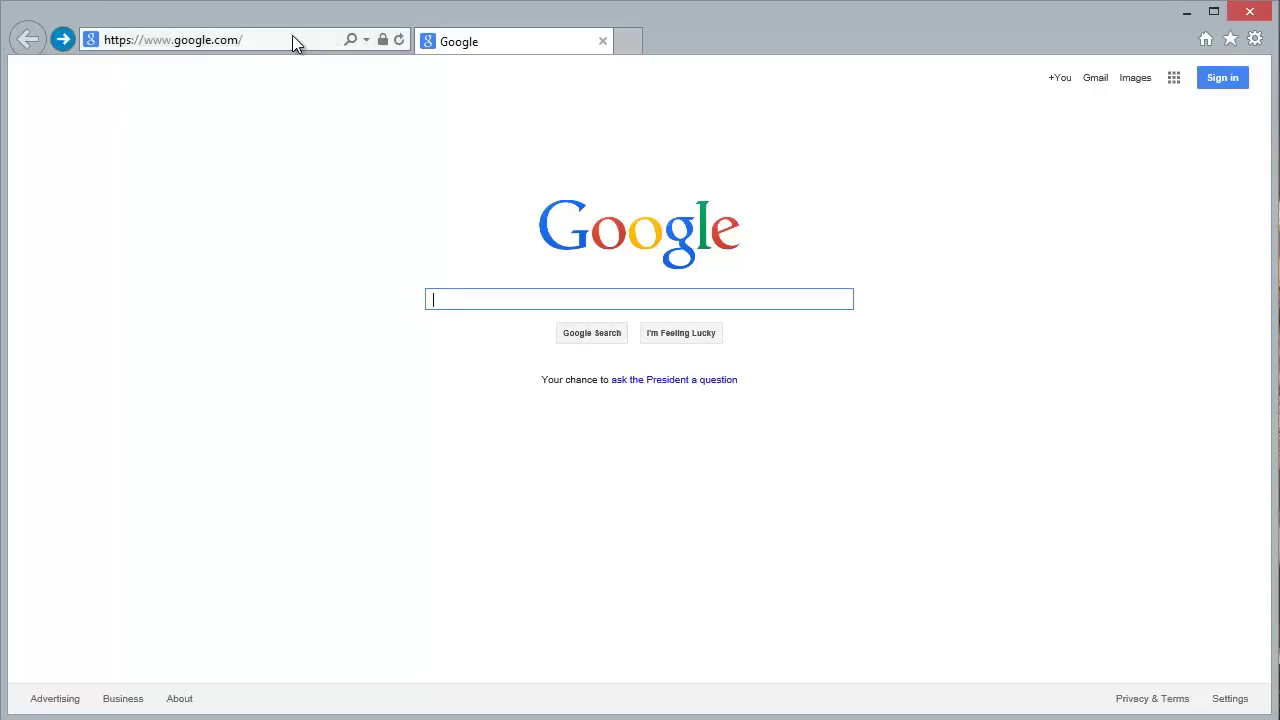
# Step: Go to the SAM website and sign in with the saved login credentials
pyautogui.click(293, 38)
pyautogui.write('sam.cengage')
pyautogui.press('Return')
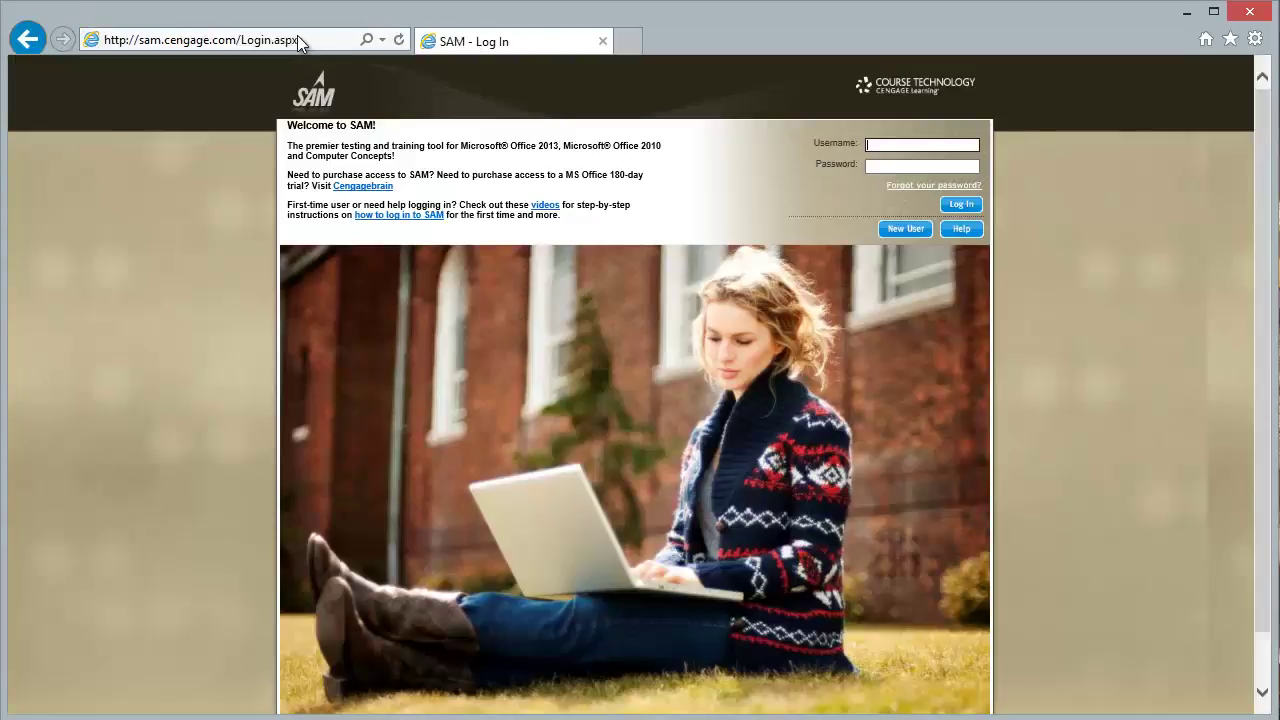
pyautogui.click(903, 147)
pyautogui.click(893, 172)
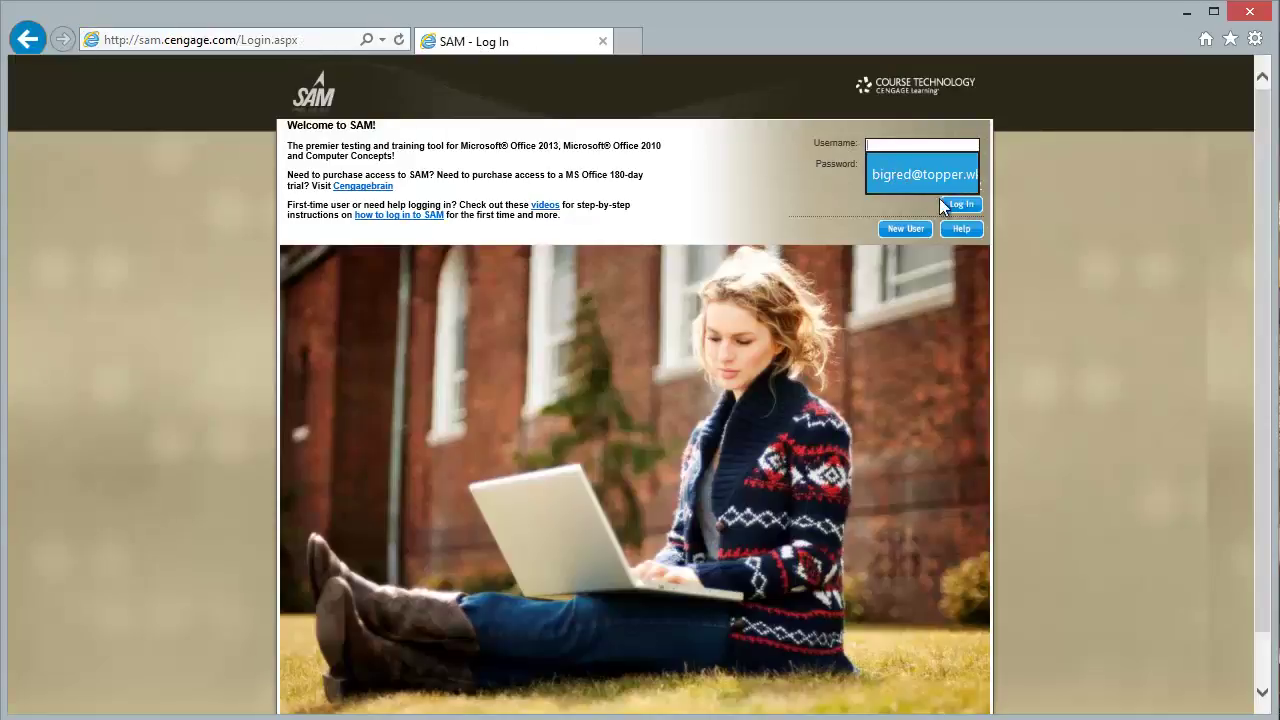
pyautogui.click(958, 208)
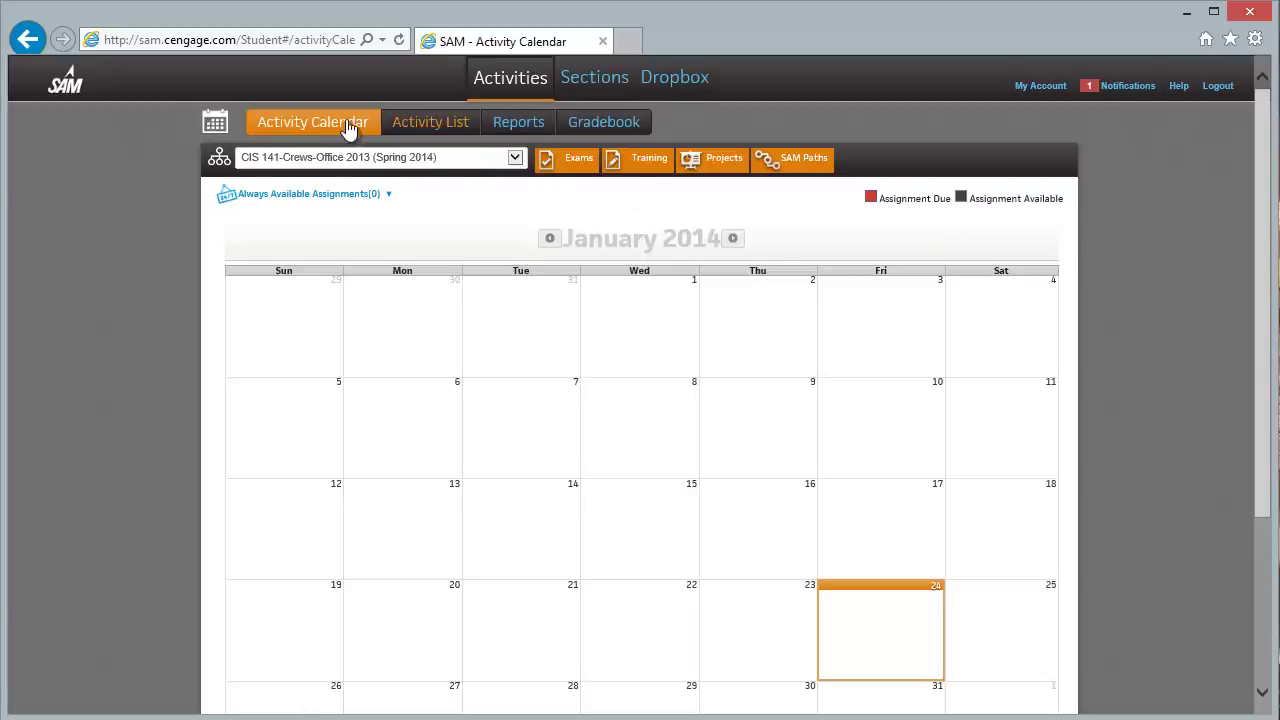
# Step: Start the Excel 4 project from the Activity List and open its instructions in Word
pyautogui.click(425, 128)
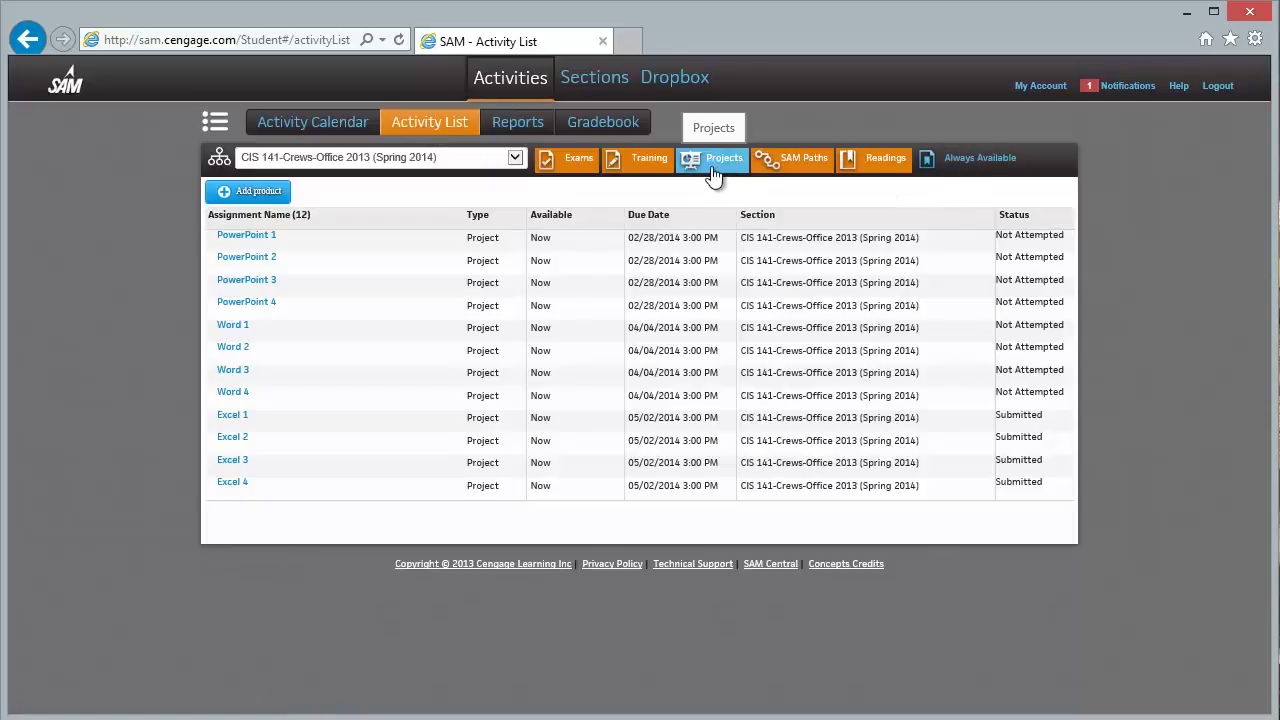
pyautogui.click(232, 482)
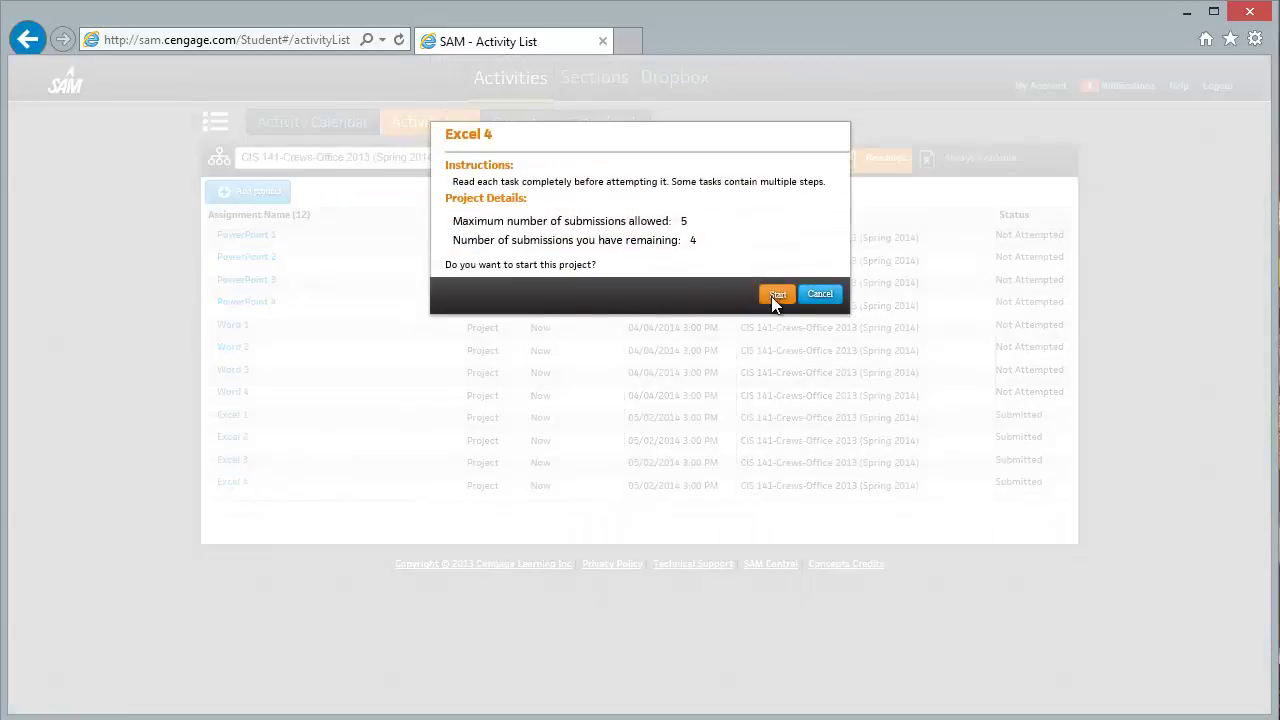
pyautogui.click(771, 296)
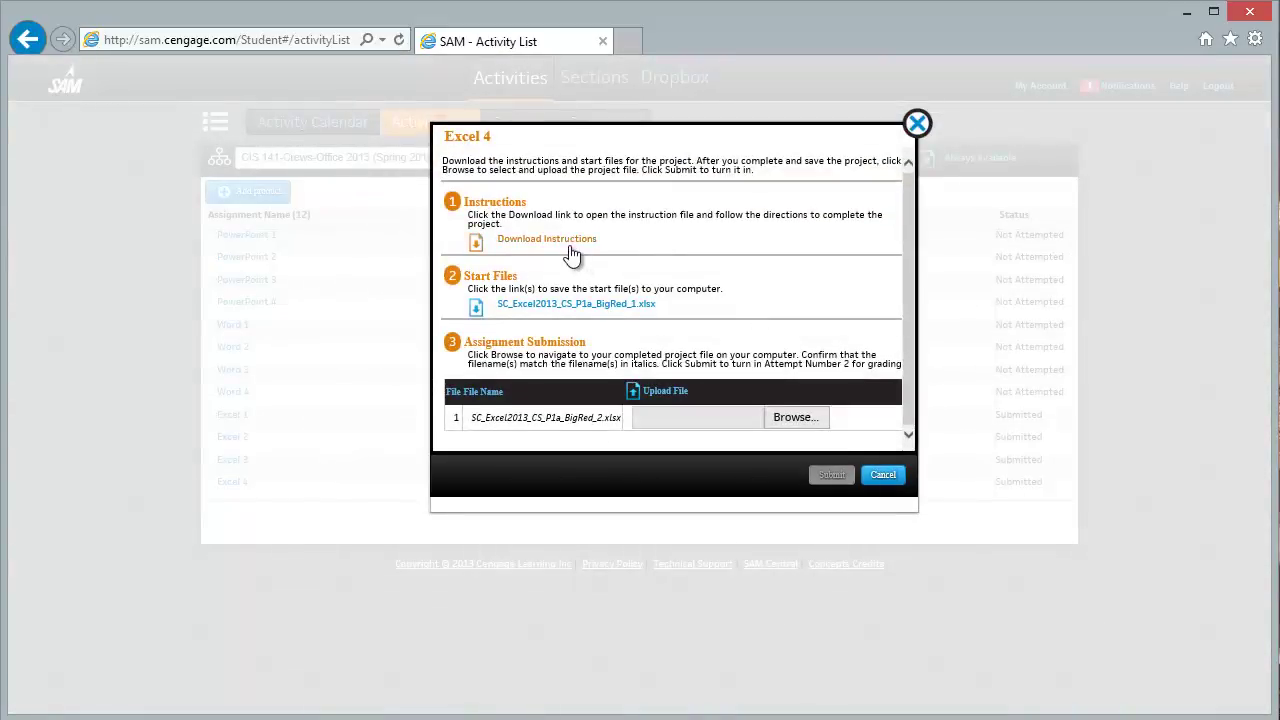
pyautogui.click(565, 241)
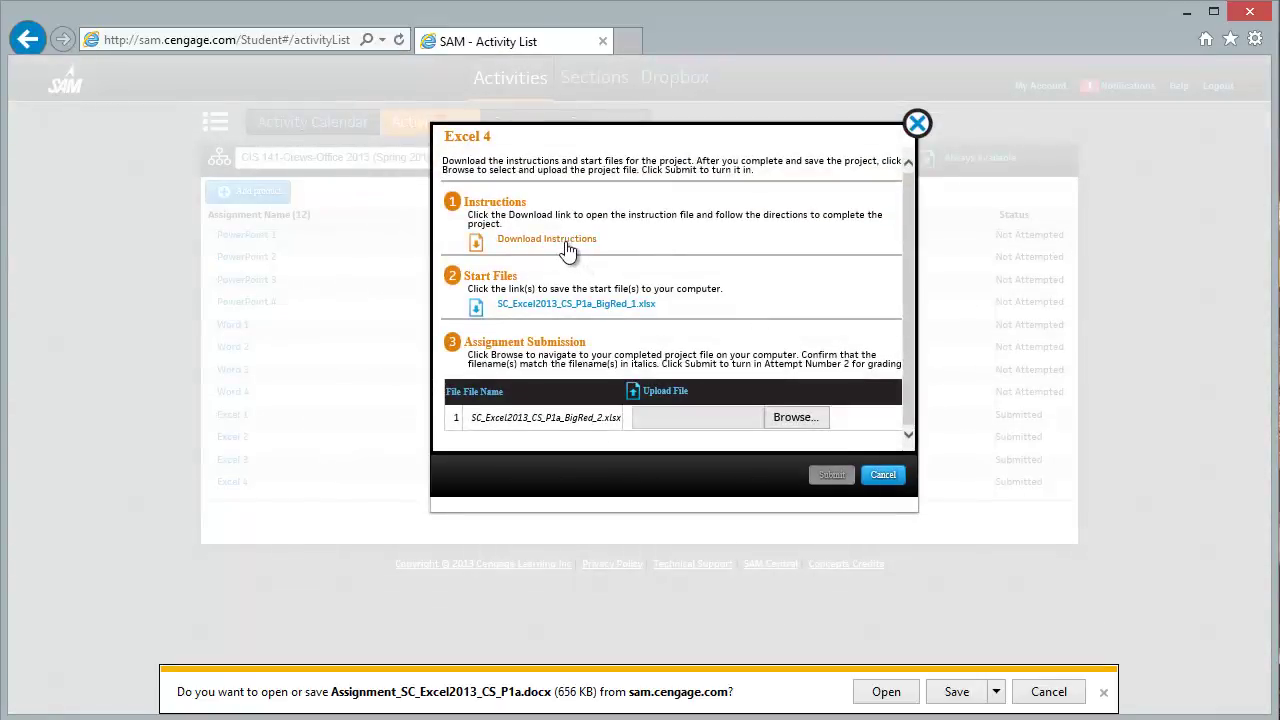
pyautogui.click(886, 692)
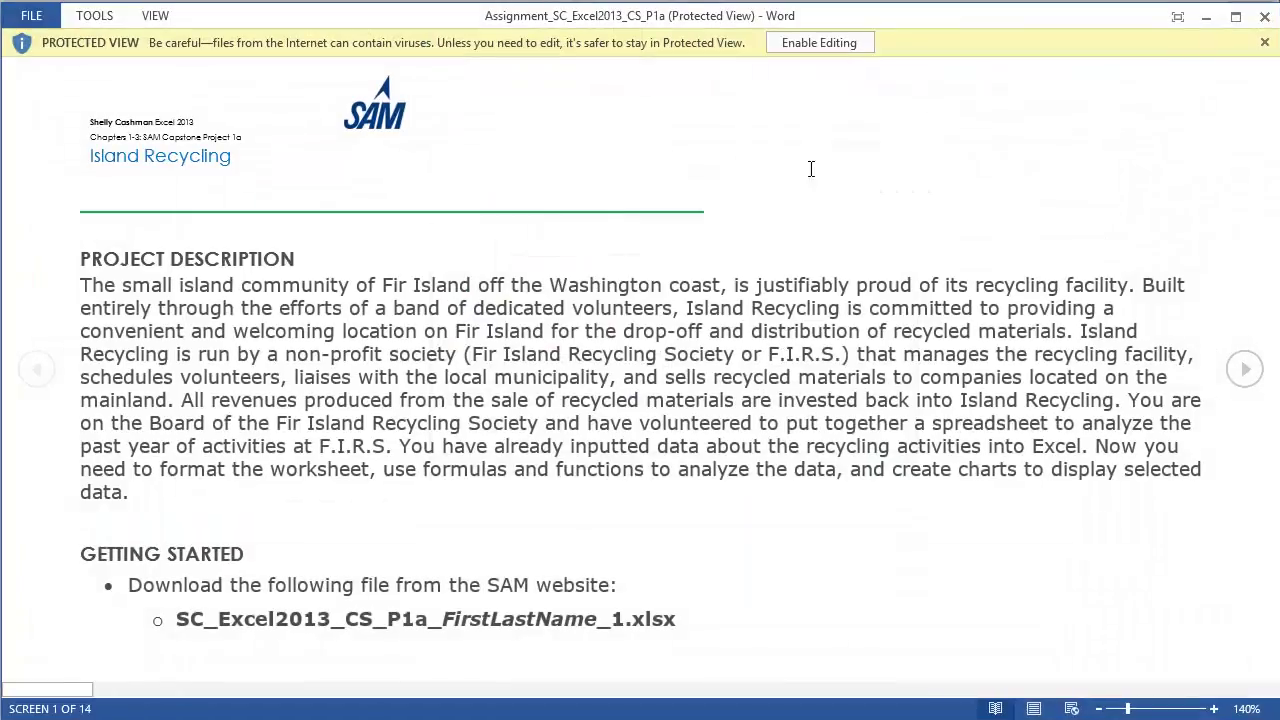
# Step: Enable editing on the instructions and read through the getting-started steps
pyautogui.click(815, 44)
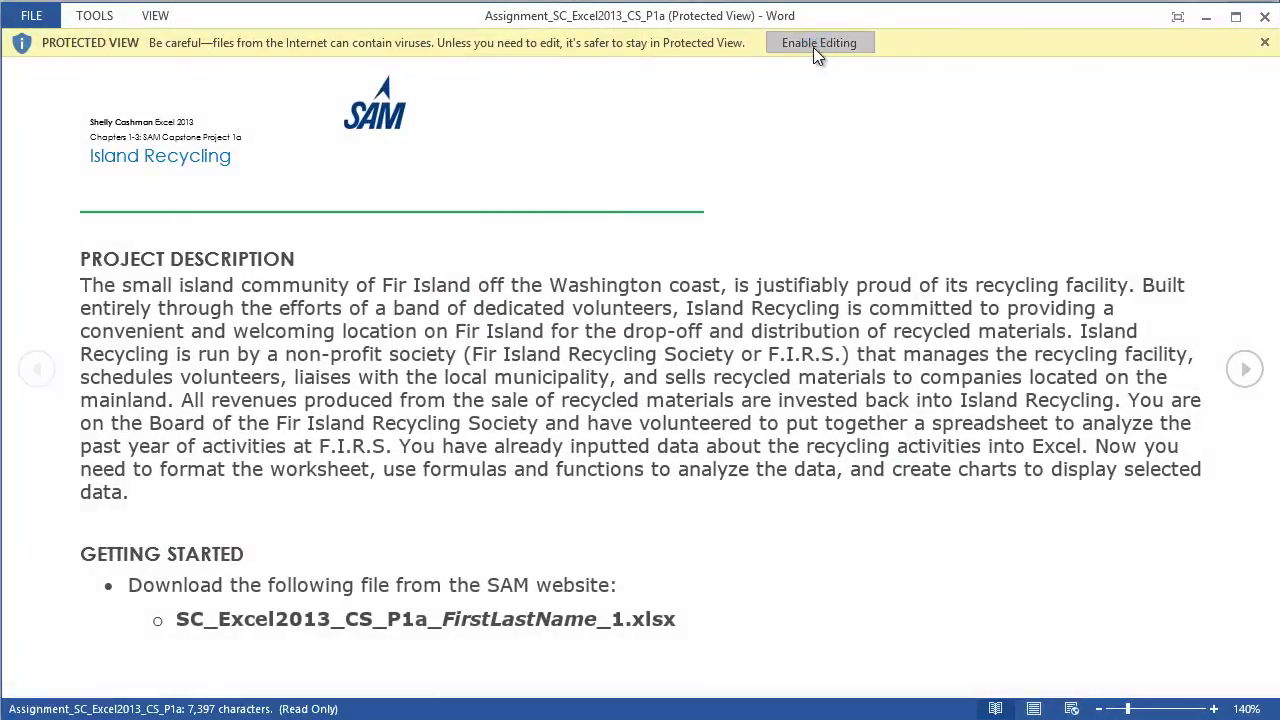
pyautogui.scroll(-4, 767, 427)
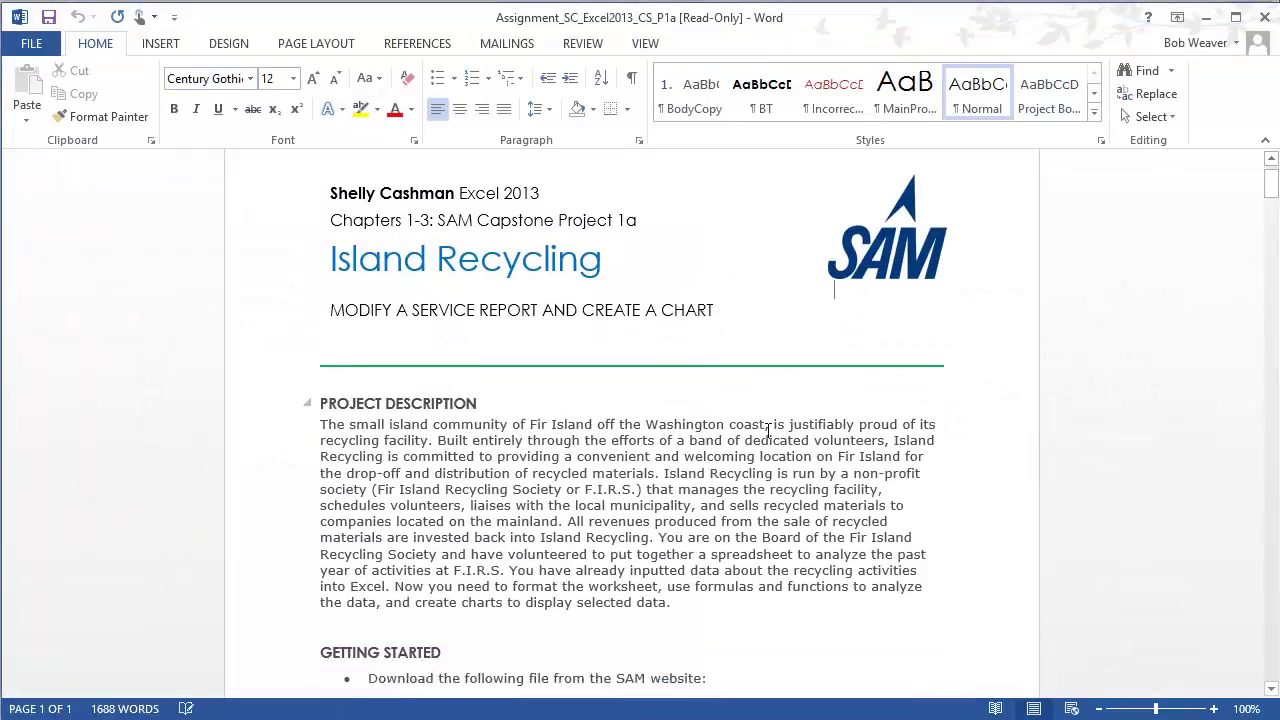
pyautogui.scroll(-2, 767, 427)
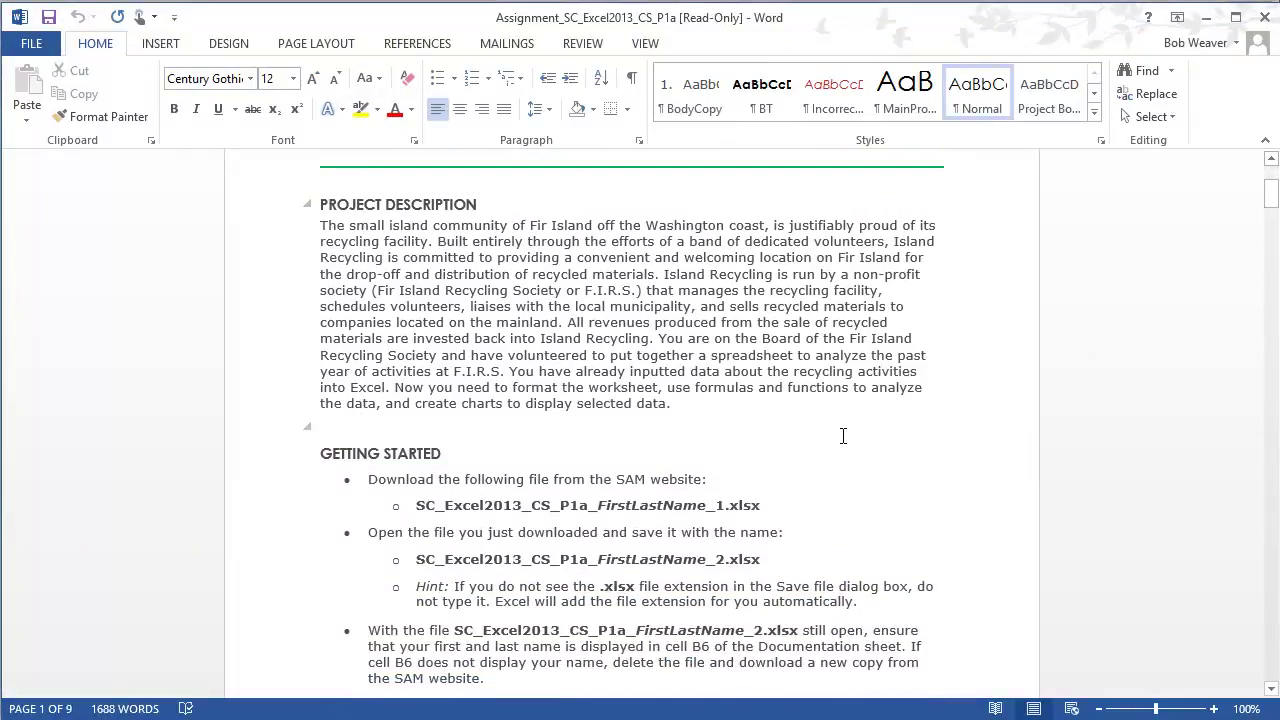
pyautogui.scroll(5, 843, 438)
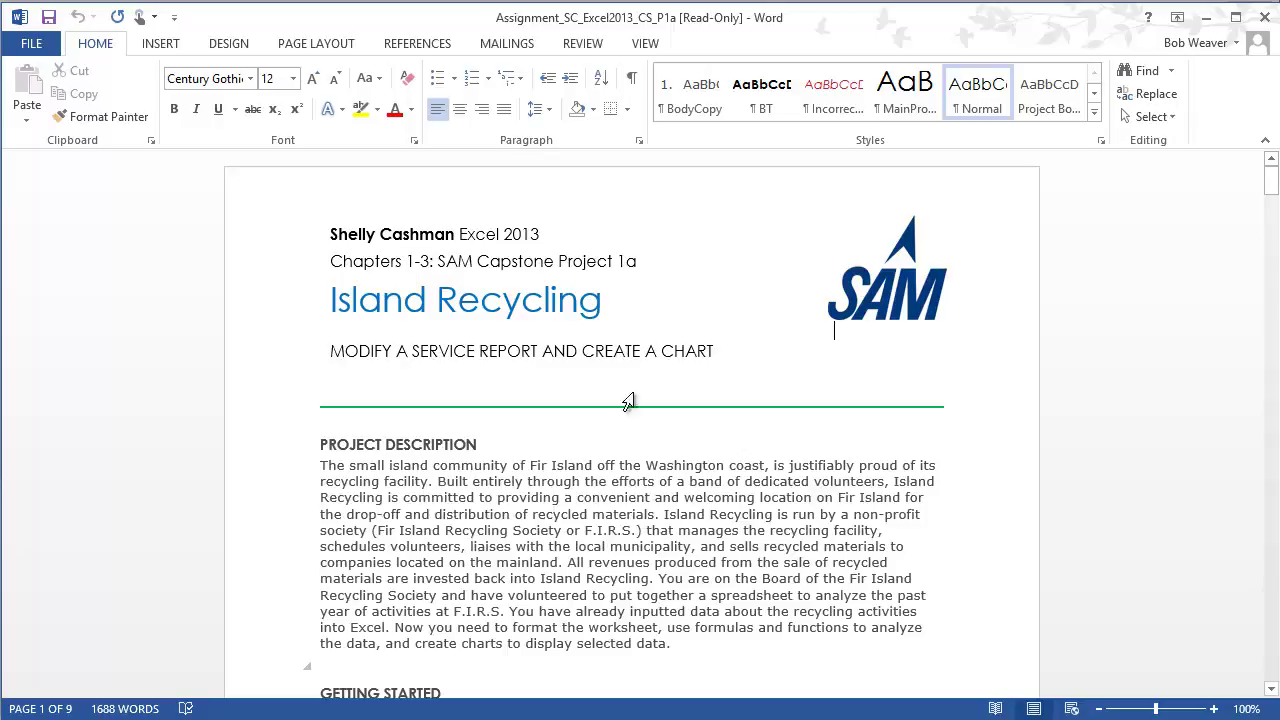
pyautogui.scroll(-3, 690, 546)
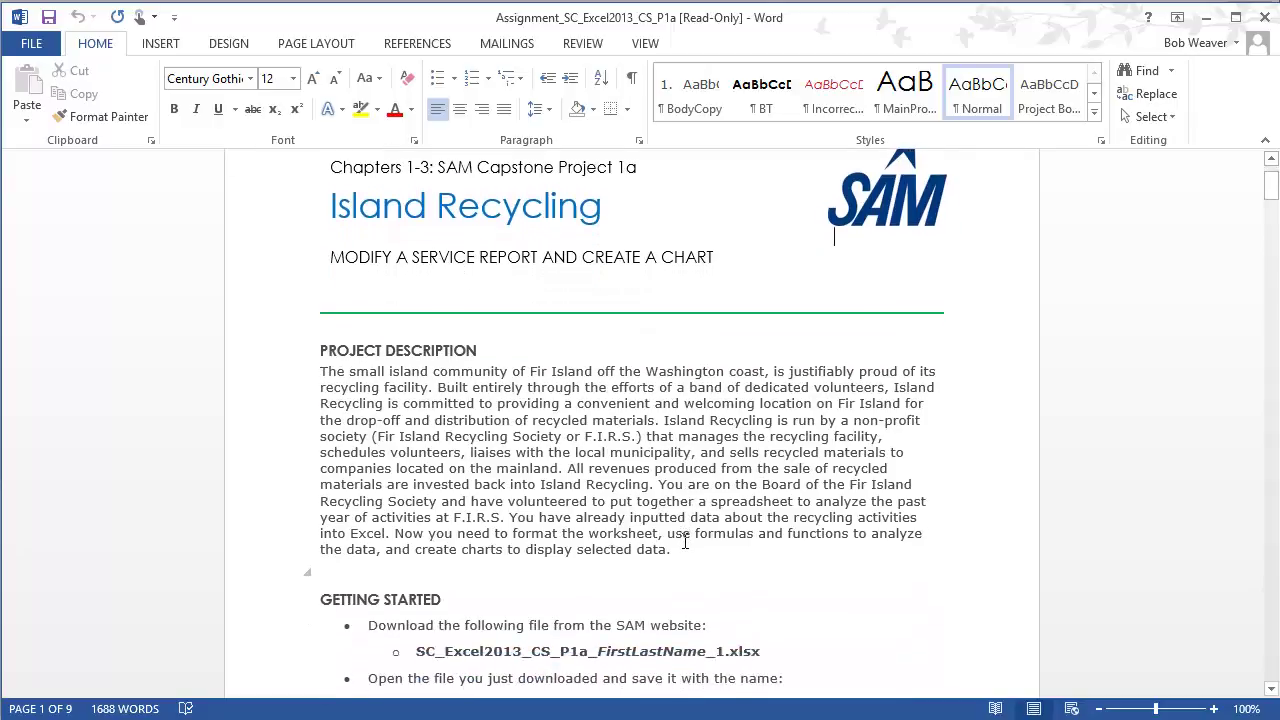
pyautogui.scroll(-2, 690, 535)
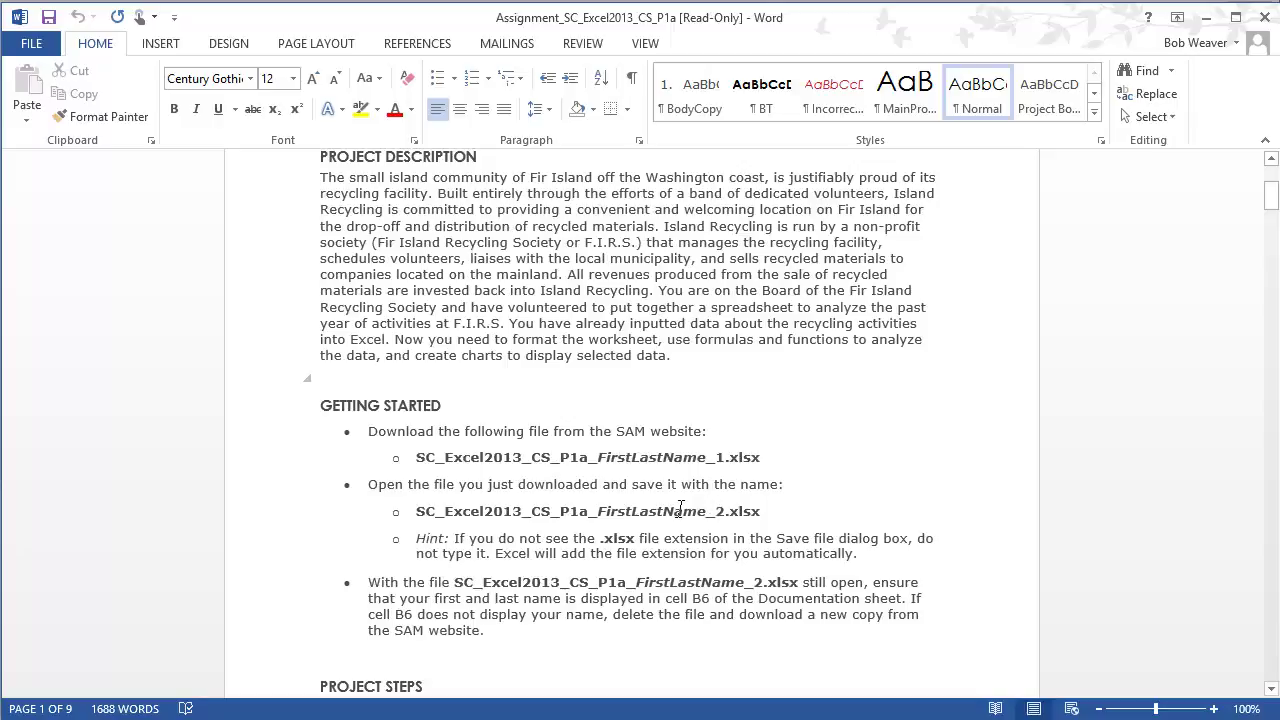
pyautogui.doubleClick(404, 614)
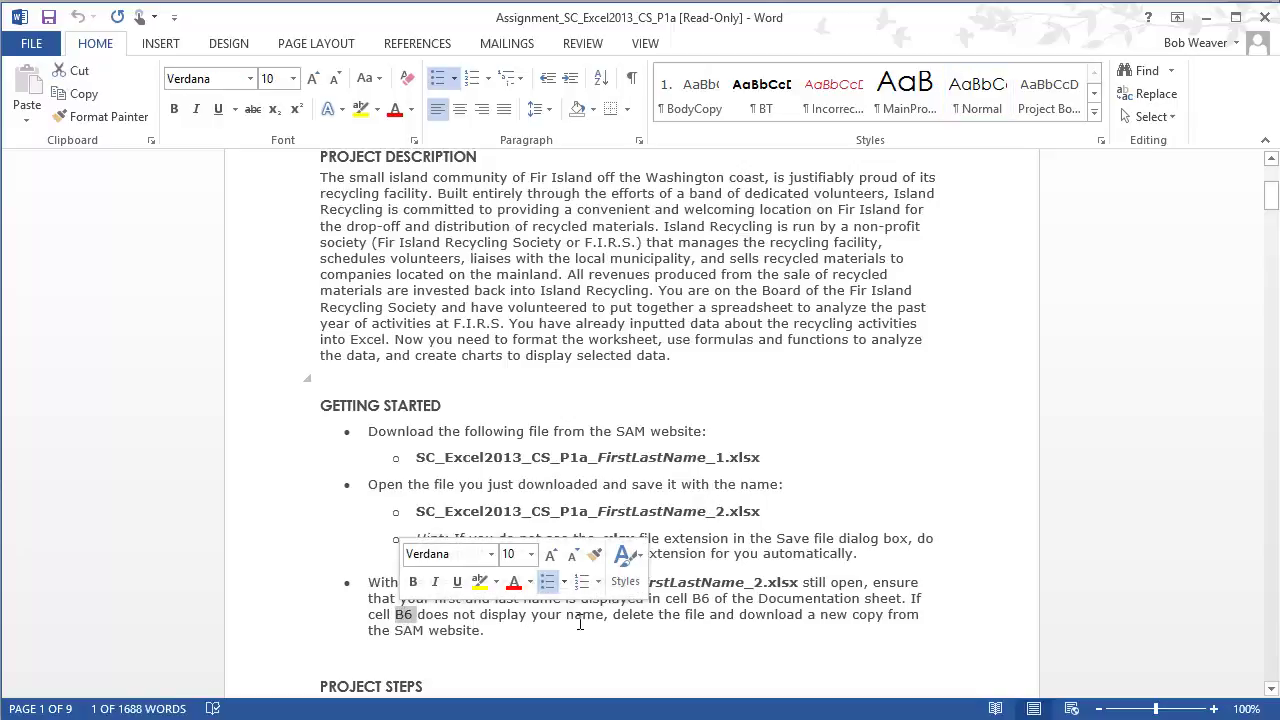
# Step: Download the Island Recycling start workbook from SAM and open it in Excel
pyautogui.hotkey('alt', 'Tab')
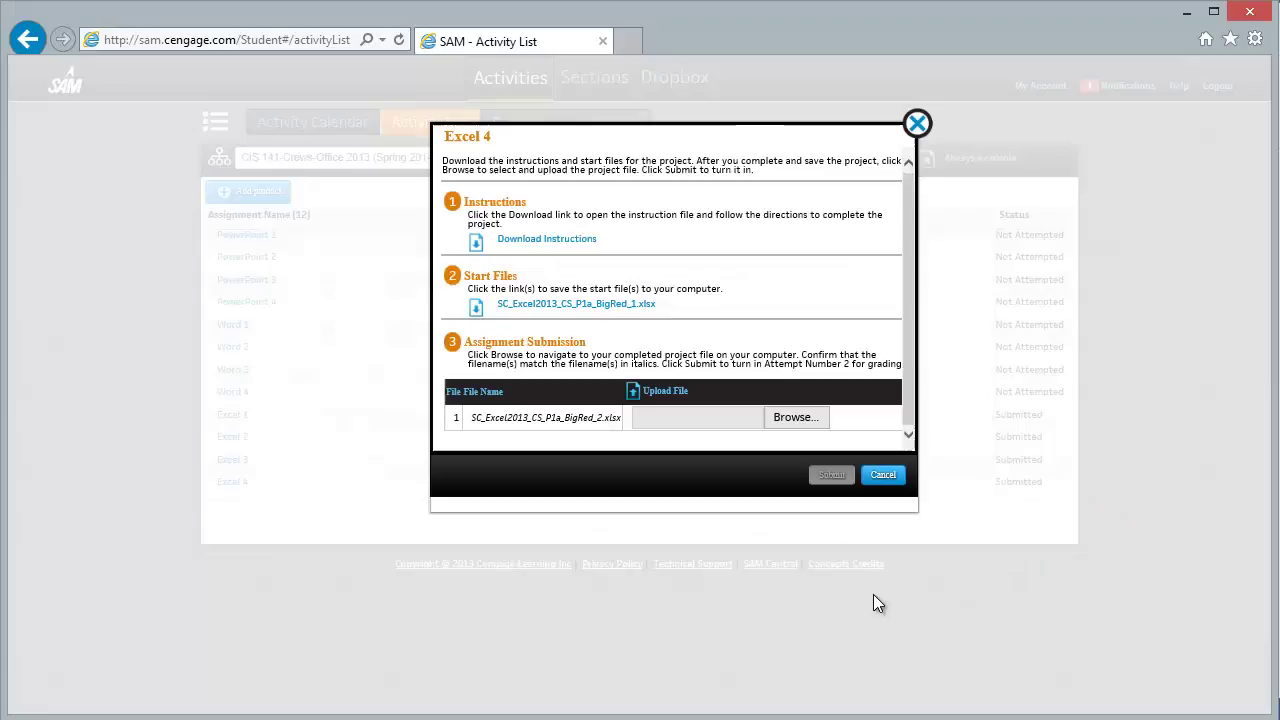
pyautogui.click(609, 312)
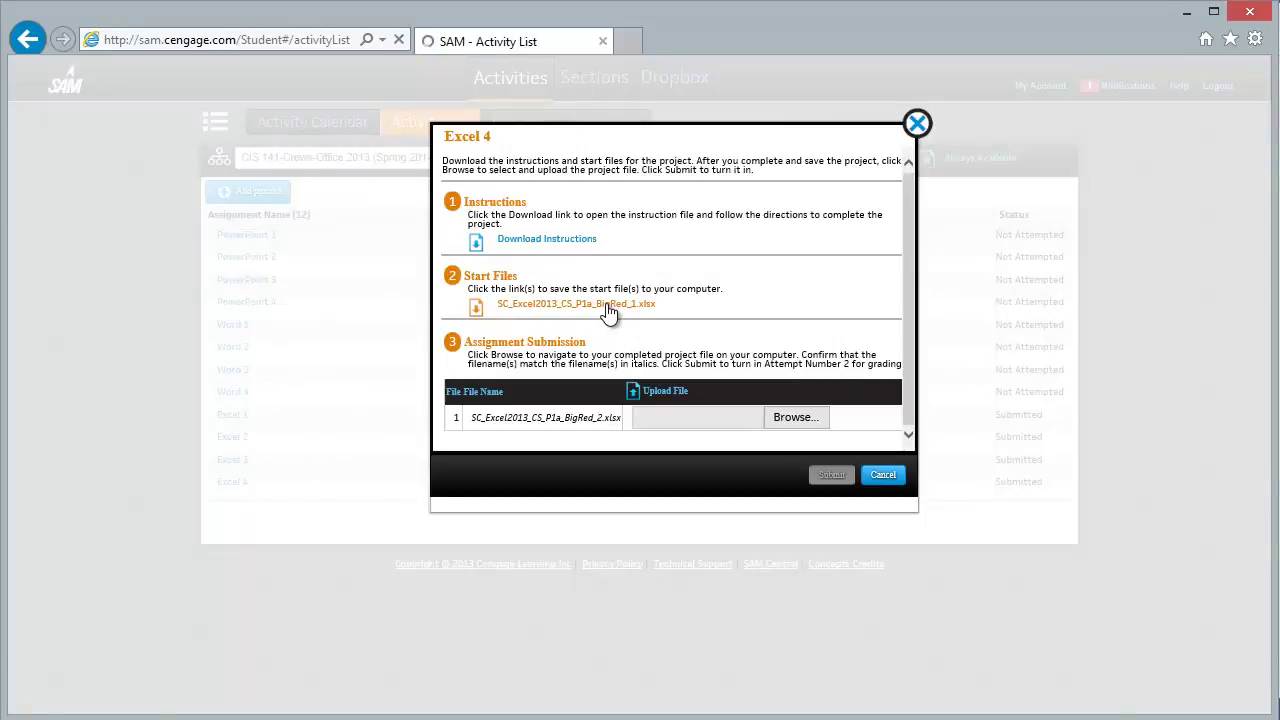
pyautogui.click(880, 697)
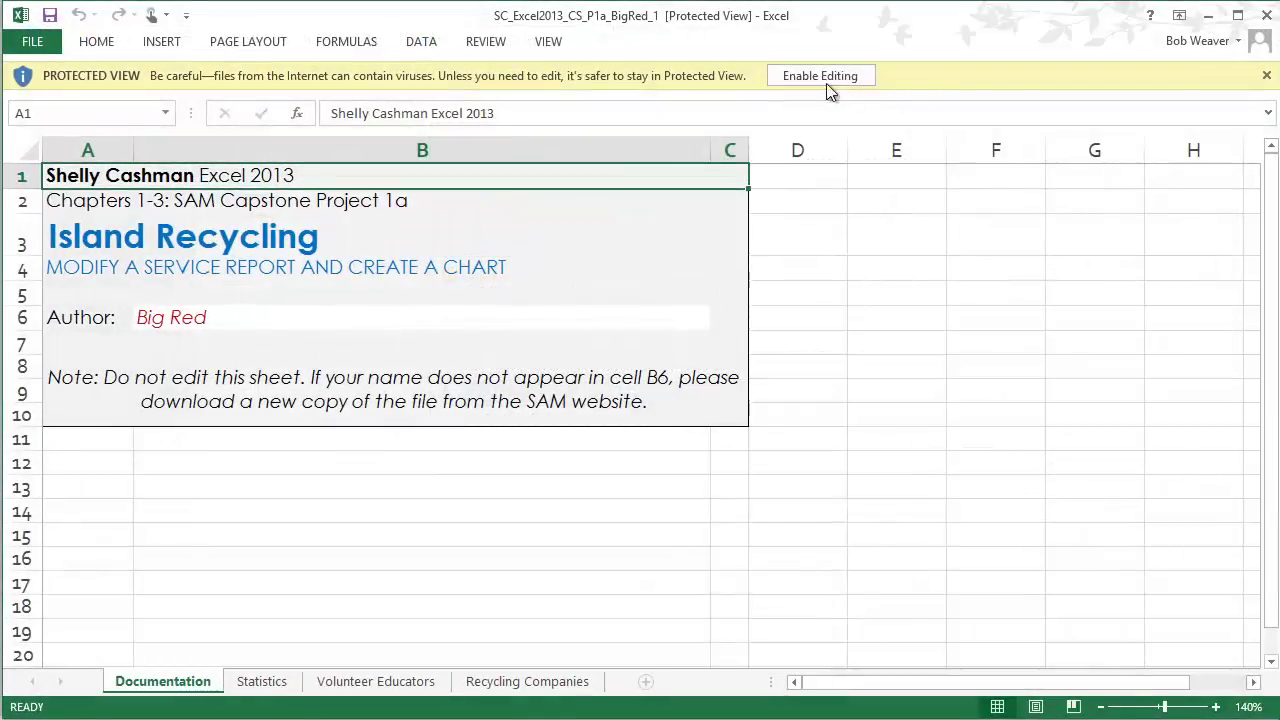
# Step: Enable editing and save the workbook to the Desktop as SC_Excel2013_CS_P1a_BigRed_2
pyautogui.click(818, 77)
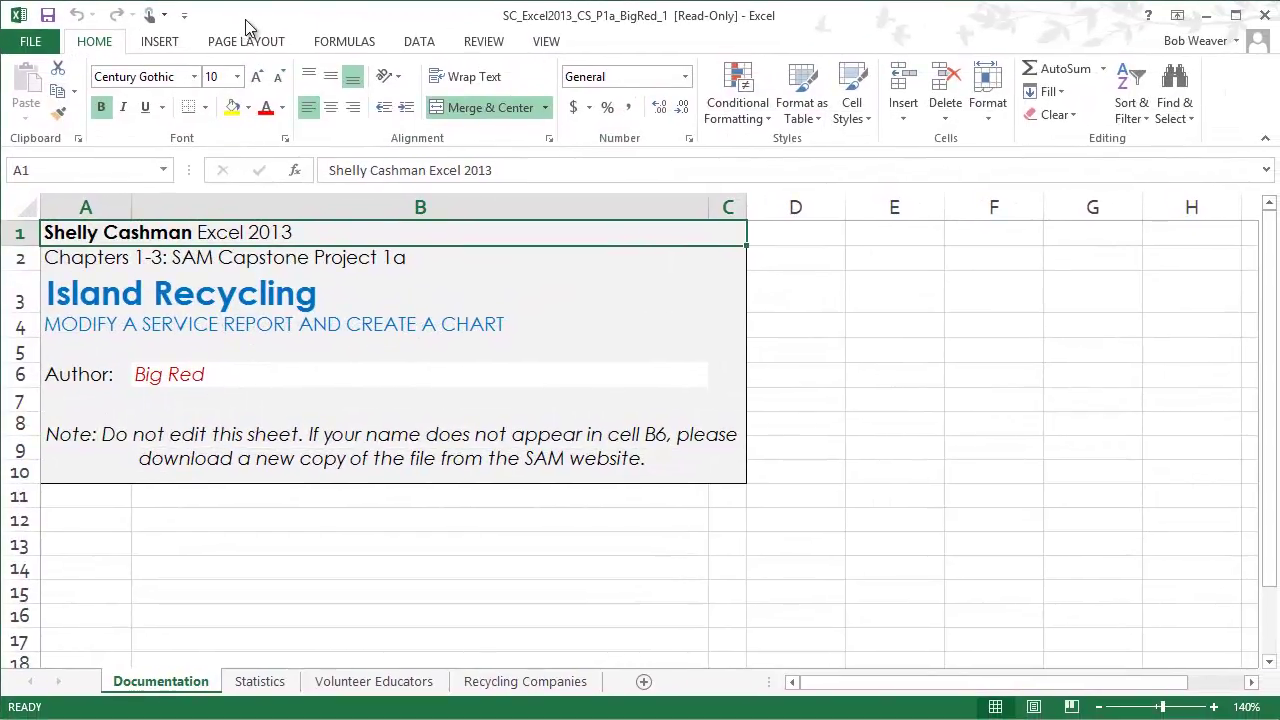
pyautogui.click(36, 42)
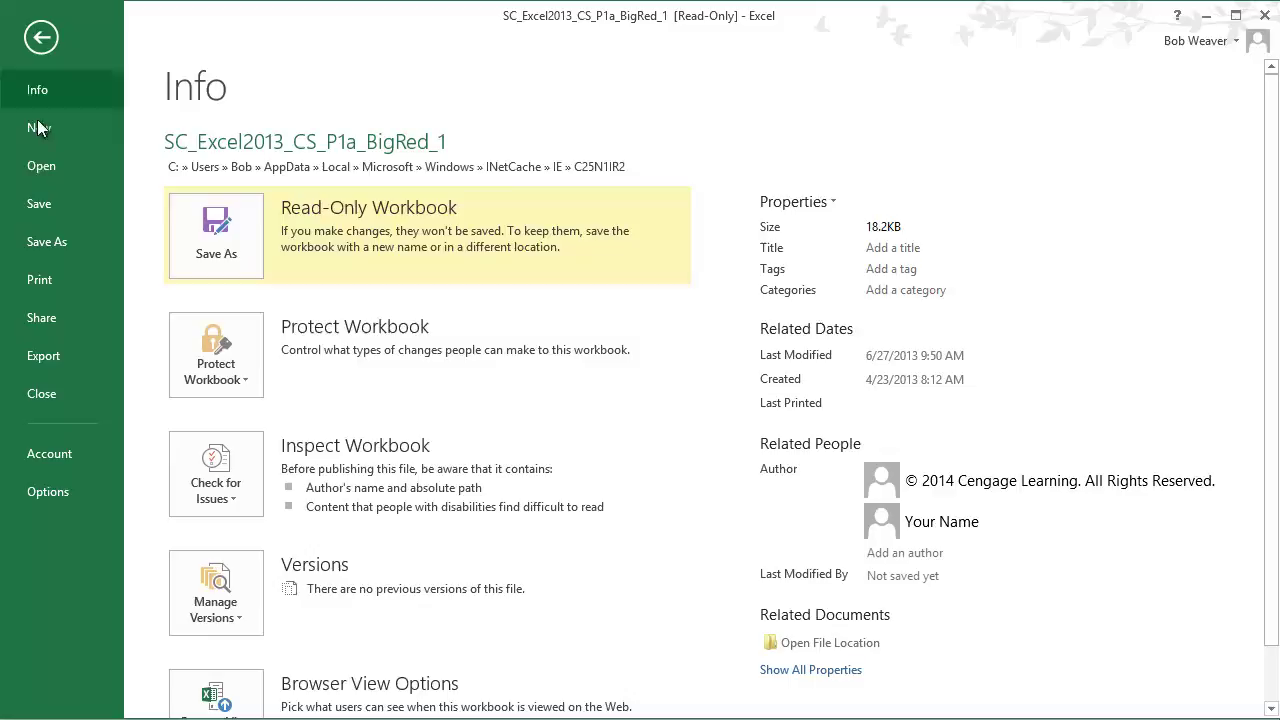
pyautogui.click(45, 241)
pyautogui.click(230, 225)
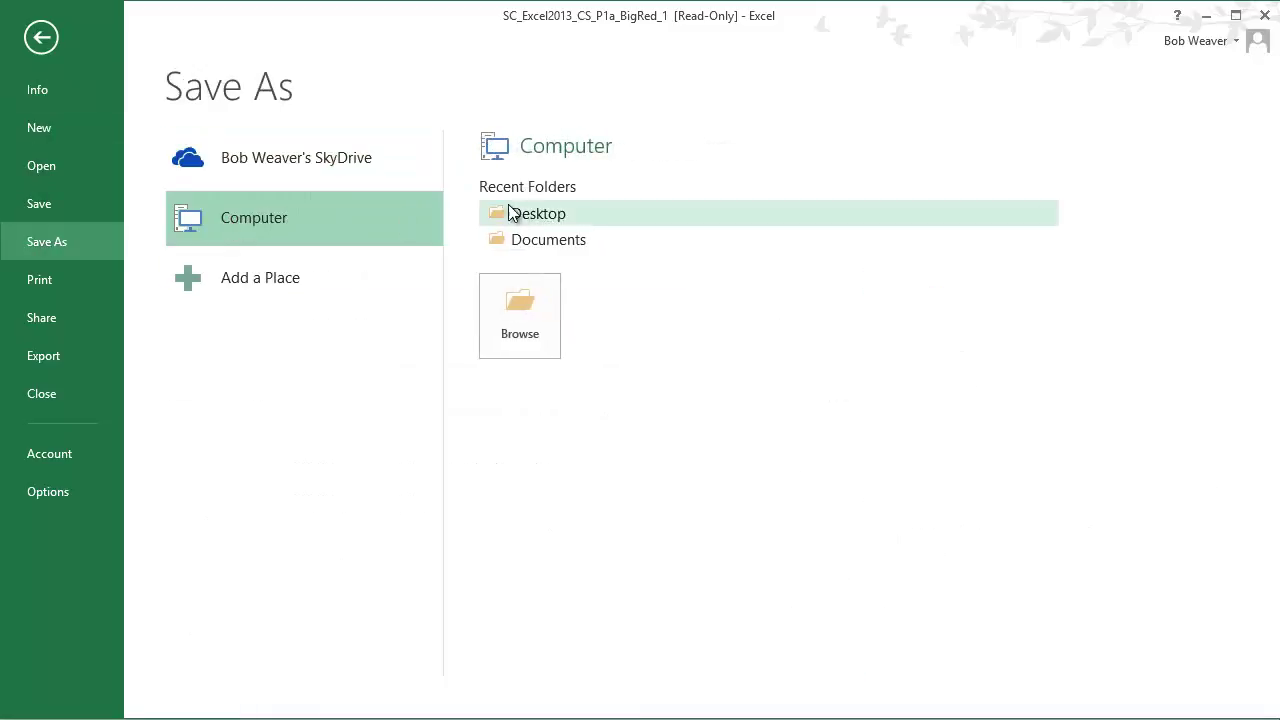
pyautogui.click(533, 215)
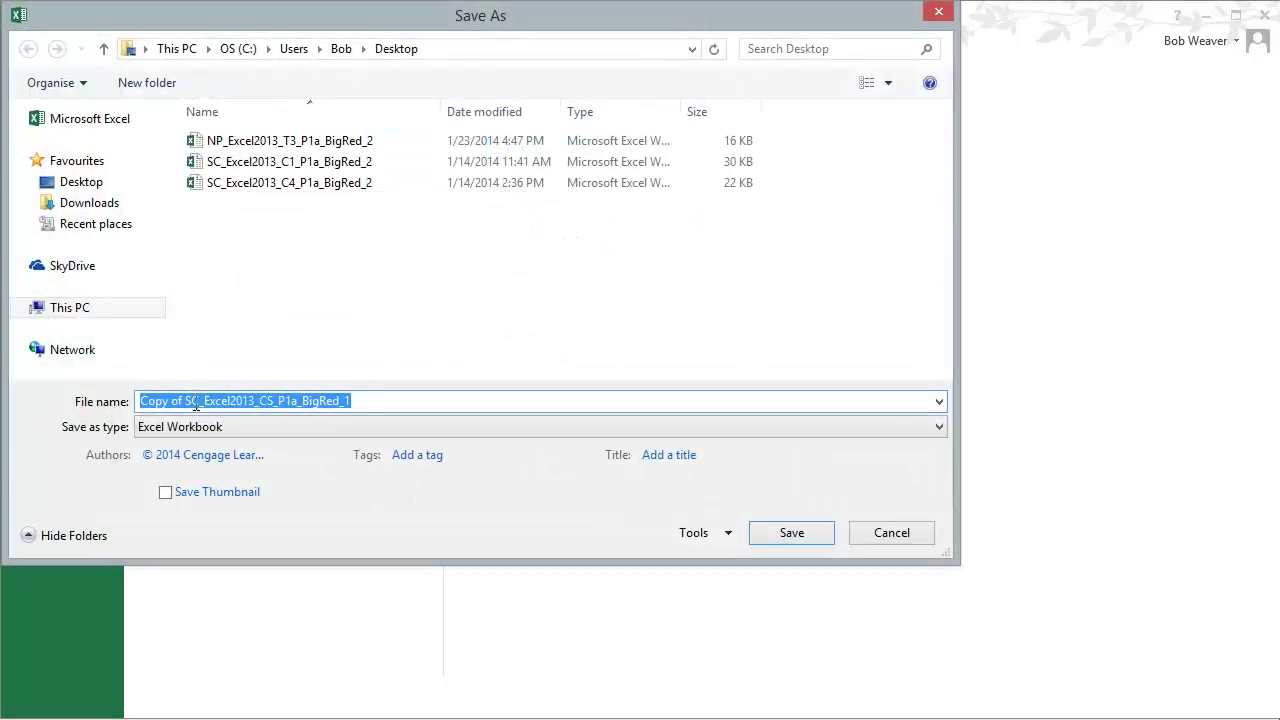
pyautogui.click(372, 401)
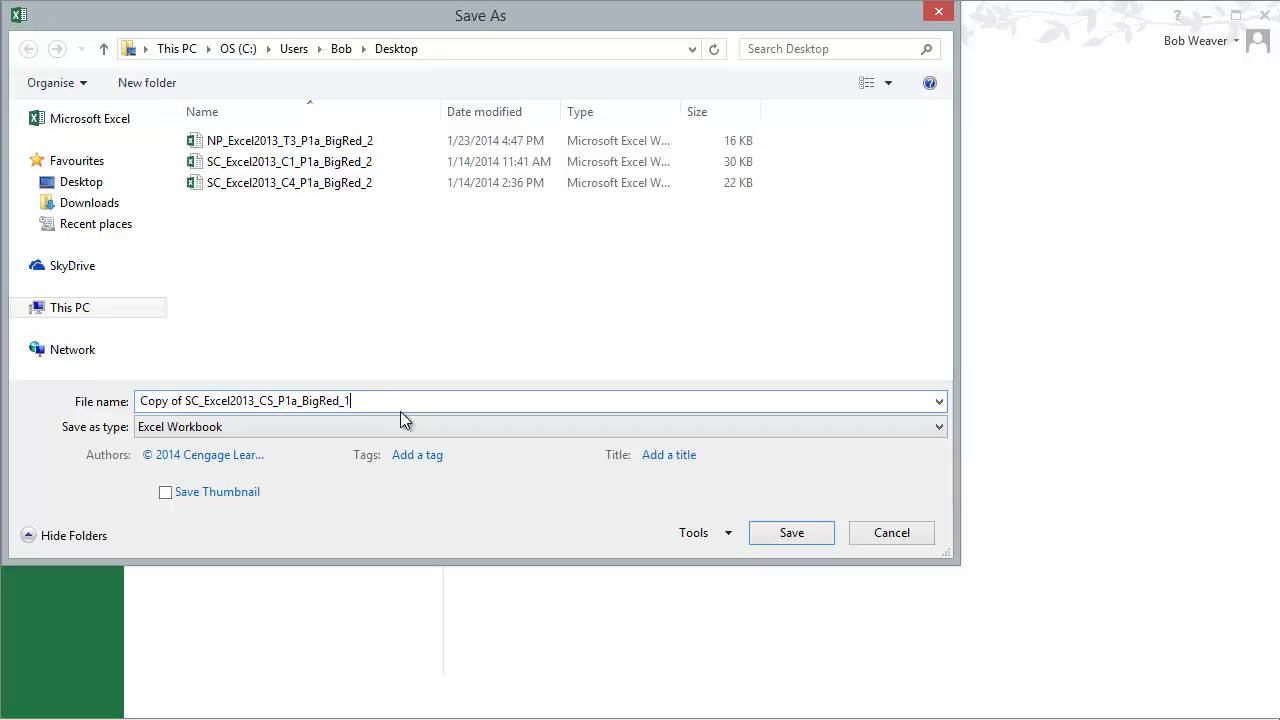
pyautogui.press('BackSpace')
pyautogui.write('2')
pyautogui.hotkey('ctrl', 'shift', 'Left')
pyautogui.hotkey('ctrl', 'shift', 'Left')
pyautogui.press('Delete')
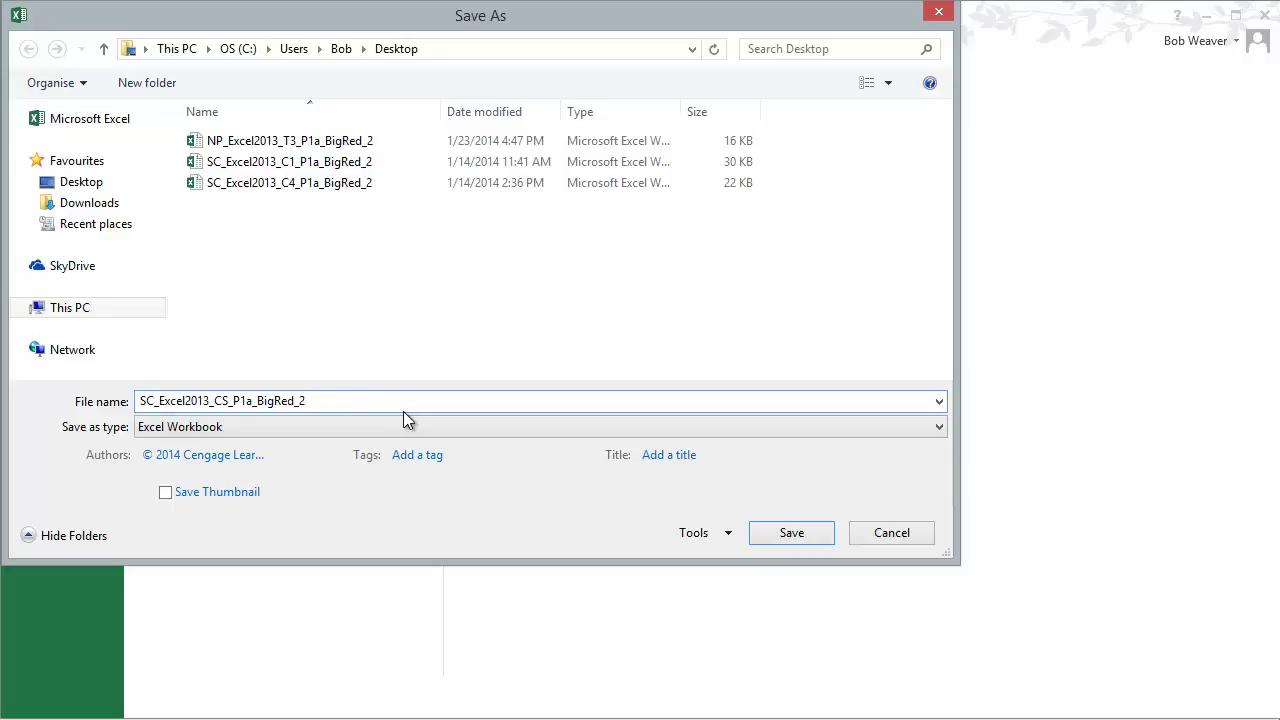
pyautogui.click(790, 535)
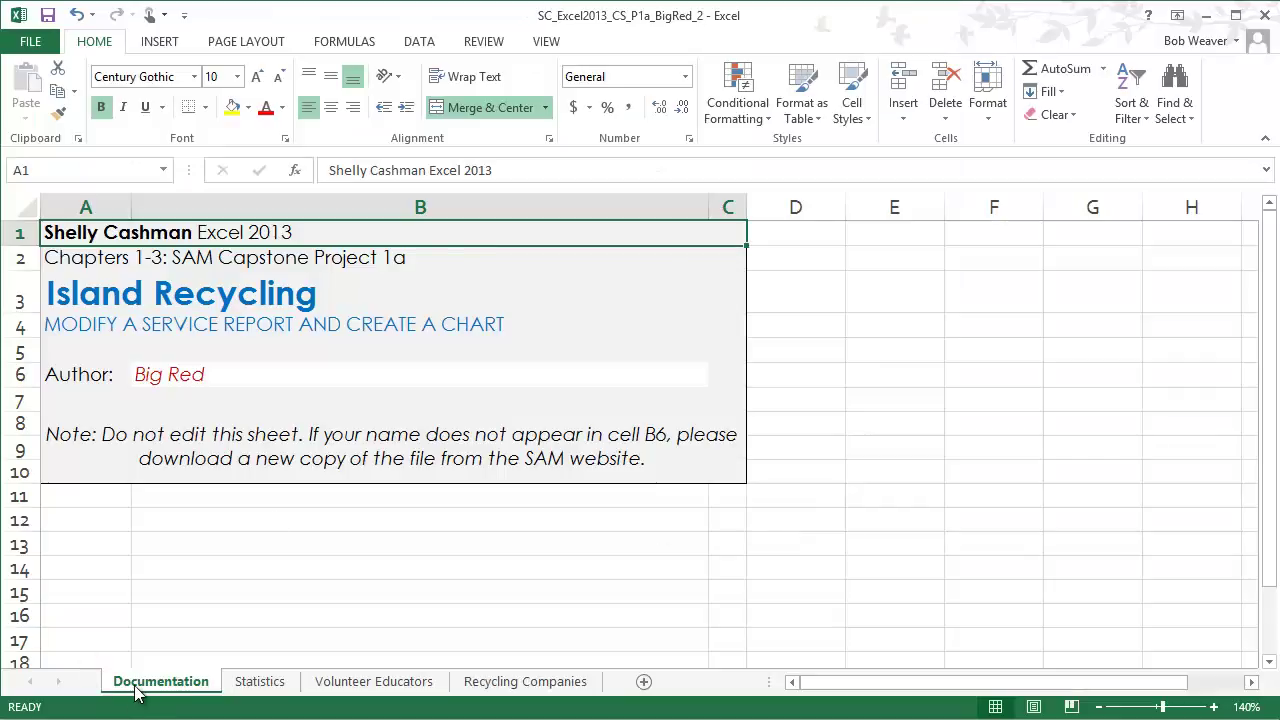
pyautogui.click(196, 376)
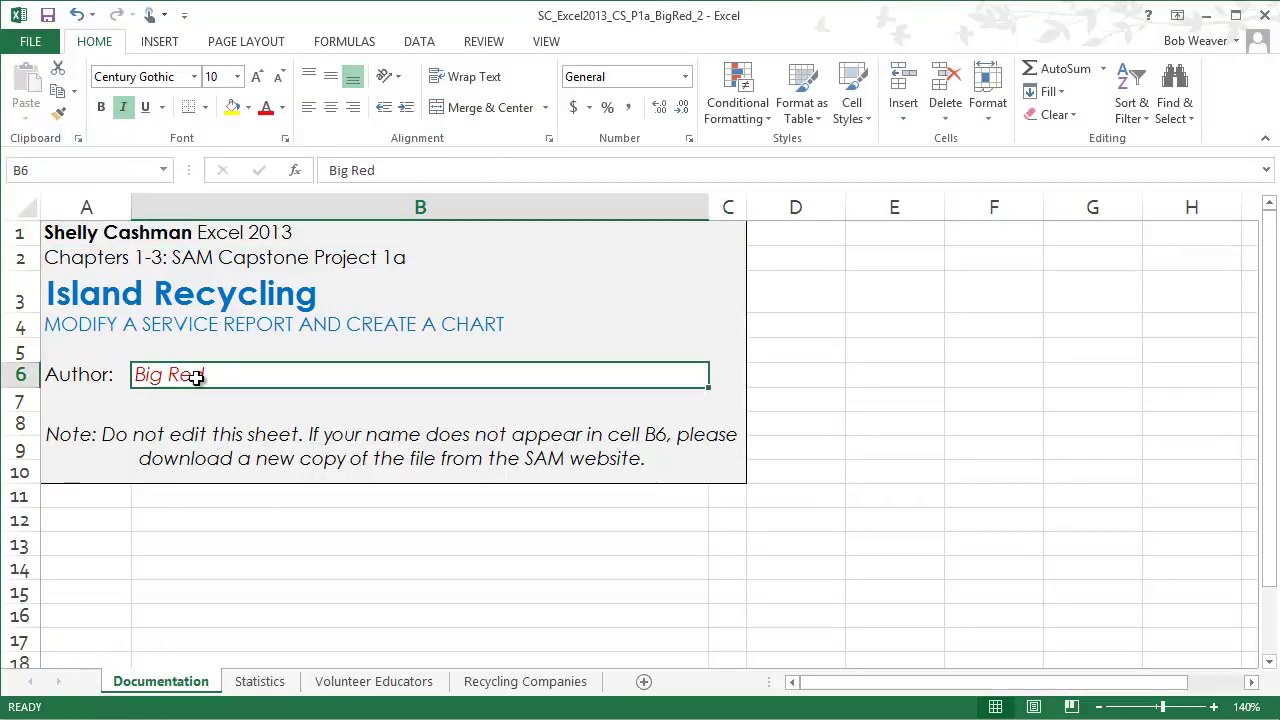
pyautogui.press('Down')
pyautogui.press('Down')
pyautogui.press('Down')
pyautogui.press('Down')
pyautogui.press('Down')
pyautogui.press('Down')
pyautogui.press('Down')
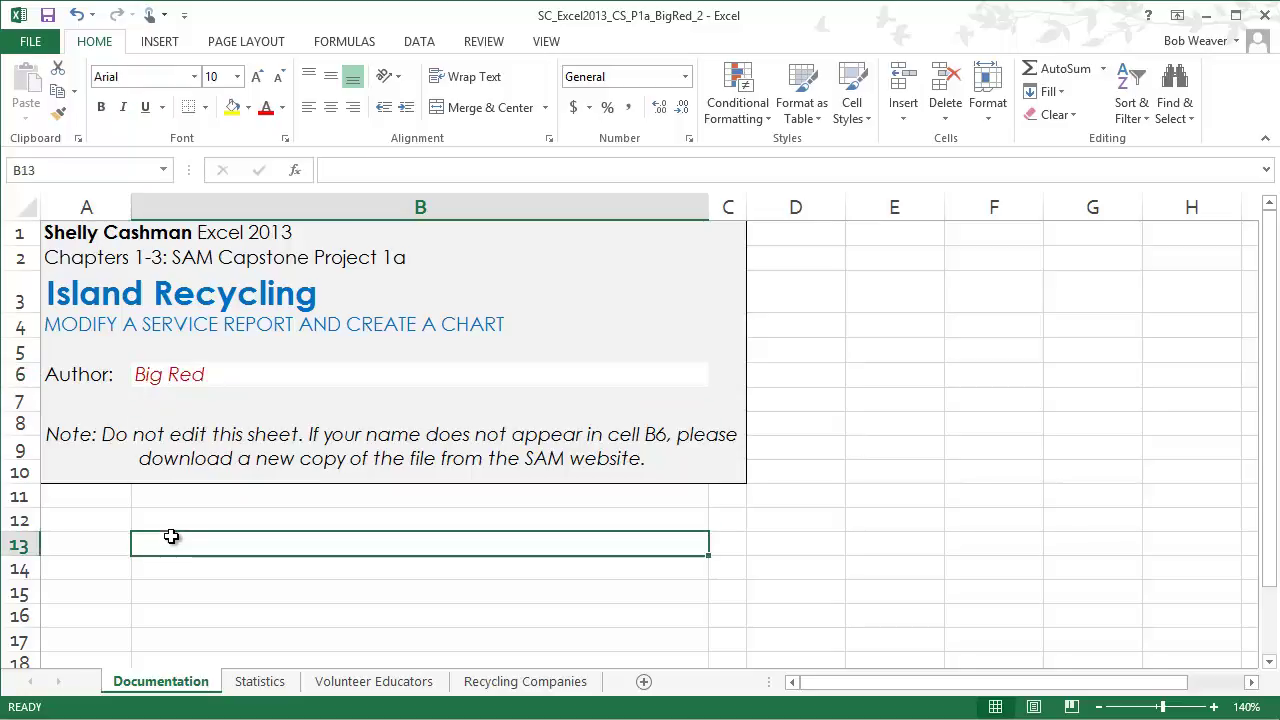
pyautogui.hotkey('alt', 'Tab')
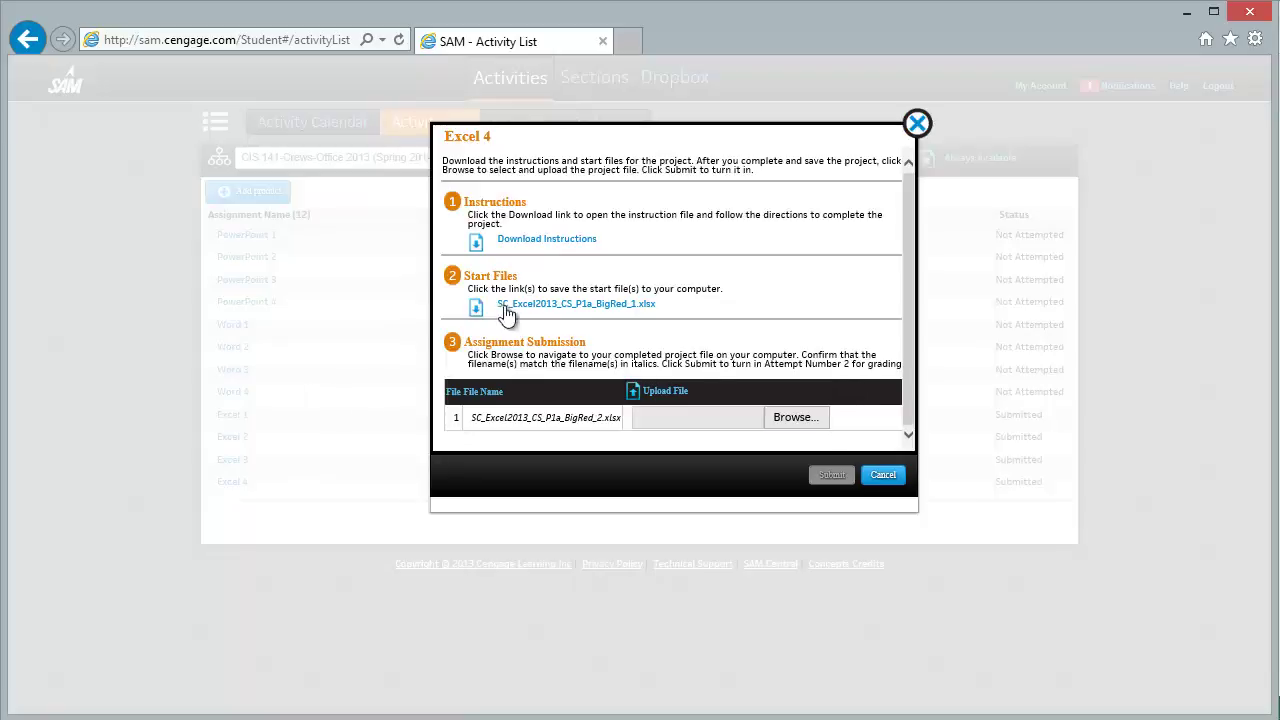
pyautogui.hotkey('alt', 'Tab')
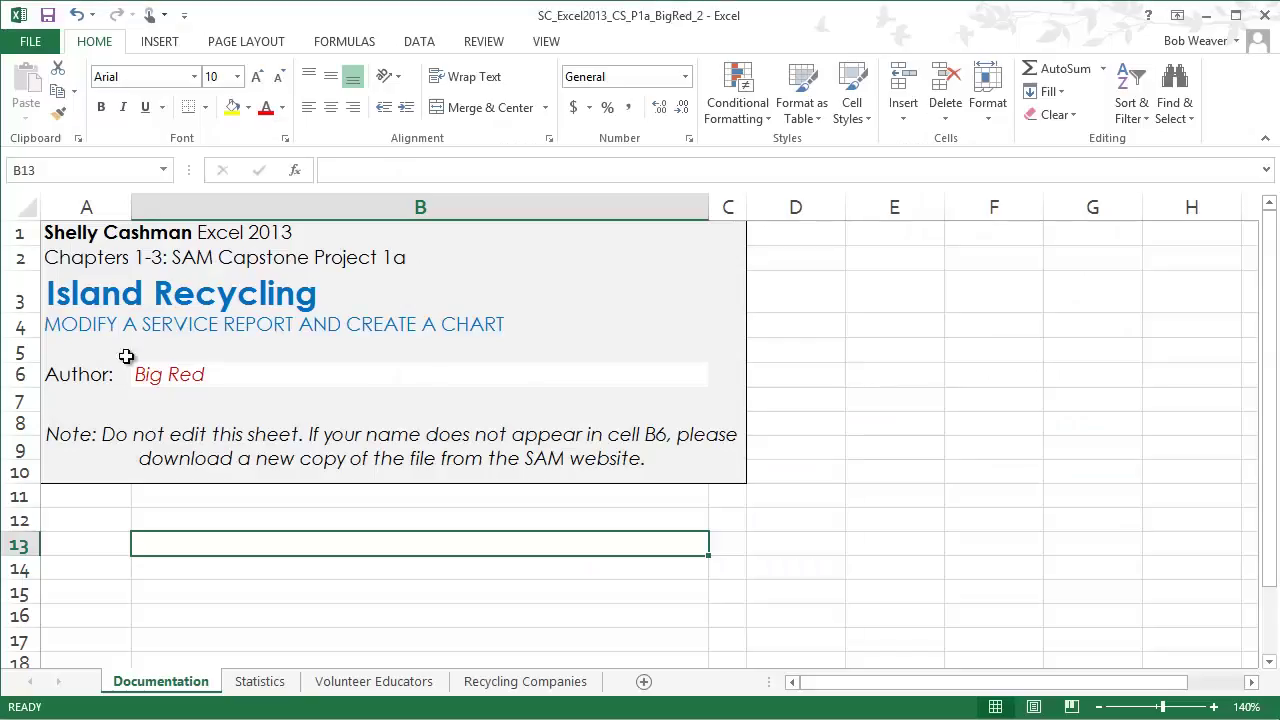
pyautogui.hotkey('alt', 'Tab')
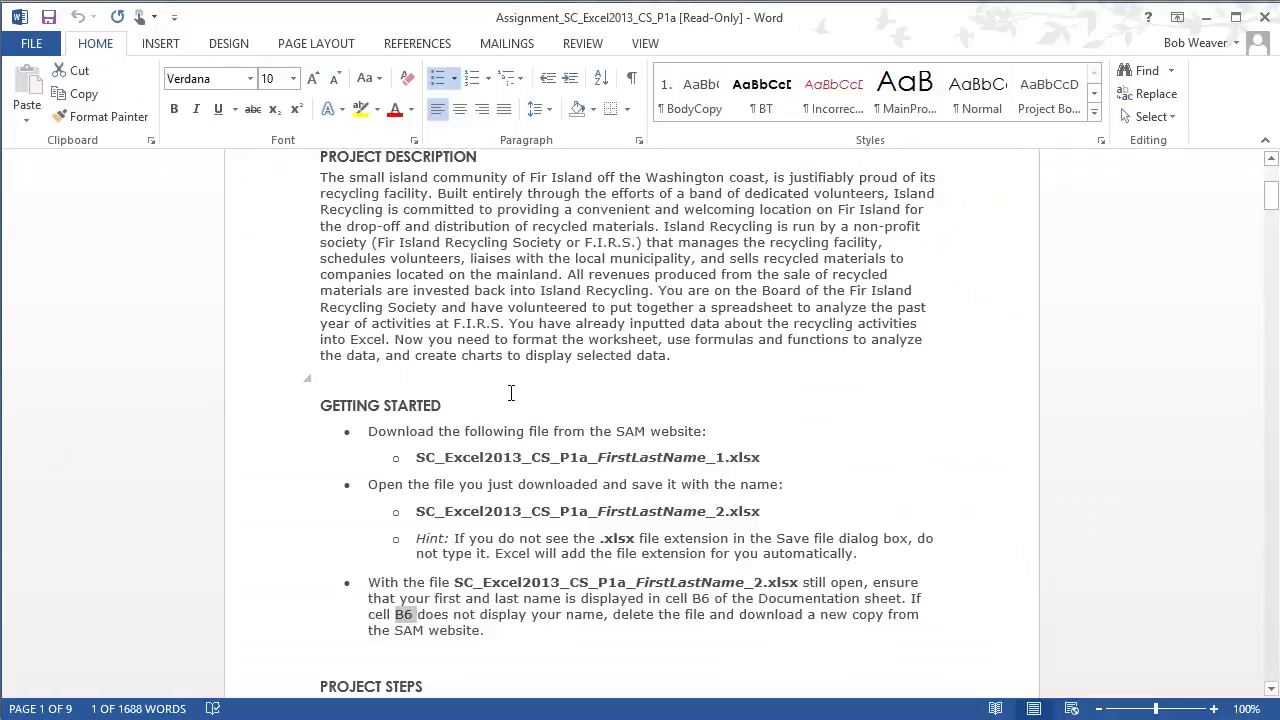
# Step: Scroll the instructions down to PROJECT STEPS, then return to the Excel workbook
pyautogui.scroll(-5, 515, 400)
pyautogui.scroll(-5, 530, 439)
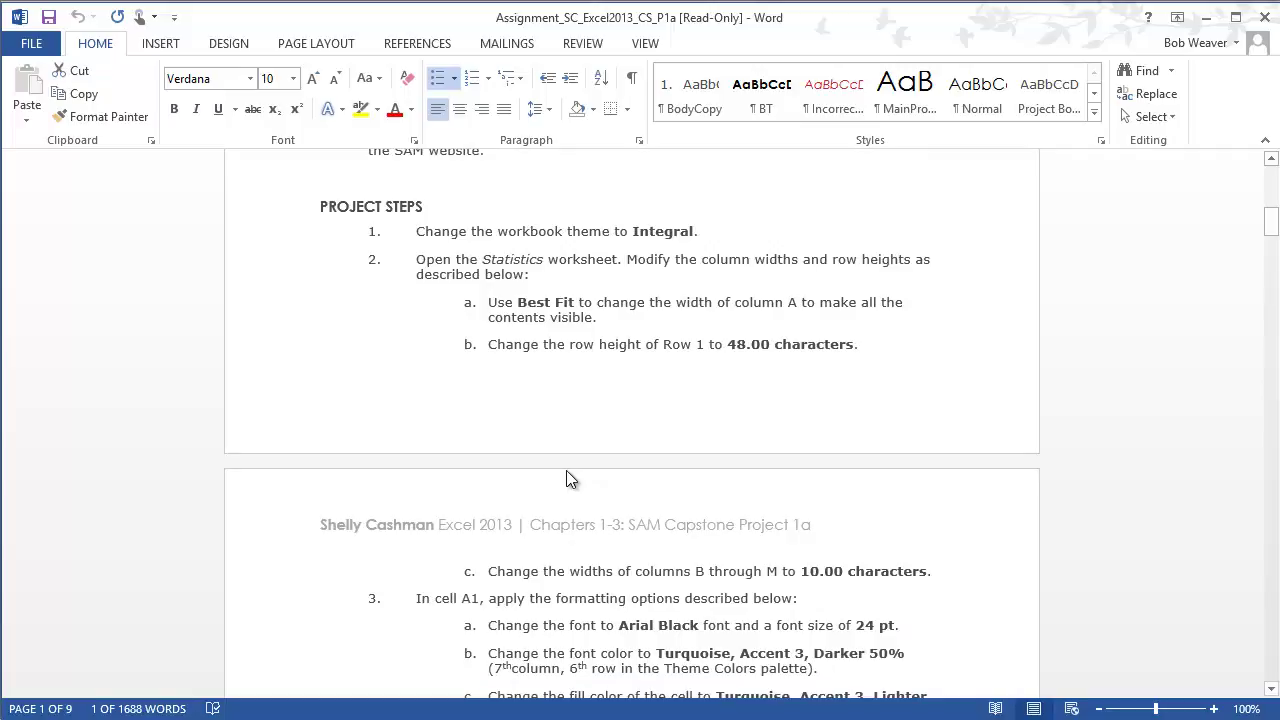
pyautogui.hotkey('alt', 'Tab')
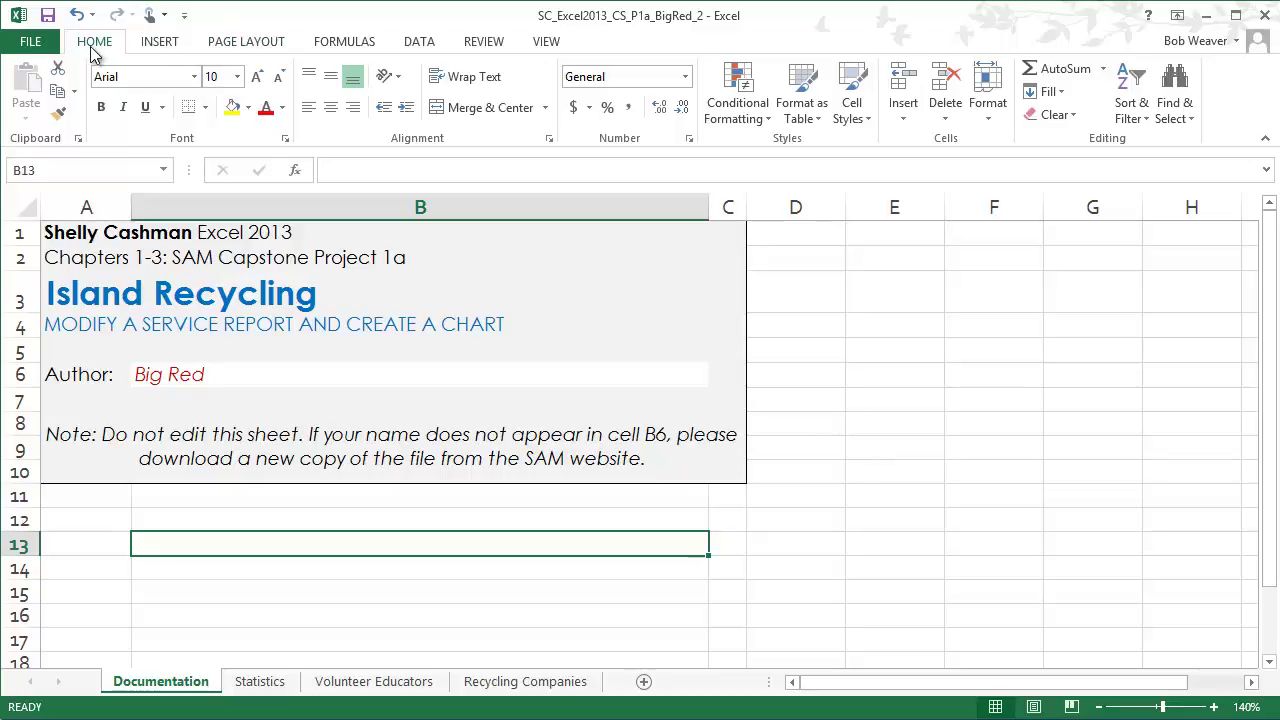
# Step: Preview the Page Layout themes gallery without changing the theme
pyautogui.click(237, 46)
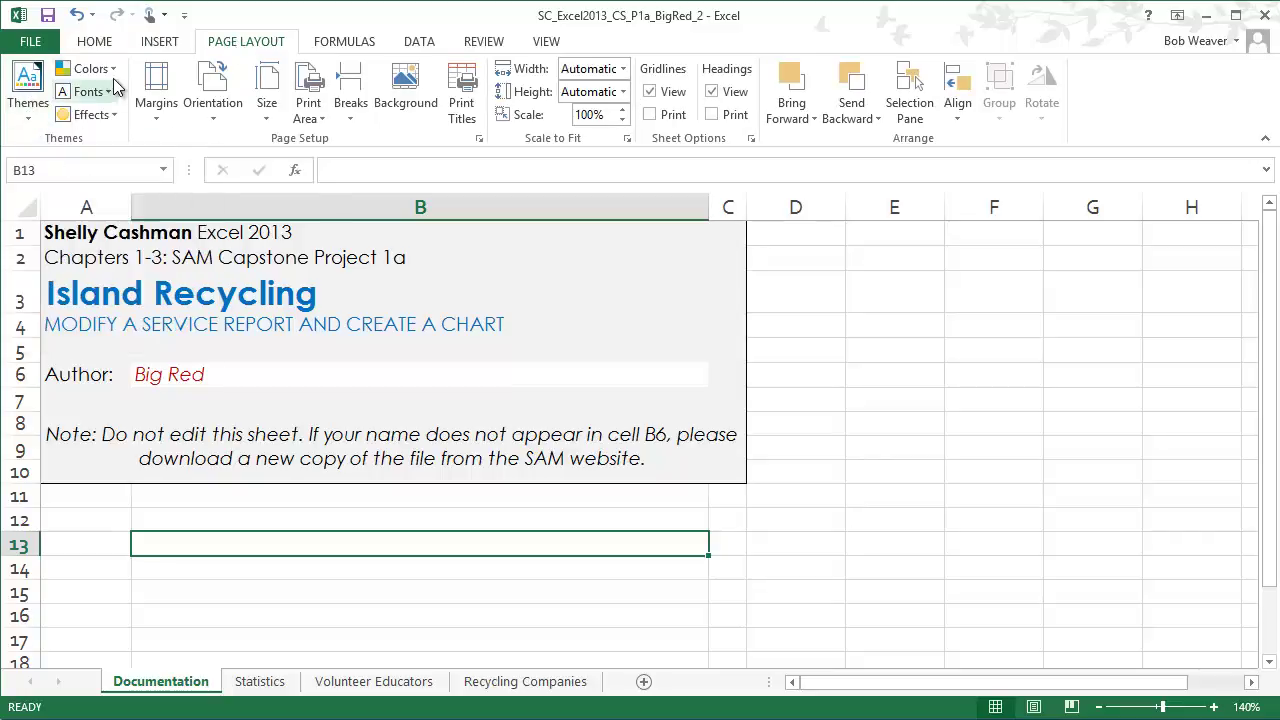
pyautogui.click(29, 110)
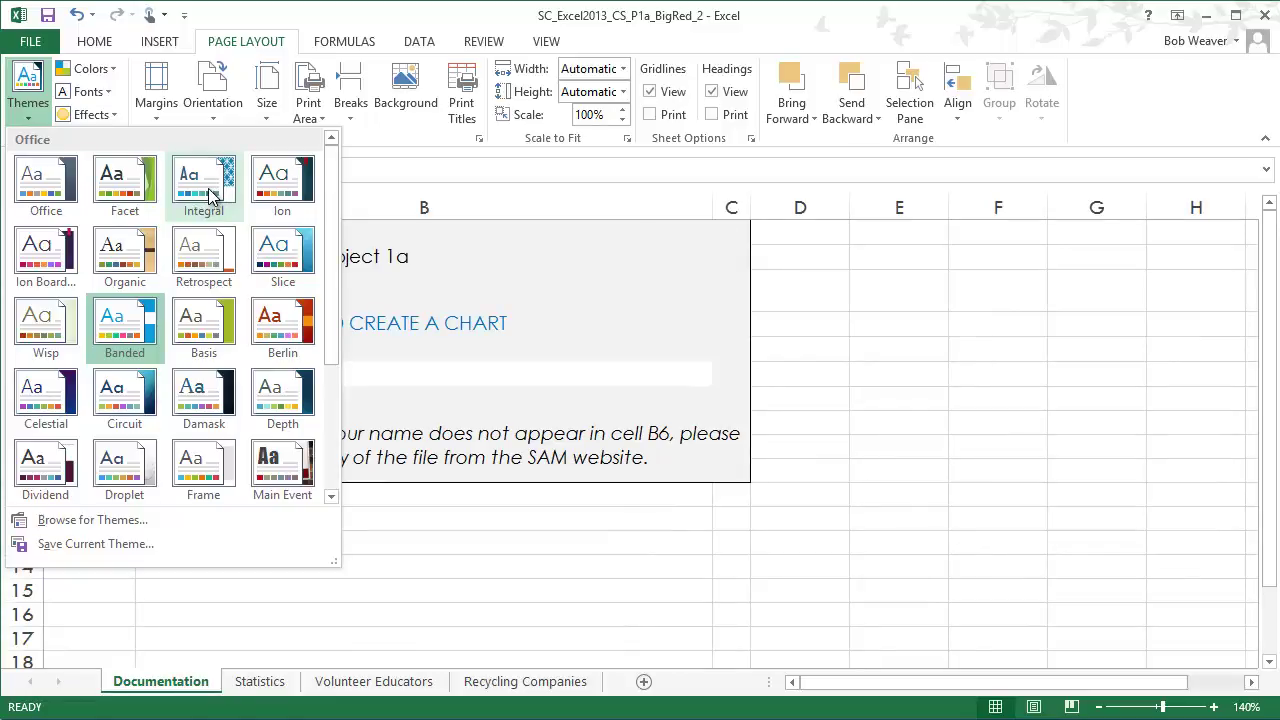
pyautogui.press('Escape')
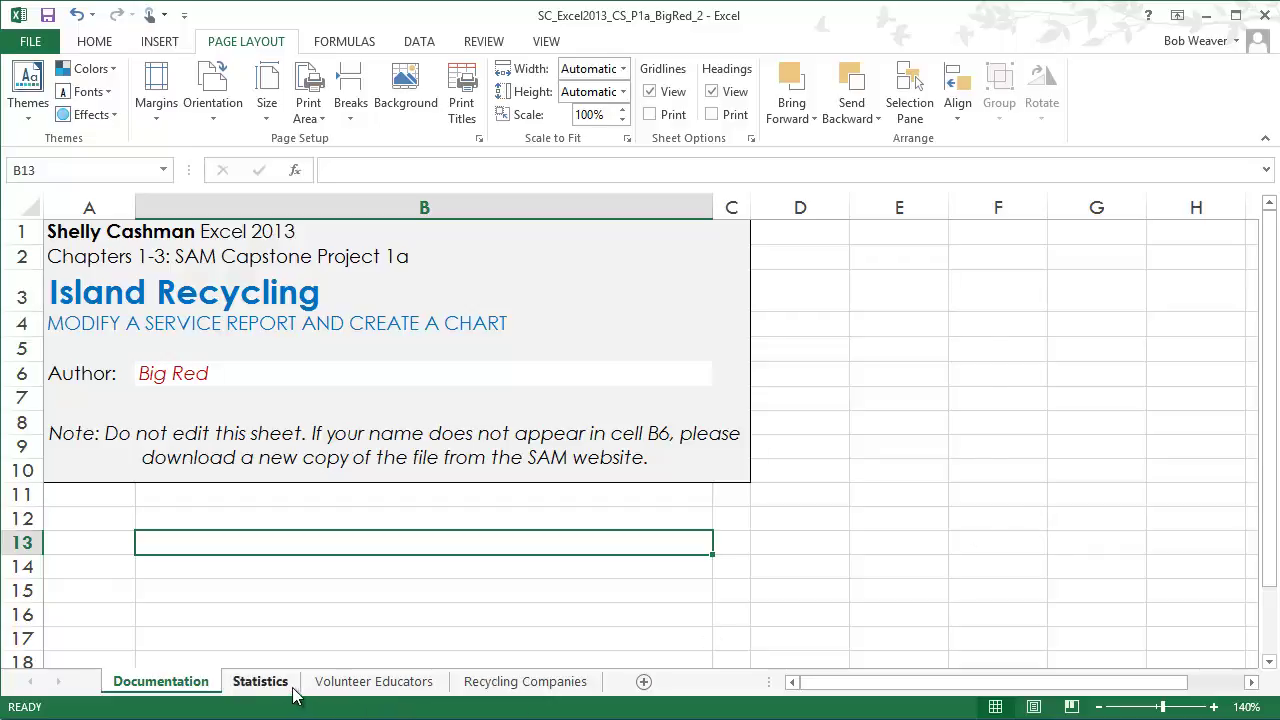
# Step: Browse the Statistics, Volunteer Educators and Recycling Companies sheets, ending on Statistics
pyautogui.click(260, 681)
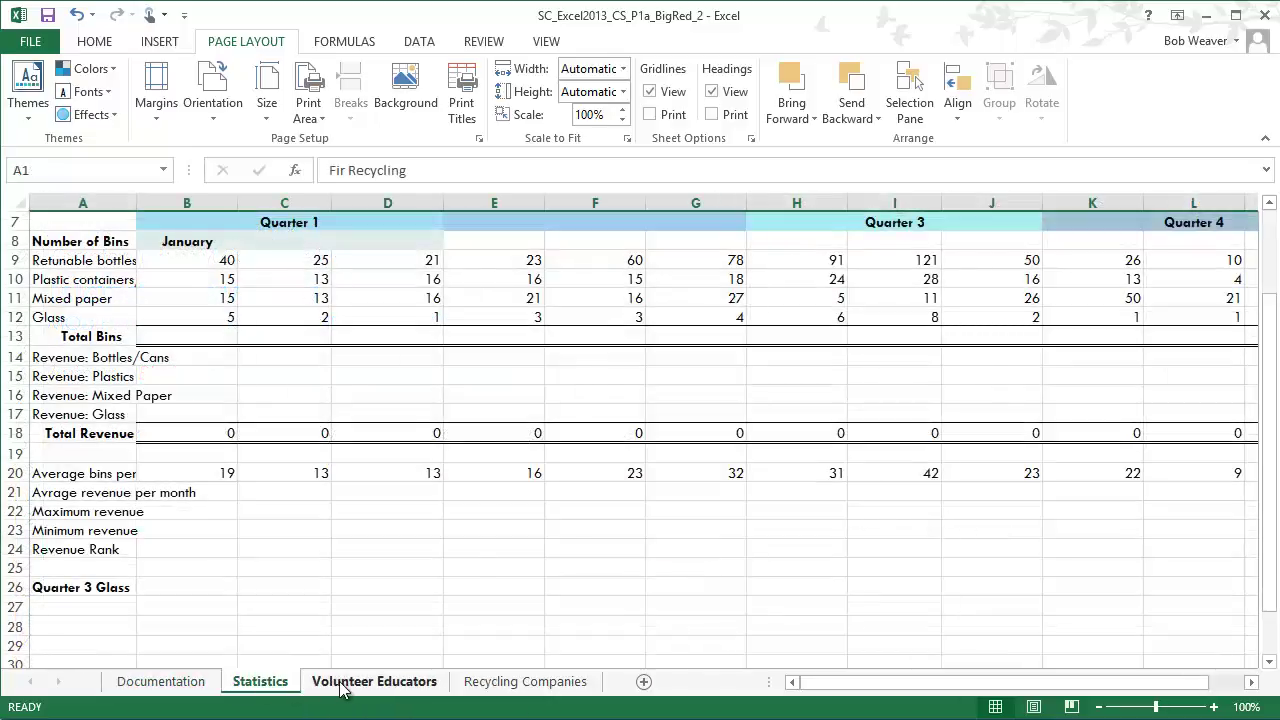
pyautogui.click(345, 682)
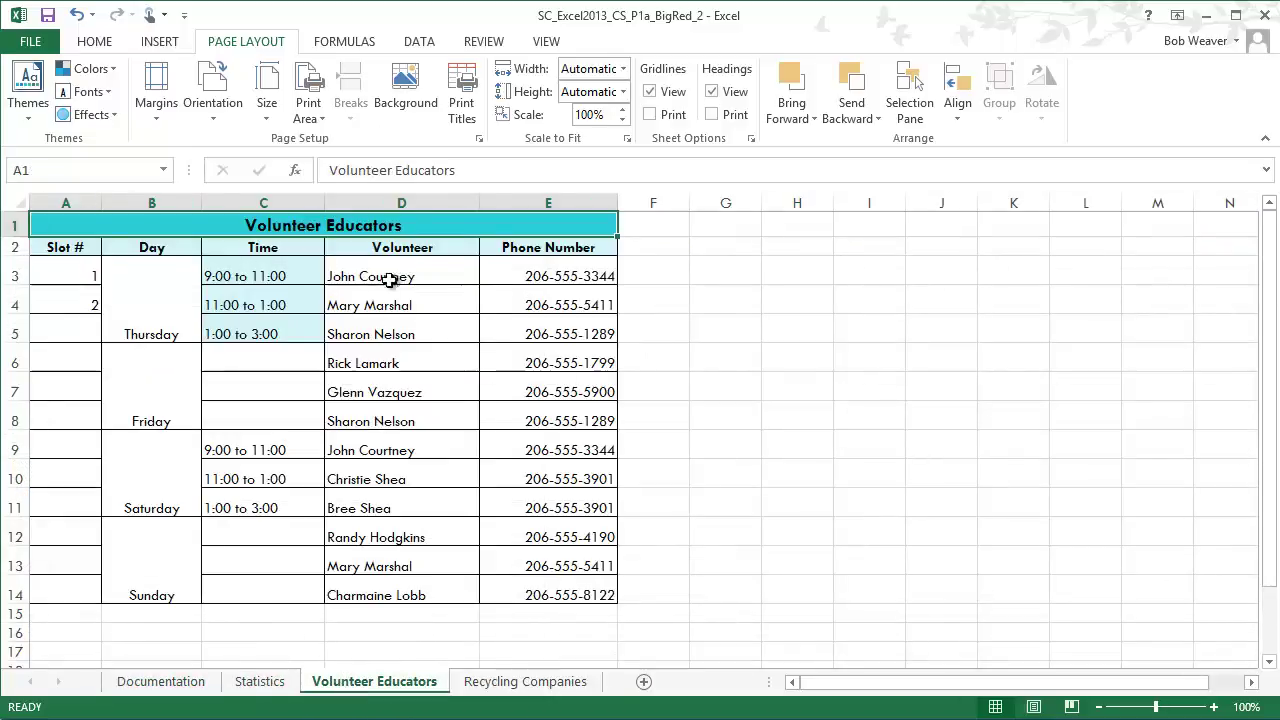
pyautogui.click(505, 684)
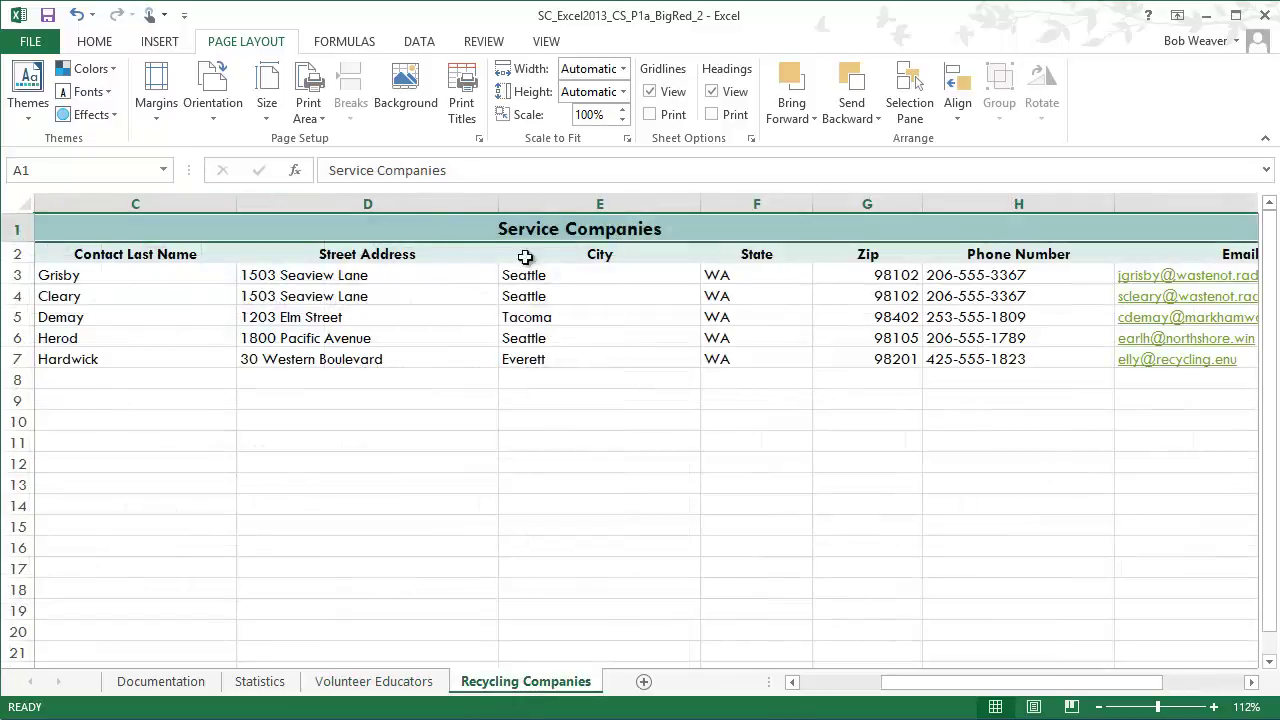
pyautogui.click(380, 681)
pyautogui.click(262, 682)
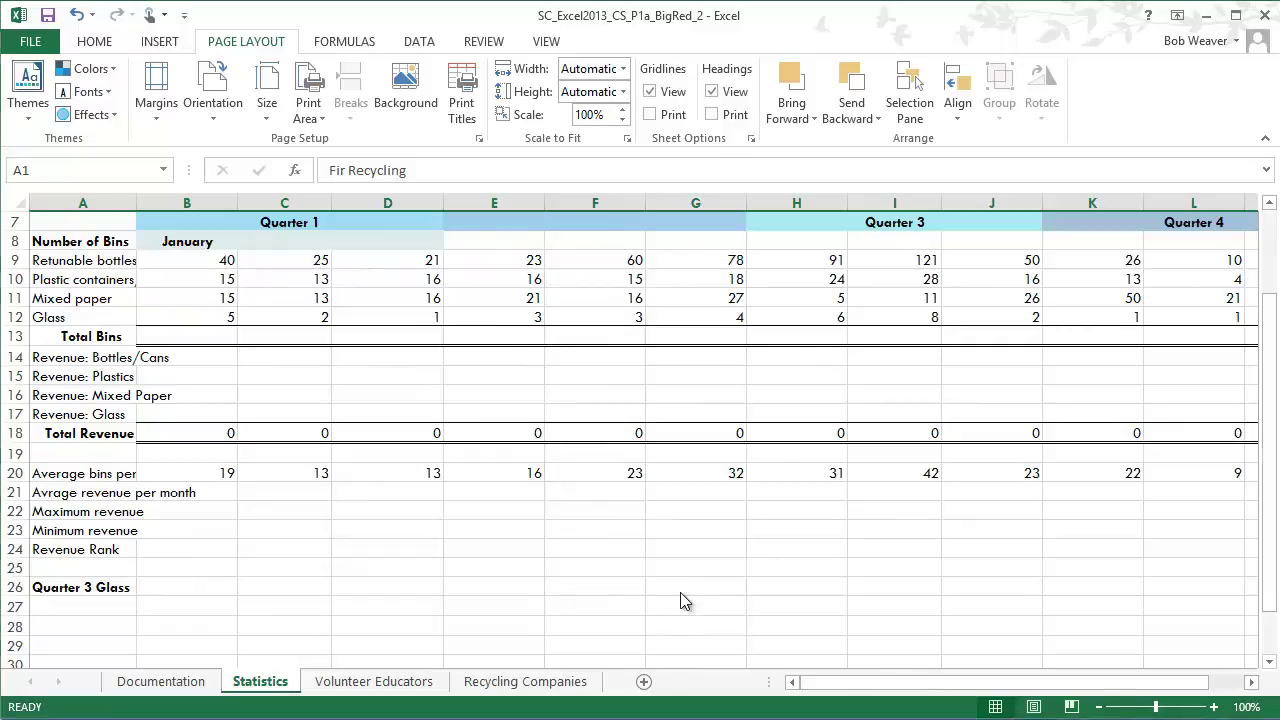
pyautogui.hotkey('alt', 'Tab')
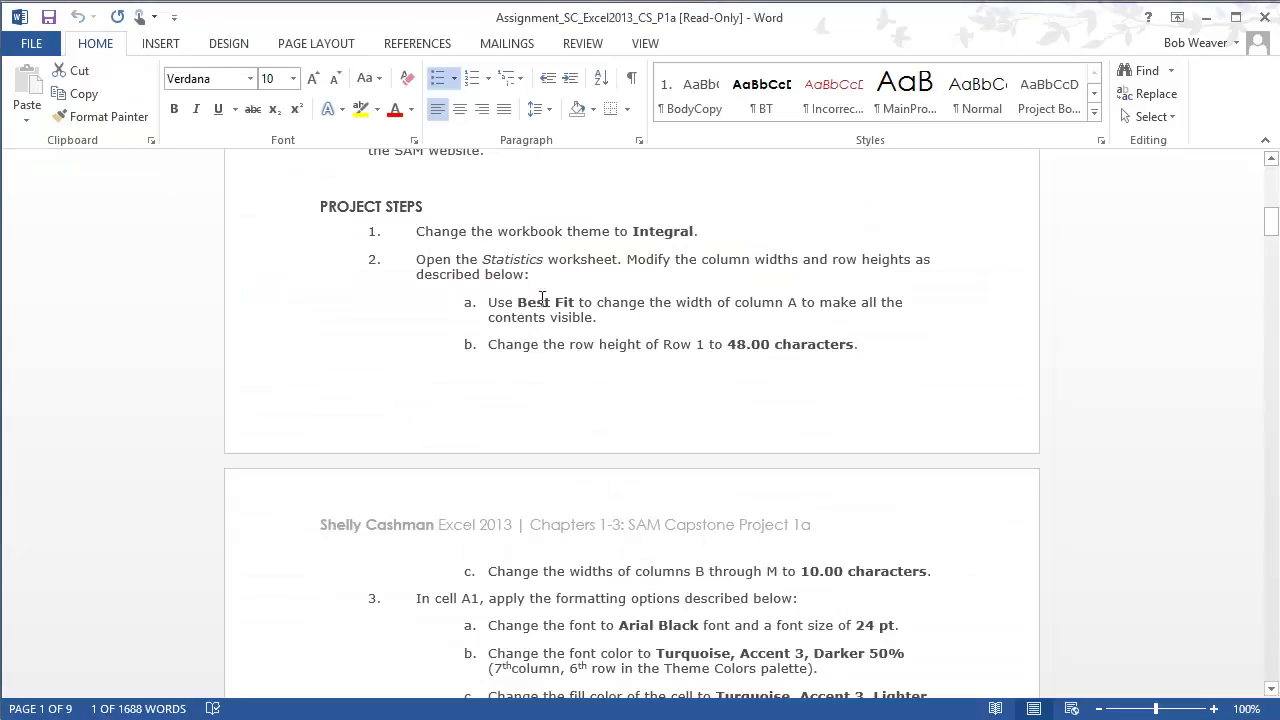
# Step: Highlight step 2 and its items a–c on column widths and row heights
pyautogui.moveTo(484, 266); pyautogui.dragTo(876, 343)
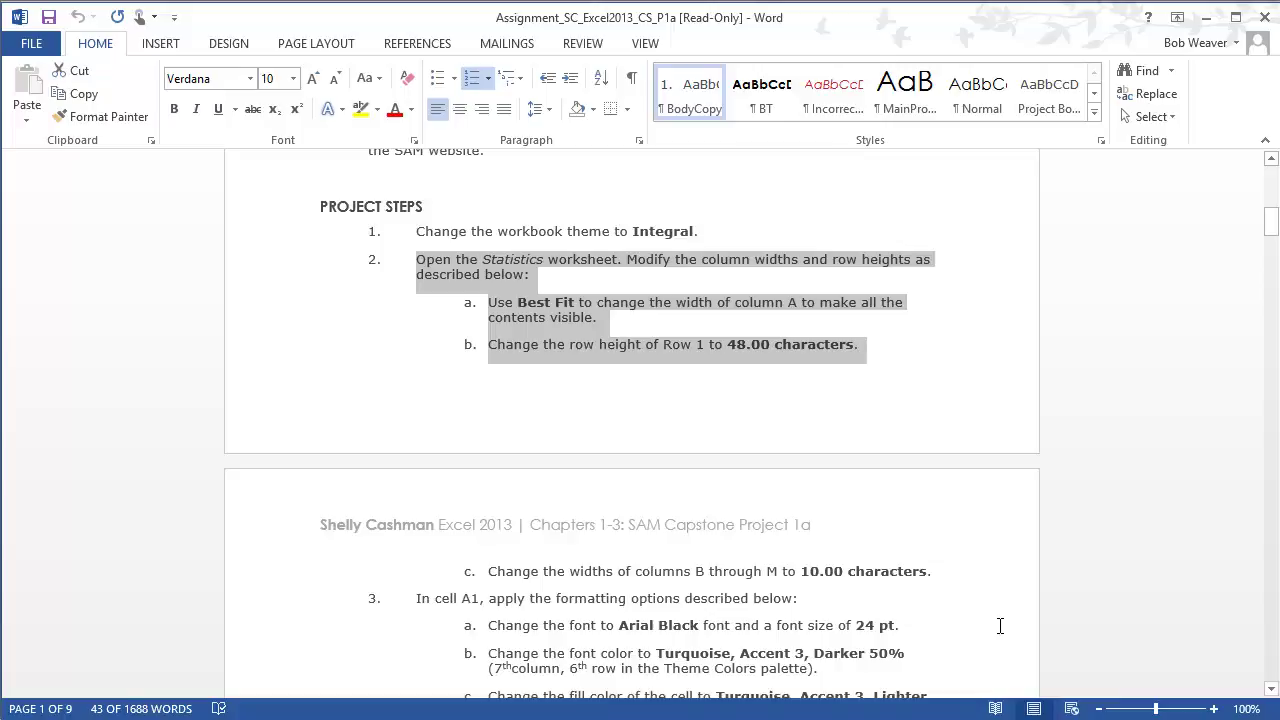
pyautogui.moveTo(951, 575); pyautogui.dragTo(383, 260)
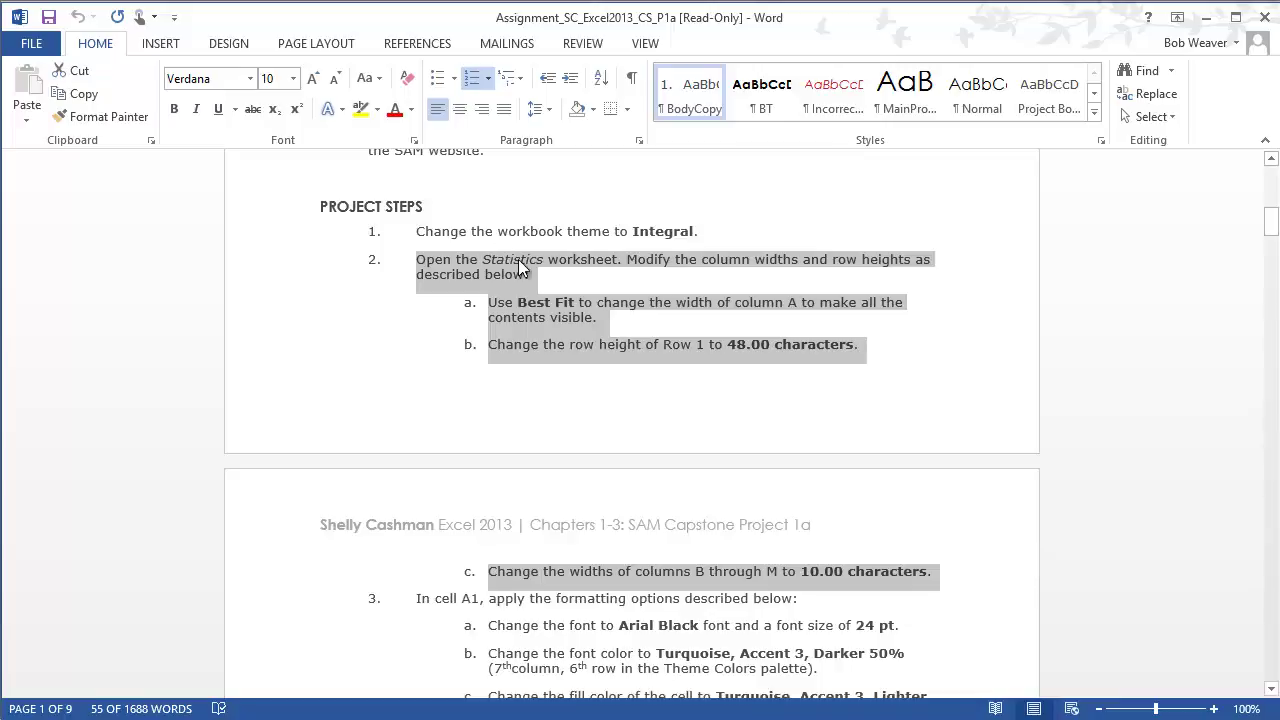
pyautogui.hotkey('alt', 'Tab')
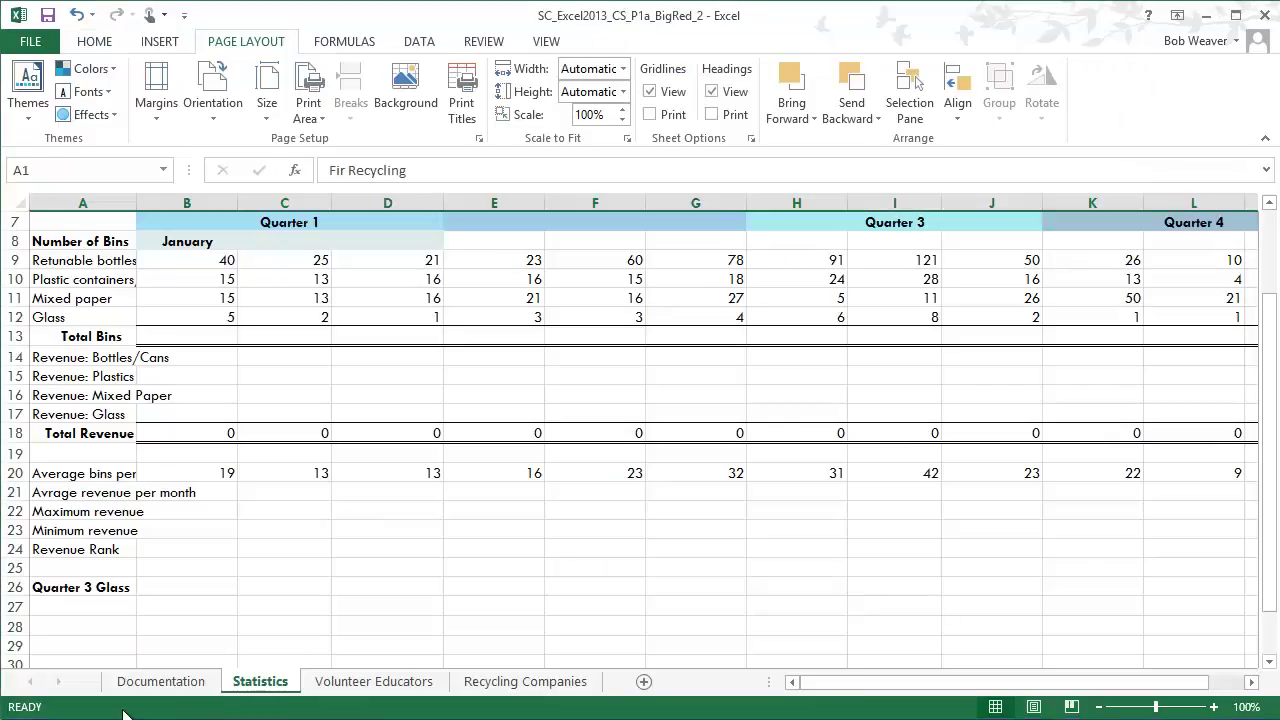
# Step: AutoFit column A on the Statistics sheet so every row label shows in full
pyautogui.click(160, 683)
pyautogui.click(262, 683)
pyautogui.click(98, 203)
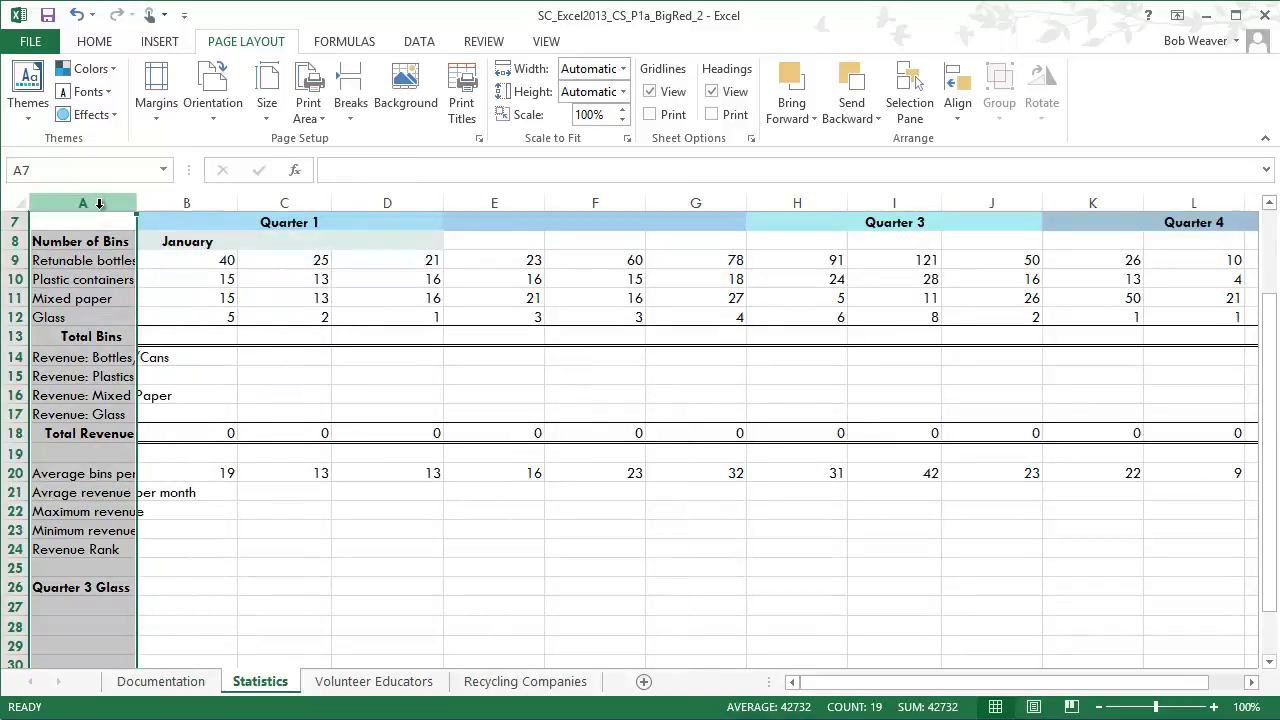
pyautogui.moveTo(136, 203)
pyautogui.mouseDown()
pyautogui.moveTo(87, 205)
pyautogui.moveTo(309, 203)
pyautogui.moveTo(120, 203)
pyautogui.mouseUp()
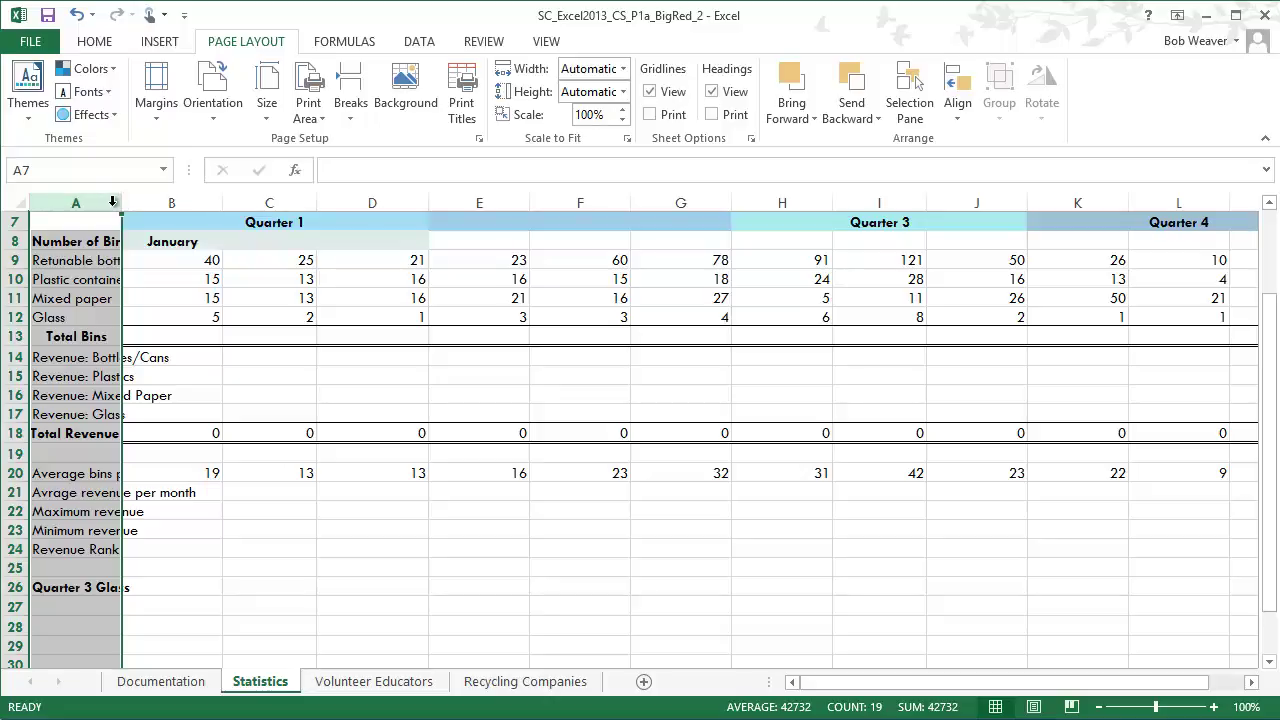
pyautogui.click(124, 203)
pyautogui.click(114, 203)
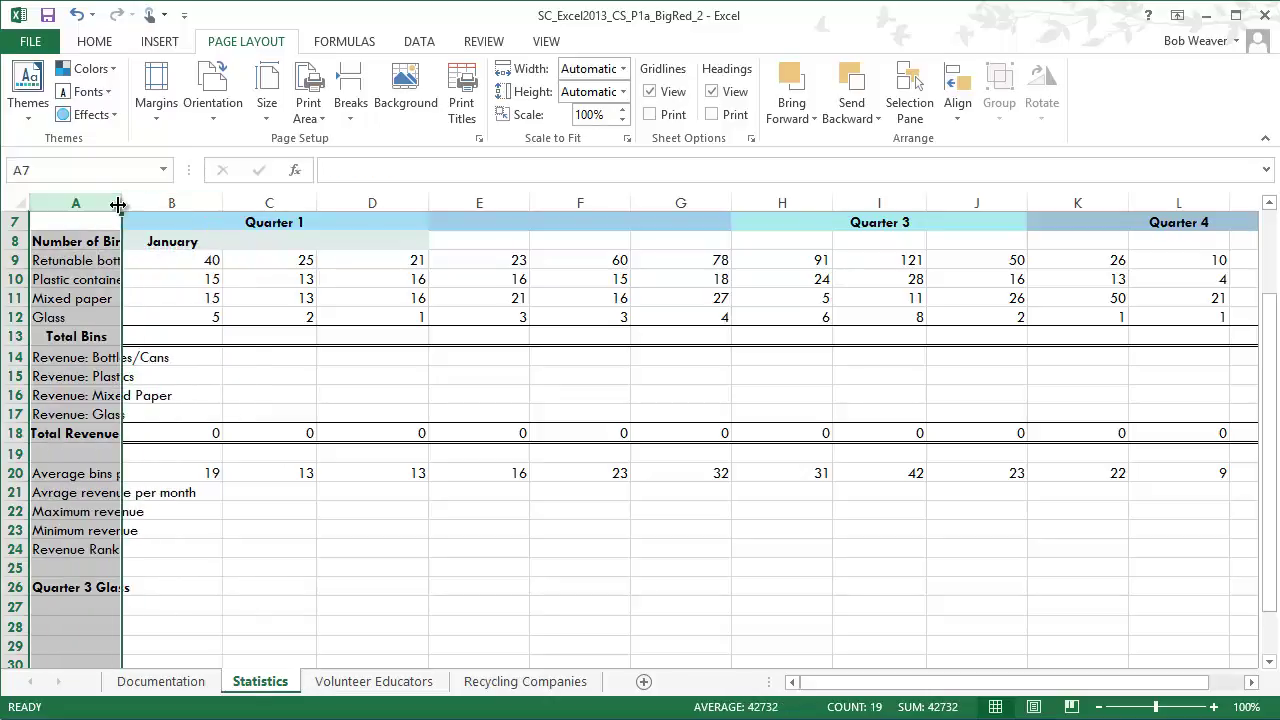
pyautogui.doubleClick(121, 204)
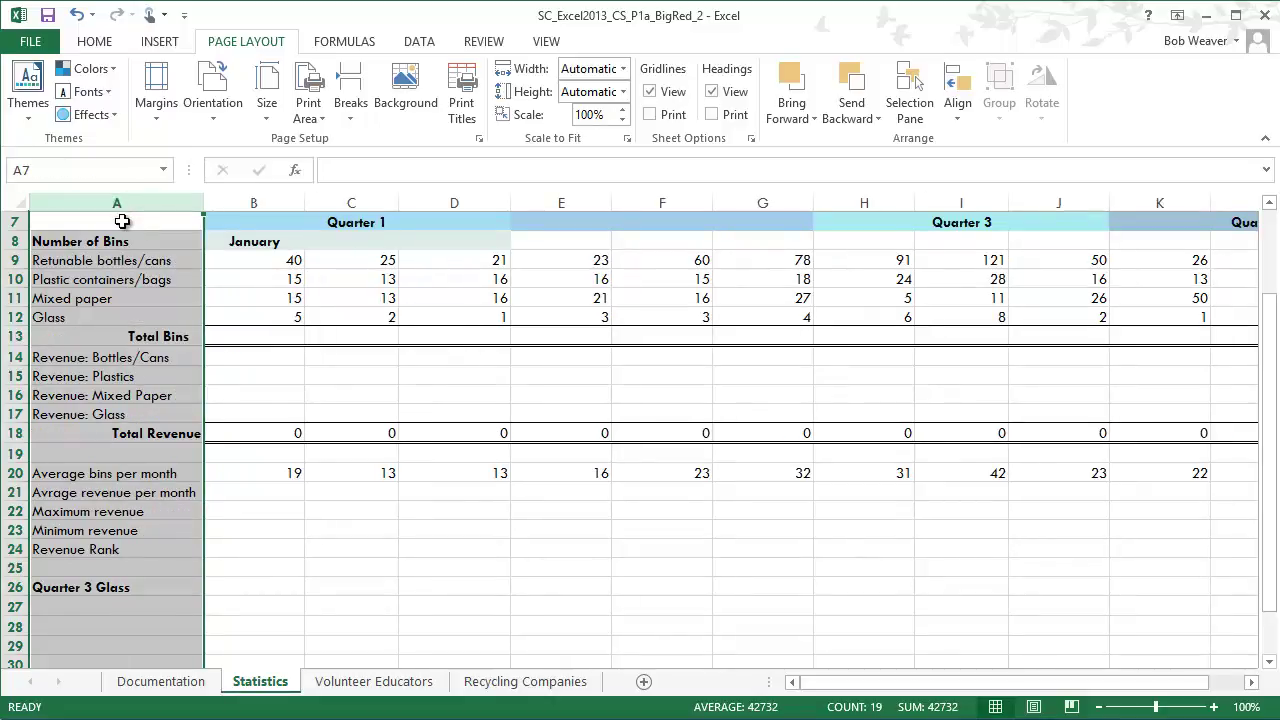
pyautogui.click(101, 493)
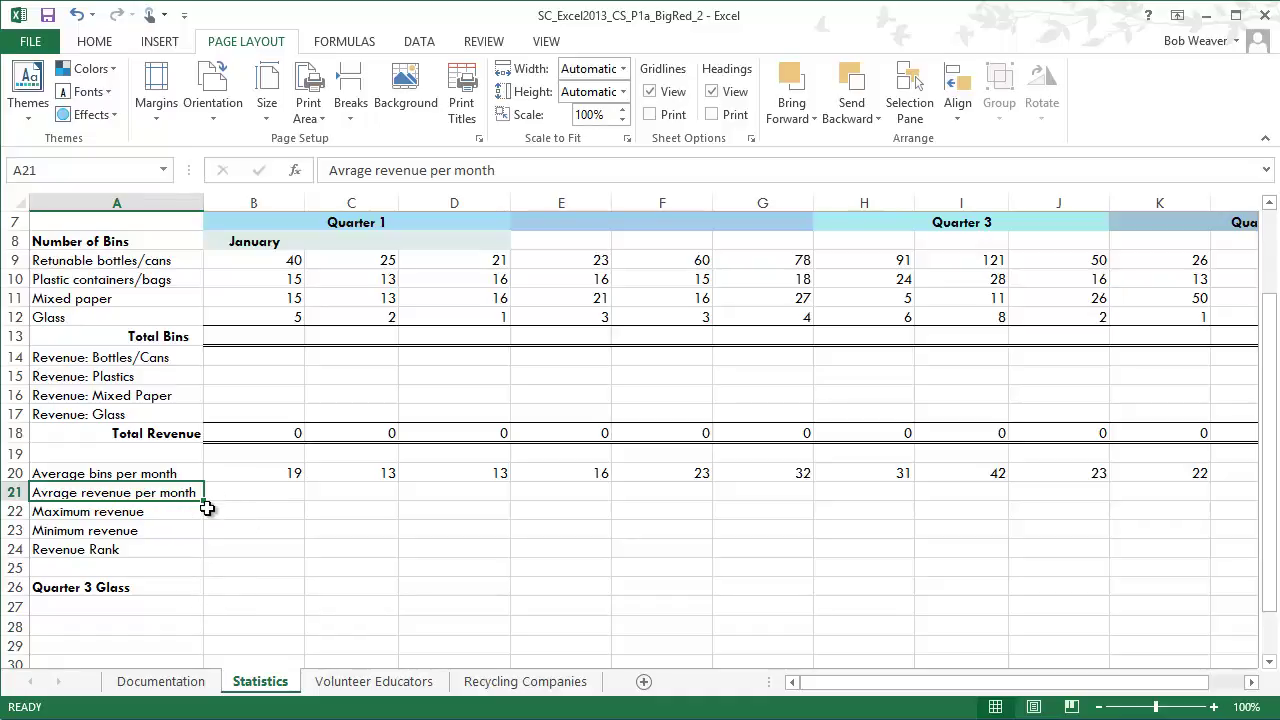
# Step: Highlight the row 1 height instruction in Word, then return to Excel
pyautogui.hotkey('alt', 'Tab')
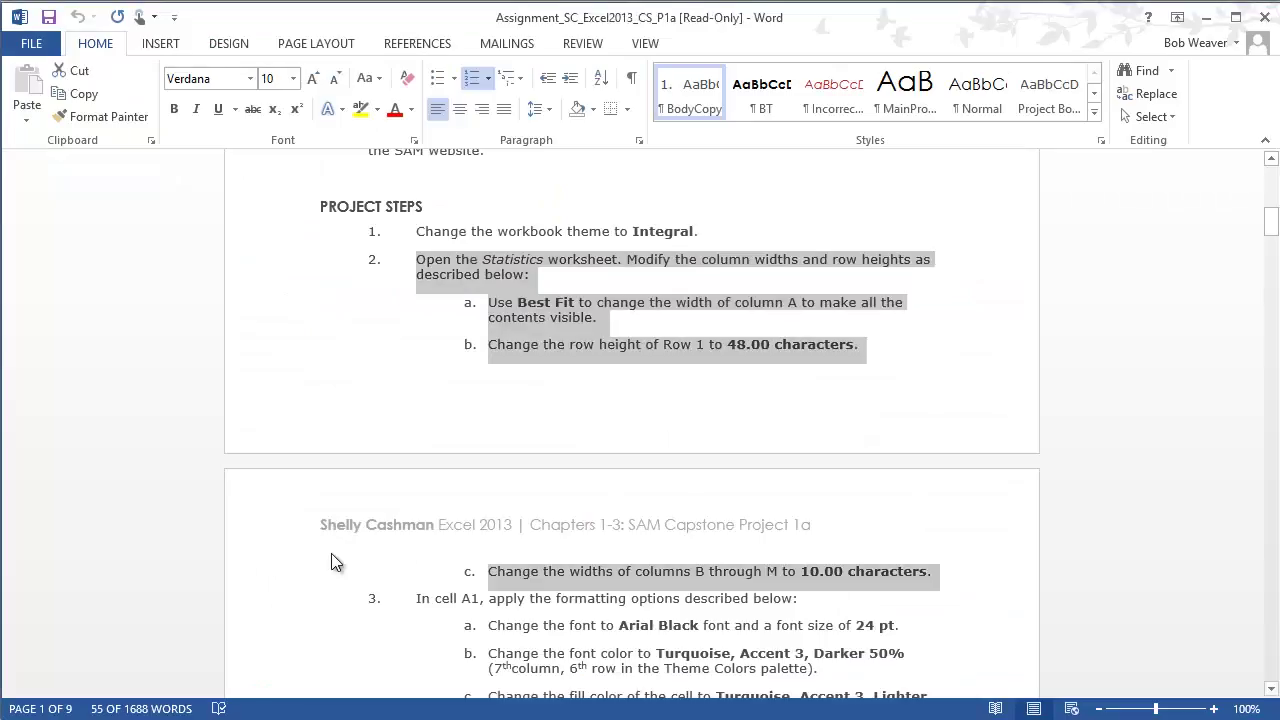
pyautogui.click(545, 328)
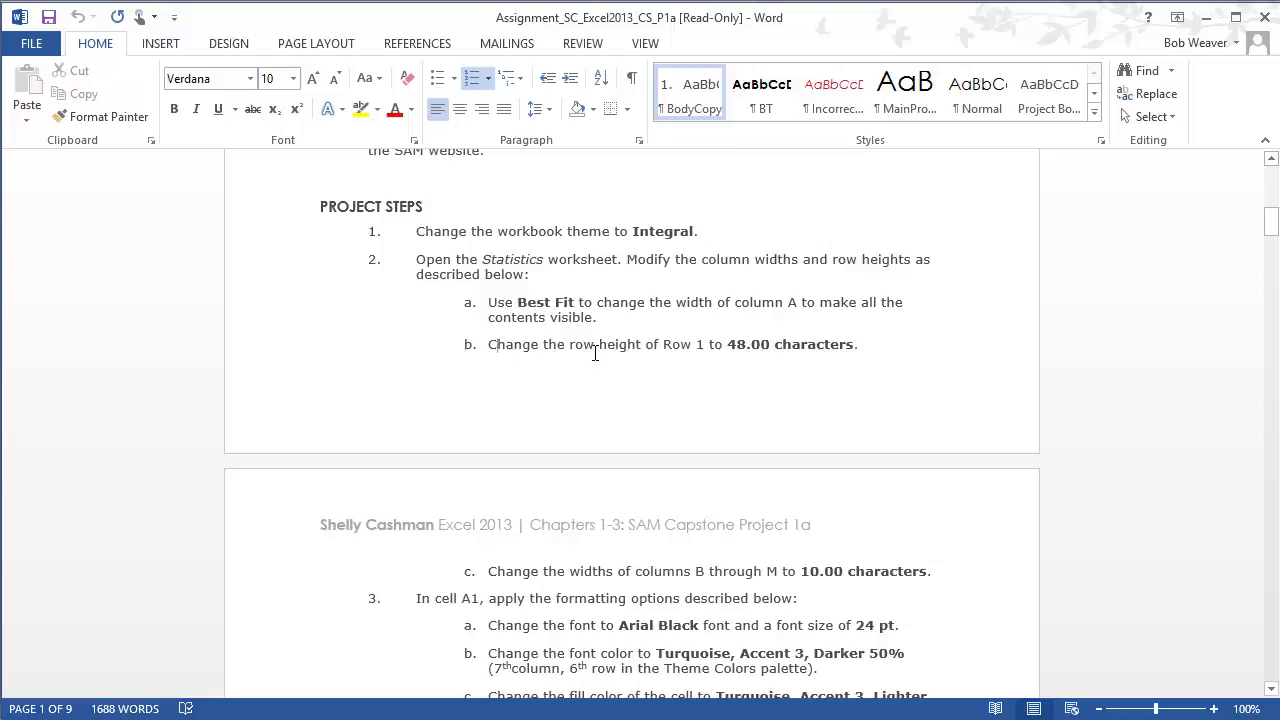
pyautogui.moveTo(489, 345); pyautogui.dragTo(831, 362)
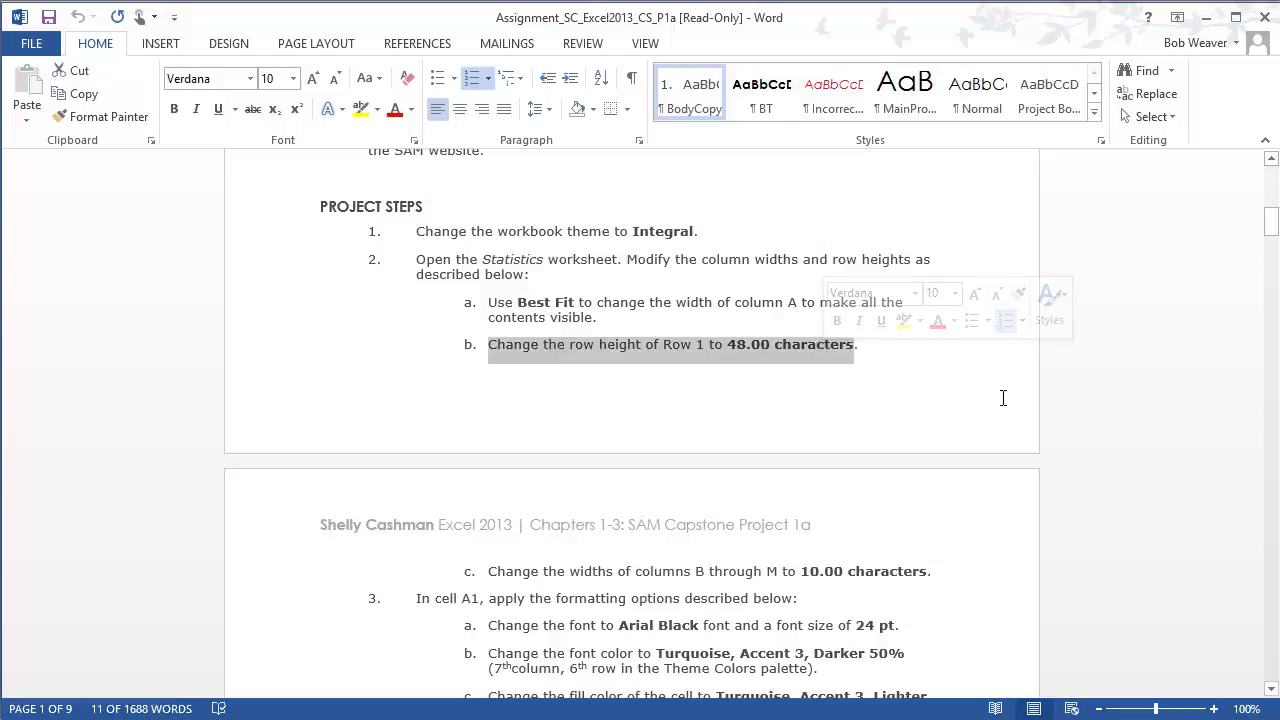
pyautogui.hotkey('alt', 'Tab')
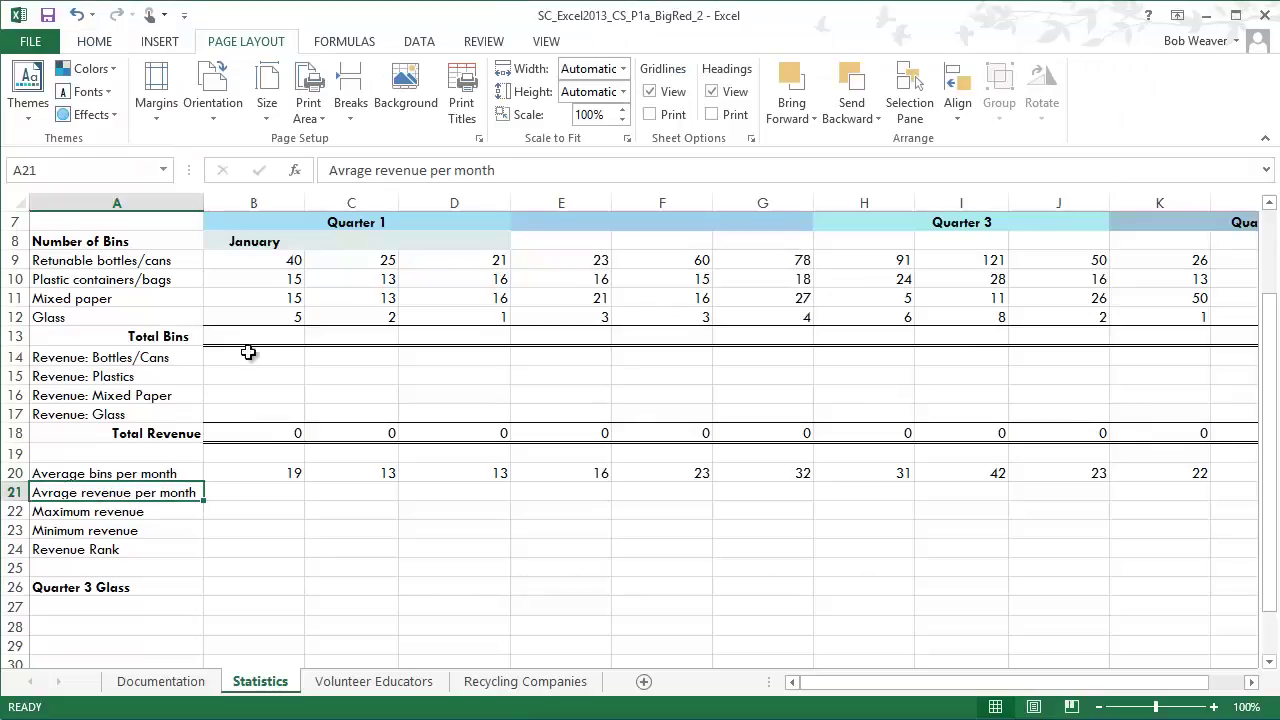
# Step: Set row 1 of the Statistics sheet to a height of 48 via Row Height
pyautogui.click(57, 320)
pyautogui.scroll(2, 76, 341)
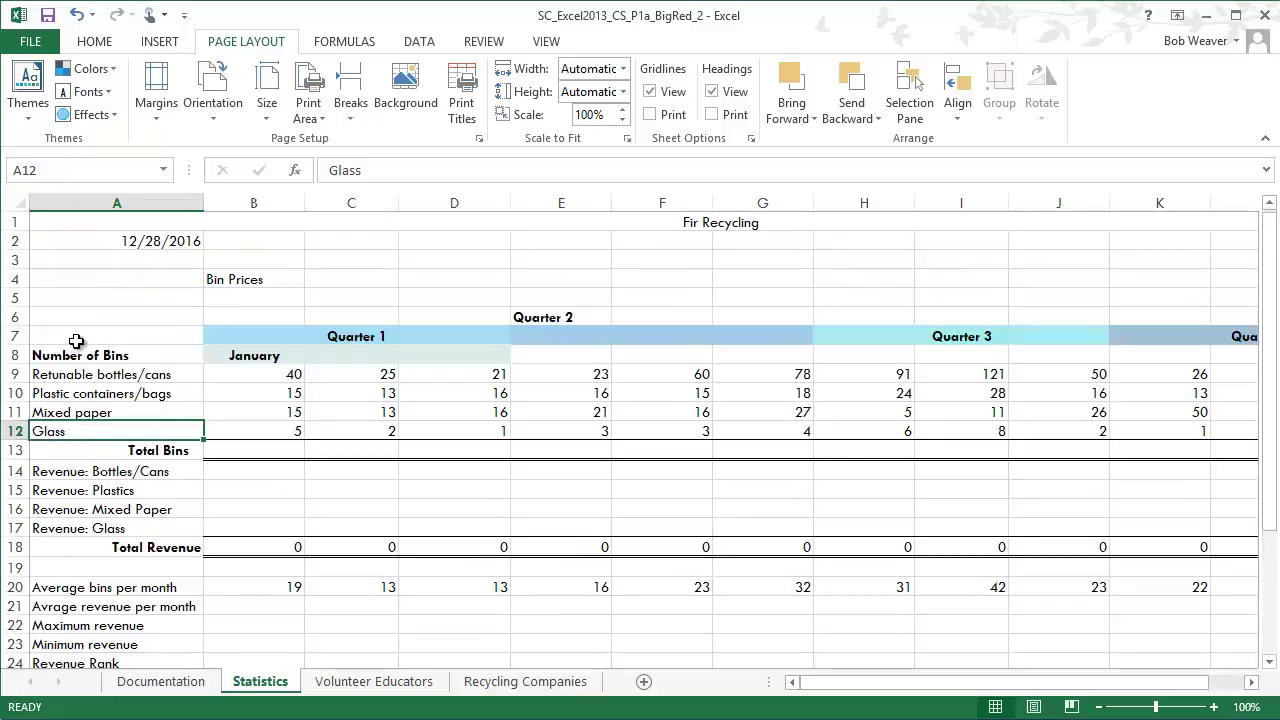
pyautogui.click(13, 222)
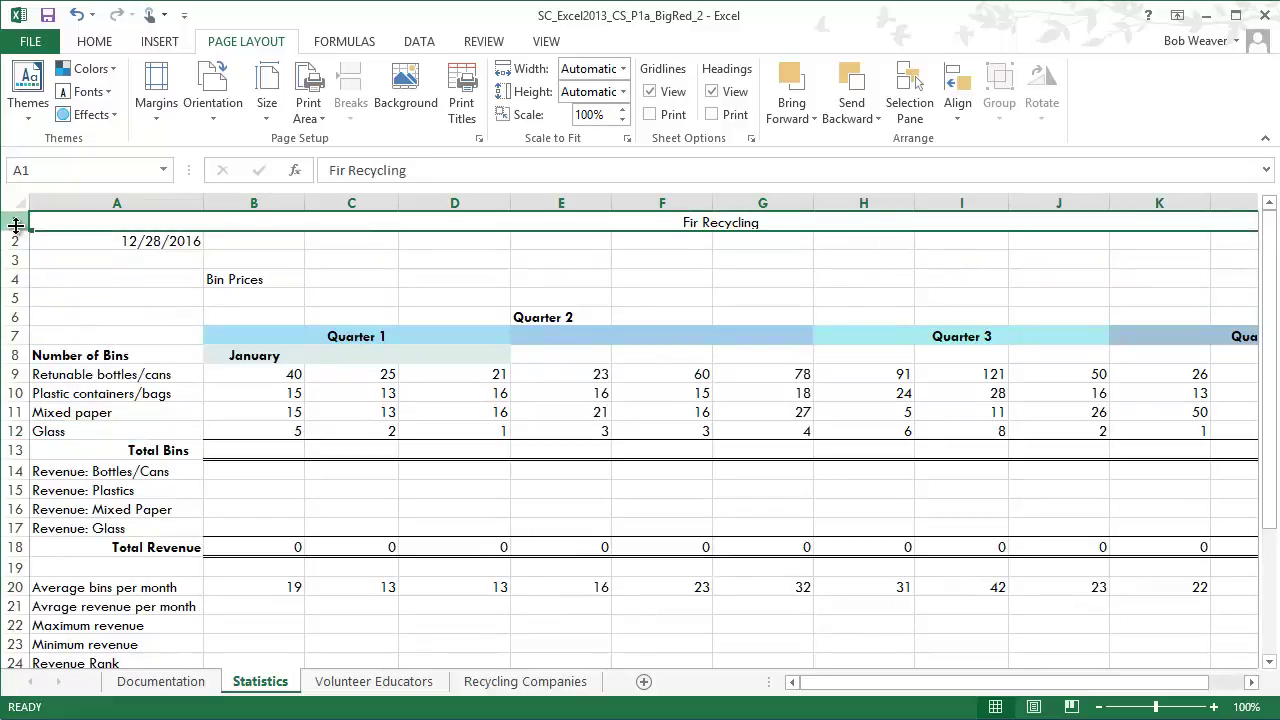
pyautogui.moveTo(17, 230); pyautogui.dragTo(17, 273)
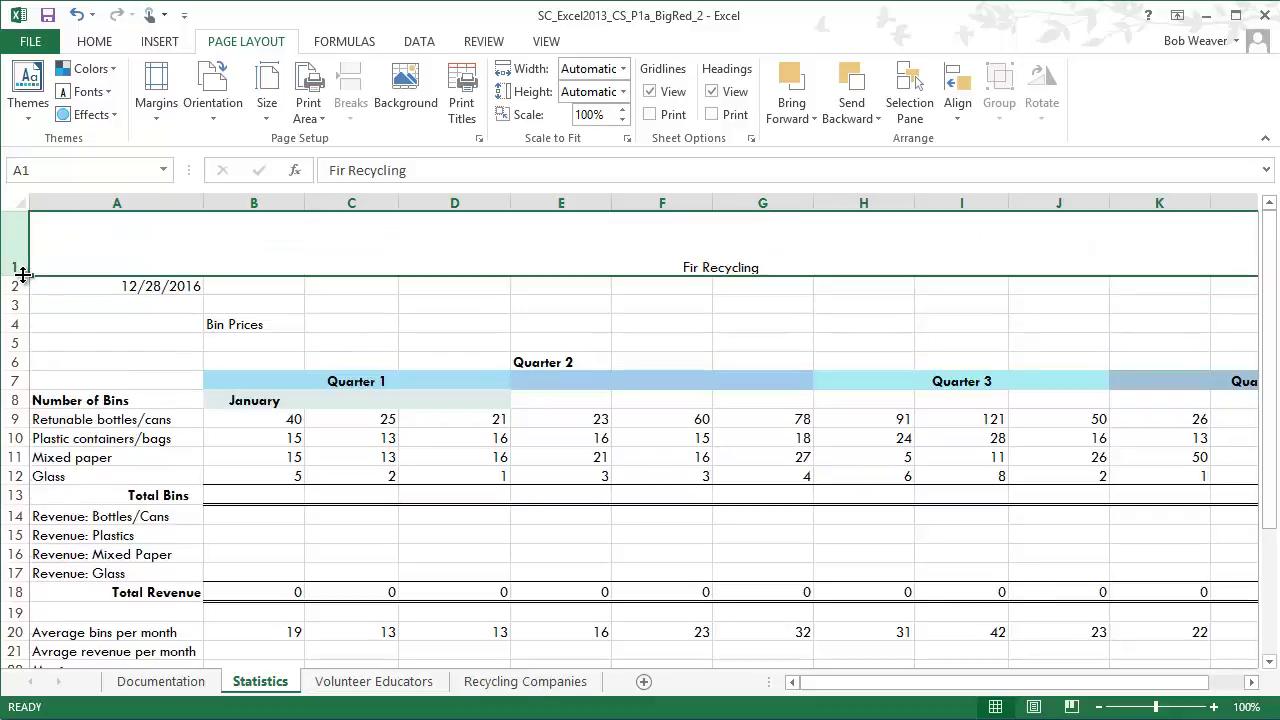
pyautogui.click(15, 250)
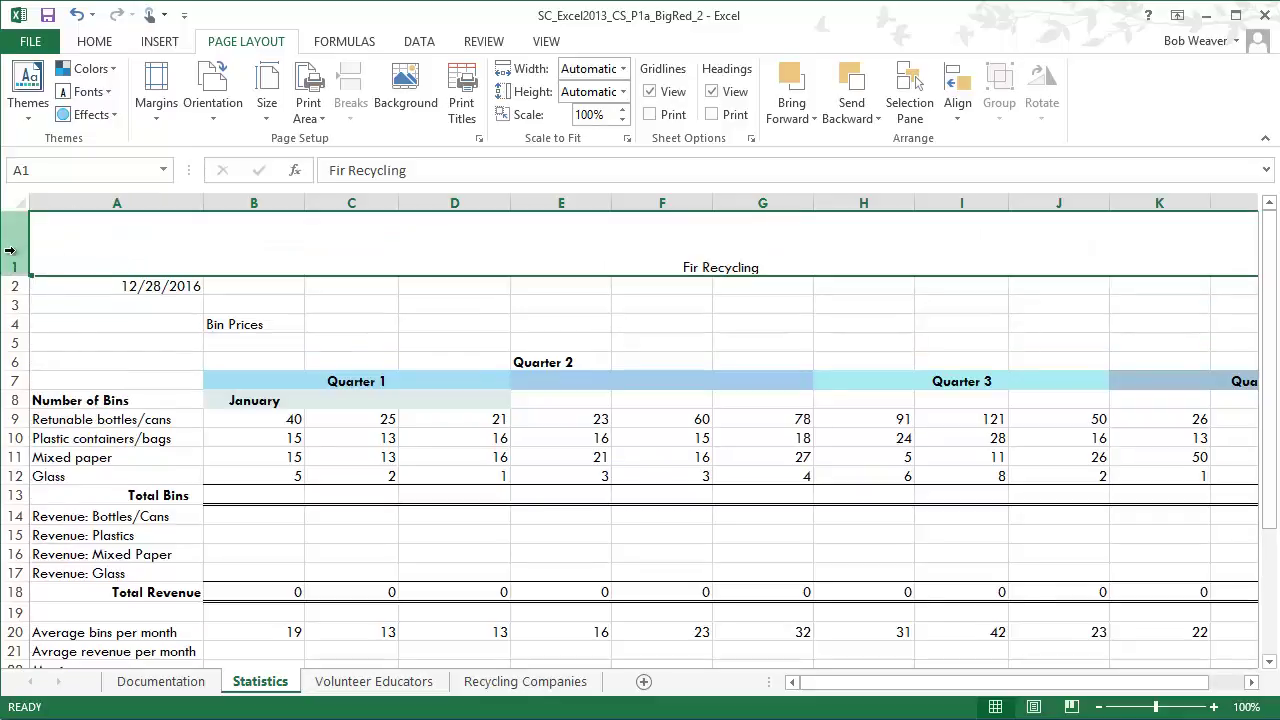
pyautogui.rightClick(16, 258)
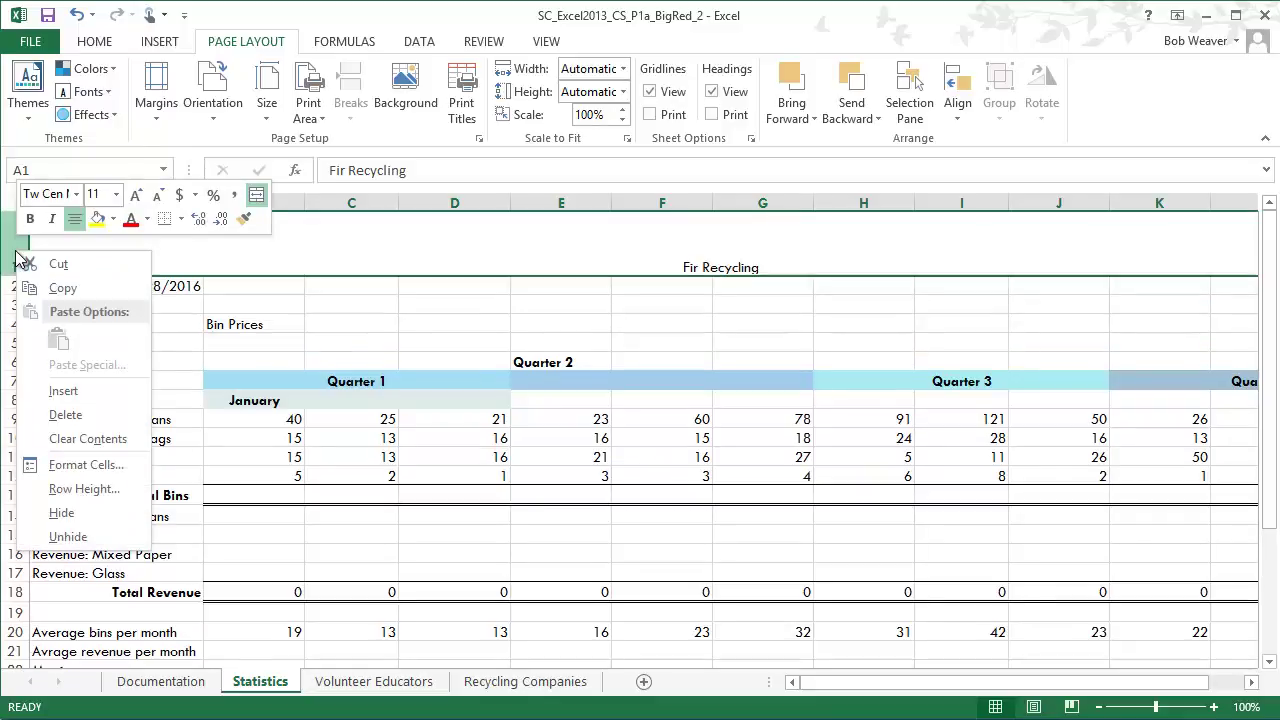
pyautogui.click(70, 488)
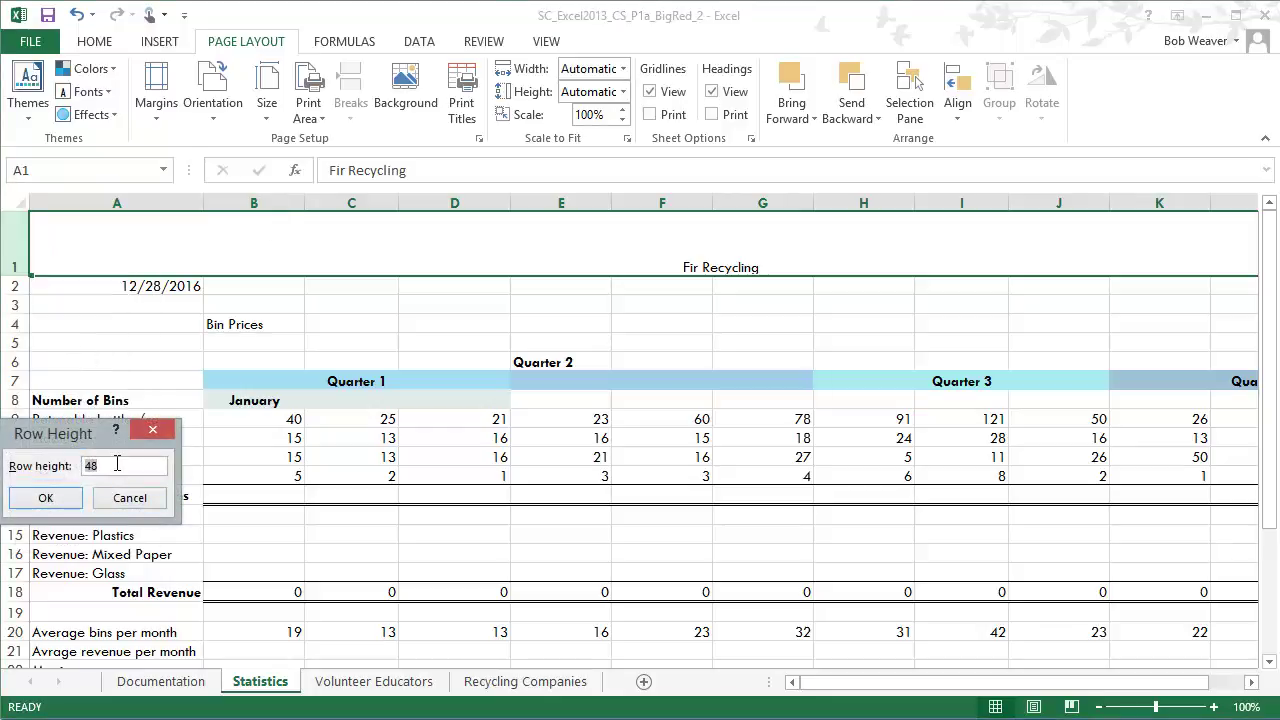
pyautogui.click(64, 500)
pyautogui.click(44, 503)
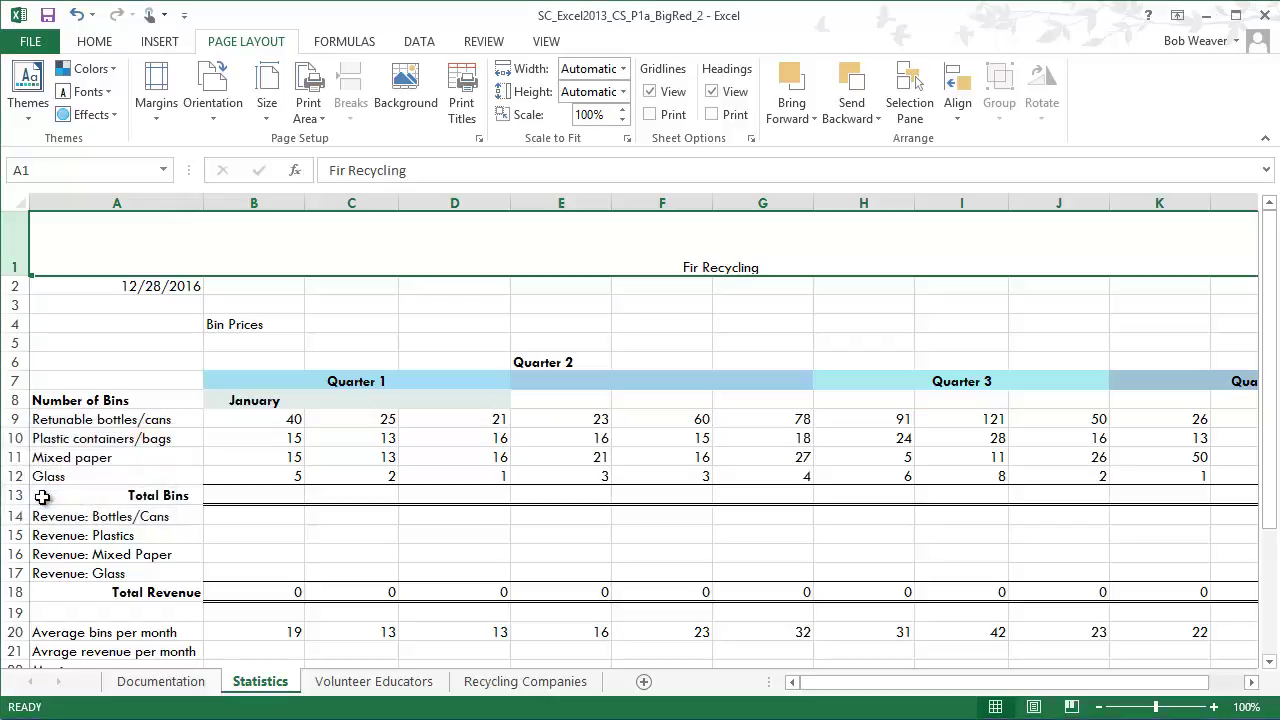
pyautogui.hotkey('alt', 'Tab')
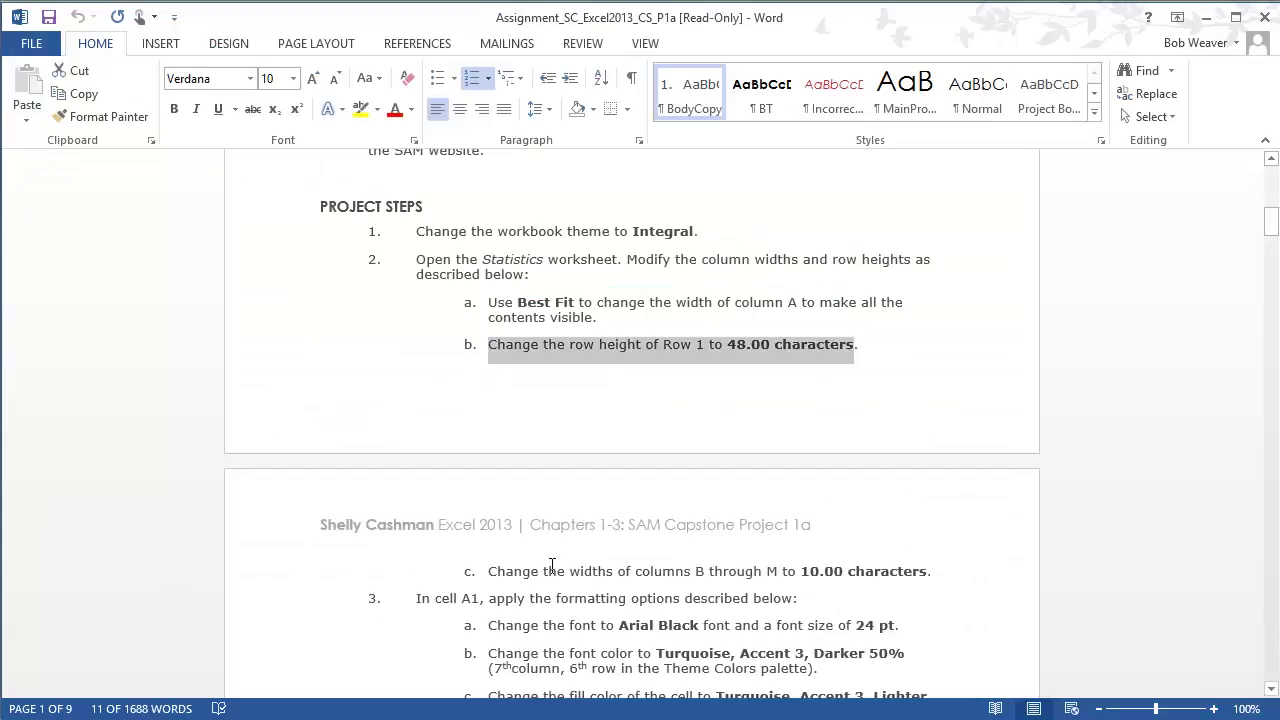
# Step: Mark the column-width instruction, then select columns B through M on the Statistics sheet
pyautogui.moveTo(552, 571); pyautogui.dragTo(905, 578)
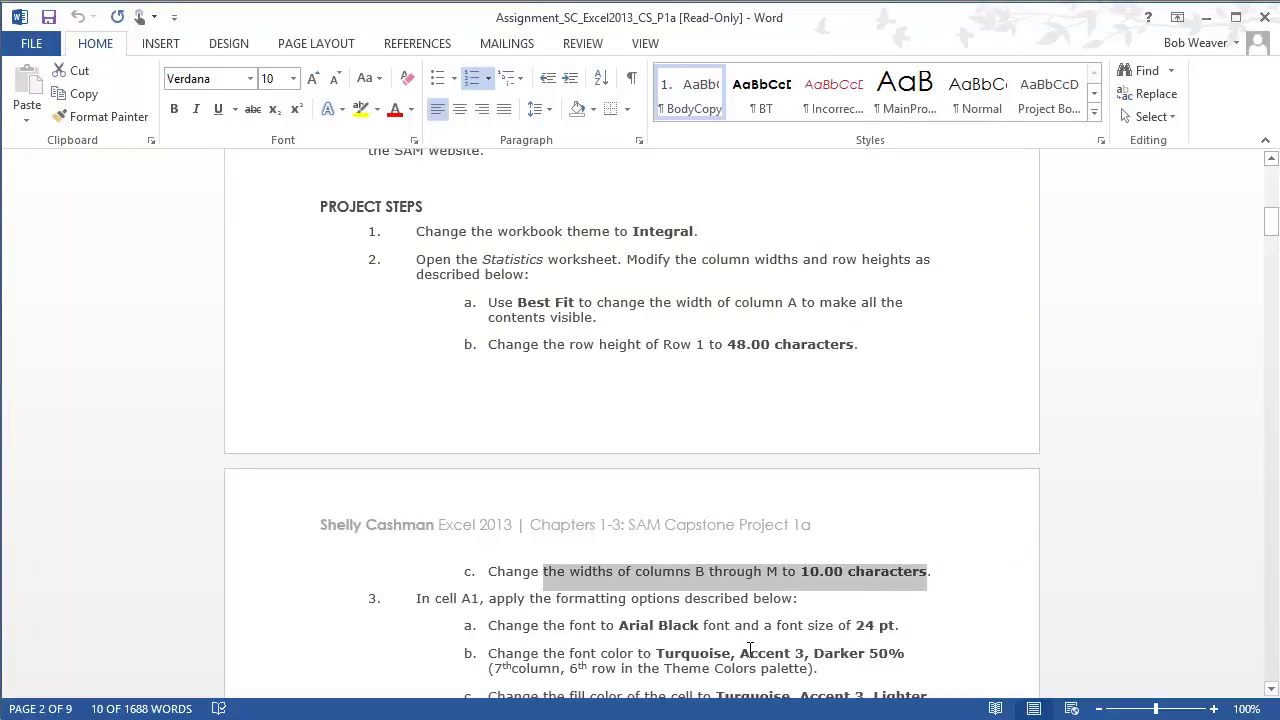
pyautogui.hotkey('alt', 'Tab')
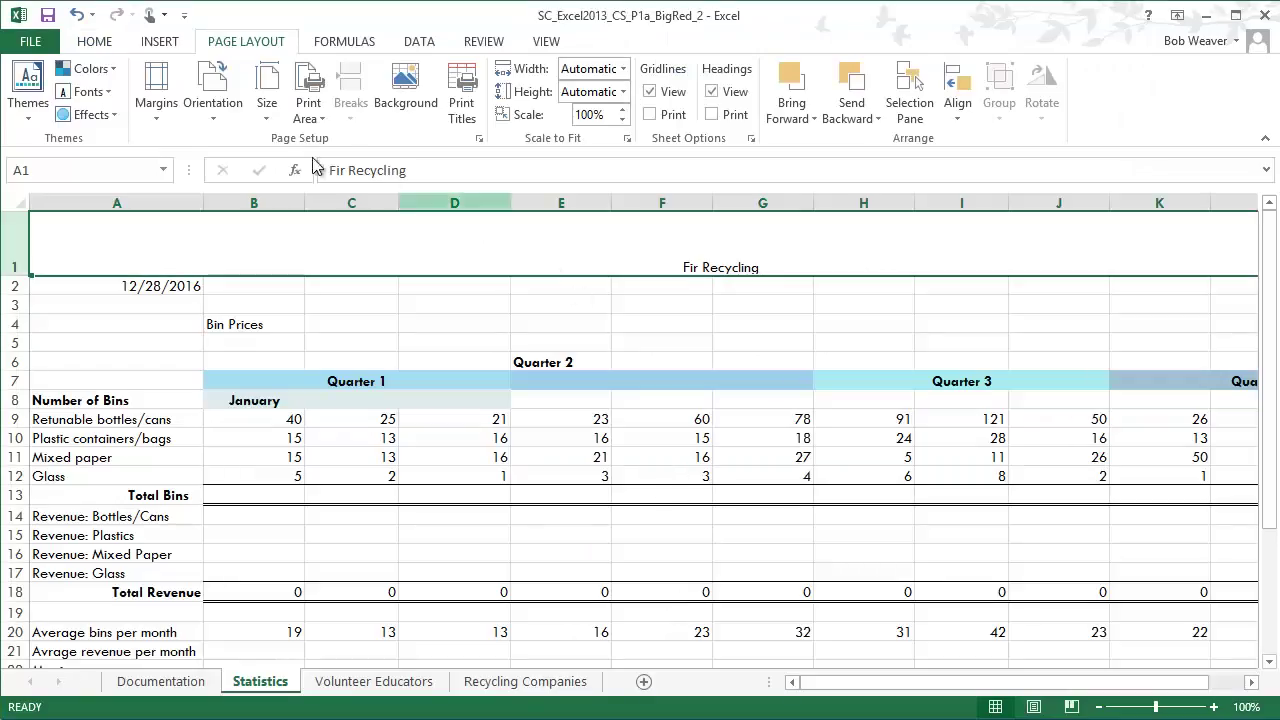
pyautogui.moveTo(260, 199); pyautogui.dragTo(1170, 204)
pyautogui.click(1098, 707)
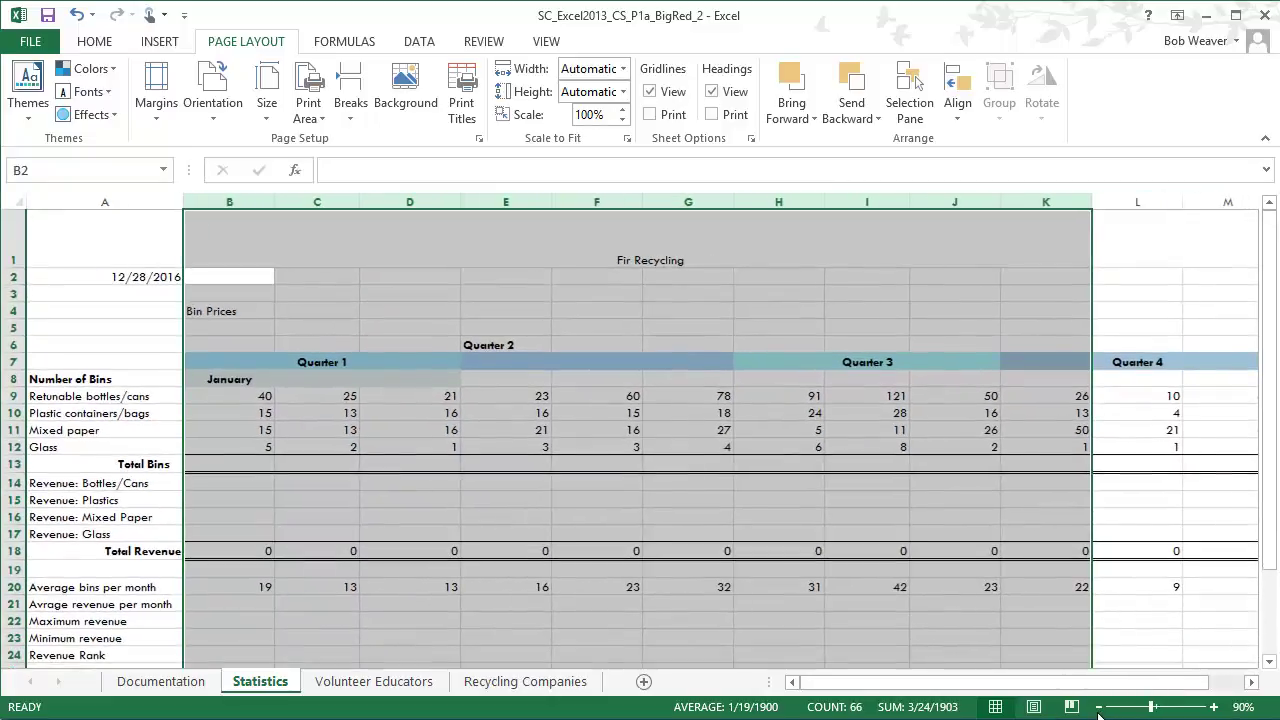
pyautogui.click(1098, 707)
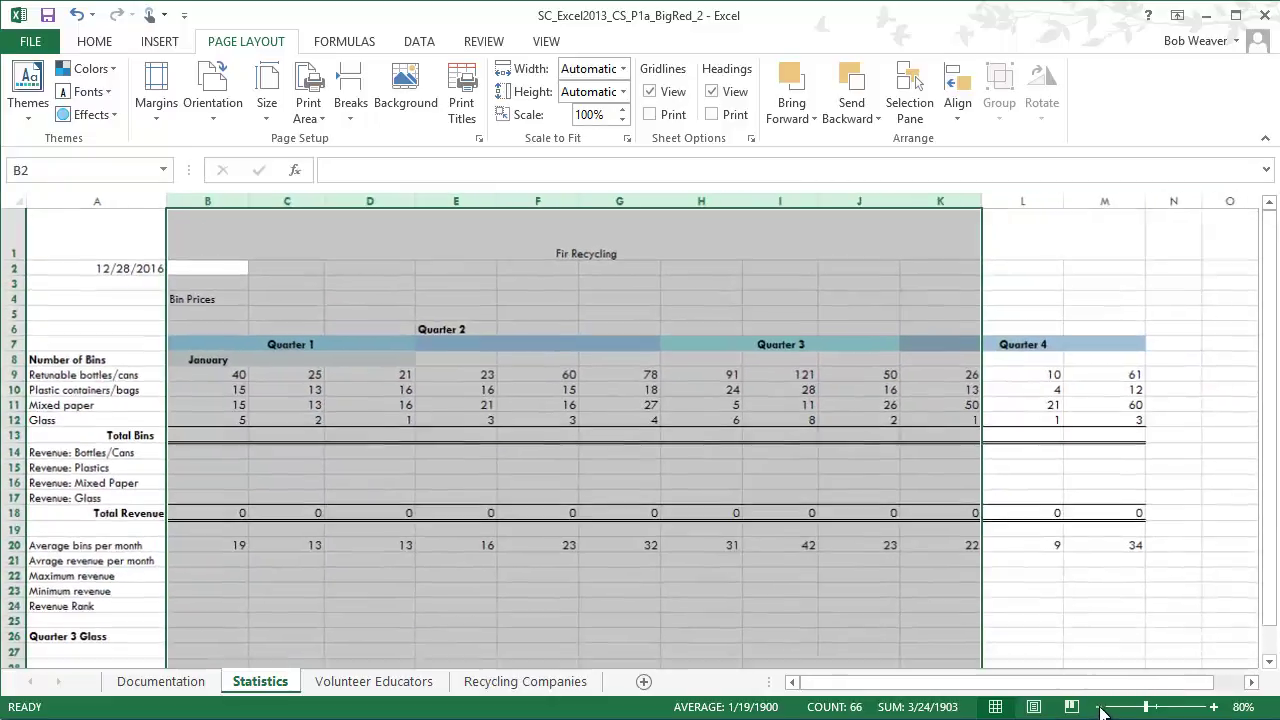
pyautogui.click(206, 205)
pyautogui.moveTo(206, 205); pyautogui.dragTo(1098, 202)
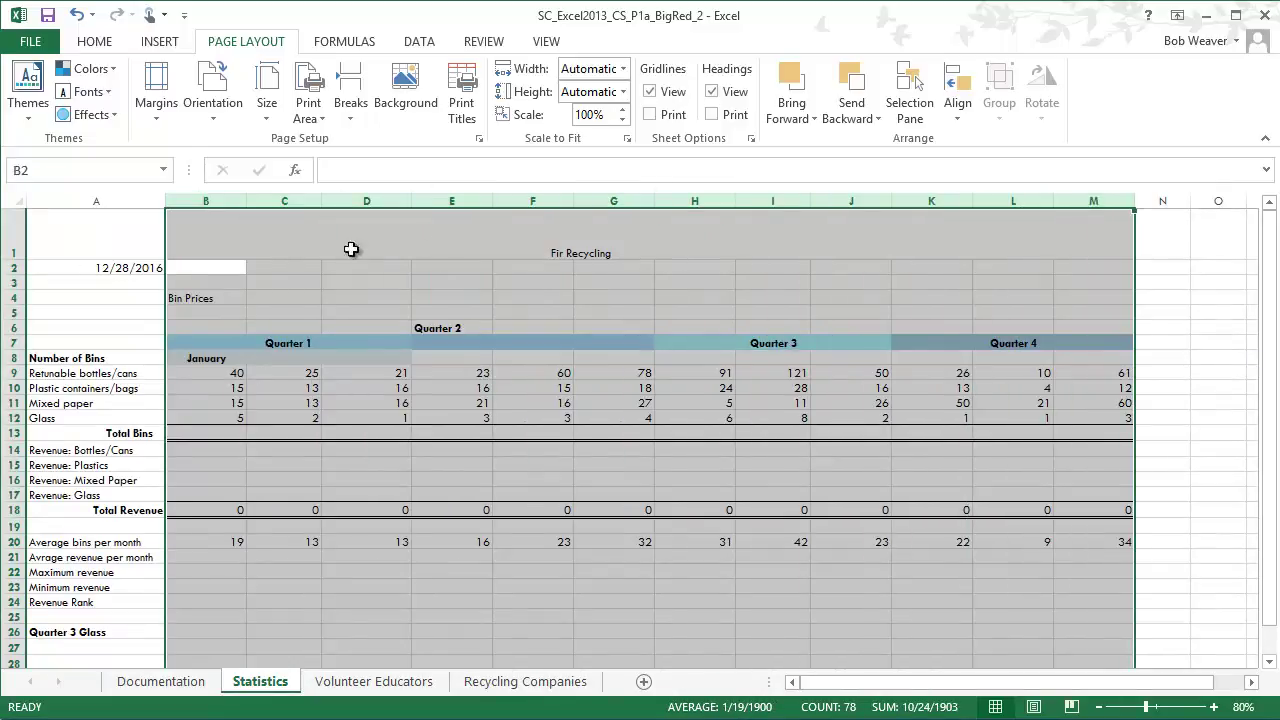
pyautogui.moveTo(248, 203)
pyautogui.mouseDown()
pyautogui.moveTo(268, 205)
pyautogui.moveTo(214, 200)
pyautogui.moveTo(250, 205)
pyautogui.mouseUp()
# Step: Give the selected columns B–M a width of 10 and zoom back to 100%
pyautogui.rightClick(220, 205)
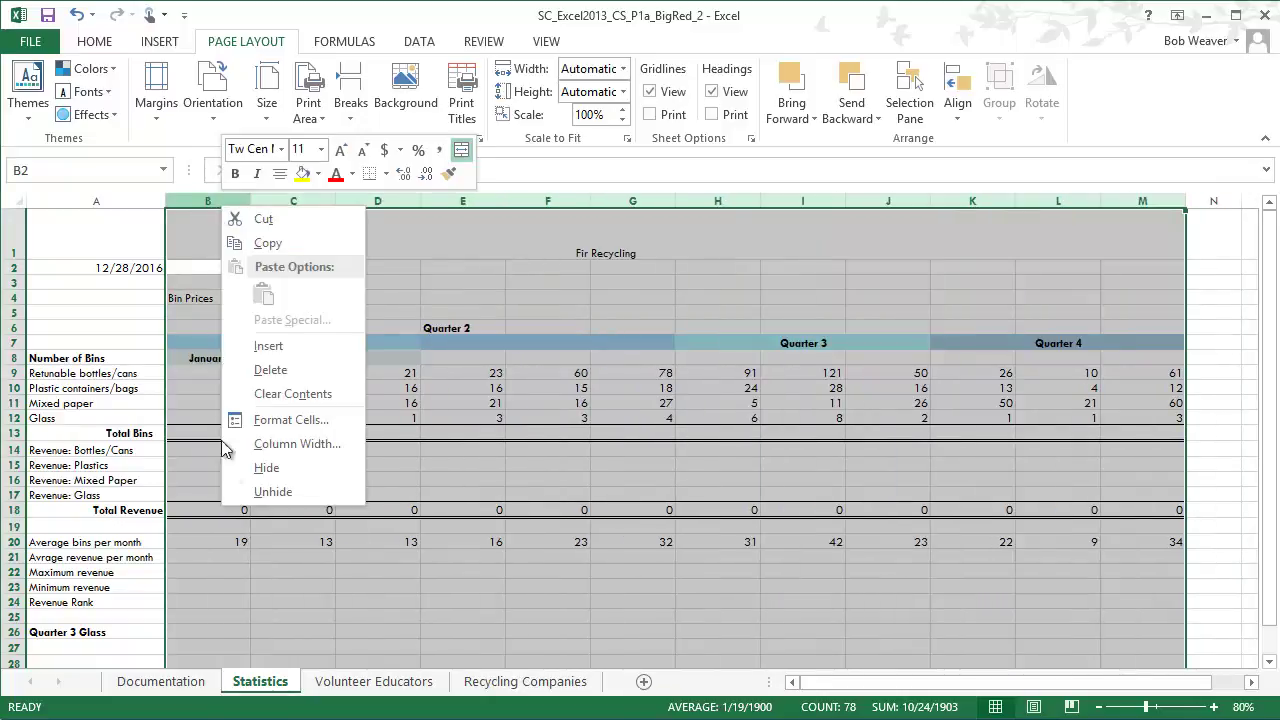
pyautogui.click(298, 444)
pyautogui.hotkey('alt', 'Tab')
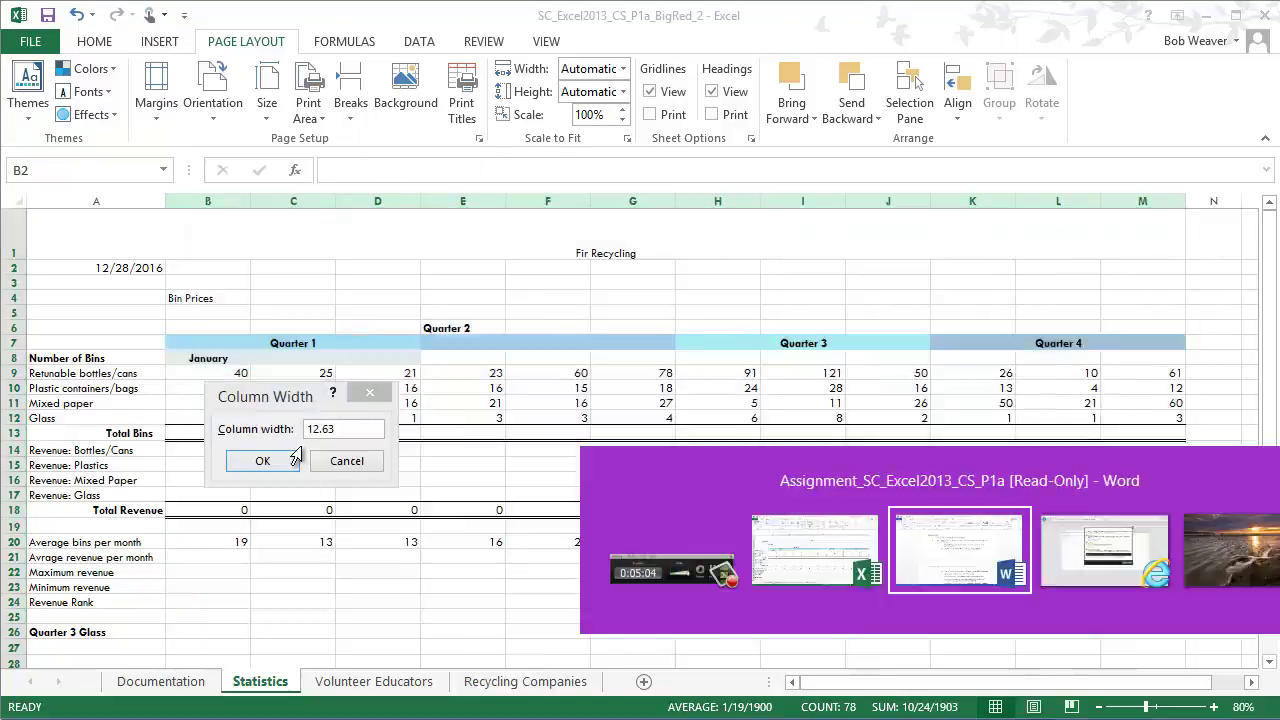
pyautogui.hotkey('alt', 'Tab')
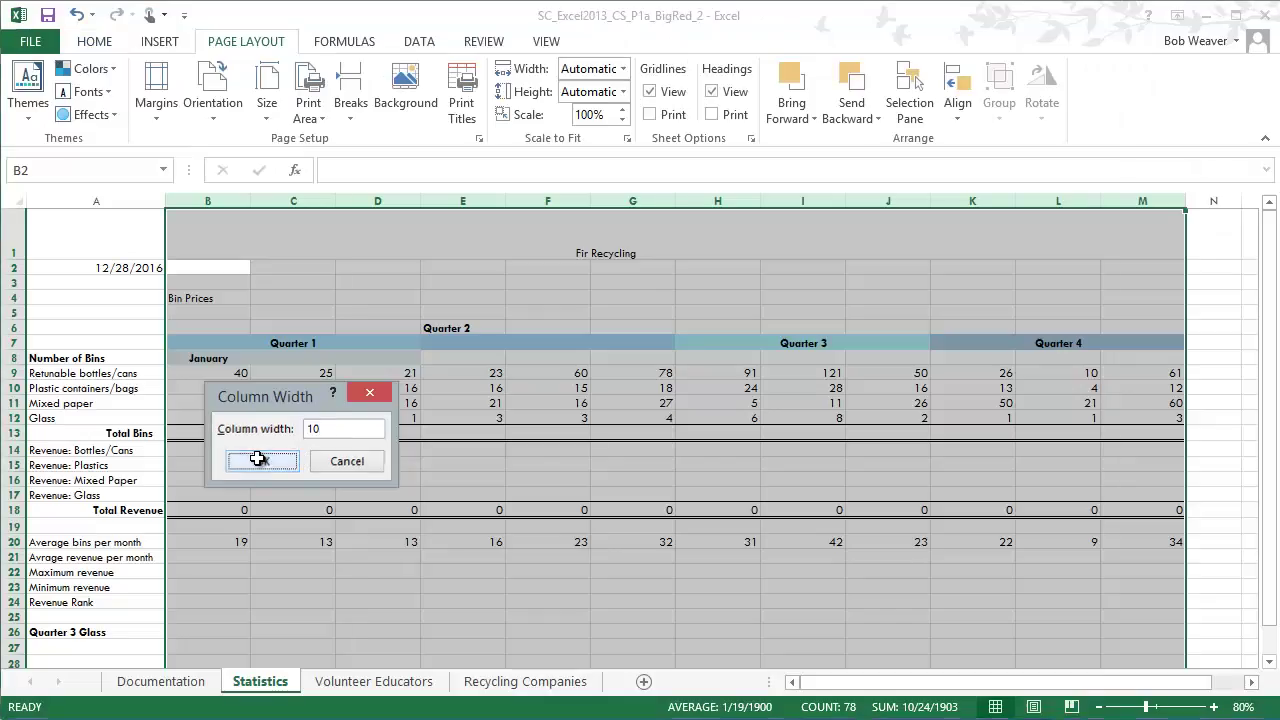
pyautogui.click(260, 461)
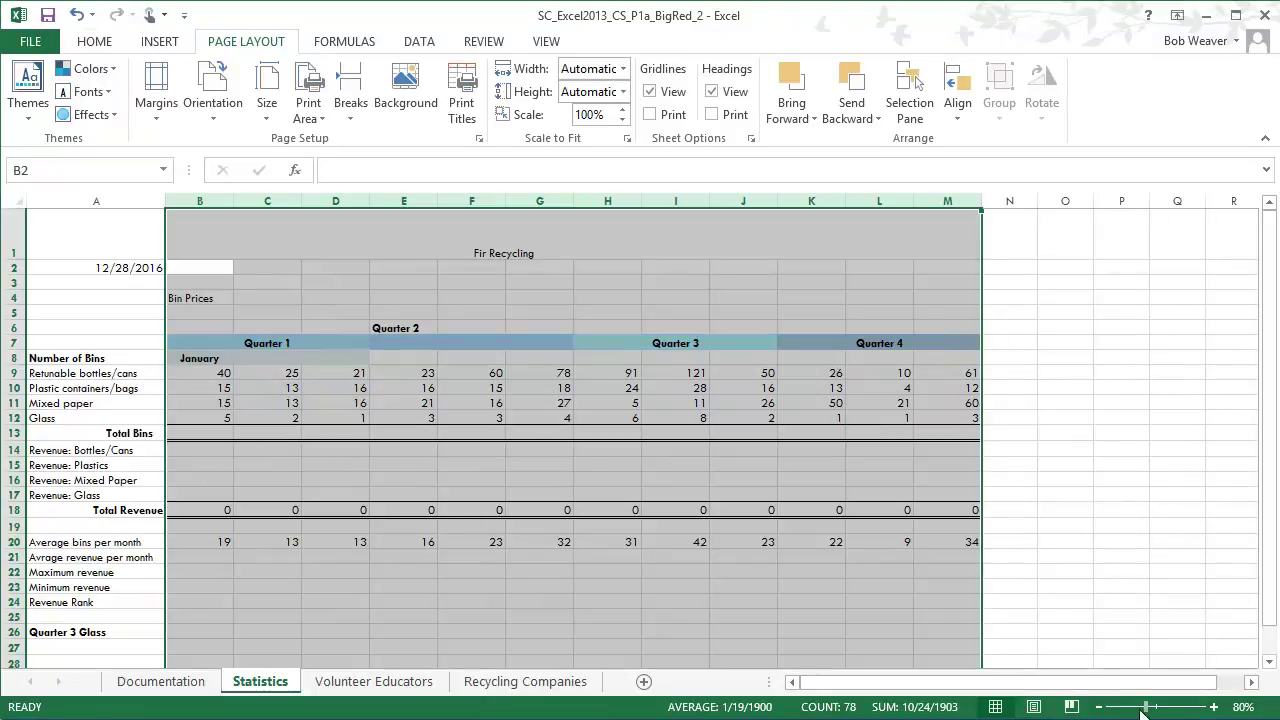
pyautogui.click(1215, 708)
pyautogui.click(1215, 708)
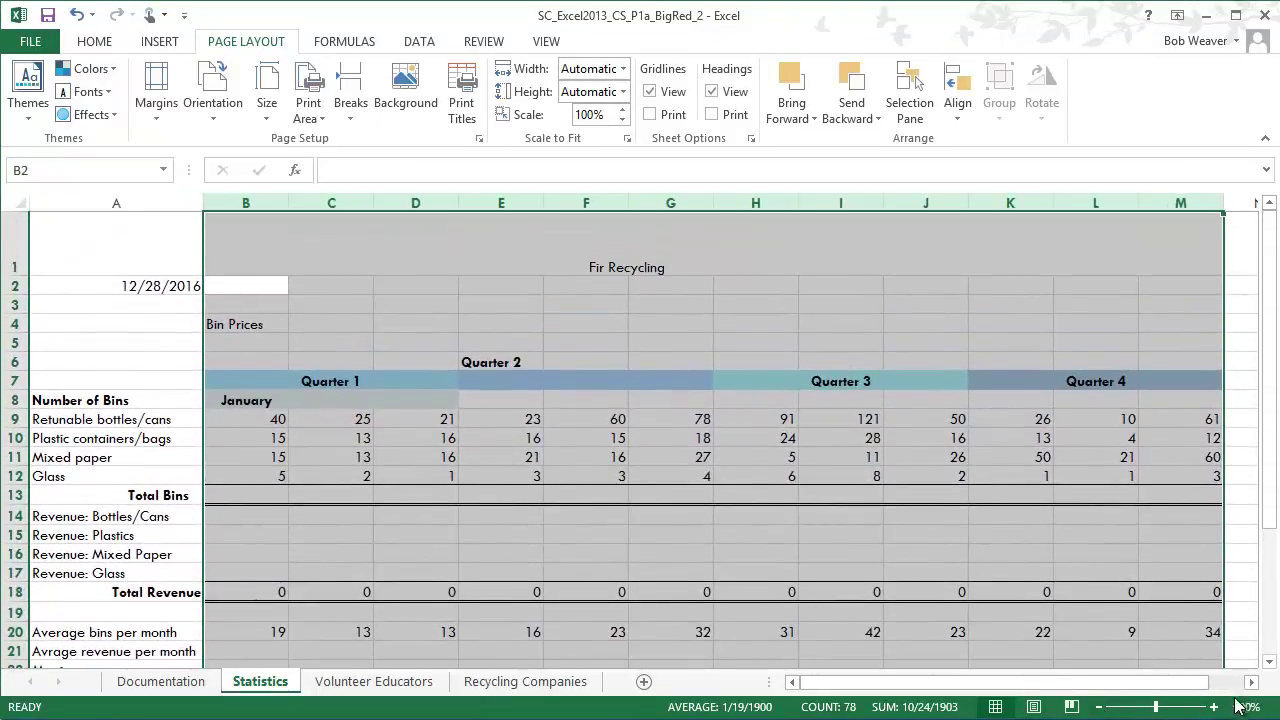
pyautogui.click(509, 293)
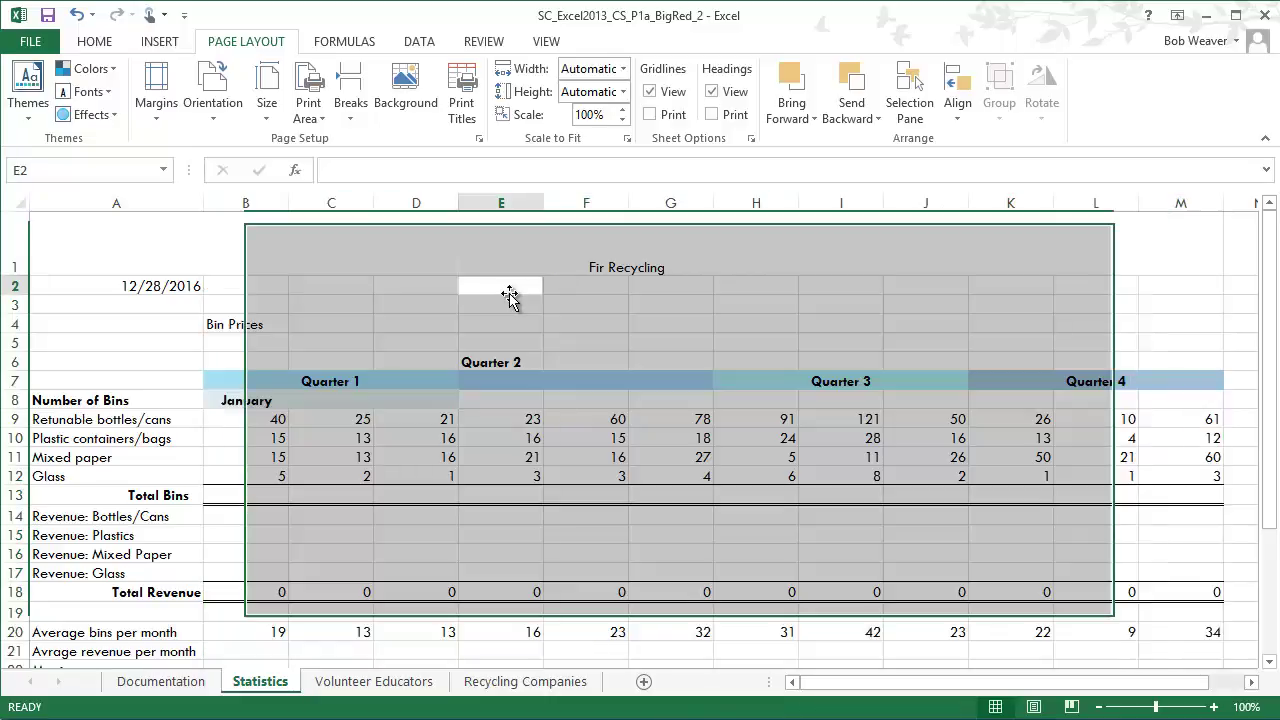
pyautogui.hotkey('alt', 'Tab')
pyautogui.click(650, 615)
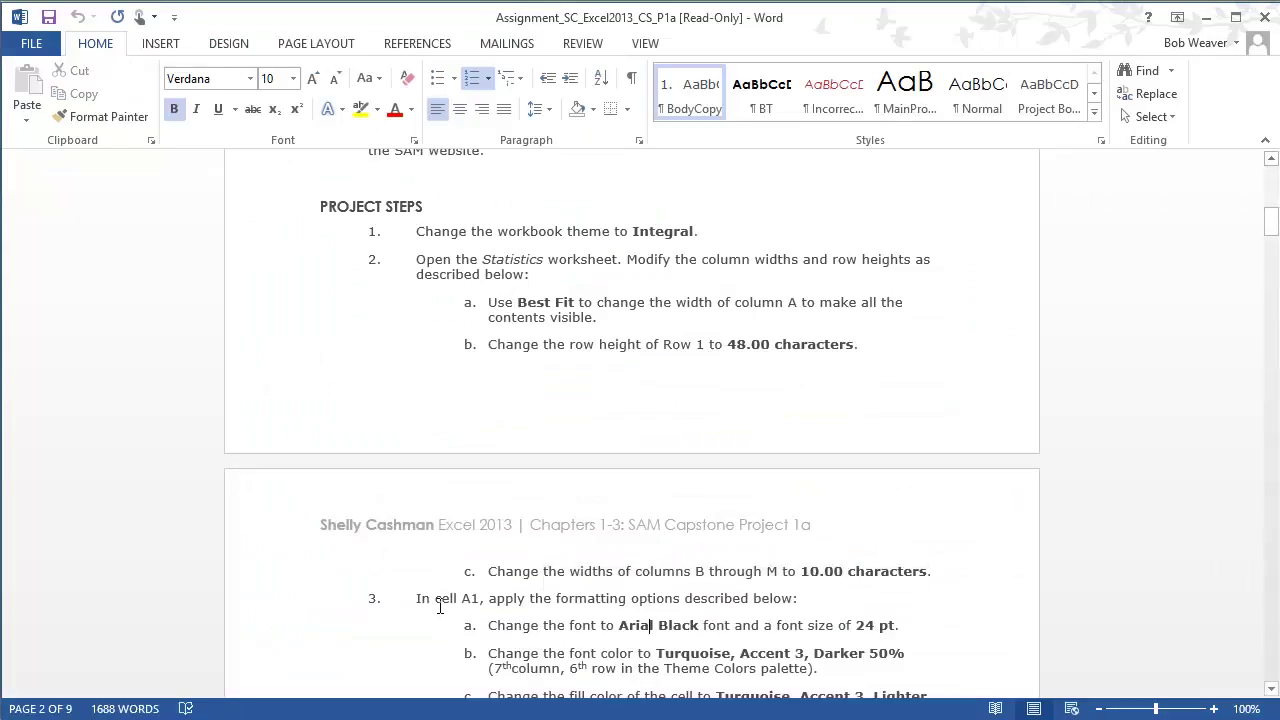
# Step: Highlight step 3's items a–c in Word, then select the Fir Recycling title cell A1
pyautogui.scroll(-3, 415, 510)
pyautogui.moveTo(417, 503); pyautogui.dragTo(910, 608)
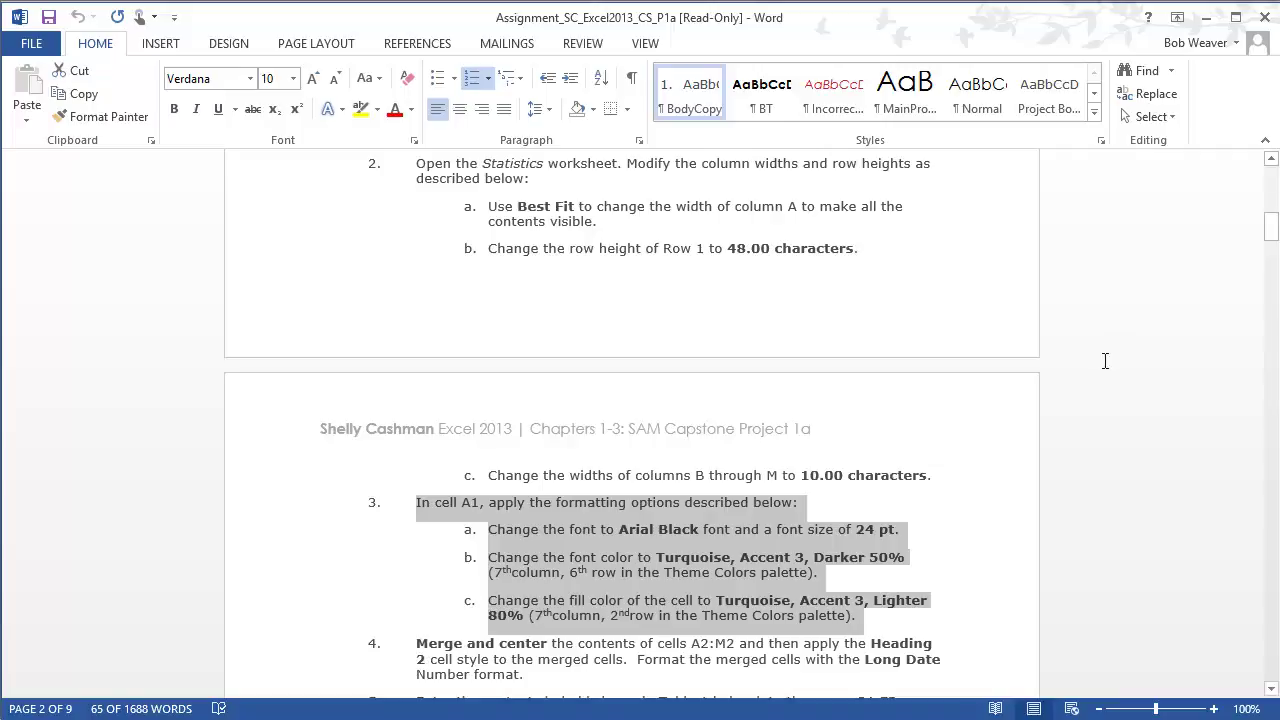
pyautogui.hotkey('alt', 'Tab')
pyautogui.hotkey('alt', 'Tab')
pyautogui.hotkey('alt', 'Tab')
pyautogui.click(106, 249)
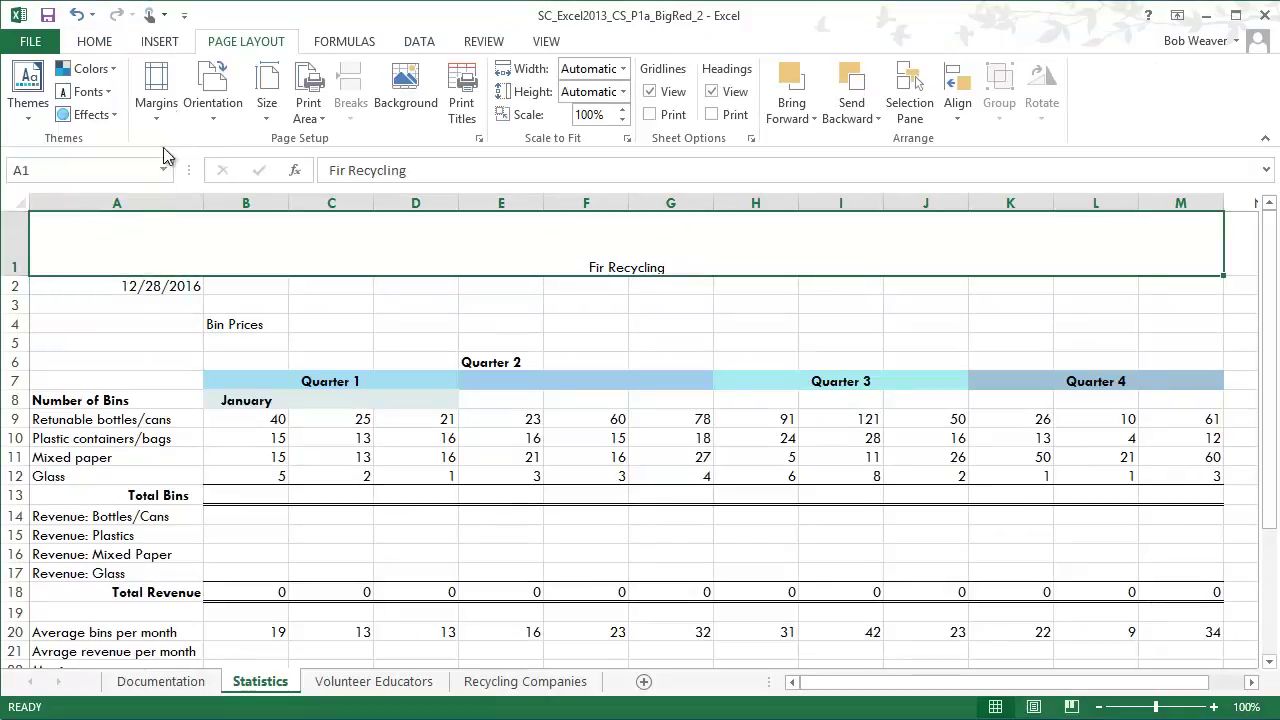
# Step: Format the Fir Recycling title in A1 as Arial Black, 24 pt
pyautogui.click(94, 42)
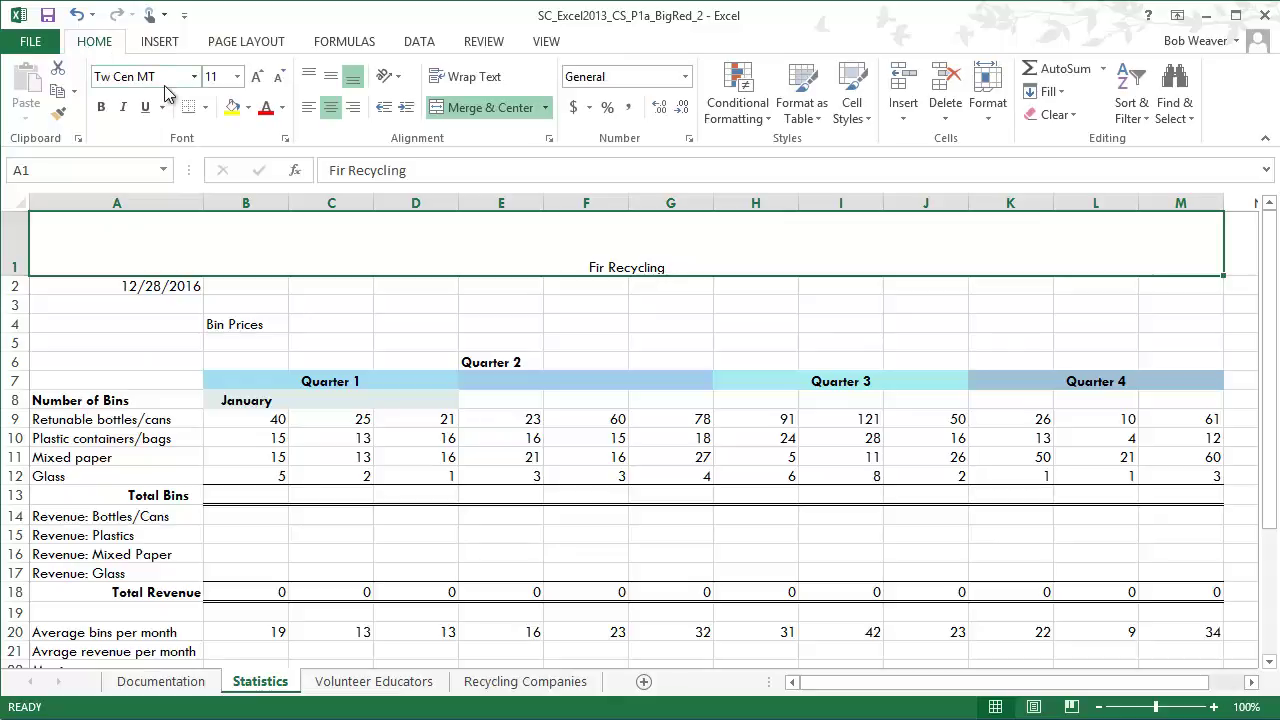
pyautogui.click(194, 77)
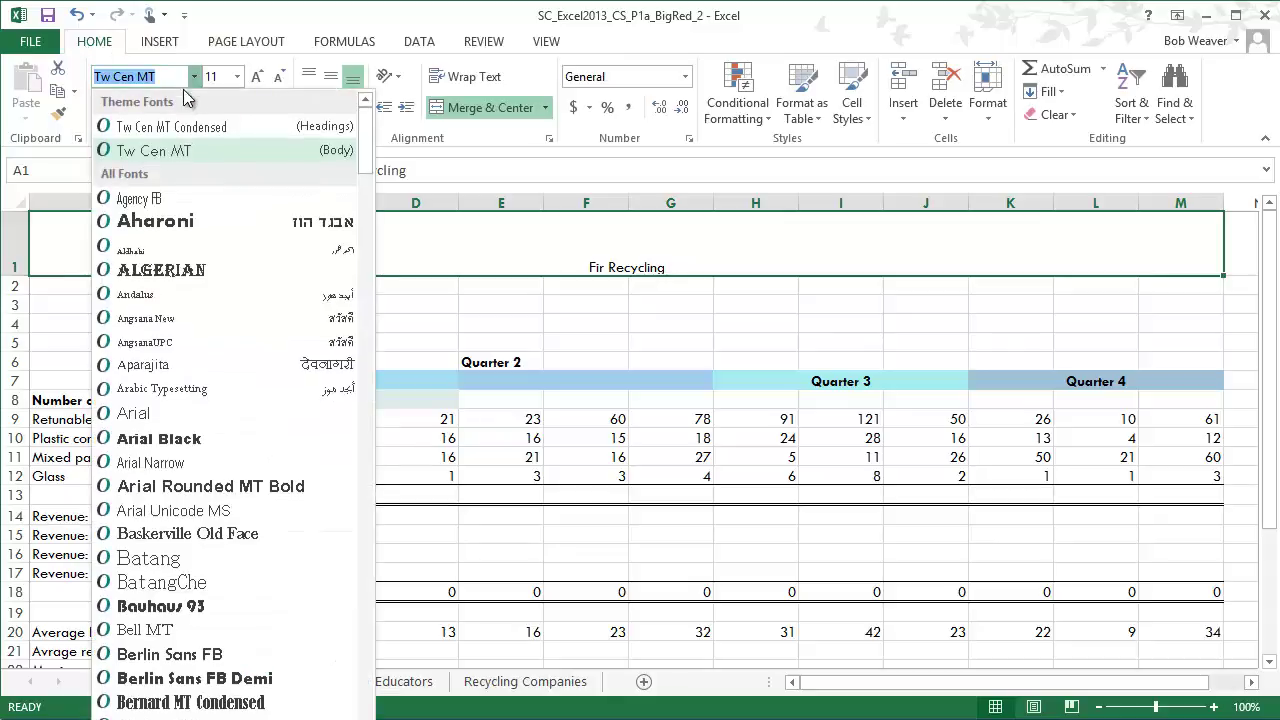
pyautogui.click(160, 439)
pyautogui.click(234, 80)
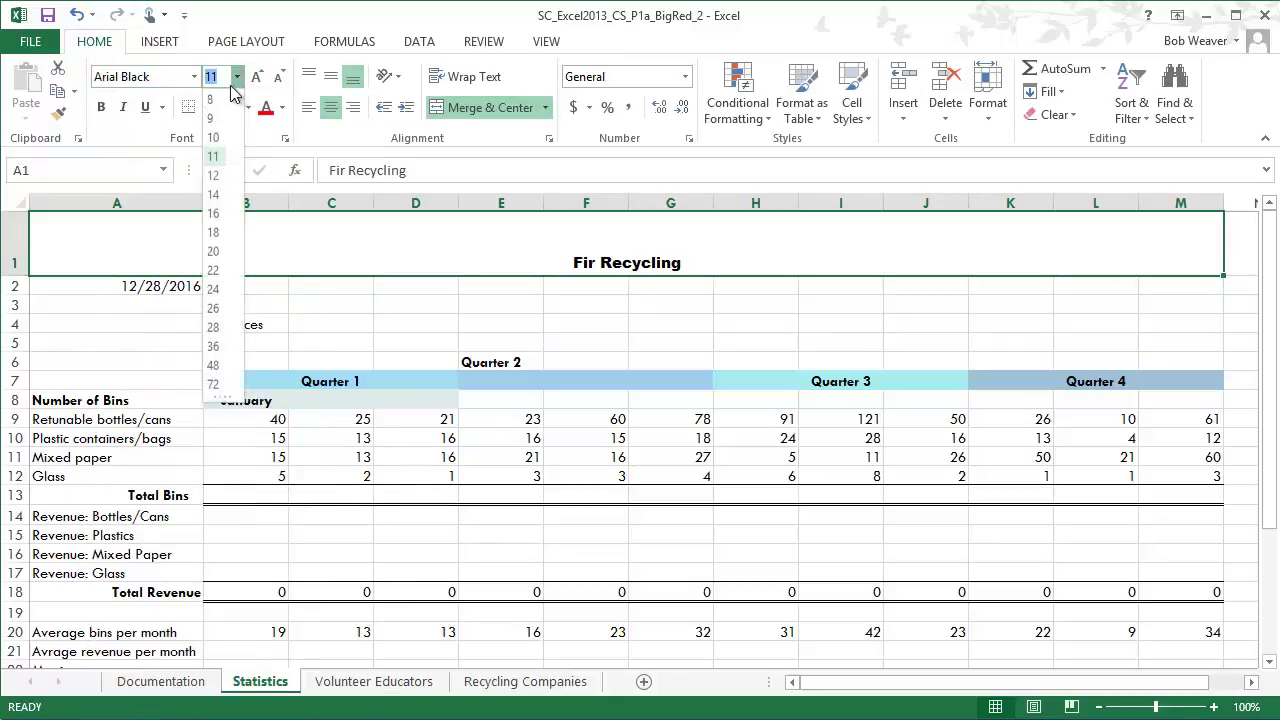
pyautogui.click(213, 289)
pyautogui.hotkey('alt', 'Tab')
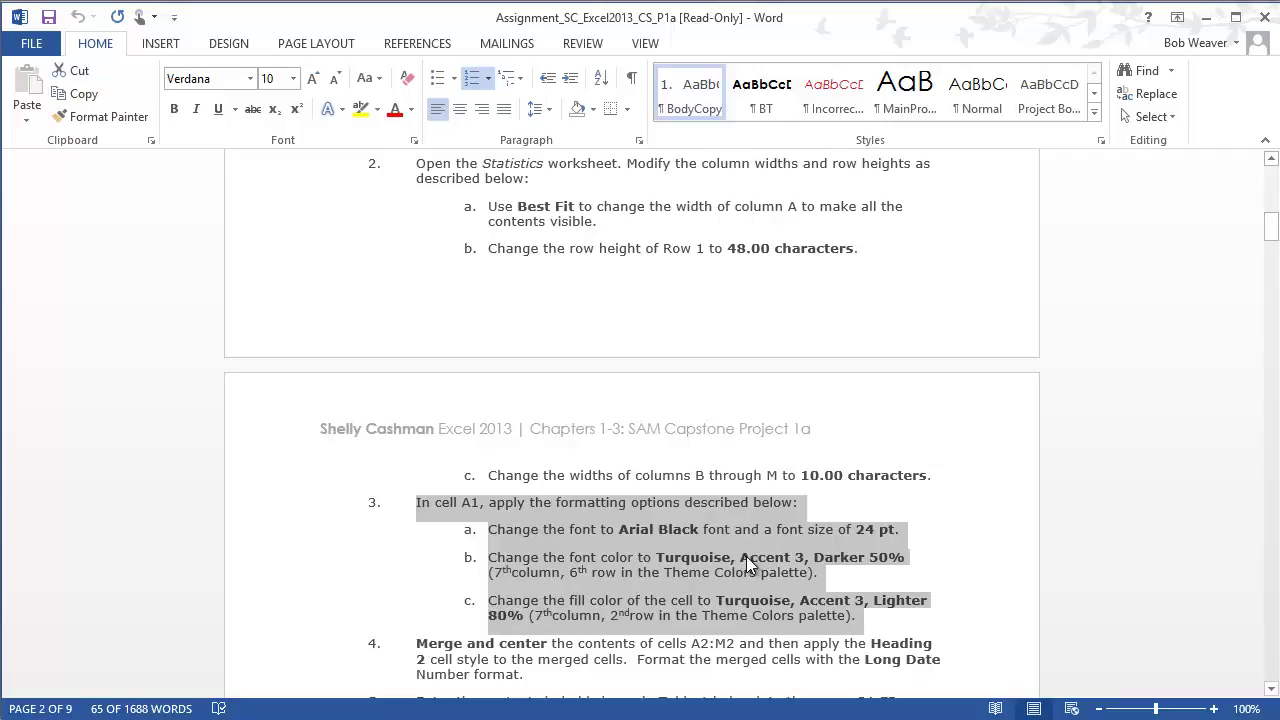
pyautogui.hotkey('alt', 'Tab')
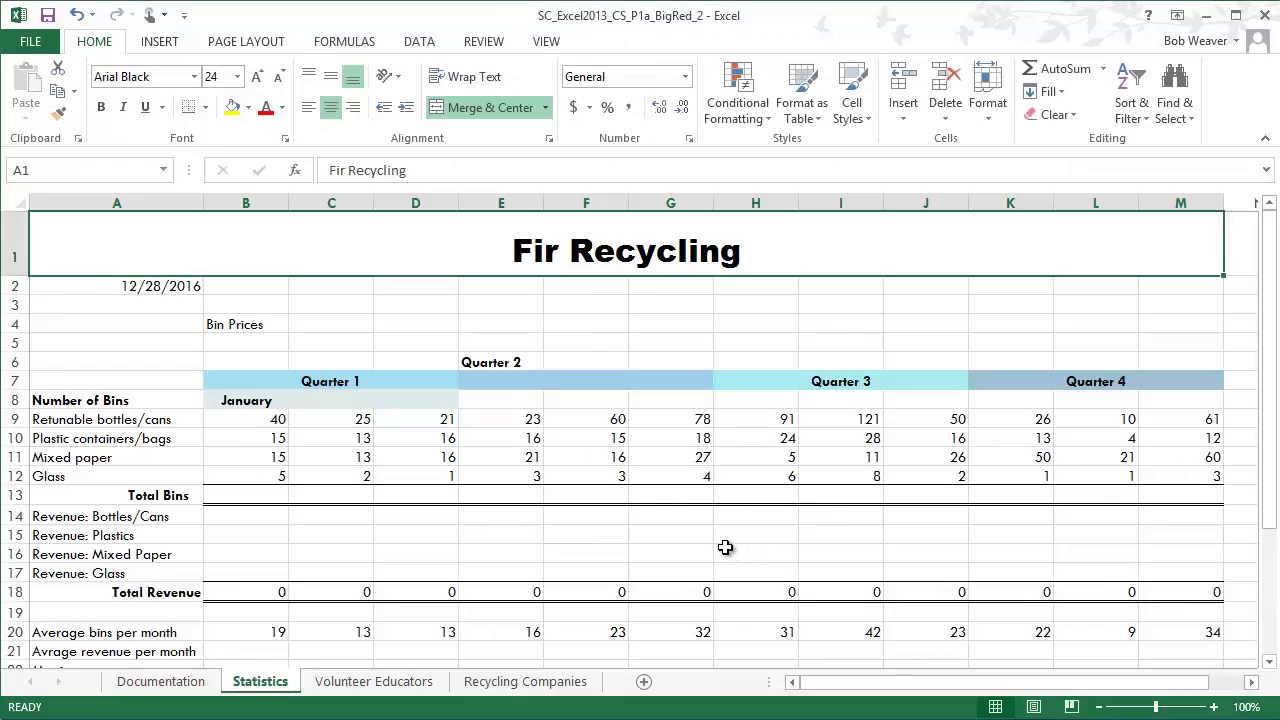
# Step: Color the A1 title text Turquoise, Accent 3, Darker 50%
pyautogui.click(282, 107)
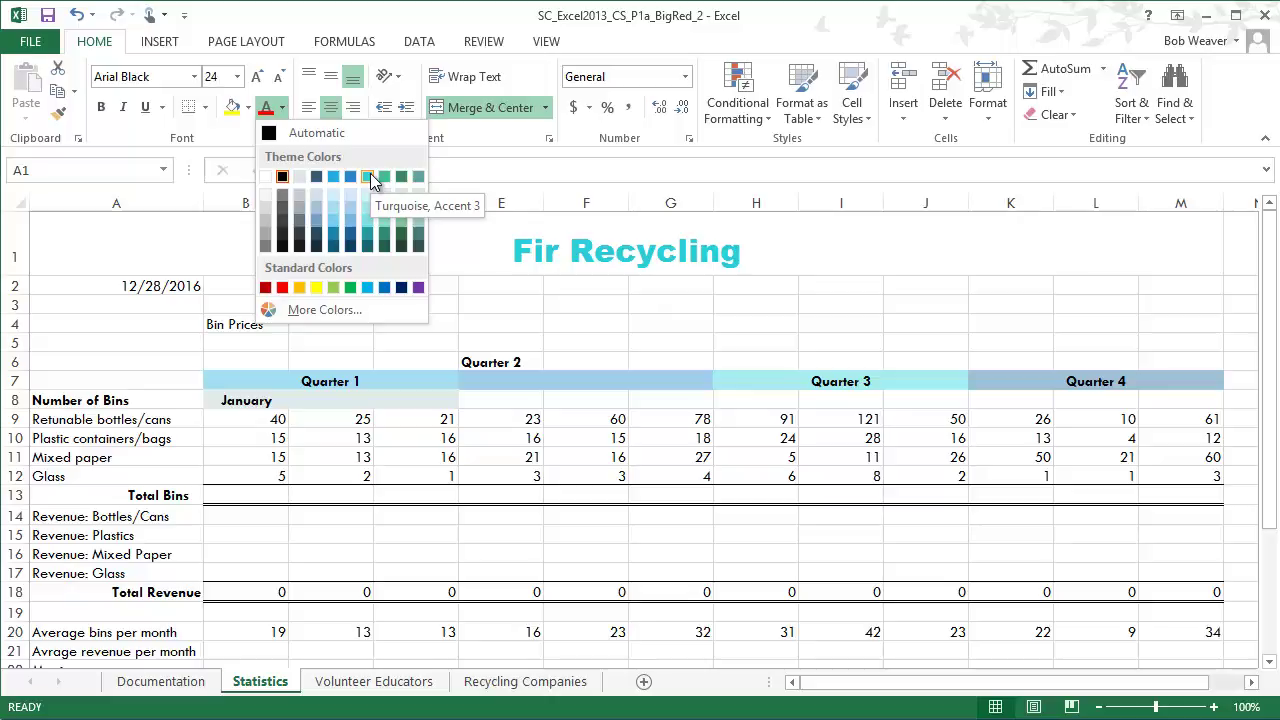
pyautogui.hotkey('alt', 'Tab')
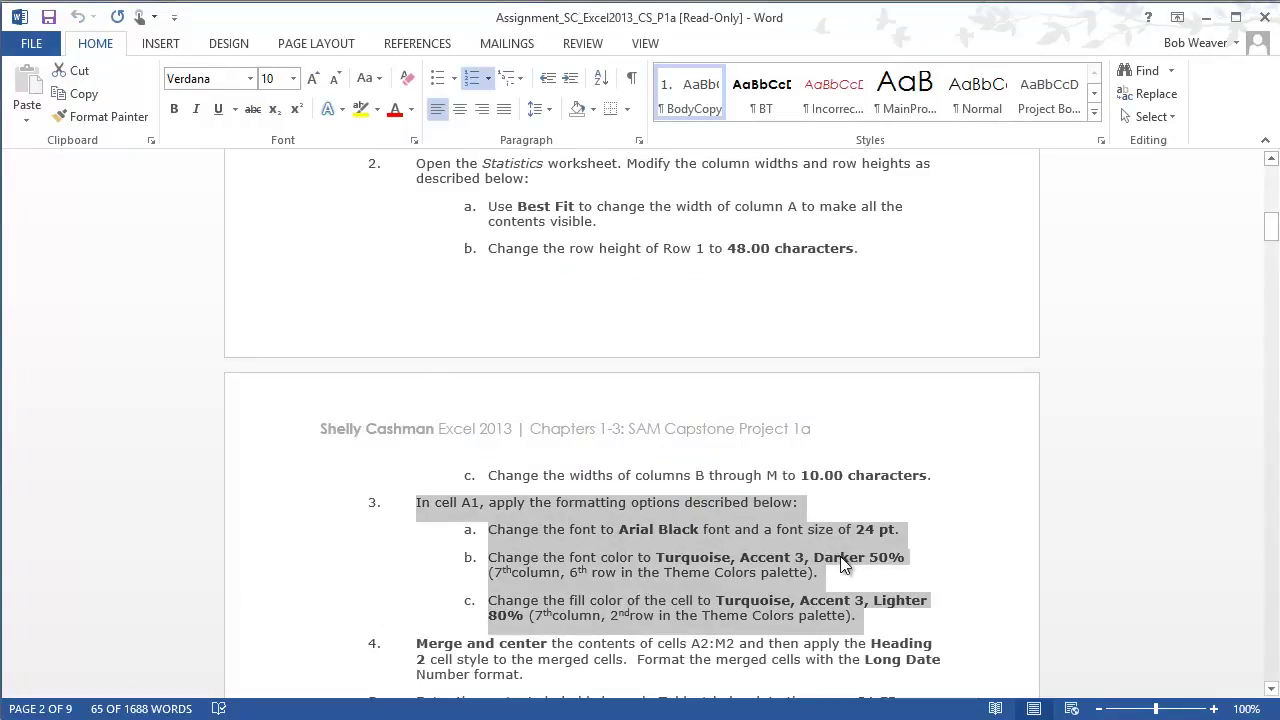
pyautogui.hotkey('alt', 'Tab')
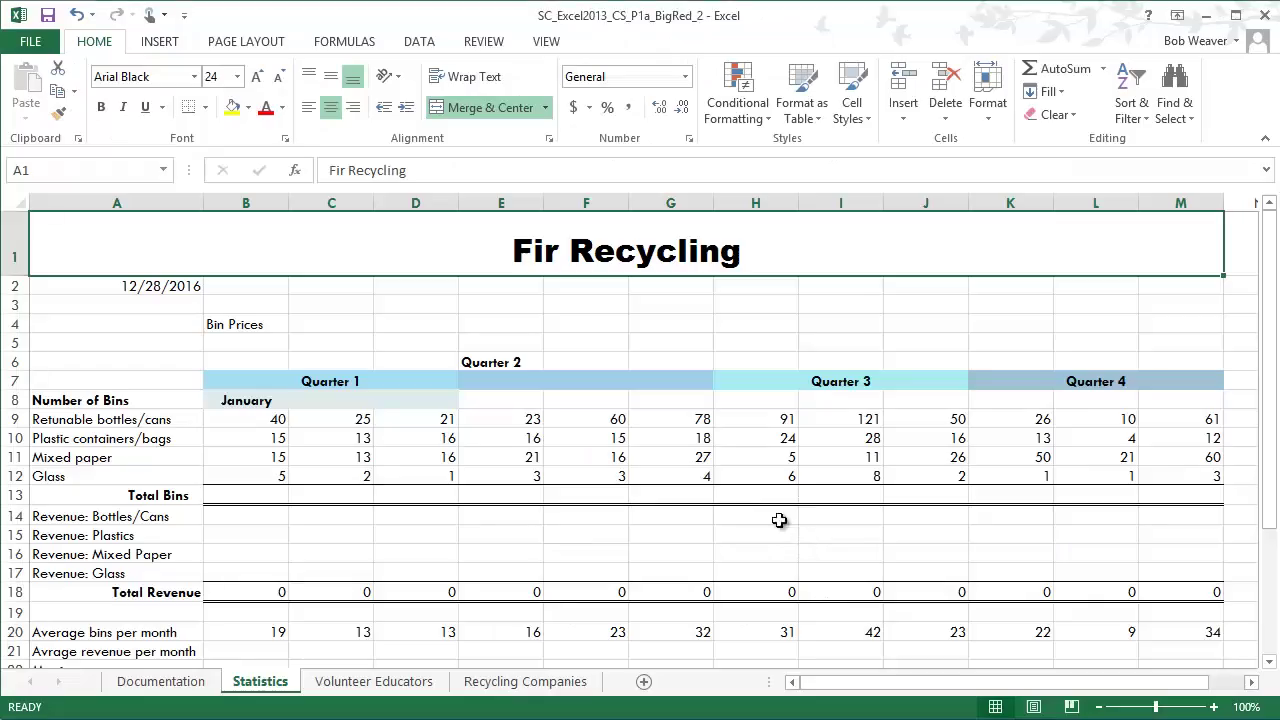
pyautogui.click(282, 107)
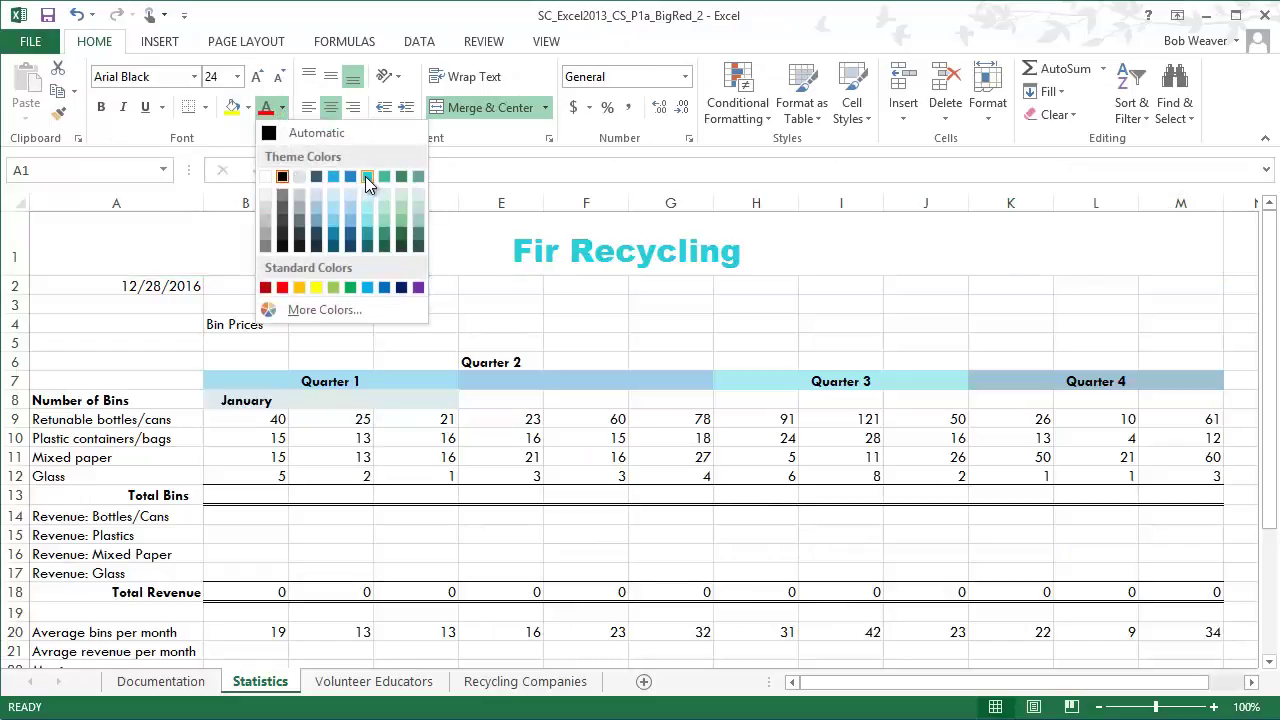
pyautogui.click(371, 245)
# Step: Highlight the cell fill colour instruction in the Word document
pyautogui.hotkey('alt', 'Tab')
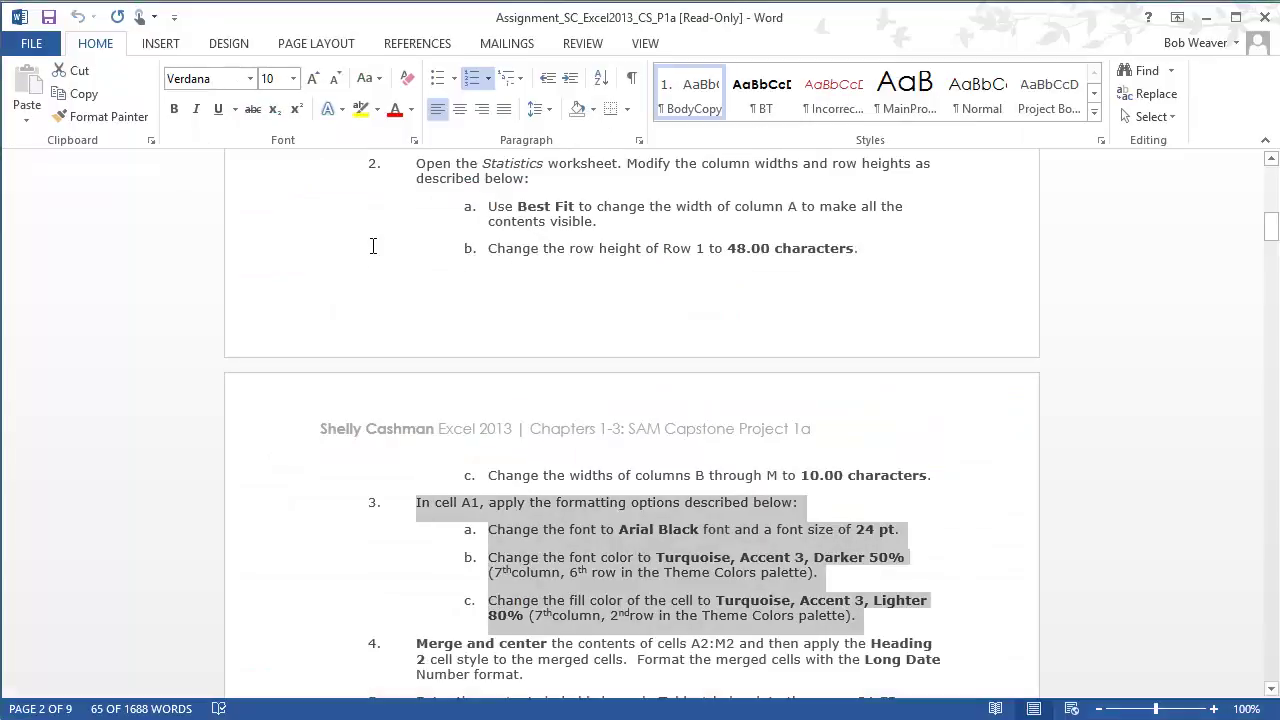
pyautogui.click(590, 606)
pyautogui.moveTo(490, 600); pyautogui.dragTo(894, 620)
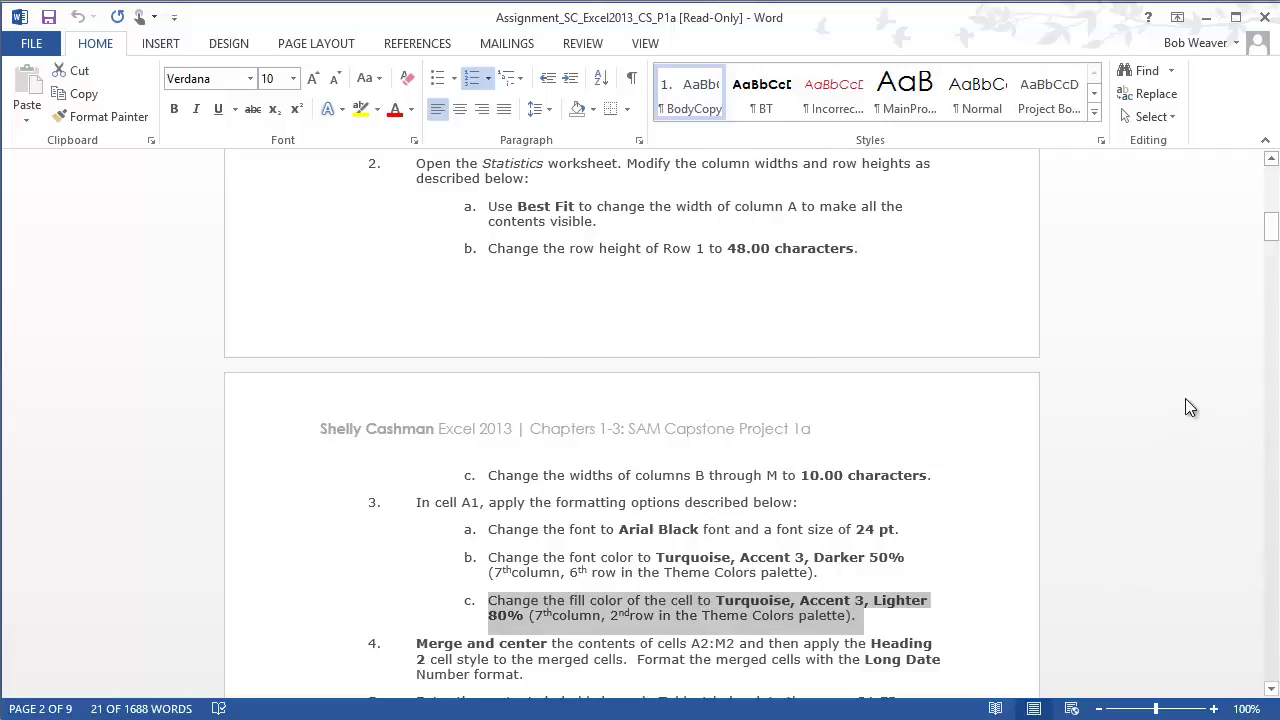
pyautogui.hotkey('alt', 'Tab')
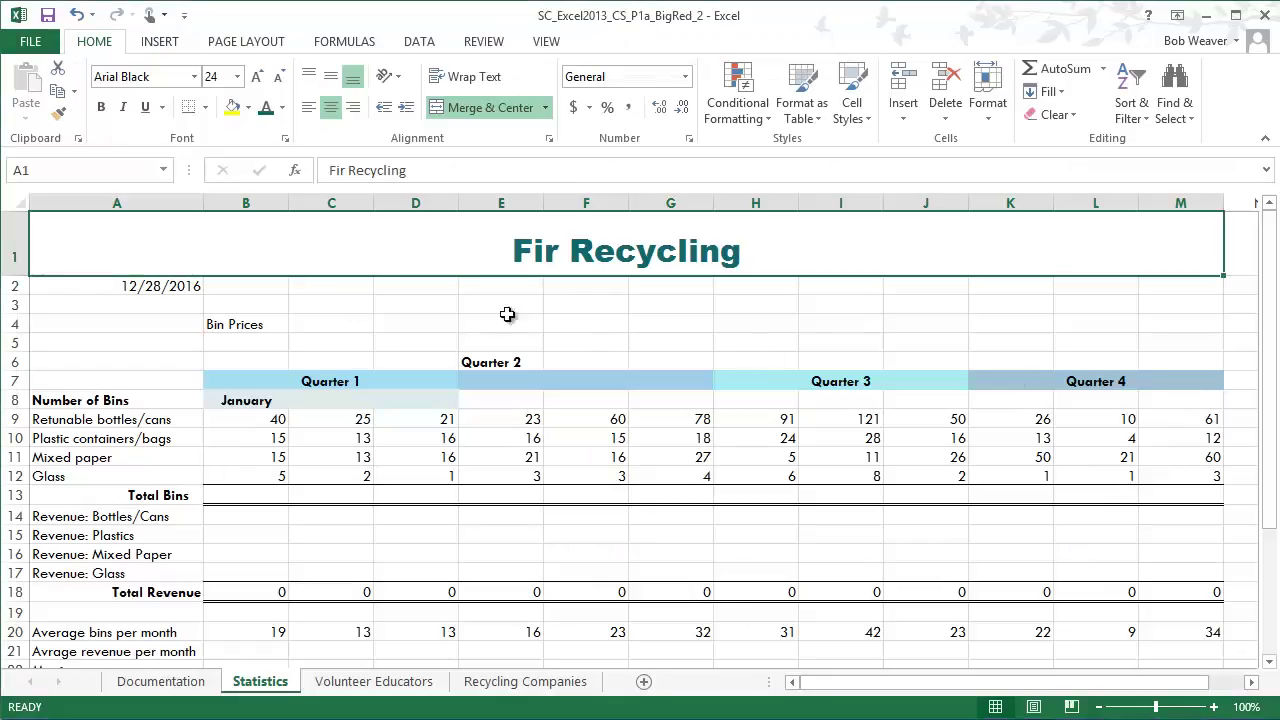
# Step: Fill the title cell A1 with Turquoise, Accent 3, Lighter 80%, then click away
pyautogui.click(248, 108)
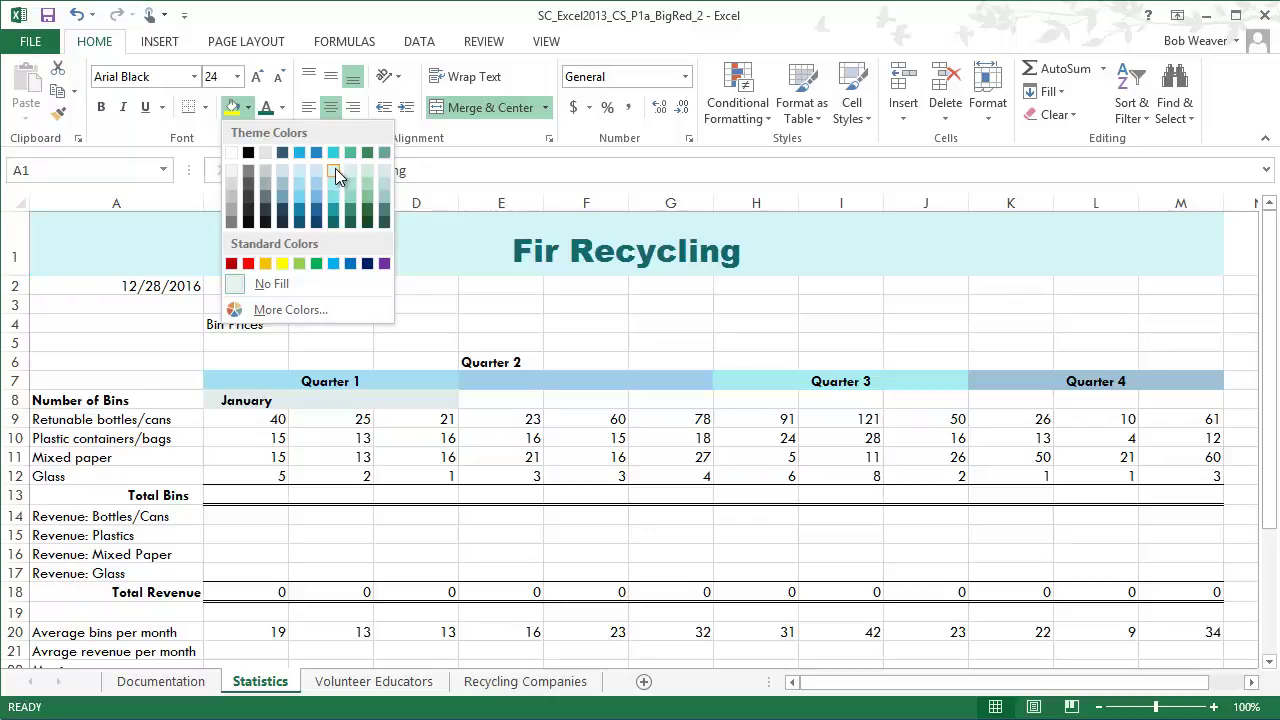
pyautogui.click(335, 171)
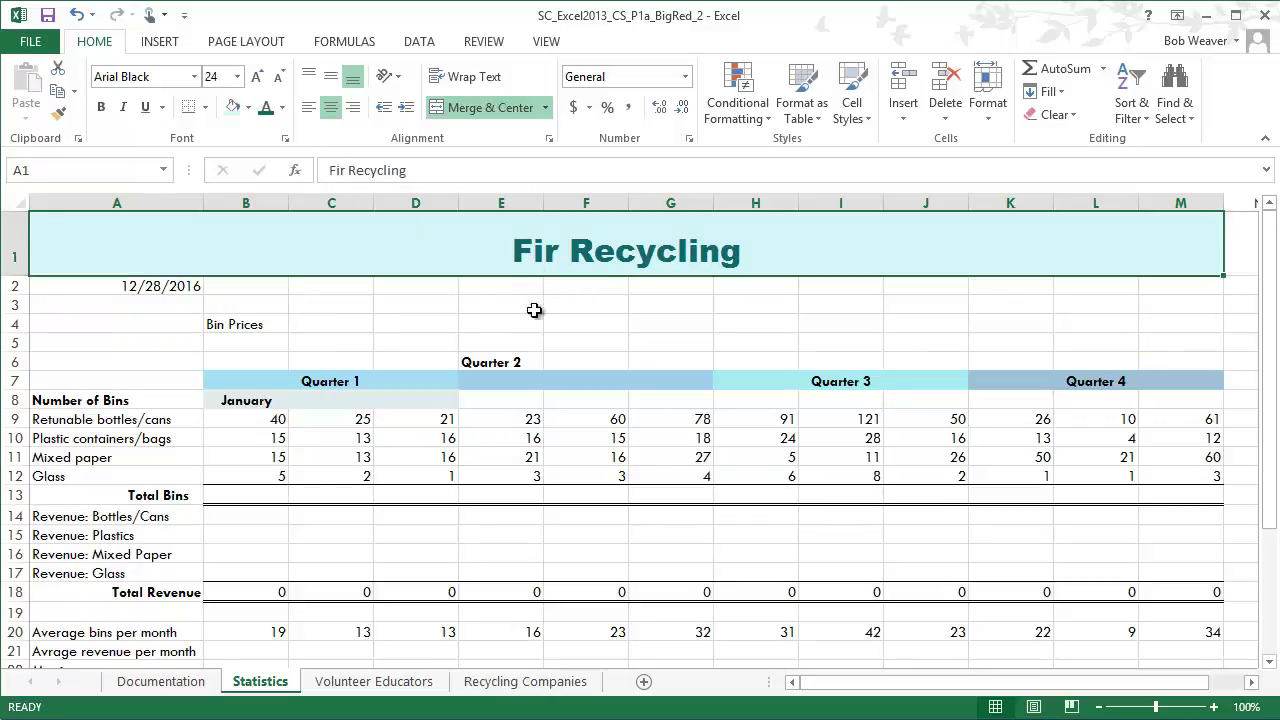
pyautogui.click(533, 340)
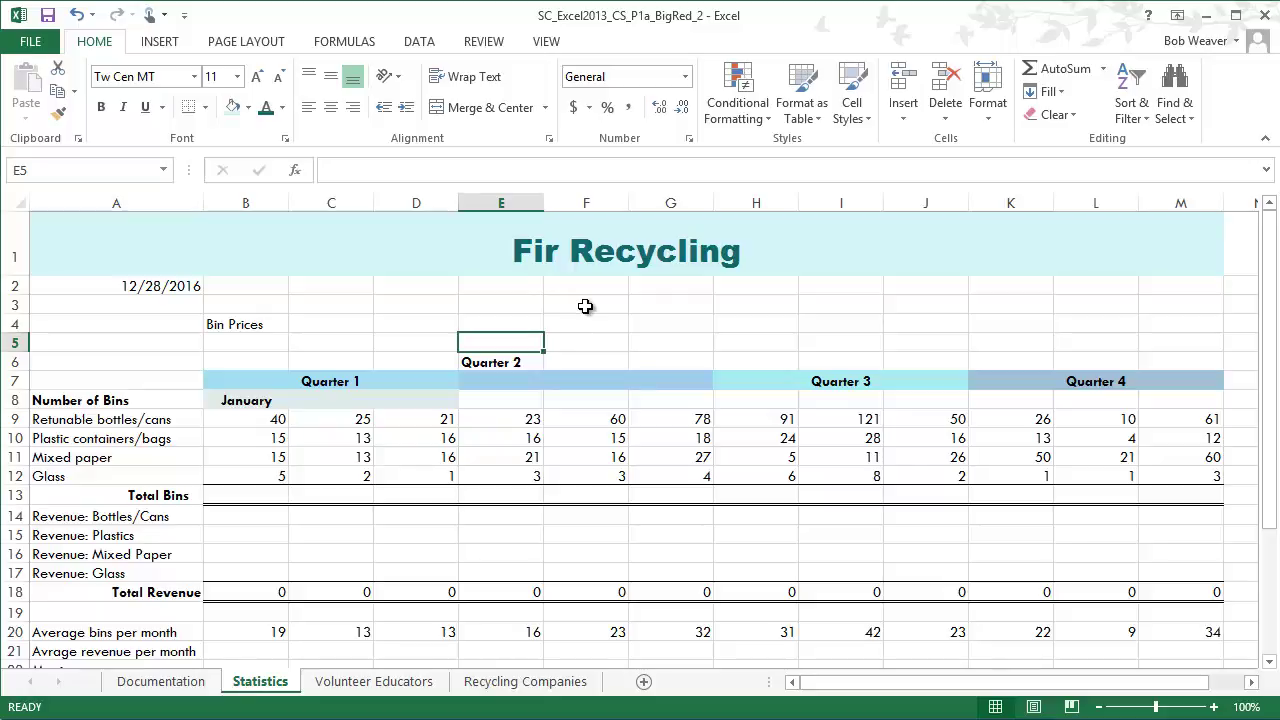
# Step: Scroll down the Word instructions and highlight step 4 about merging A2:M2
pyautogui.hotkey('alt', 'Tab')
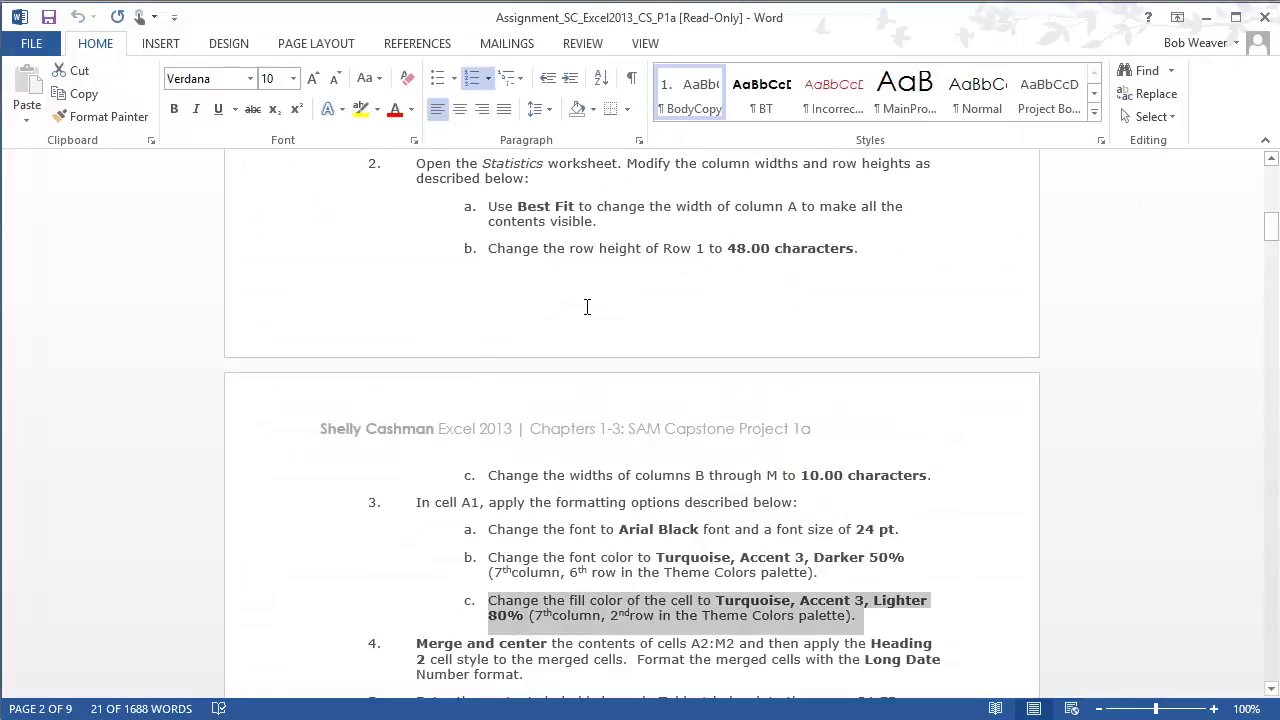
pyautogui.scroll(-2, 590, 430)
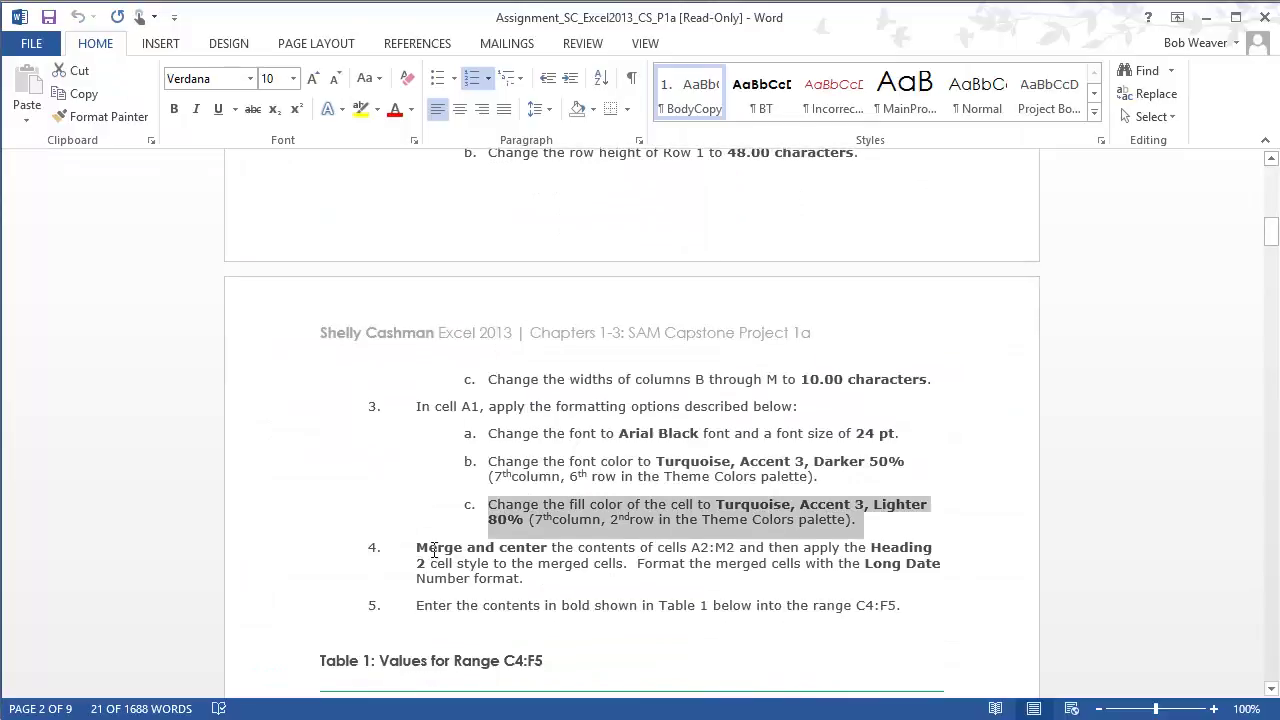
pyautogui.moveTo(418, 555); pyautogui.dragTo(528, 578)
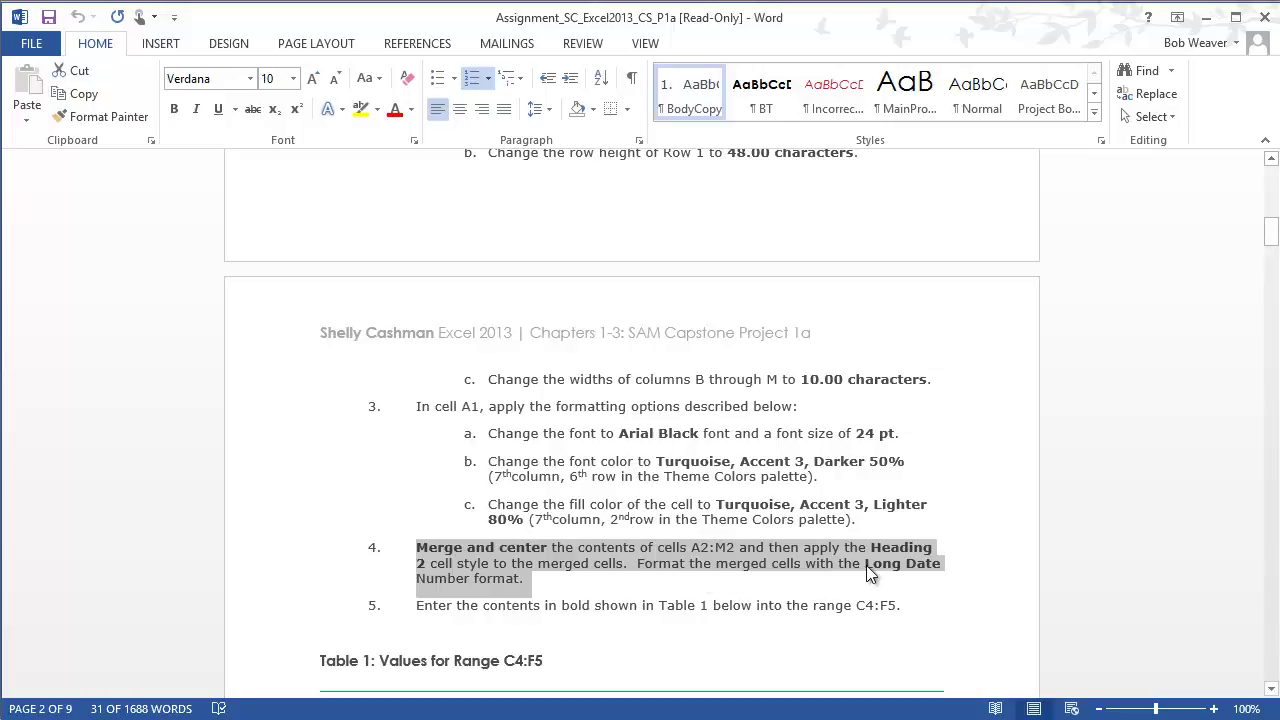
pyautogui.hotkey('alt', 'Tab')
# Step: Merge and center the date across cells A2 through M2
pyautogui.click(130, 286)
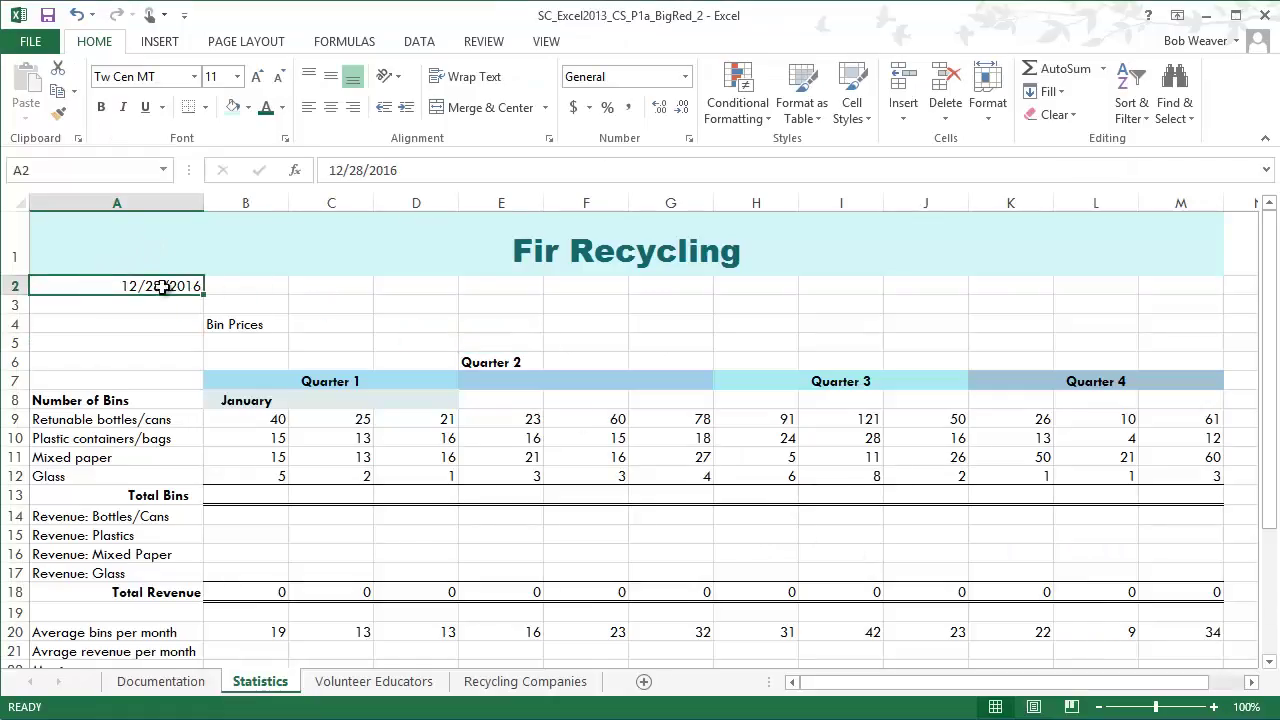
pyautogui.moveTo(162, 287); pyautogui.dragTo(582, 285)
pyautogui.hotkey('alt', 'Tab')
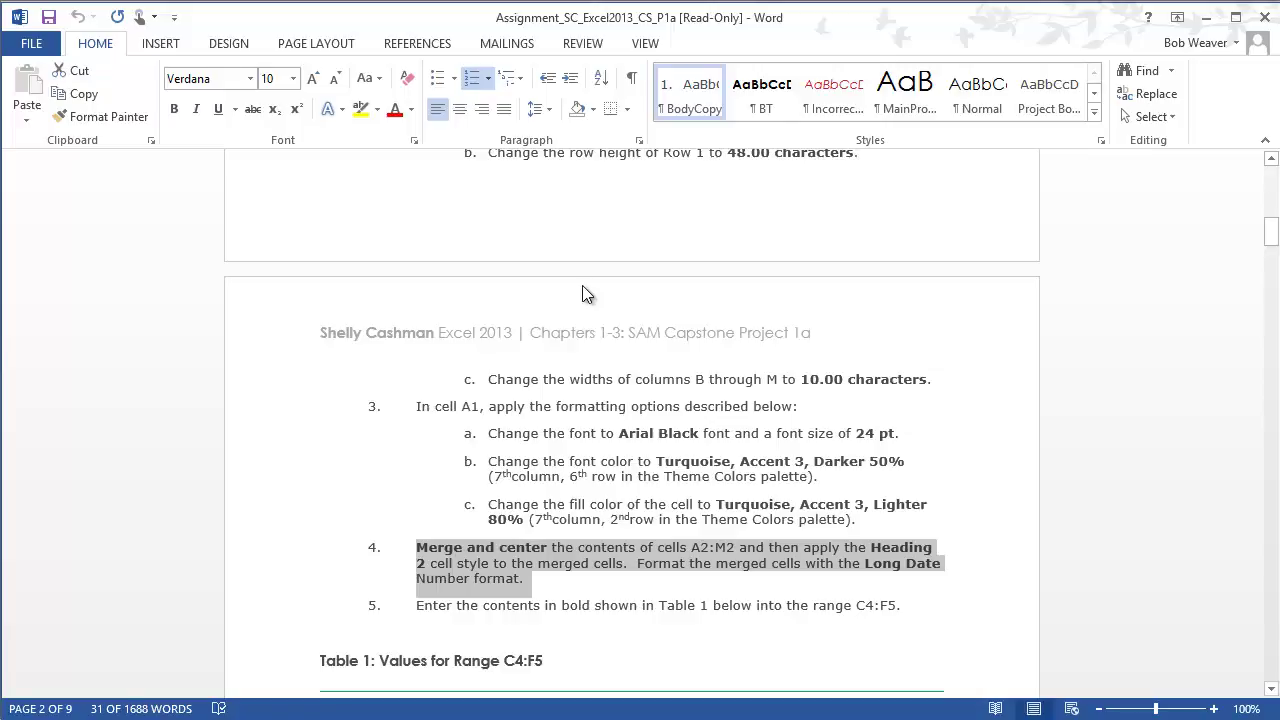
pyautogui.hotkey('alt', 'Tab')
pyautogui.moveTo(152, 287); pyautogui.dragTo(1199, 284)
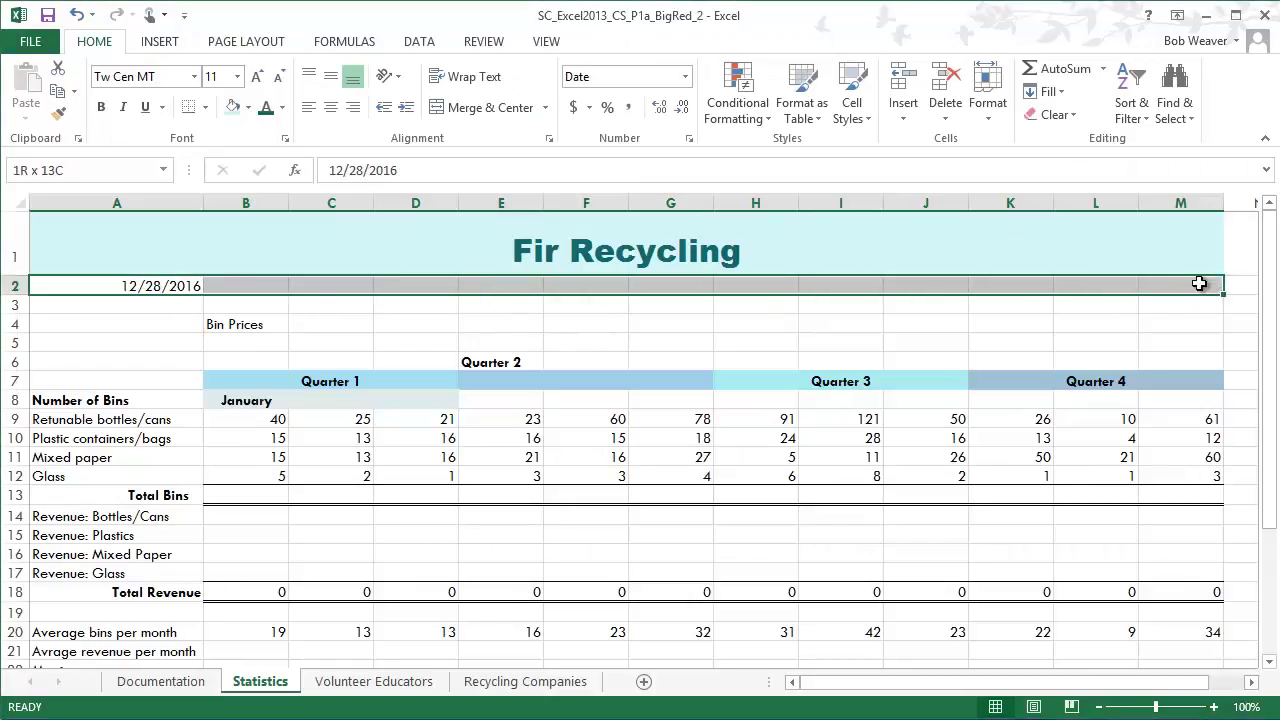
pyautogui.click(481, 107)
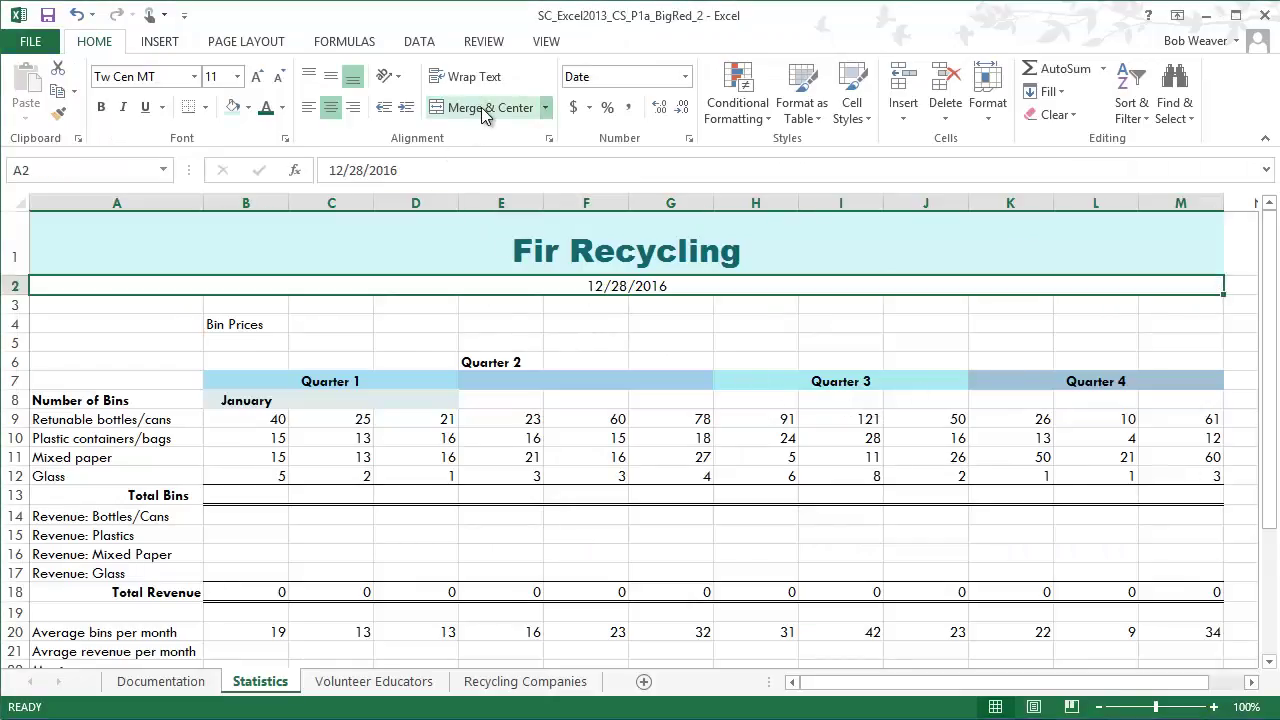
pyautogui.hotkey('alt', 'Tab')
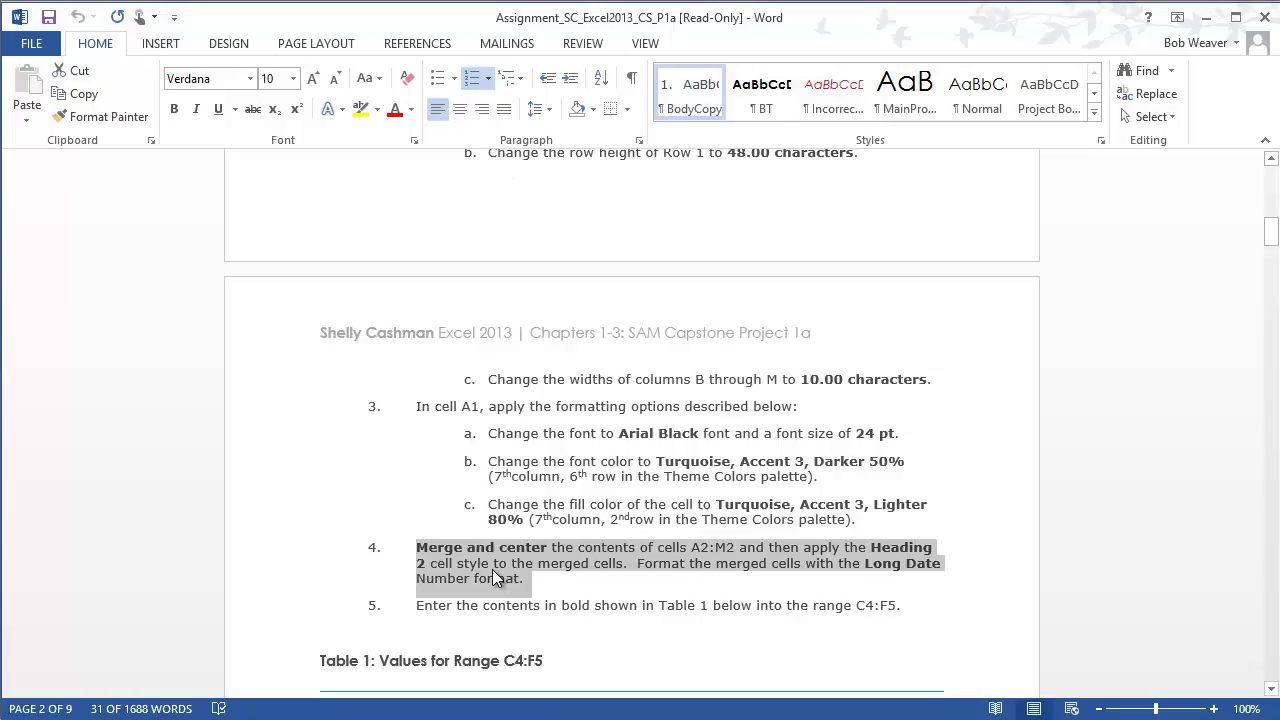
pyautogui.hotkey('alt', 'Tab')
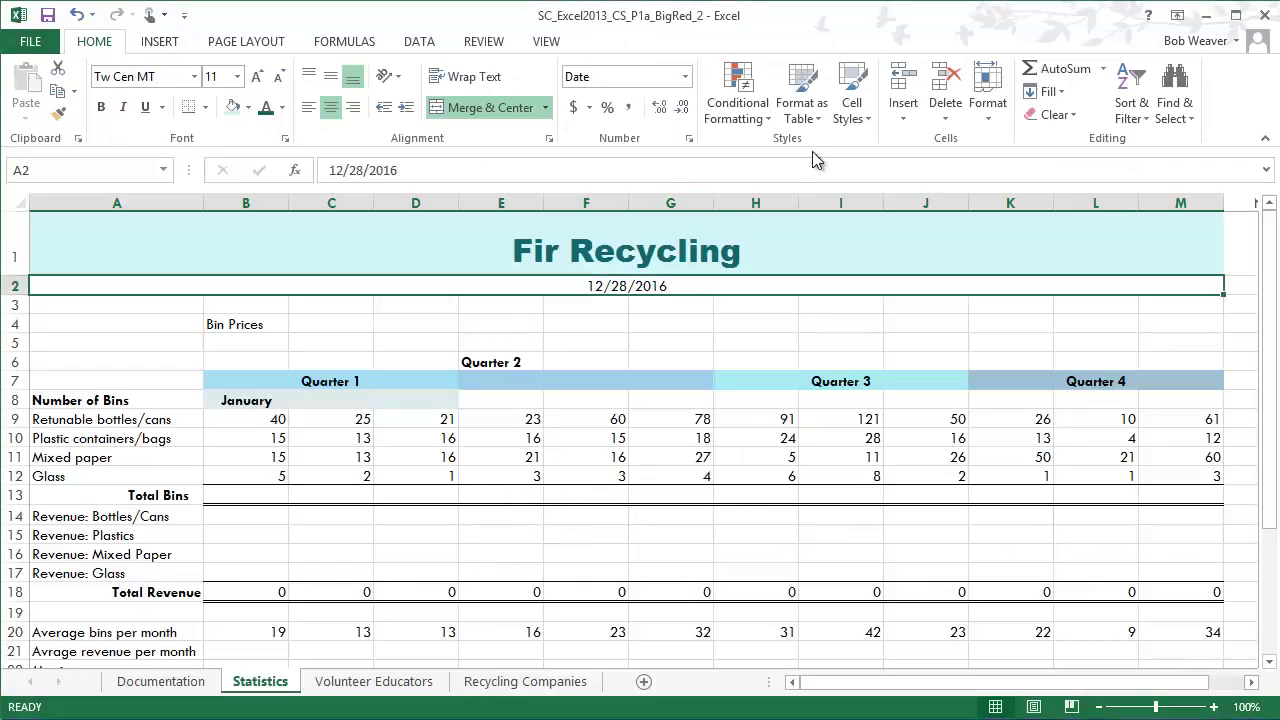
# Step: Apply the Heading 2 cell style to the merged date
pyautogui.click(859, 120)
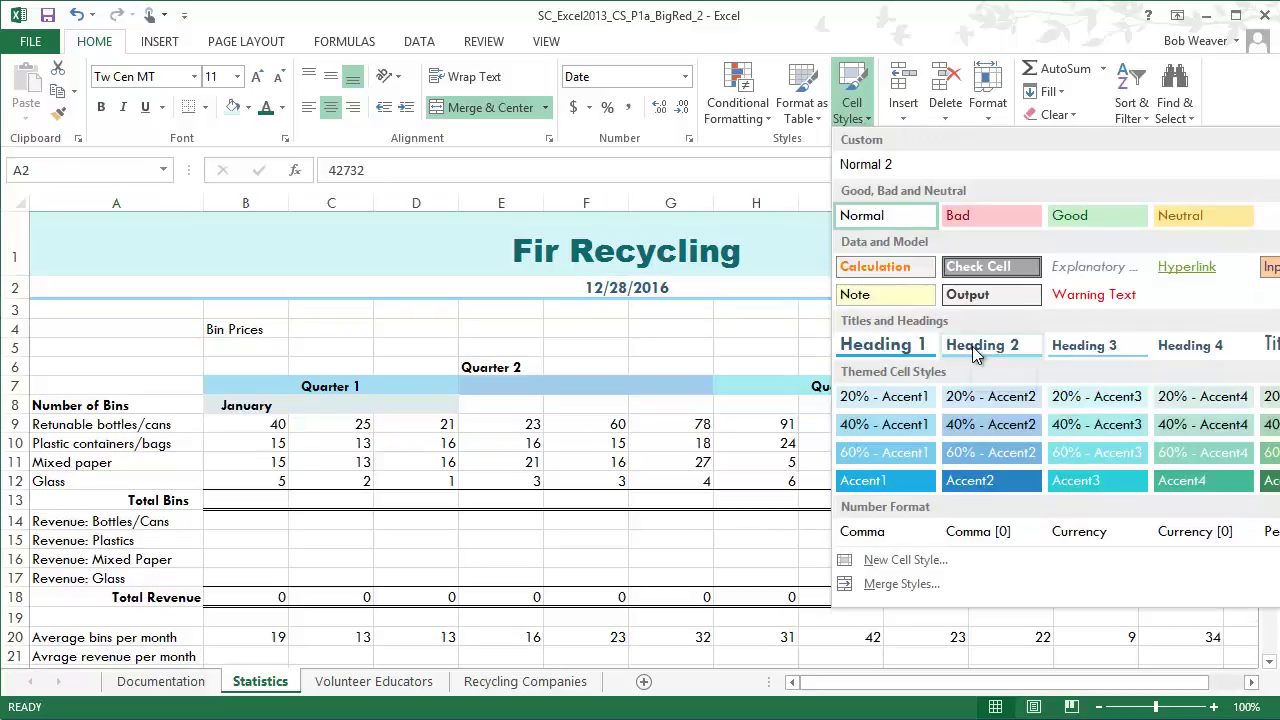
pyautogui.click(972, 346)
pyautogui.hotkey('alt', 'Tab')
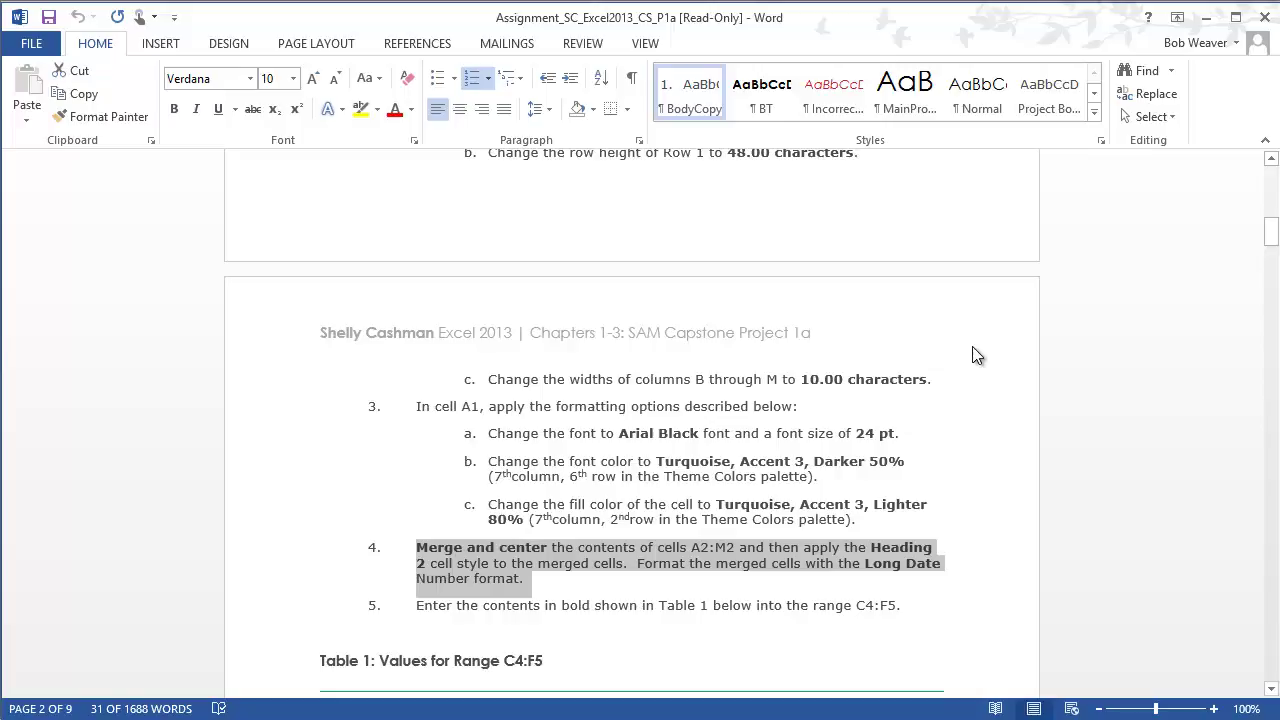
pyautogui.hotkey('alt', 'Tab')
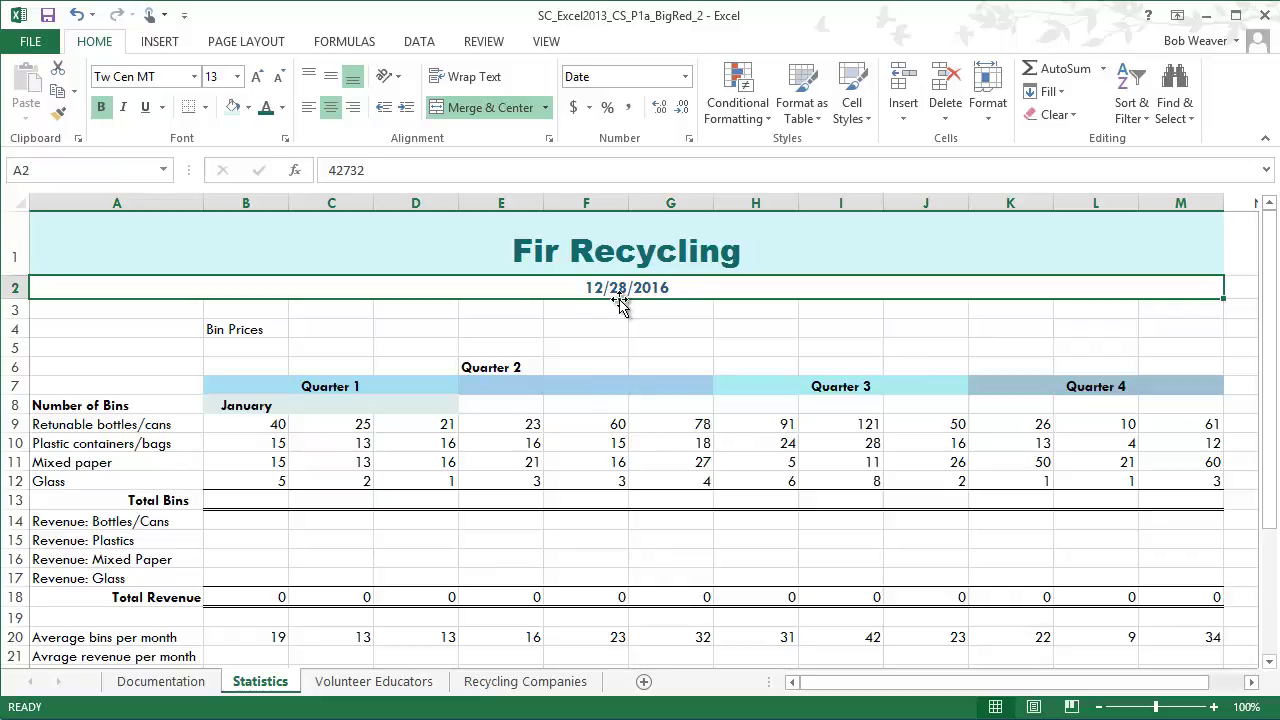
# Step: Apply Long Date format so the date reads Wednesday, December 28, 2016
pyautogui.click(685, 77)
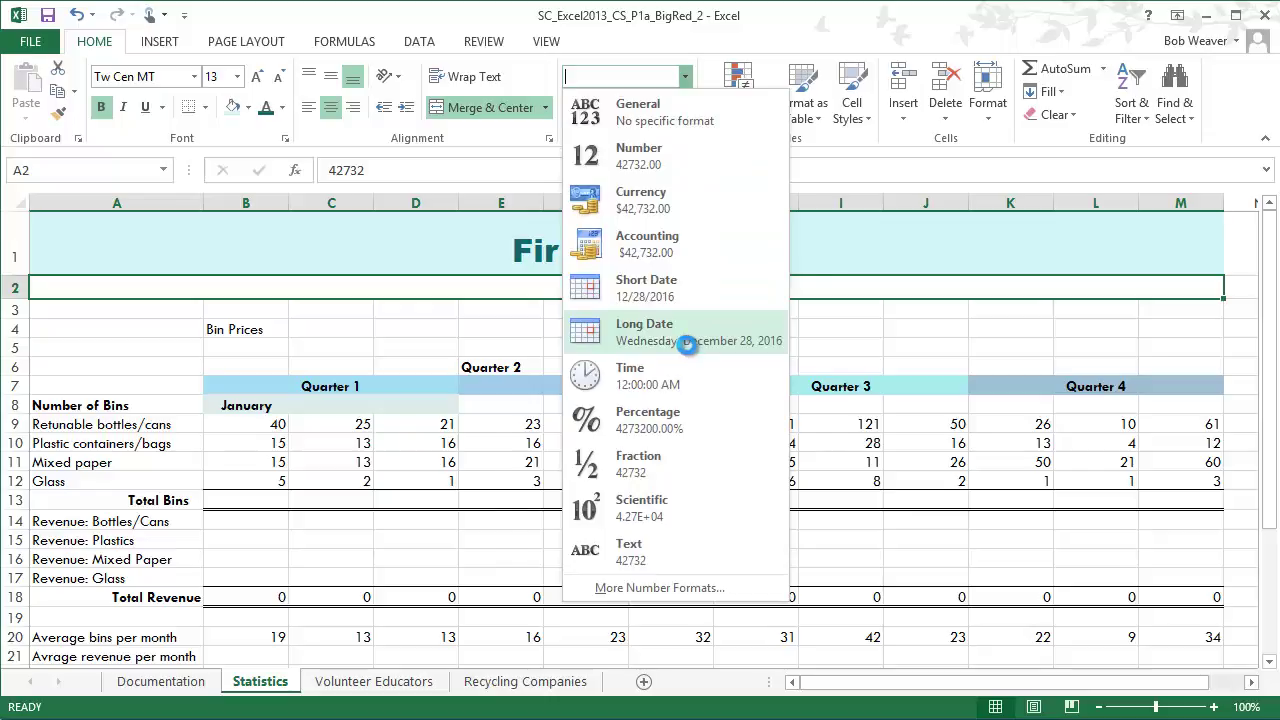
pyautogui.click(680, 345)
pyautogui.click(690, 352)
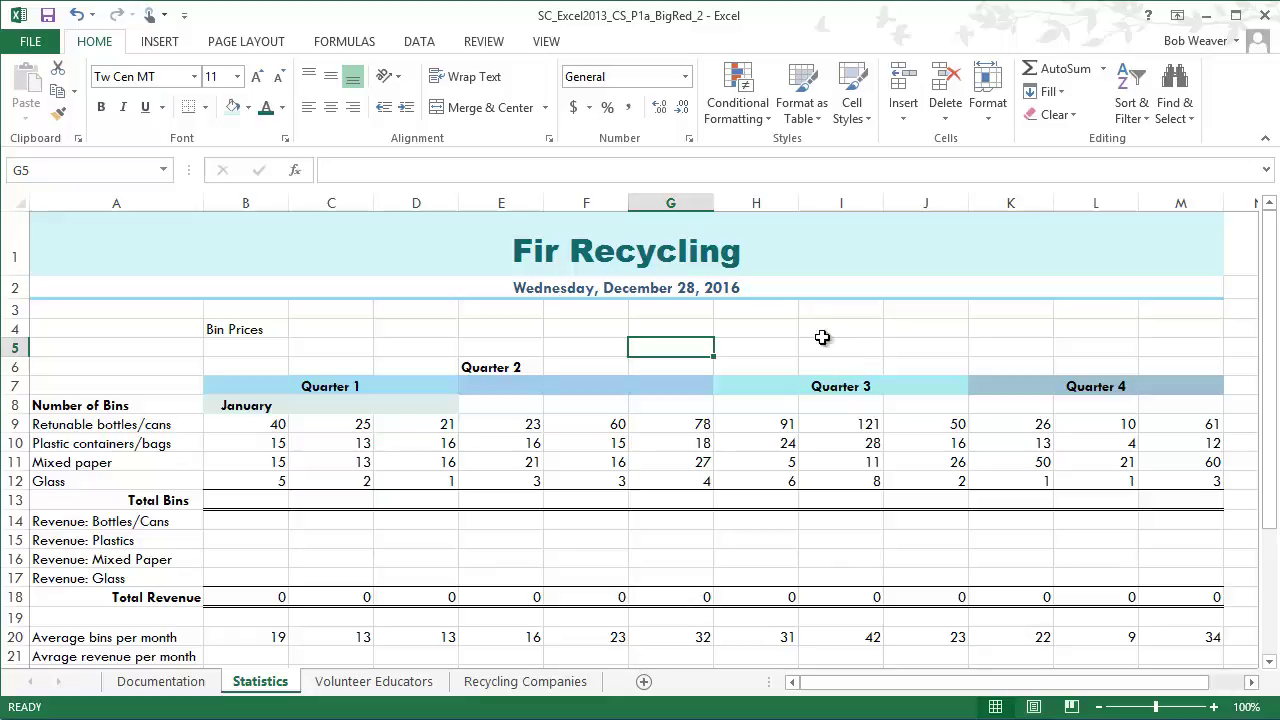
pyautogui.click(657, 290)
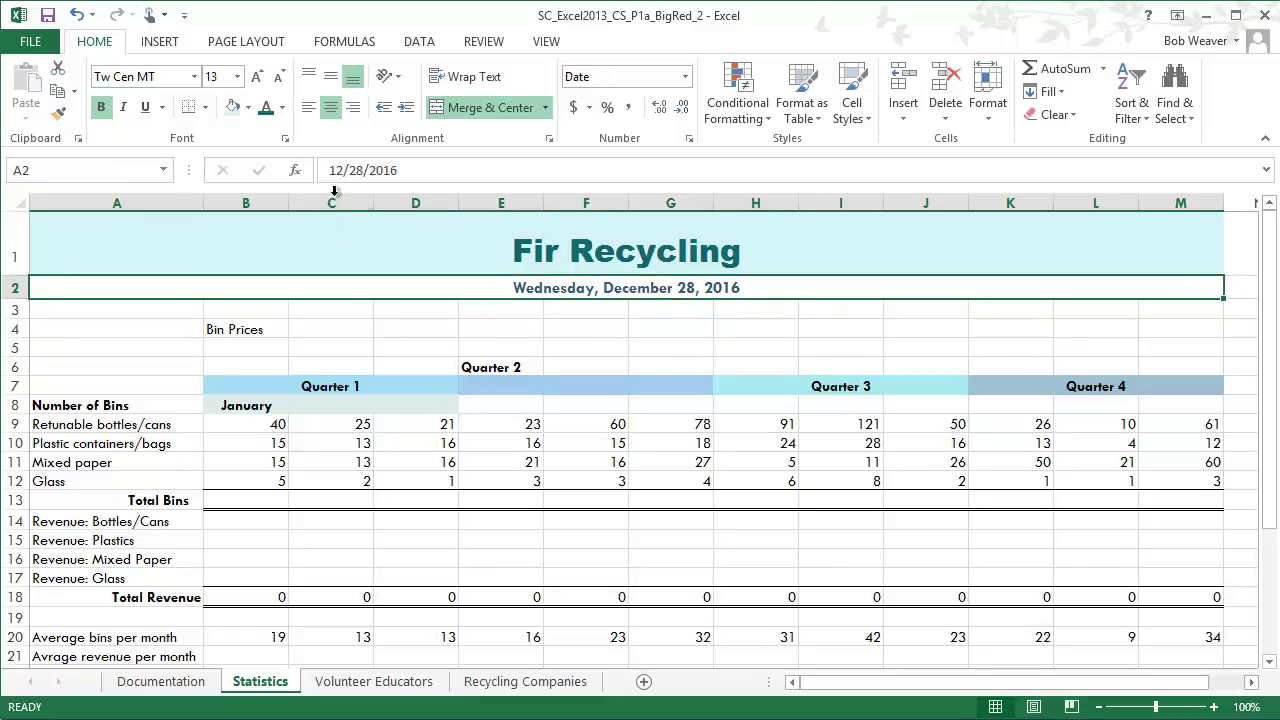
pyautogui.click(623, 344)
pyautogui.hotkey('alt', 'Tab')
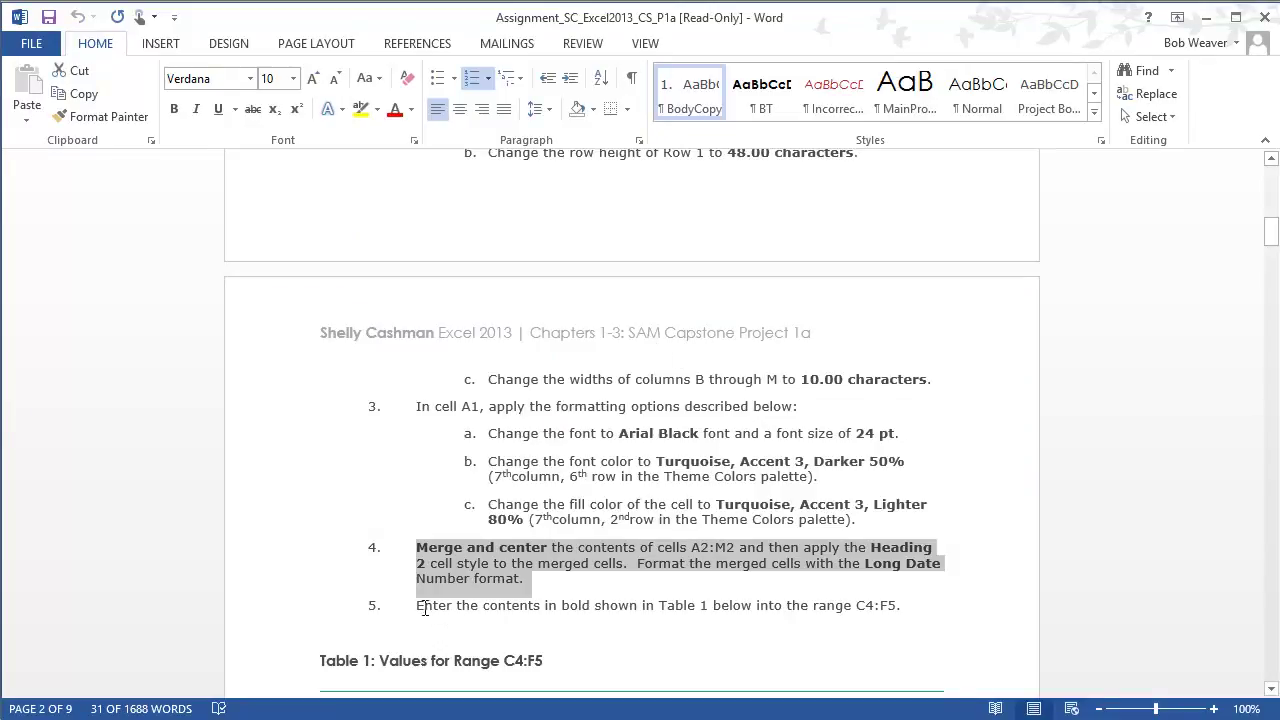
# Step: Highlight step 5 in Word, scroll to Table 1, and select cell C4 in Excel
pyautogui.moveTo(420, 606); pyautogui.dragTo(909, 610)
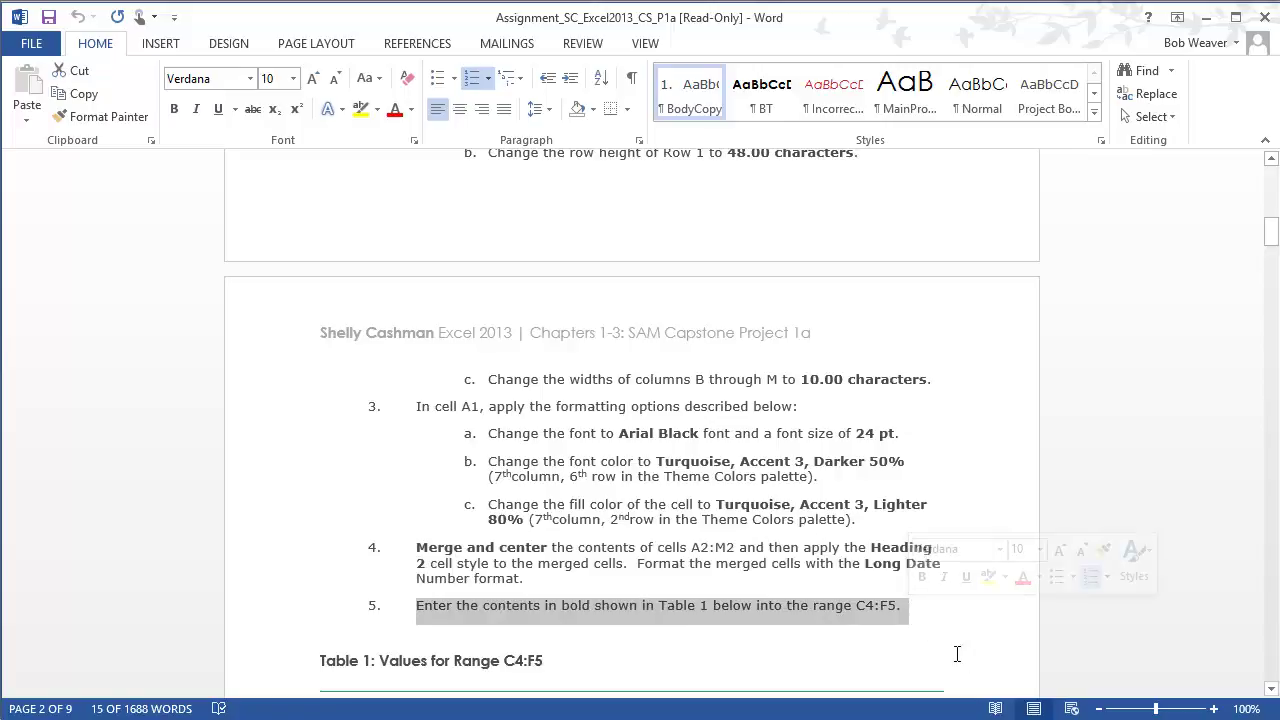
pyautogui.scroll(-4, 750, 548)
pyautogui.scroll(-4, 750, 548)
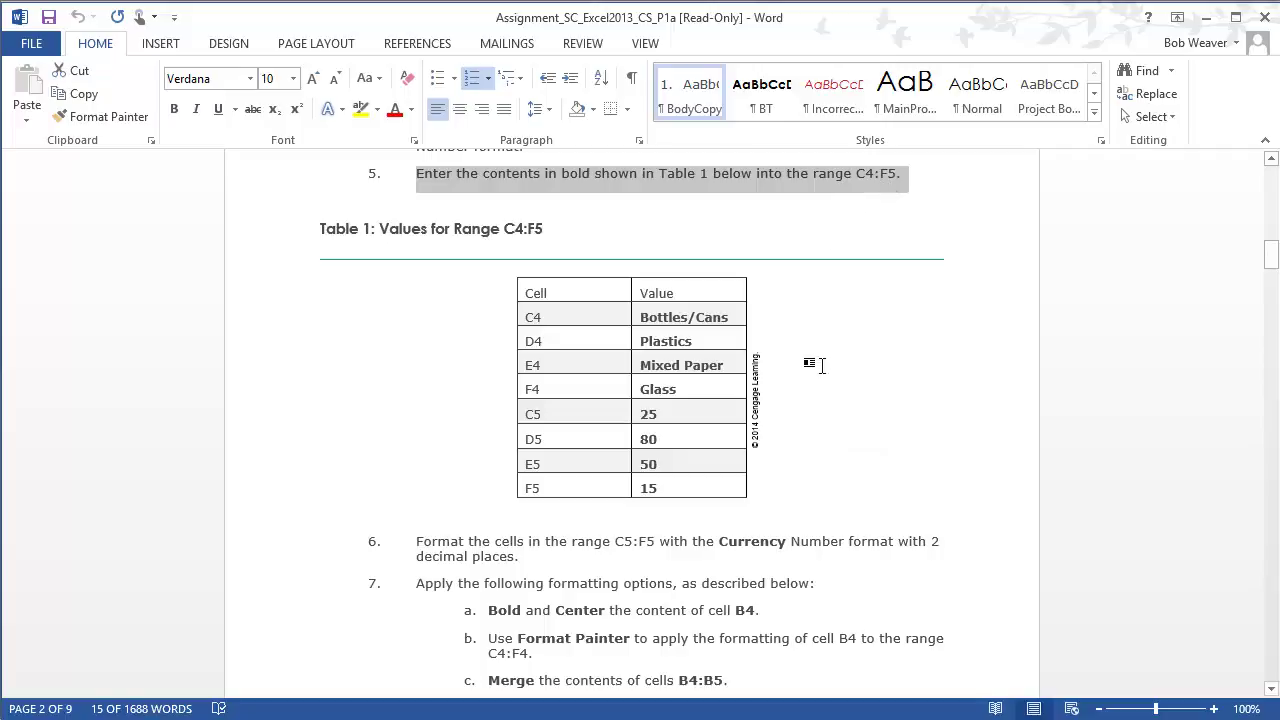
pyautogui.hotkey('alt', 'Tab')
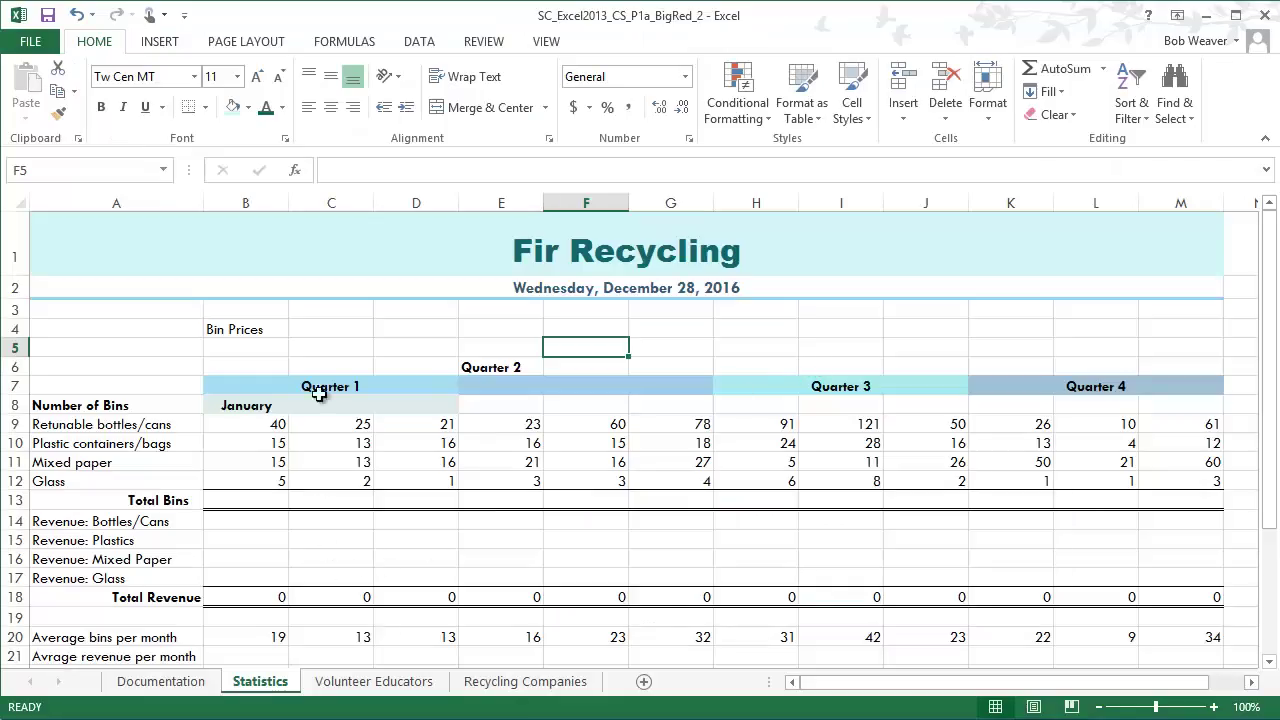
pyautogui.click(331, 331)
pyautogui.hotkey('alt', 'Tab')
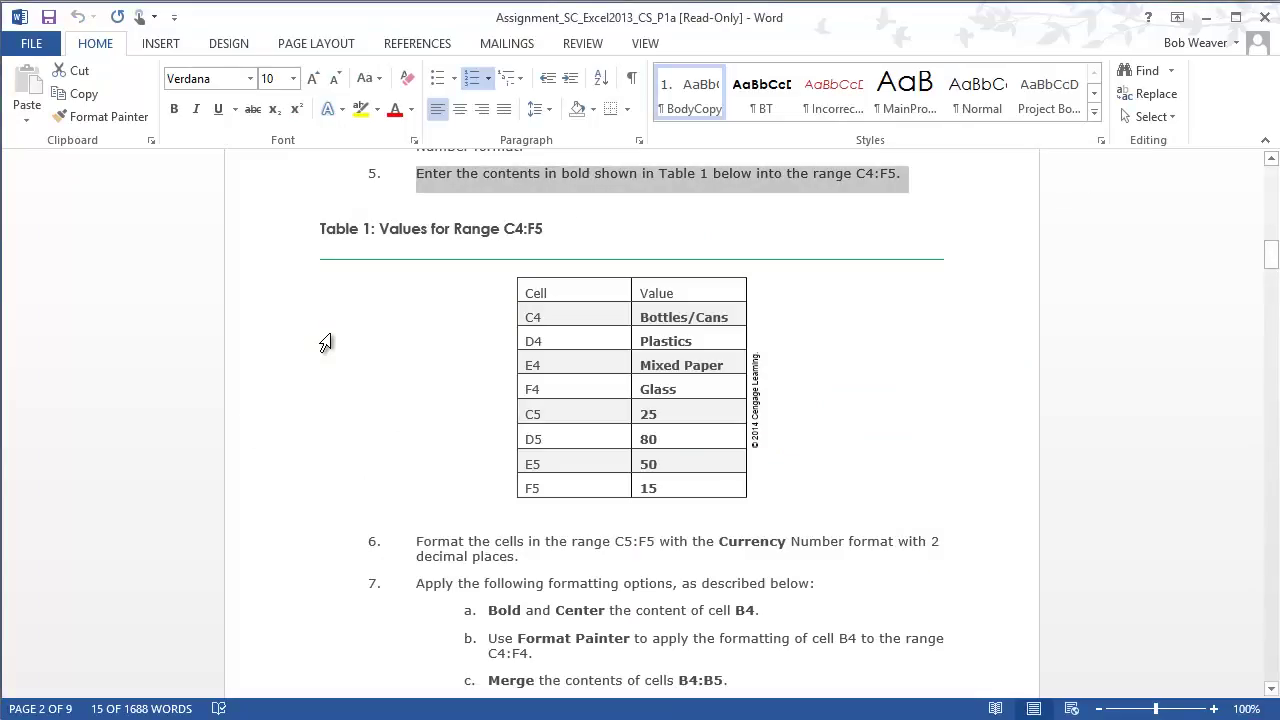
pyautogui.hotkey('alt', 'Tab')
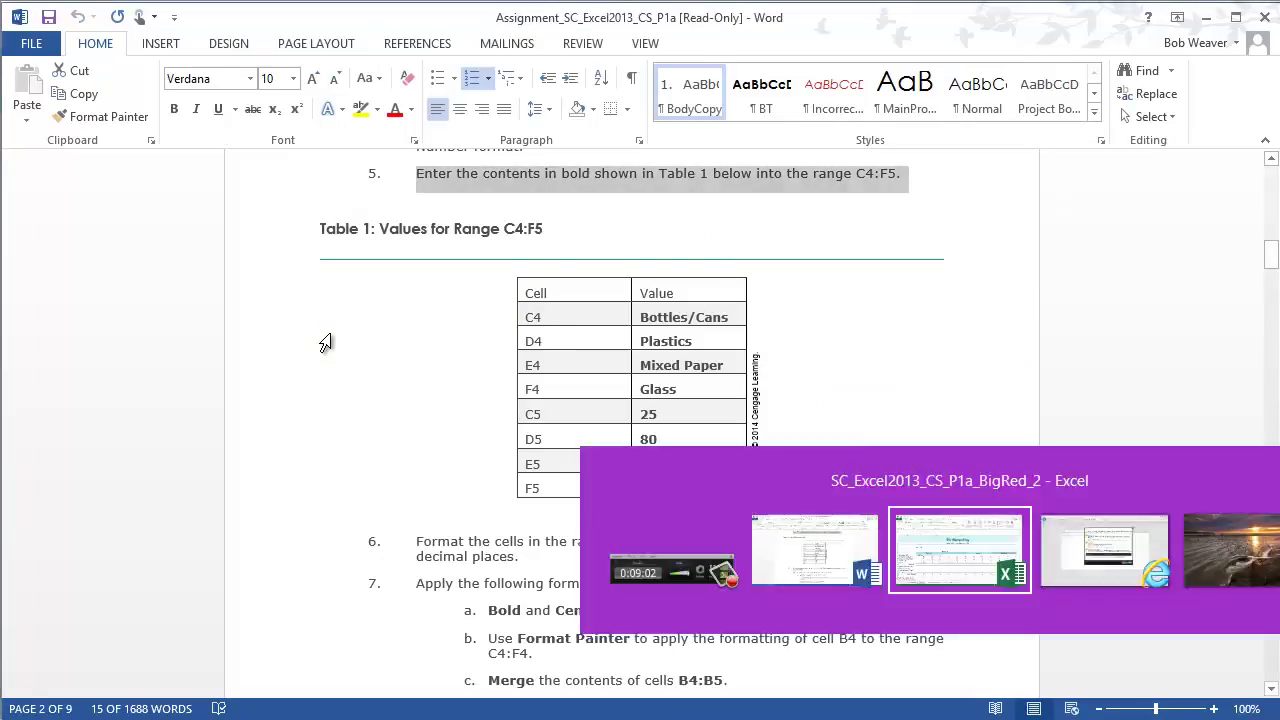
# Step: Enter the bin labels Bottles/Cans, Plastics, Mixed Paper and Glass in C4:F4
pyautogui.write('Bottles/Cans')
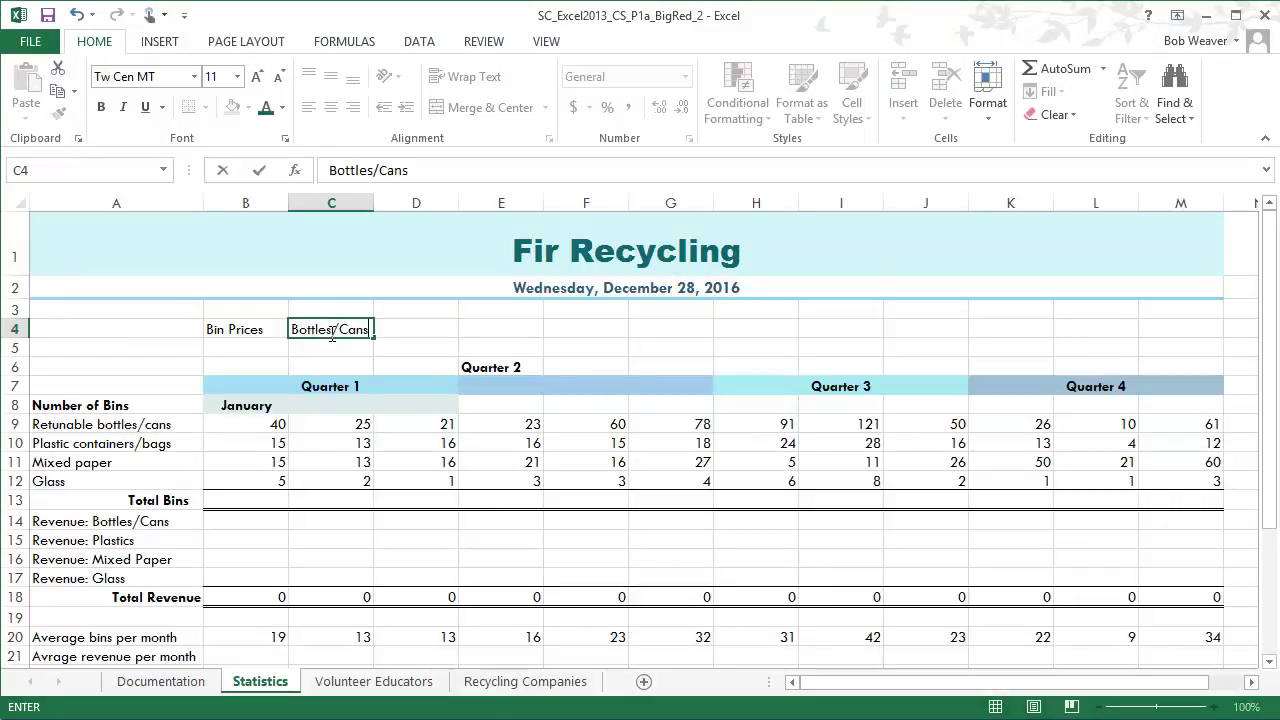
pyautogui.press('Return')
pyautogui.hotkey('alt', 'Tab')
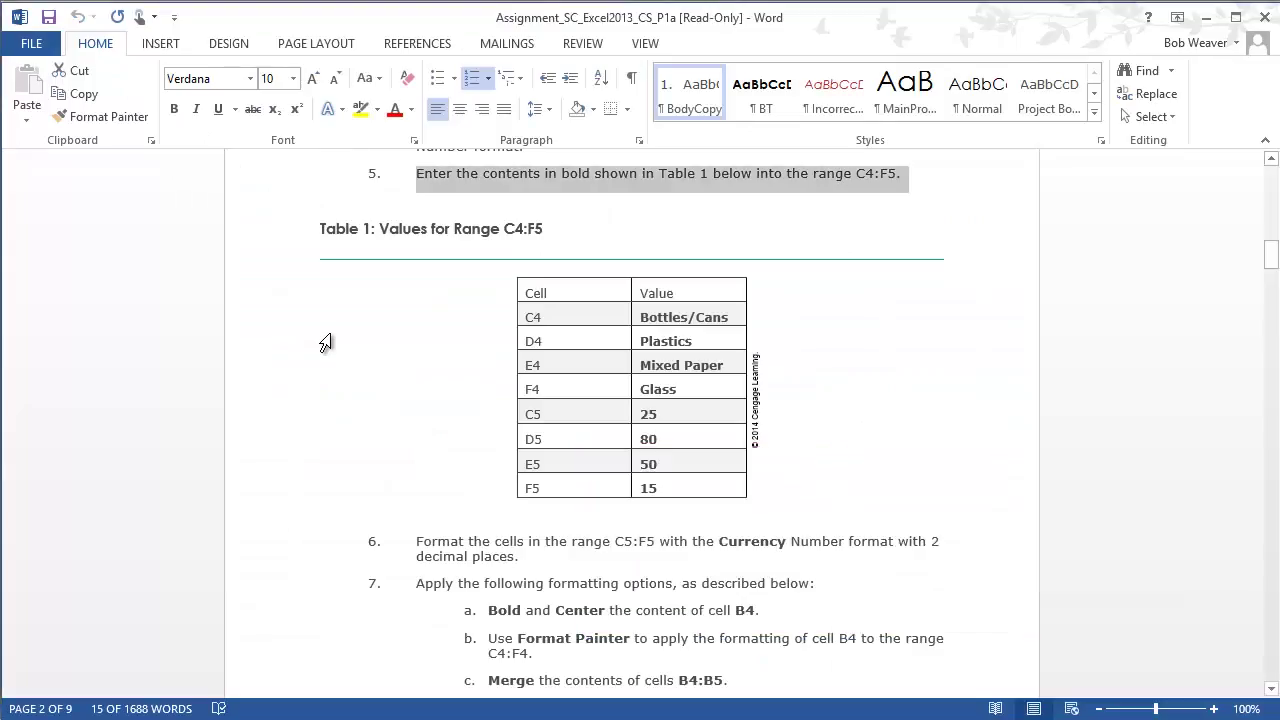
pyautogui.press('Up')
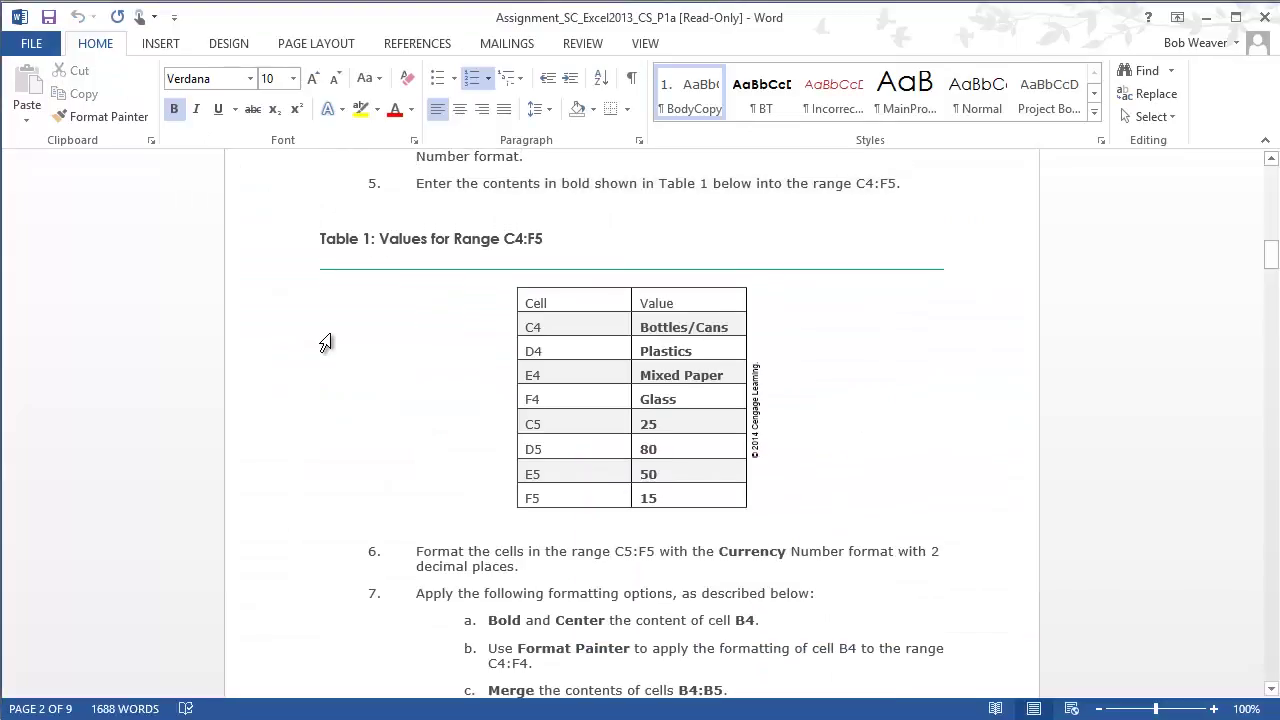
pyautogui.hotkey('alt', 'Tab')
pyautogui.click(330, 333)
pyautogui.press('Right')
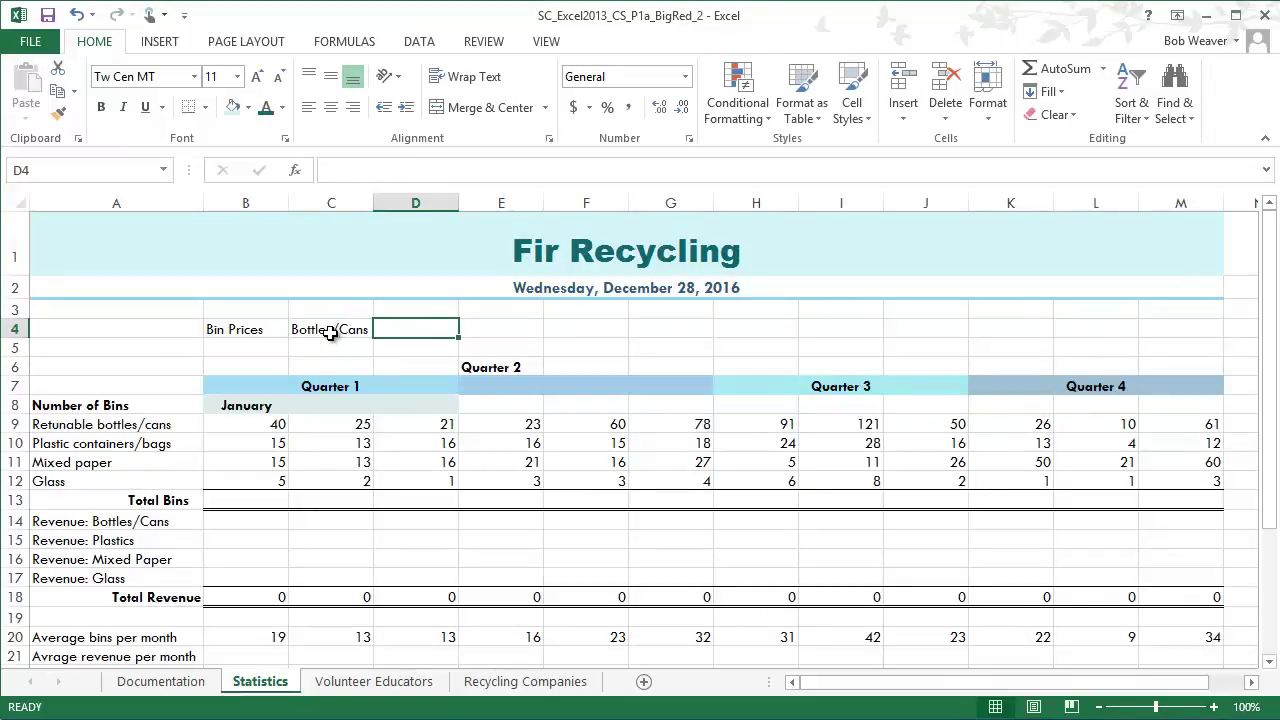
pyautogui.write('Plastics')
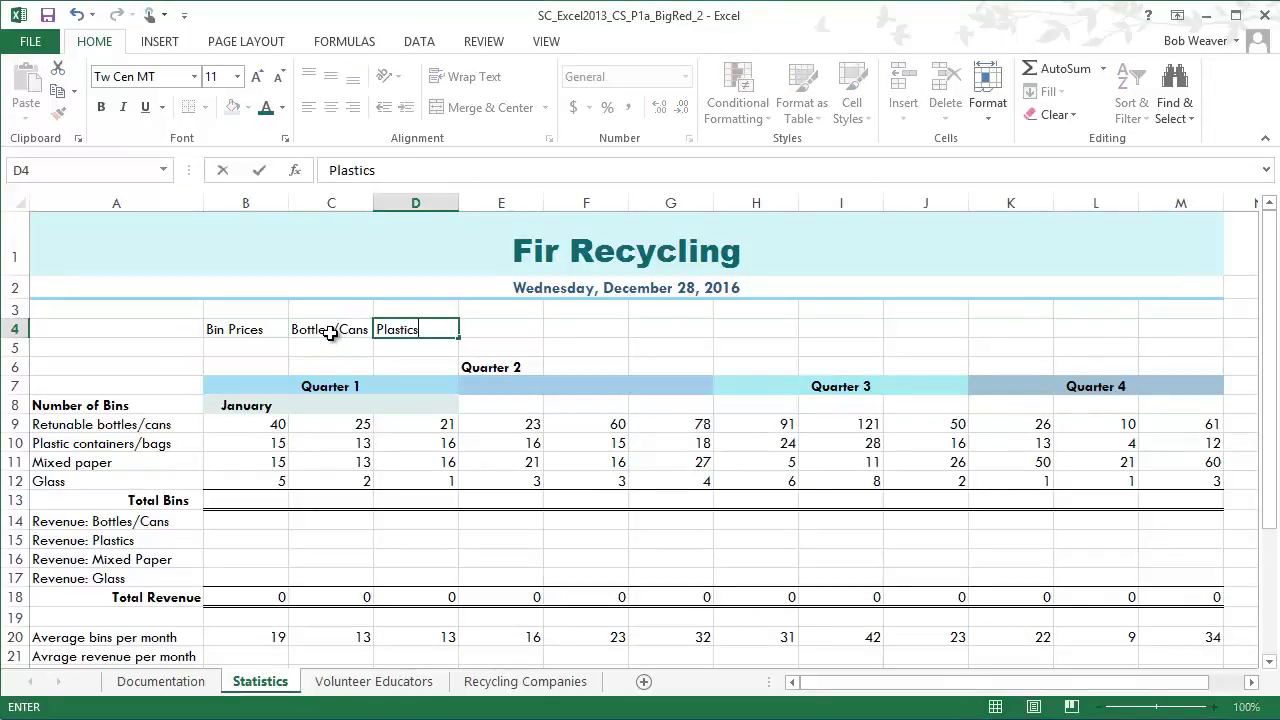
pyautogui.press('Right')
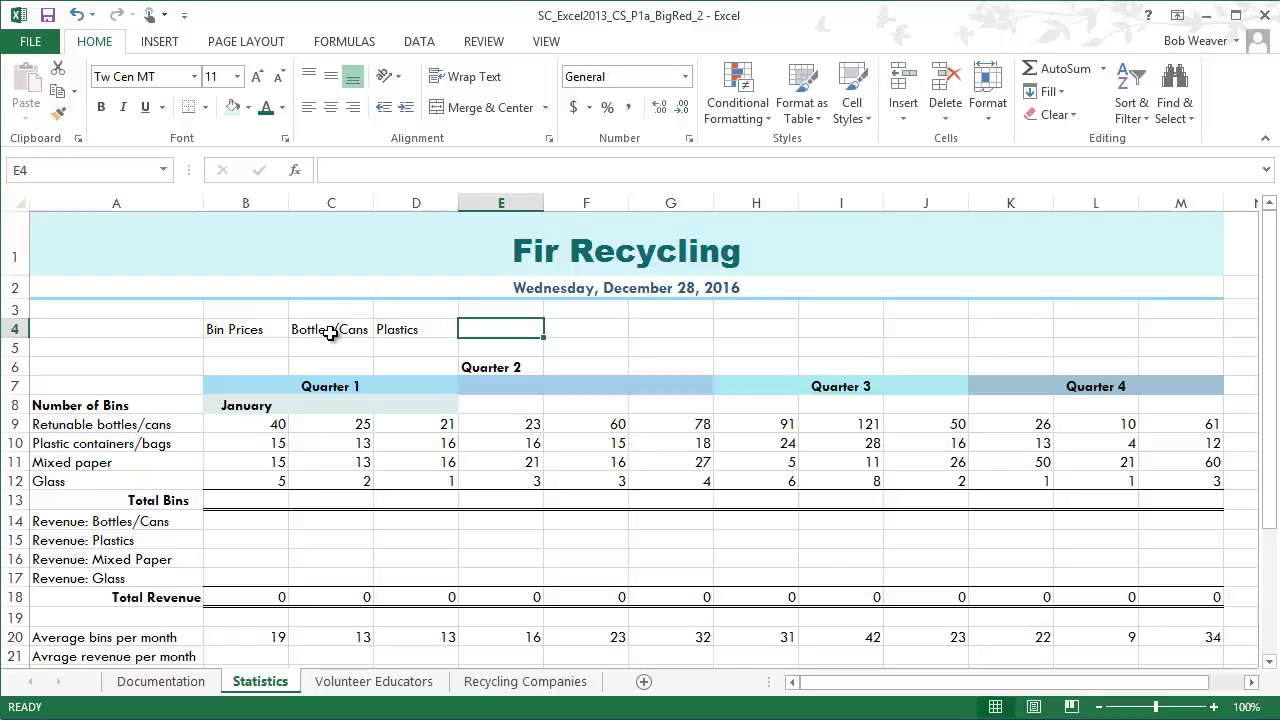
pyautogui.hotkey('alt', 'Tab')
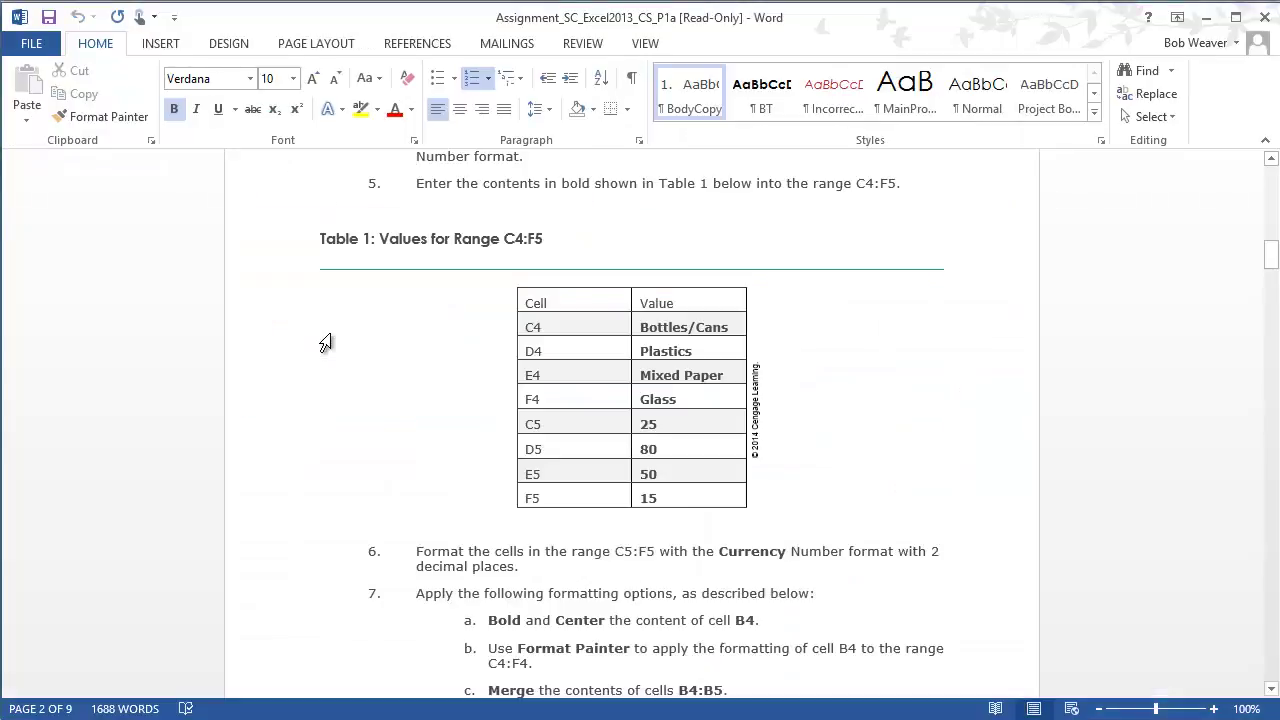
pyautogui.hotkey('alt', 'Tab')
pyautogui.write('Mi')
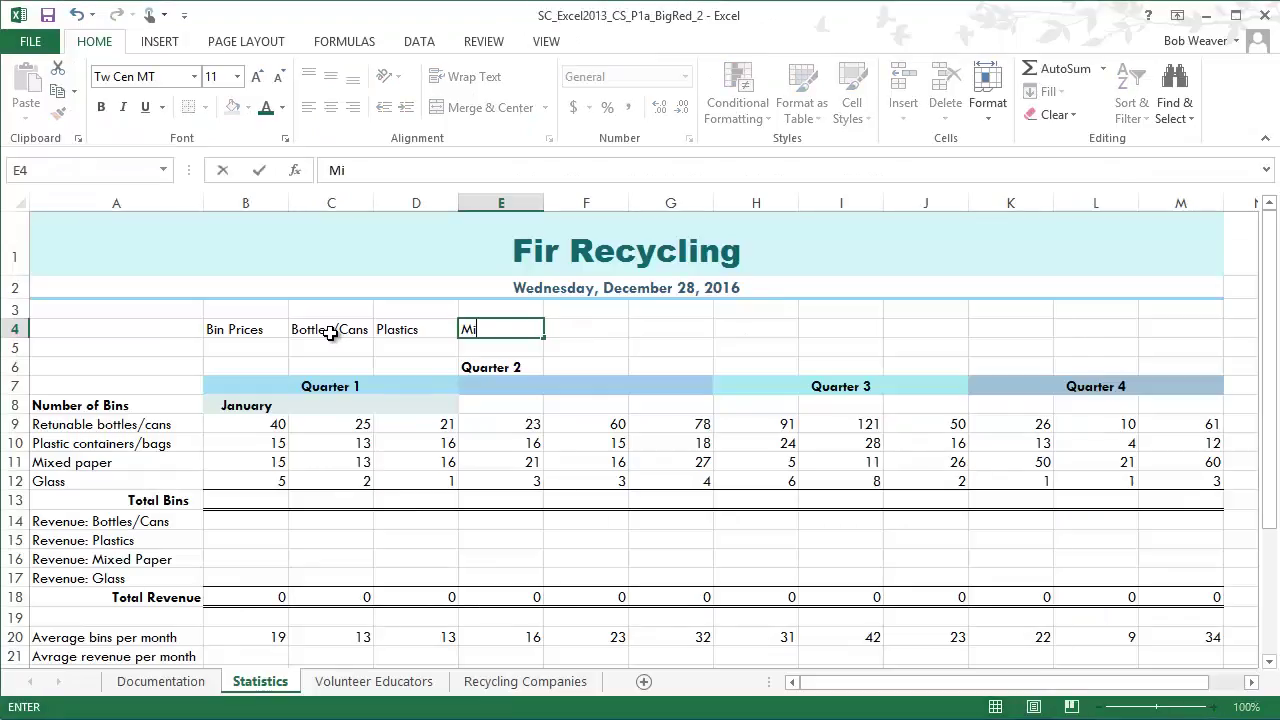
pyautogui.write('xed Paper')
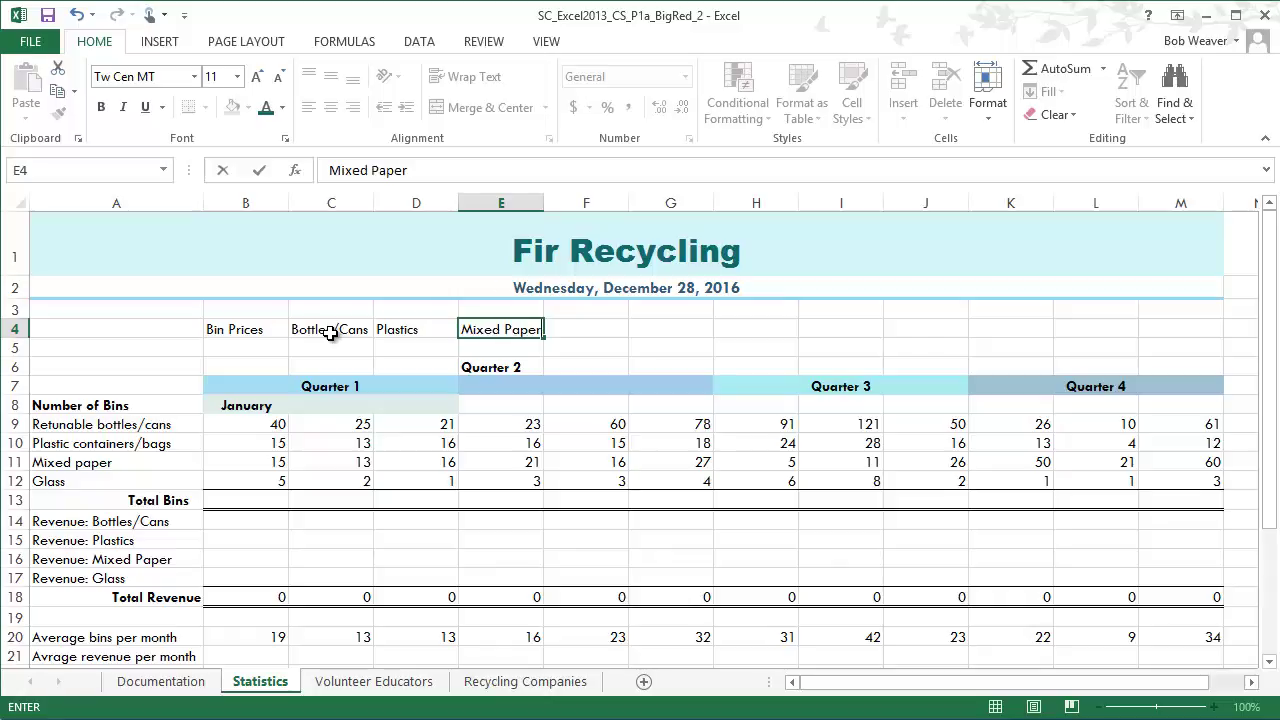
pyautogui.press('Tab')
pyautogui.hotkey('alt', 'Tab')
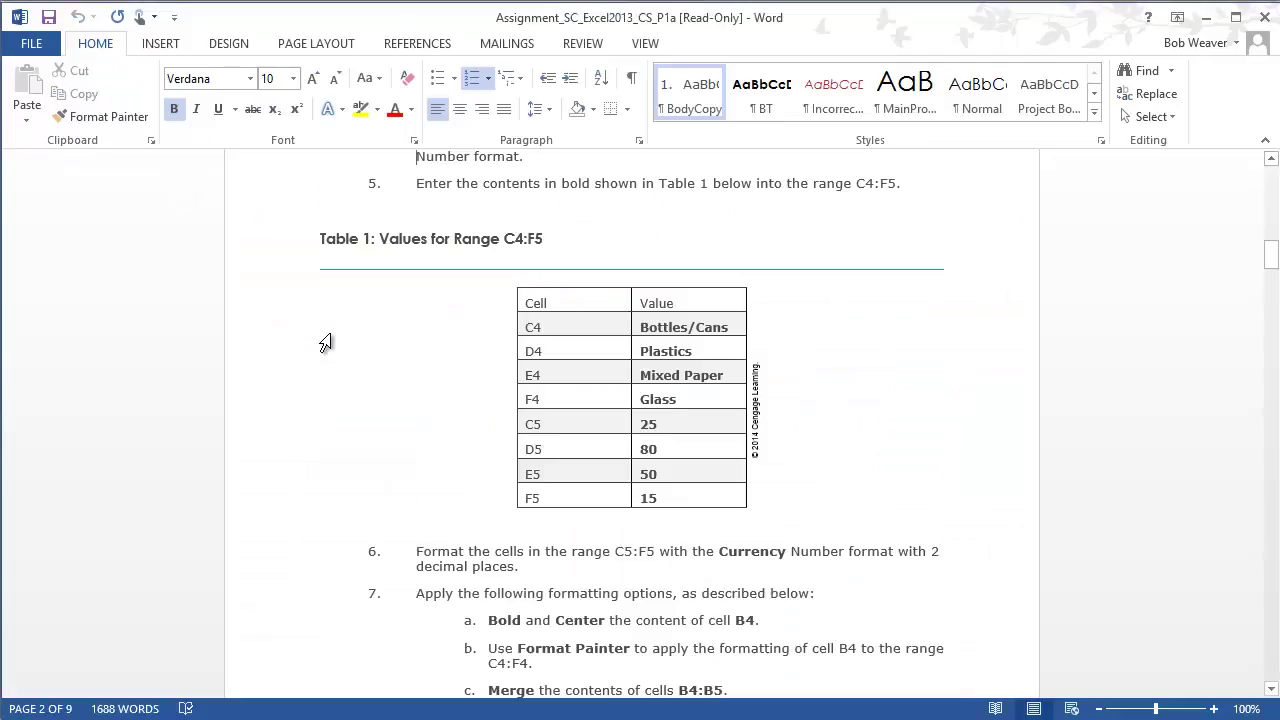
pyautogui.hotkey('alt', 'Tab')
pyautogui.write('Glass')
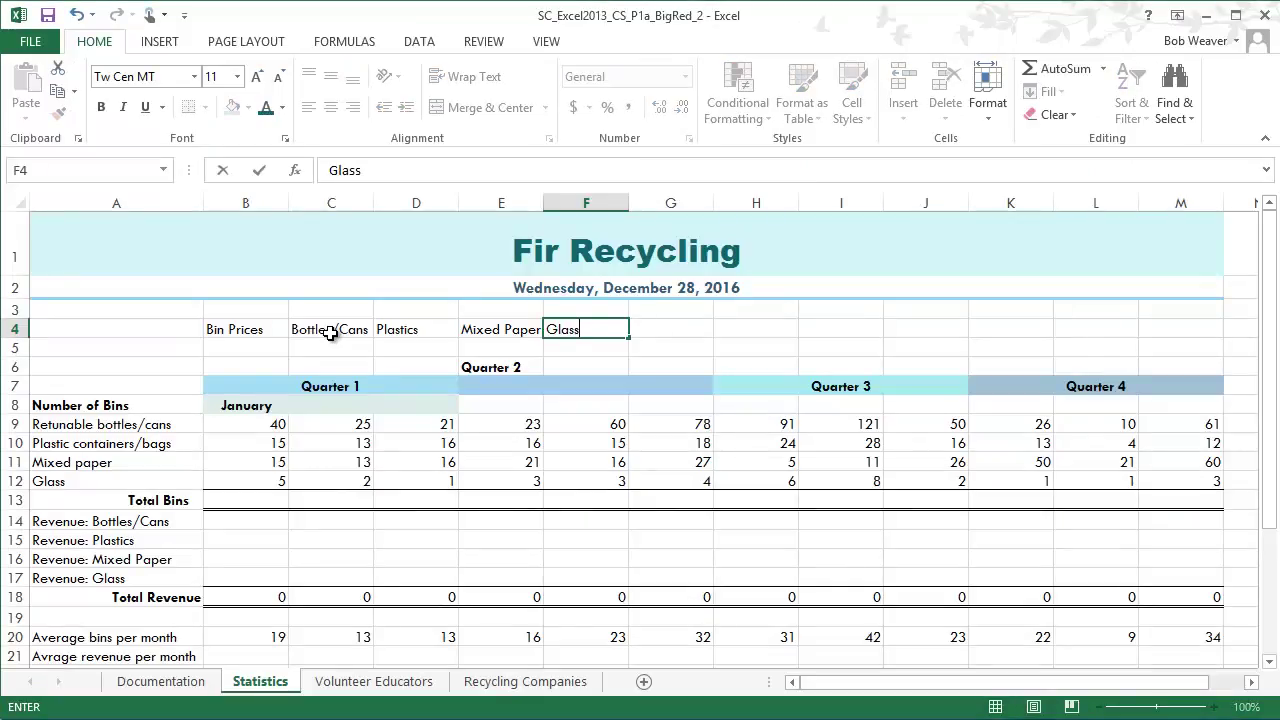
pyautogui.press('Return')
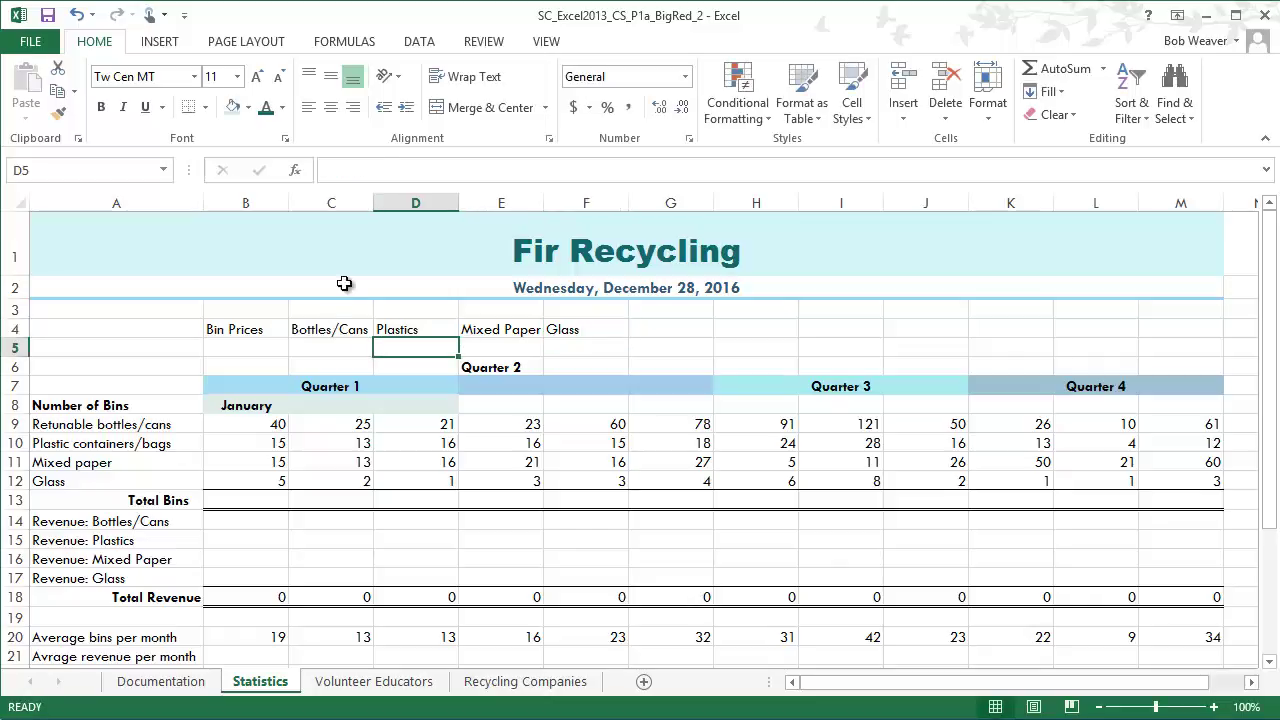
# Step: Enter the bin prices 25, 80, 50 and 15 in C5:F5
pyautogui.click(296, 346)
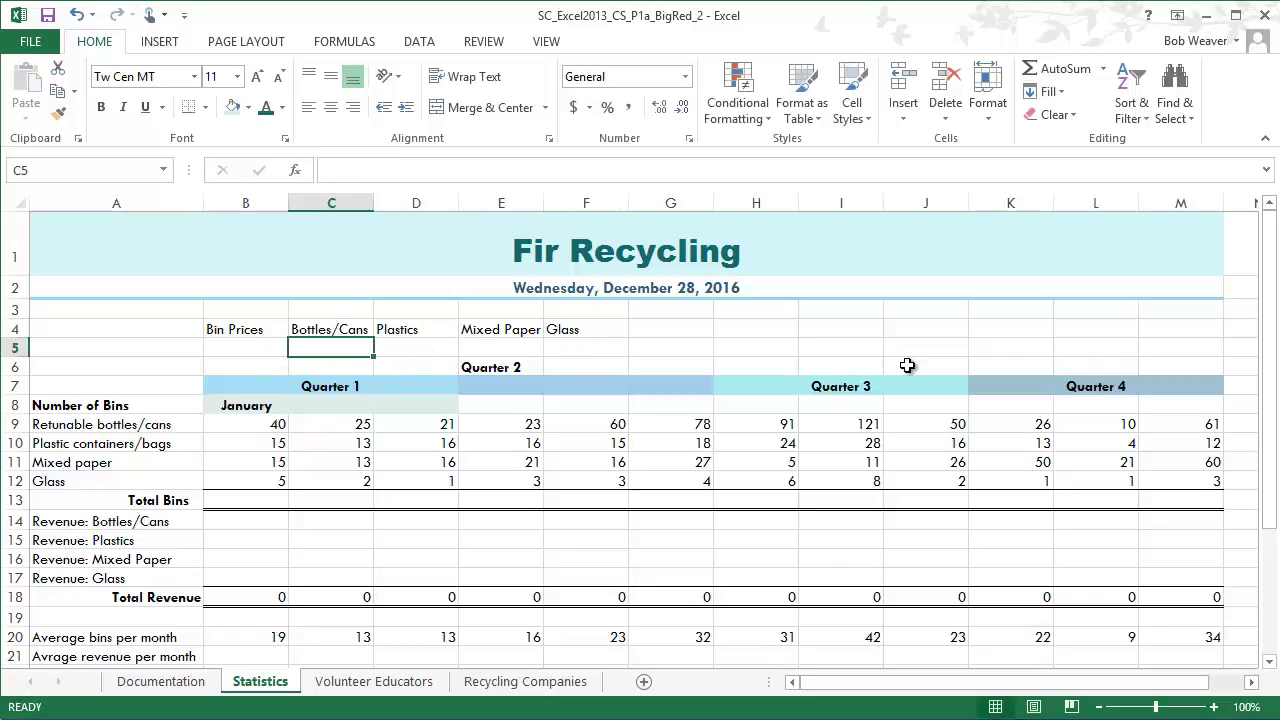
pyautogui.hotkey('alt', 'Tab')
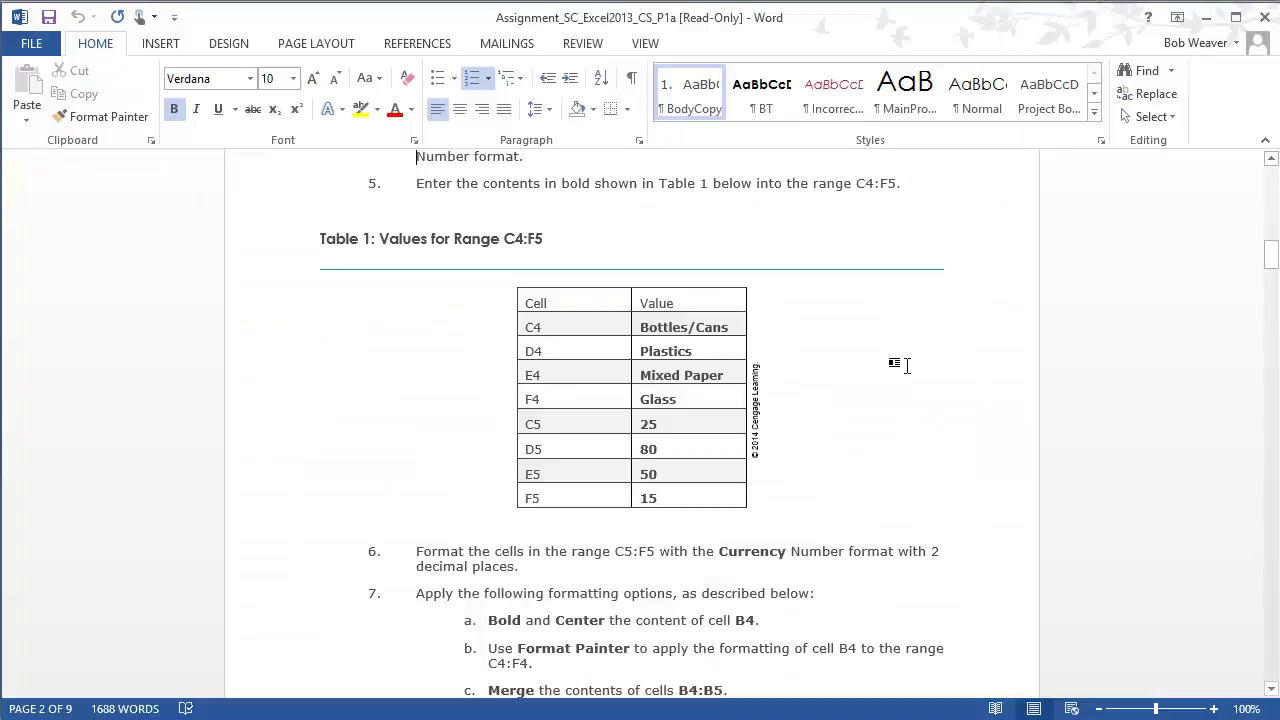
pyautogui.hotkey('alt', 'Tab')
pyautogui.write('25')
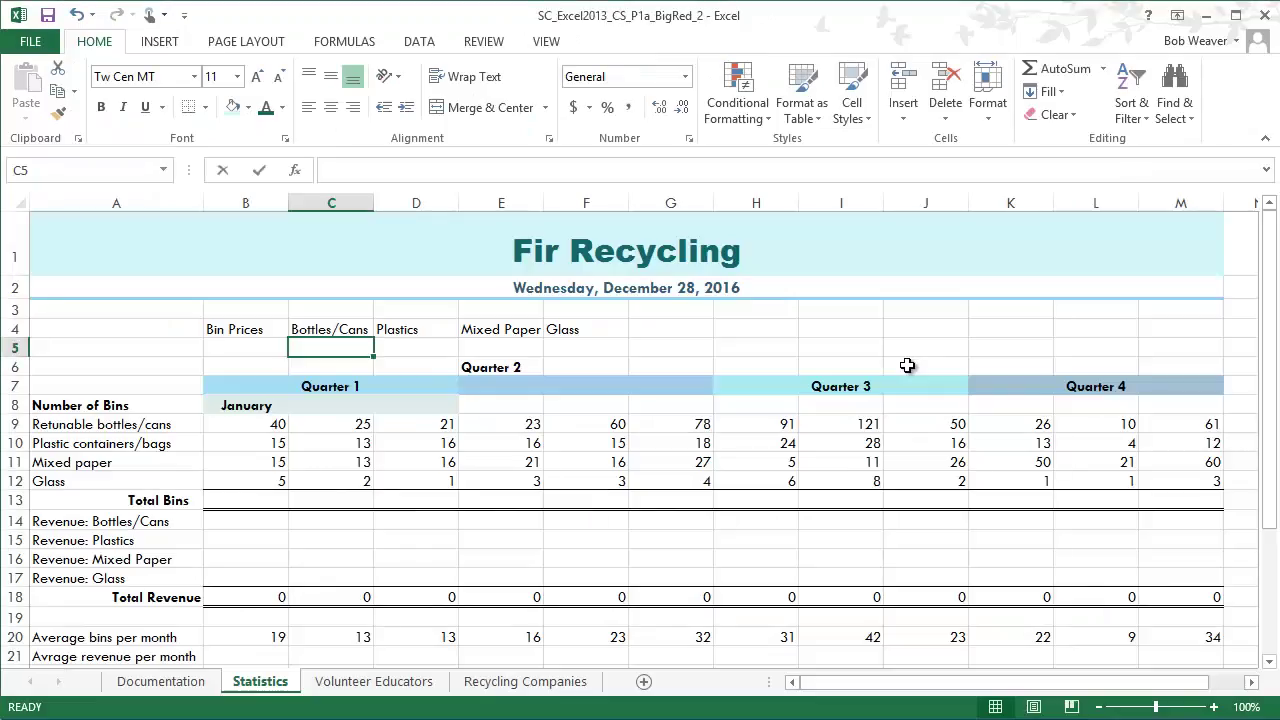
pyautogui.hotkey('ctrl', 'Return')
pyautogui.press('Tab')
pyautogui.hotkey('alt', 'Tab')
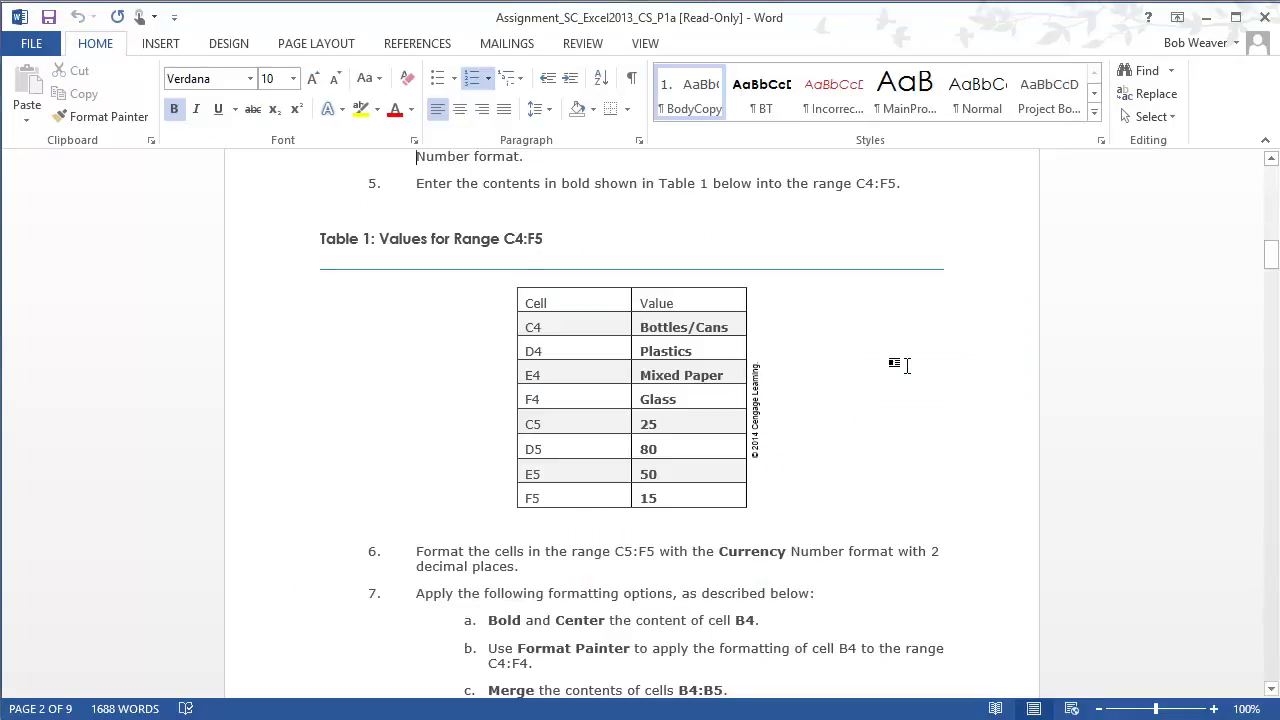
pyautogui.hotkey('alt', 'Tab')
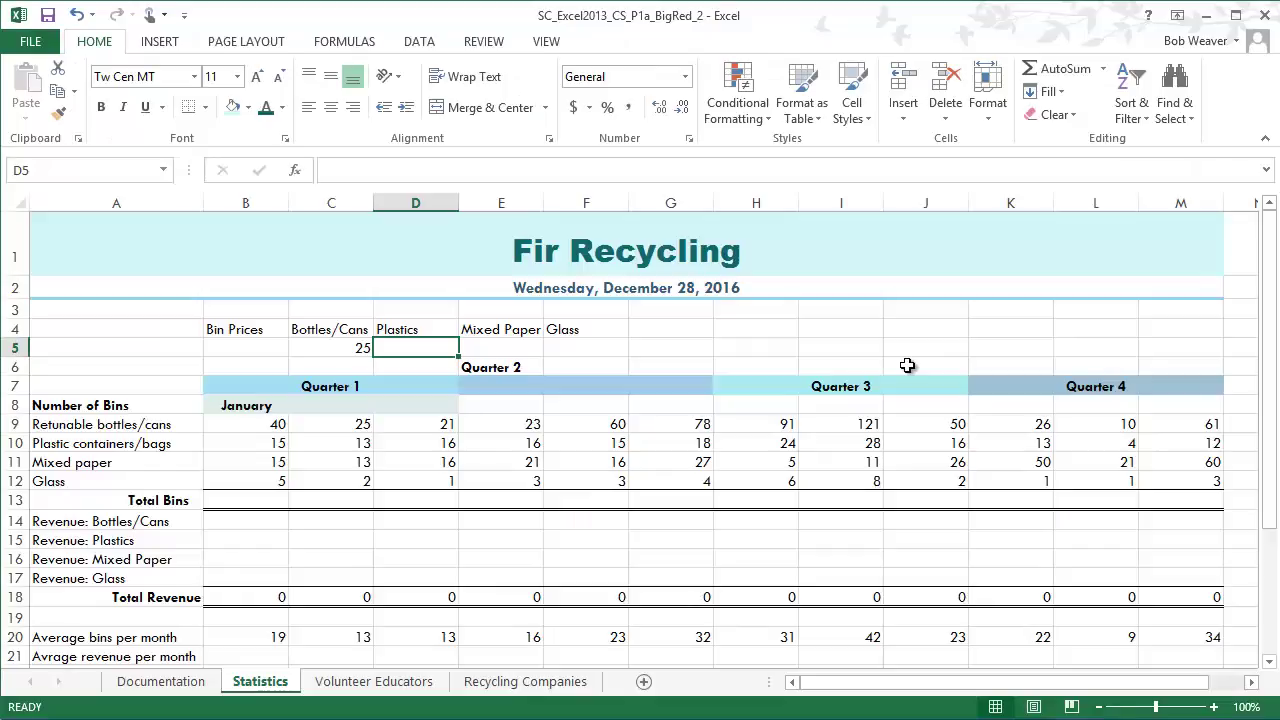
pyautogui.write('80')
pyautogui.press('Tab')
pyautogui.hotkey('alt', 'Tab')
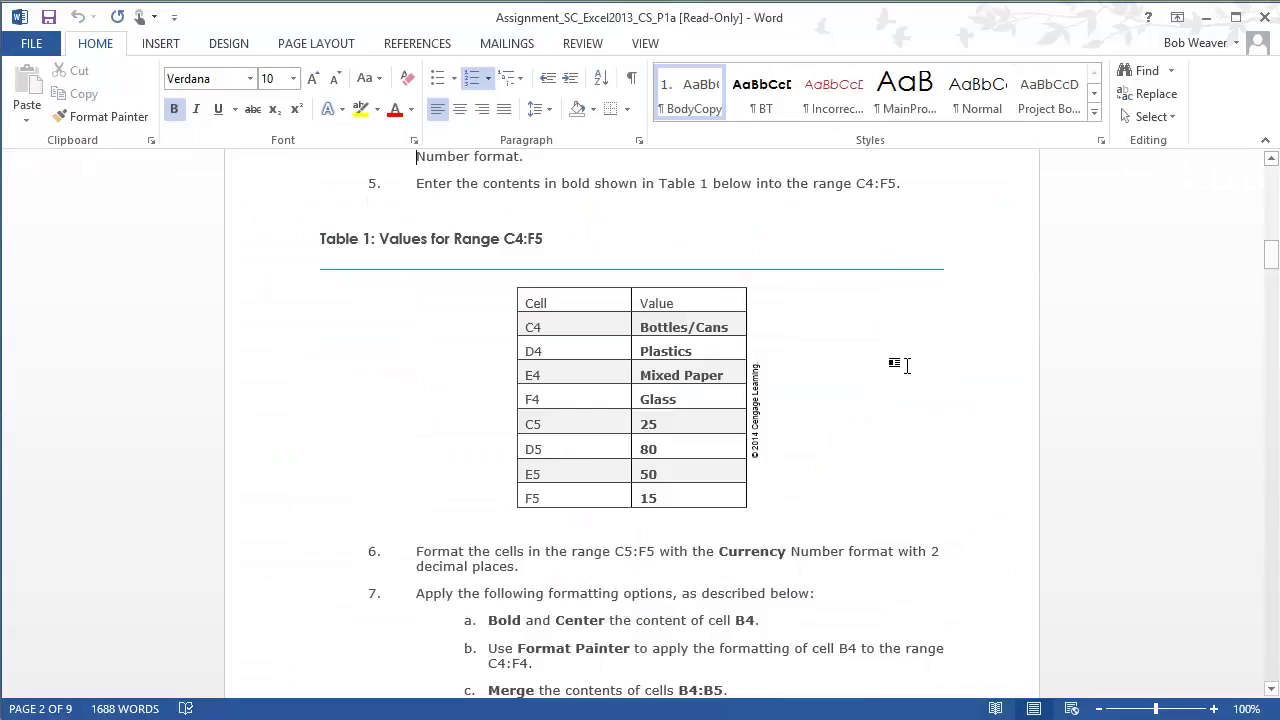
pyautogui.hotkey('alt', 'Tab')
pyautogui.write('50')
pyautogui.press('Tab')
pyautogui.hotkey('alt', 'Tab')
pyautogui.hotkey('alt', 'Tab')
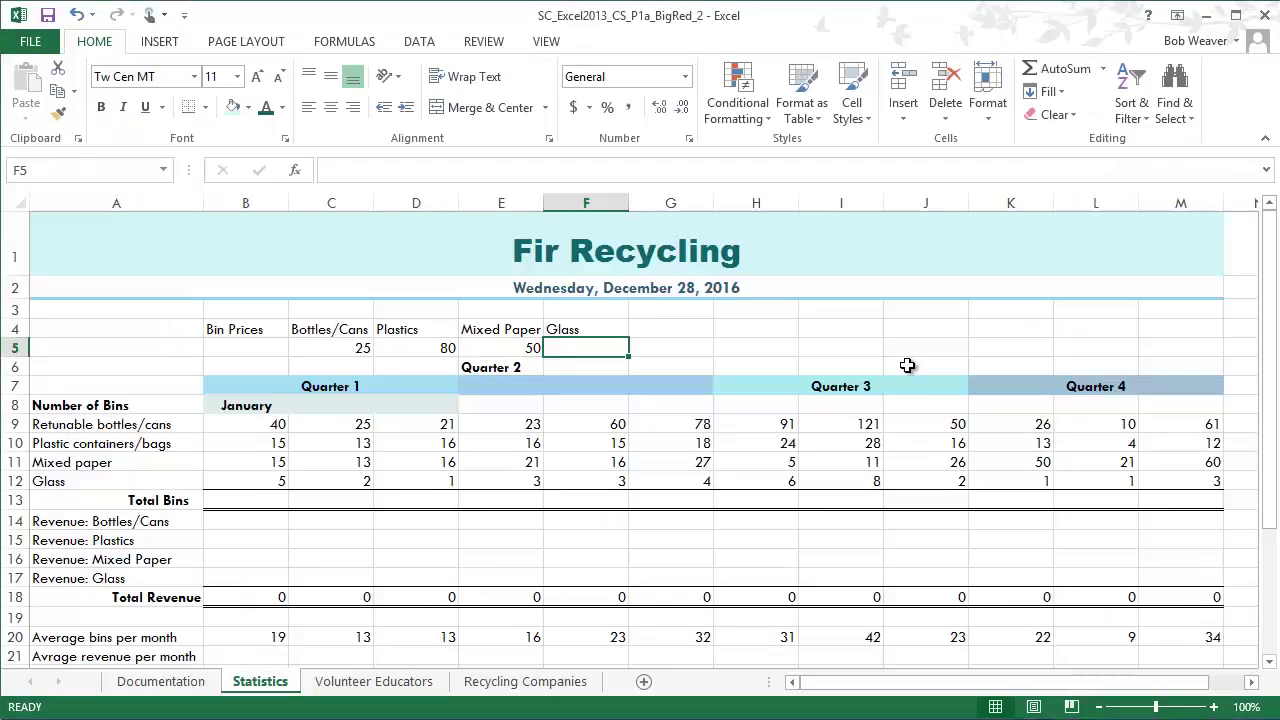
pyautogui.write('15')
pyautogui.press('Return')
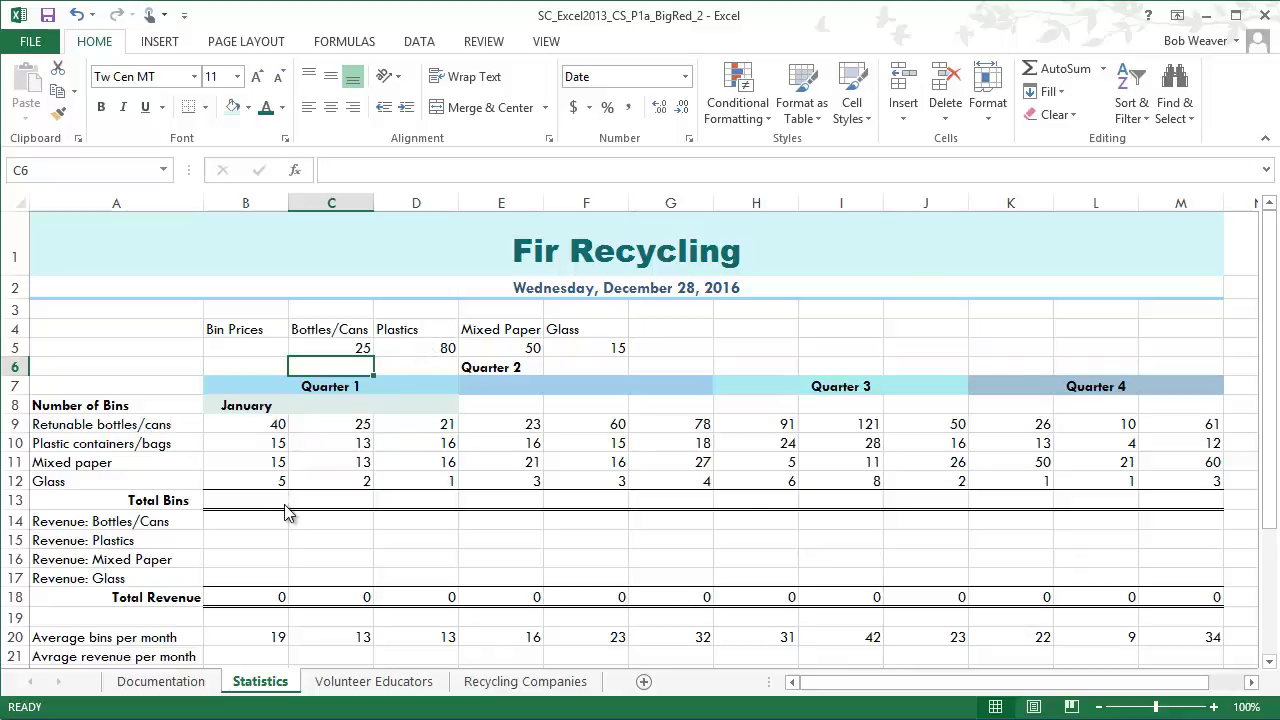
pyautogui.hotkey('alt', 'Tab')
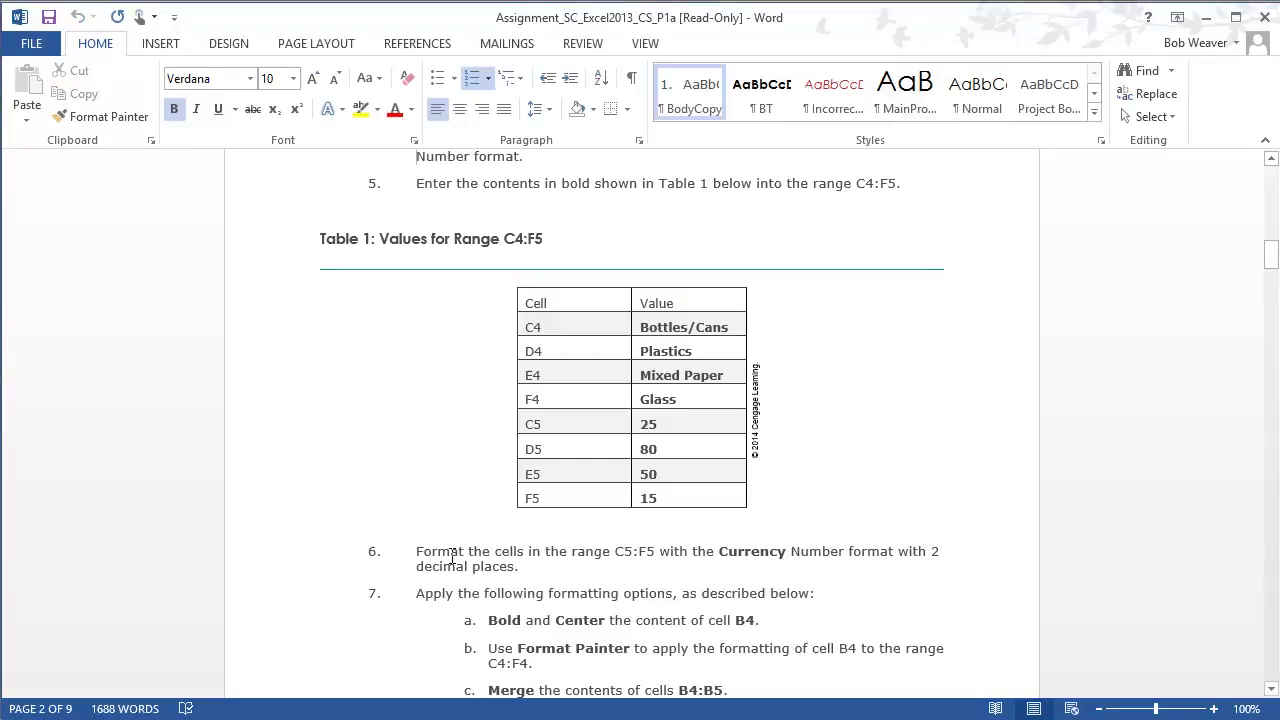
# Step: Format C5:F5 as Currency so the prices show $25.00, $80.00, $50.00, $15.00
pyautogui.tripleClick(452, 558)
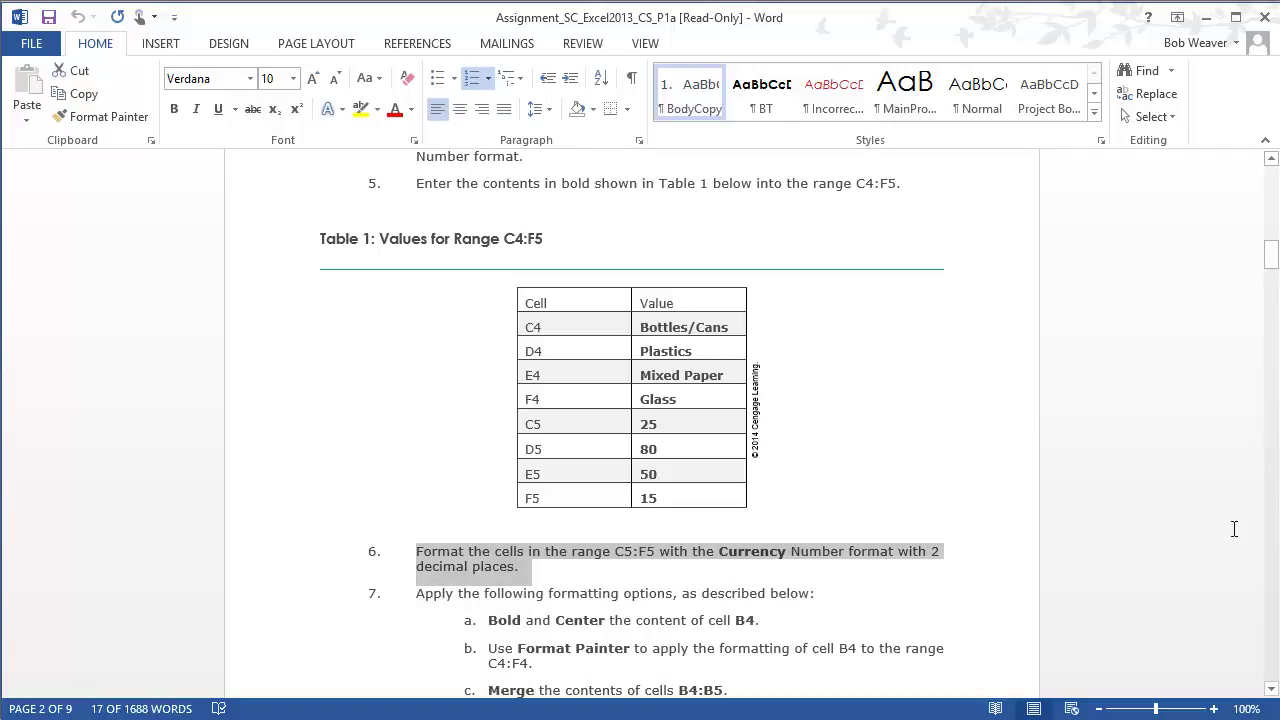
pyautogui.hotkey('alt', 'Tab')
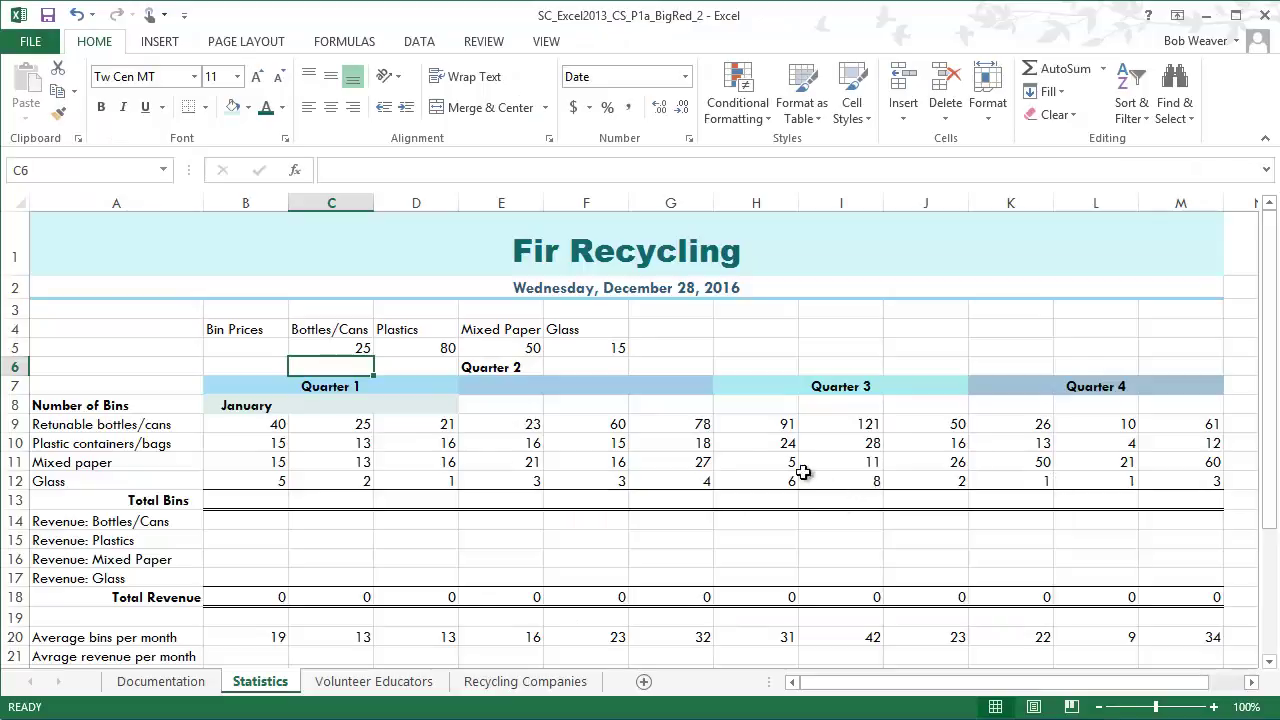
pyautogui.moveTo(355, 350); pyautogui.dragTo(580, 349)
pyautogui.click(685, 76)
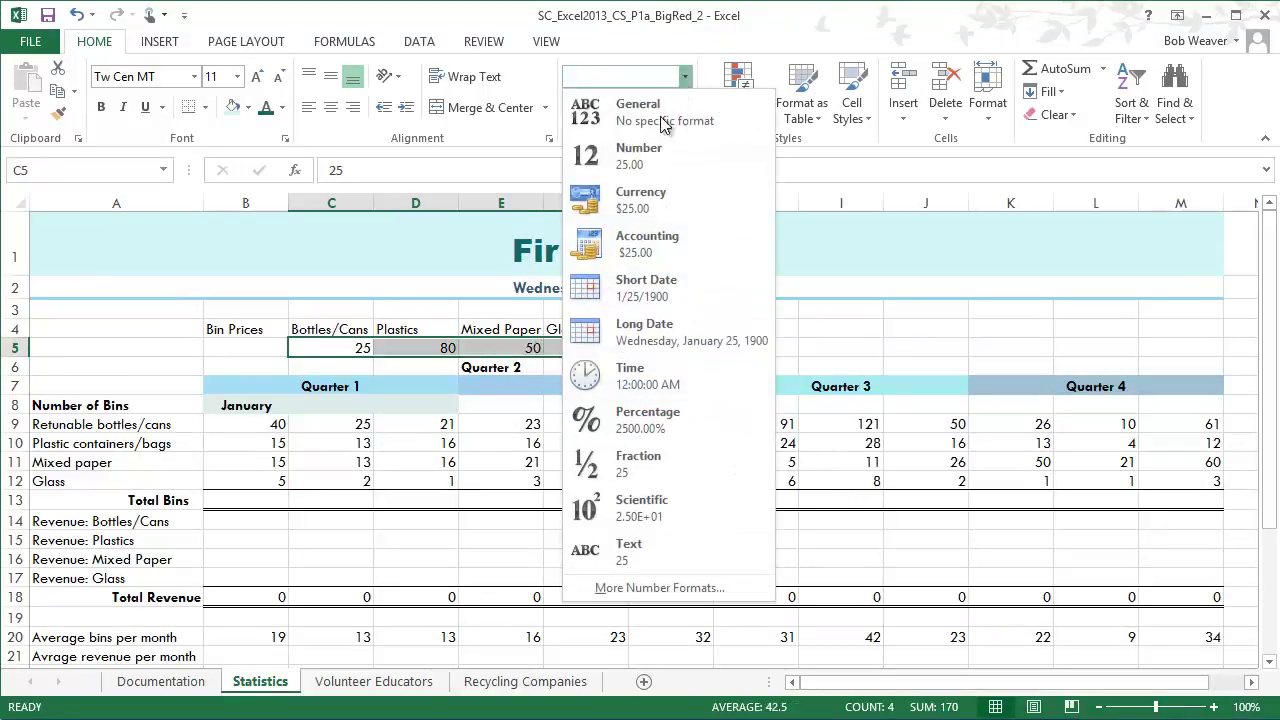
pyautogui.click(638, 197)
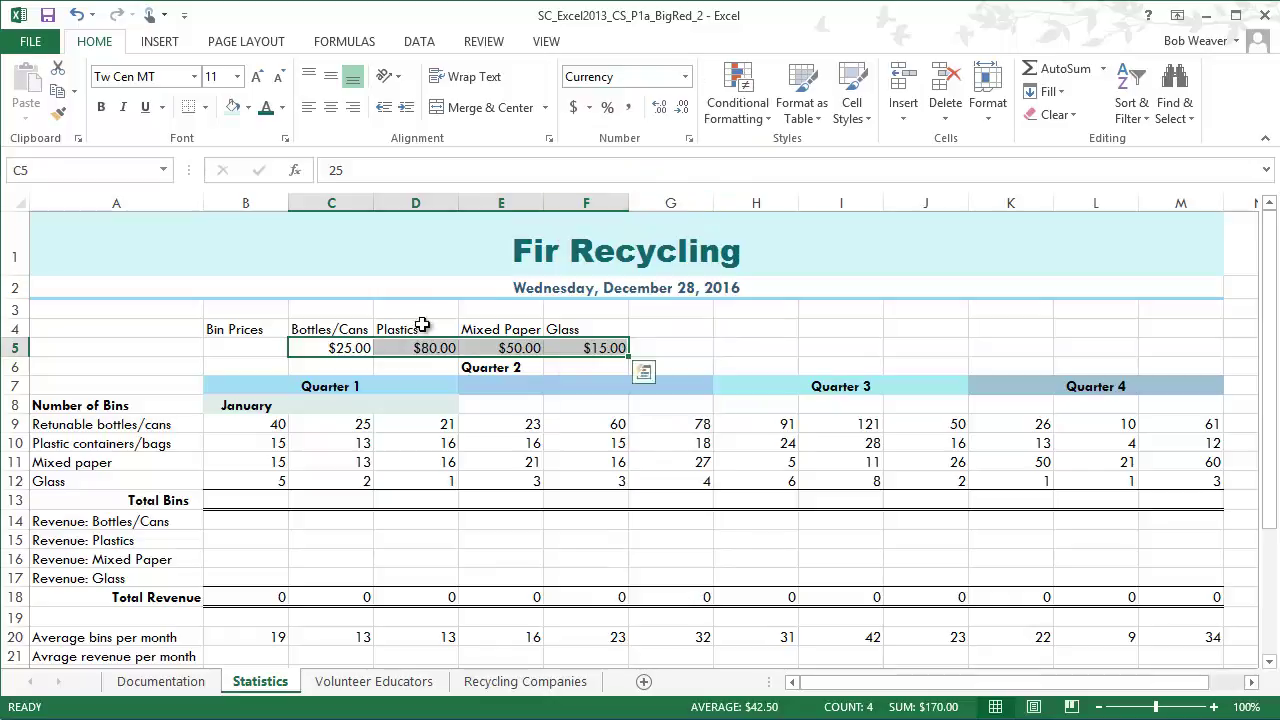
# Step: Highlight step 7 in the Word instructions
pyautogui.click(803, 339)
pyautogui.hotkey('alt', 'Tab')
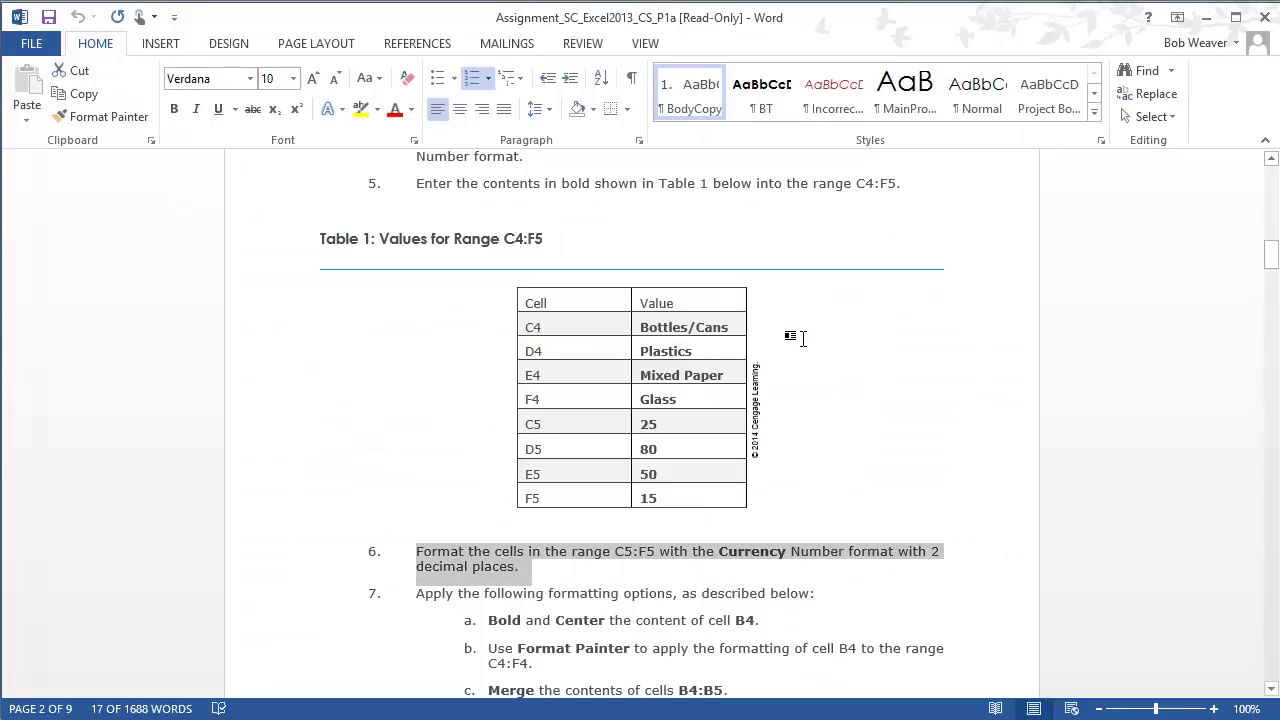
pyautogui.scroll(-3, 803, 339)
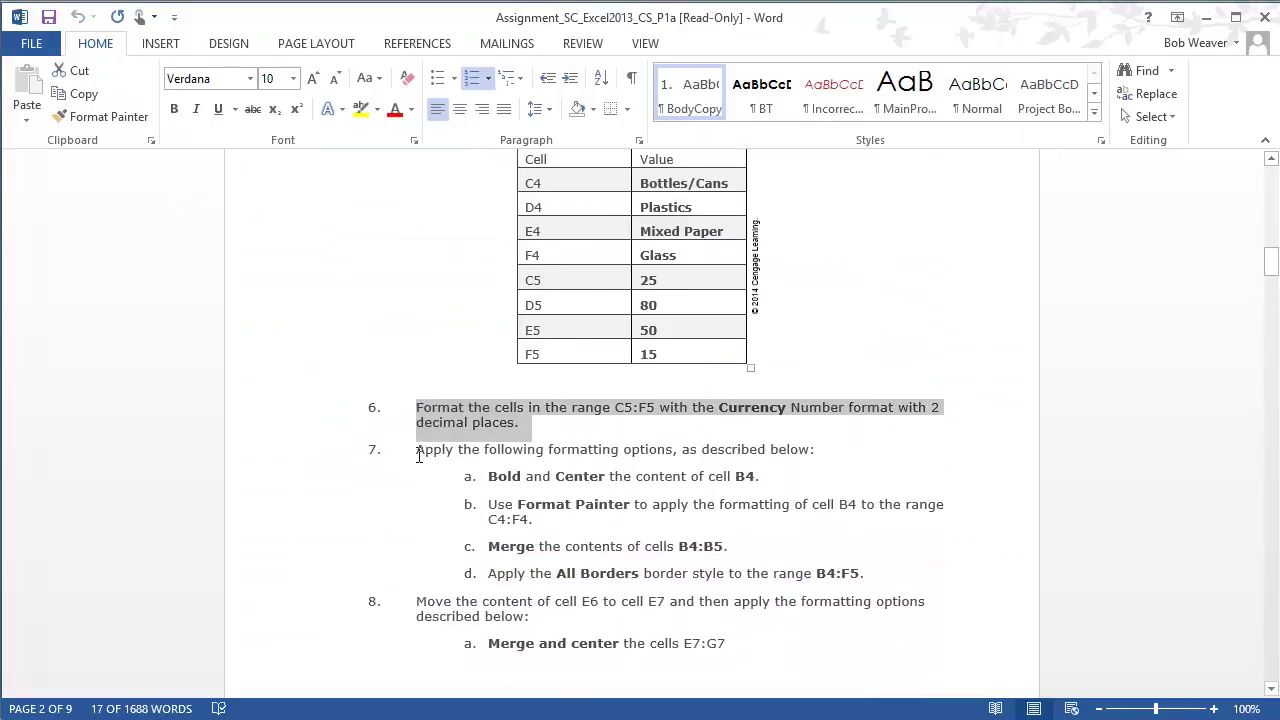
pyautogui.moveTo(416, 449); pyautogui.dragTo(898, 572)
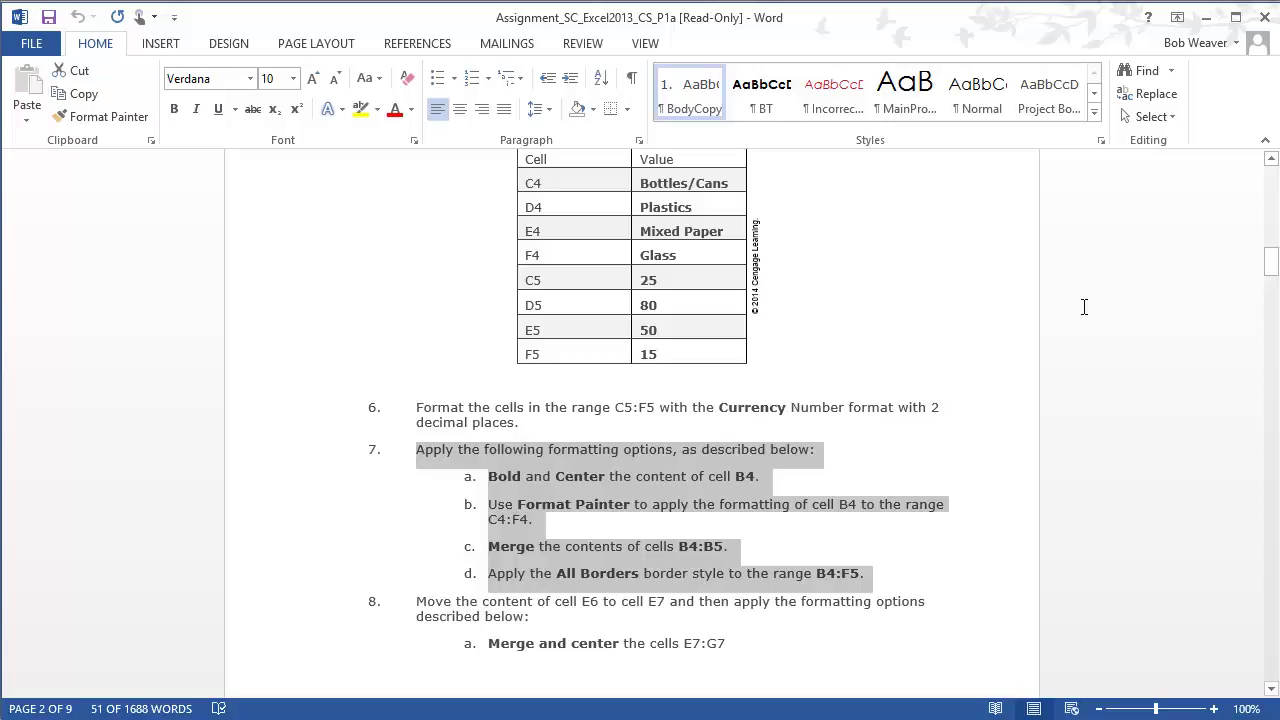
pyautogui.hotkey('alt', 'Tab')
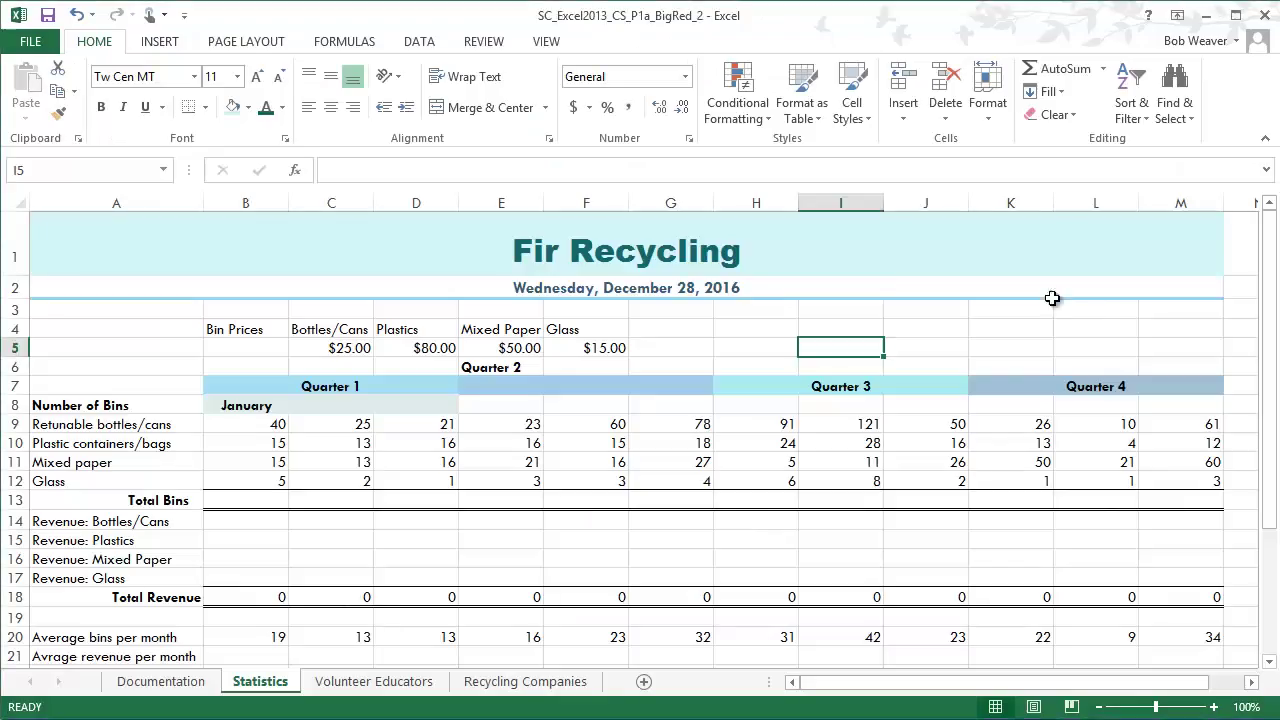
# Step: Make Bin Prices in B4 bold and centered, then pick up its formatting with Format Painter
pyautogui.click(238, 329)
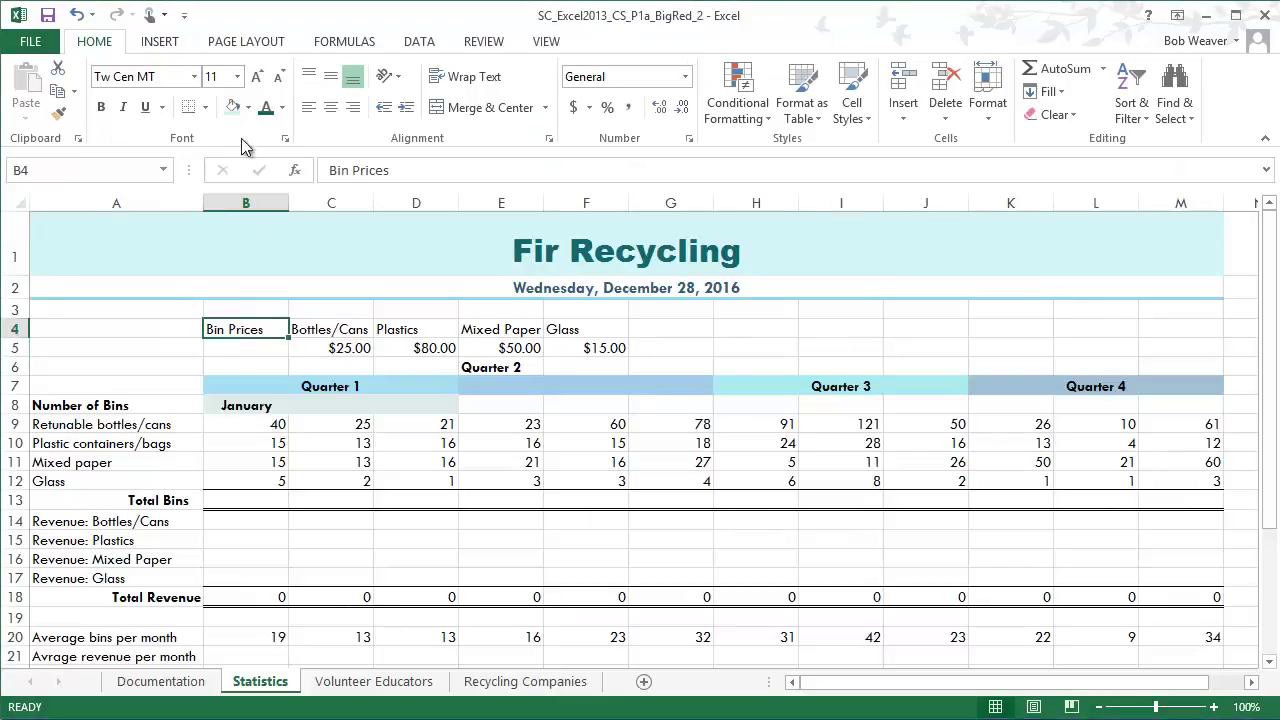
pyautogui.click(100, 107)
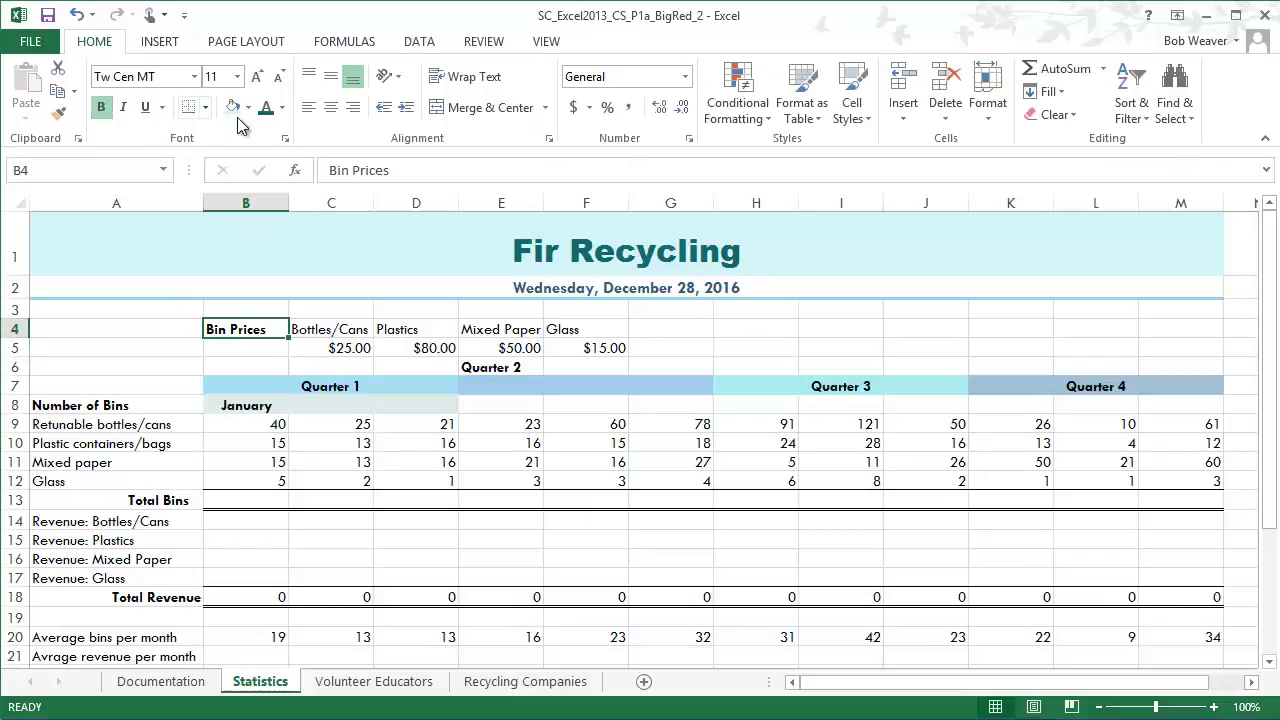
pyautogui.click(330, 108)
pyautogui.hotkey('alt', 'Tab')
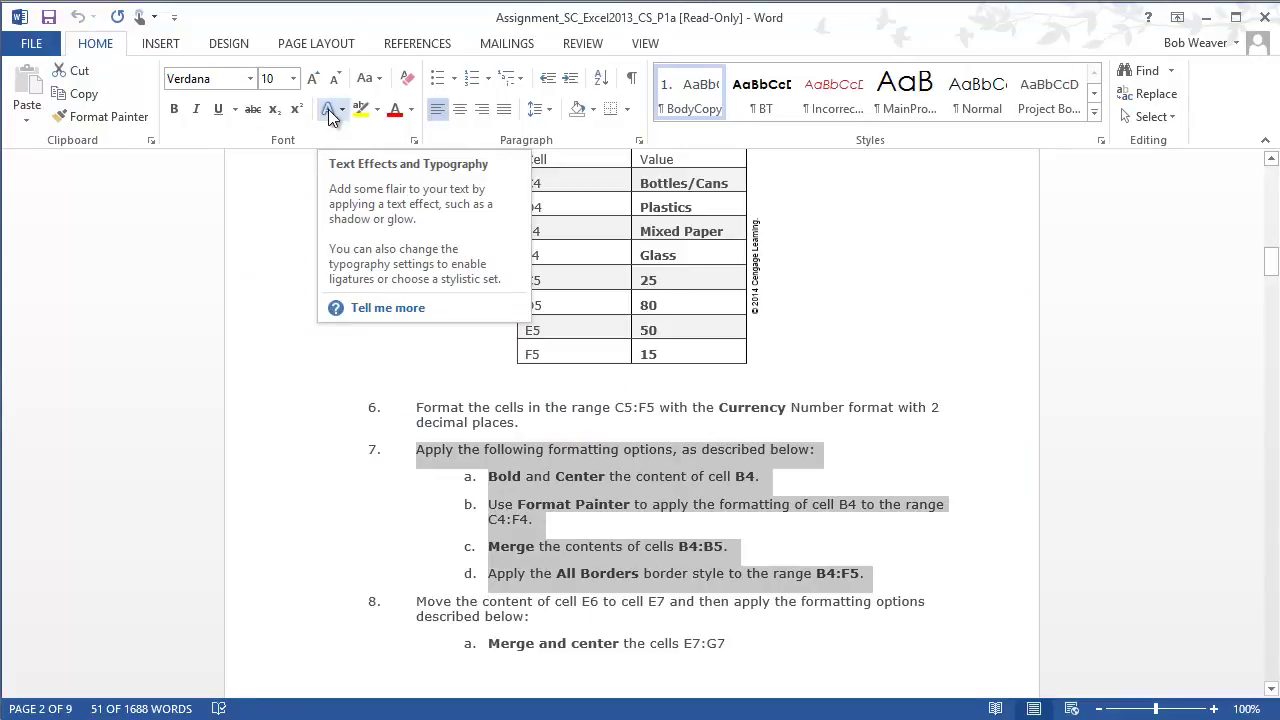
pyautogui.hotkey('alt', 'Tab')
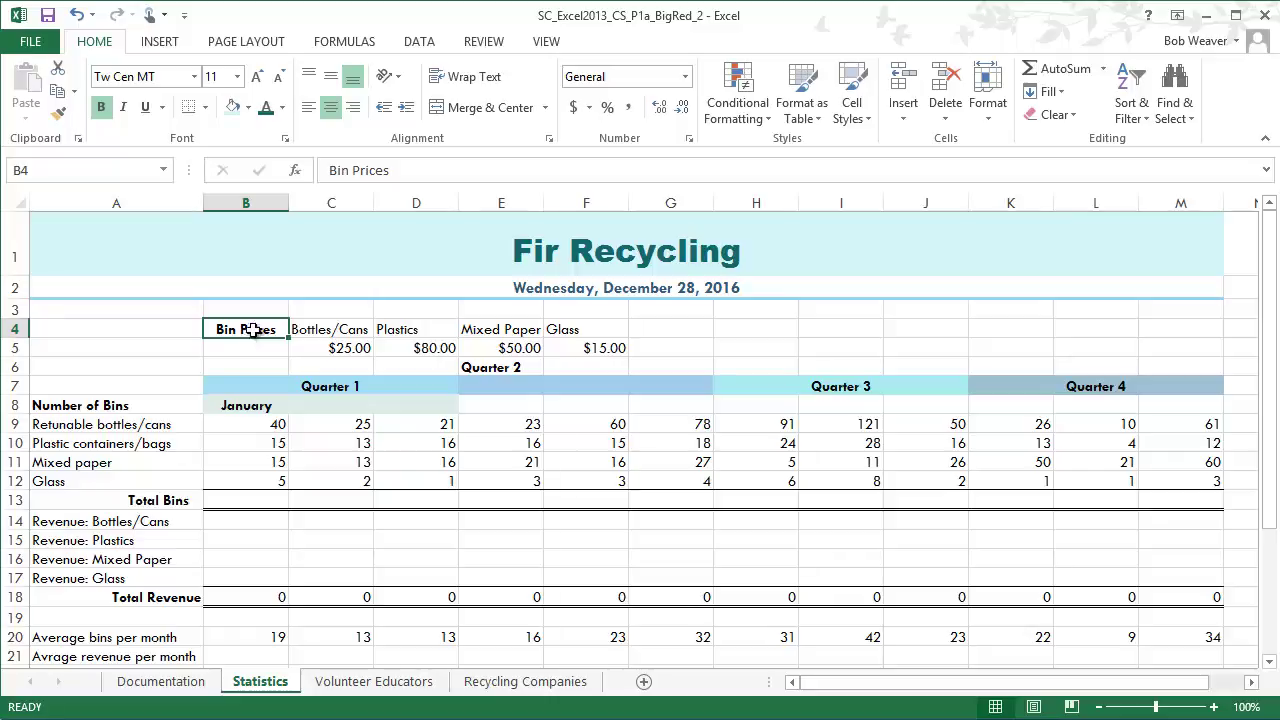
pyautogui.click(59, 118)
# Step: Copy B4's formatting onto the headings C4:F4 and check the instructions
pyautogui.moveTo(335, 330); pyautogui.dragTo(585, 330)
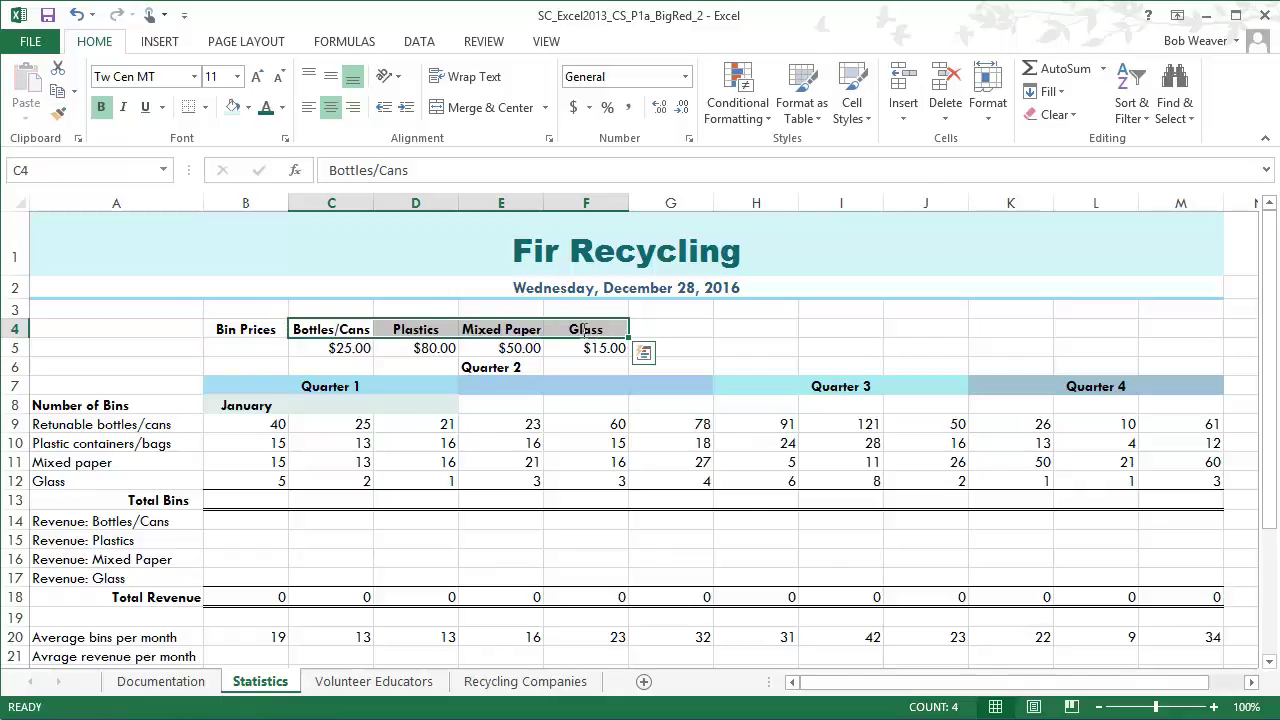
pyautogui.hotkey('alt', 'Tab')
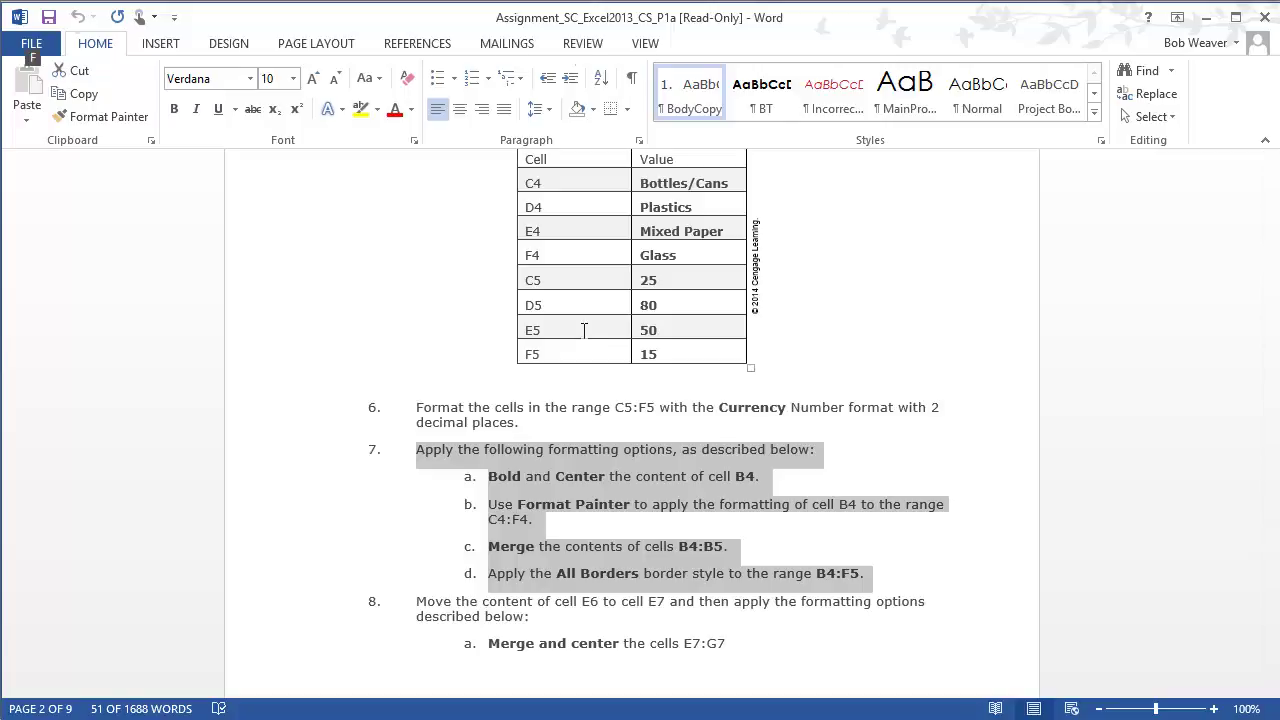
pyautogui.hotkey('alt', 'Tab')
pyautogui.hotkey('alt', 'Tab')
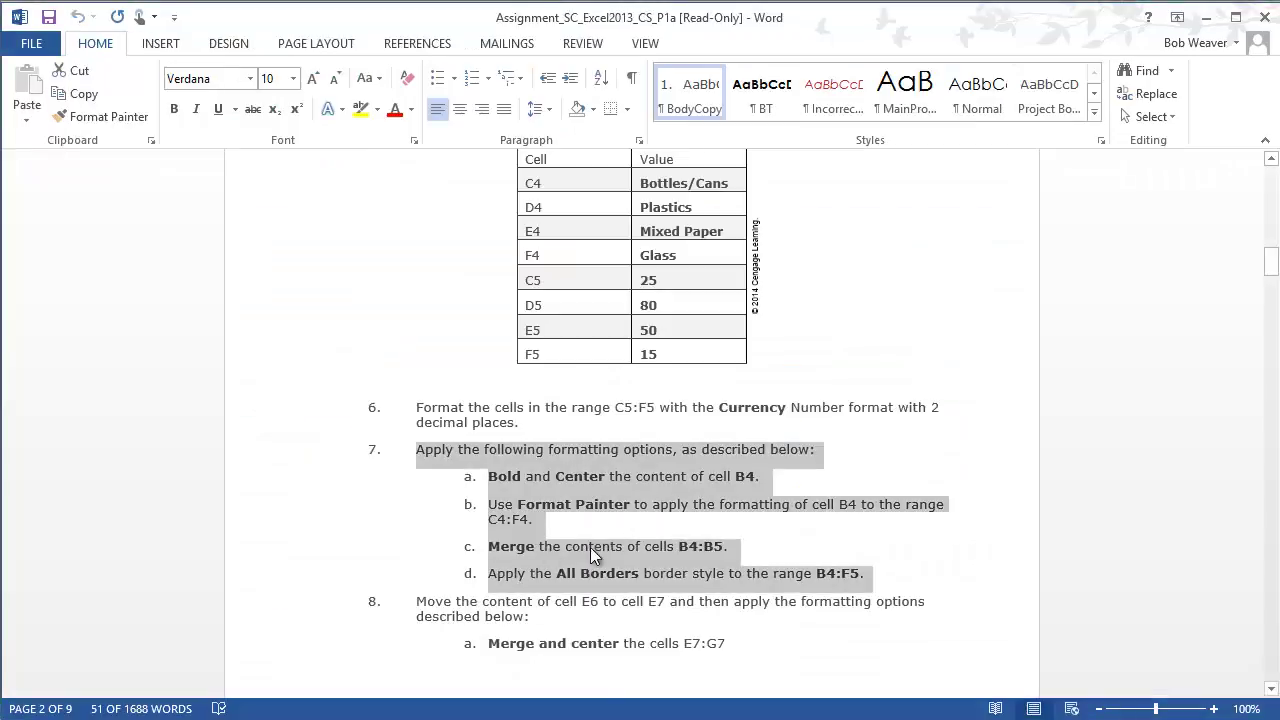
pyautogui.hotkey('alt', 'Tab')
# Step: Merge B4 and B5 into a single cell holding Bin Prices
pyautogui.moveTo(242, 329); pyautogui.dragTo(244, 348)
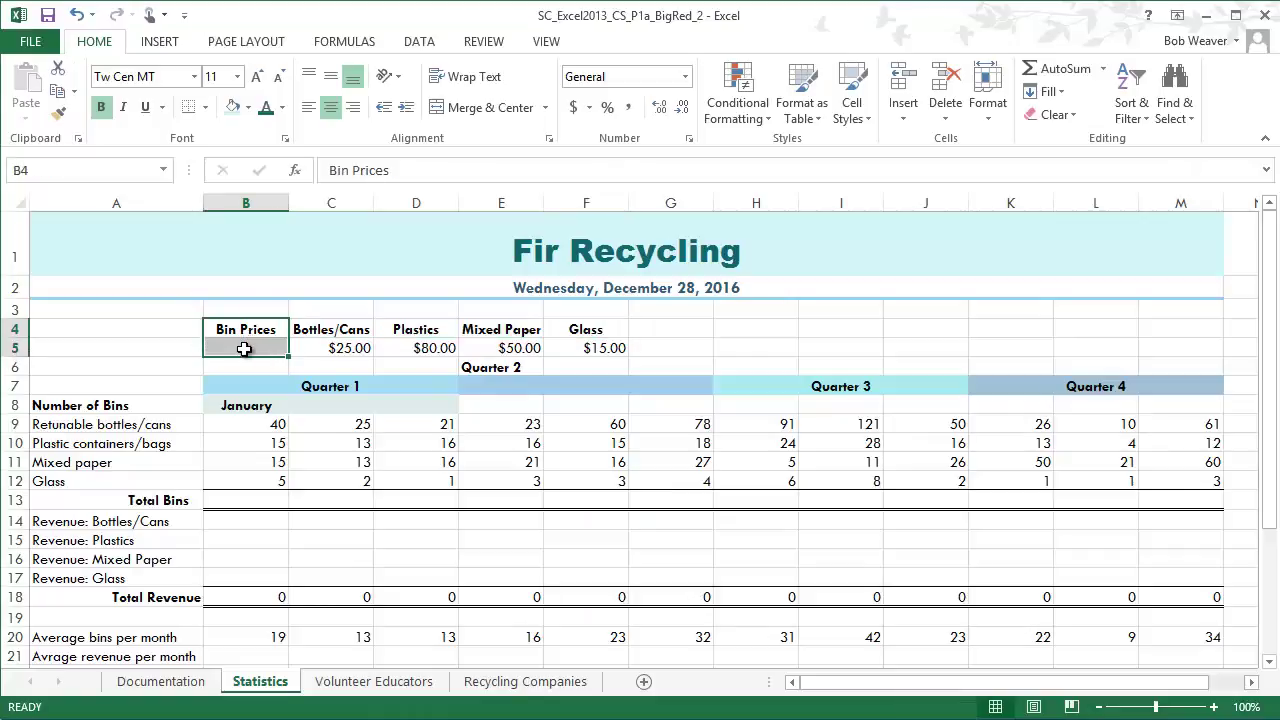
pyautogui.click(545, 108)
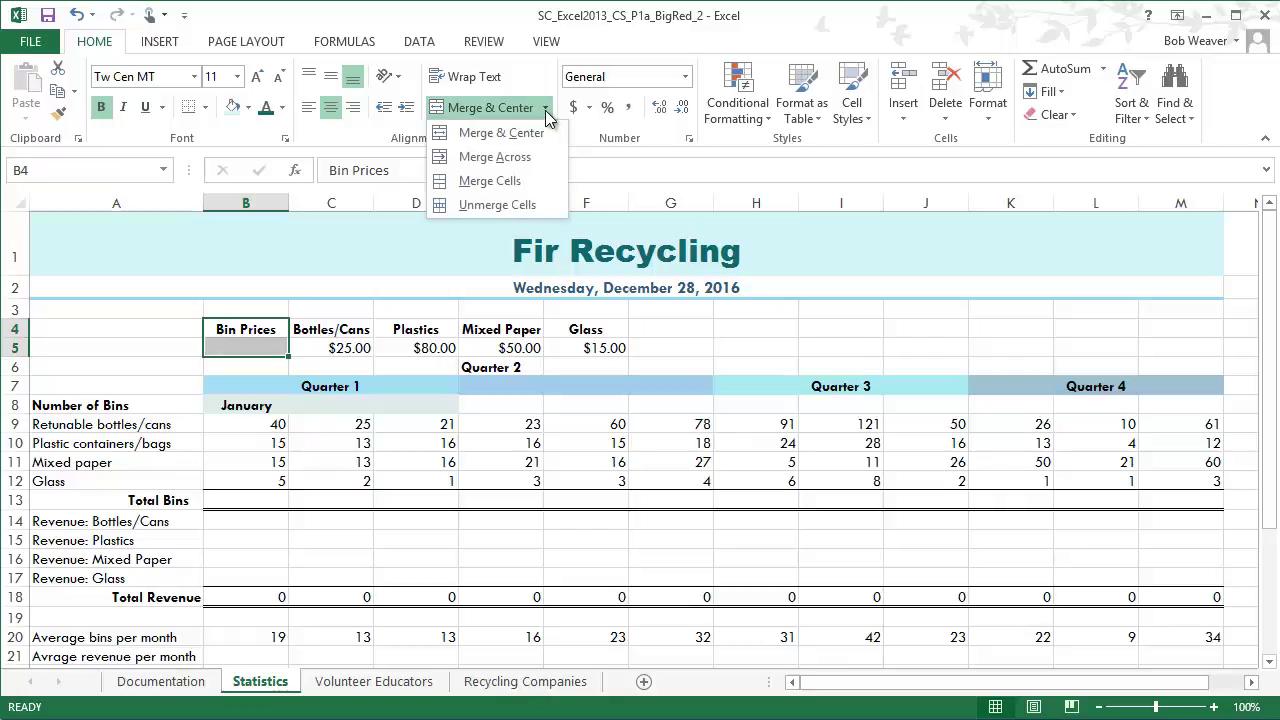
pyautogui.click(547, 108)
pyautogui.click(547, 108)
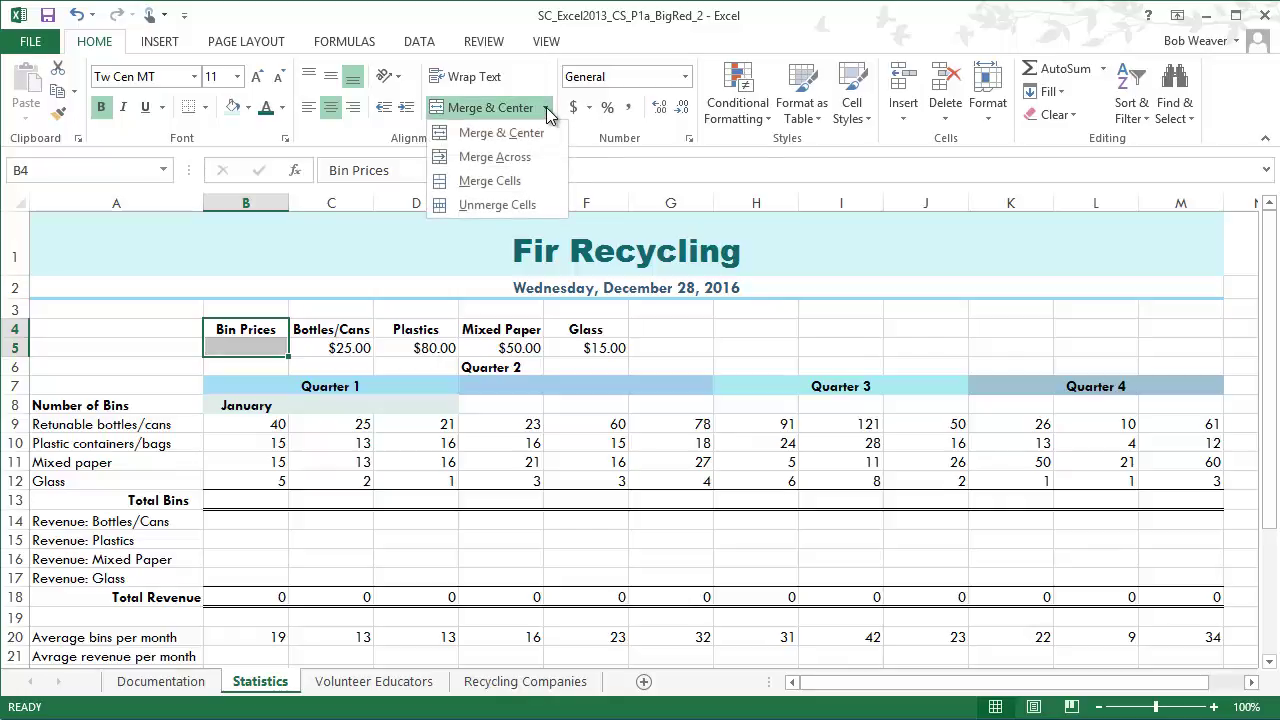
pyautogui.click(519, 181)
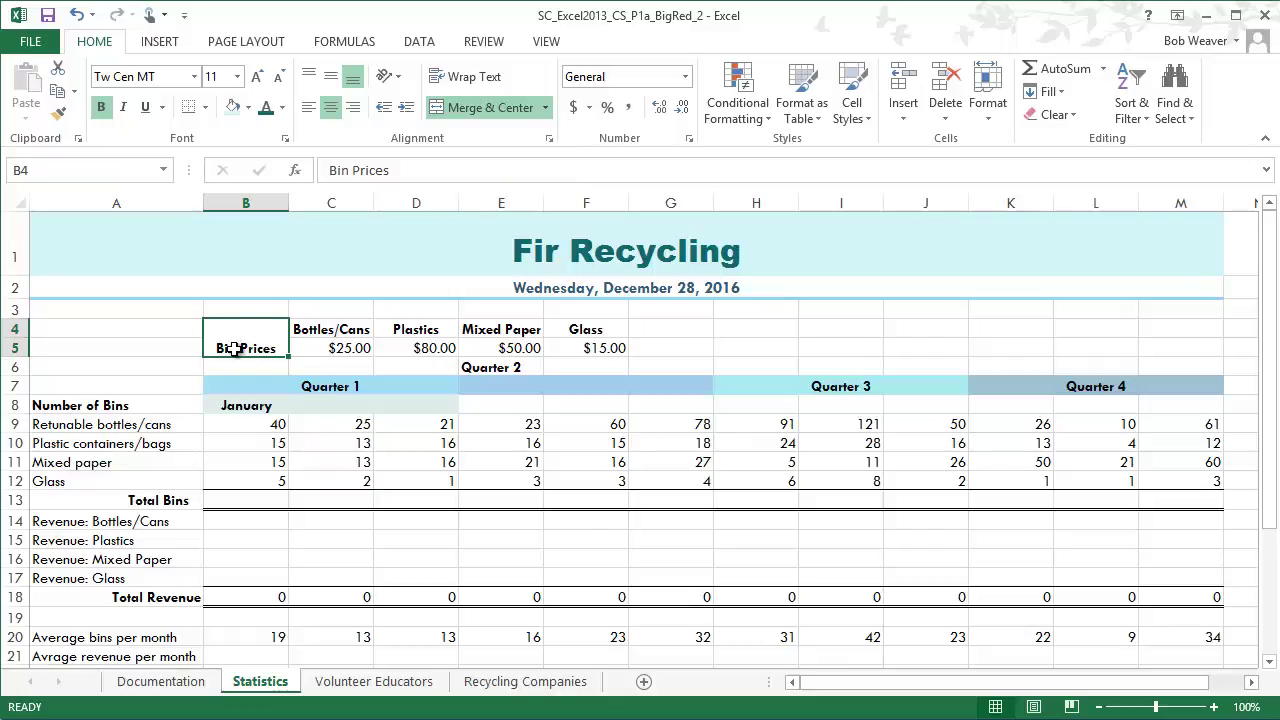
# Step: Highlight the All Borders instruction step in the Word document
pyautogui.hotkey('alt', 'Tab')
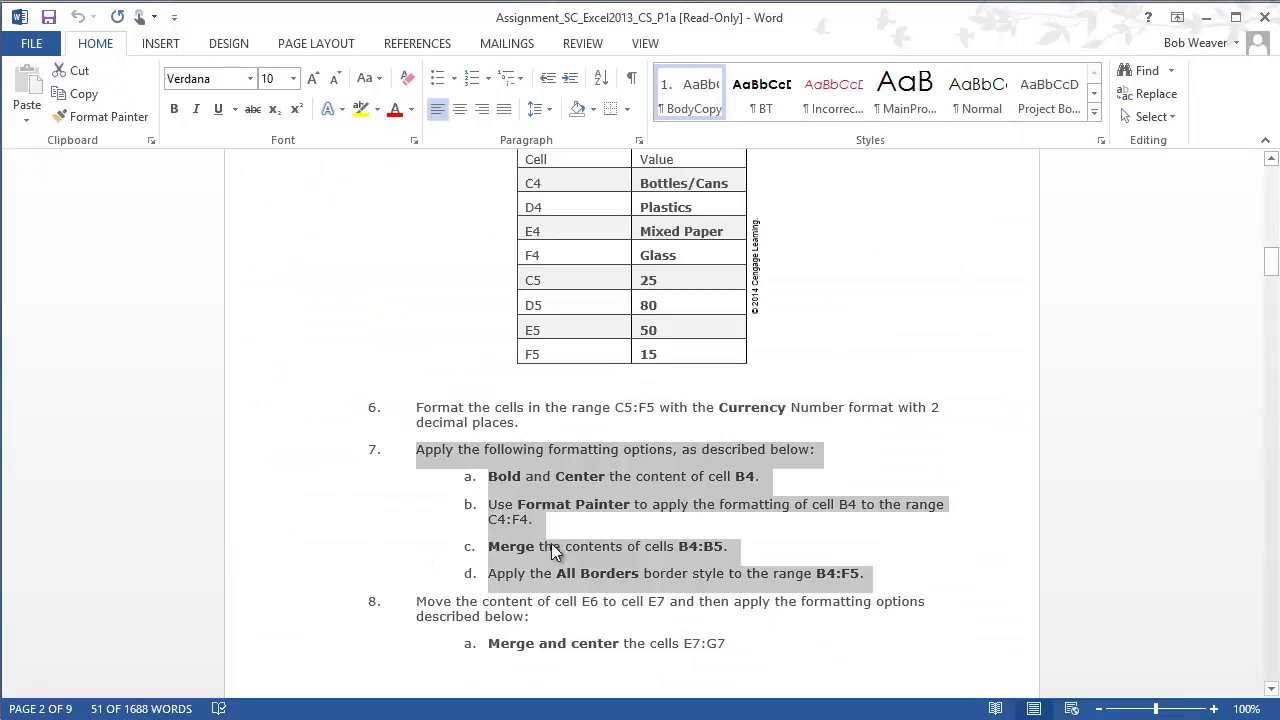
pyautogui.click(535, 577)
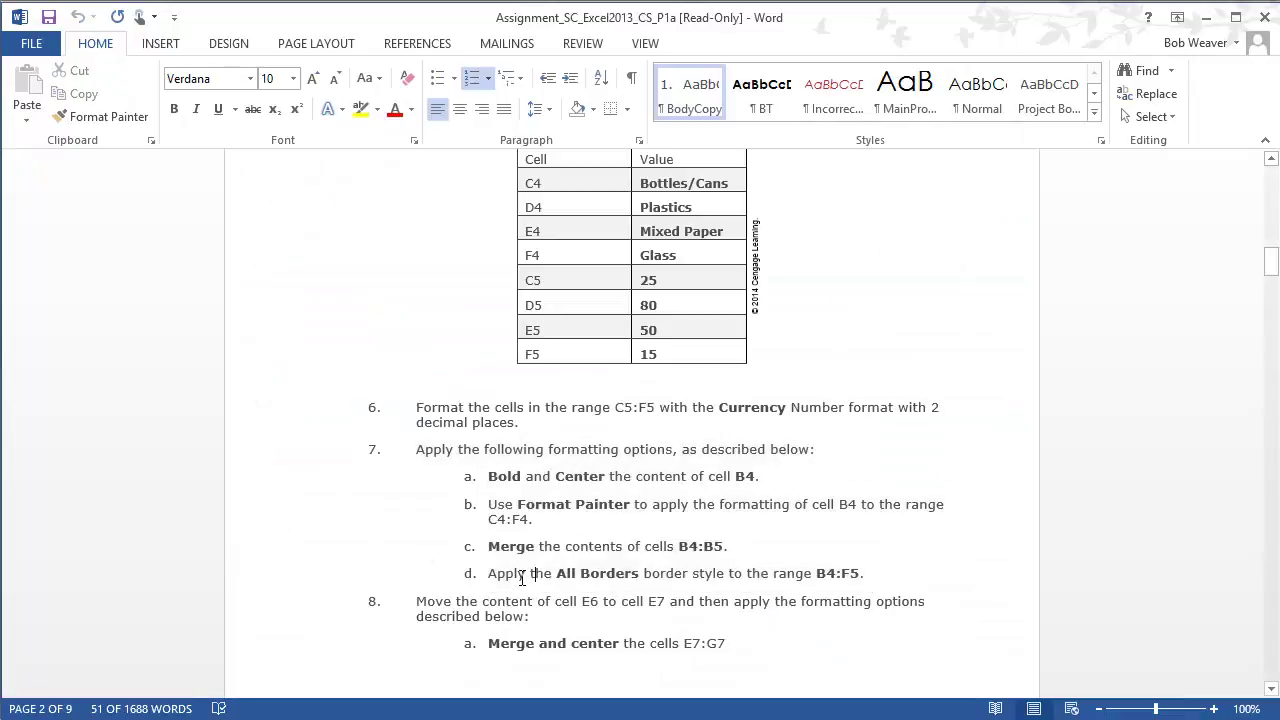
pyautogui.moveTo(521, 577); pyautogui.dragTo(860, 578)
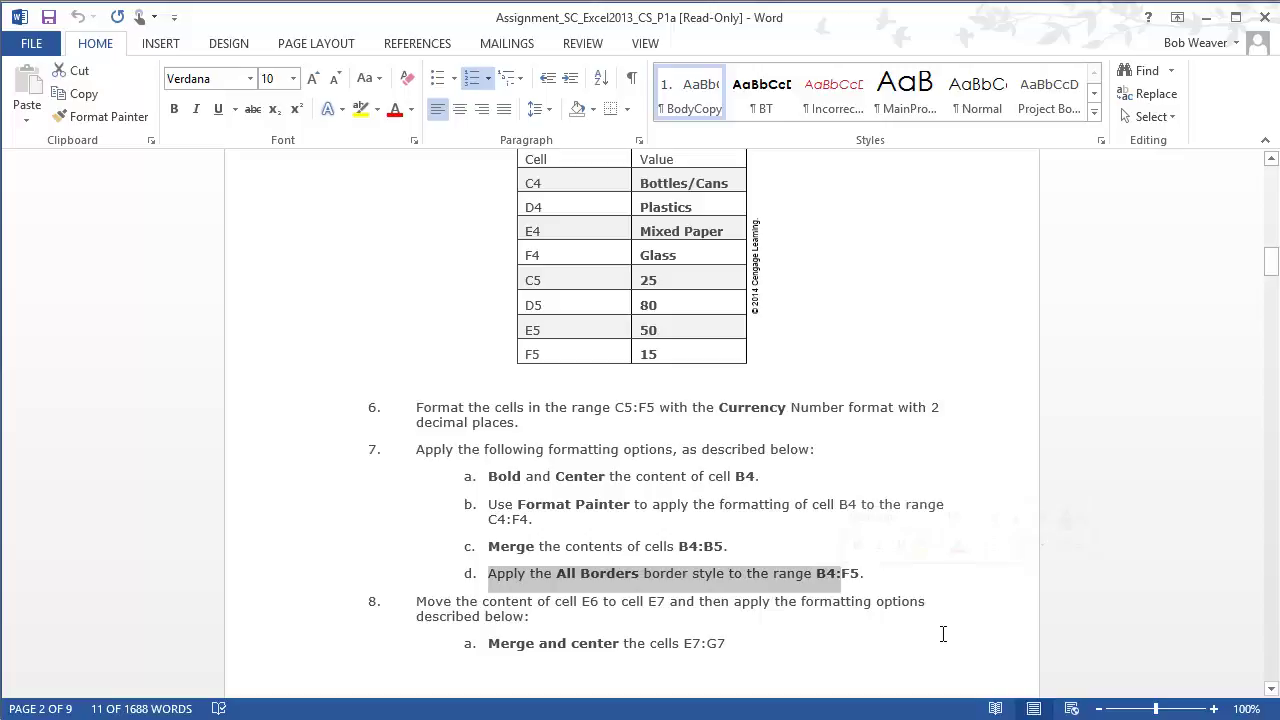
pyautogui.hotkey('alt', 'Tab')
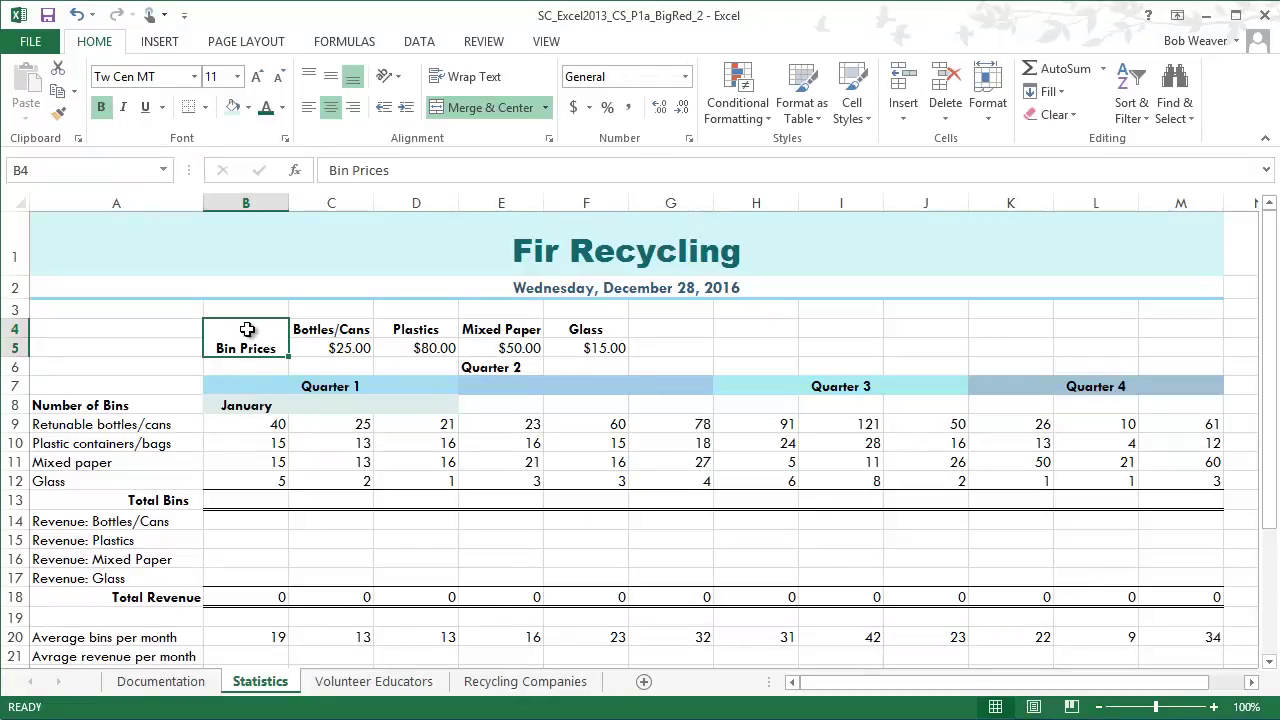
# Step: Apply All Borders to B4:F5, then return to the Word instructions
pyautogui.moveTo(249, 330); pyautogui.dragTo(579, 335)
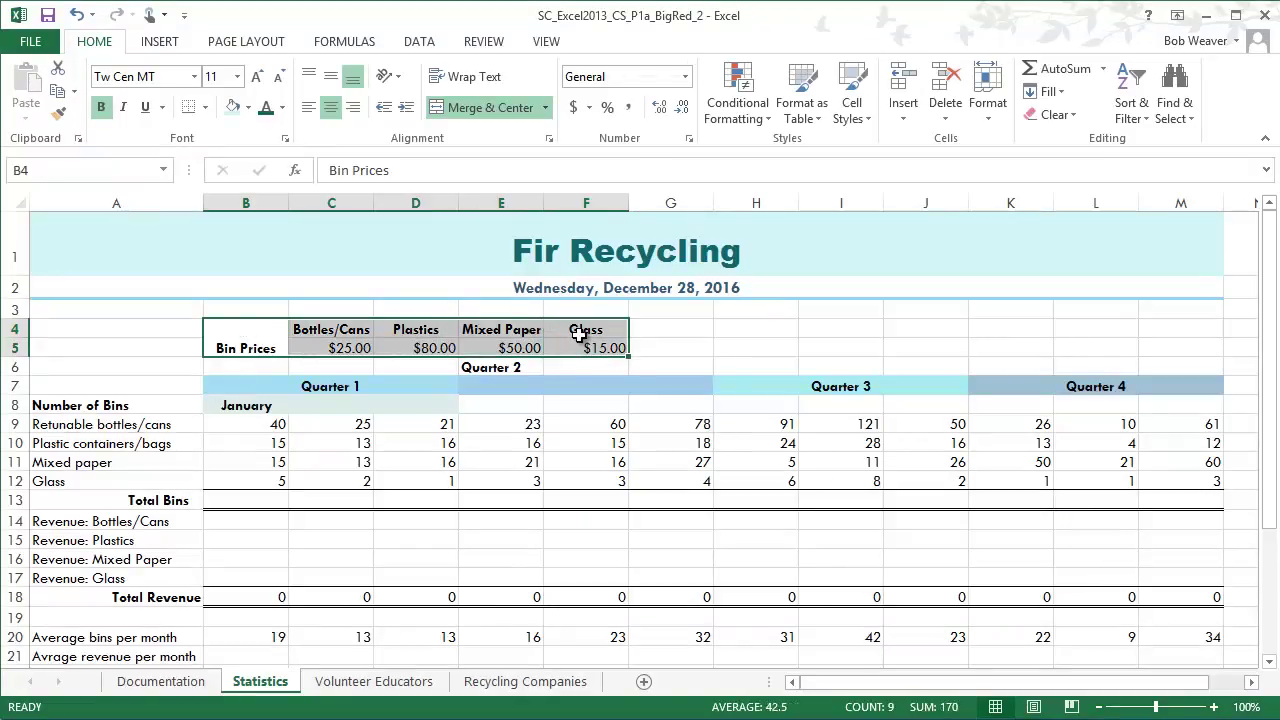
pyautogui.click(205, 107)
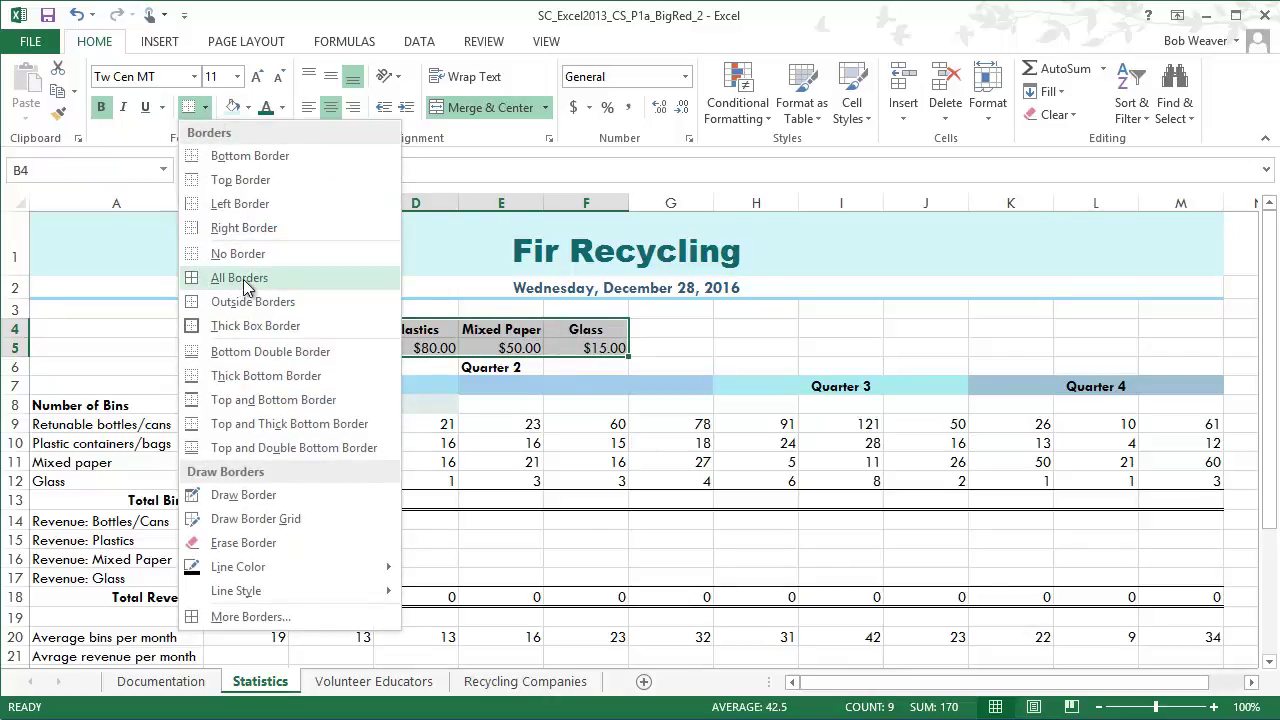
pyautogui.click(247, 287)
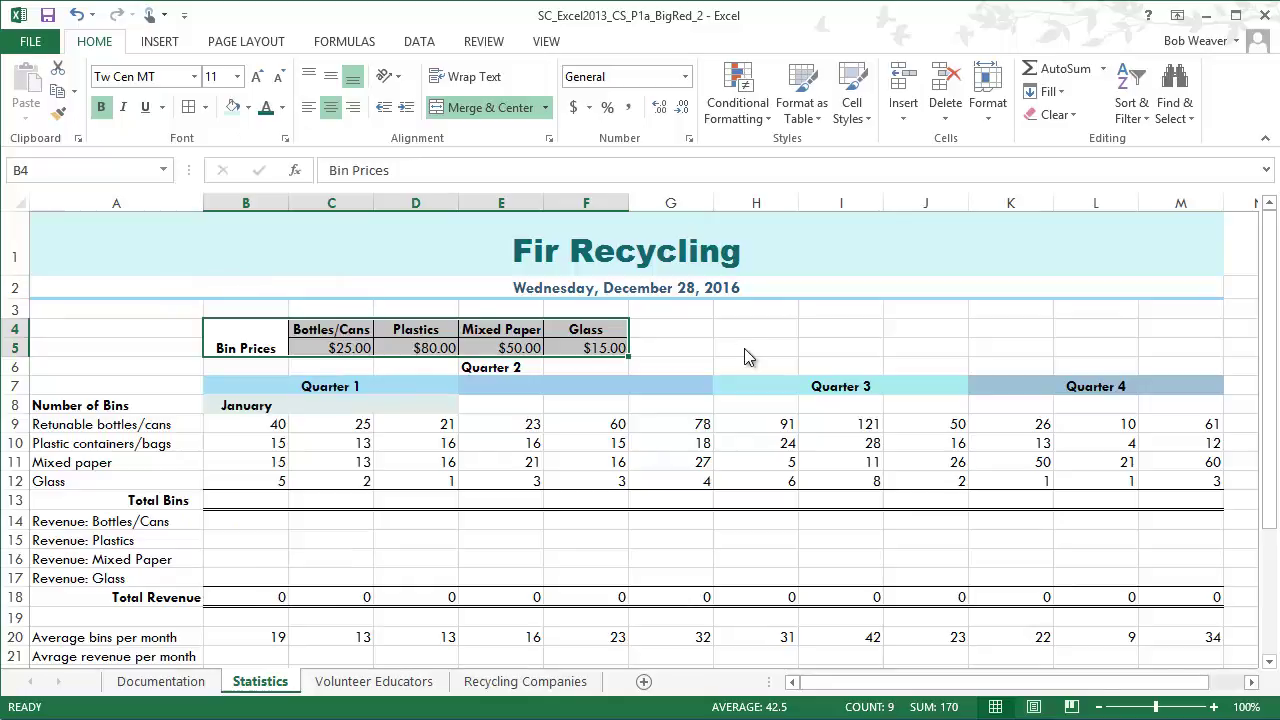
pyautogui.hotkey('alt', 'Tab')
pyautogui.click(663, 623)
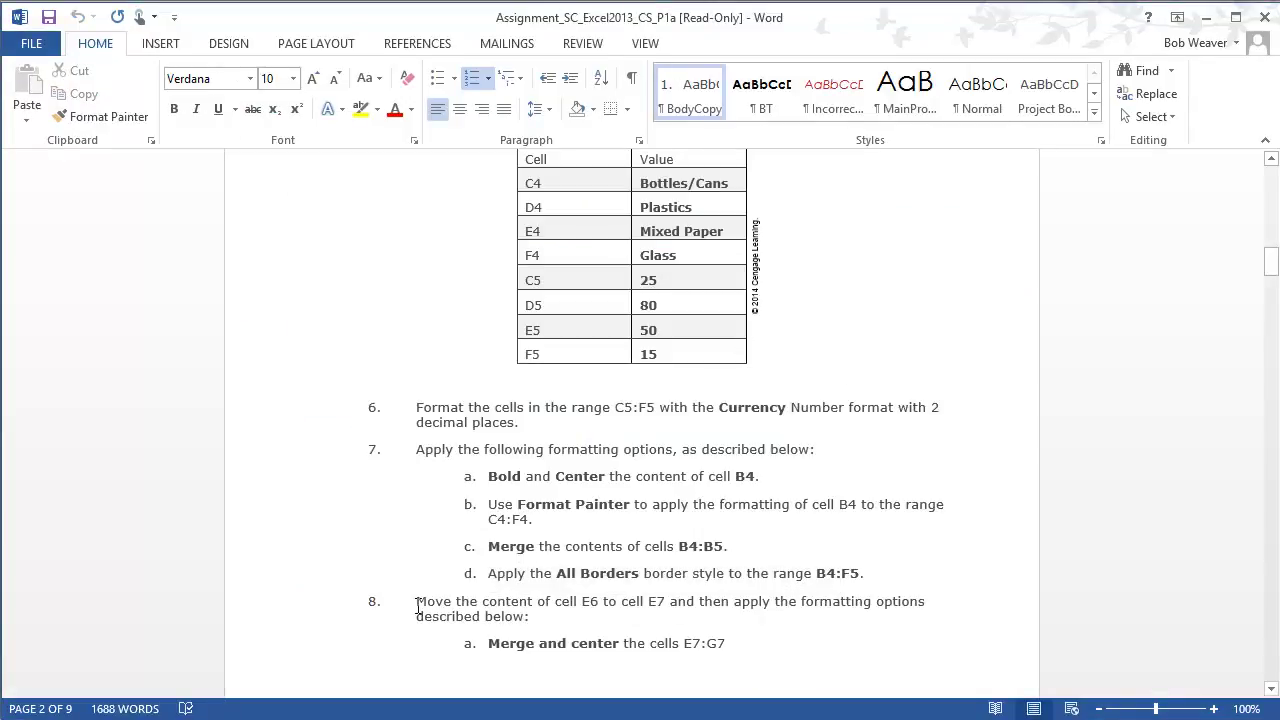
# Step: Scroll the Word instructions down and mark step 8
pyautogui.scroll(-3, 425, 592)
pyautogui.scroll(-3, 447, 558)
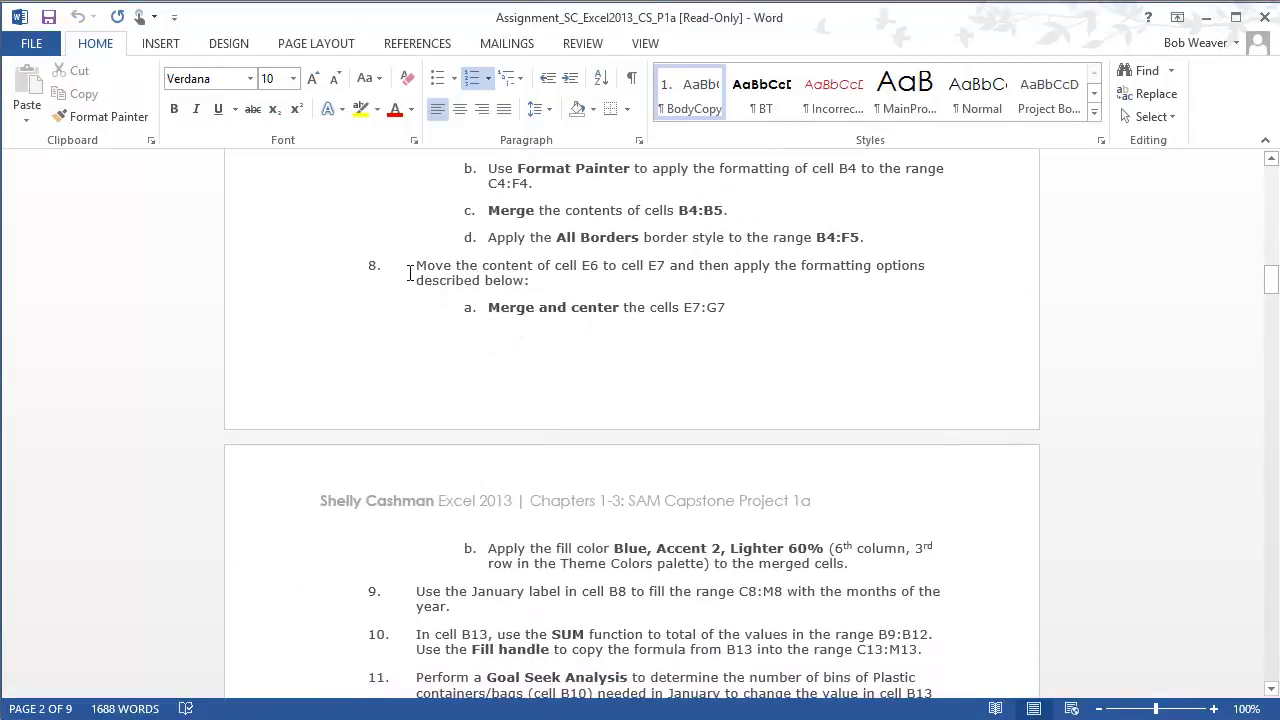
pyautogui.moveTo(410, 268); pyautogui.dragTo(903, 565)
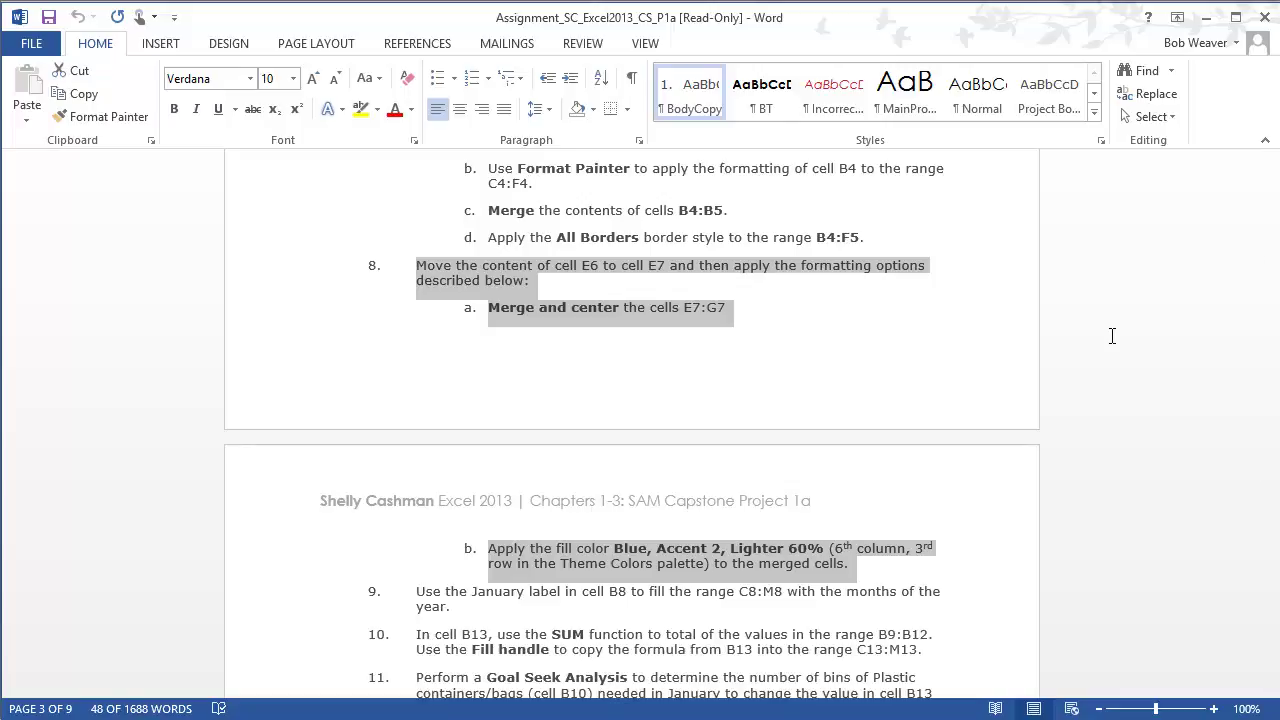
# Step: Move the Quarter 2 label from E6 down into E7
pyautogui.hotkey('alt', 'Tab')
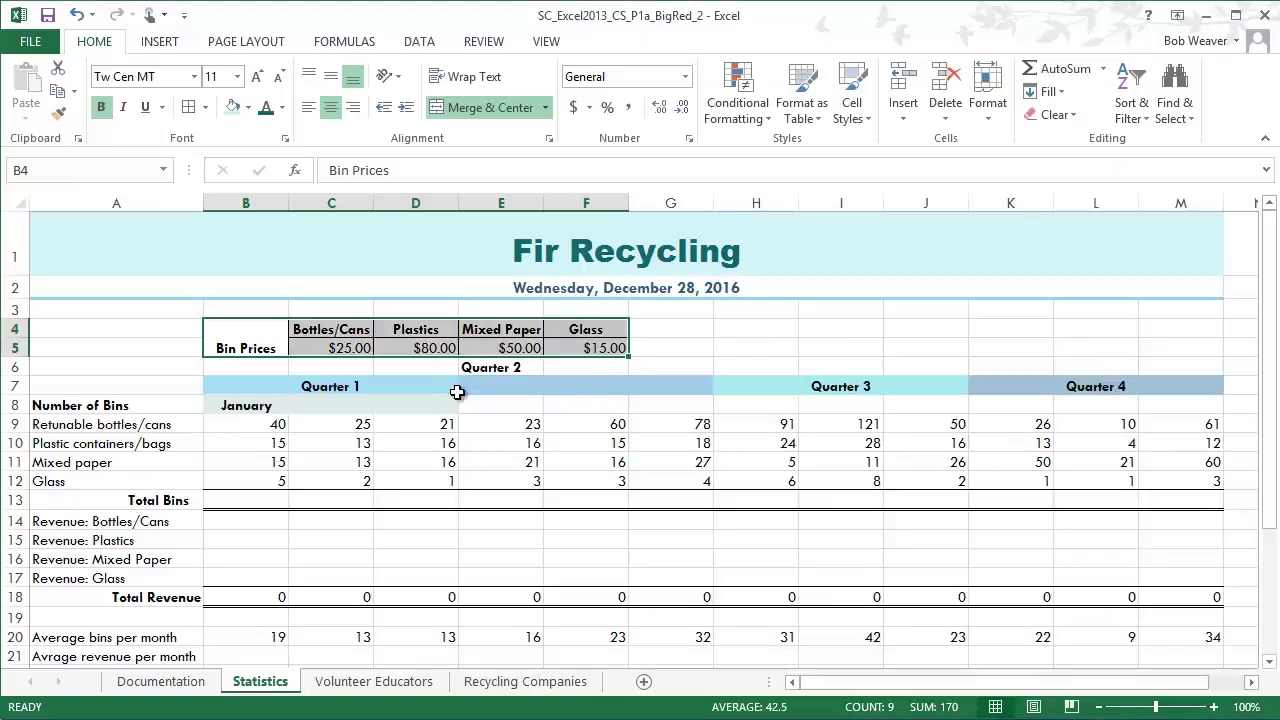
pyautogui.click(492, 370)
pyautogui.moveTo(494, 380); pyautogui.dragTo(487, 403)
pyautogui.hotkey('alt', 'Tab')
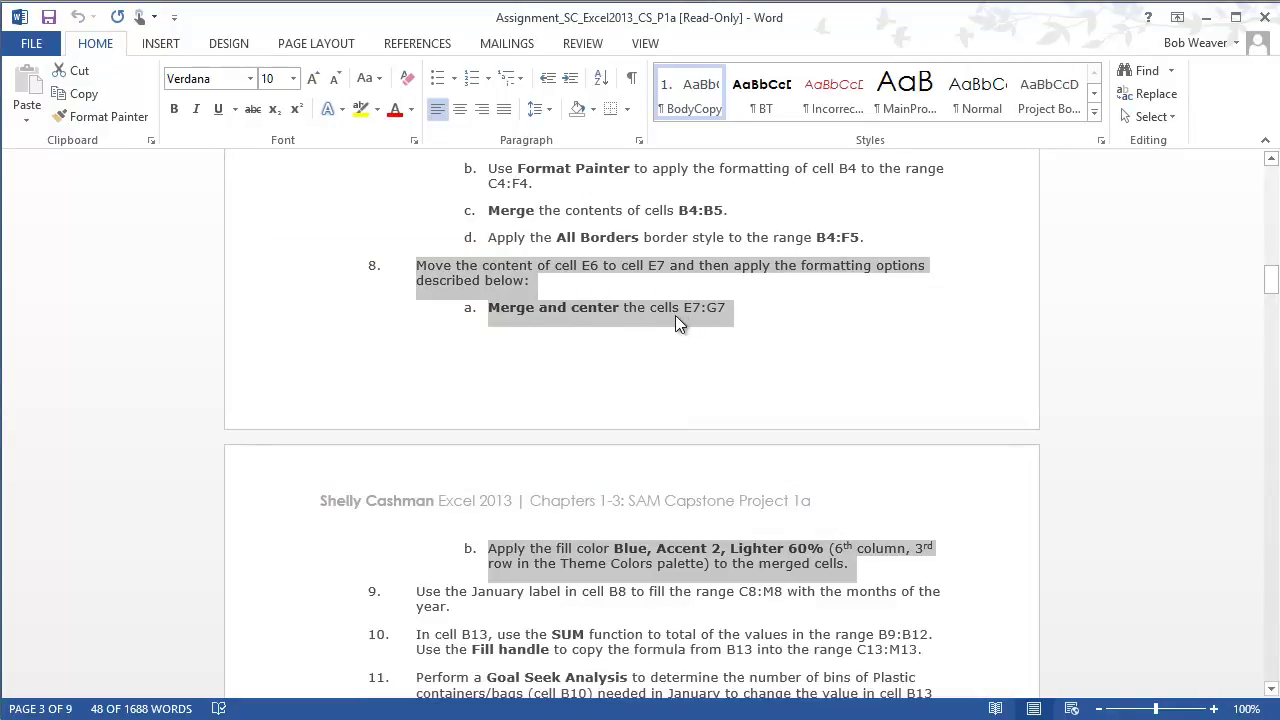
pyautogui.hotkey('alt', 'Tab')
# Step: Merge and center Quarter 2 across E7:G7
pyautogui.moveTo(495, 389); pyautogui.dragTo(656, 389)
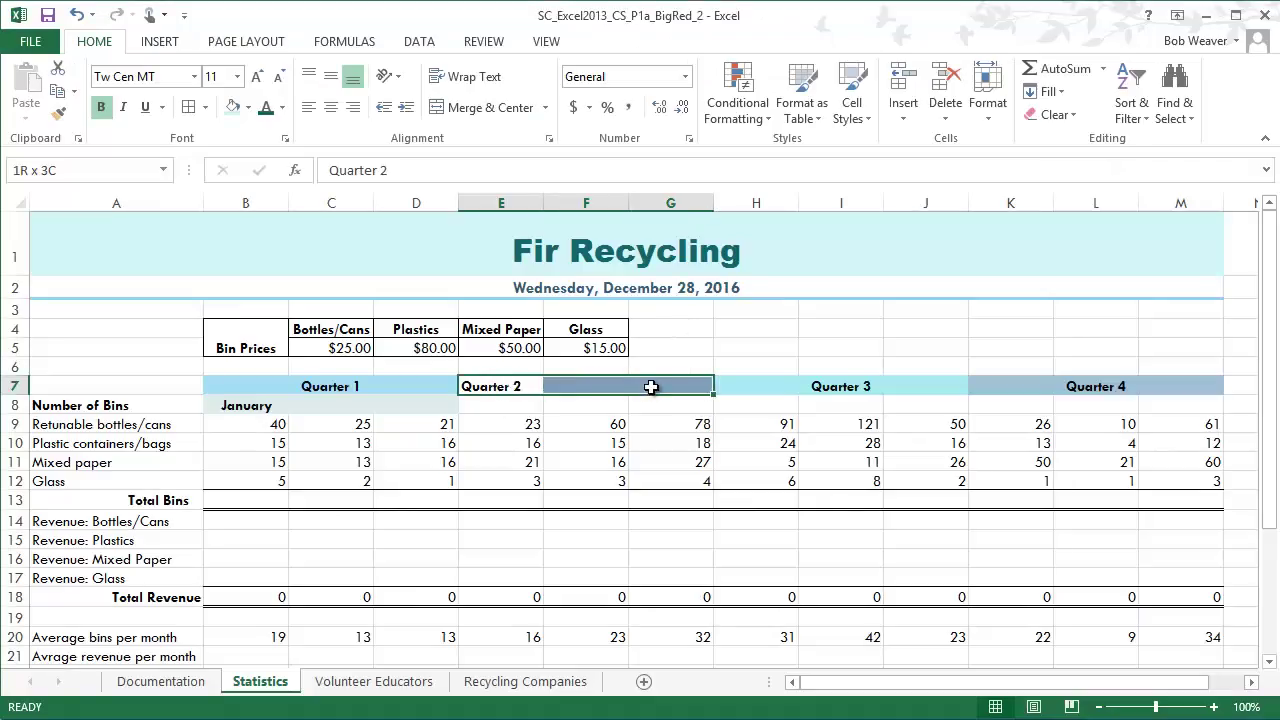
pyautogui.click(486, 109)
pyautogui.hotkey('alt', 'Tab')
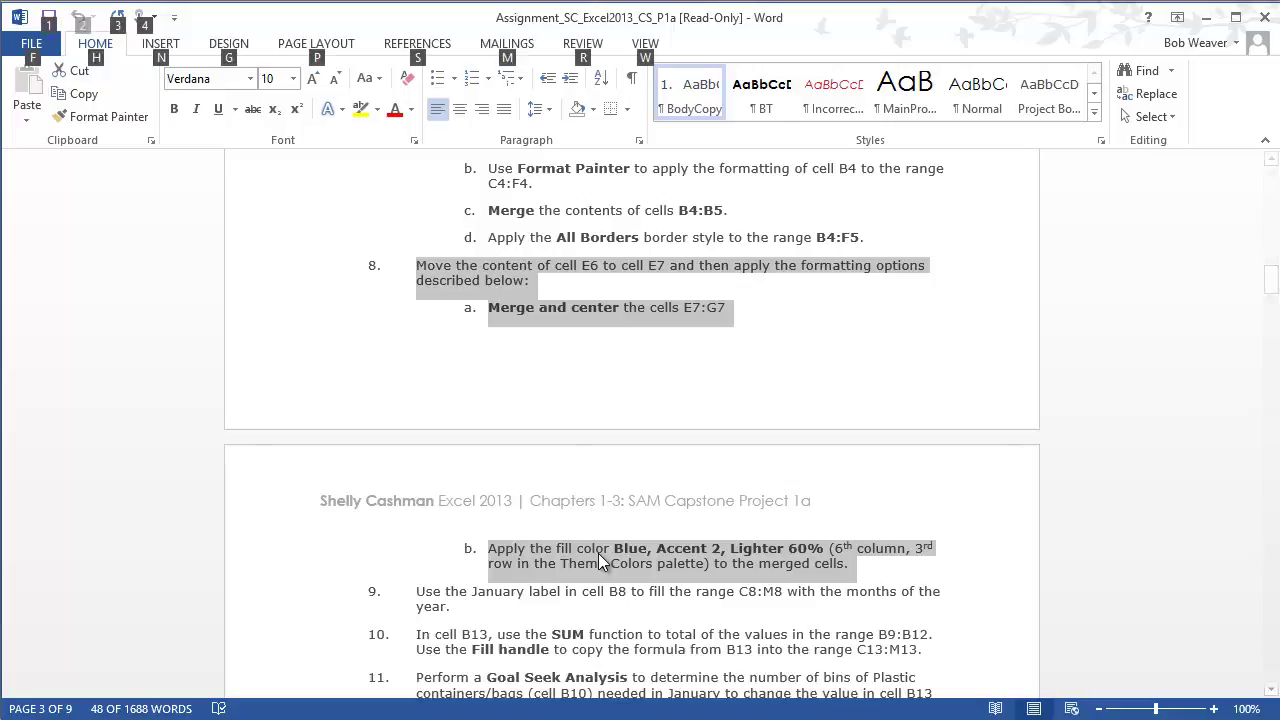
pyautogui.hotkey('alt', 'Tab')
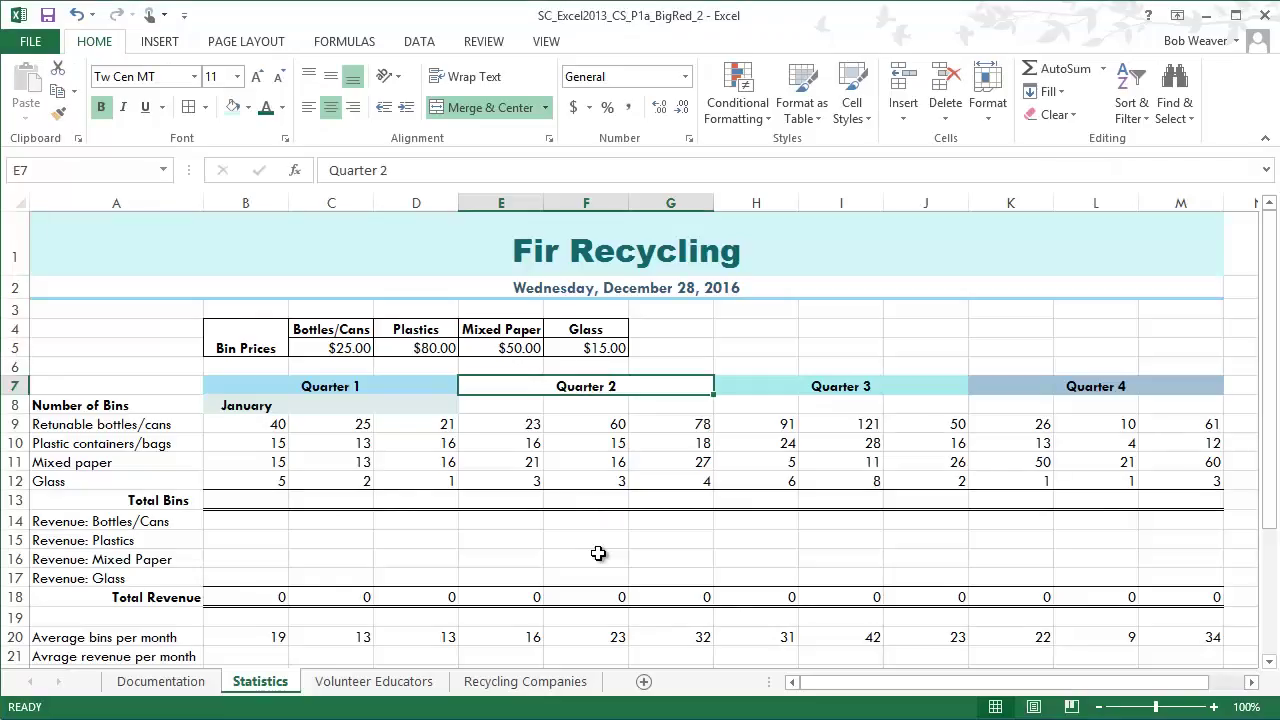
# Step: Fill the merged Quarter 2 cell with Blue, Accent 2, Lighter 60%
pyautogui.click(247, 108)
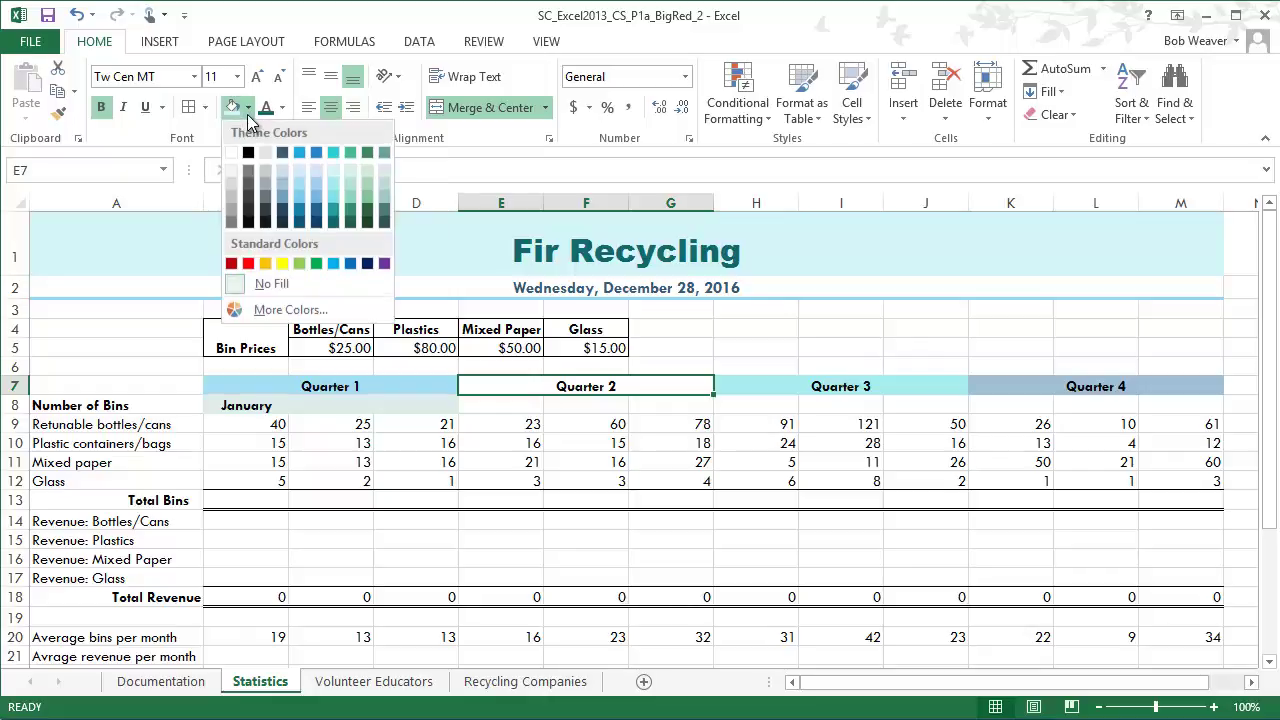
pyautogui.click(317, 188)
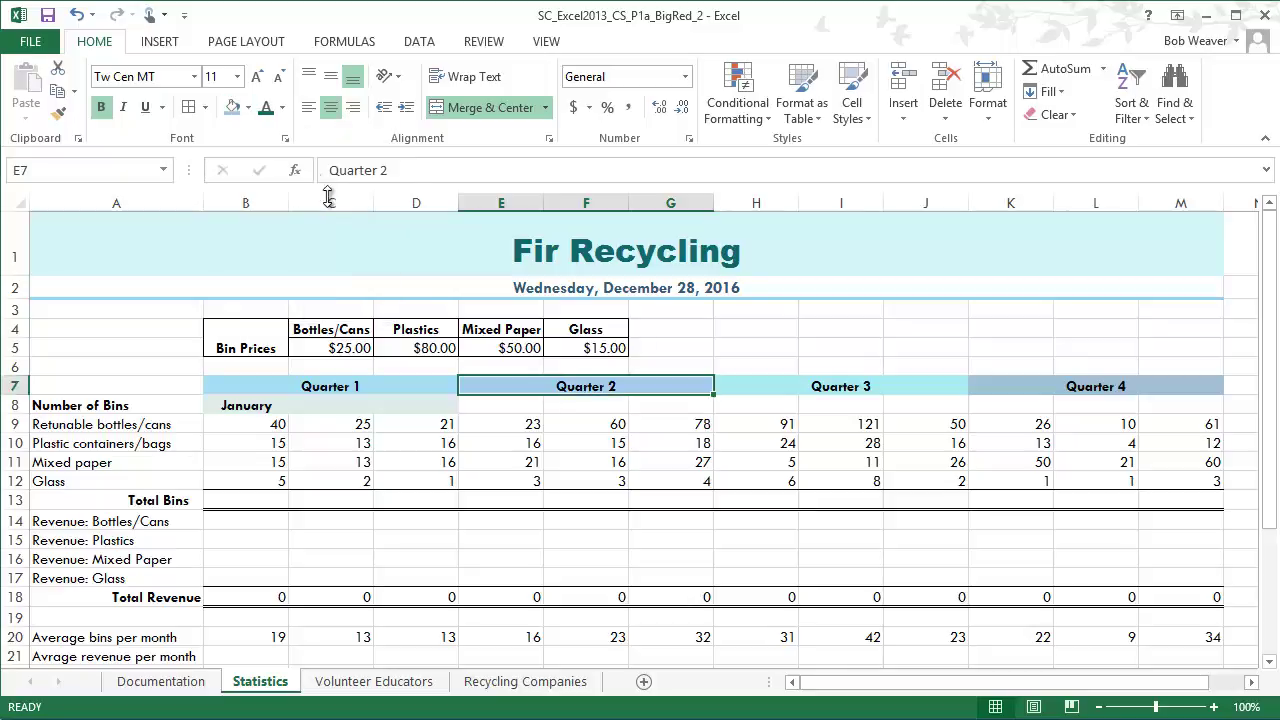
pyautogui.click(791, 556)
pyautogui.hotkey('alt', 'Tab')
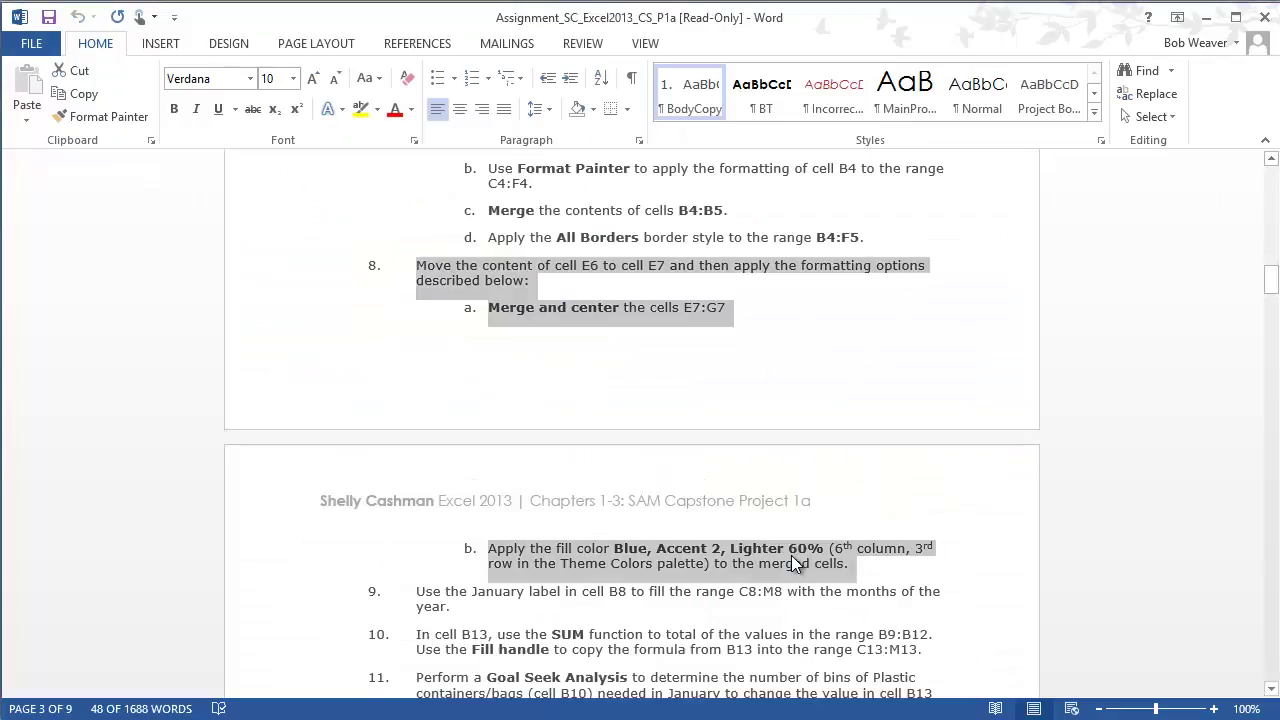
# Step: Mark step 9, then extend B8's January label to M8, giving February through December
pyautogui.scroll(-2, 788, 557)
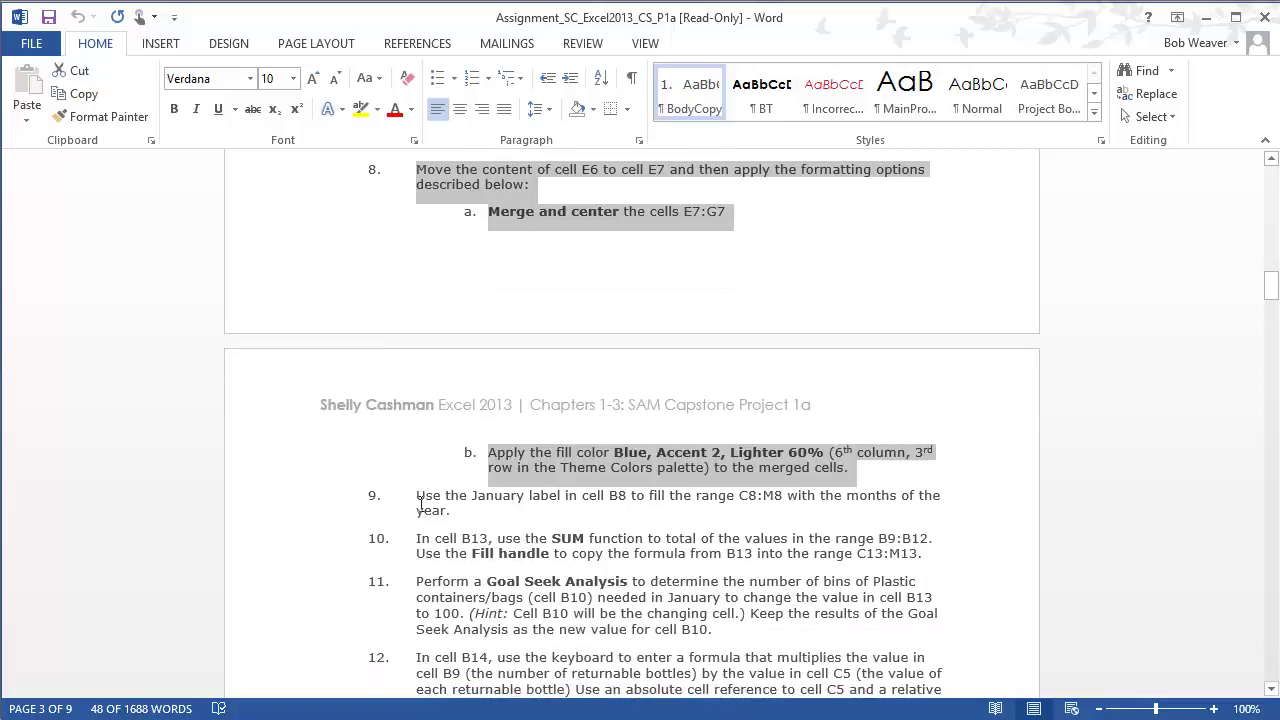
pyautogui.tripleClick(473, 518)
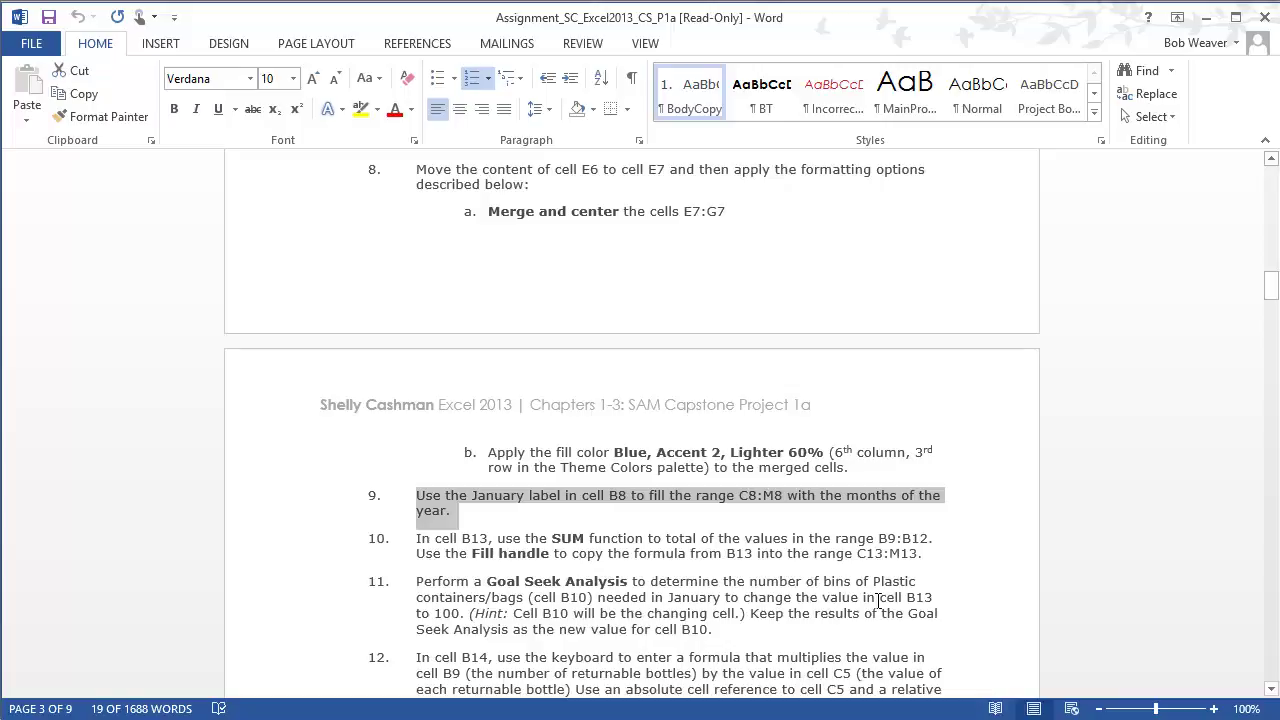
pyautogui.hotkey('alt', 'Tab')
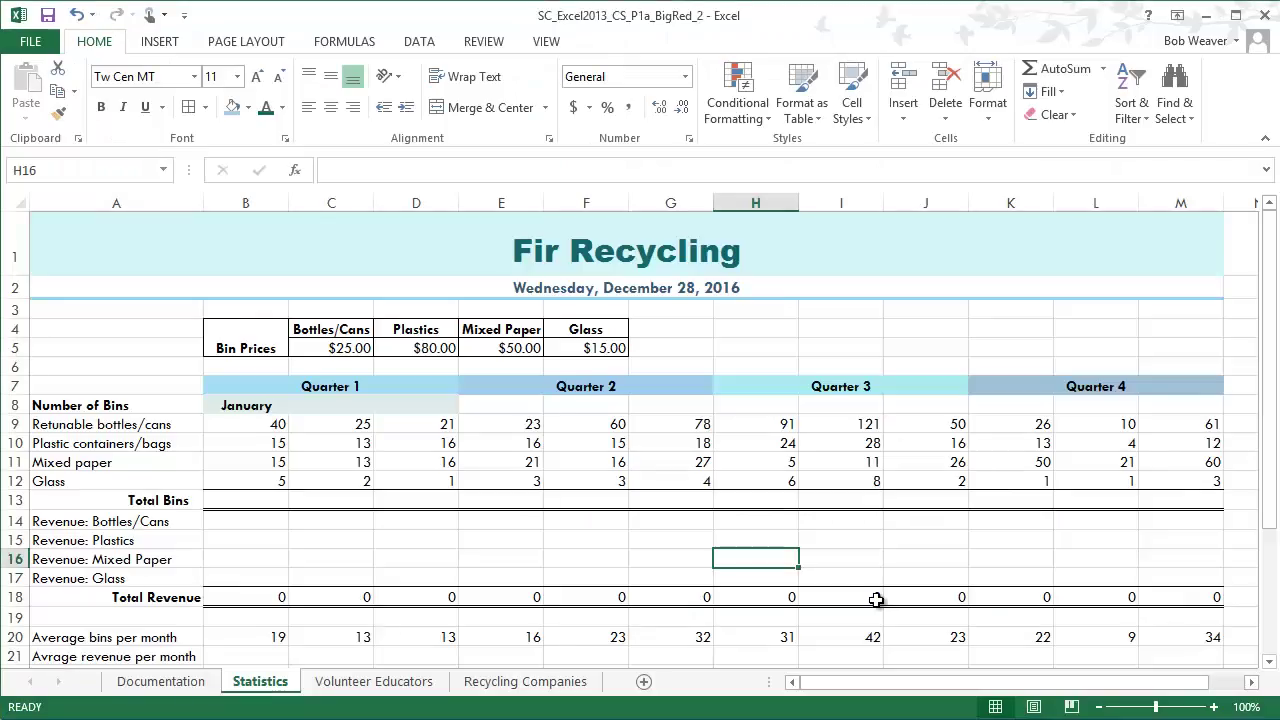
pyautogui.click(245, 405)
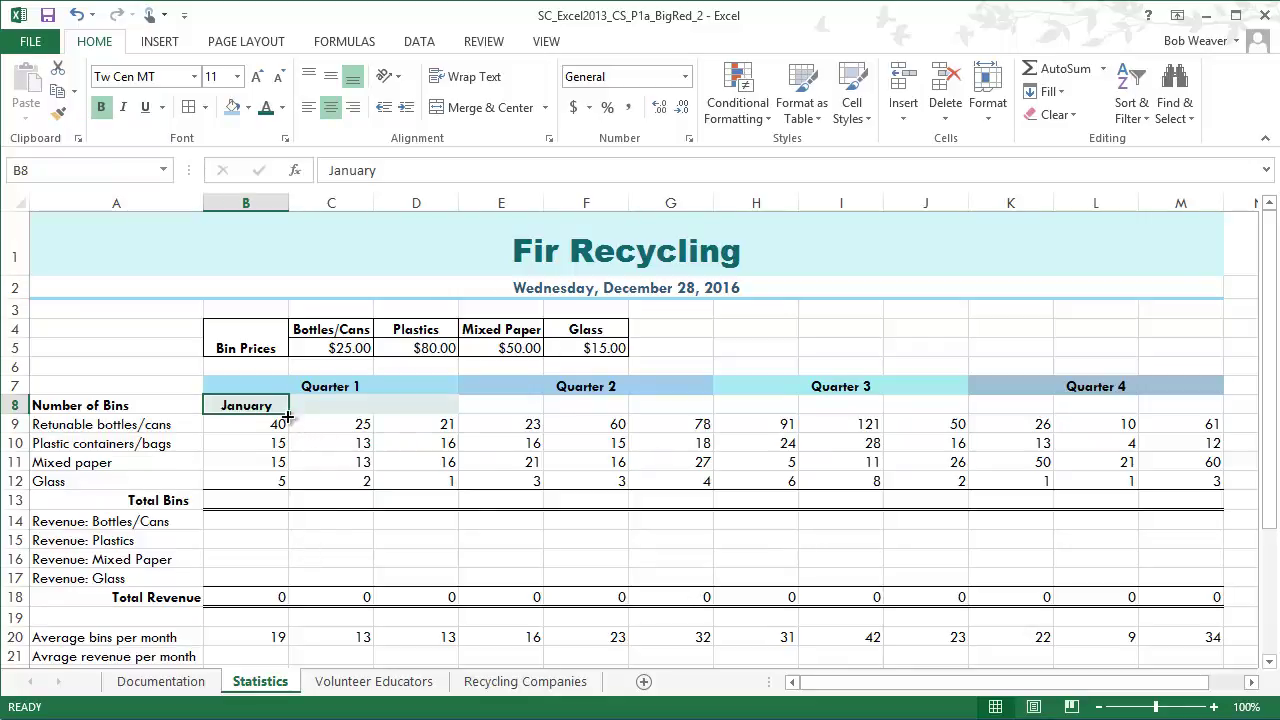
pyautogui.moveTo(288, 416); pyautogui.dragTo(355, 413)
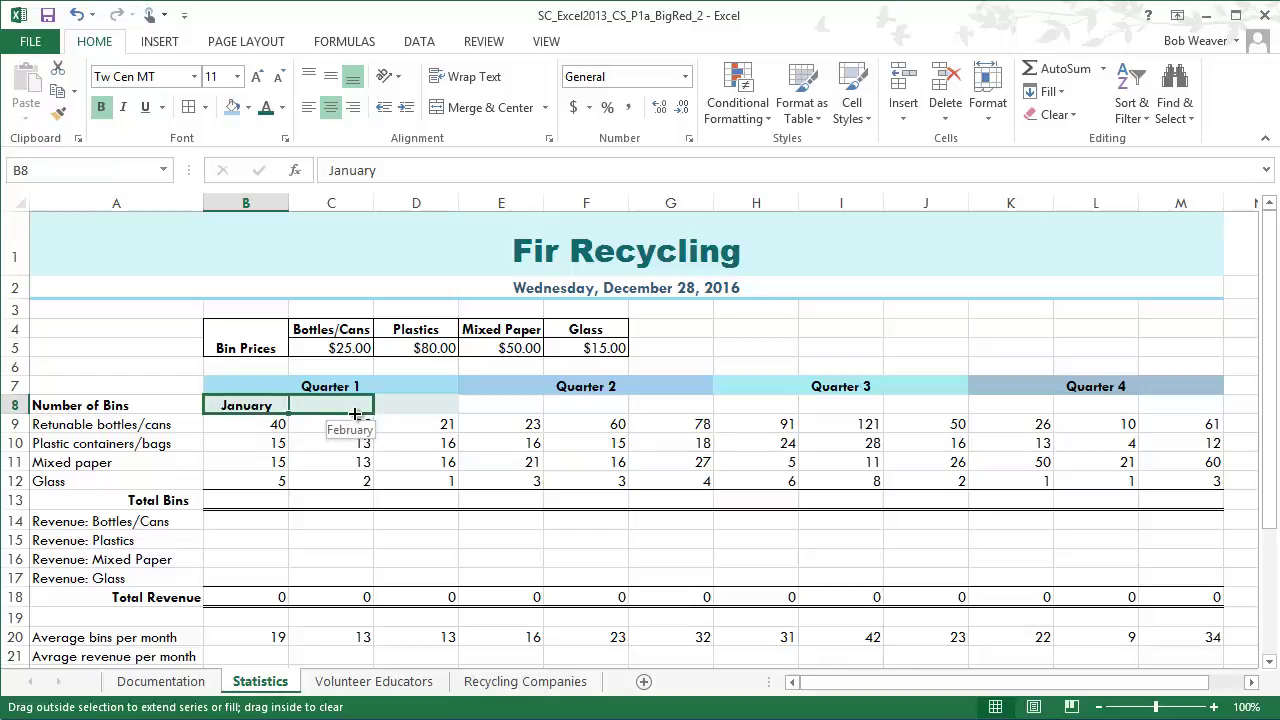
pyautogui.moveTo(355, 413); pyautogui.dragTo(1205, 414)
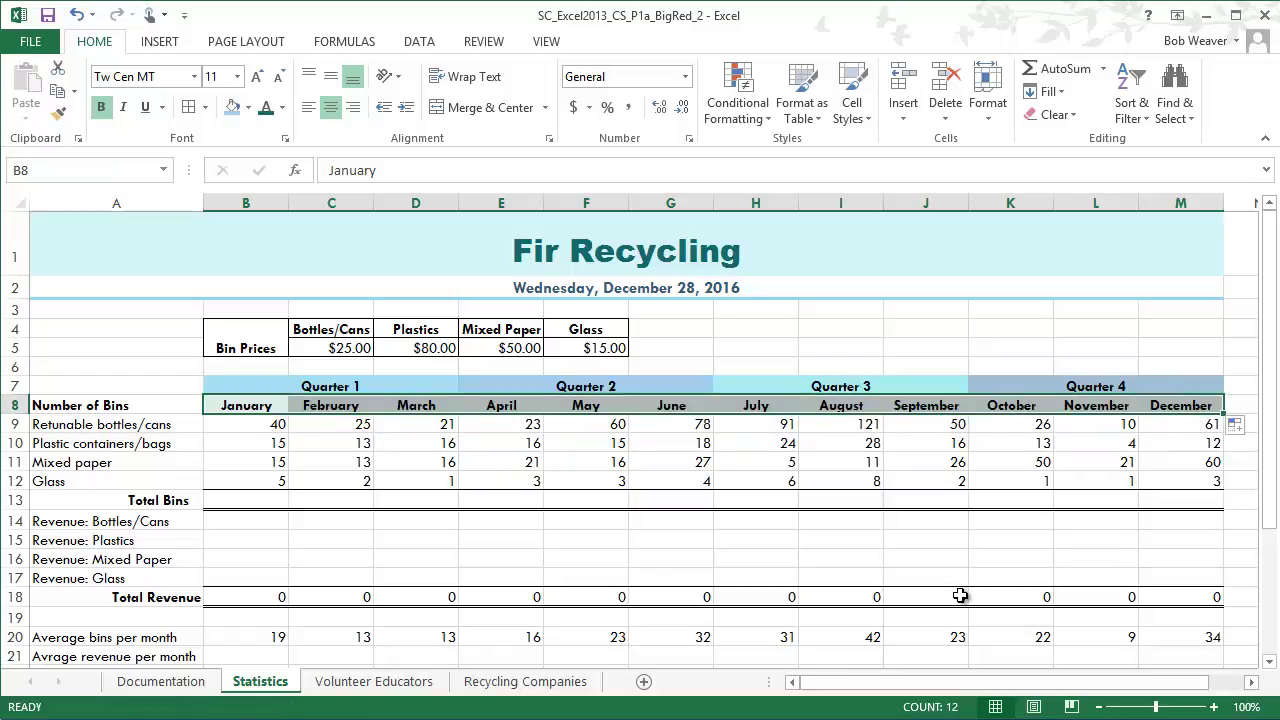
pyautogui.hotkey('alt', 'Tab')
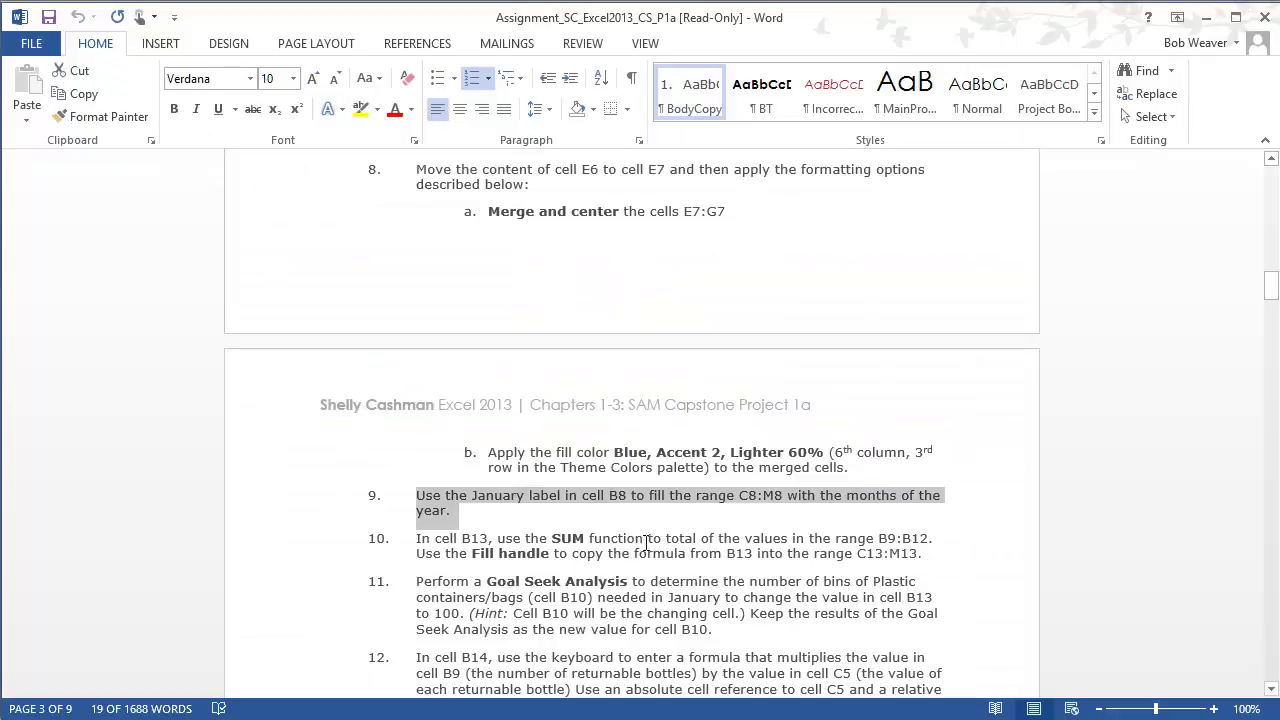
# Step: Enter =SUM(B9:B12) in B13 to total January's bins
pyautogui.moveTo(452, 545); pyautogui.dragTo(939, 577)
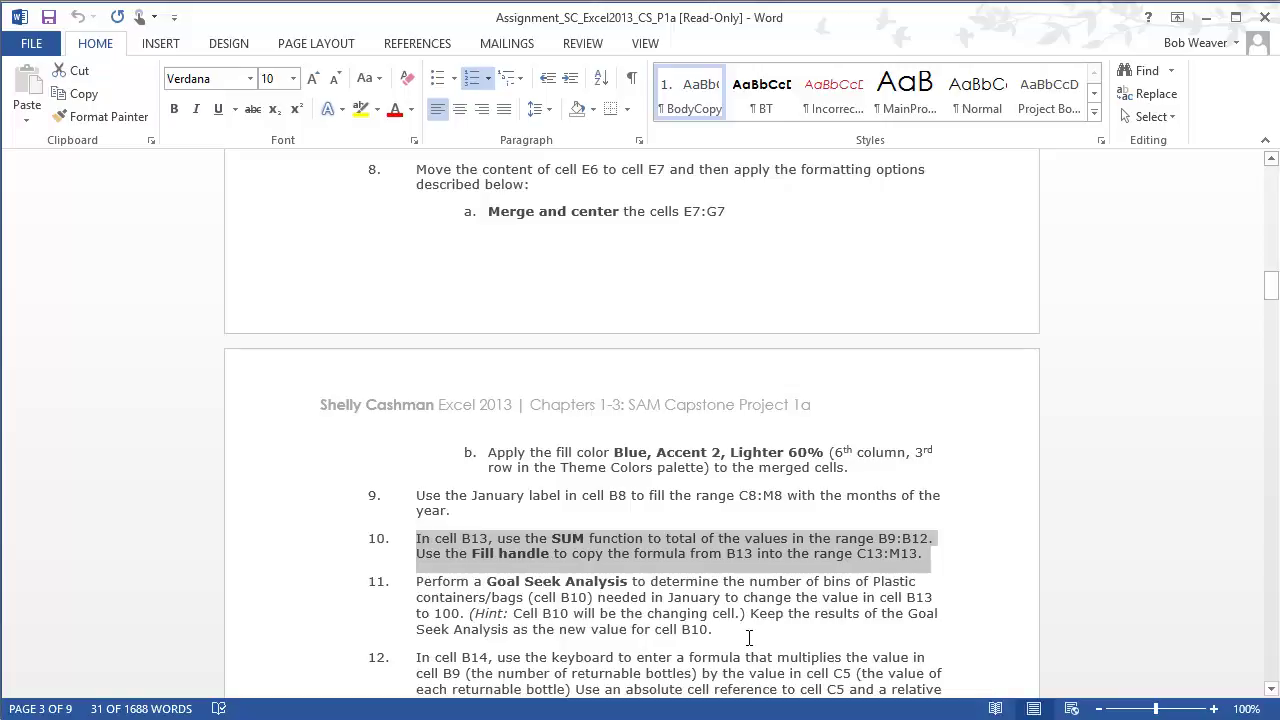
pyautogui.hotkey('alt', 'Tab')
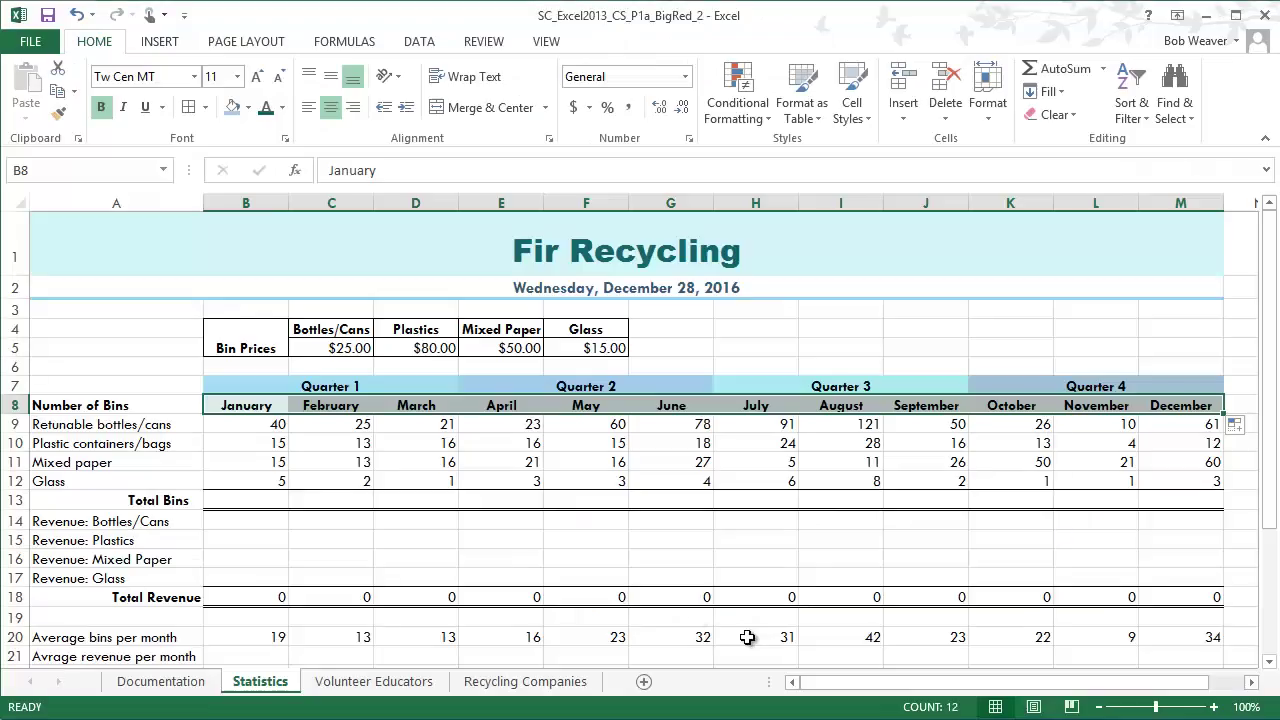
pyautogui.click(248, 498)
pyautogui.write('=sum')
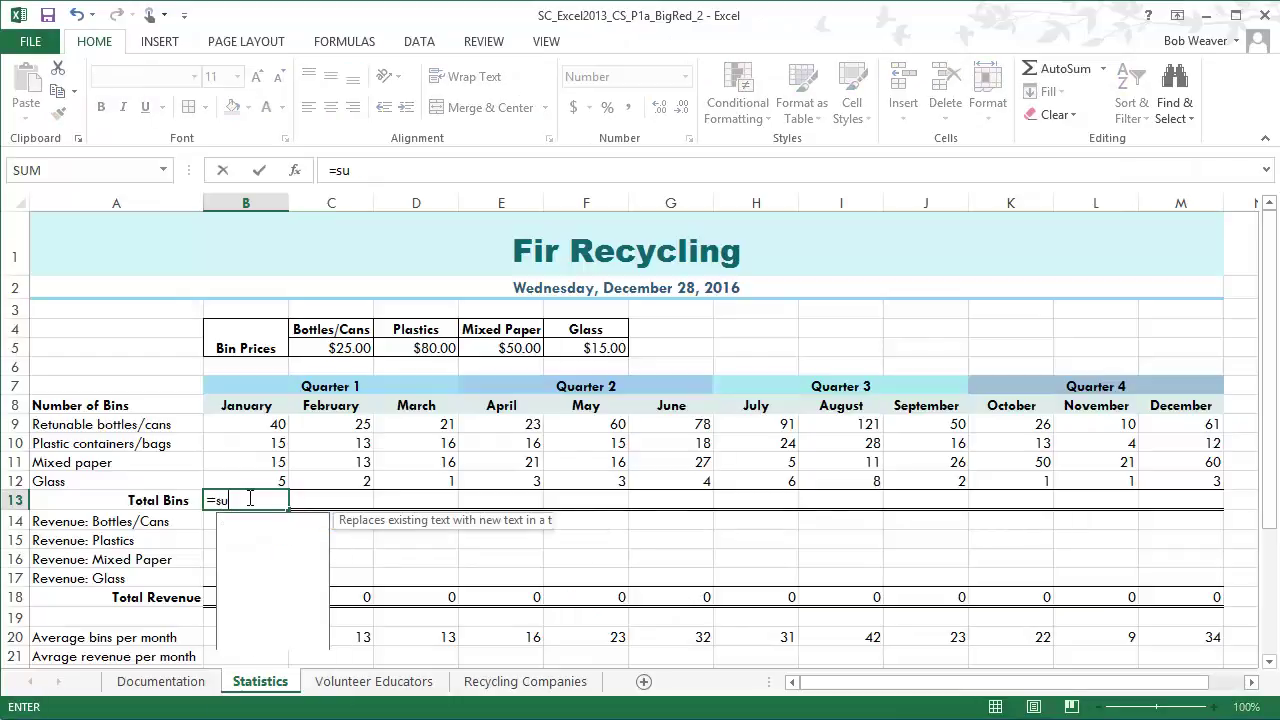
pyautogui.press('BackSpace')
pyautogui.press('BackSpace')
pyautogui.press('BackSpace')
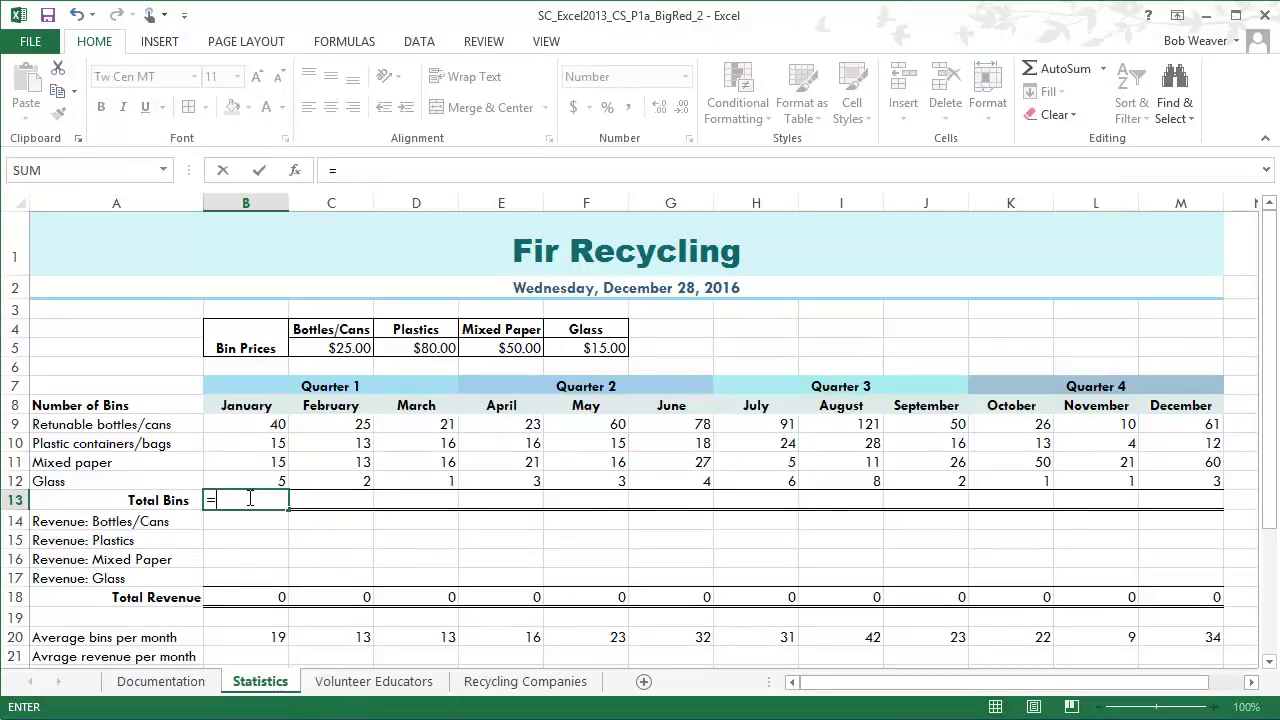
pyautogui.write('sum')
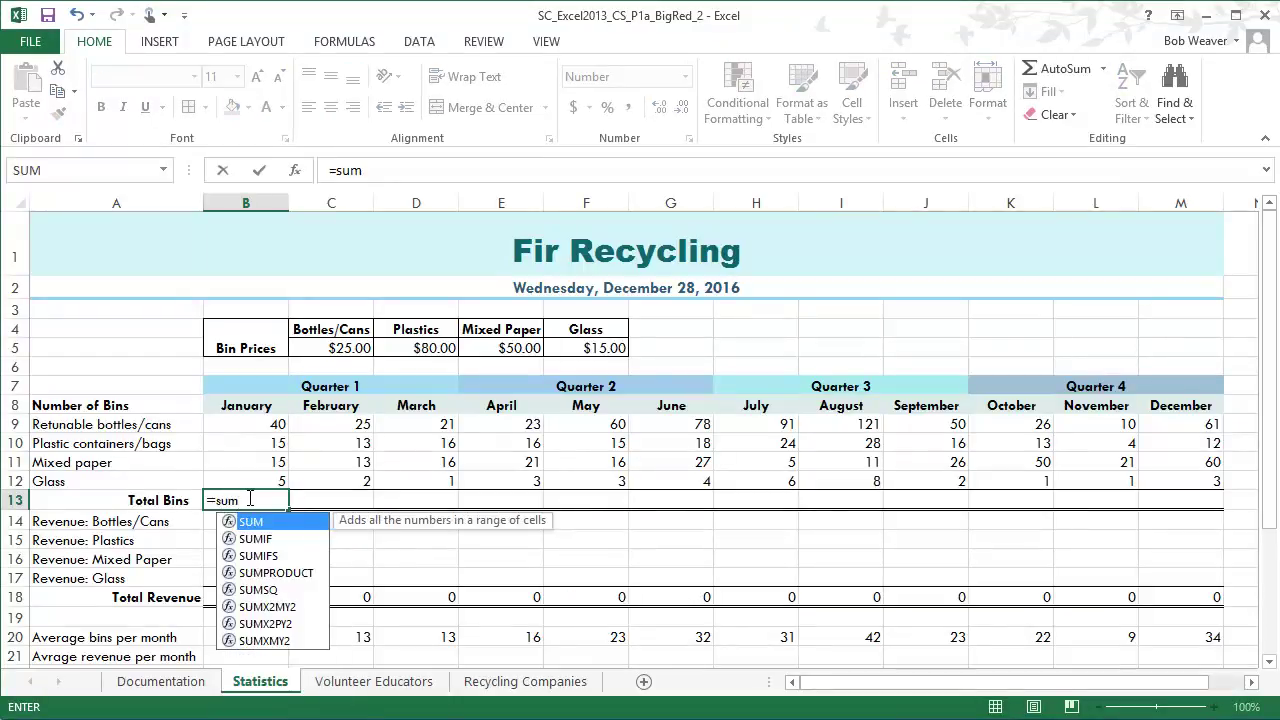
pyautogui.write('(')
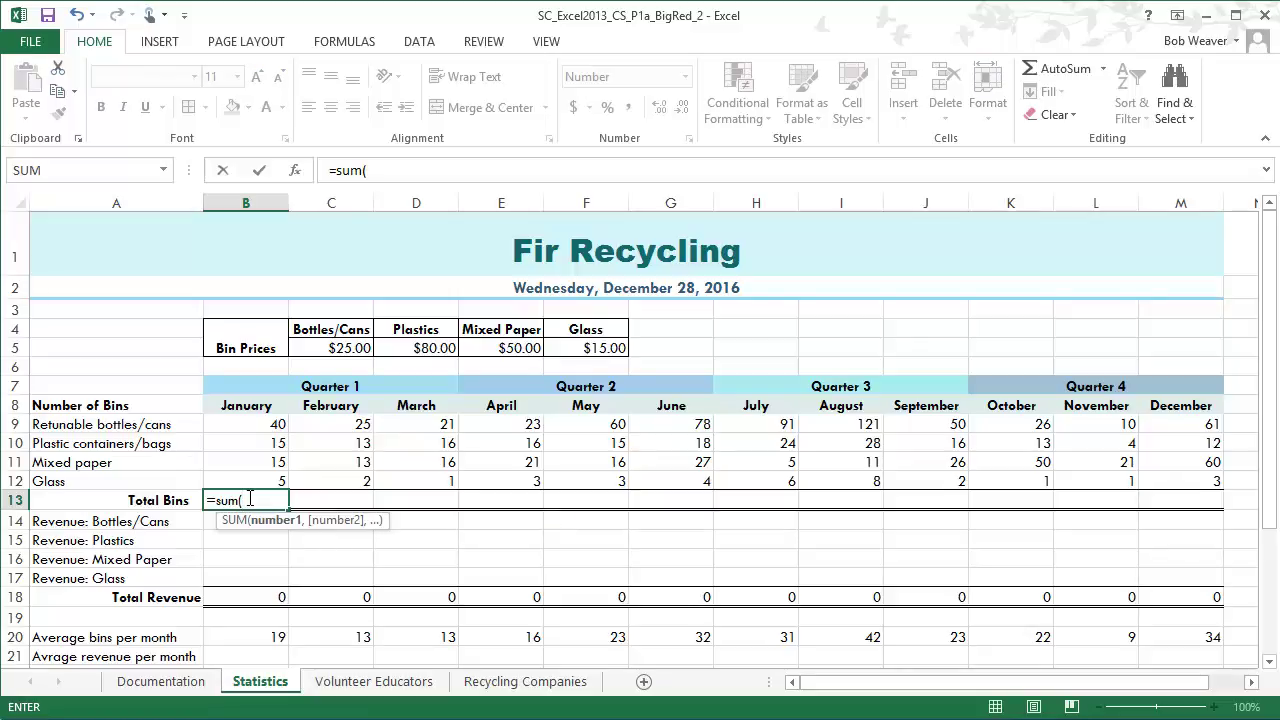
pyautogui.moveTo(234, 424); pyautogui.dragTo(241, 479)
pyautogui.write(')')
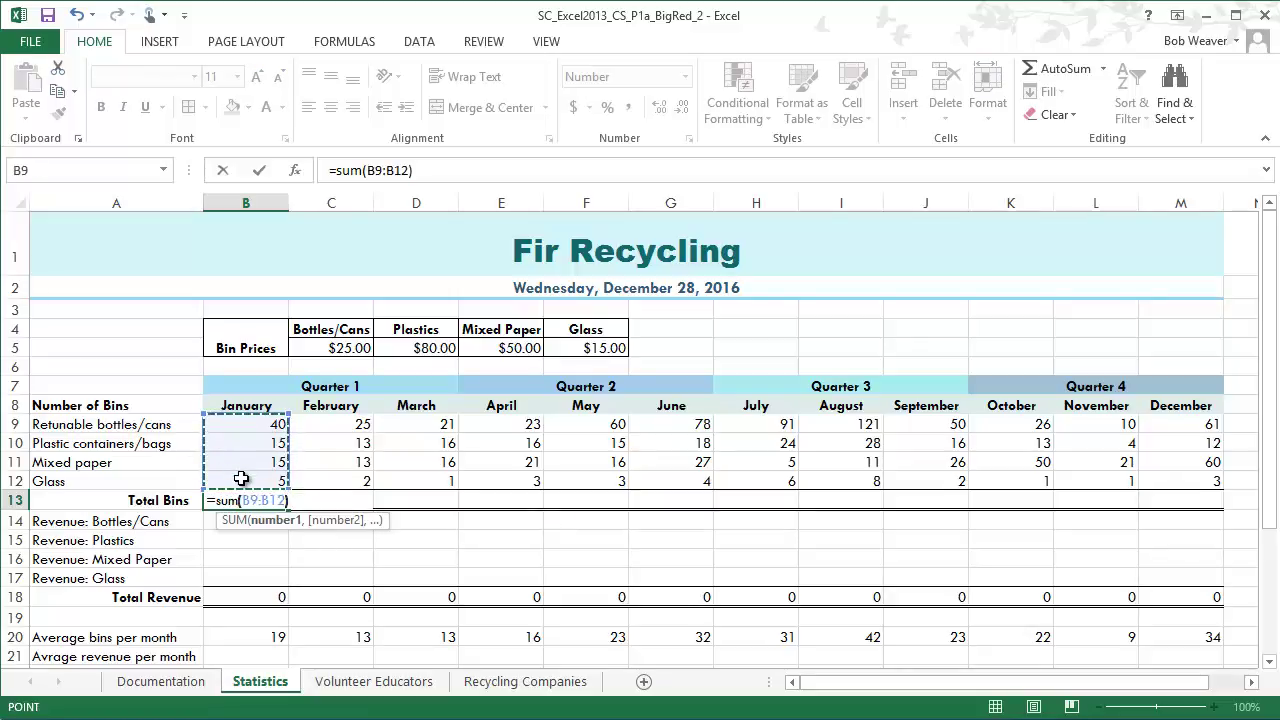
pyautogui.press('Return')
# Step: Copy the B13 SUM formula across row 13 through M13
pyautogui.click(268, 498)
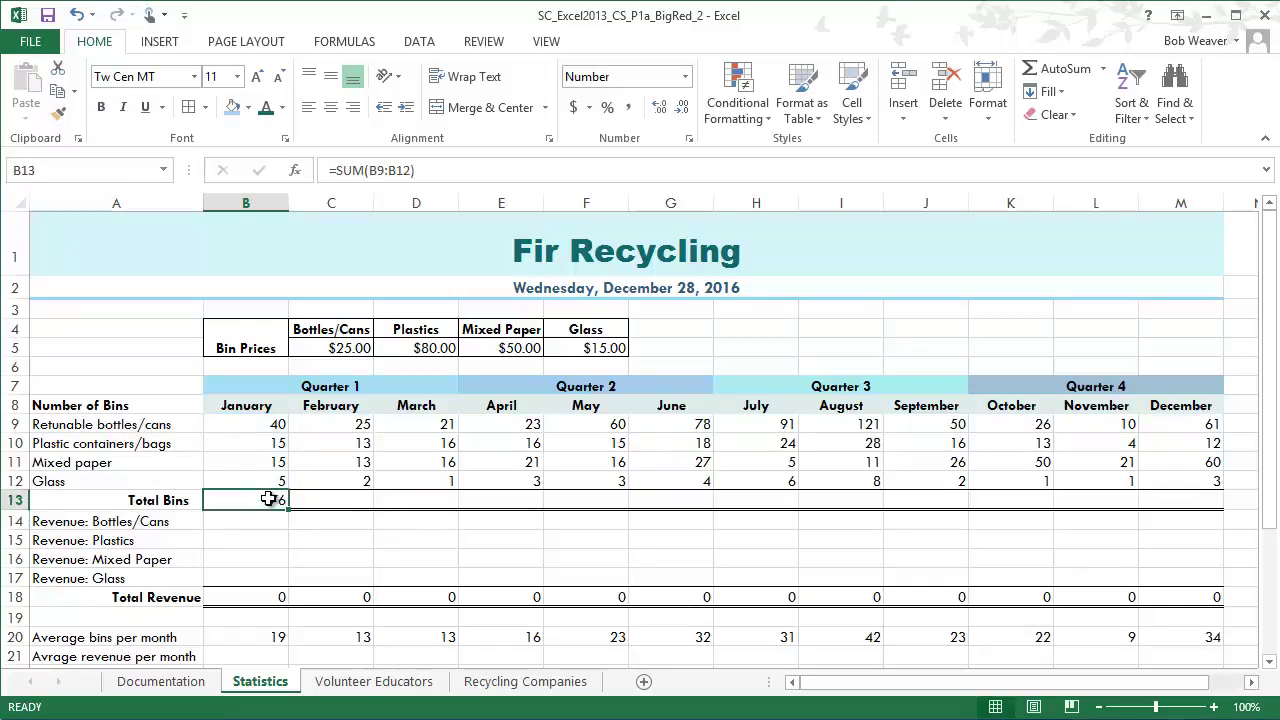
pyautogui.moveTo(288, 508); pyautogui.dragTo(1061, 516)
pyautogui.moveTo(1194, 508); pyautogui.dragTo(1185, 508)
# Step: Select the Goal Seek item 11 in Word, then select B13 back in Excel
pyautogui.hotkey('alt', 'Tab')
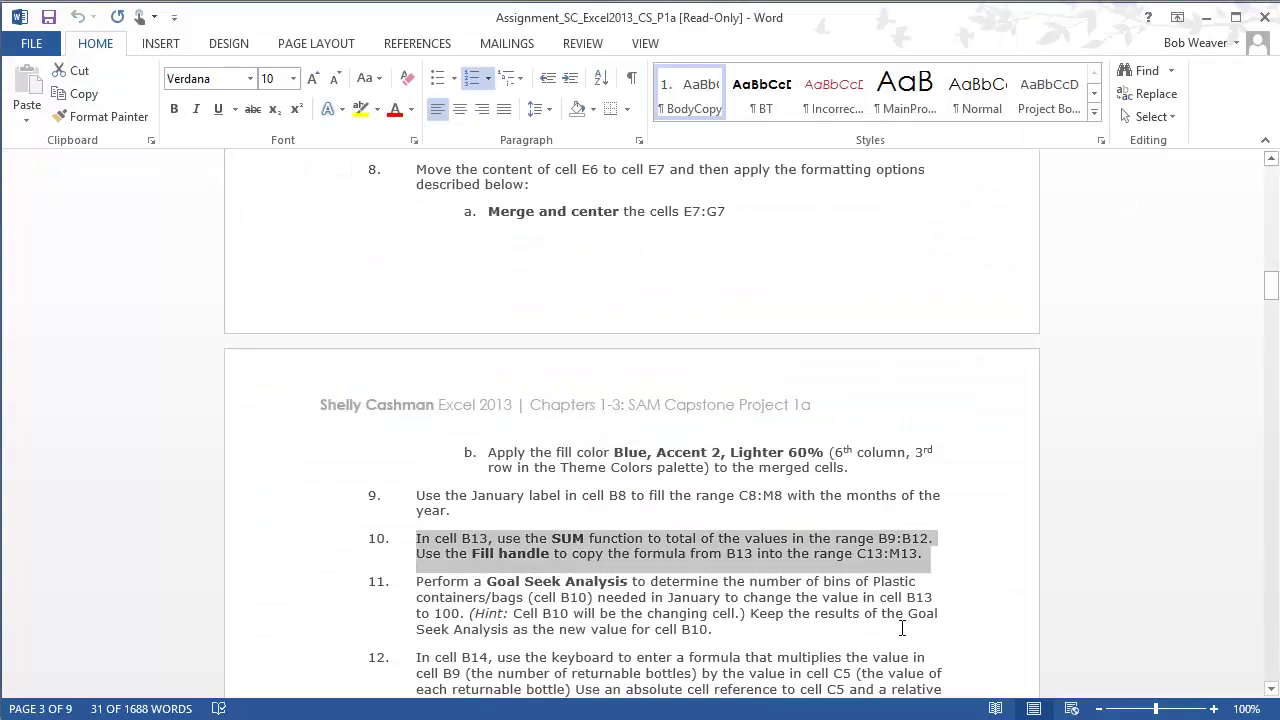
pyautogui.click(745, 613)
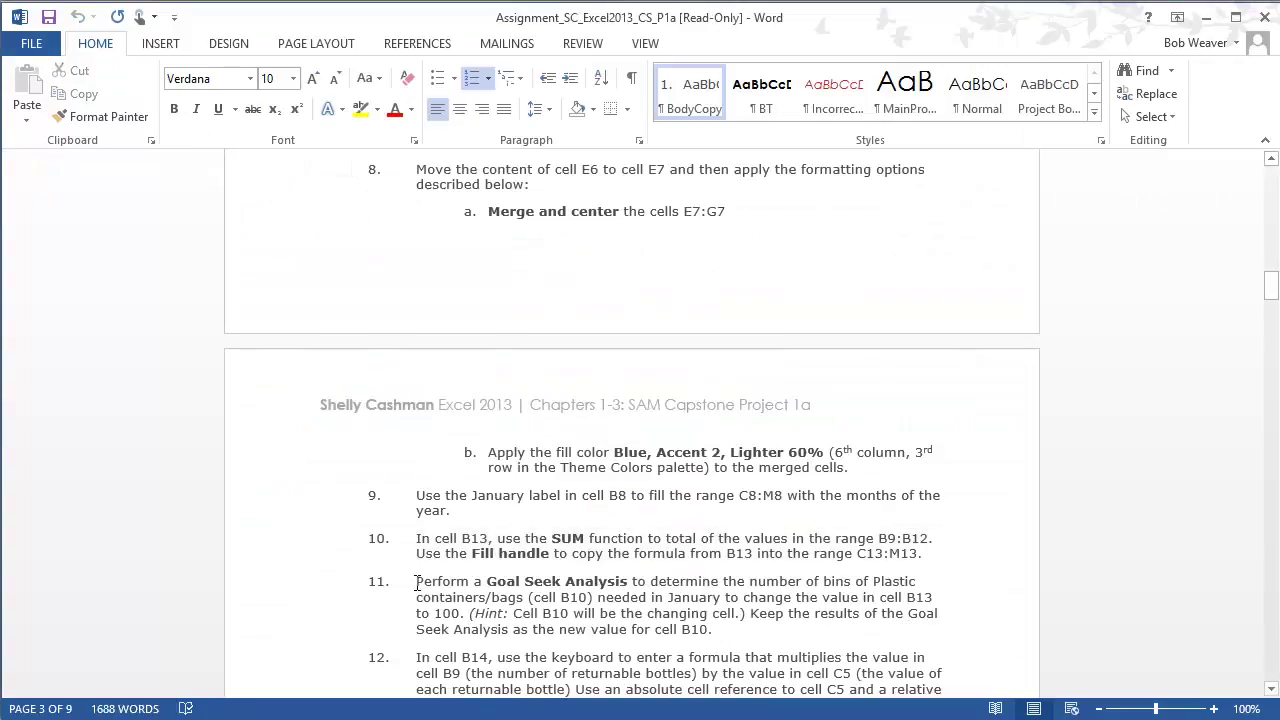
pyautogui.moveTo(416, 582); pyautogui.dragTo(742, 640)
pyautogui.scroll(-3, 945, 625)
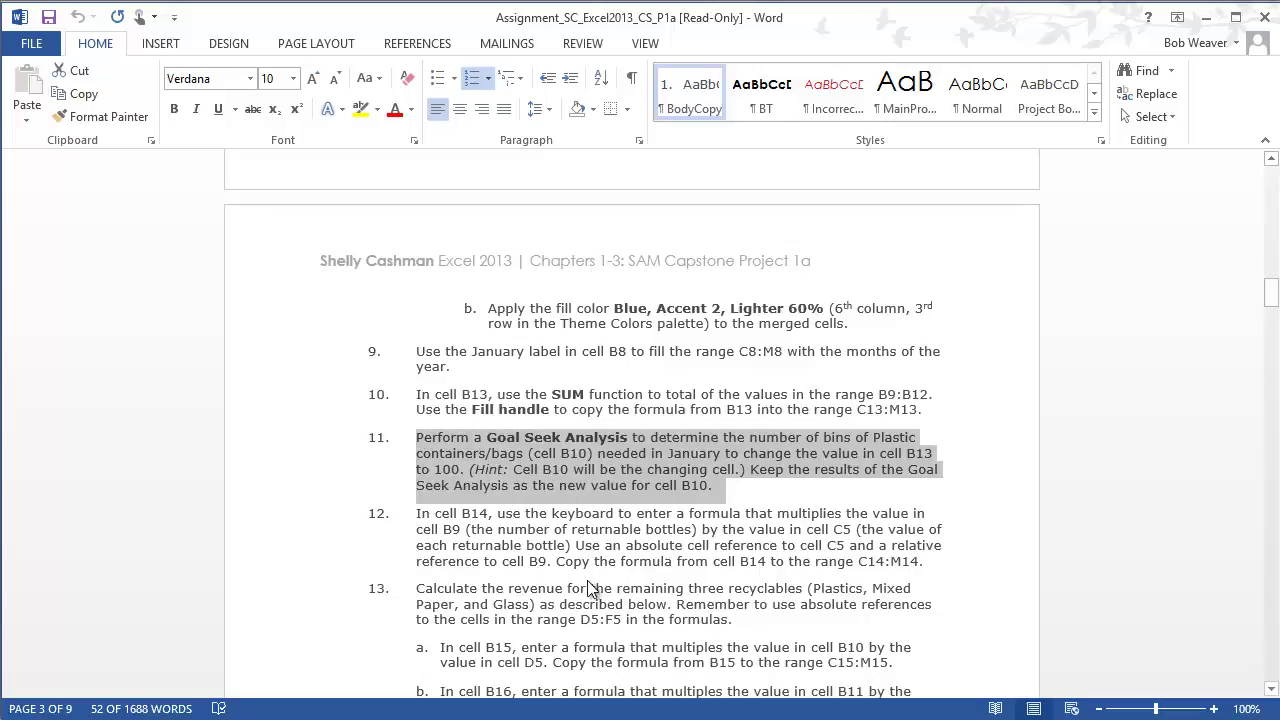
pyautogui.hotkey('alt', 'Tab')
pyautogui.click(262, 503)
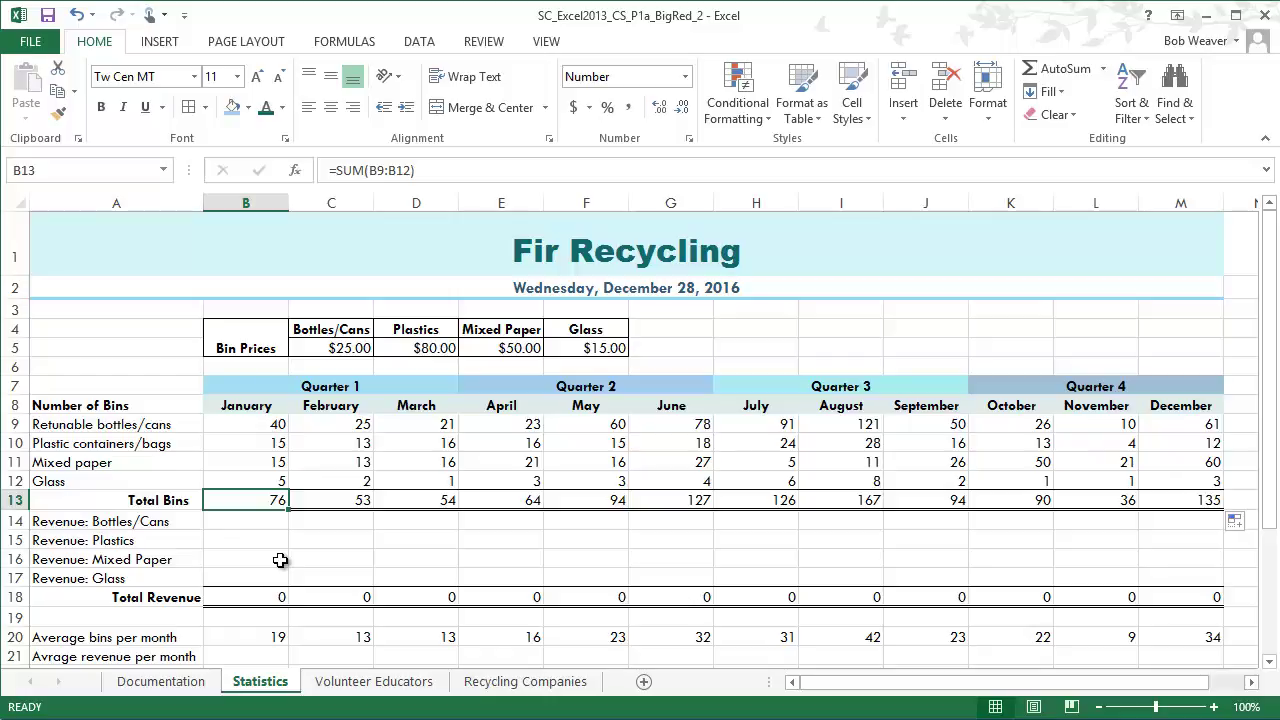
# Step: Inspect B10 and B13, then select B10 and show the Data ribbon
pyautogui.click(258, 442)
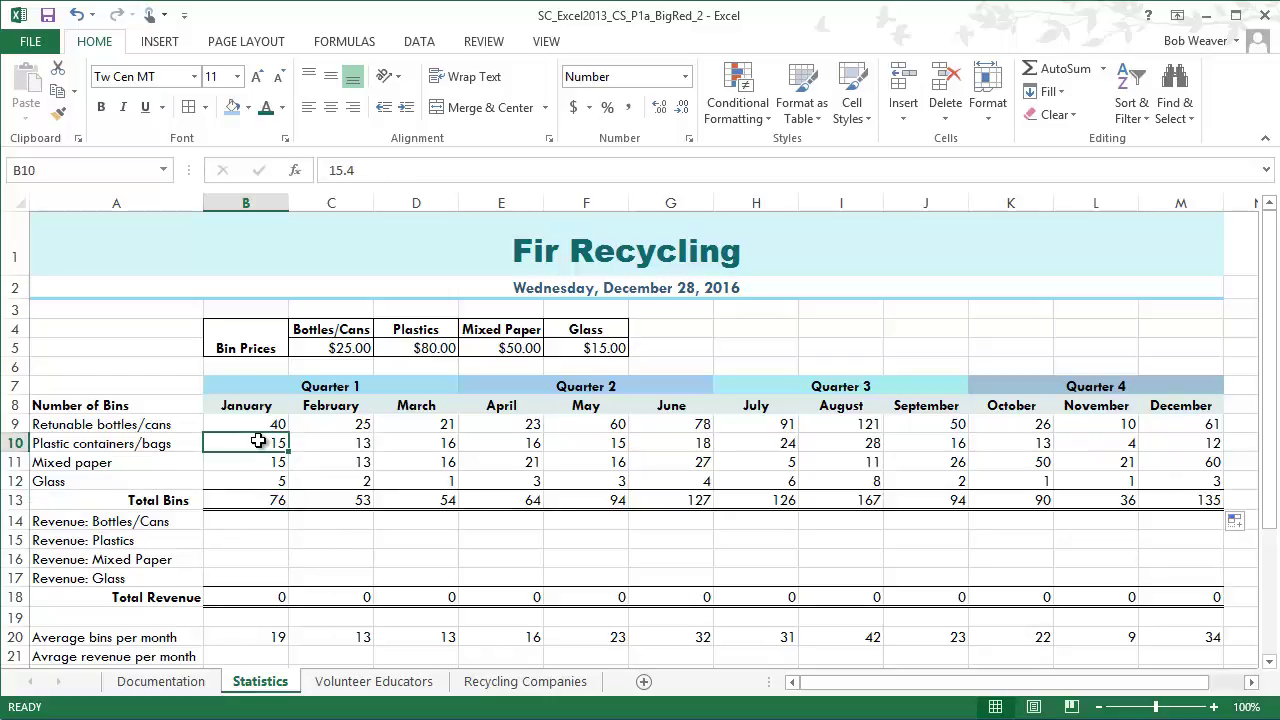
pyautogui.click(256, 500)
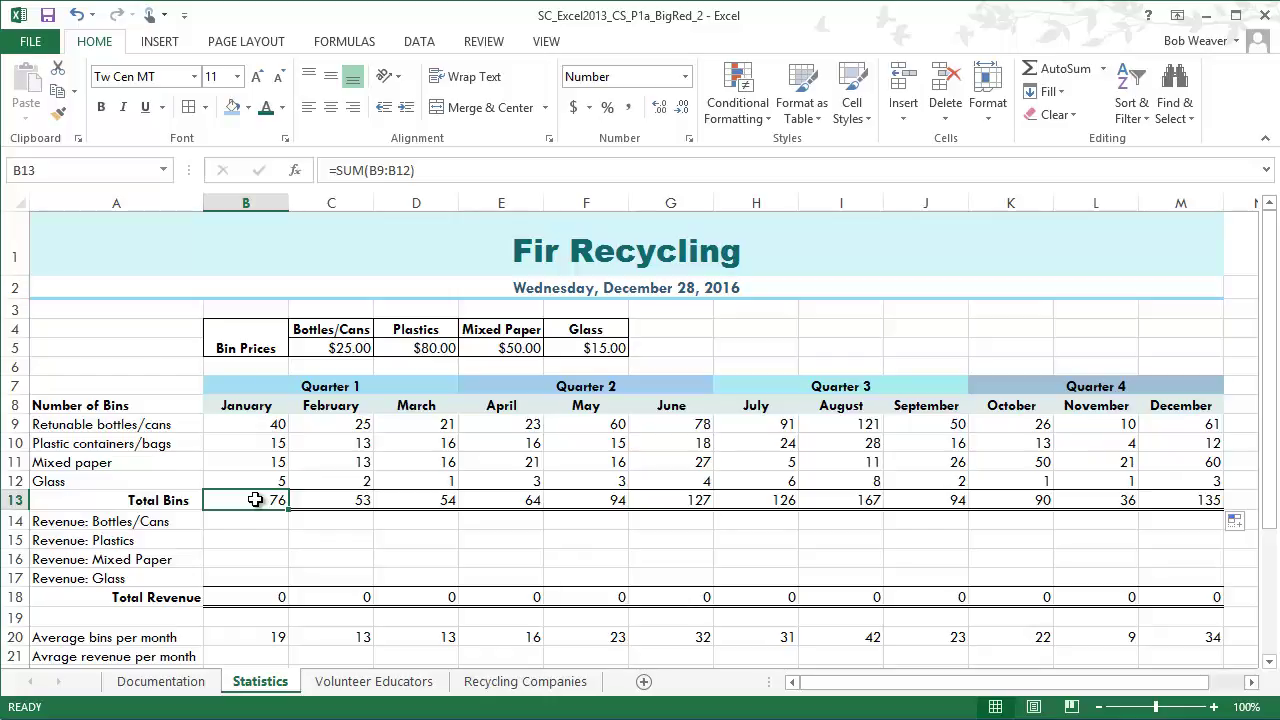
pyautogui.click(268, 443)
pyautogui.click(267, 496)
pyautogui.click(259, 445)
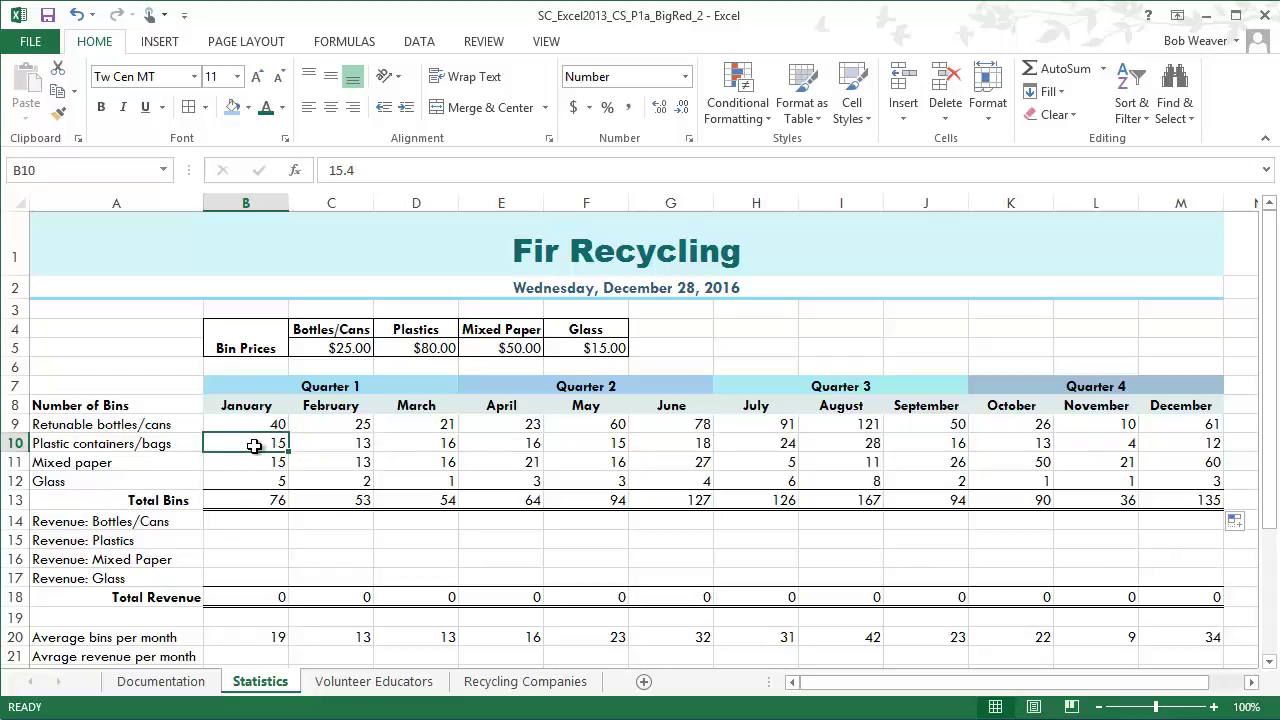
pyautogui.click(421, 45)
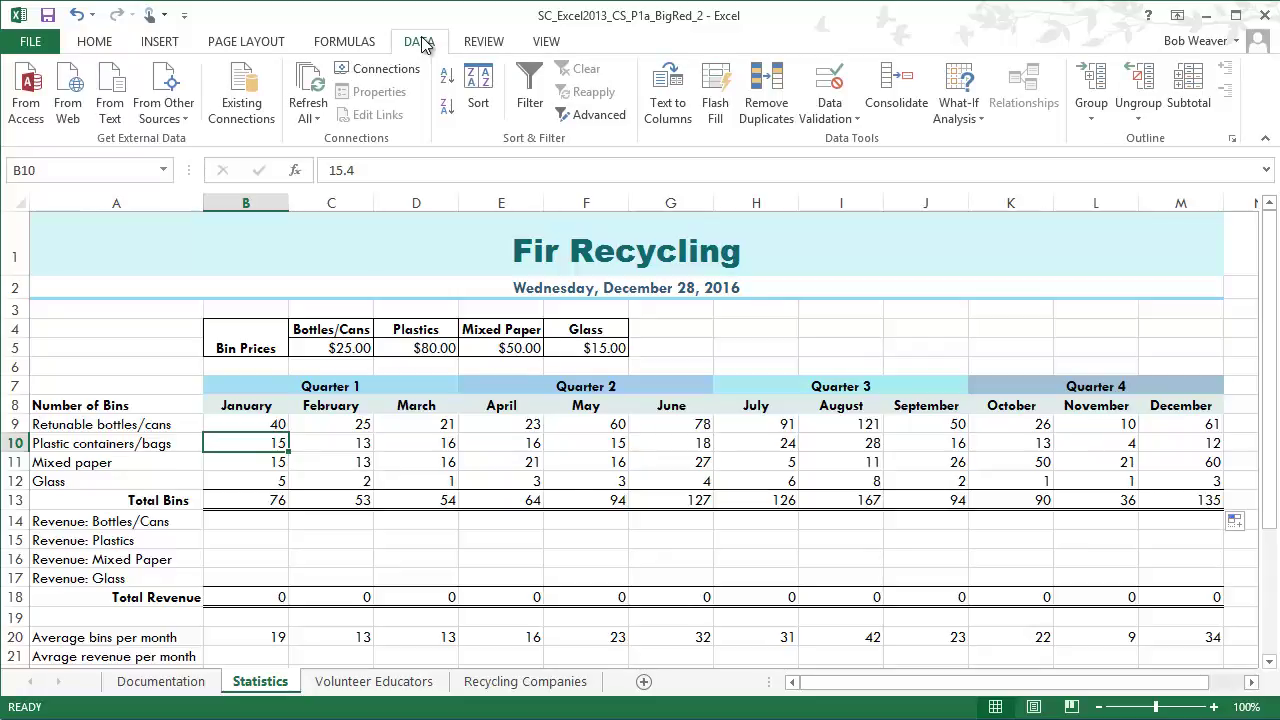
# Step: Goal Seek B13 to 100 by changing B10 and keep the result, 40
pyautogui.click(971, 126)
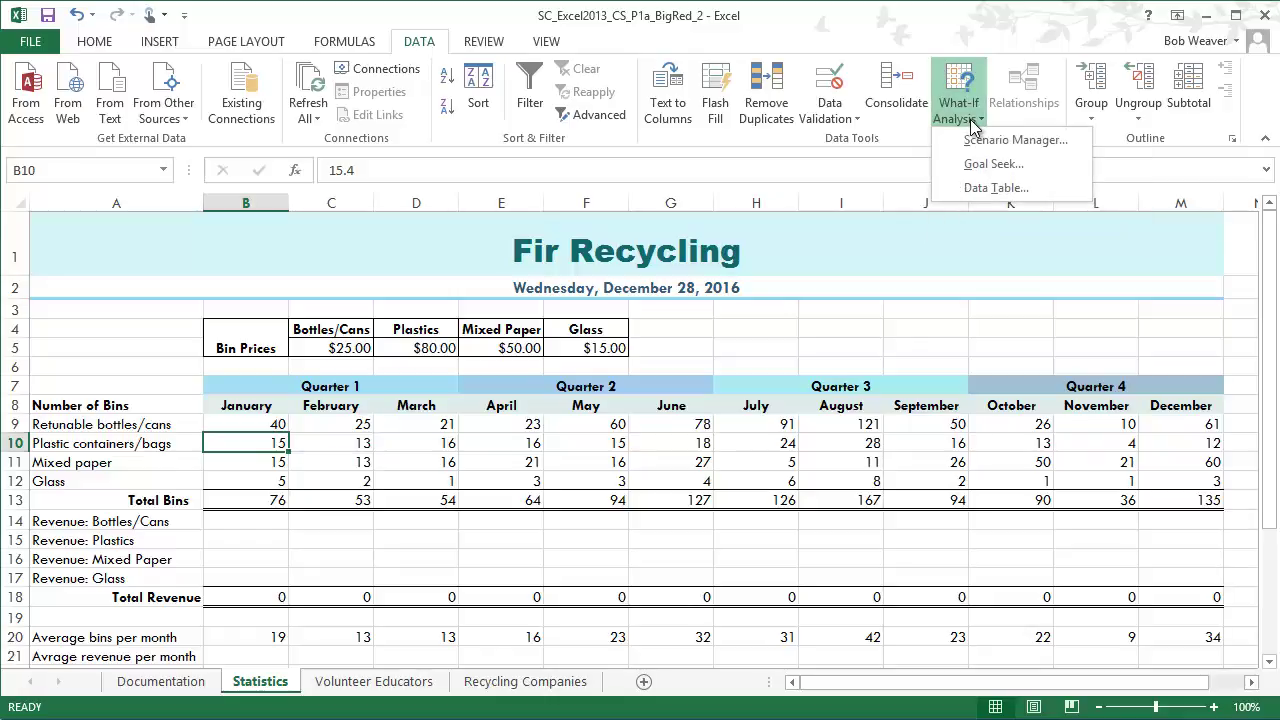
pyautogui.click(1032, 165)
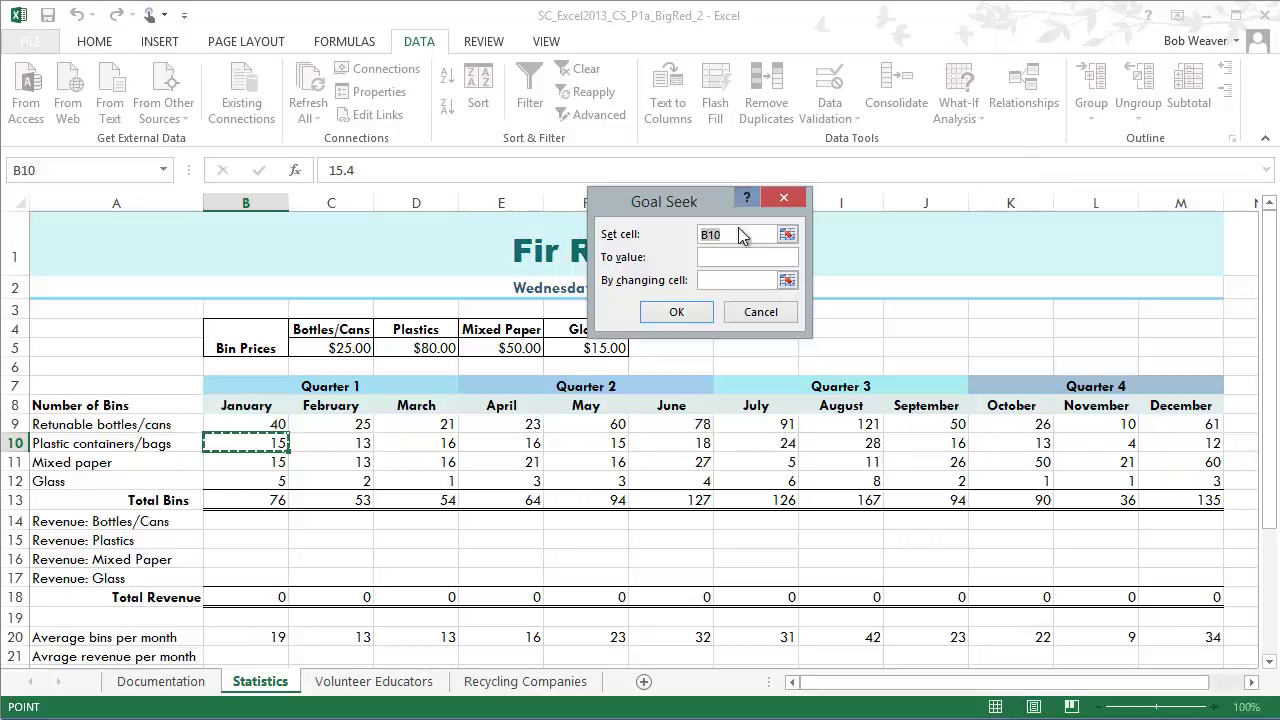
pyautogui.click(745, 259)
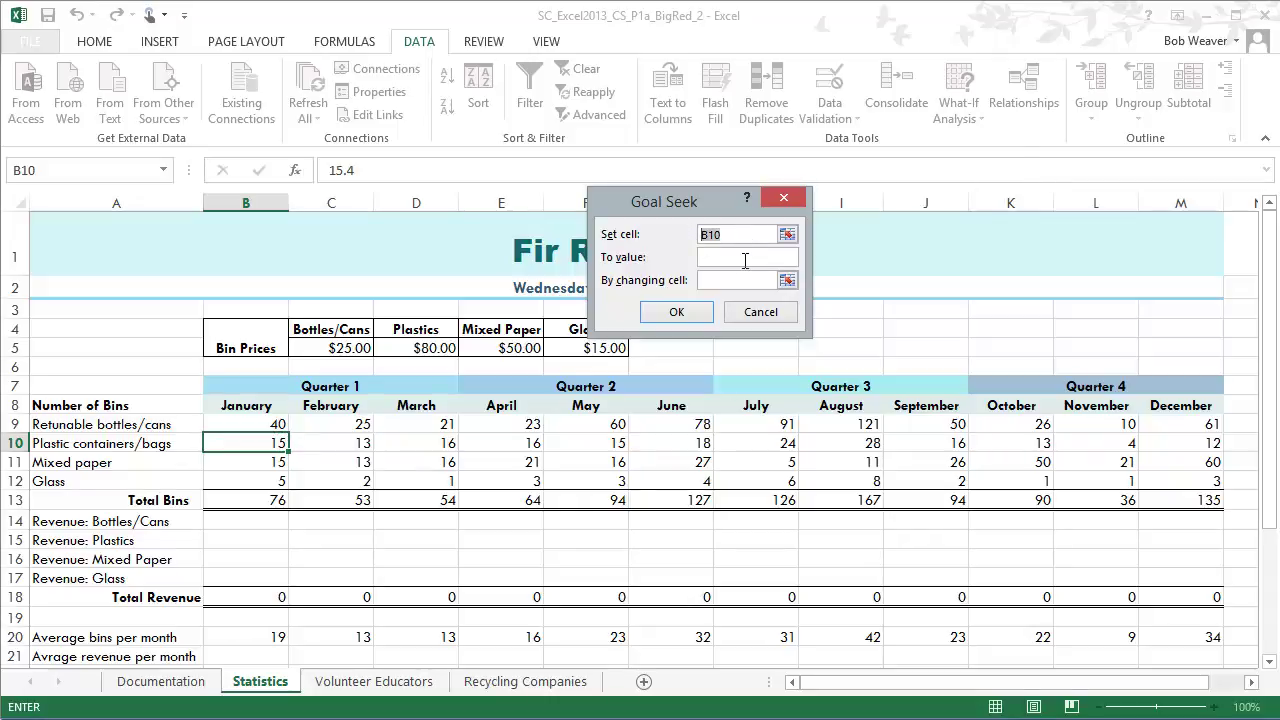
pyautogui.press('BackSpace')
pyautogui.click(226, 505)
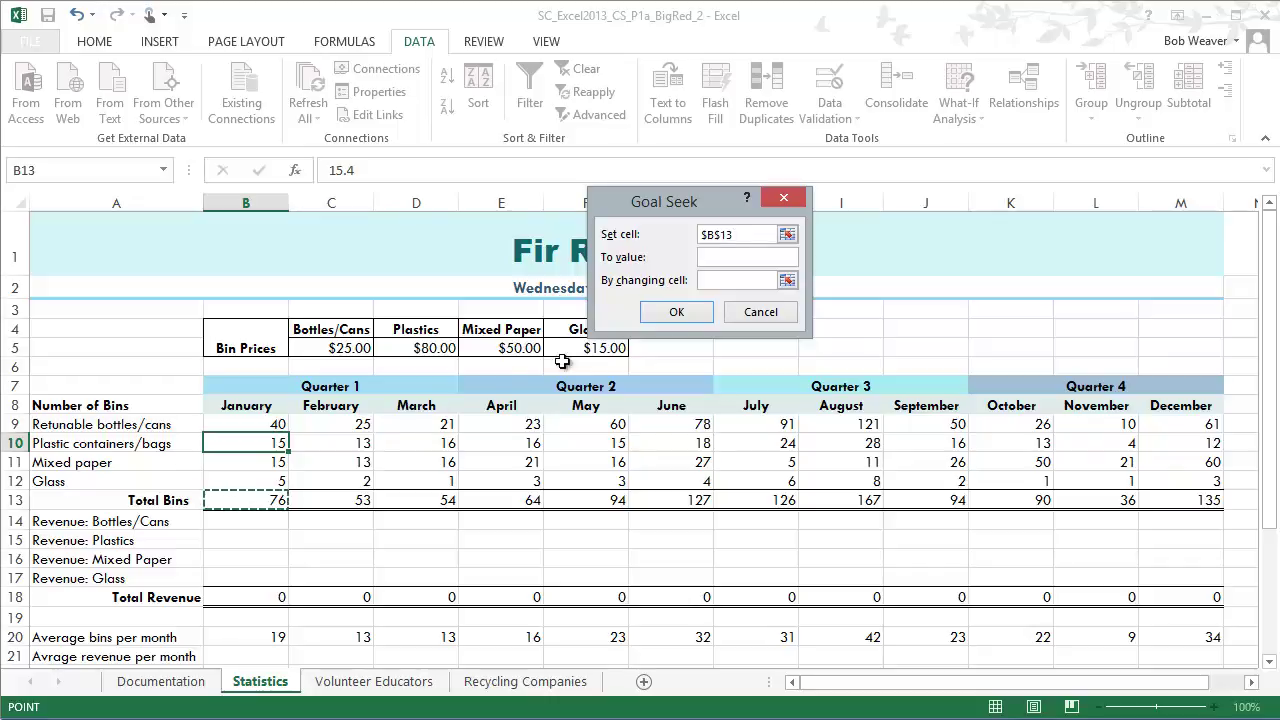
pyautogui.click(753, 256)
pyautogui.write('100')
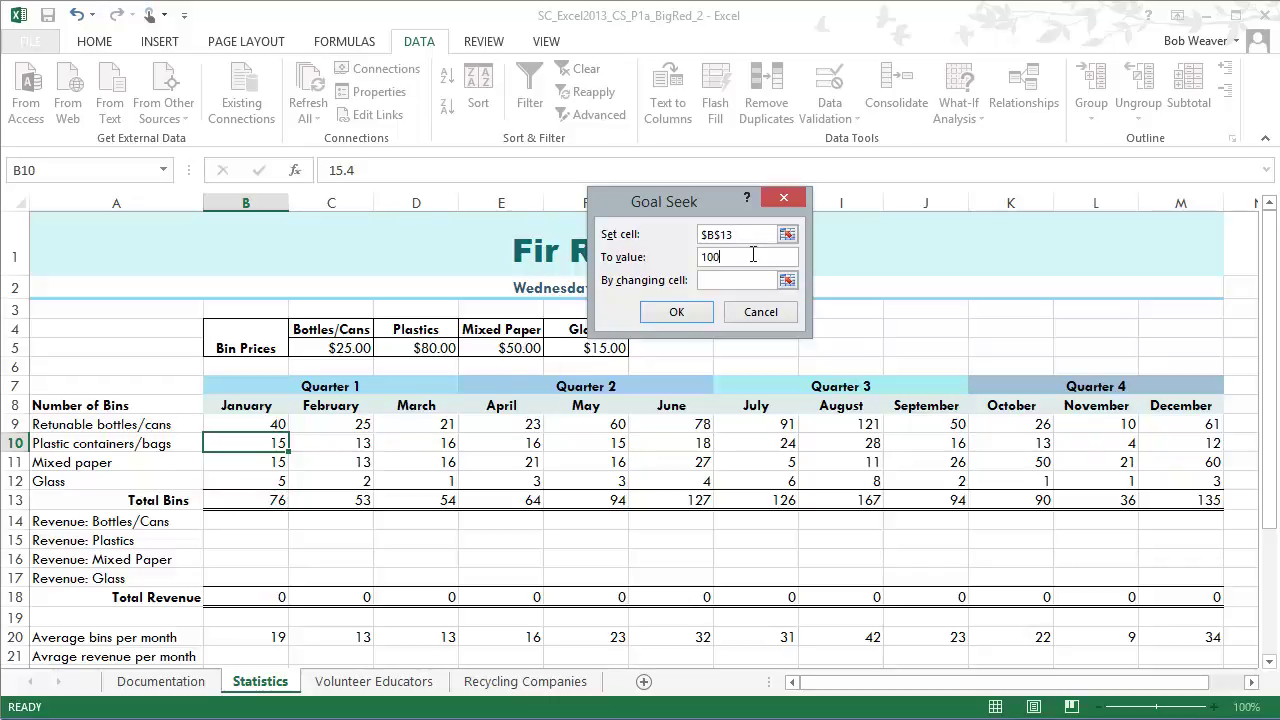
pyautogui.click(737, 280)
pyautogui.click(268, 446)
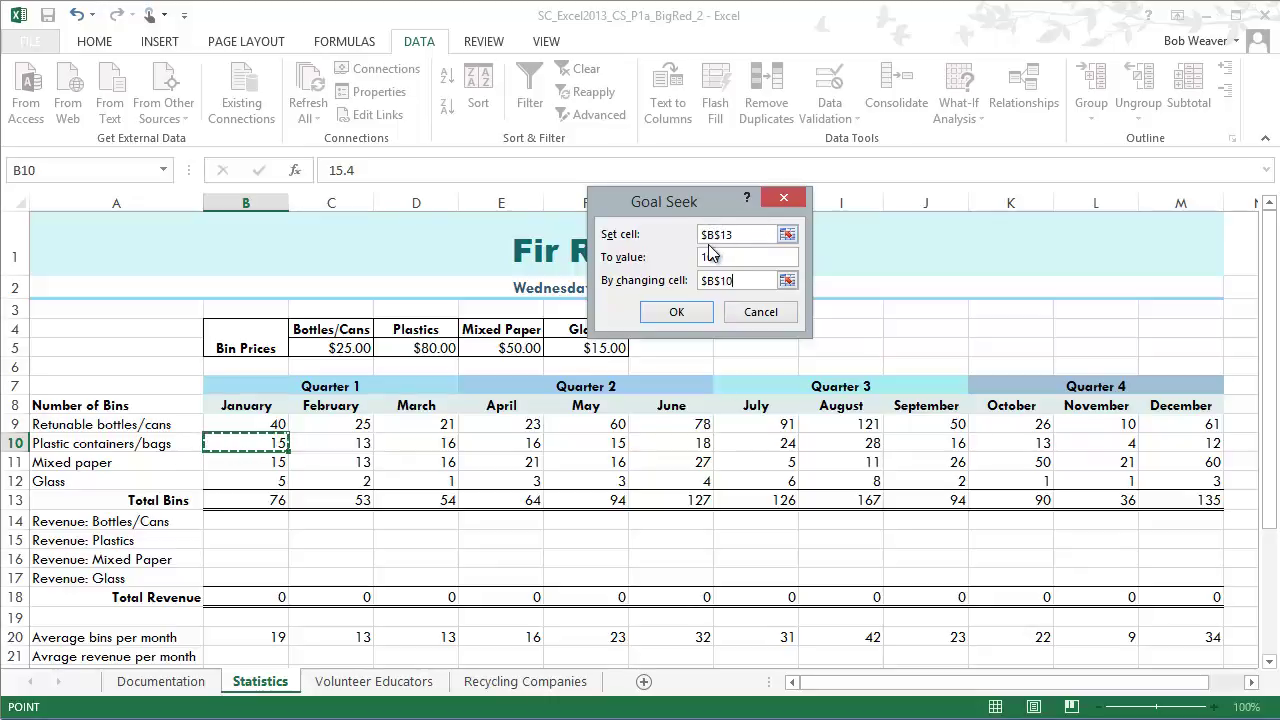
pyautogui.click(686, 314)
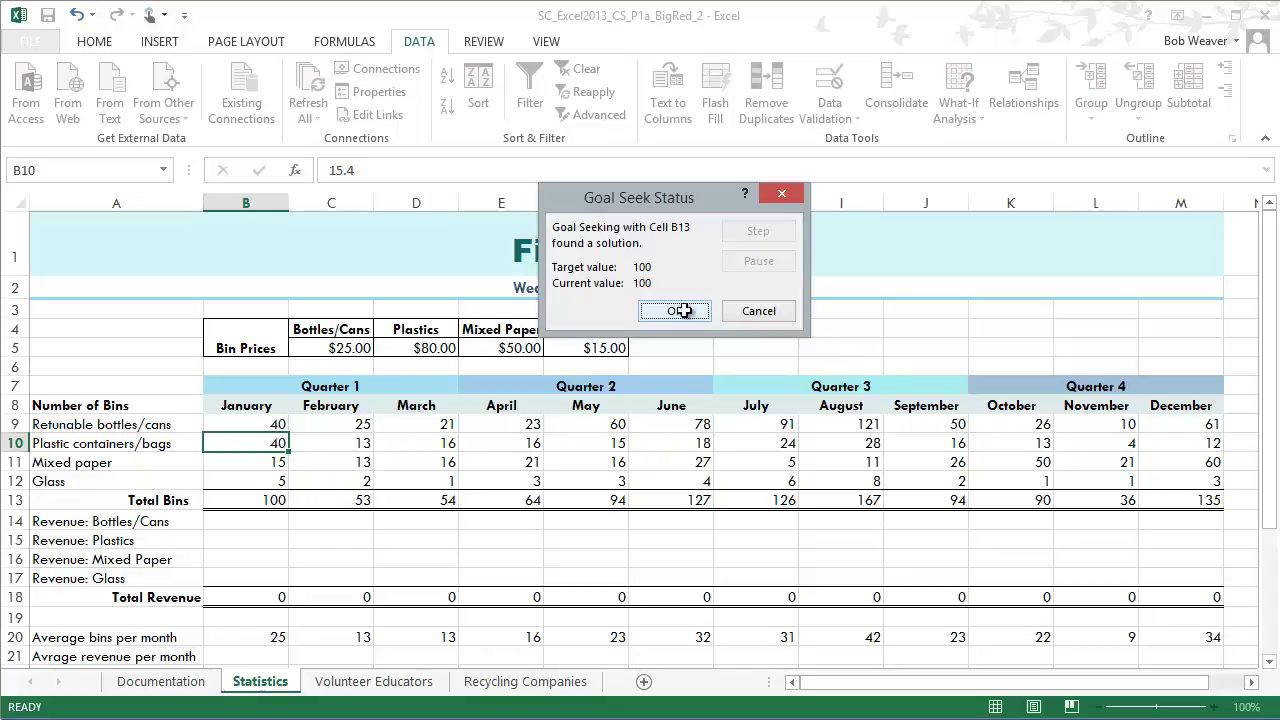
pyautogui.click(680, 312)
pyautogui.click(533, 523)
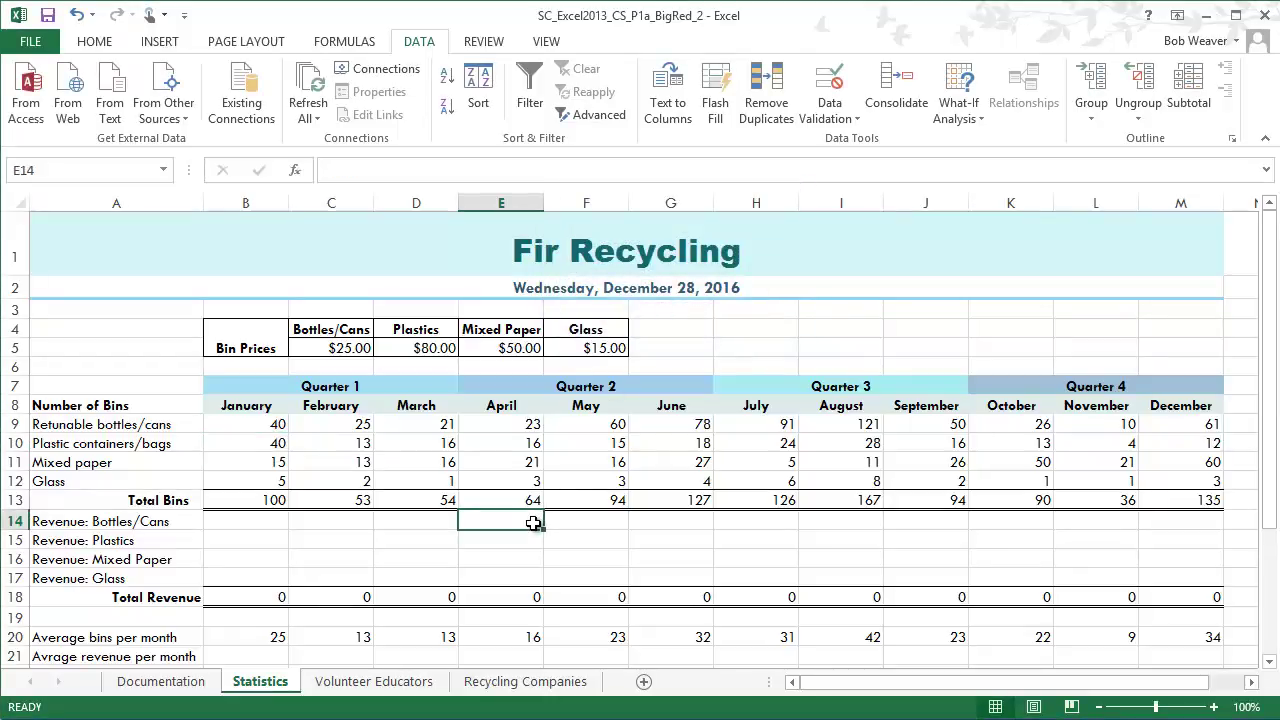
# Step: Mark item 12 on the B14 Bottles/Cans revenue formula, then select B14 in Excel
pyautogui.hotkey('alt', 'Tab')
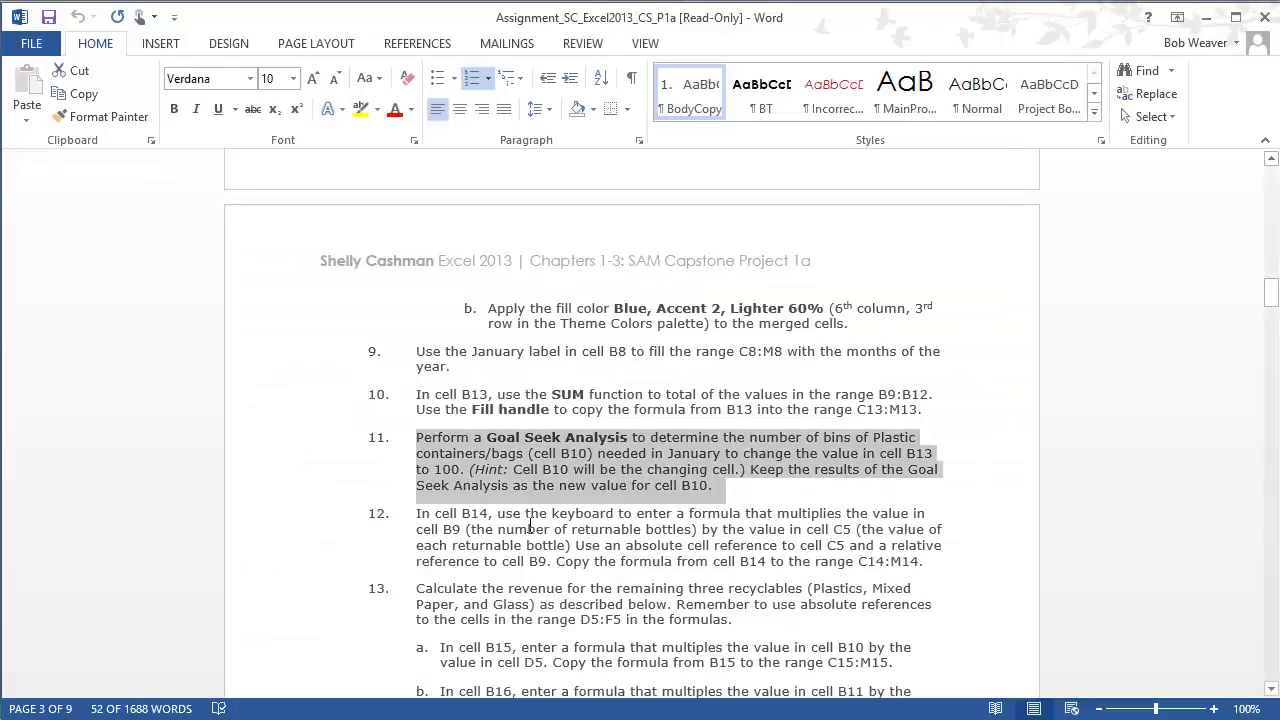
pyautogui.moveTo(418, 514); pyautogui.dragTo(932, 568)
pyautogui.scroll(-2, 917, 631)
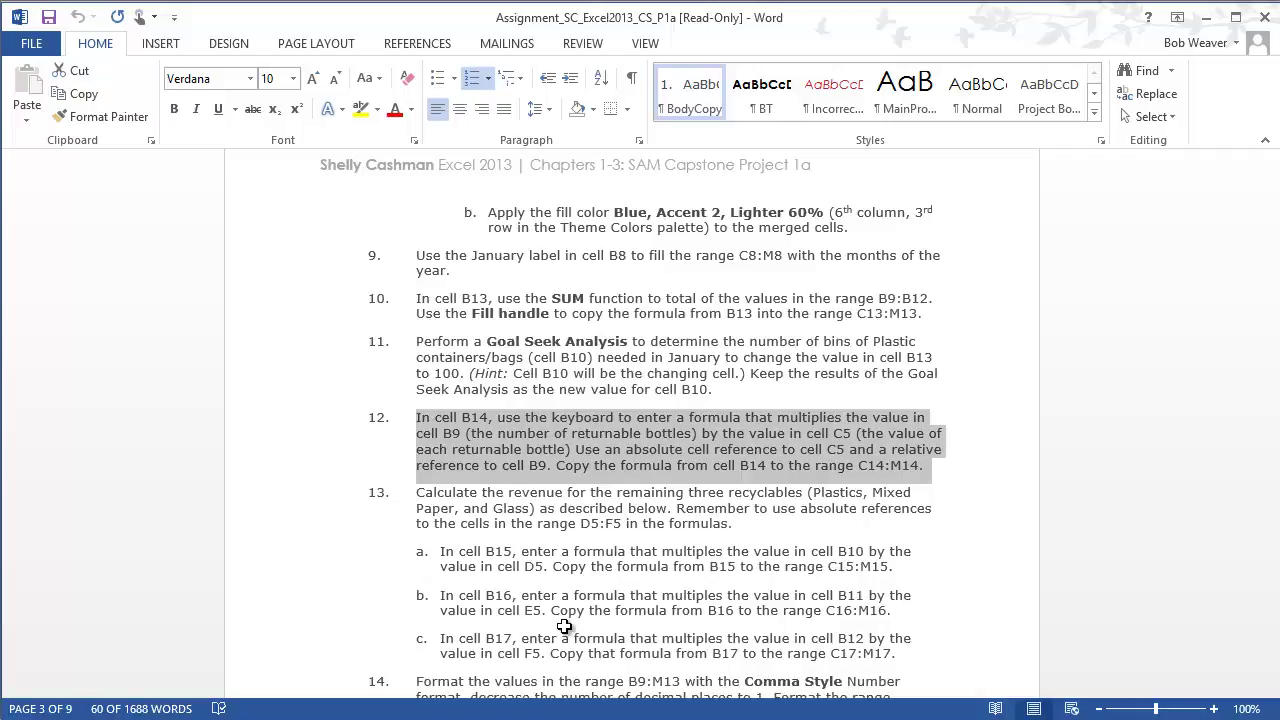
pyautogui.hotkey('alt', 'Tab')
pyautogui.click(256, 524)
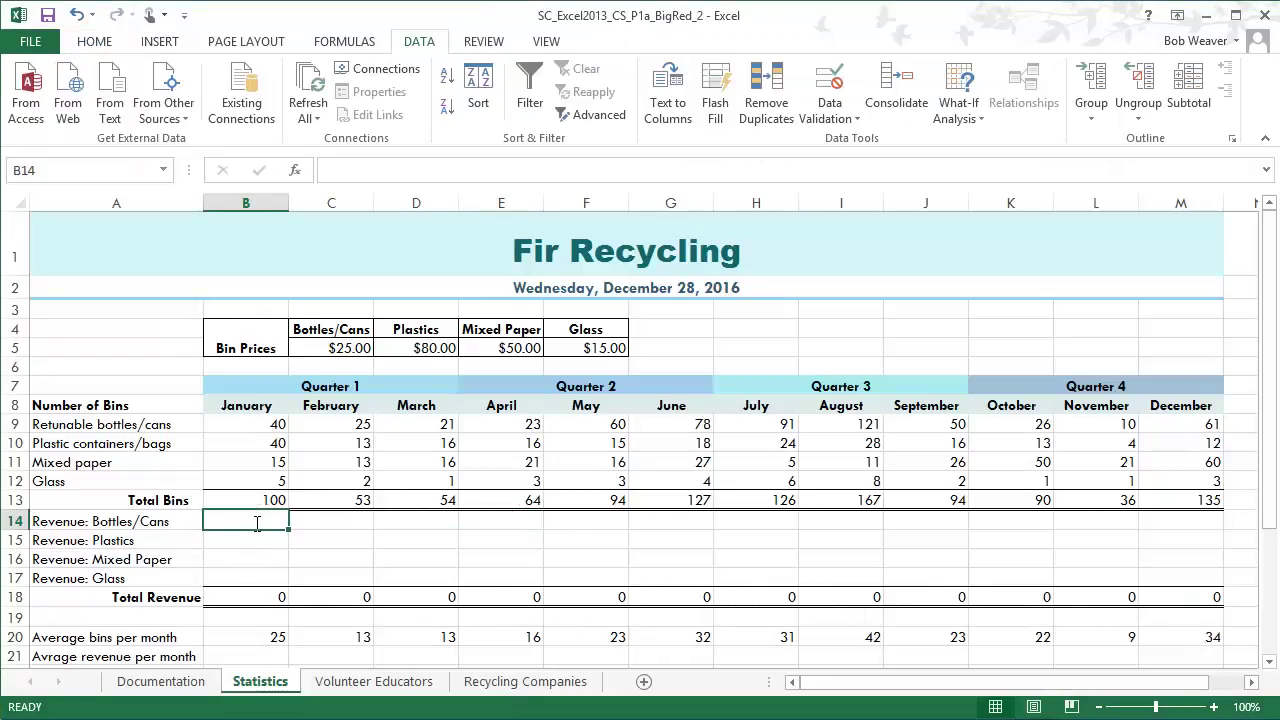
# Step: Enter =B9*C5 in B14 for January's Bottles/Cans revenue
pyautogui.write('=')
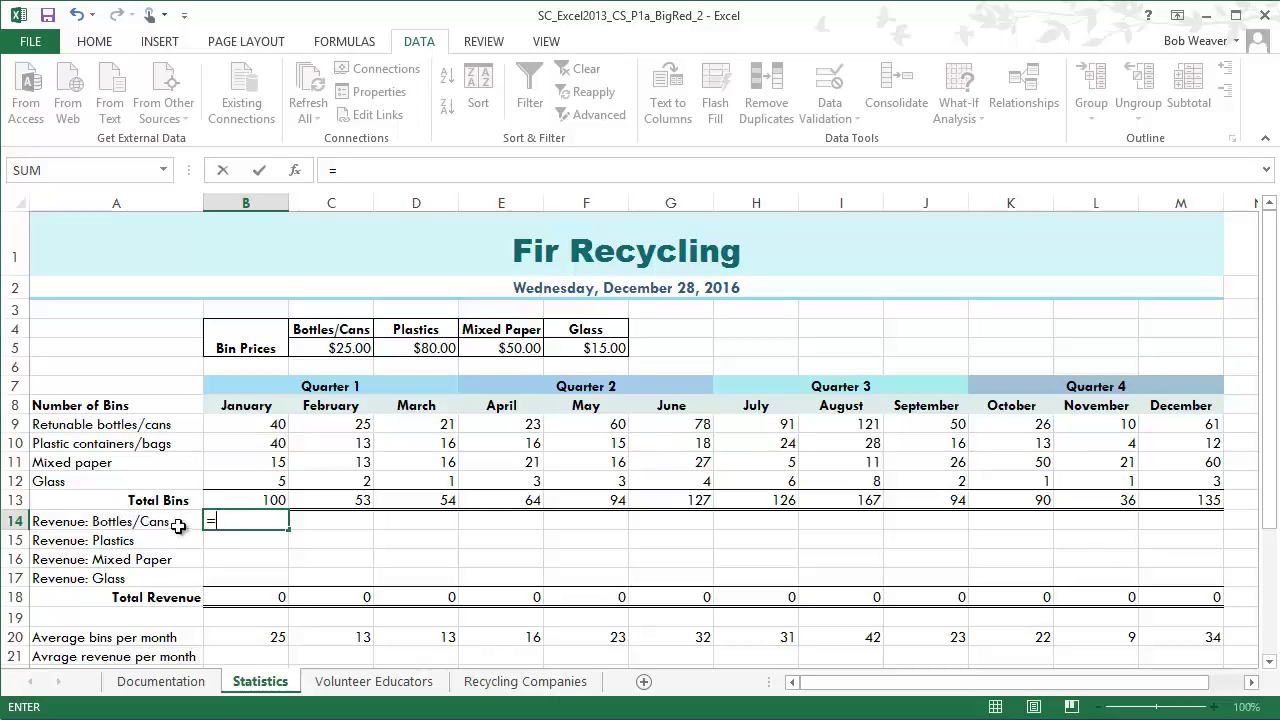
pyautogui.click(250, 424)
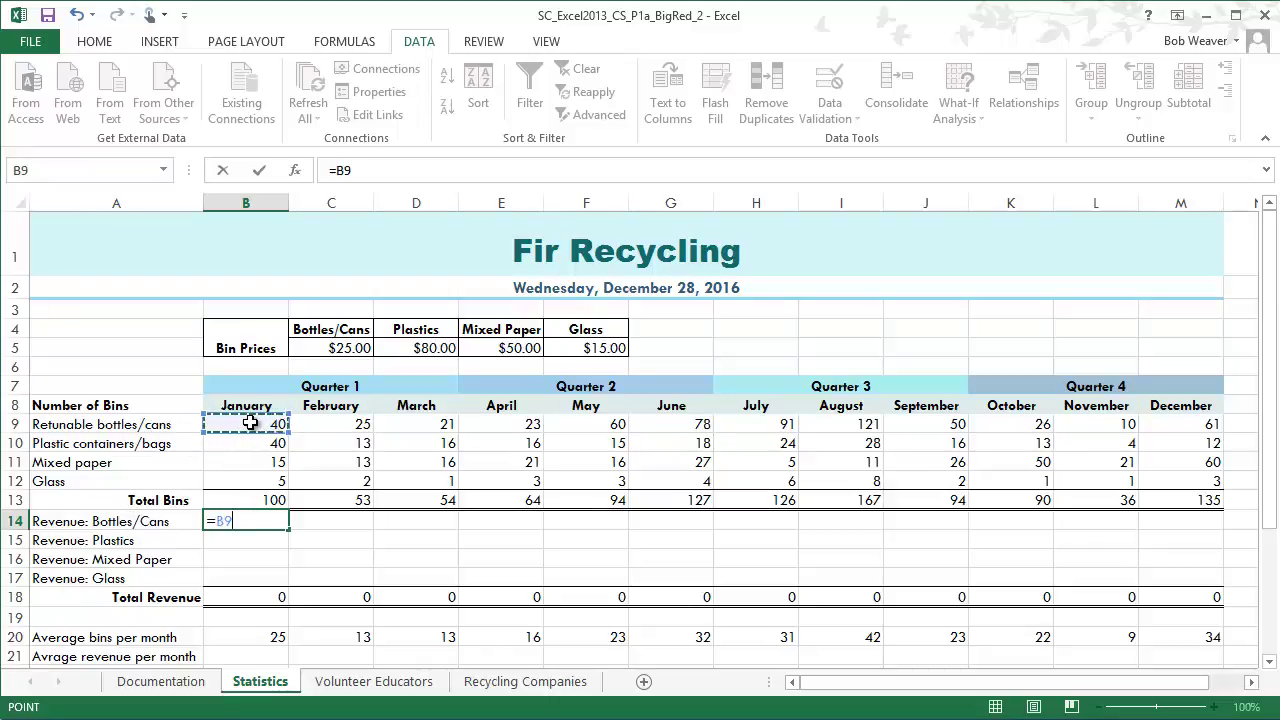
pyautogui.write('*')
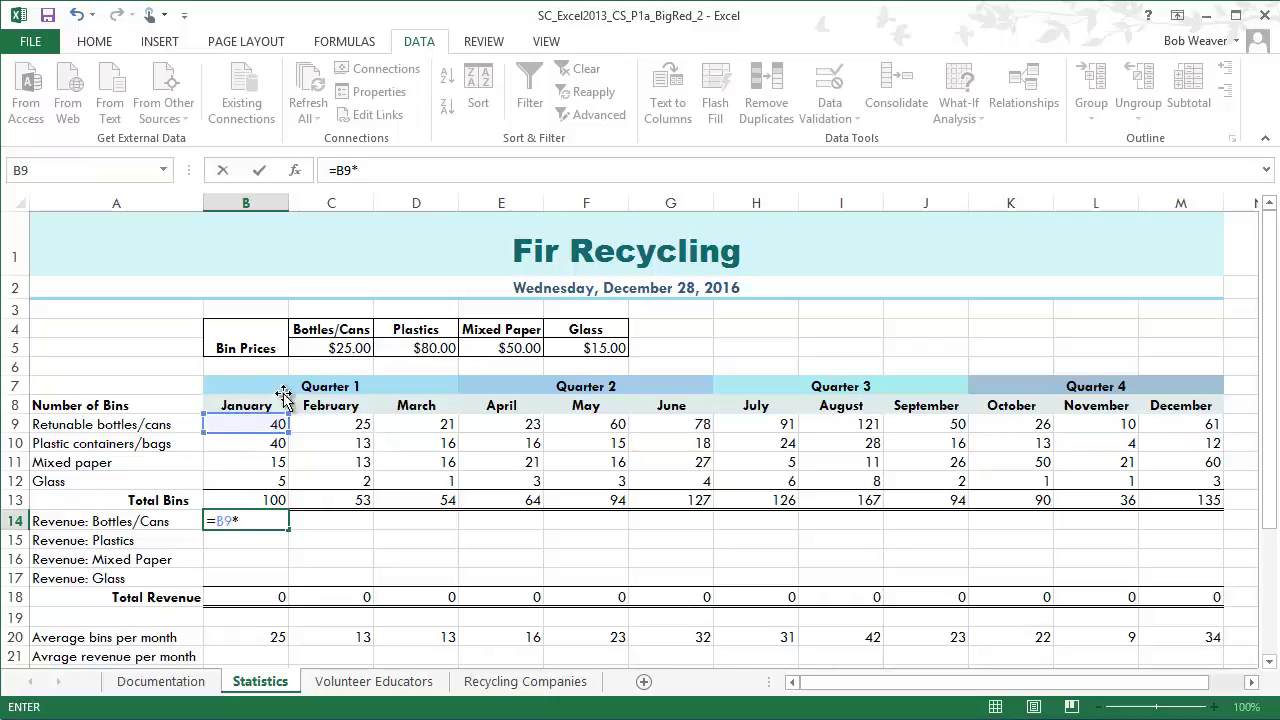
pyautogui.click(323, 350)
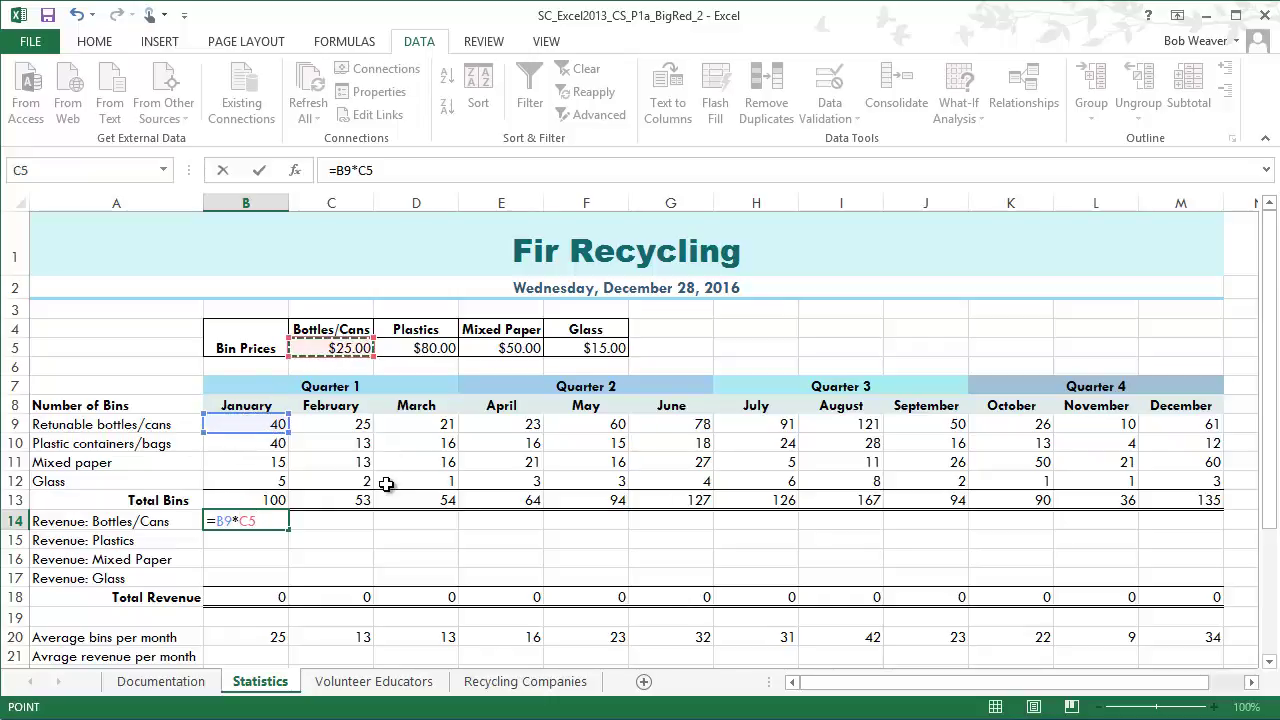
pyautogui.press('Return')
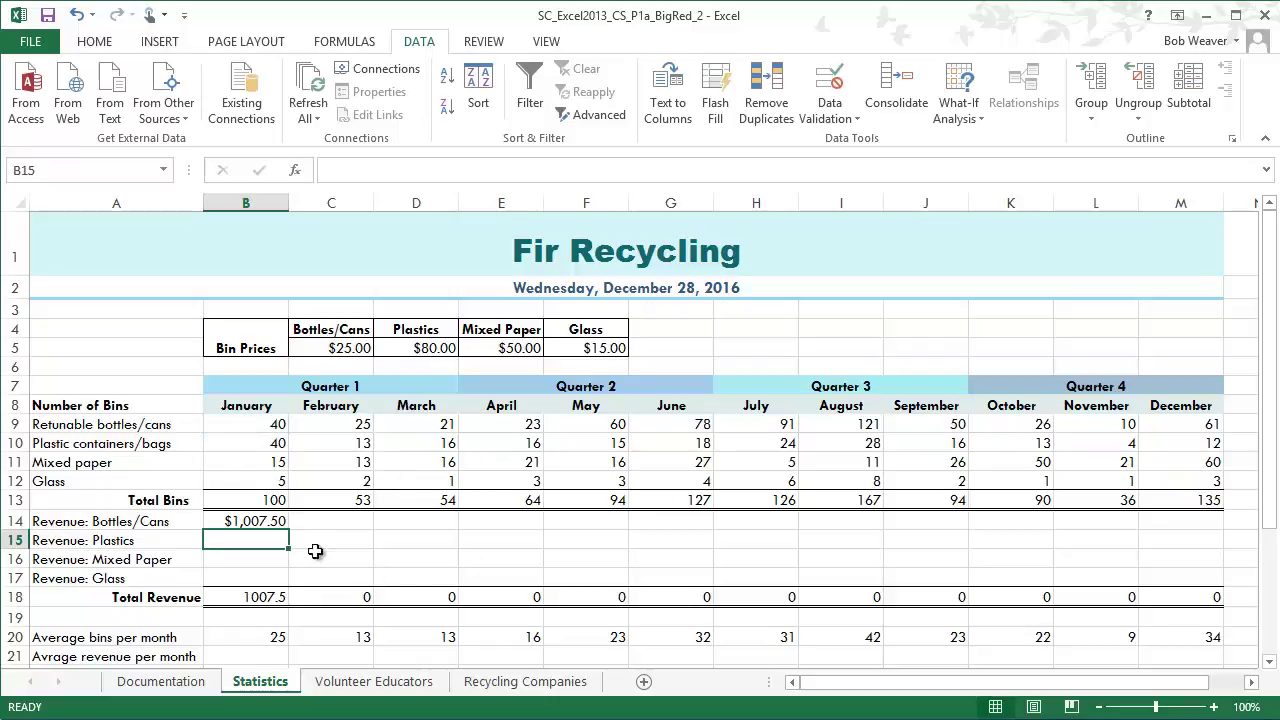
pyautogui.click(277, 524)
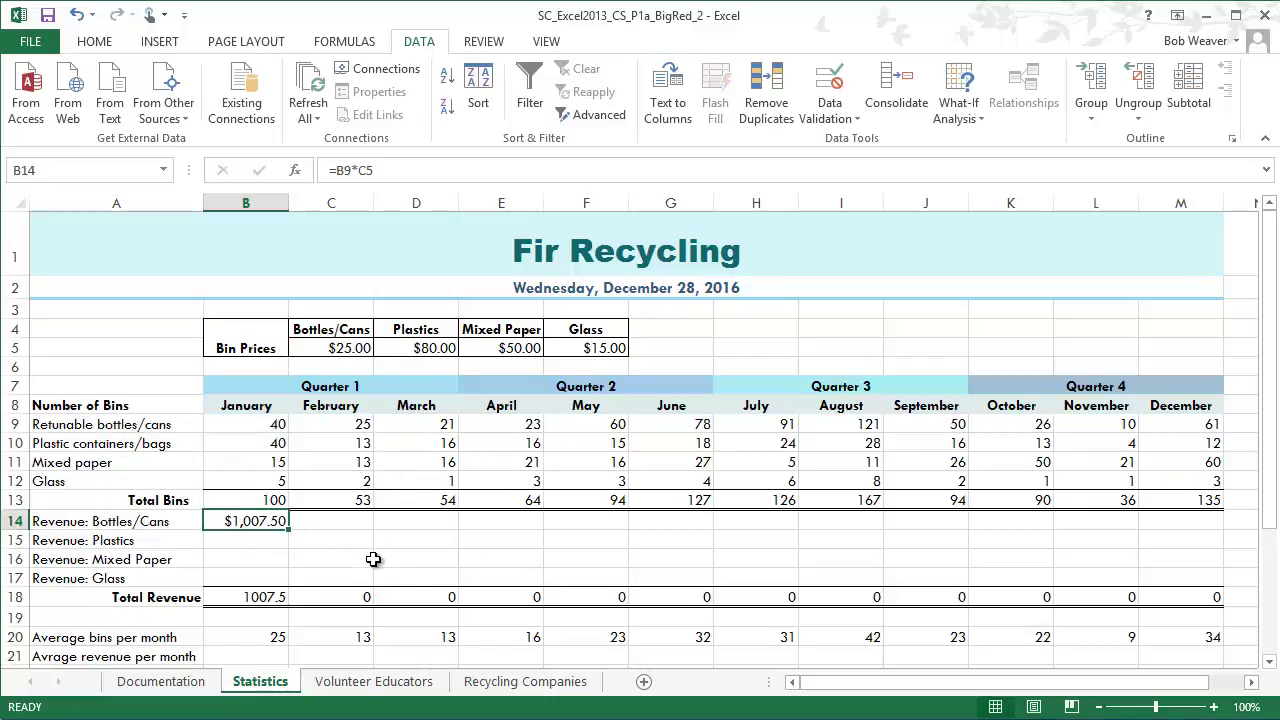
pyautogui.click(256, 424)
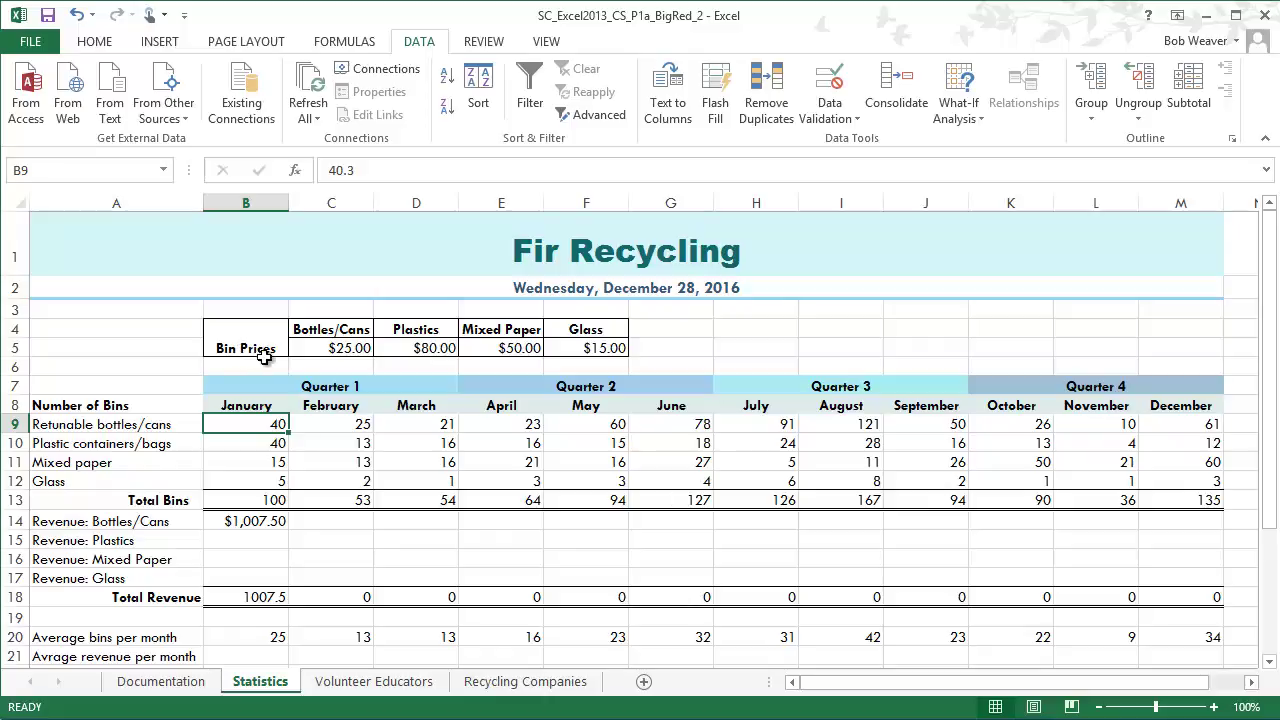
# Step: Edit B14 so the price reference is absolute, reading =B9*$C$5, and verify it
pyautogui.click(262, 521)
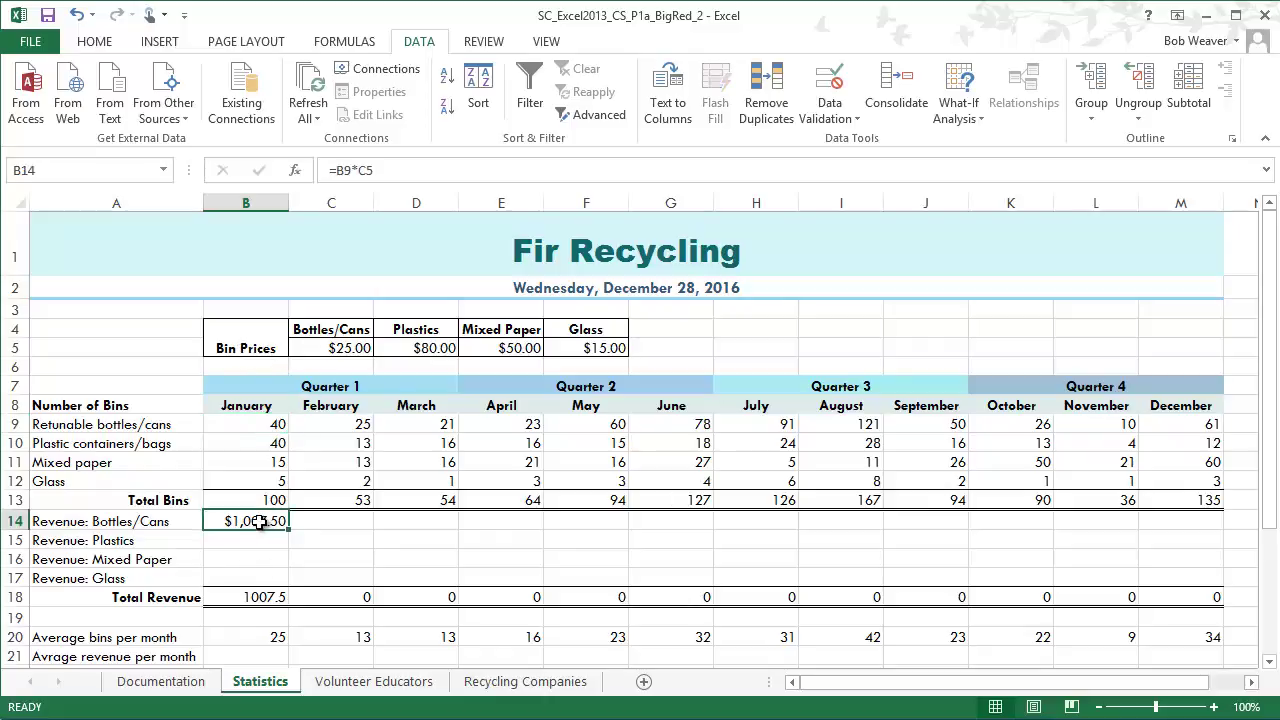
pyautogui.doubleClick(260, 521)
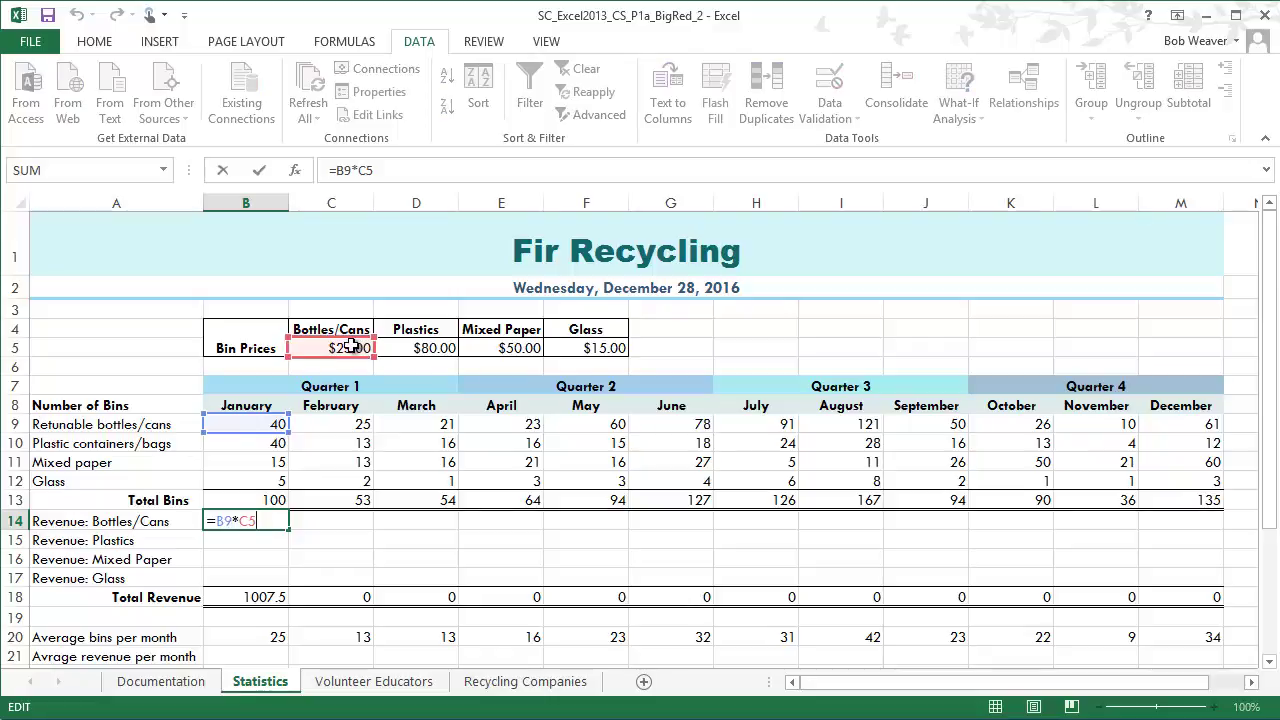
pyautogui.click(357, 170)
pyautogui.write('$')
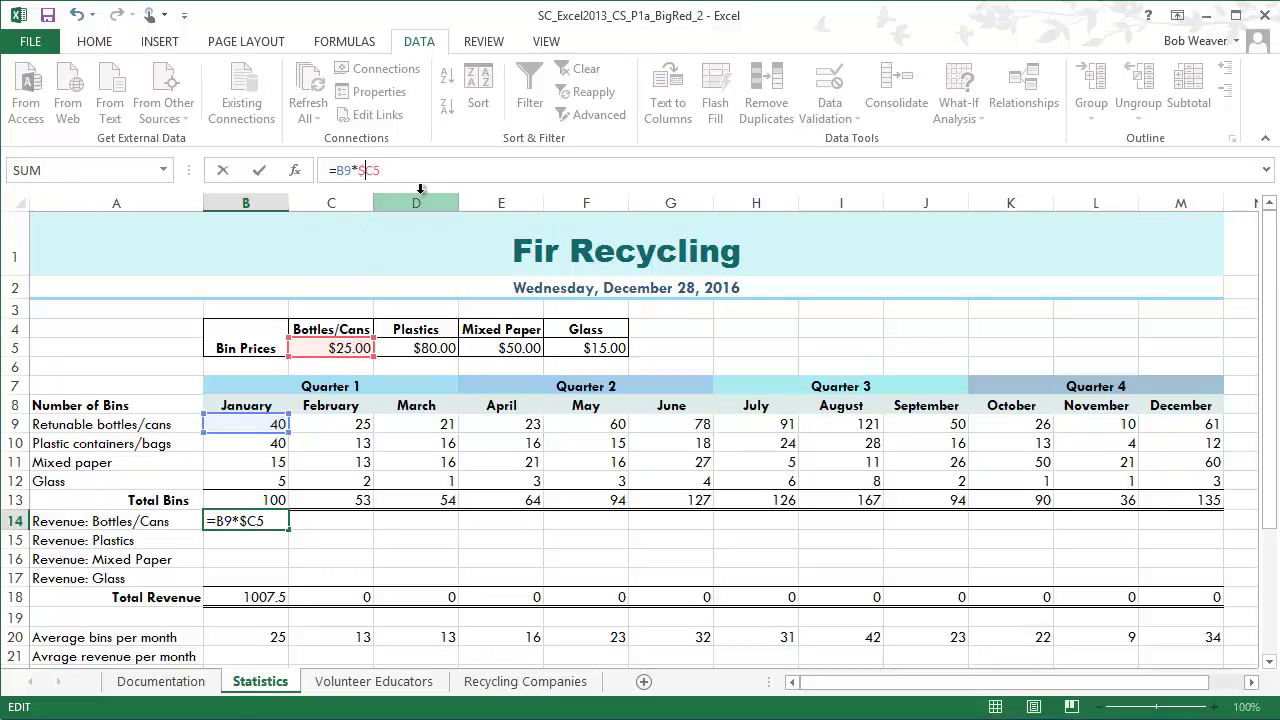
pyautogui.press('Right')
pyautogui.write('$')
pyautogui.press('Return')
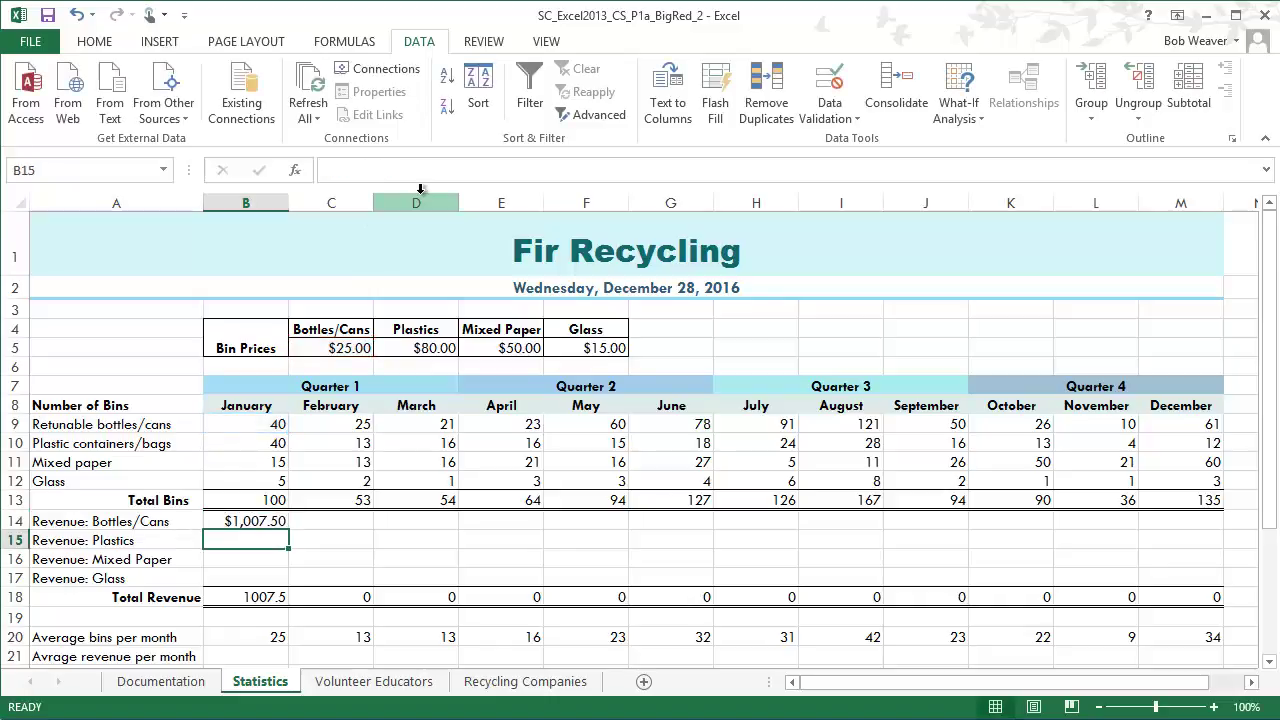
pyautogui.click(240, 521)
pyautogui.doubleClick(261, 524)
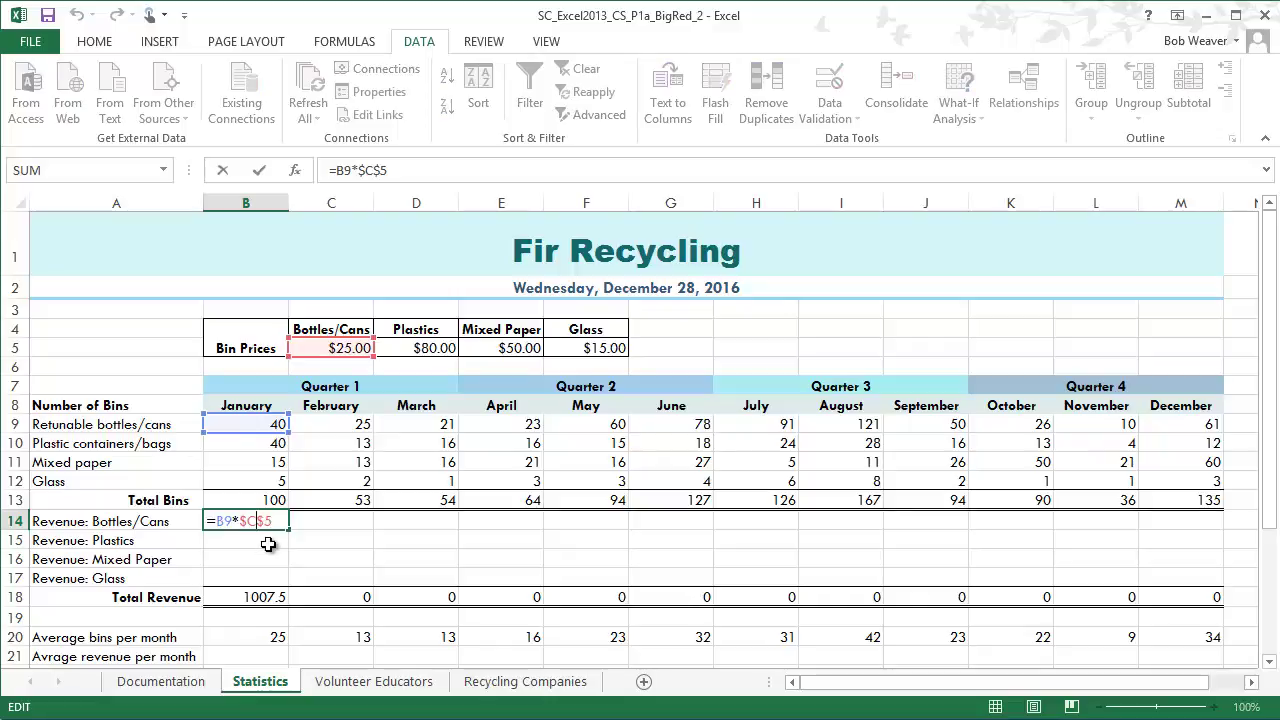
pyautogui.press('Escape')
# Step: Fill B14's formula to M14 and verify the copies in M14, K14, I14, G14, E14, D14
pyautogui.moveTo(270, 524); pyautogui.dragTo(1194, 531)
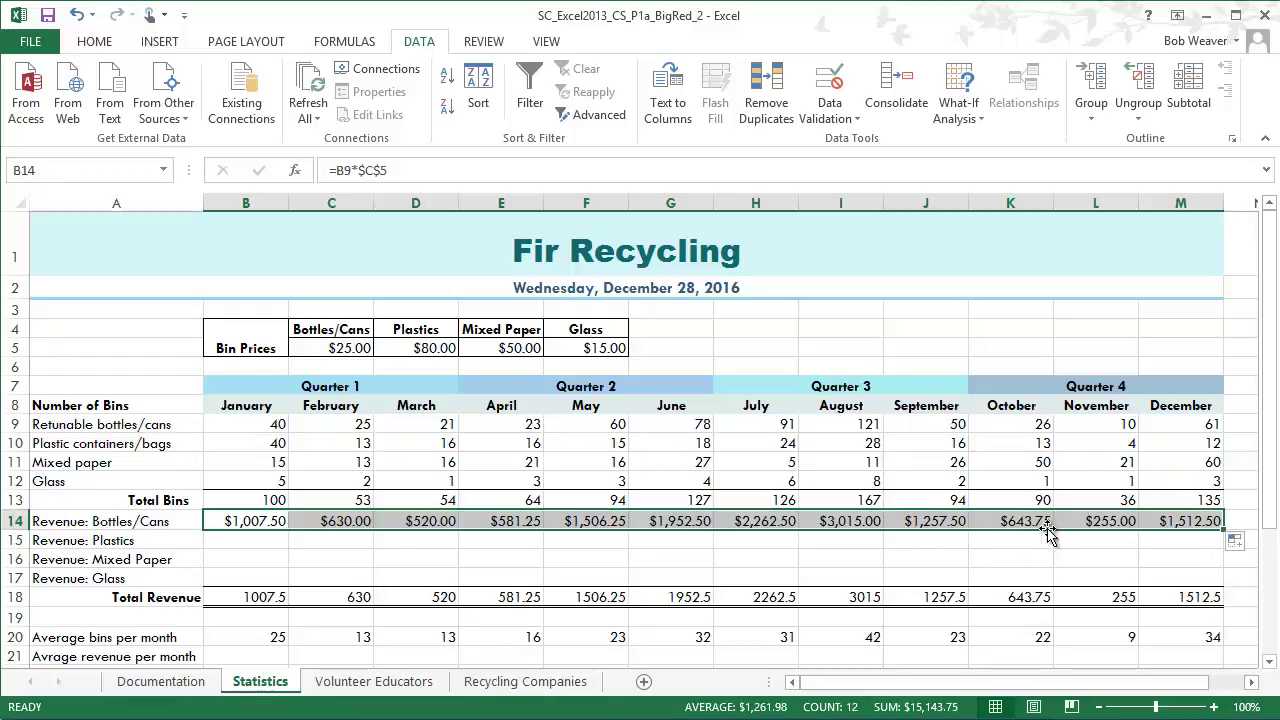
pyautogui.doubleClick(1183, 521)
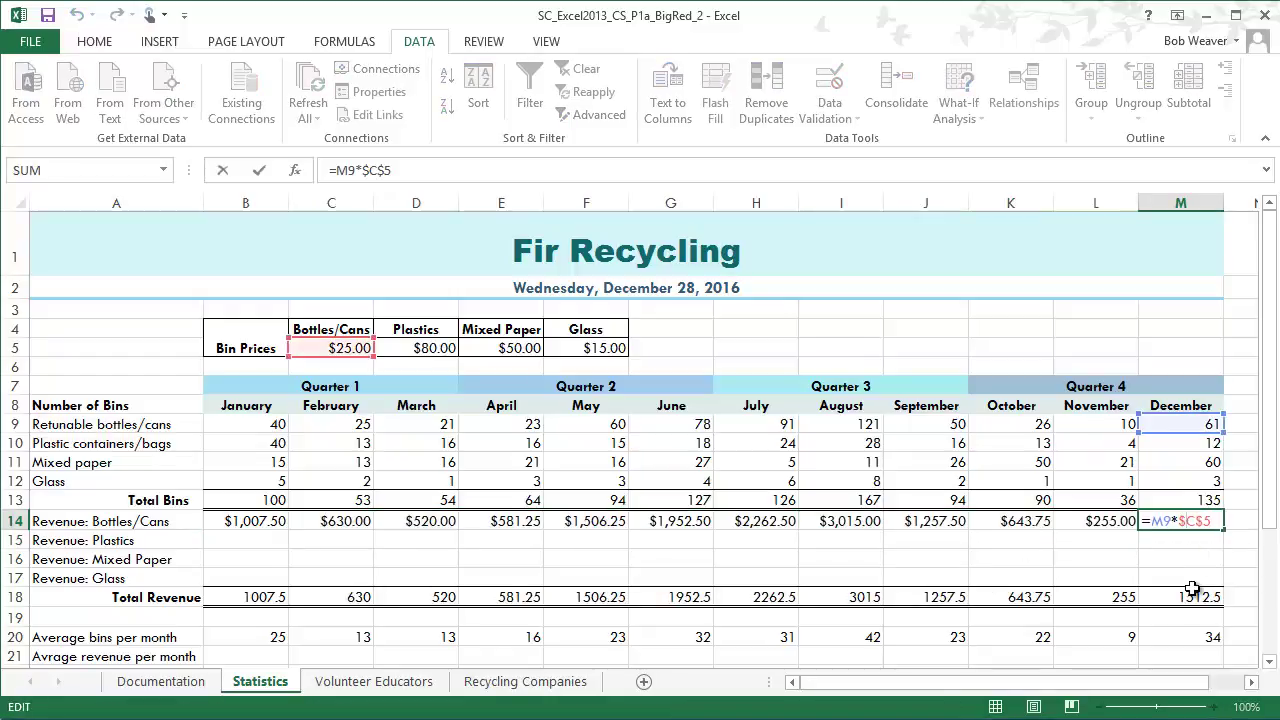
pyautogui.press('Escape')
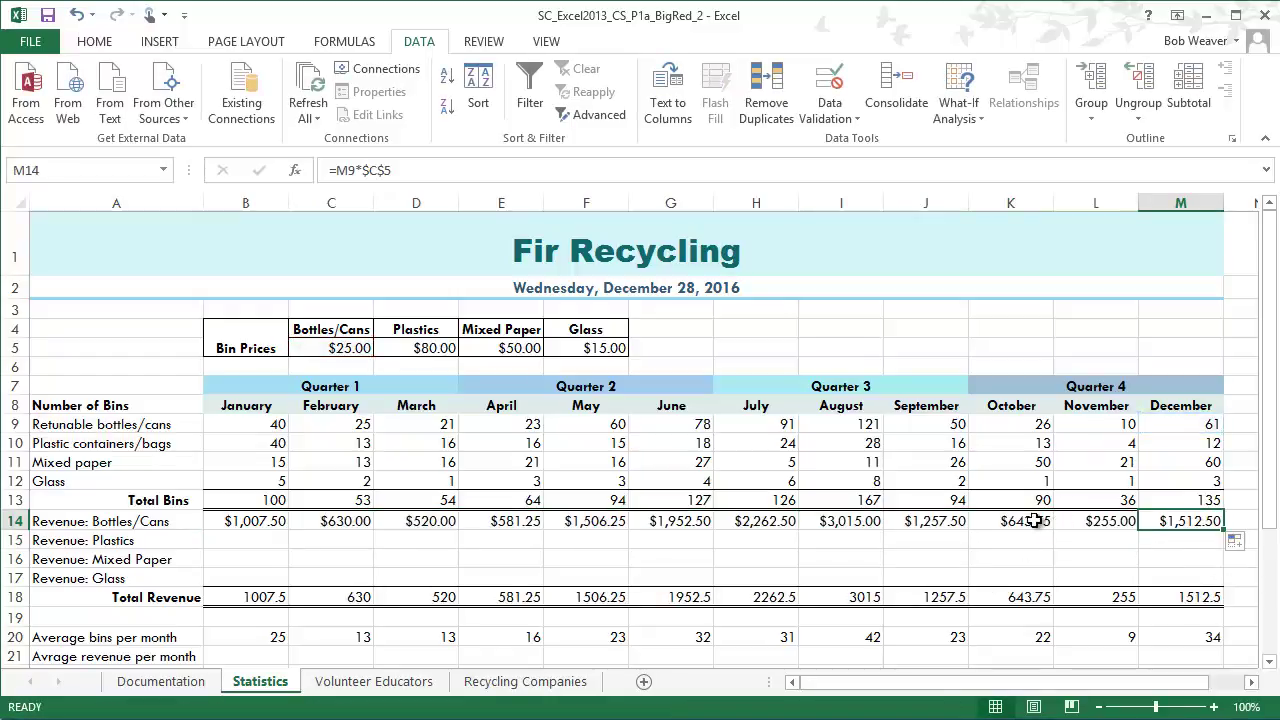
pyautogui.doubleClick(1035, 521)
pyautogui.press('Escape')
pyautogui.doubleClick(866, 521)
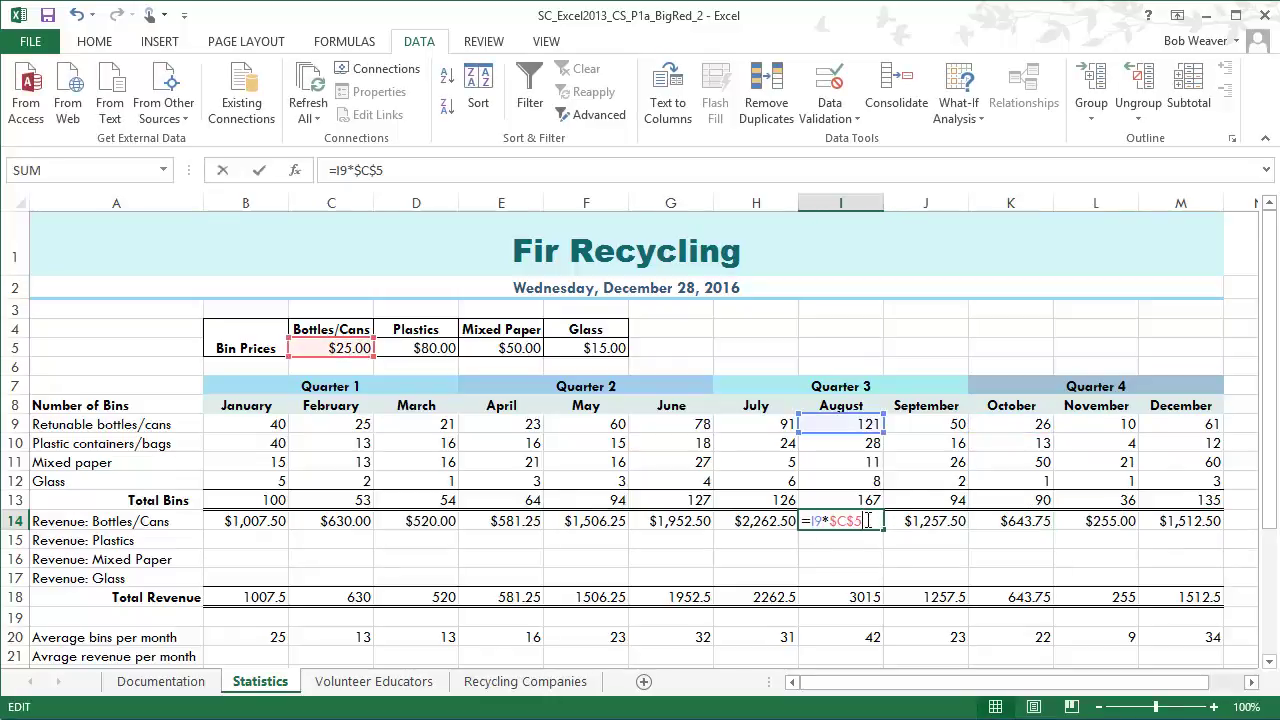
pyautogui.press('Escape')
pyautogui.doubleClick(686, 521)
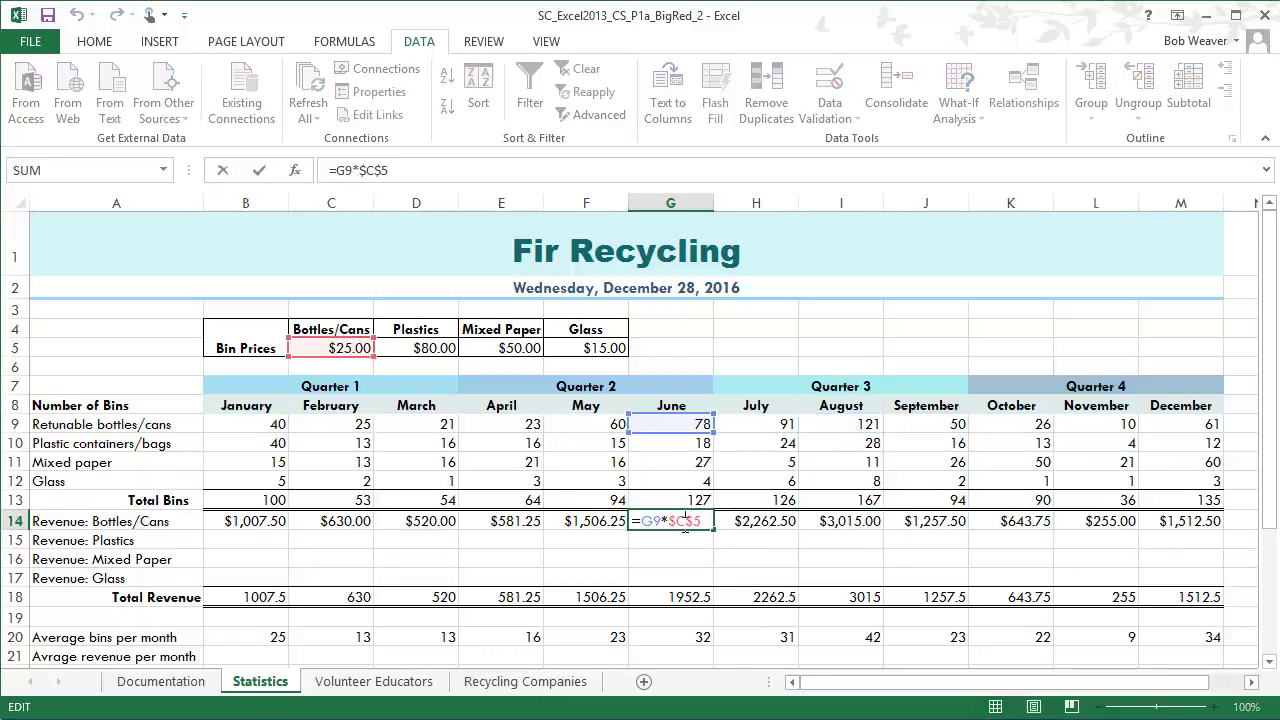
pyautogui.press('Escape')
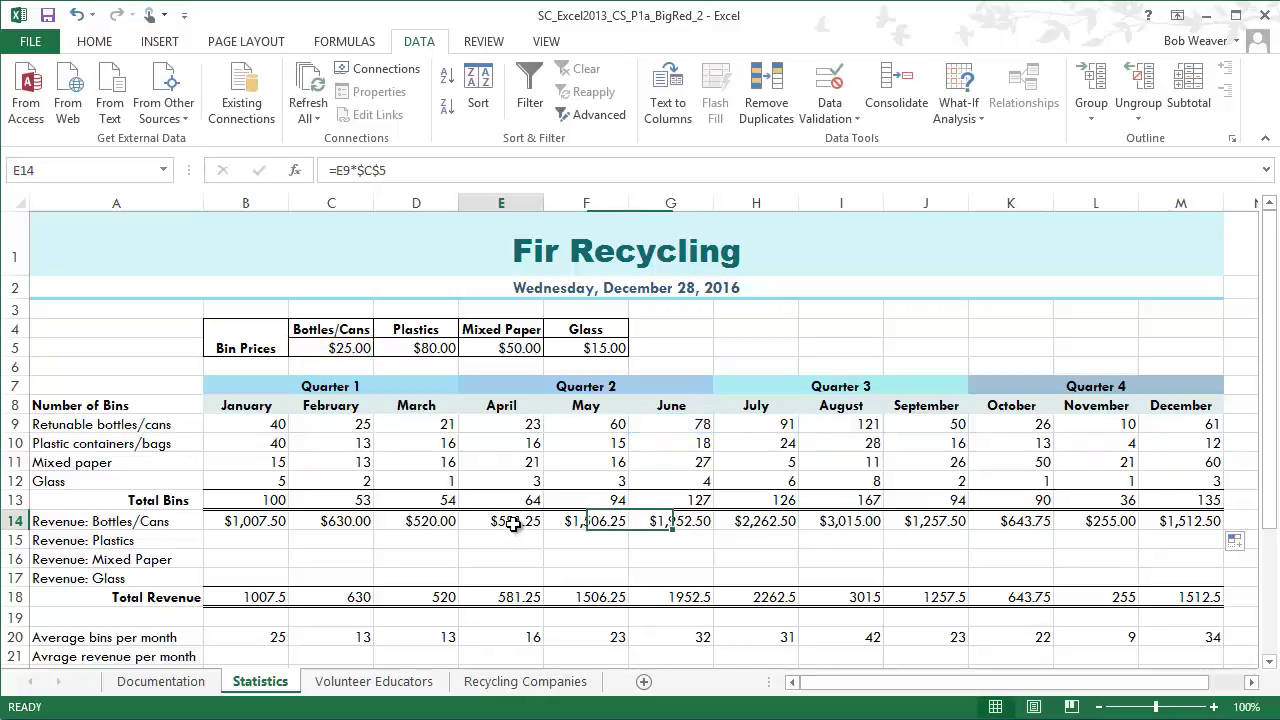
pyautogui.doubleClick(513, 521)
pyautogui.press('Escape')
pyautogui.doubleClick(428, 521)
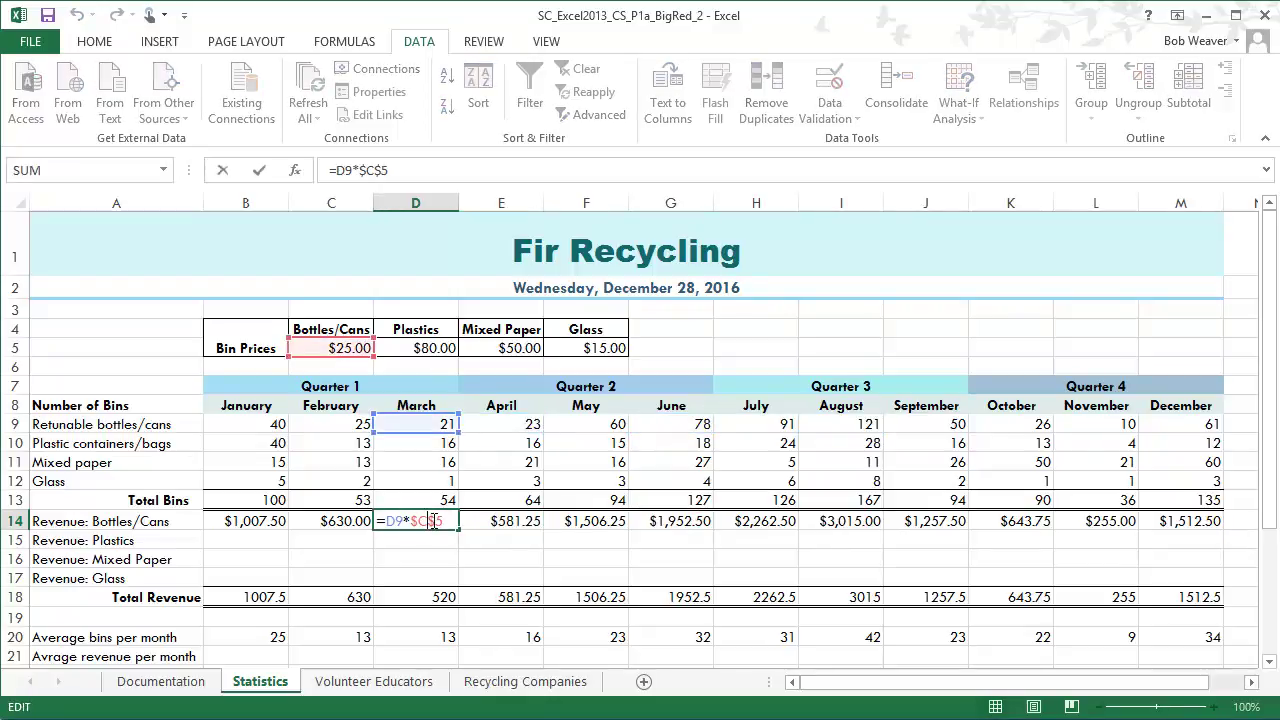
pyautogui.press('Escape')
# Step: In Word, review step 13 (a–c) on Plastics, Mixed Paper and Glass revenue, then return to Excel
pyautogui.hotkey('alt', 'Tab')
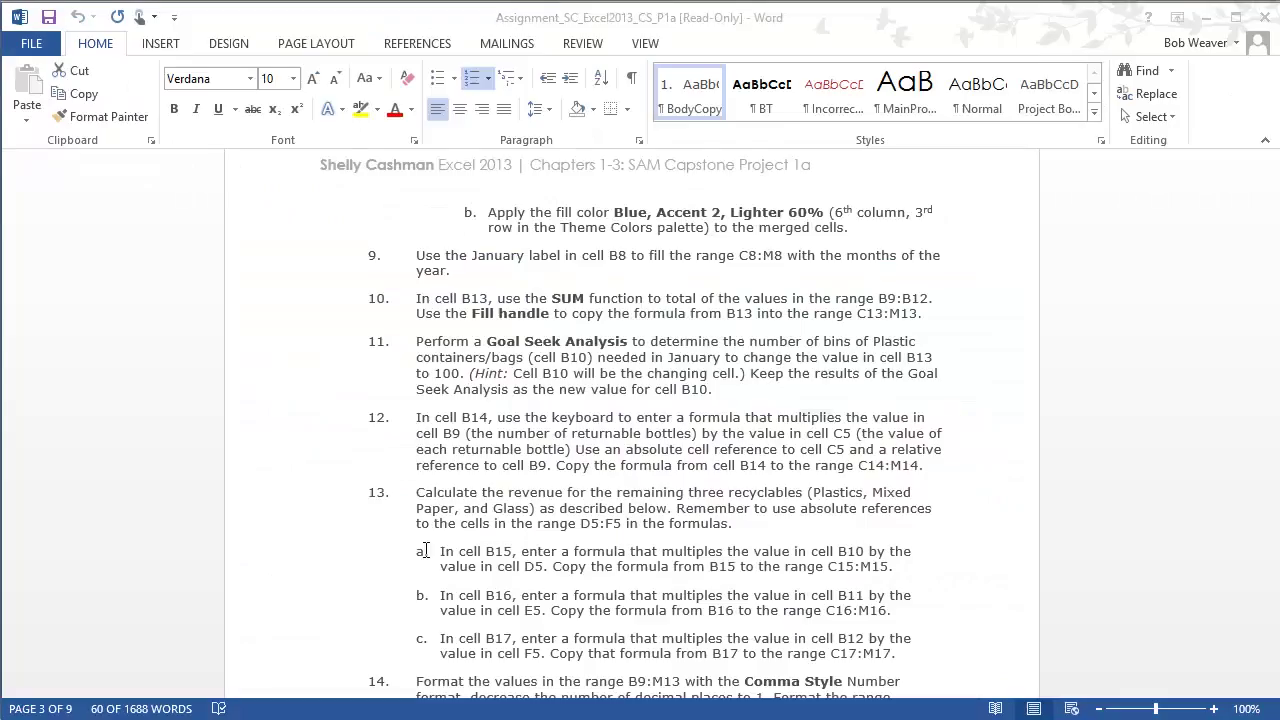
pyautogui.click(710, 464)
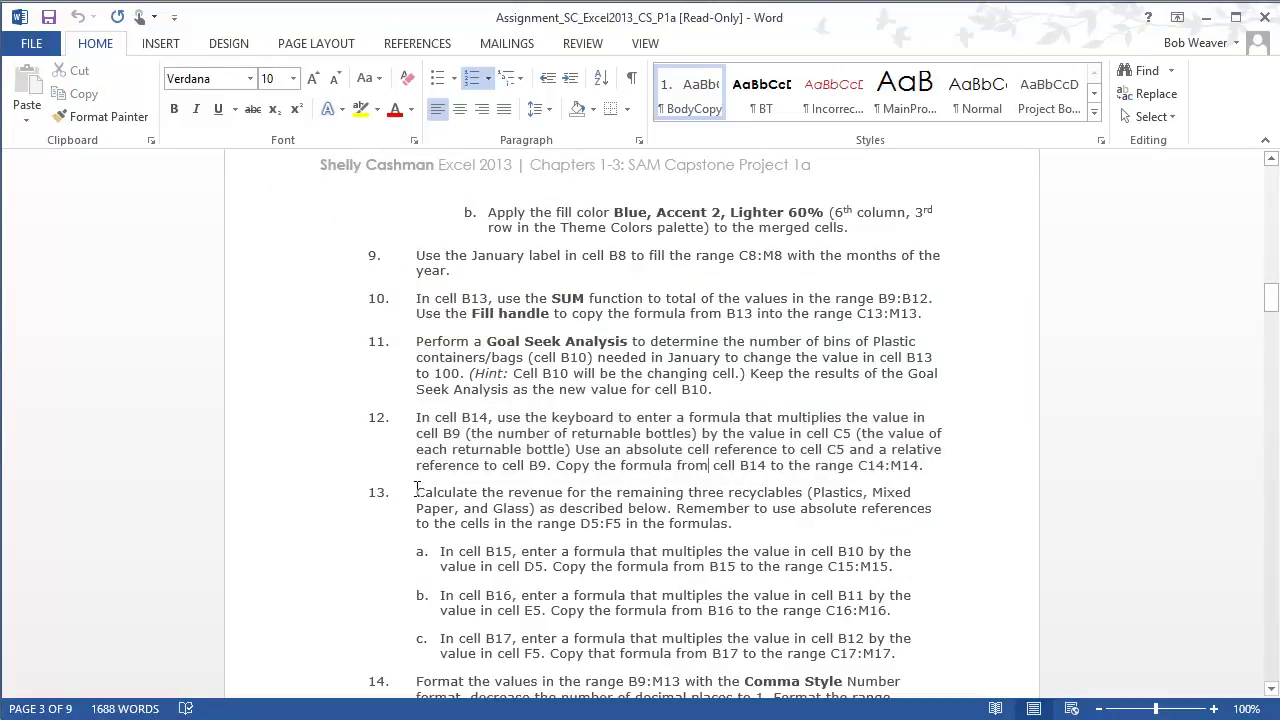
pyautogui.moveTo(418, 490); pyautogui.dragTo(919, 662)
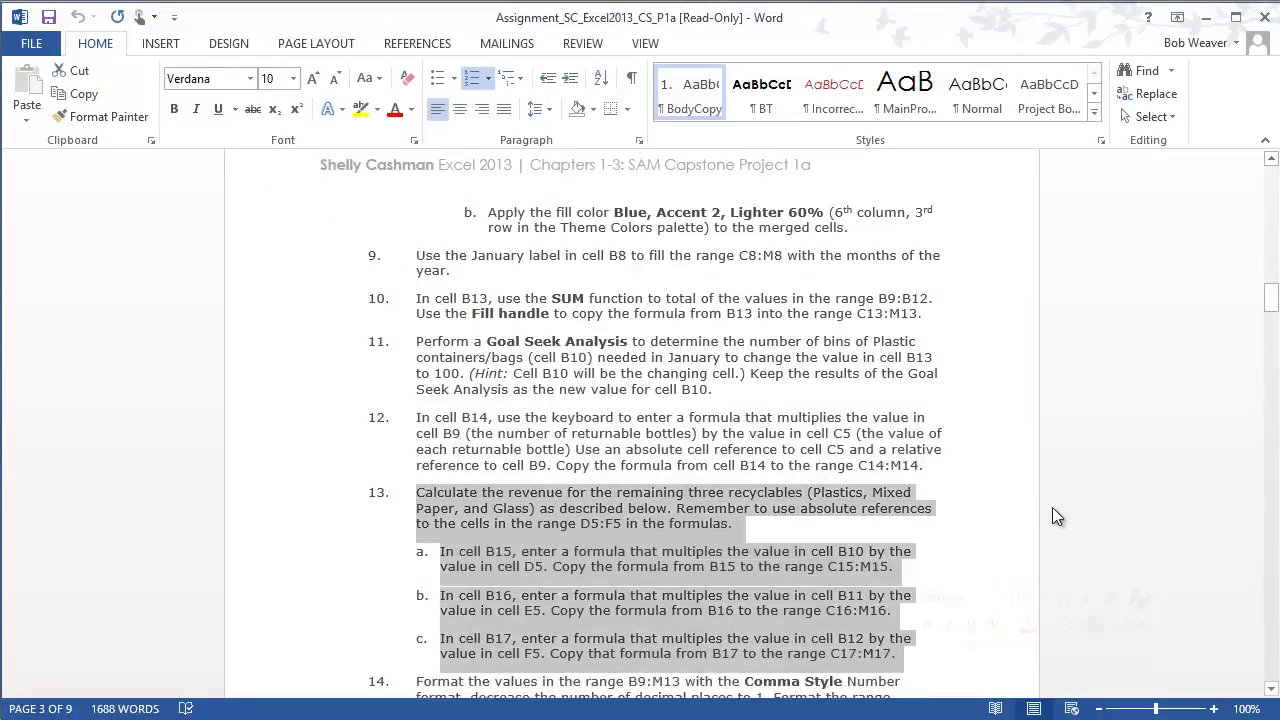
pyautogui.scroll(-1, 1052, 507)
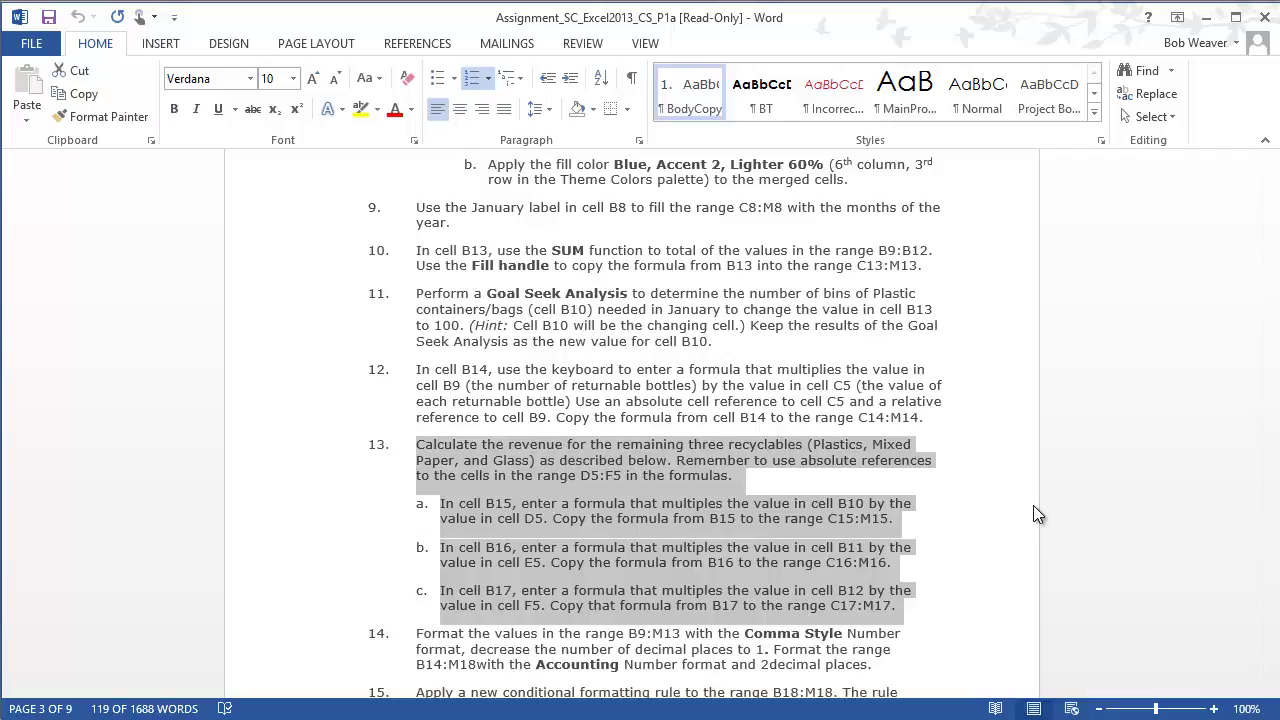
pyautogui.hotkey('alt', 'Tab')
# Step: Enter =B10*D5 in B15 for January's Plastics revenue
pyautogui.click(232, 536)
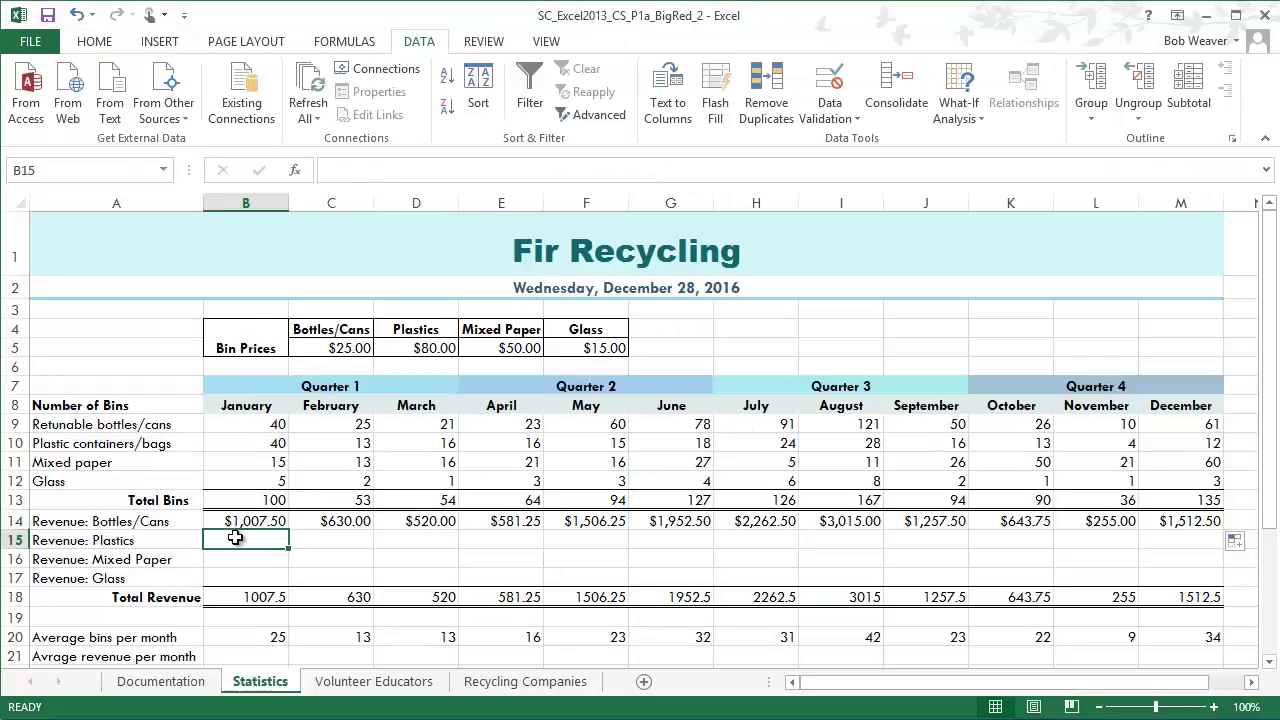
pyautogui.write('=')
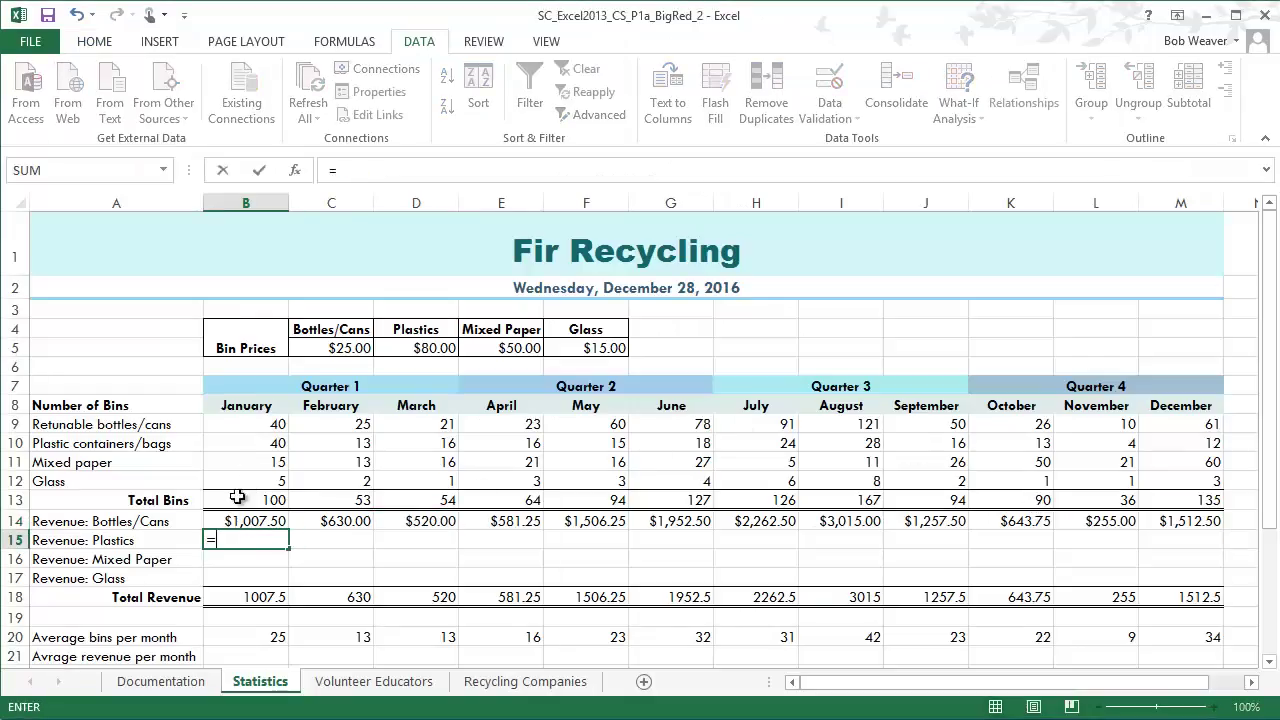
pyautogui.click(257, 443)
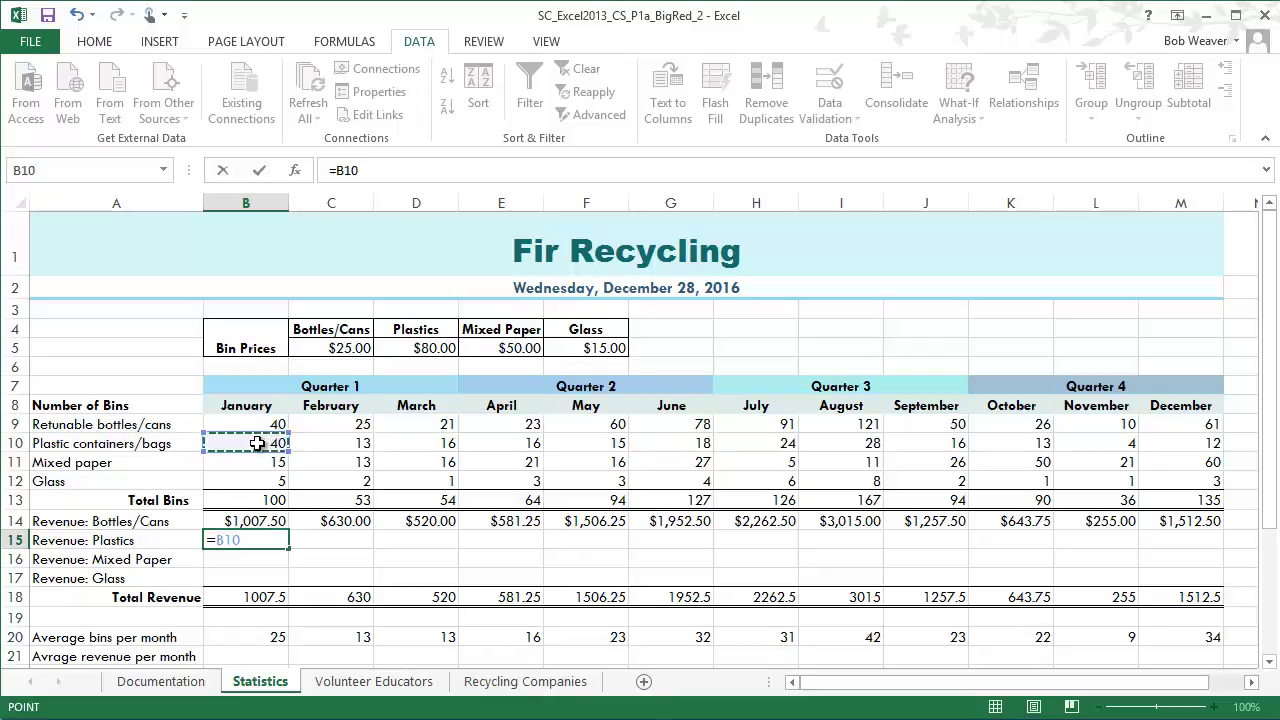
pyautogui.write('*')
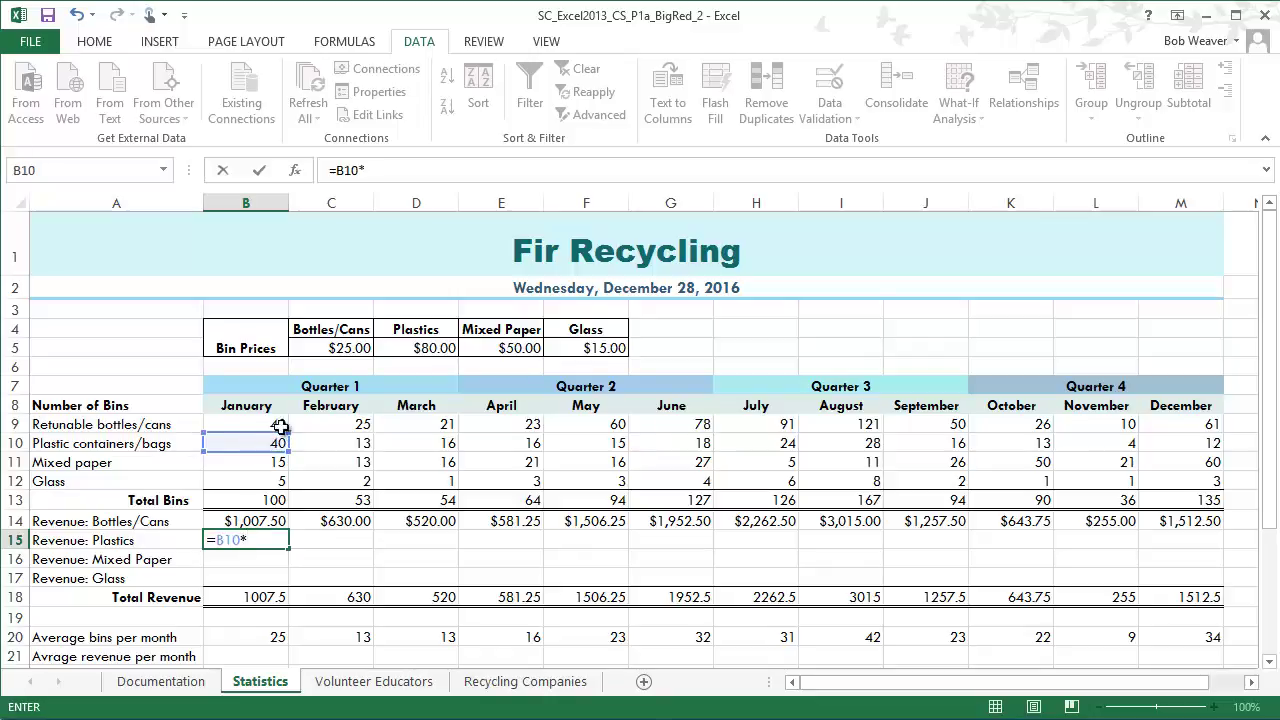
pyautogui.click(422, 358)
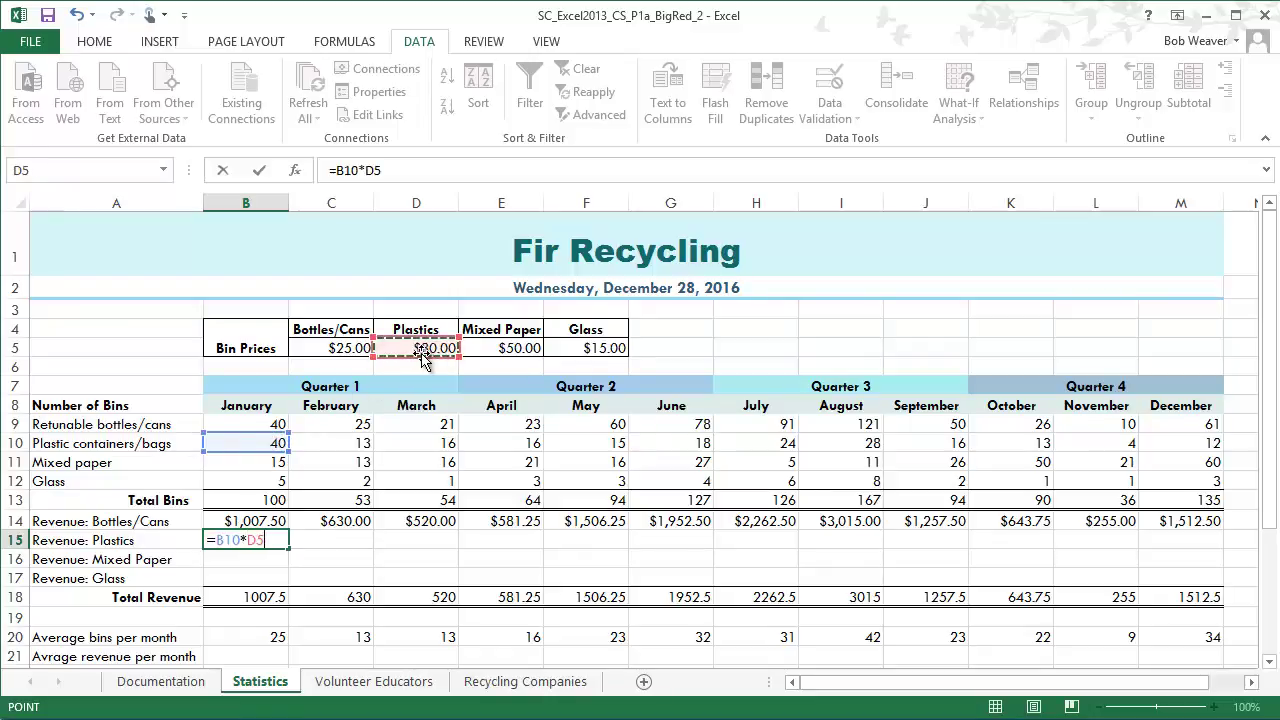
pyautogui.press('Return')
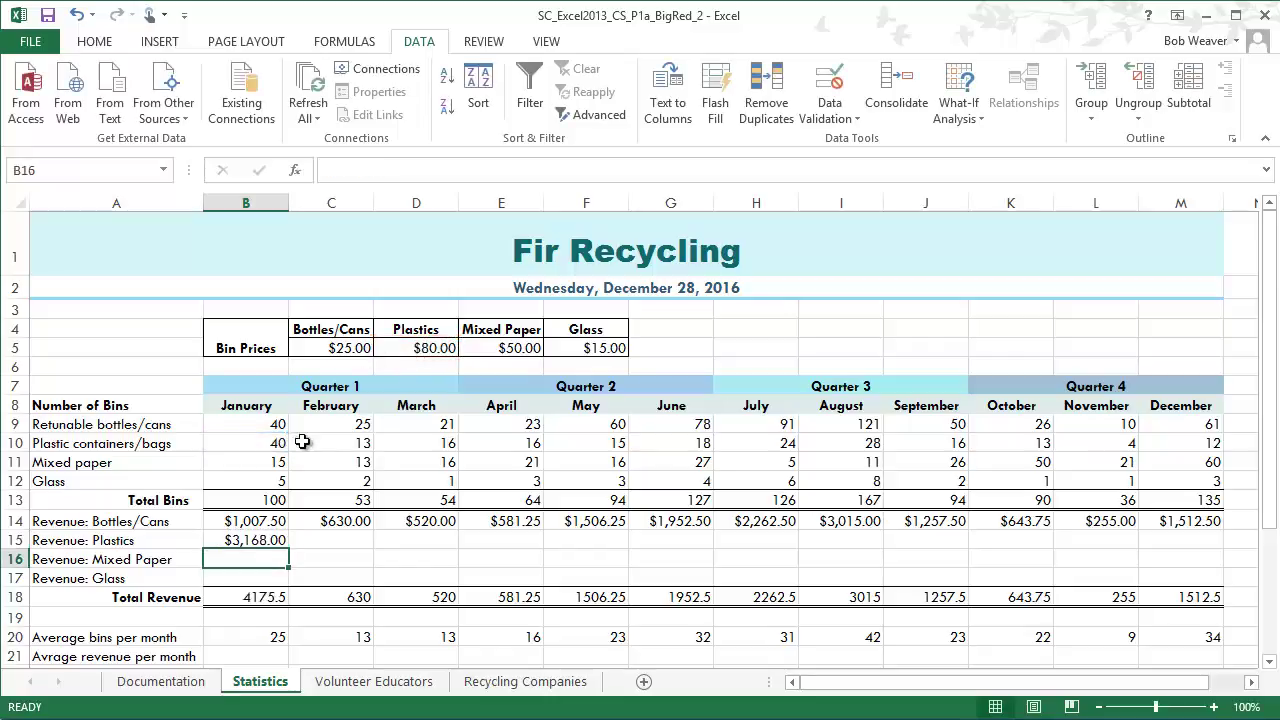
# Step: Make the price reference absolute (=B10*$D$5) and fill it across B15:M15
pyautogui.click(257, 540)
pyautogui.click(365, 170)
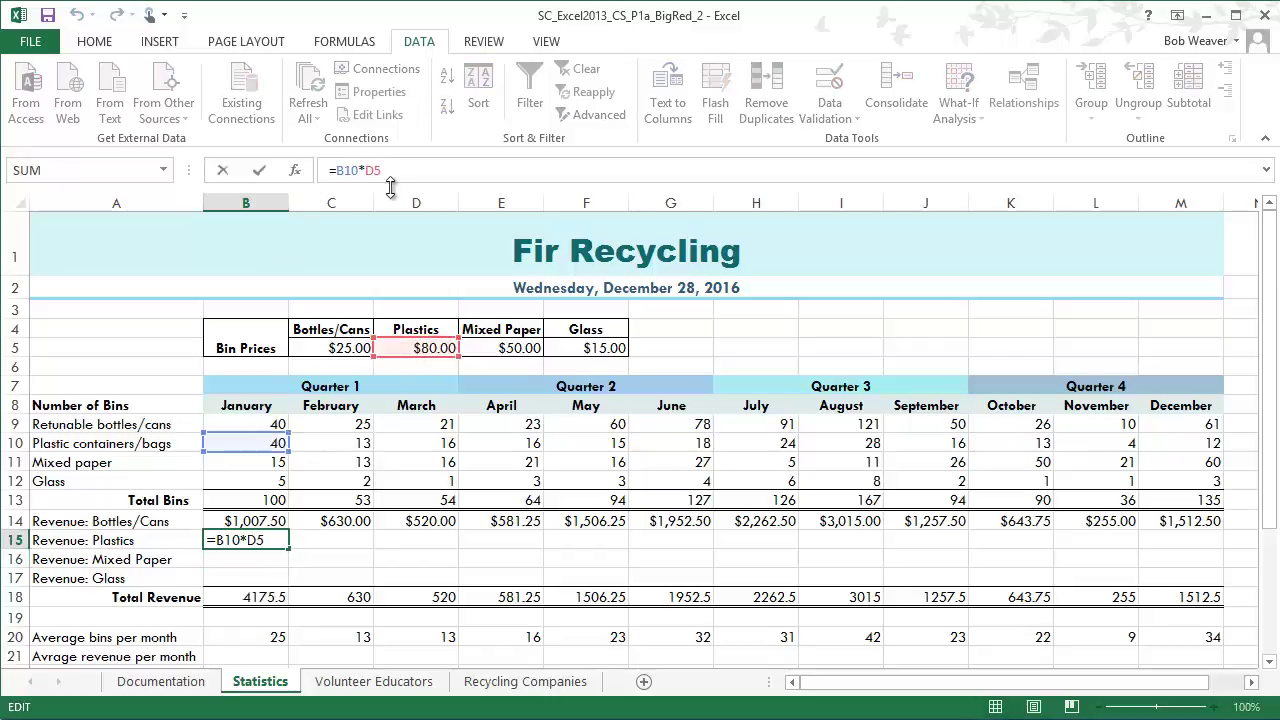
pyautogui.press('F4')
pyautogui.press('Return')
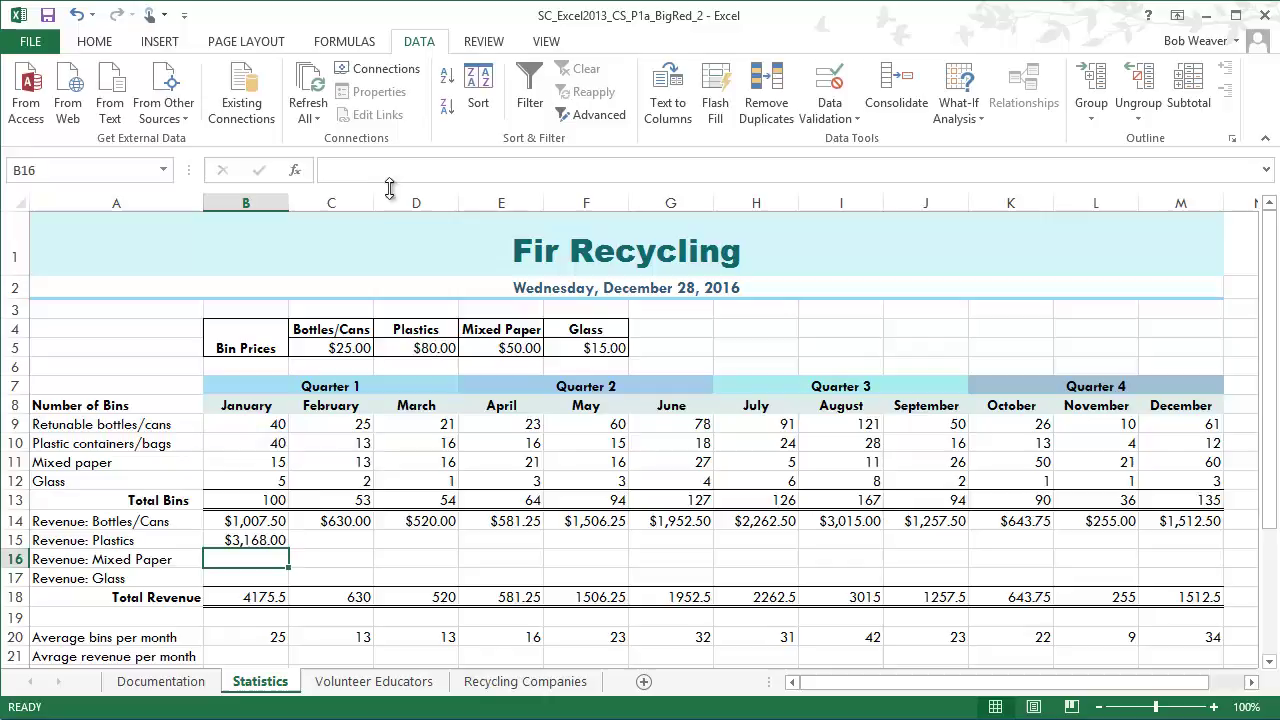
pyautogui.click(281, 540)
pyautogui.moveTo(288, 549); pyautogui.dragTo(1198, 542)
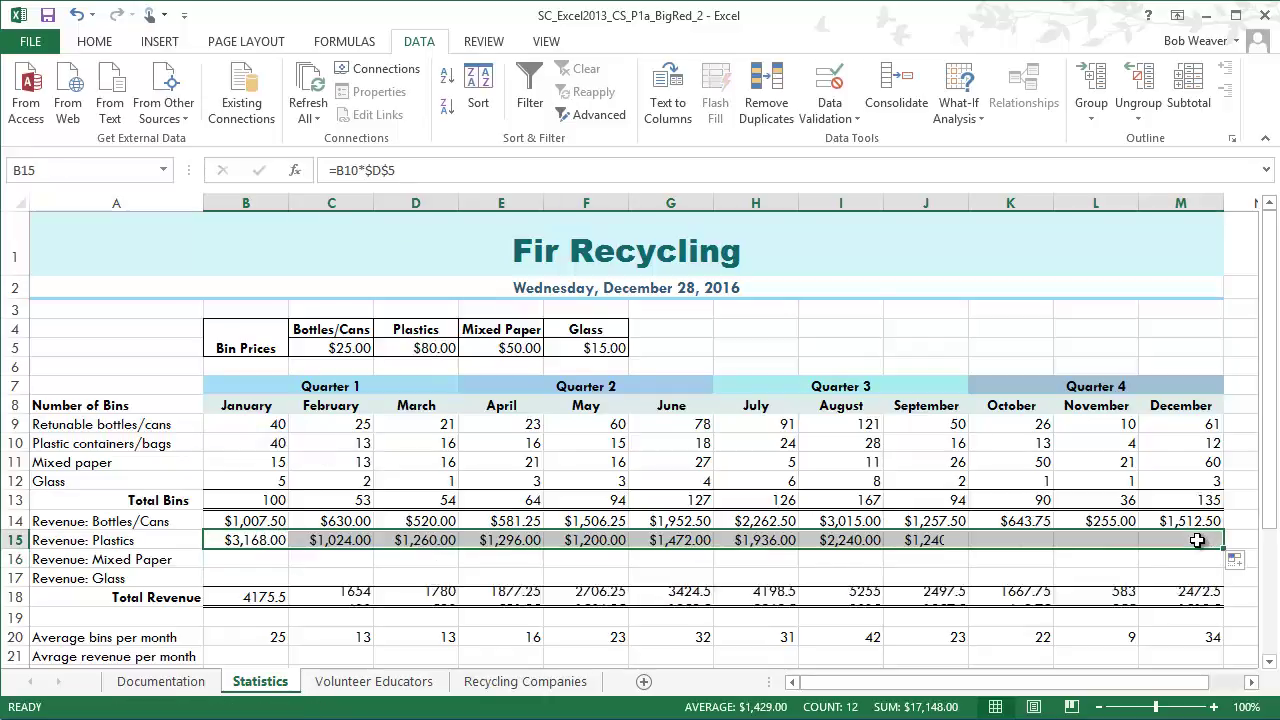
pyautogui.click(240, 565)
# Step: Enter =B11*E5 in B16 for January's Mixed Paper revenue
pyautogui.write('=')
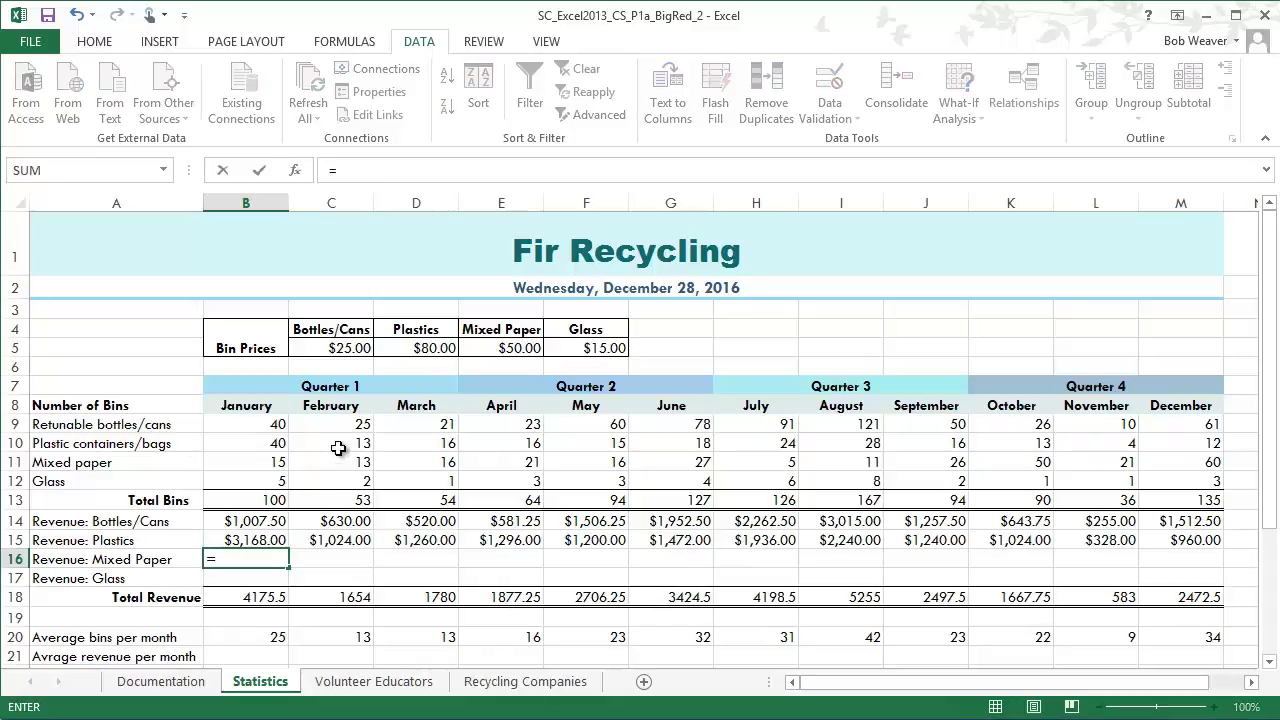
pyautogui.click(265, 461)
pyautogui.write('*')
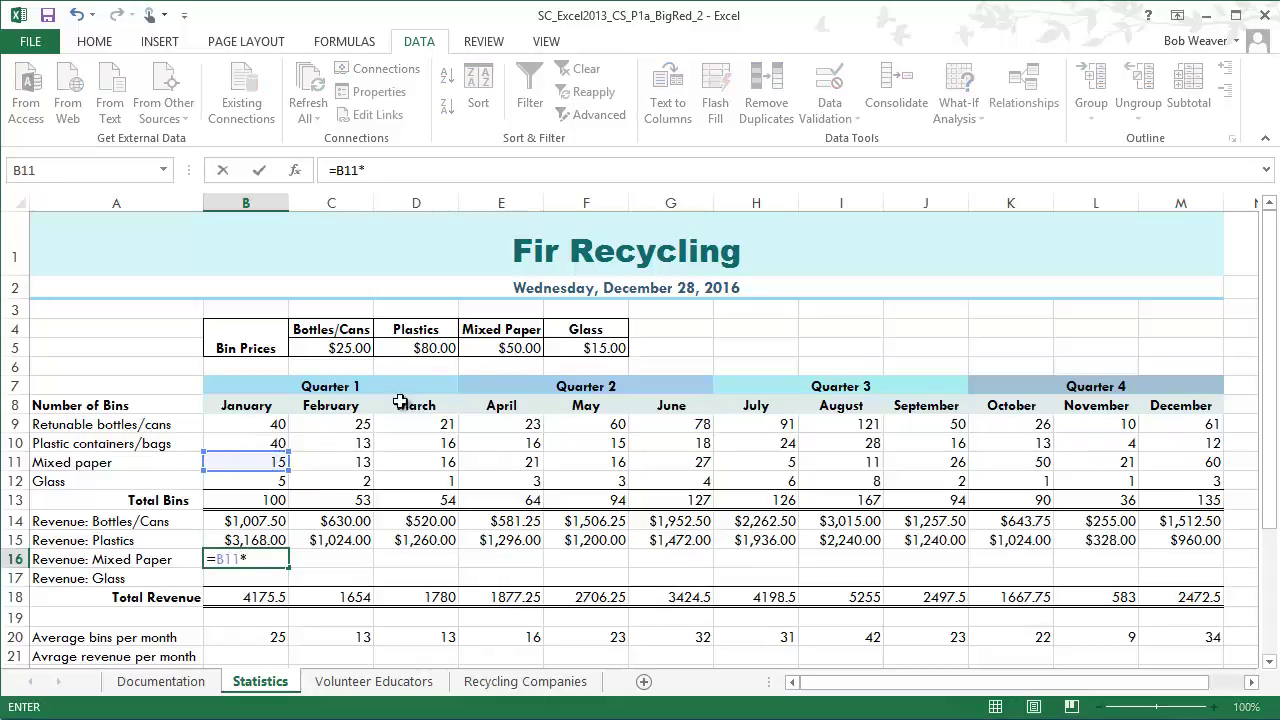
pyautogui.click(510, 348)
pyautogui.press('Return')
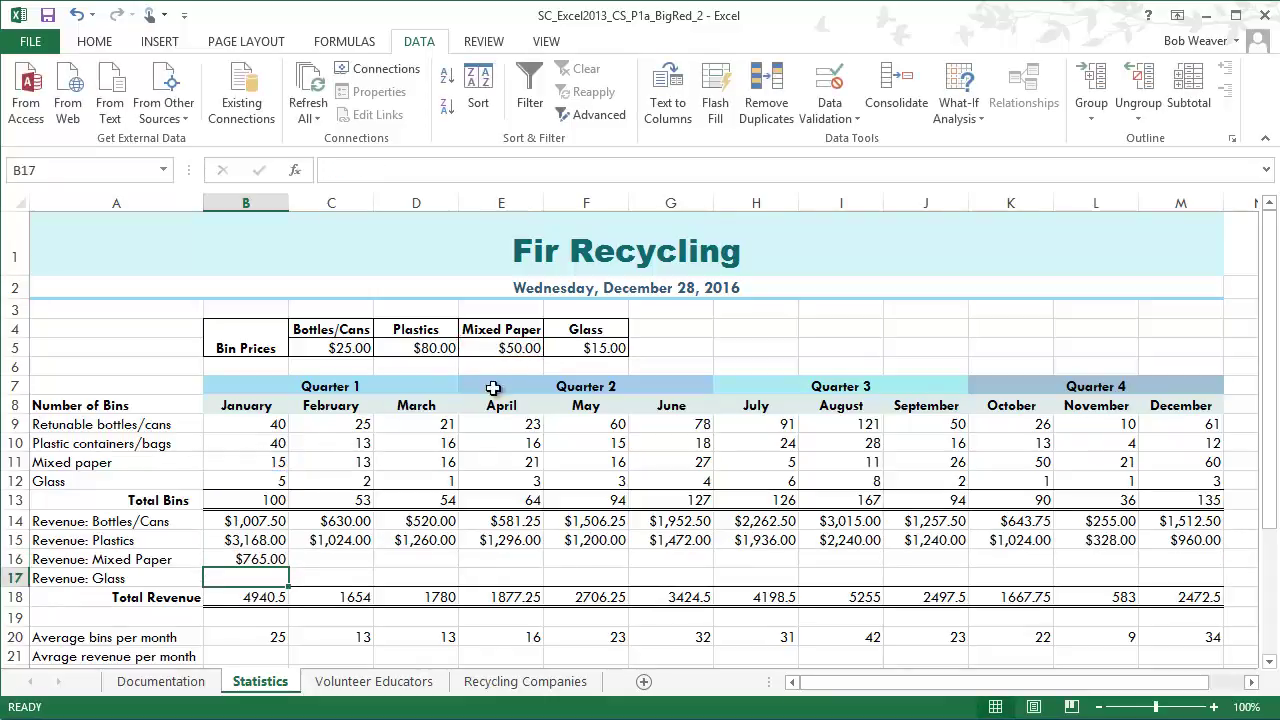
# Step: Change B16 to =B11*$E$5 and fill it across row 16 to M16
pyautogui.click(255, 562)
pyautogui.click(383, 178)
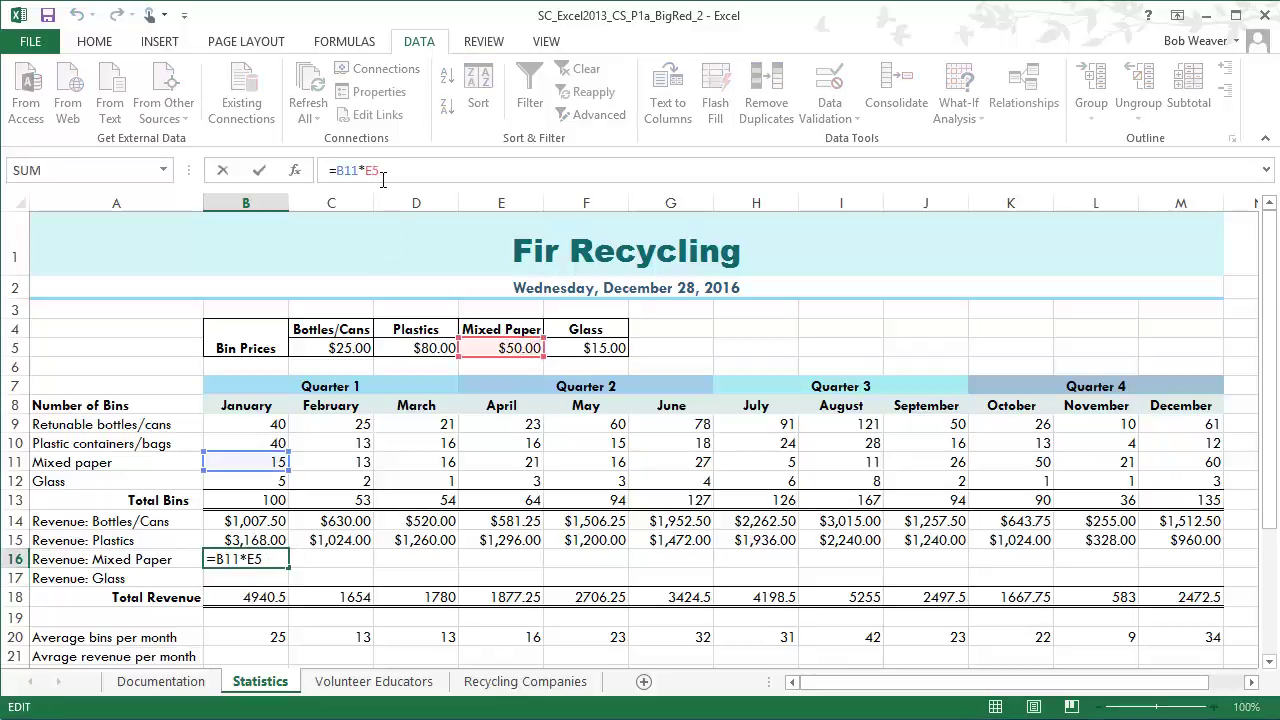
pyautogui.press('F4')
pyautogui.press('Return')
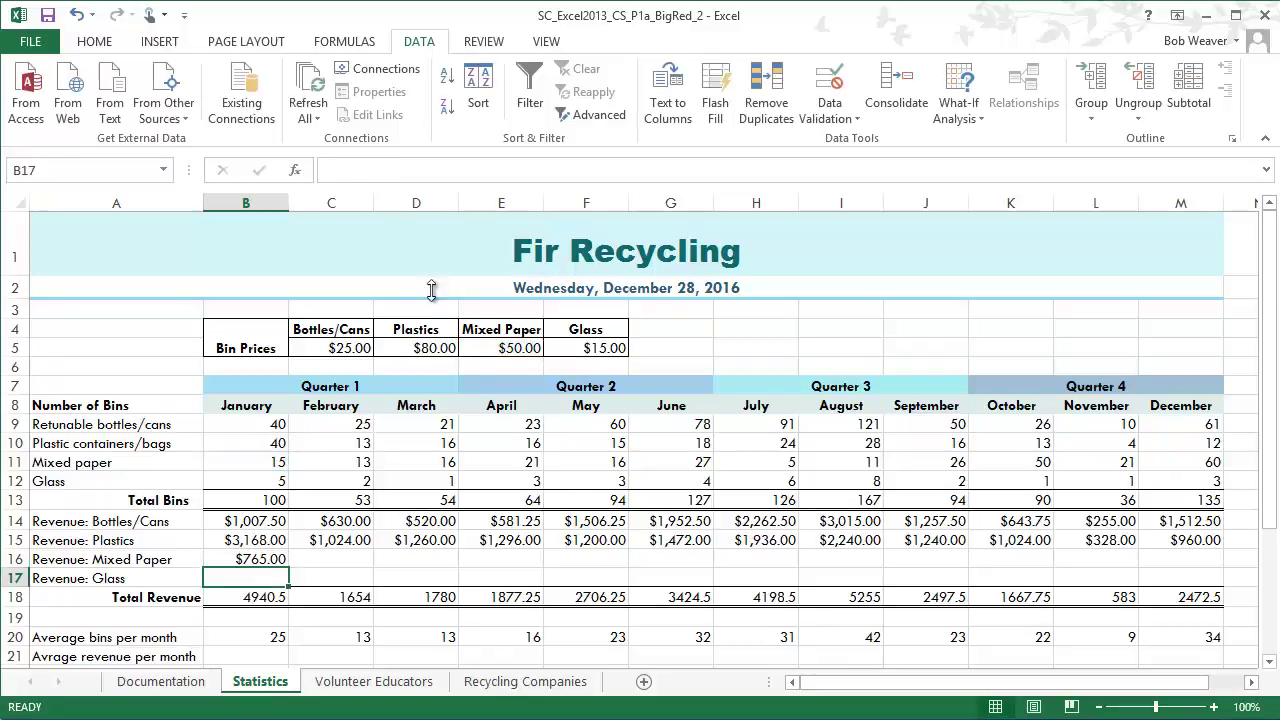
pyautogui.click(250, 562)
pyautogui.moveTo(289, 568); pyautogui.dragTo(1222, 558)
# Step: Enter =B12*F5 in B17 for January's Glass revenue
pyautogui.click(257, 576)
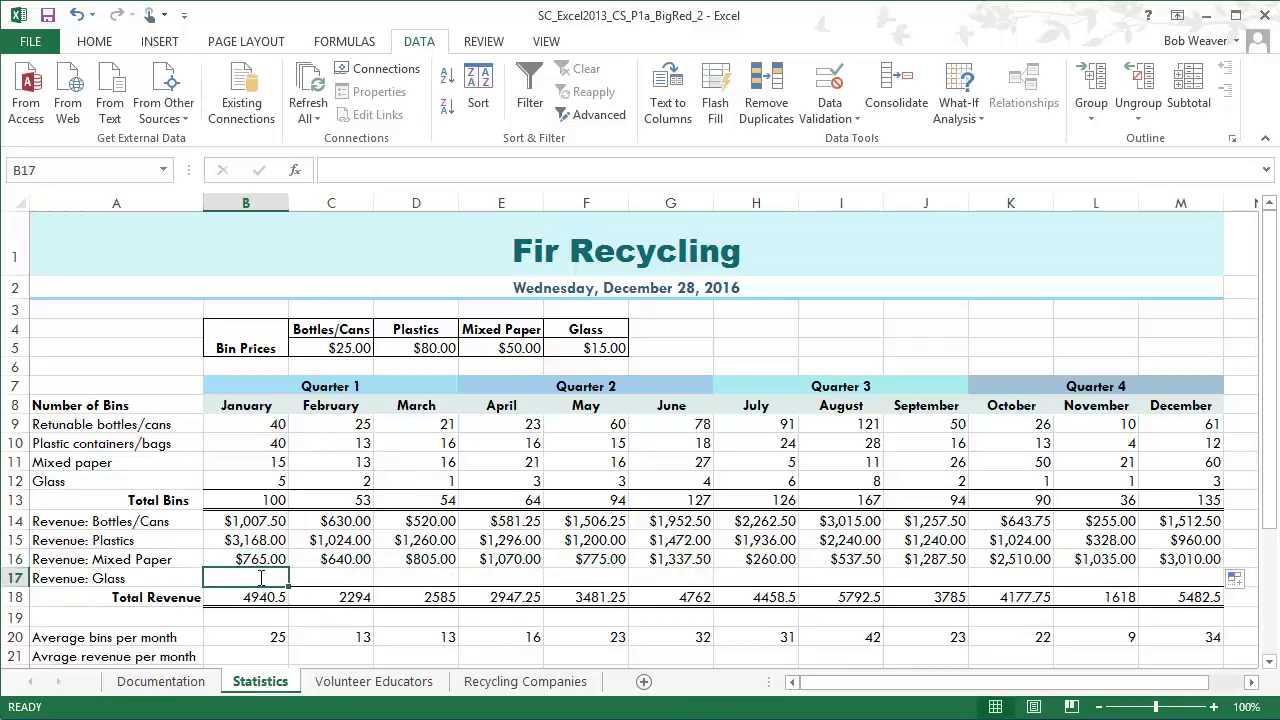
pyautogui.write('=')
pyautogui.click(261, 481)
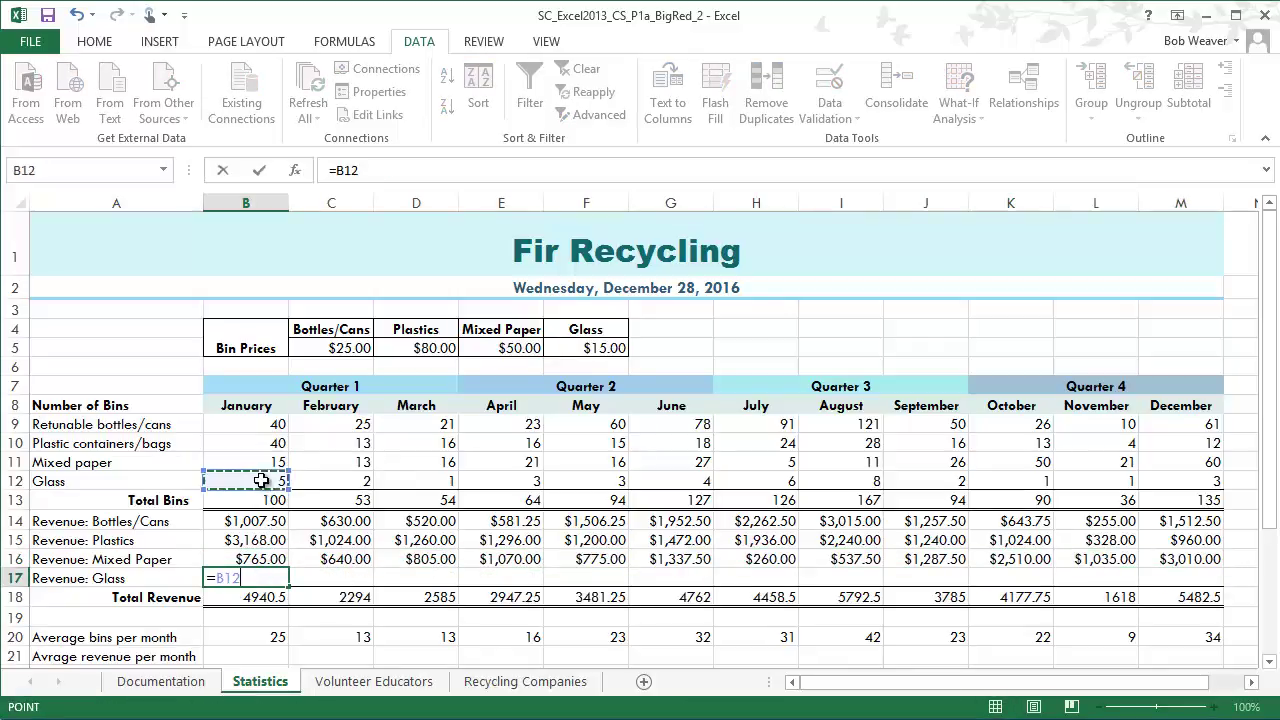
pyautogui.write('*')
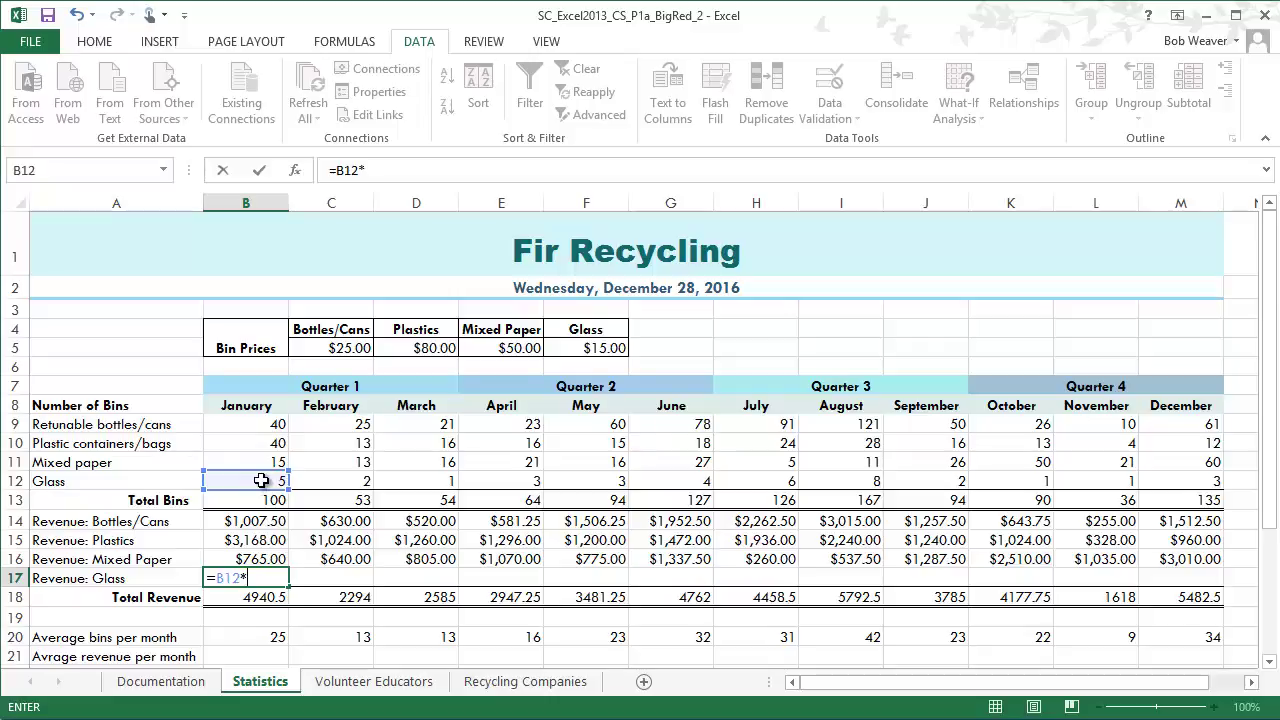
pyautogui.click(590, 354)
pyautogui.press('Return')
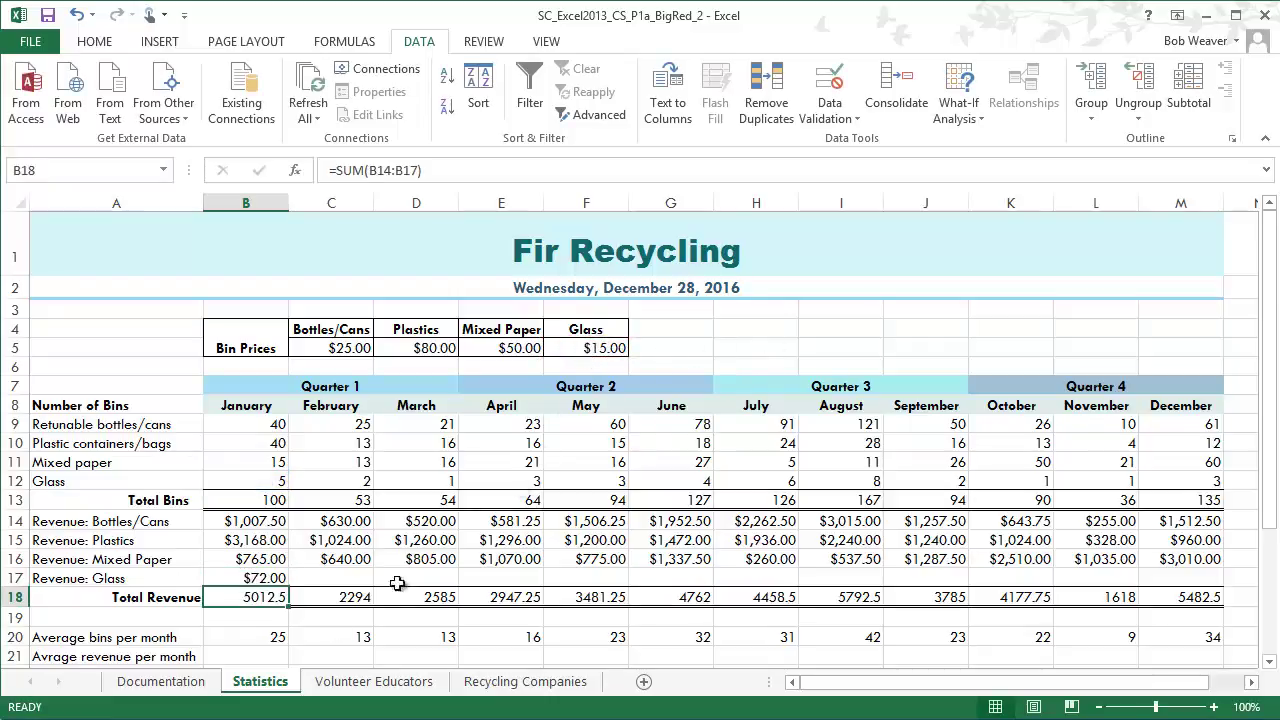
# Step: Change B17 to =B12*$F$5 and fill it across row 17 to M17
pyautogui.click(239, 580)
pyautogui.click(362, 170)
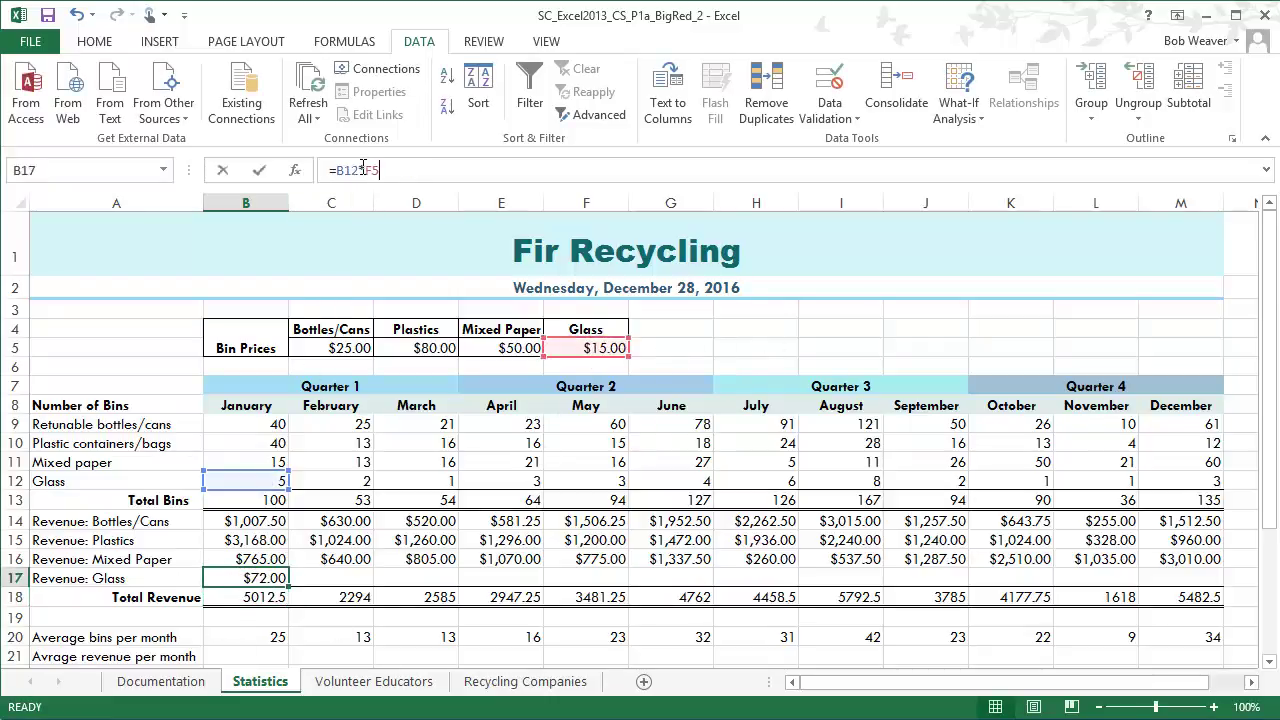
pyautogui.write('$')
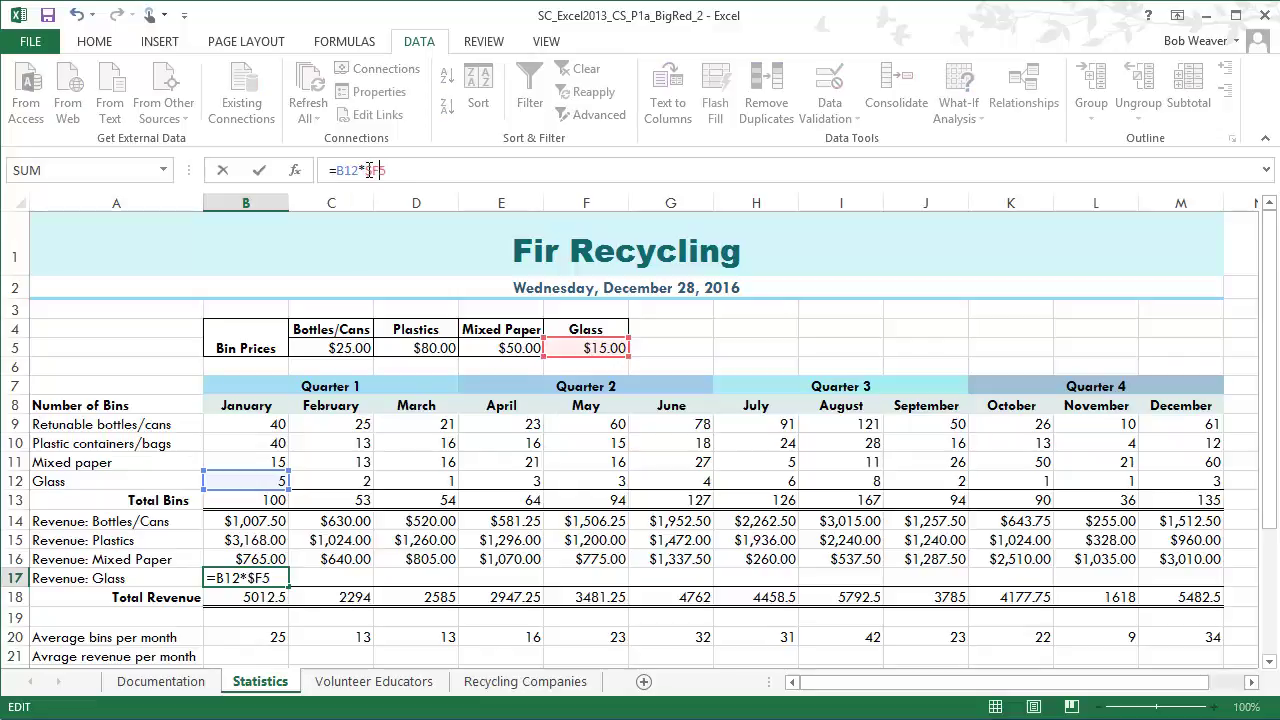
pyautogui.press('Right')
pyautogui.write('$')
pyautogui.press('Return')
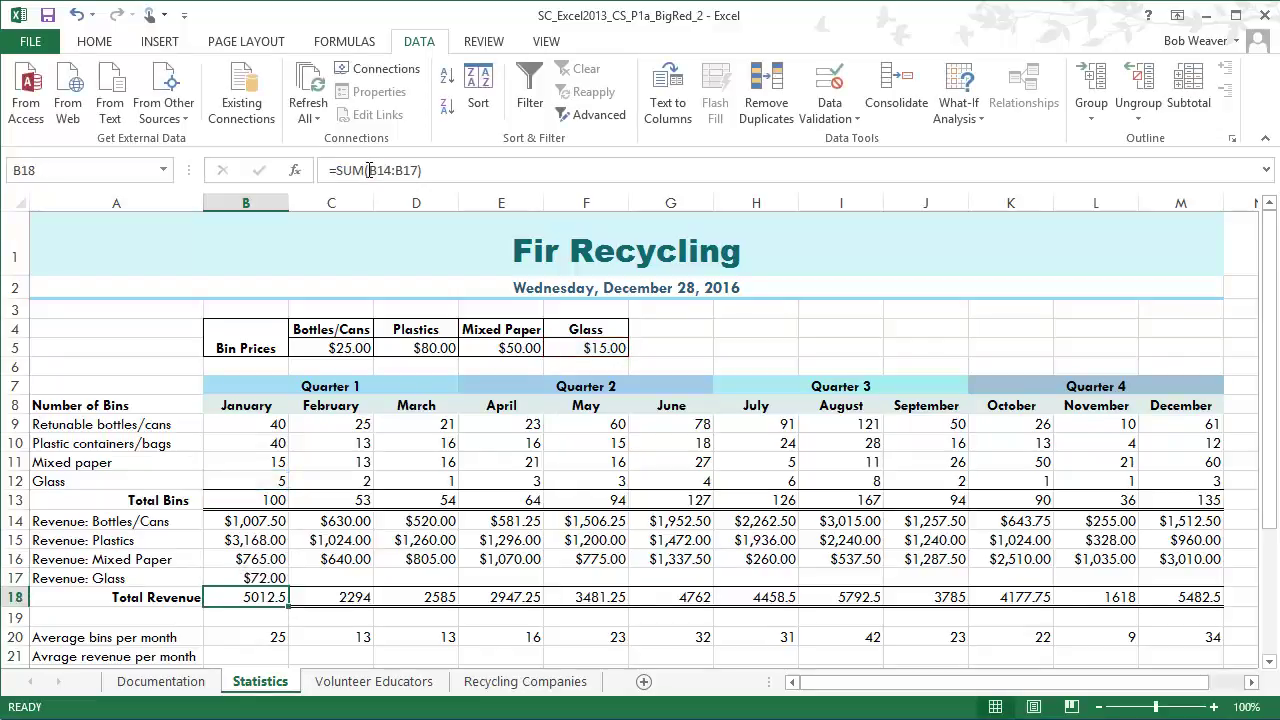
pyautogui.click(248, 579)
pyautogui.moveTo(289, 588); pyautogui.dragTo(1205, 588)
# Step: Read step 14's number-formatting instructions in Word, then return to Excel
pyautogui.hotkey('alt', 'Tab')
pyautogui.scroll(-3, 490, 566)
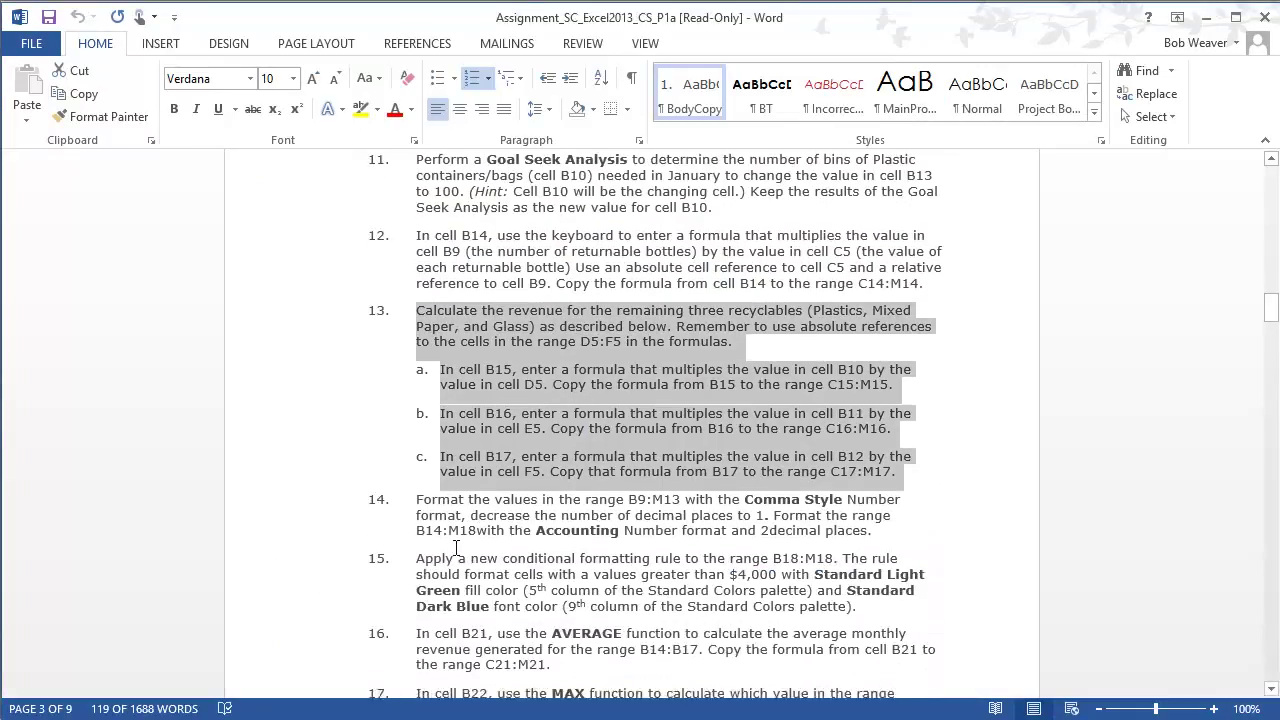
pyautogui.moveTo(416, 489); pyautogui.dragTo(915, 528)
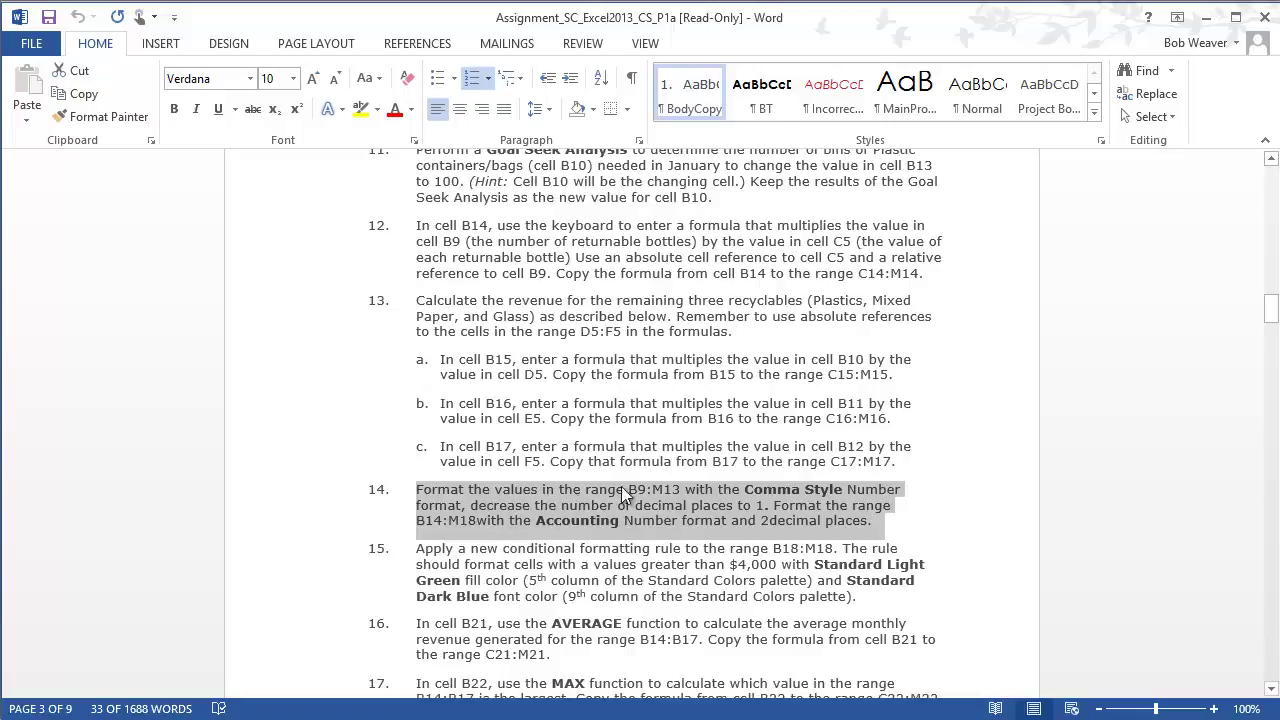
pyautogui.hotkey('alt', 'Tab')
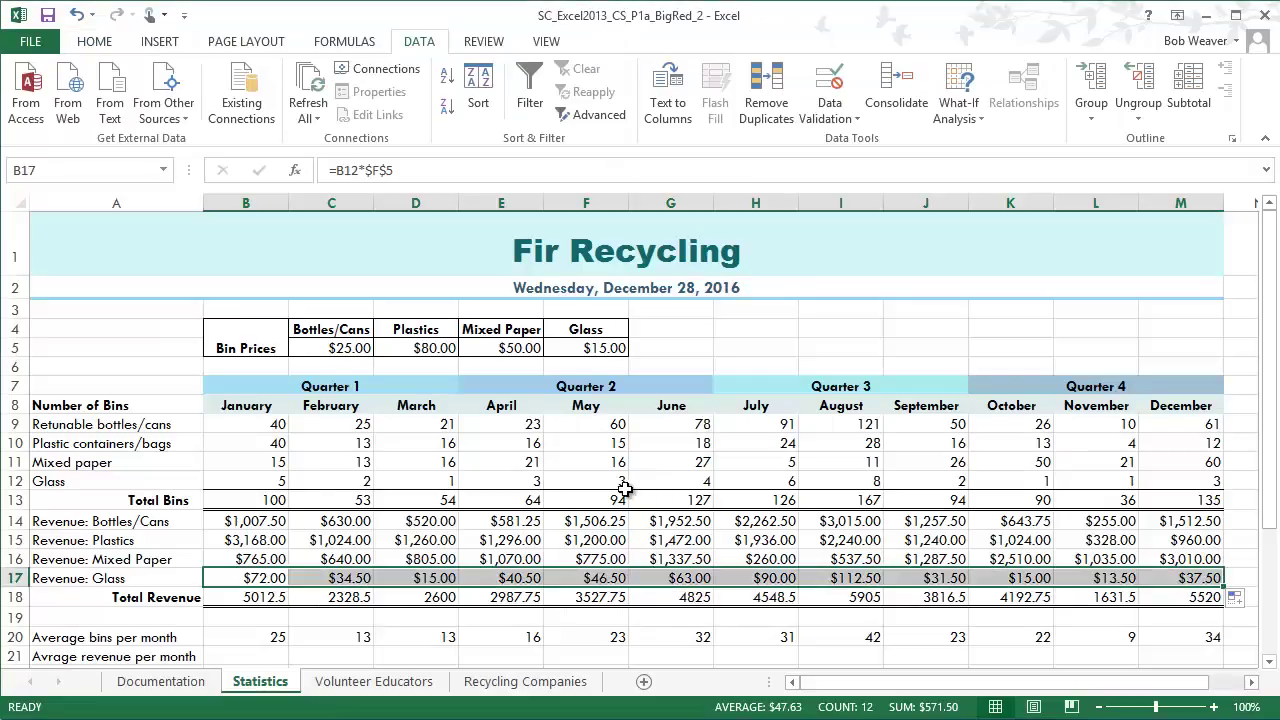
# Step: Give the bin counts in B9:M13 Comma style with one decimal place (e.g. 40.3)
pyautogui.moveTo(237, 424); pyautogui.dragTo(1148, 493)
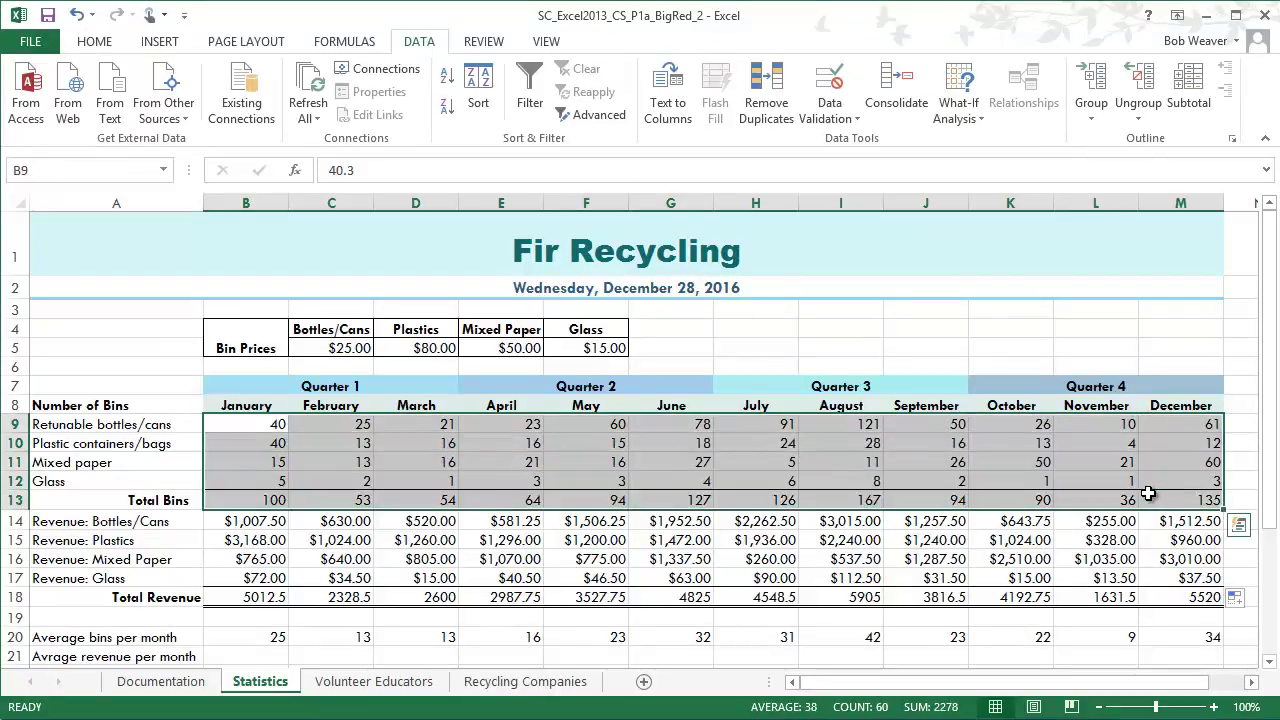
pyautogui.hotkey('alt', 'Tab')
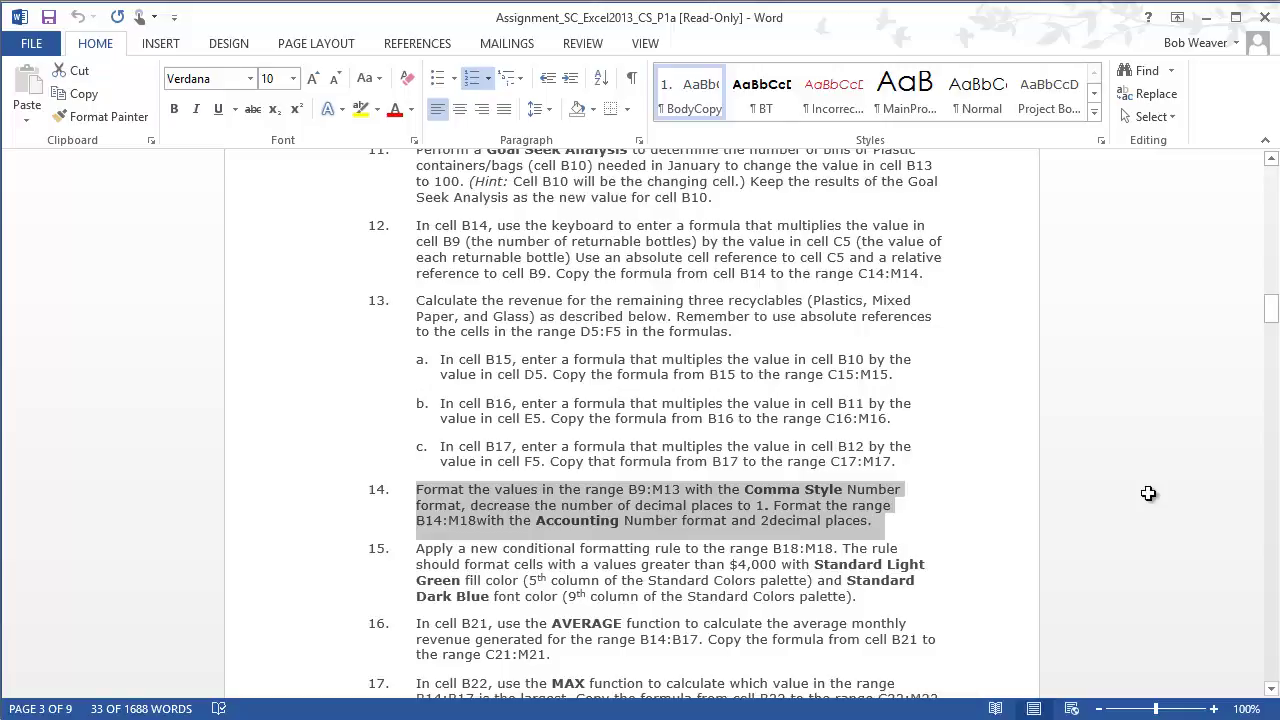
pyautogui.hotkey('alt', 'Tab')
pyautogui.click(93, 43)
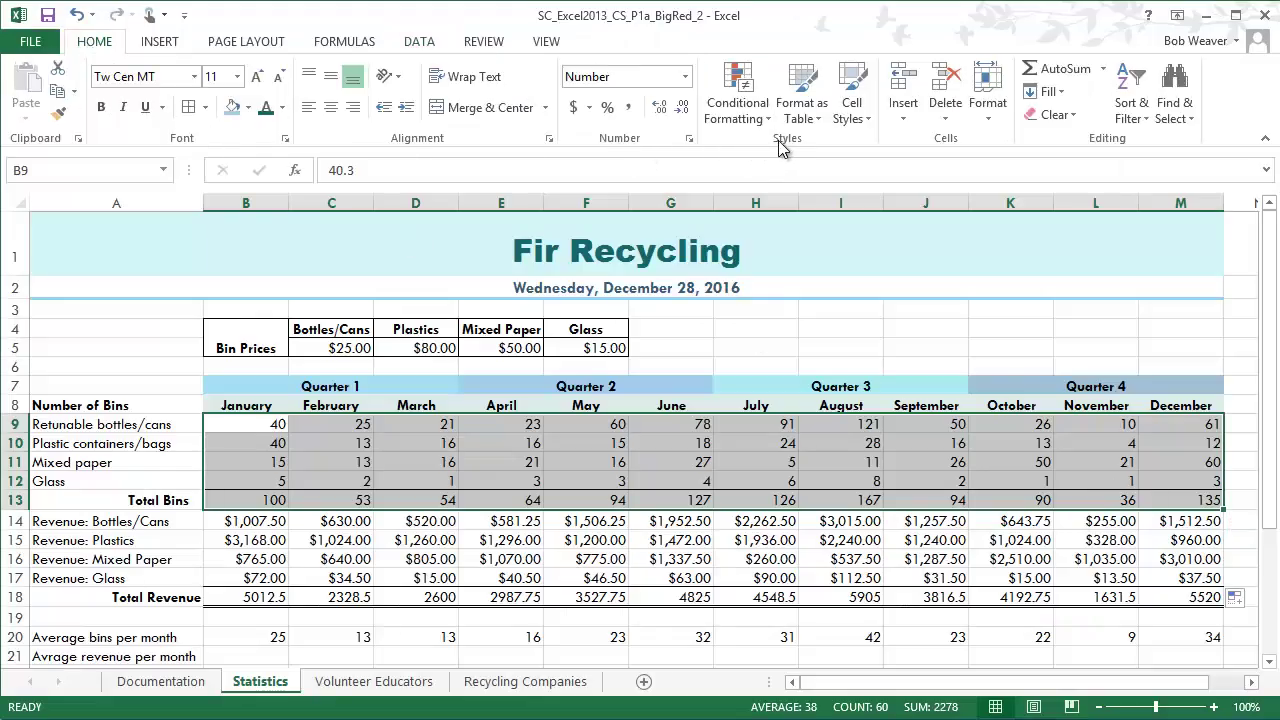
pyautogui.click(852, 120)
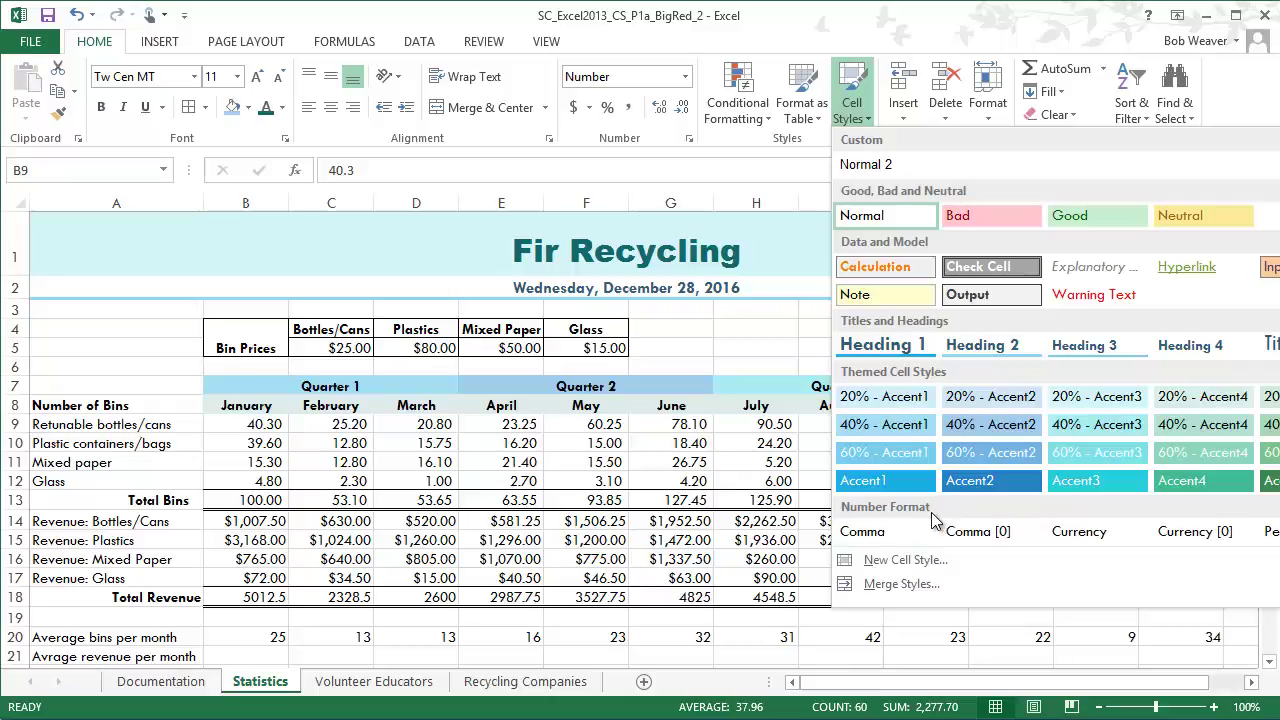
pyautogui.click(886, 534)
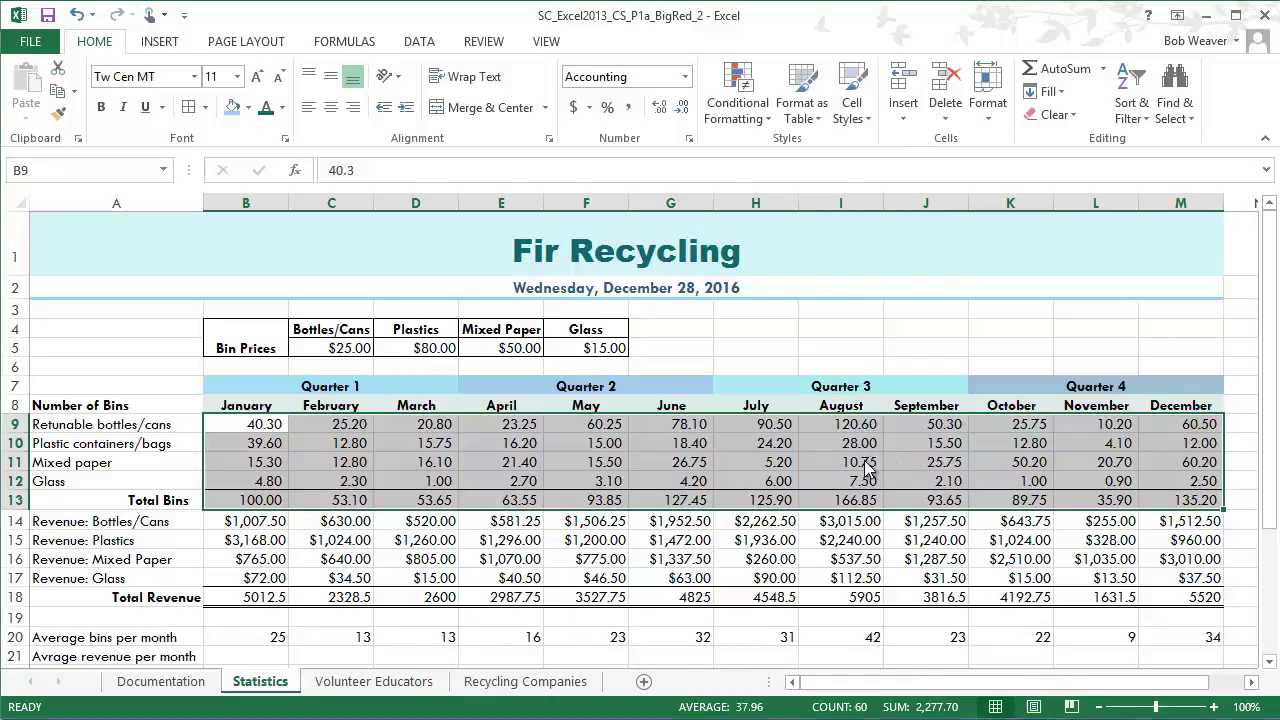
pyautogui.hotkey('alt', 'Tab')
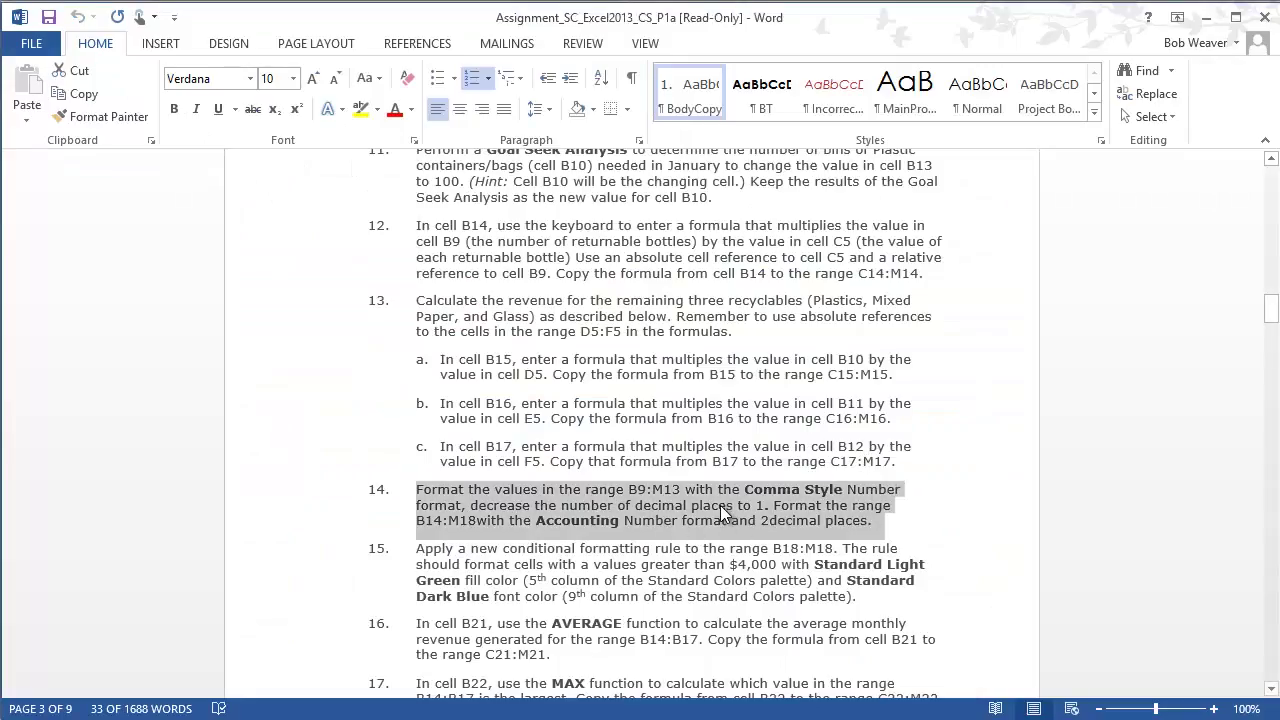
pyautogui.hotkey('alt', 'Tab')
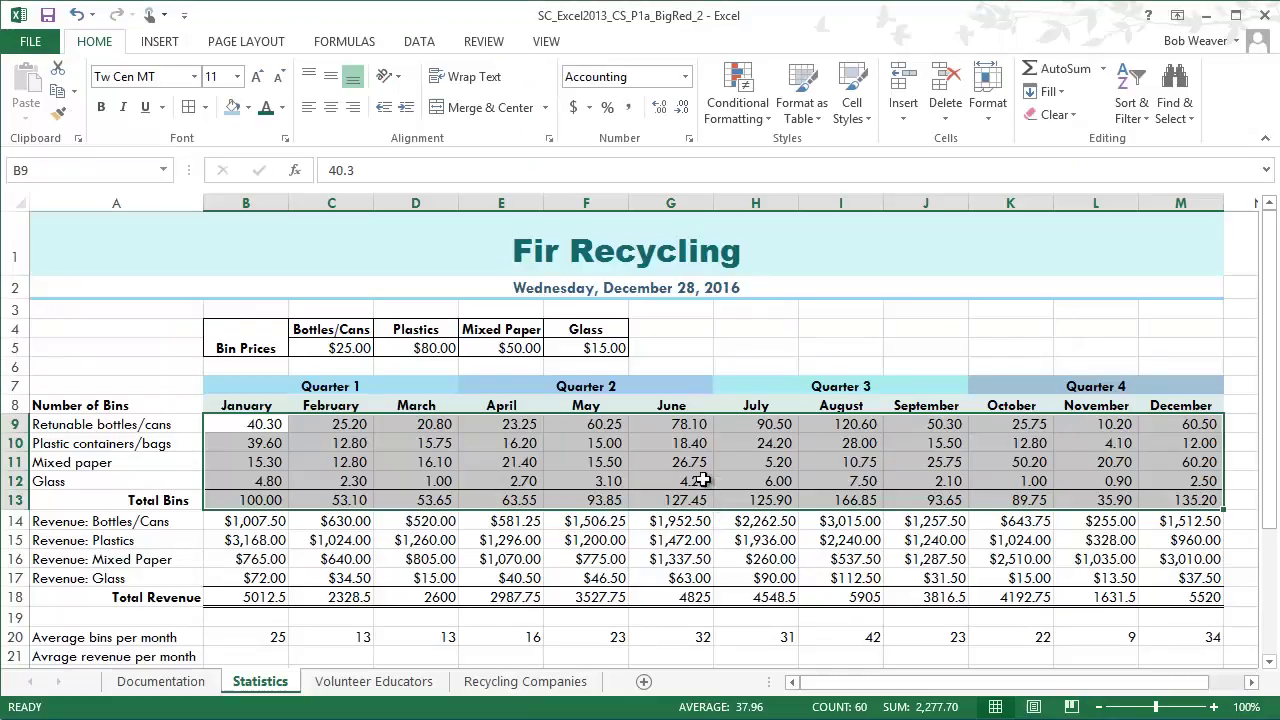
pyautogui.click(680, 108)
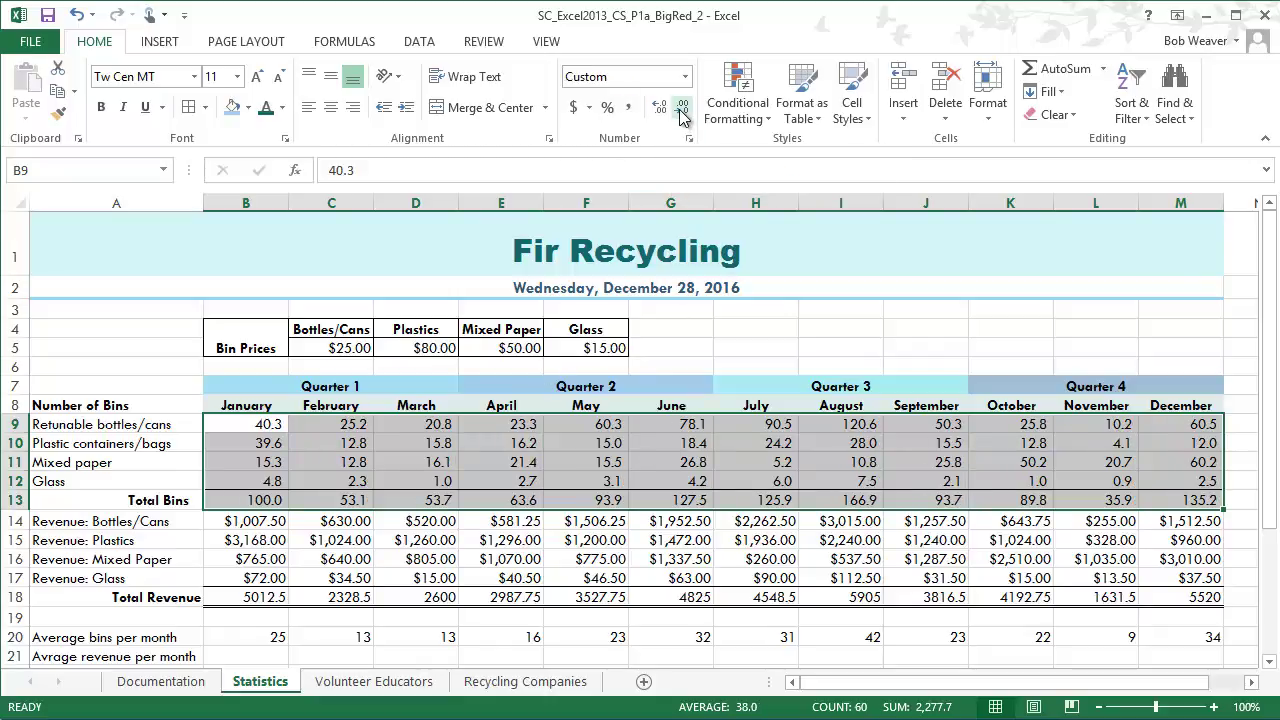
# Step: Format the revenue range B14:M18 as Accounting with two decimals, e.g. $ 5,012.50
pyautogui.hotkey('alt', 'Tab')
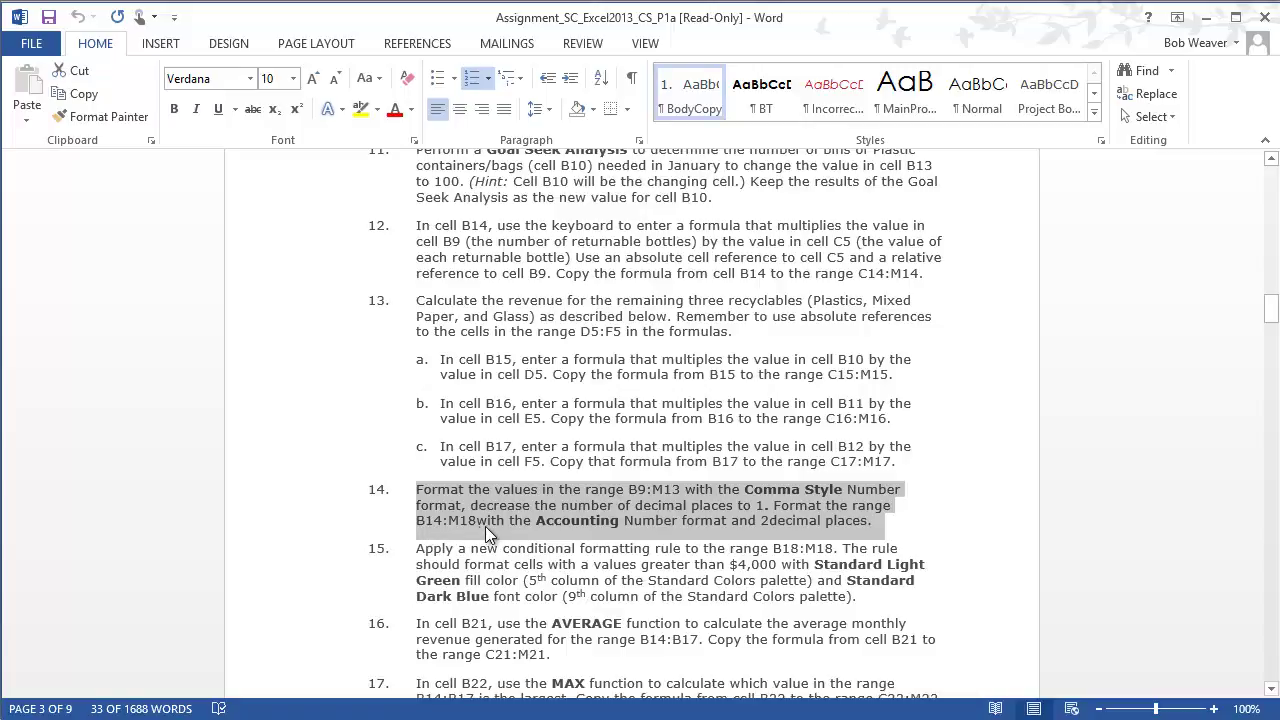
pyautogui.hotkey('alt', 'Tab')
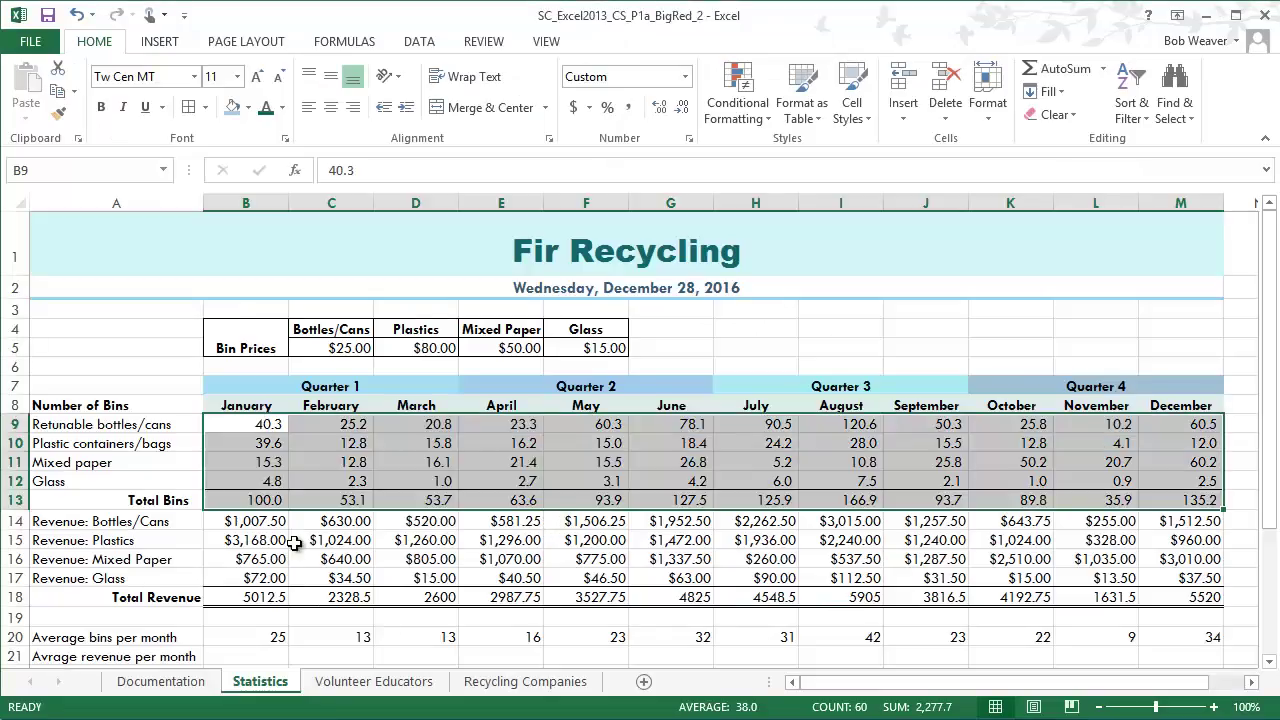
pyautogui.moveTo(242, 526); pyautogui.dragTo(1204, 602)
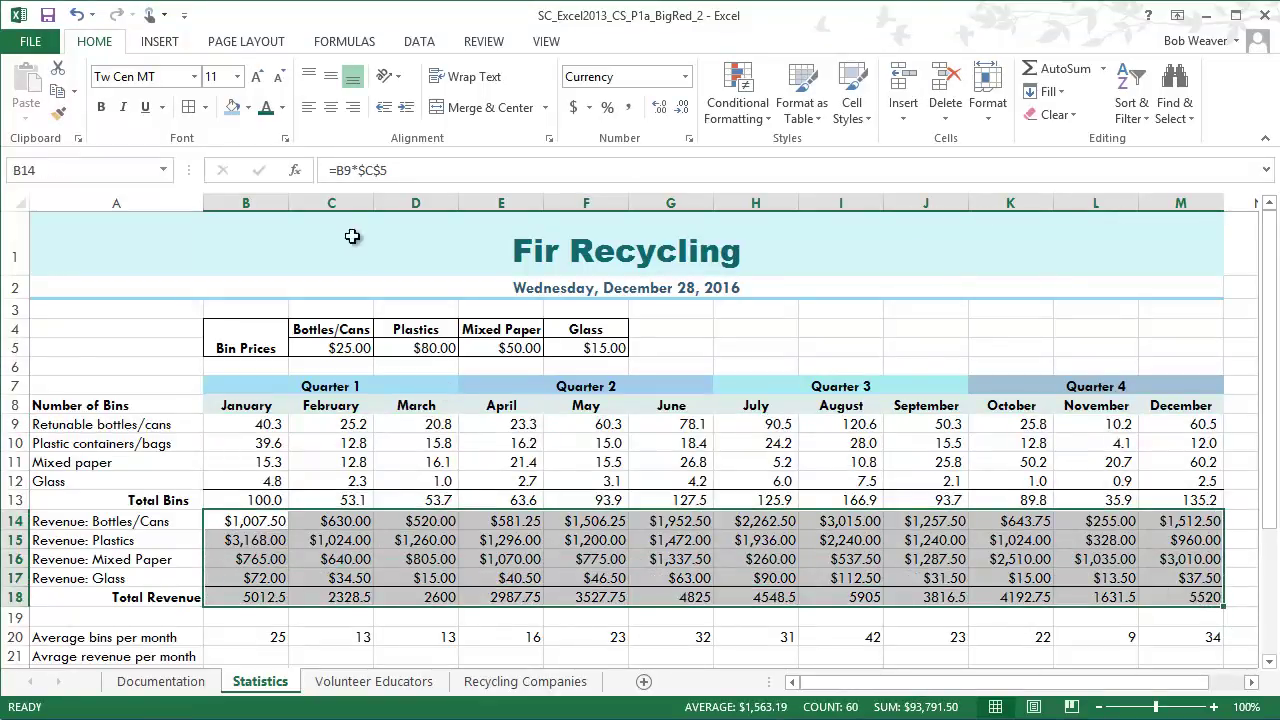
pyautogui.click(685, 77)
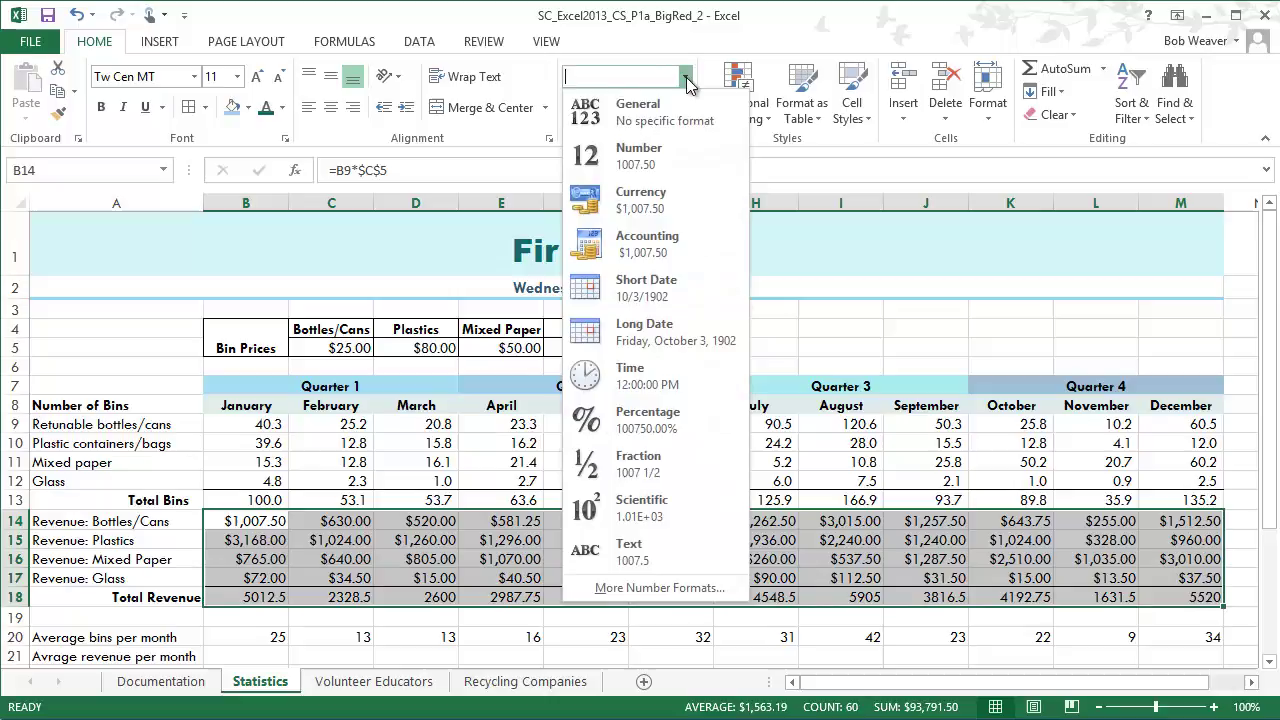
pyautogui.click(652, 240)
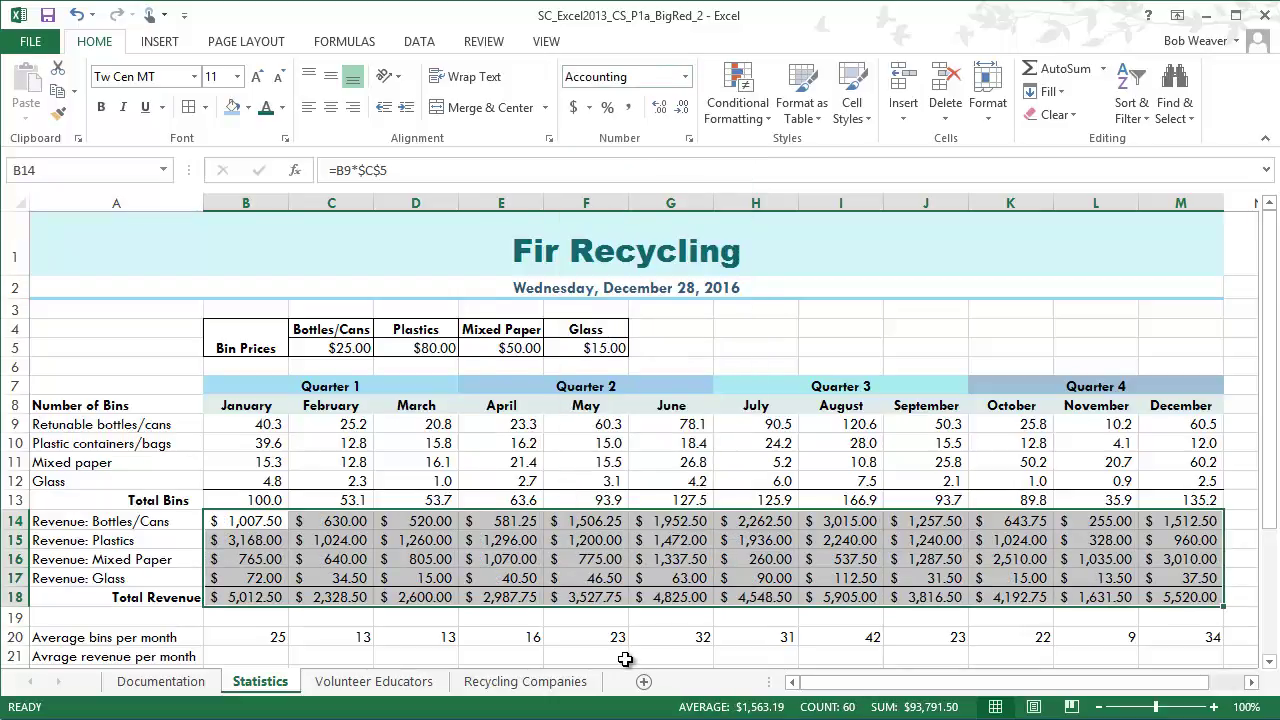
pyautogui.hotkey('alt', 'Tab')
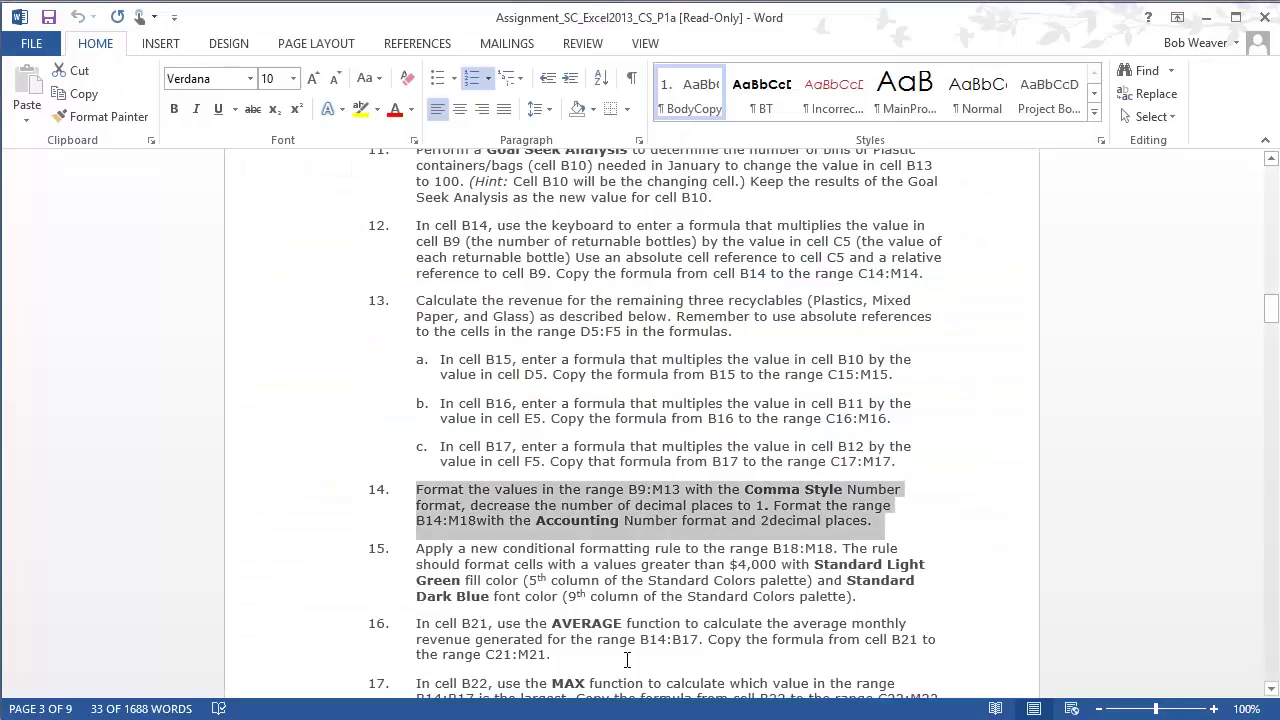
# Step: Highlight step 15, the conditional formatting rule for B18:M18, as the next instruction
pyautogui.click(527, 597)
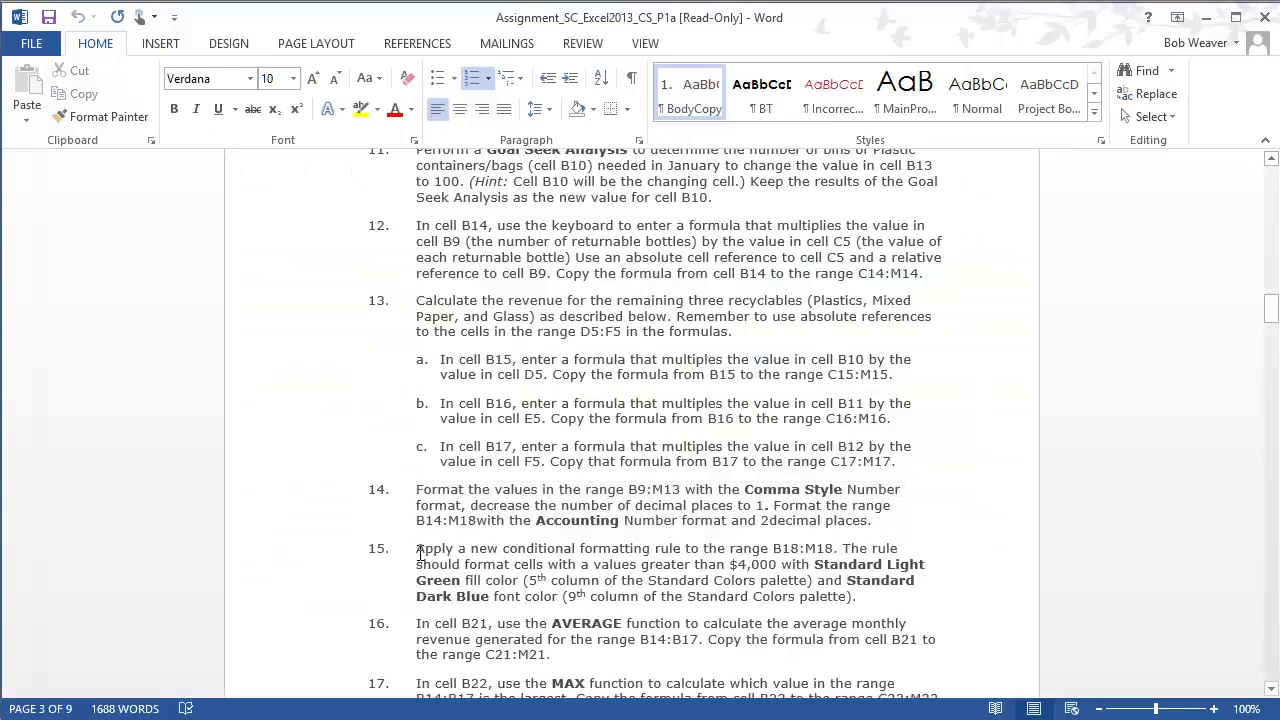
pyautogui.moveTo(419, 550); pyautogui.dragTo(906, 600)
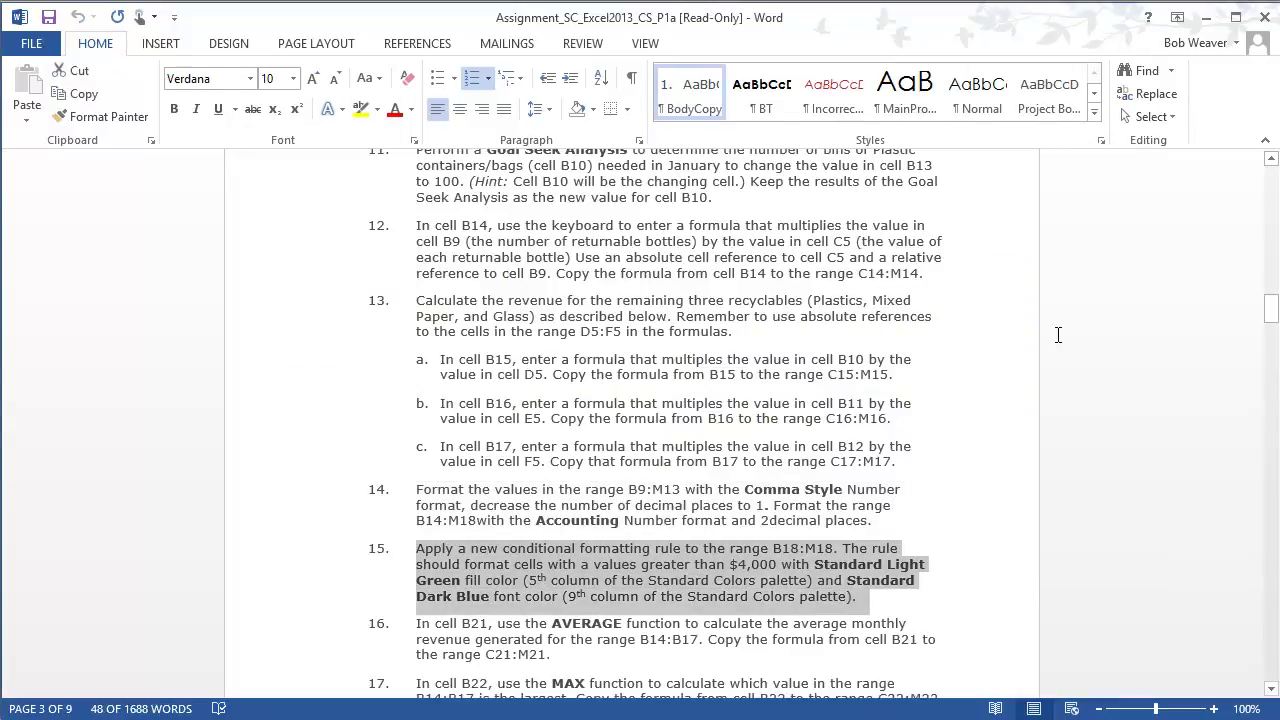
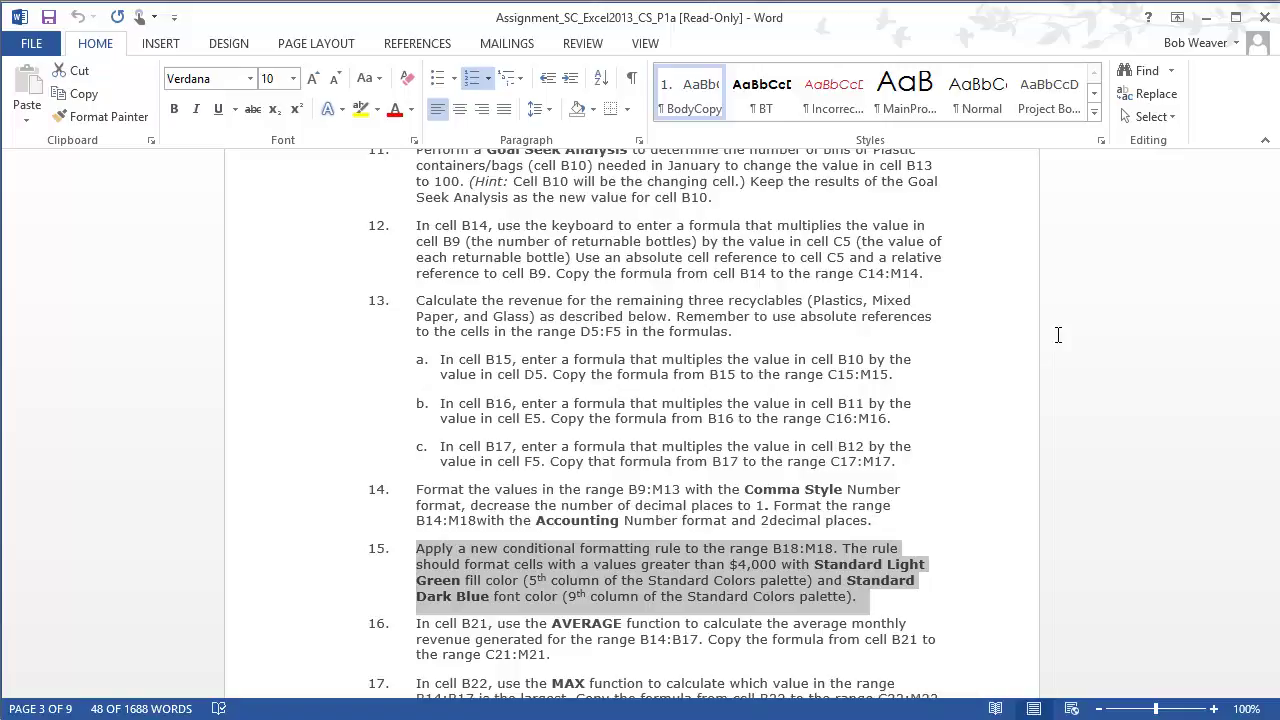
# Step: Select the Total Revenue cells B18:M18 and start a Greater Than highlight cells rule
pyautogui.hotkey('alt', 'Tab')
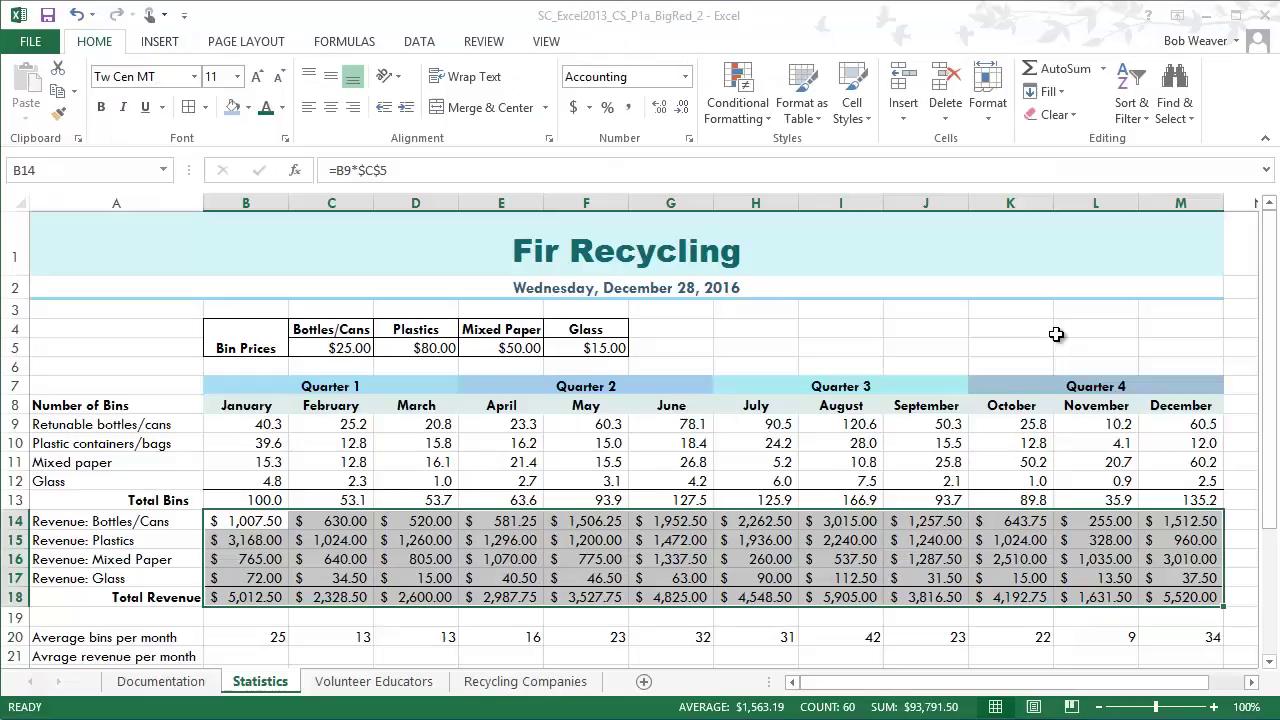
pyautogui.moveTo(234, 602); pyautogui.dragTo(1173, 600)
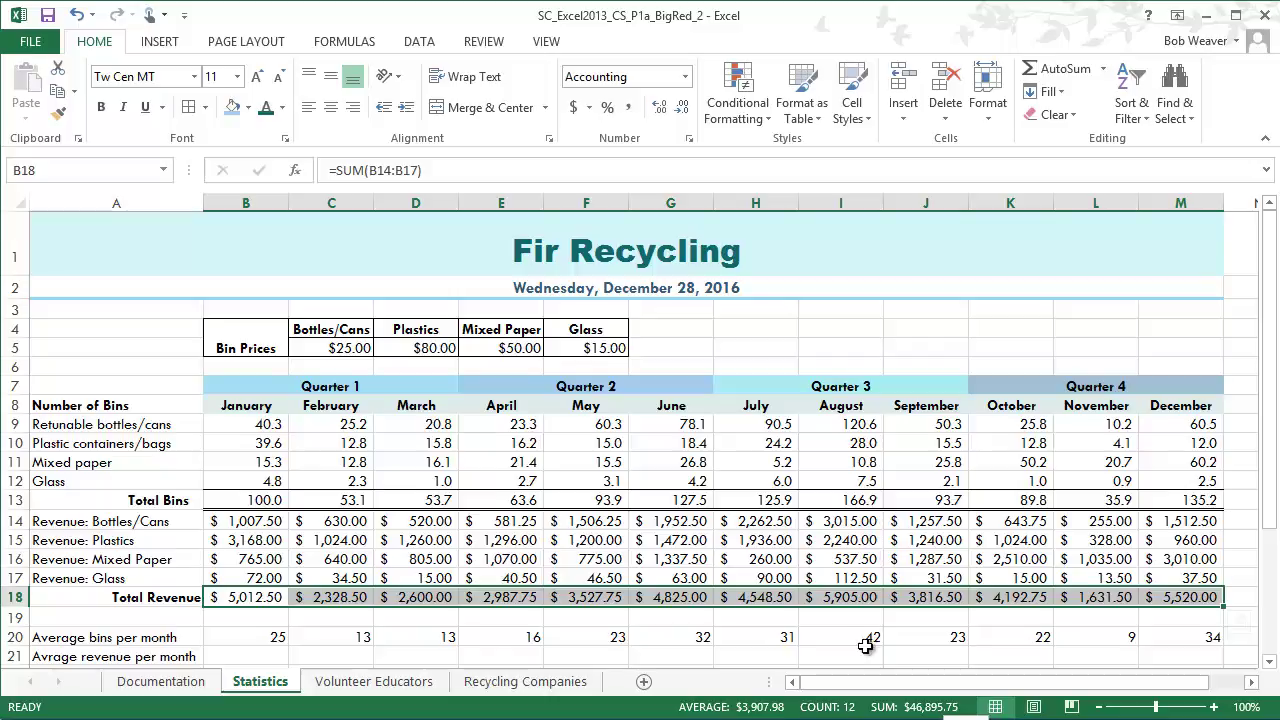
pyautogui.click(745, 118)
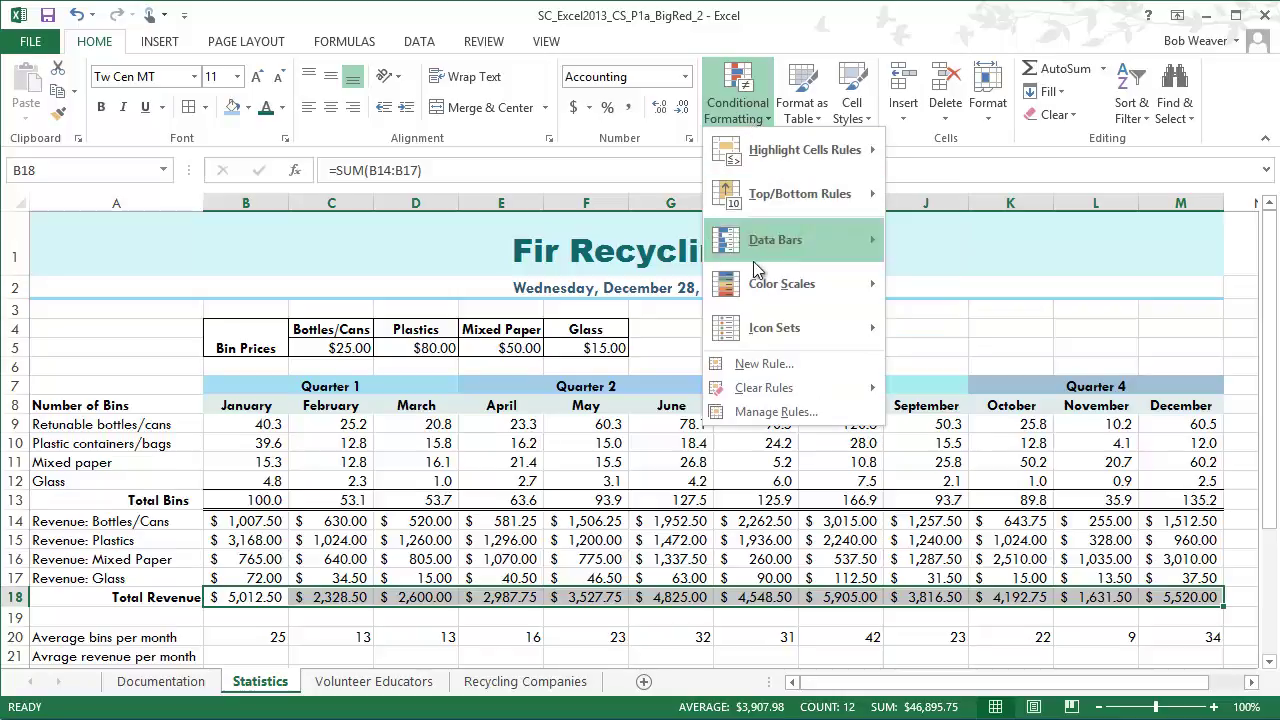
pyautogui.moveTo(779, 161)
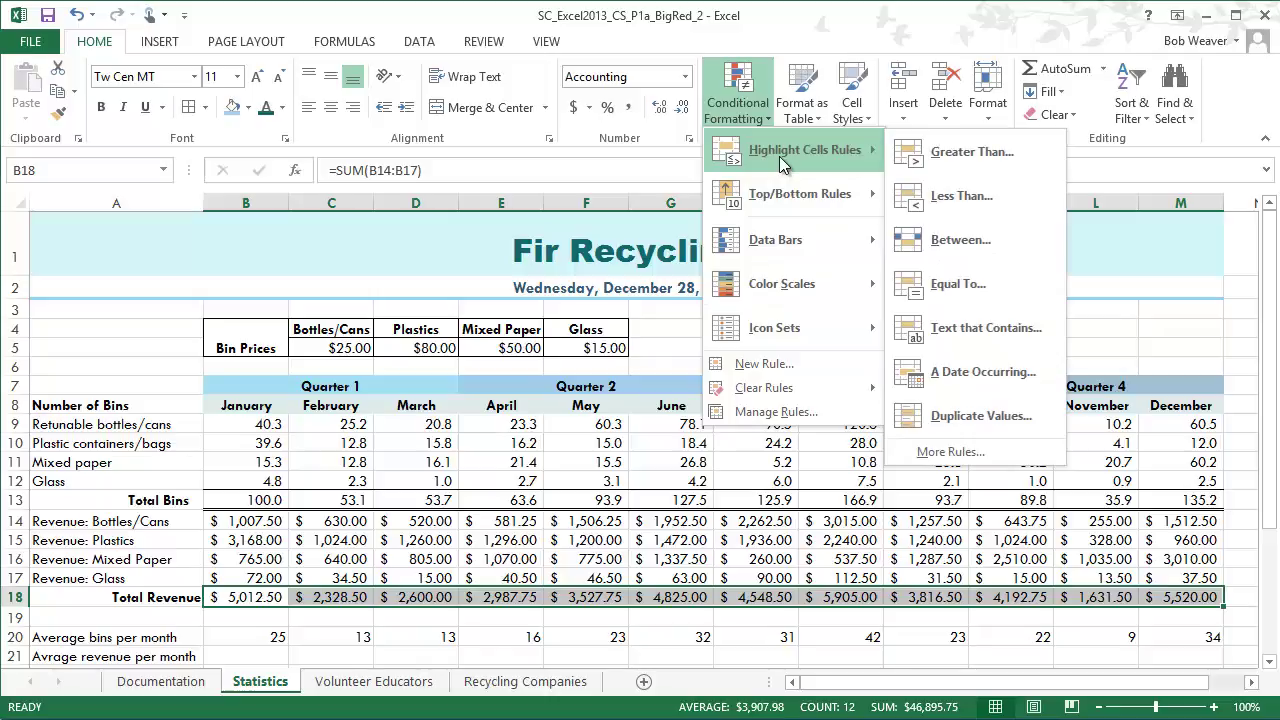
pyautogui.click(975, 151)
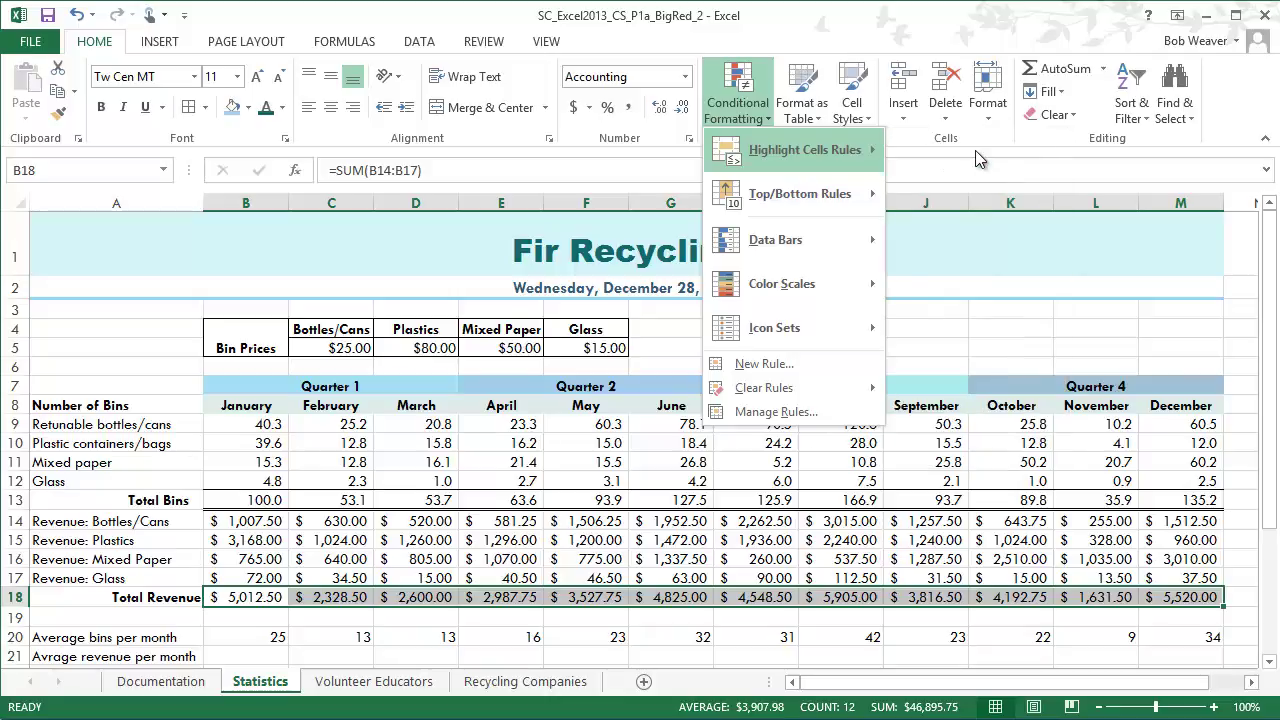
# Step: Set the Greater Than threshold to 4000 and choose Custom Format for the highlight
pyautogui.click(511, 318)
pyautogui.moveTo(511, 318); pyautogui.dragTo(416, 316)
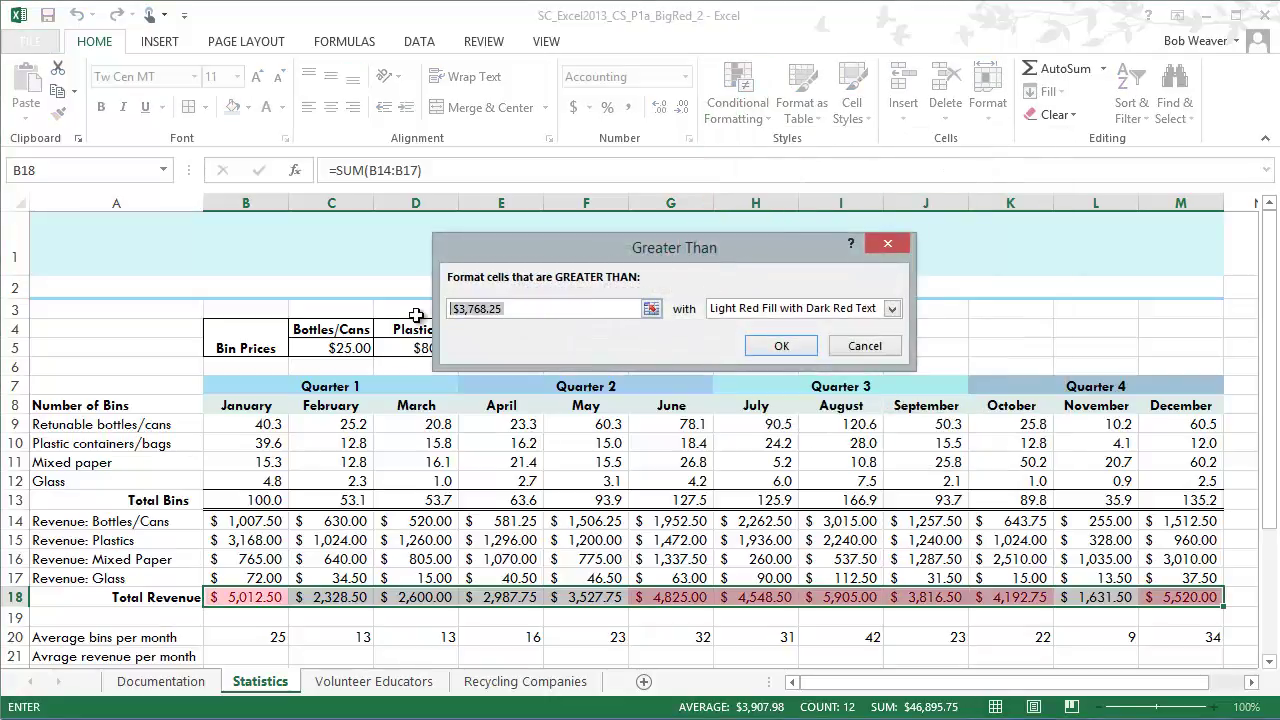
pyautogui.write('4000')
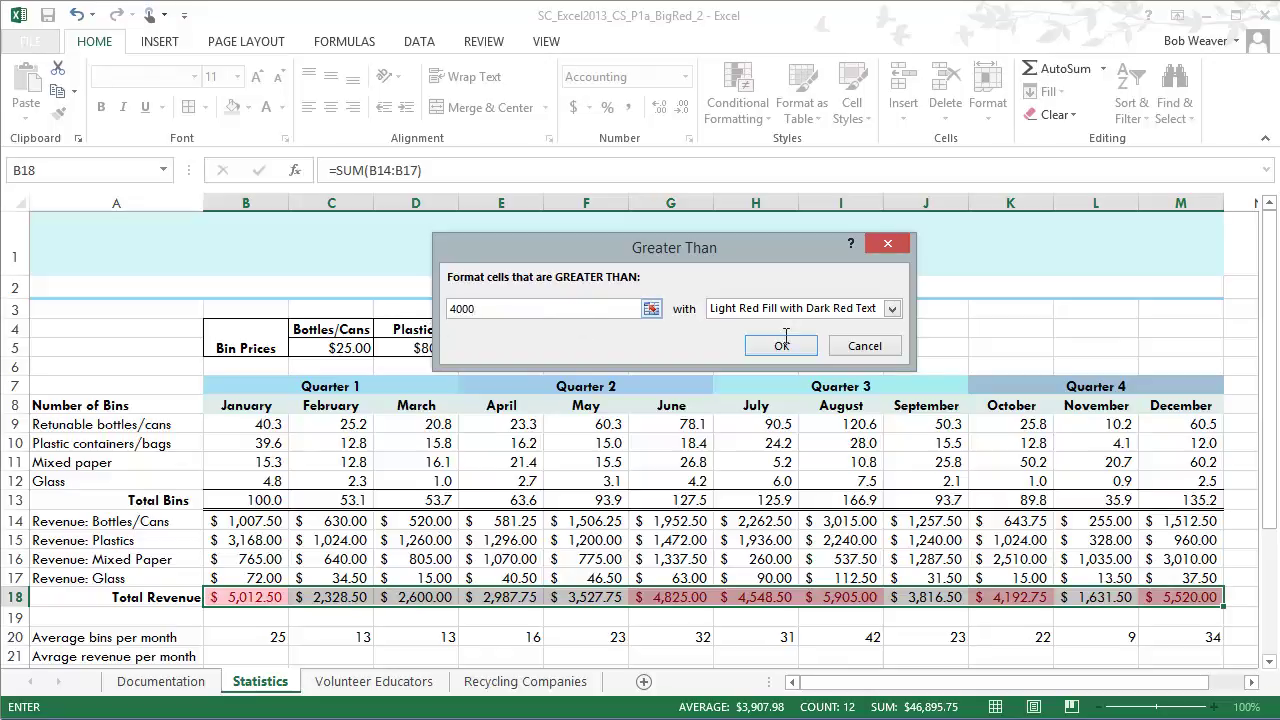
pyautogui.click(891, 309)
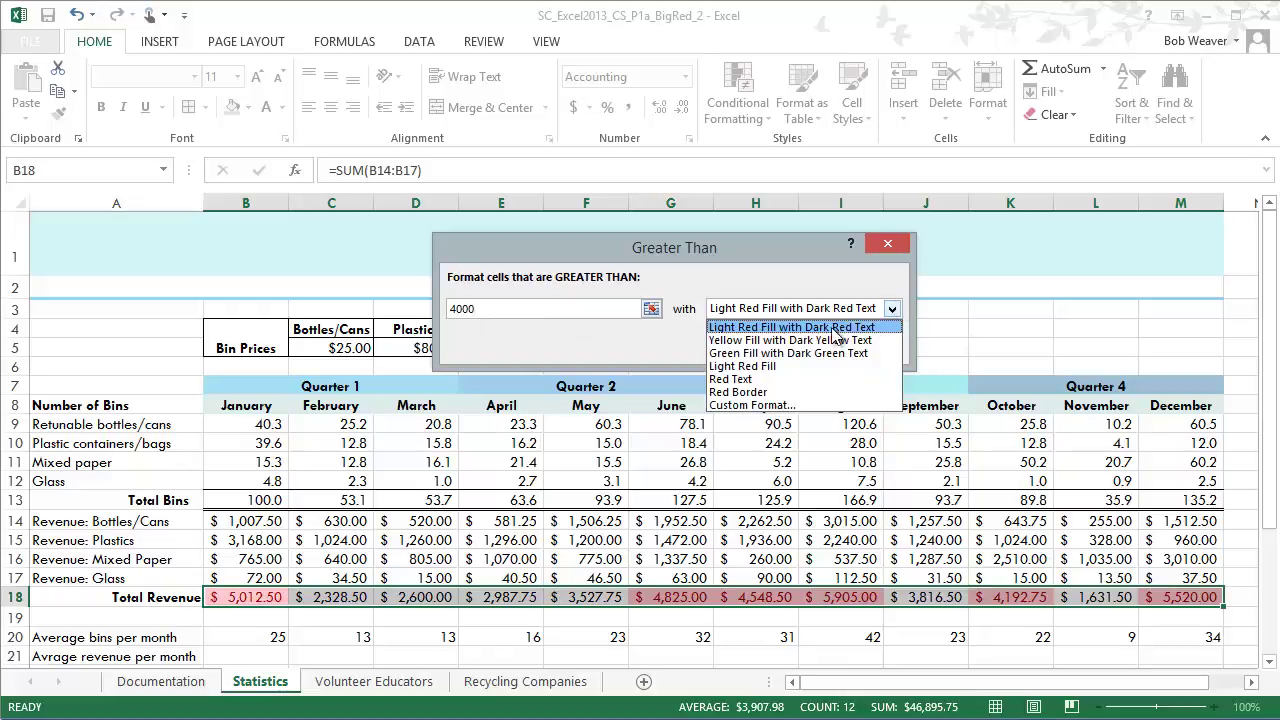
pyautogui.click(797, 405)
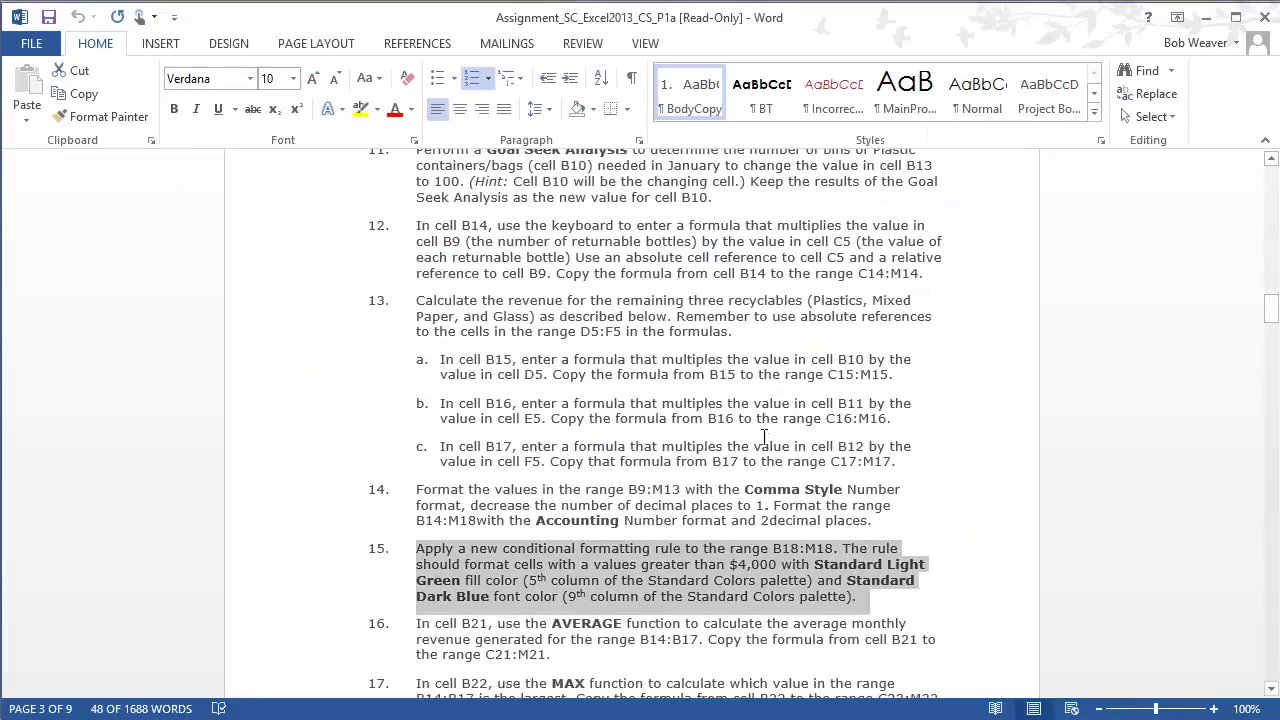
# Step: Set the custom highlight's fill colour to Light Green
pyautogui.click(737, 581)
pyautogui.moveTo(814, 564); pyautogui.dragTo(512, 590)
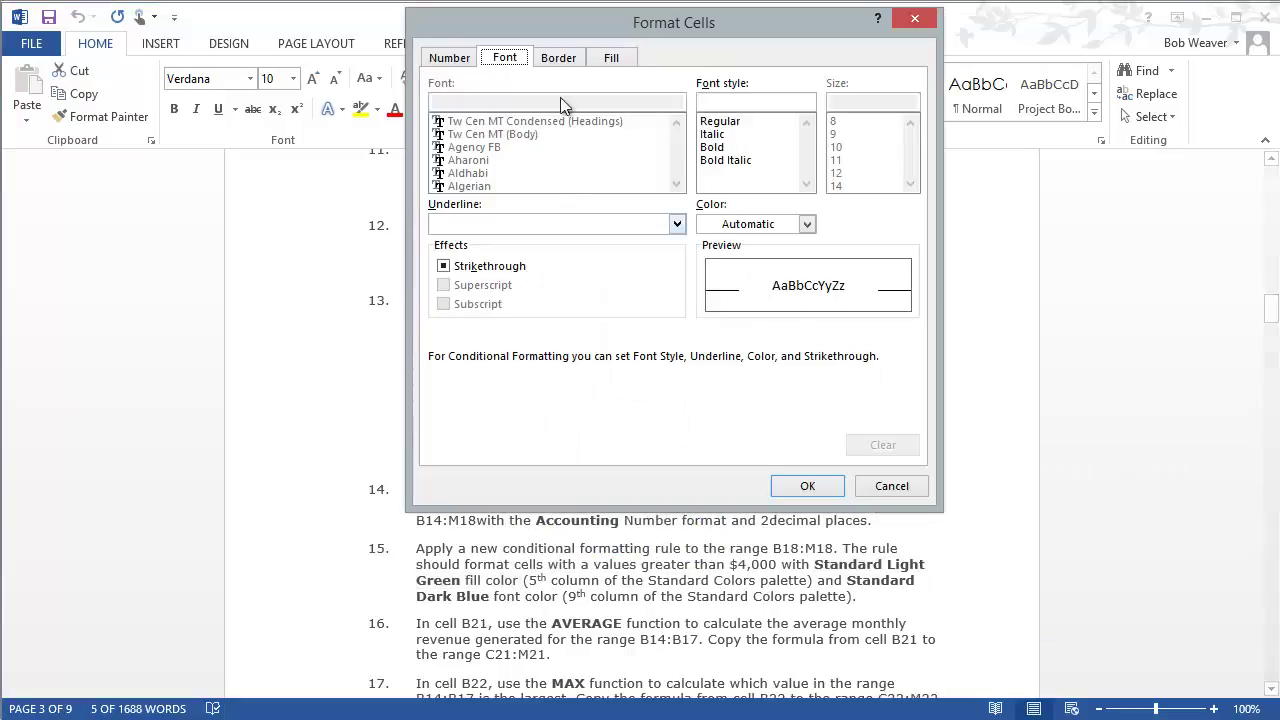
pyautogui.click(612, 58)
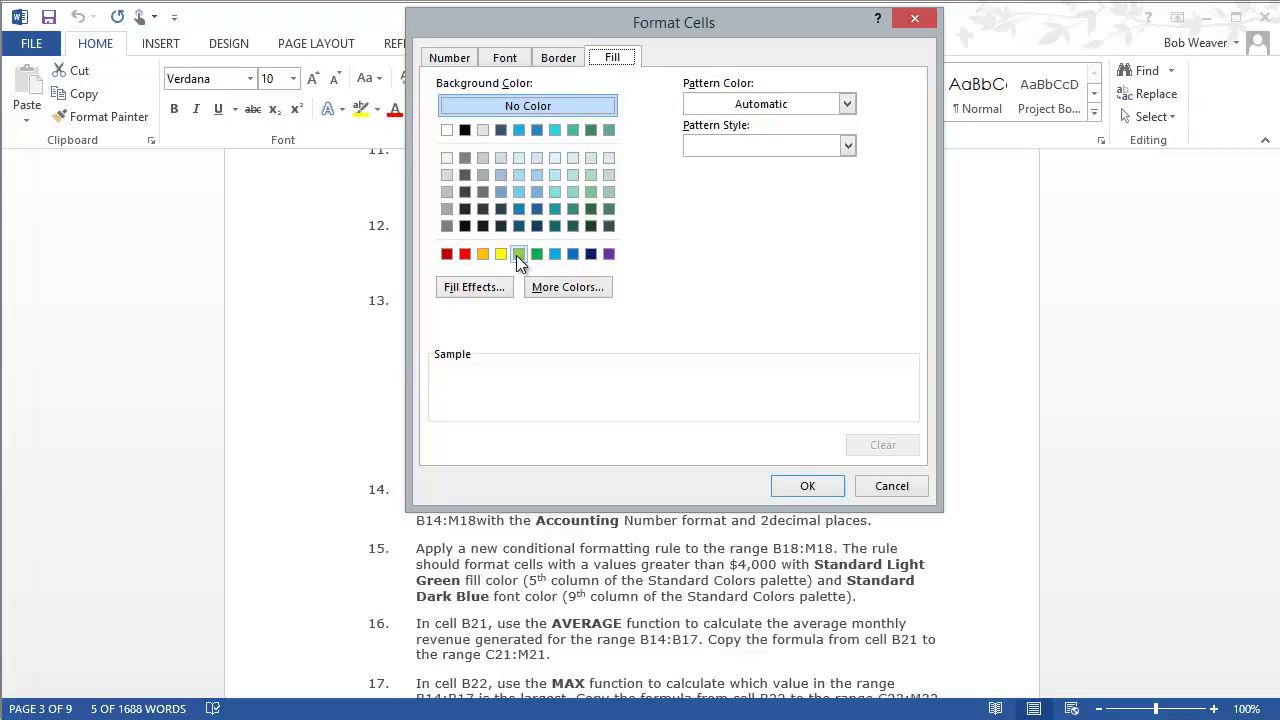
pyautogui.hotkey('alt', 'Tab')
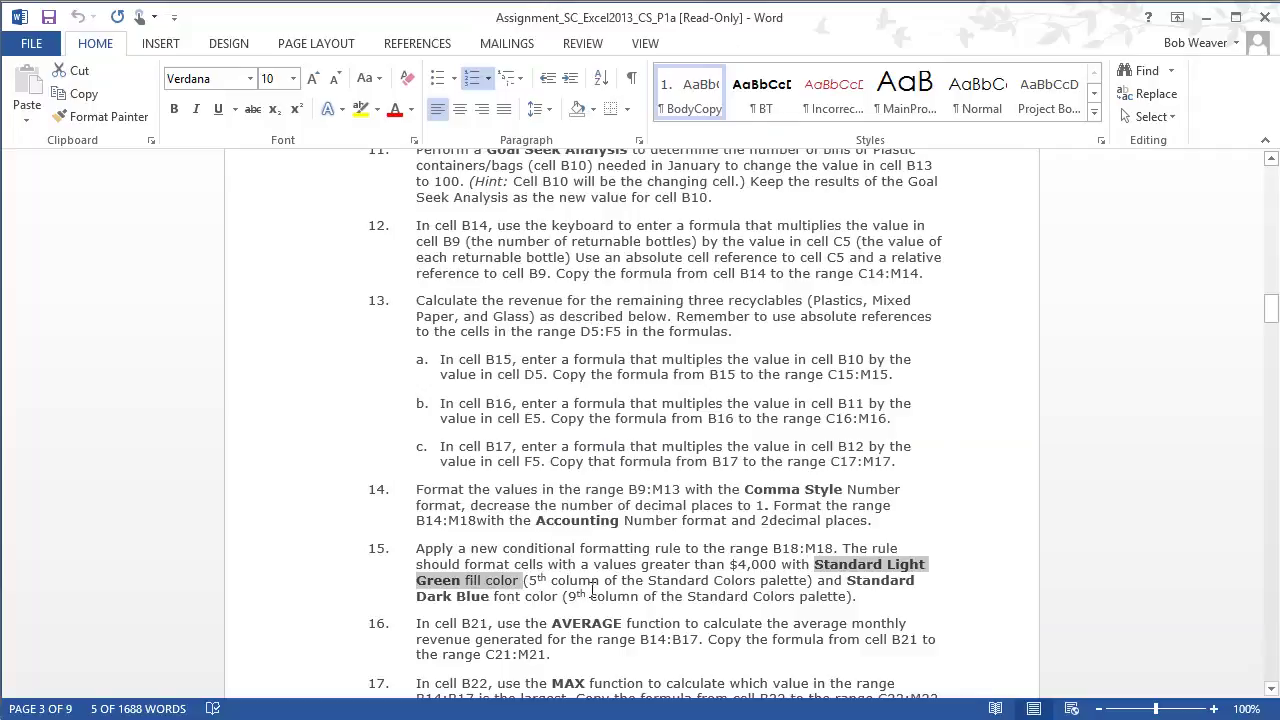
pyautogui.hotkey('alt', 'Tab')
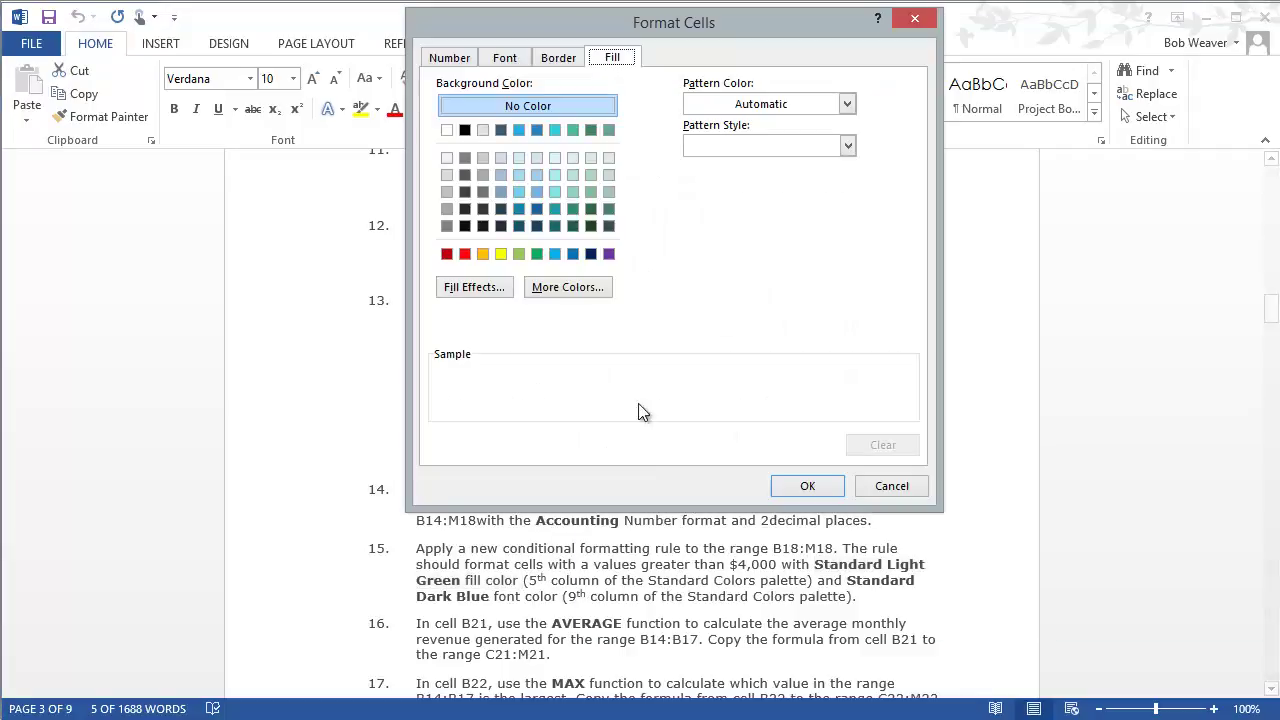
pyautogui.click(518, 253)
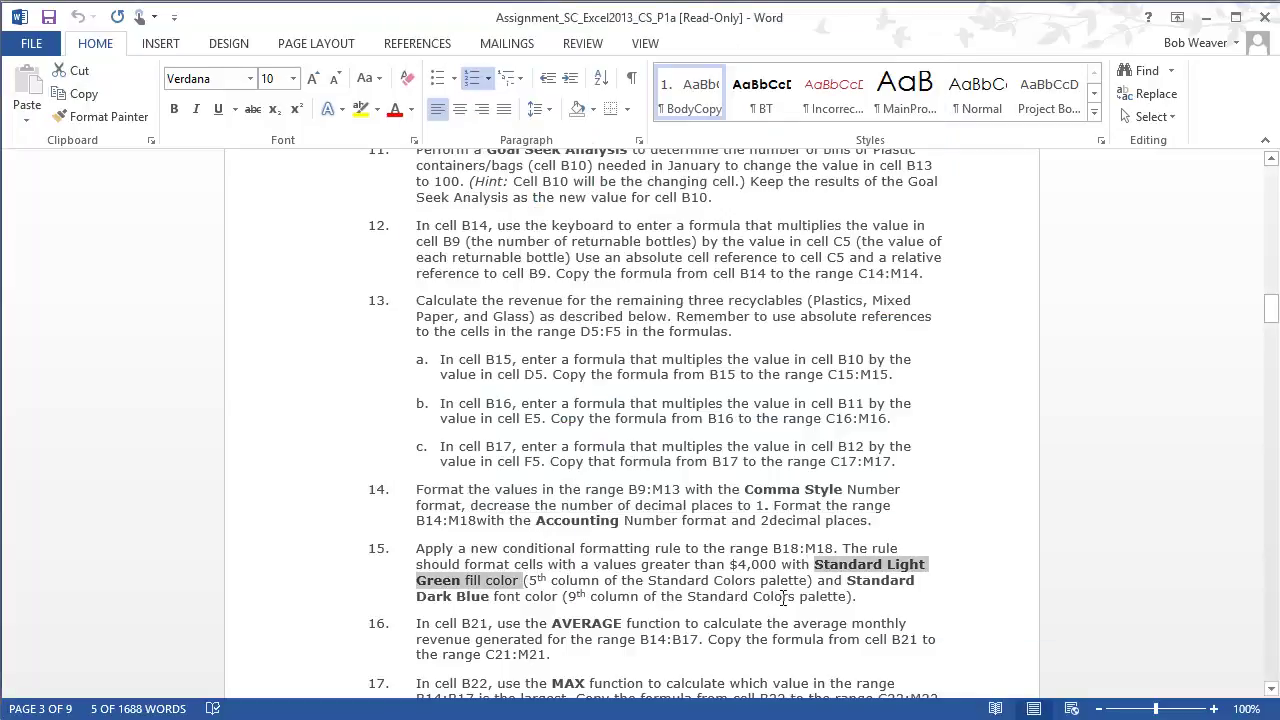
# Step: Set the custom highlight's font colour to Dark Blue and confirm the format
pyautogui.click(822, 580)
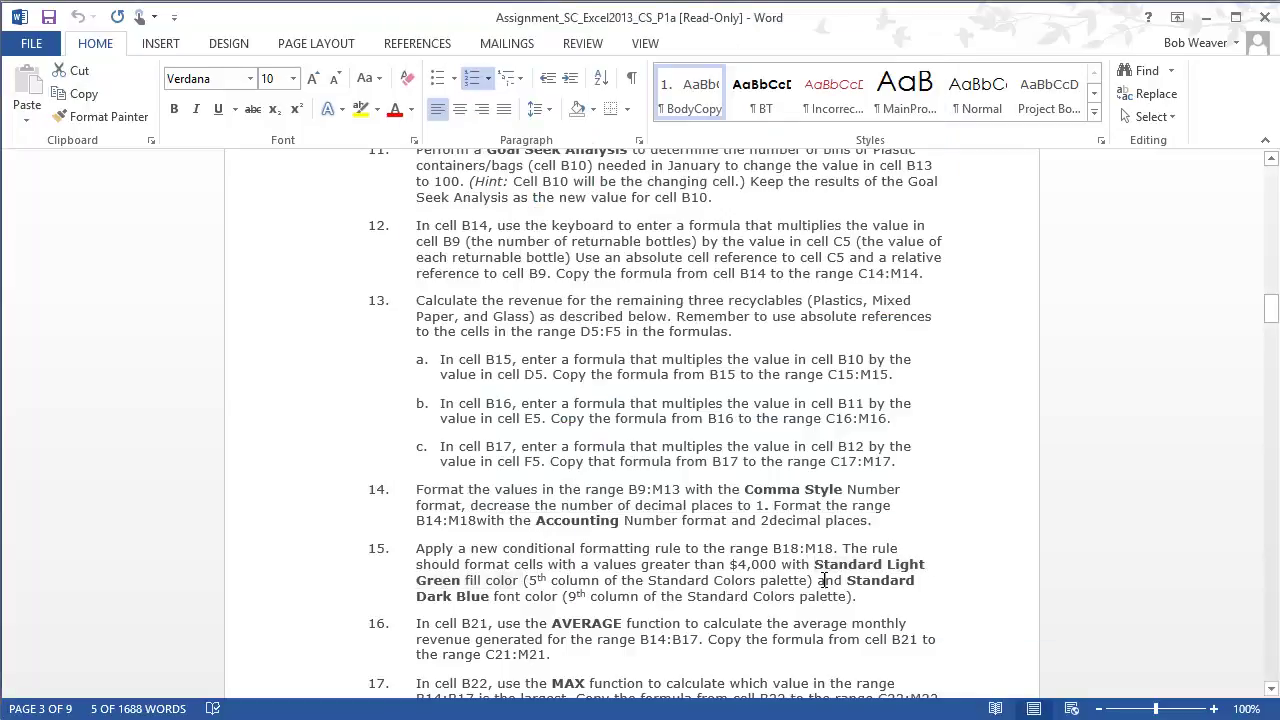
pyautogui.moveTo(822, 580); pyautogui.dragTo(562, 596)
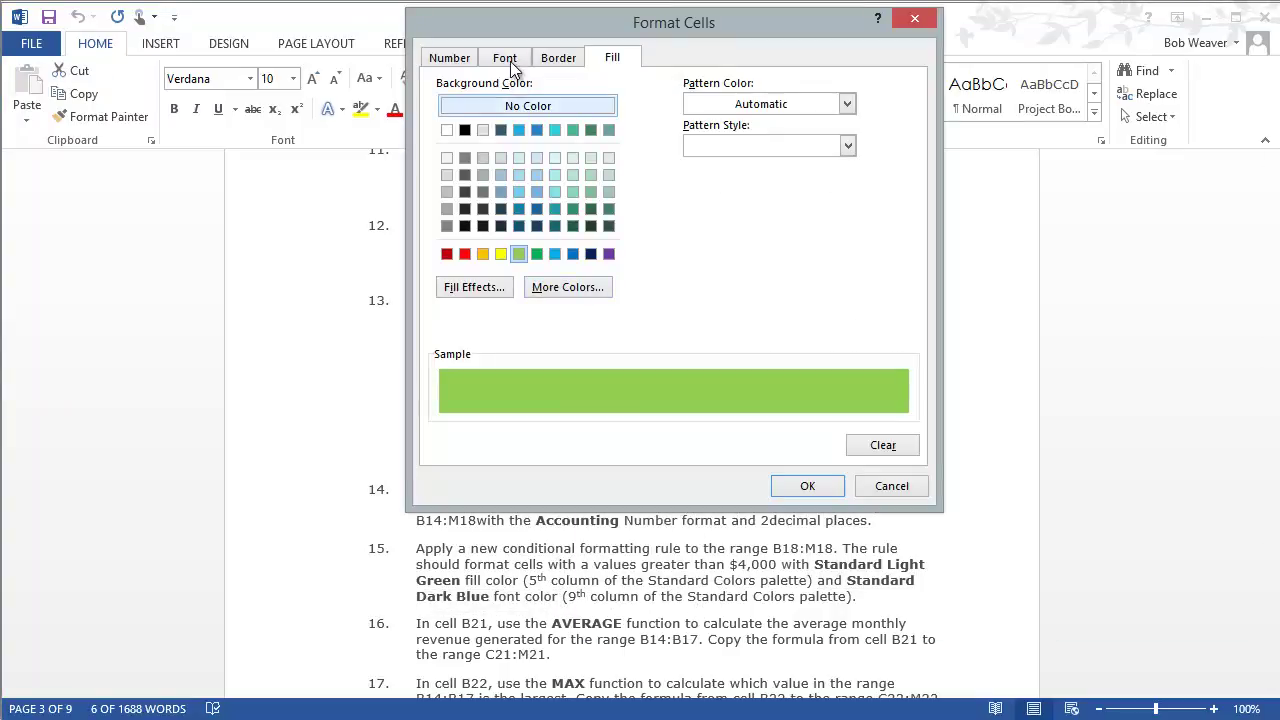
pyautogui.click(505, 58)
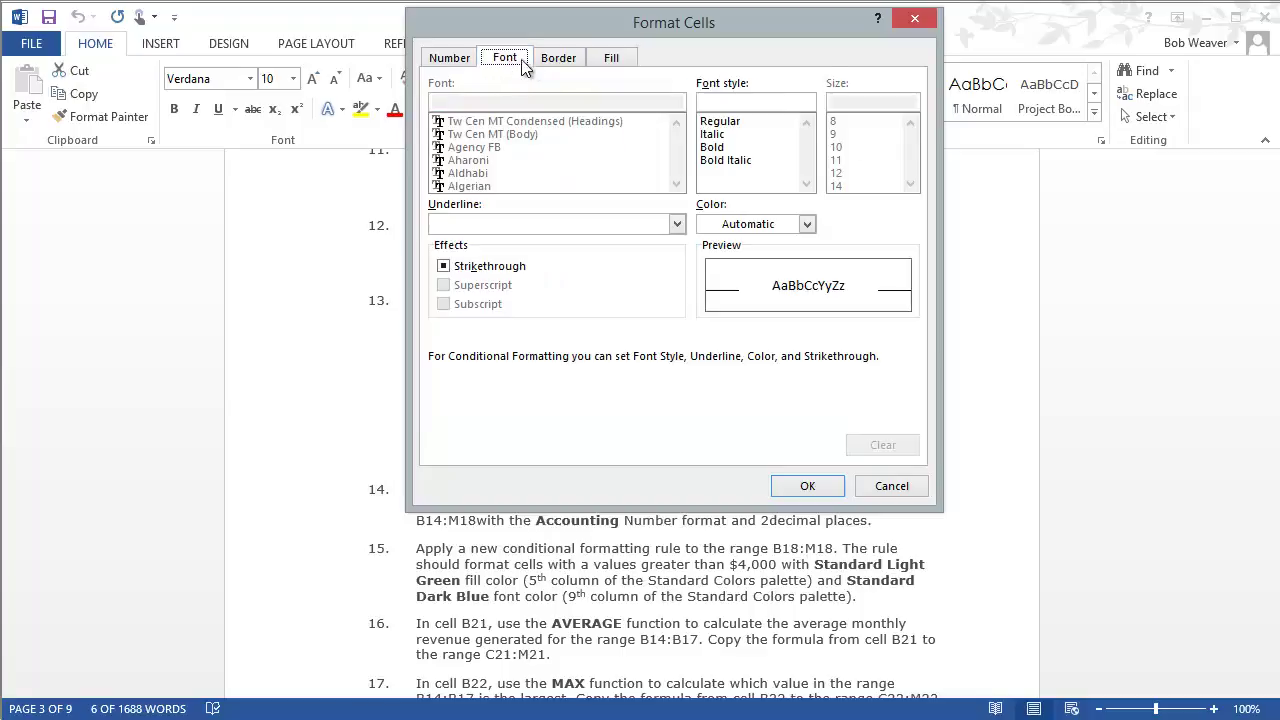
pyautogui.click(808, 226)
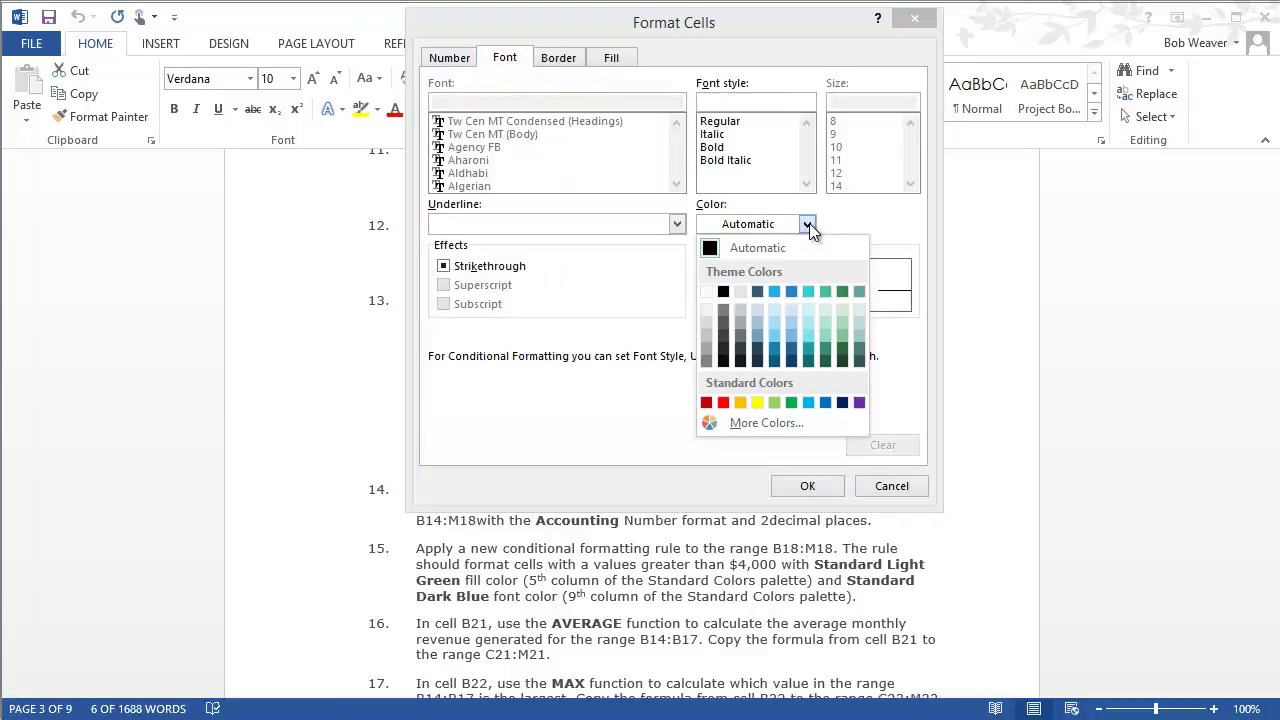
pyautogui.click(841, 407)
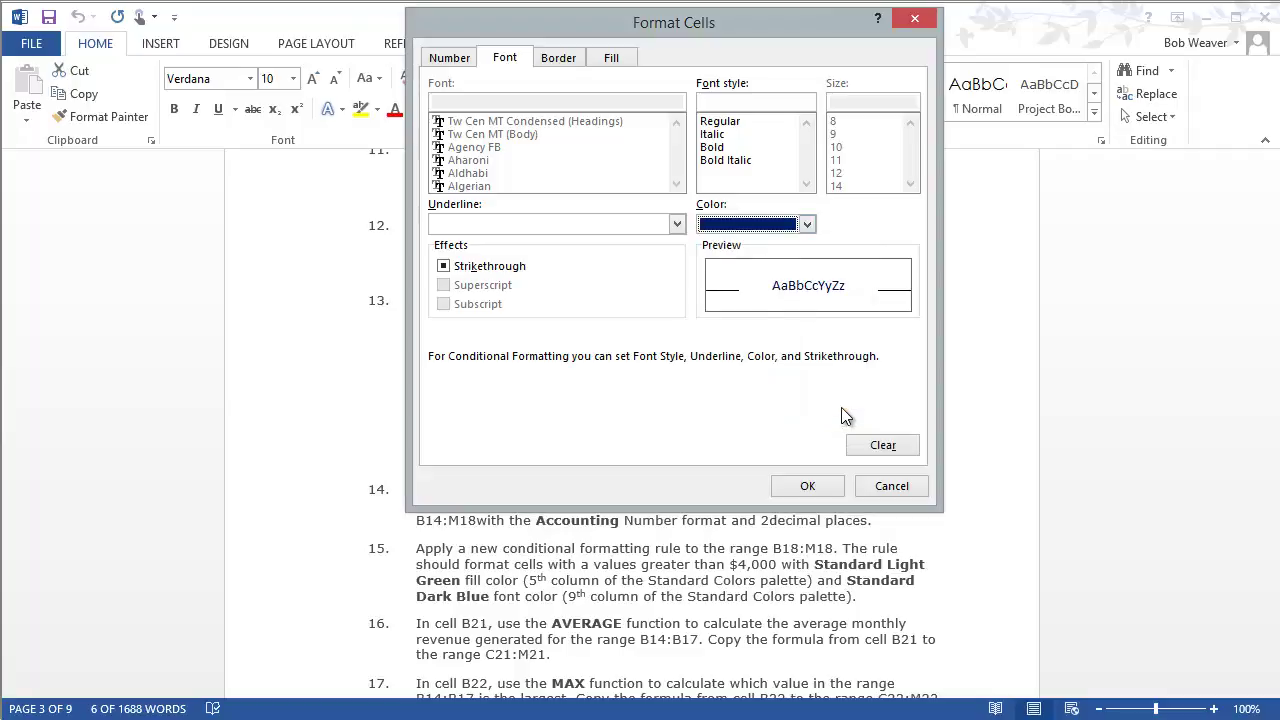
pyautogui.click(808, 487)
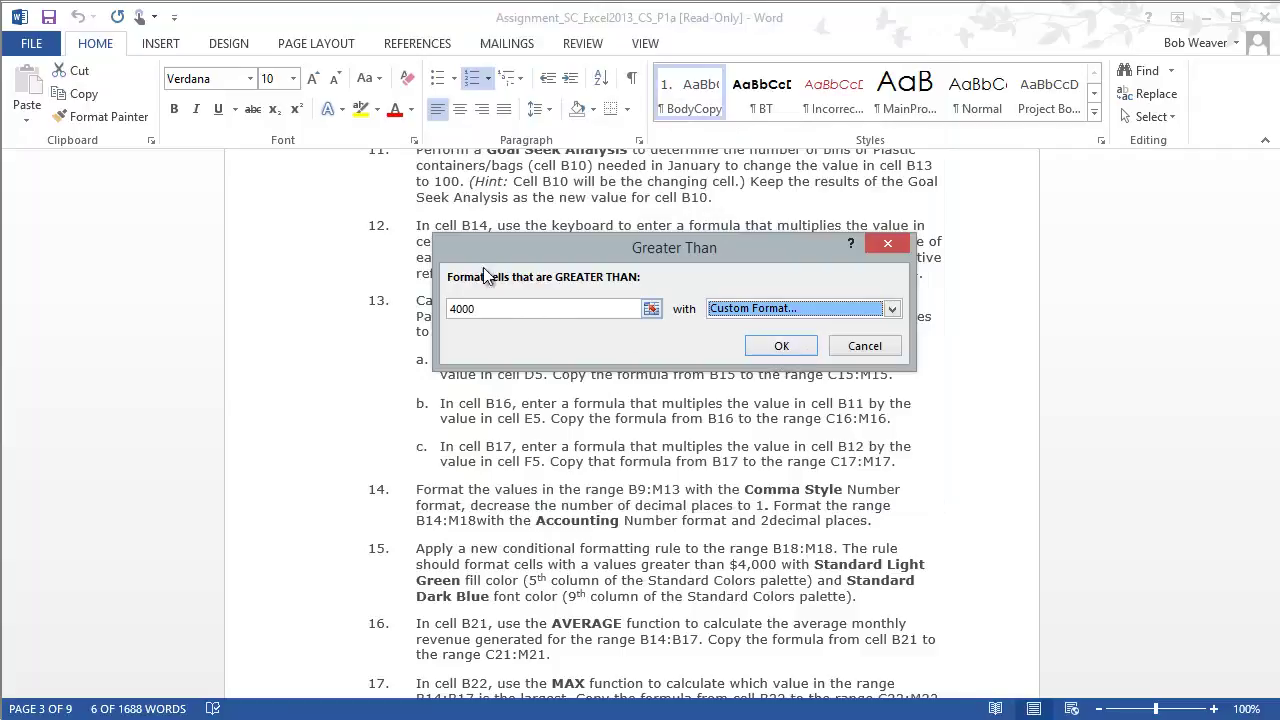
# Step: Apply the over-4000 rule to B18:M18, then review the next instruction in Word
pyautogui.click(779, 346)
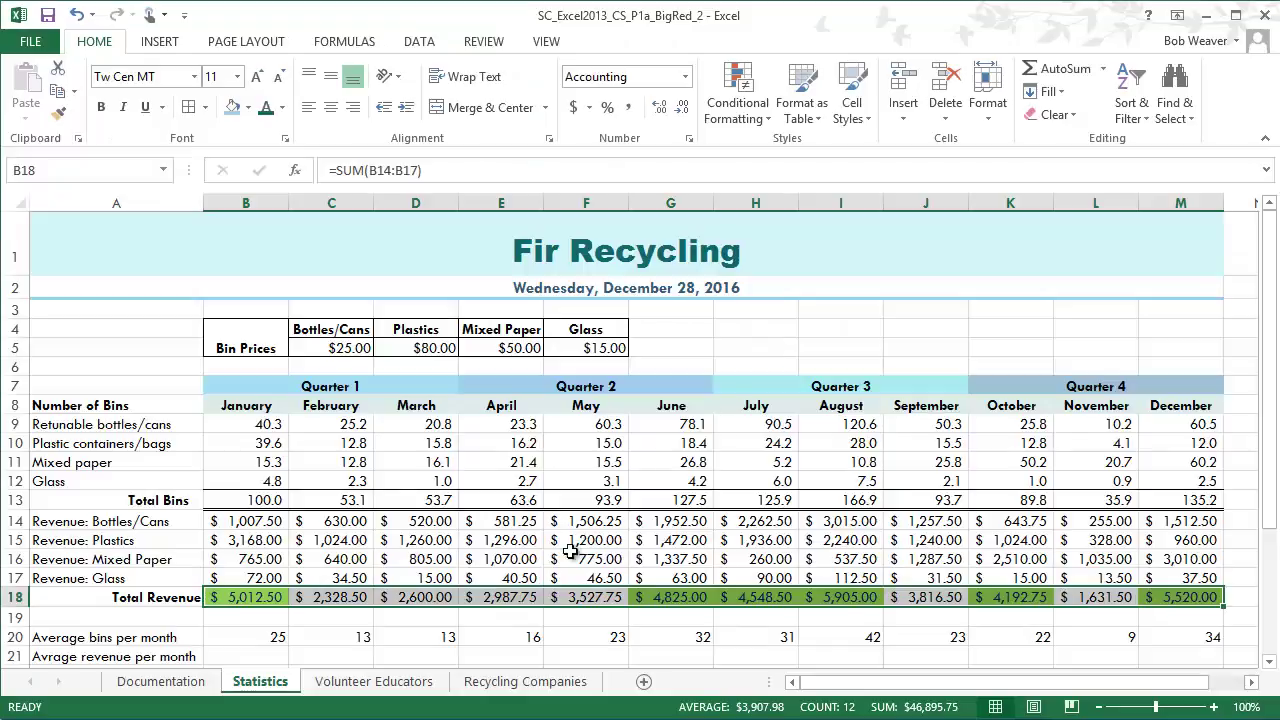
pyautogui.click(518, 638)
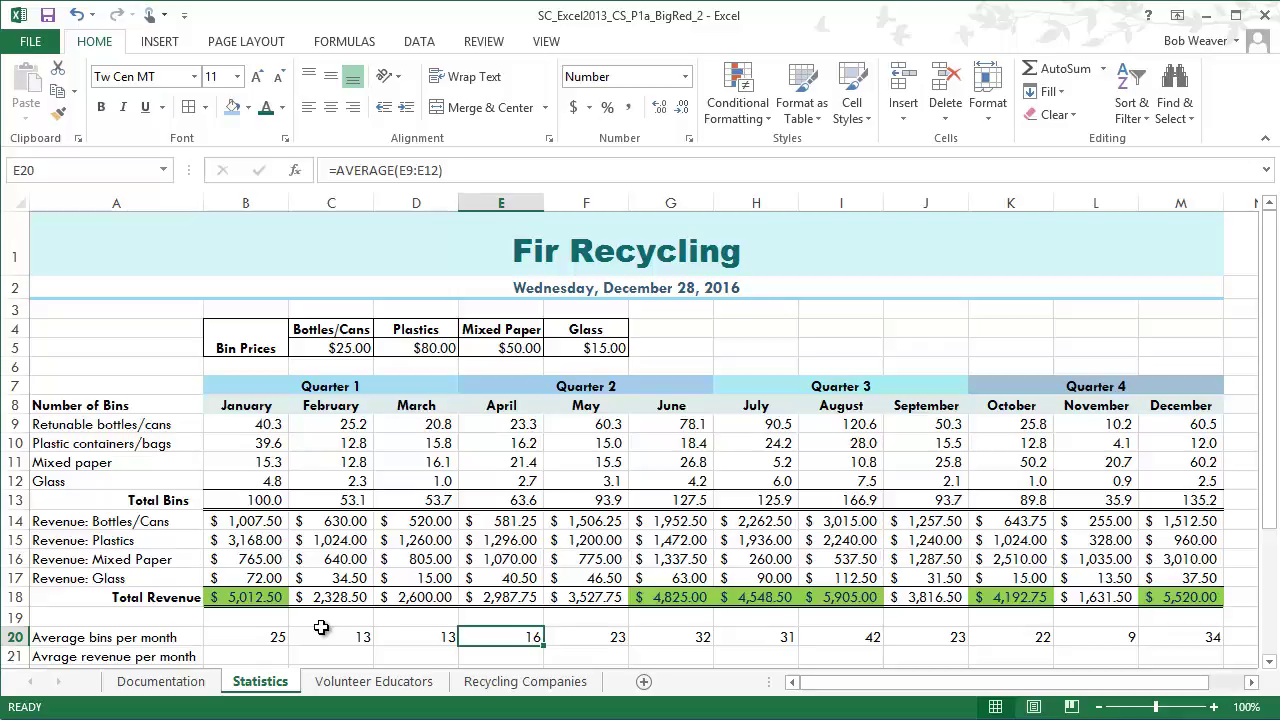
pyautogui.hotkey('alt', 'Tab')
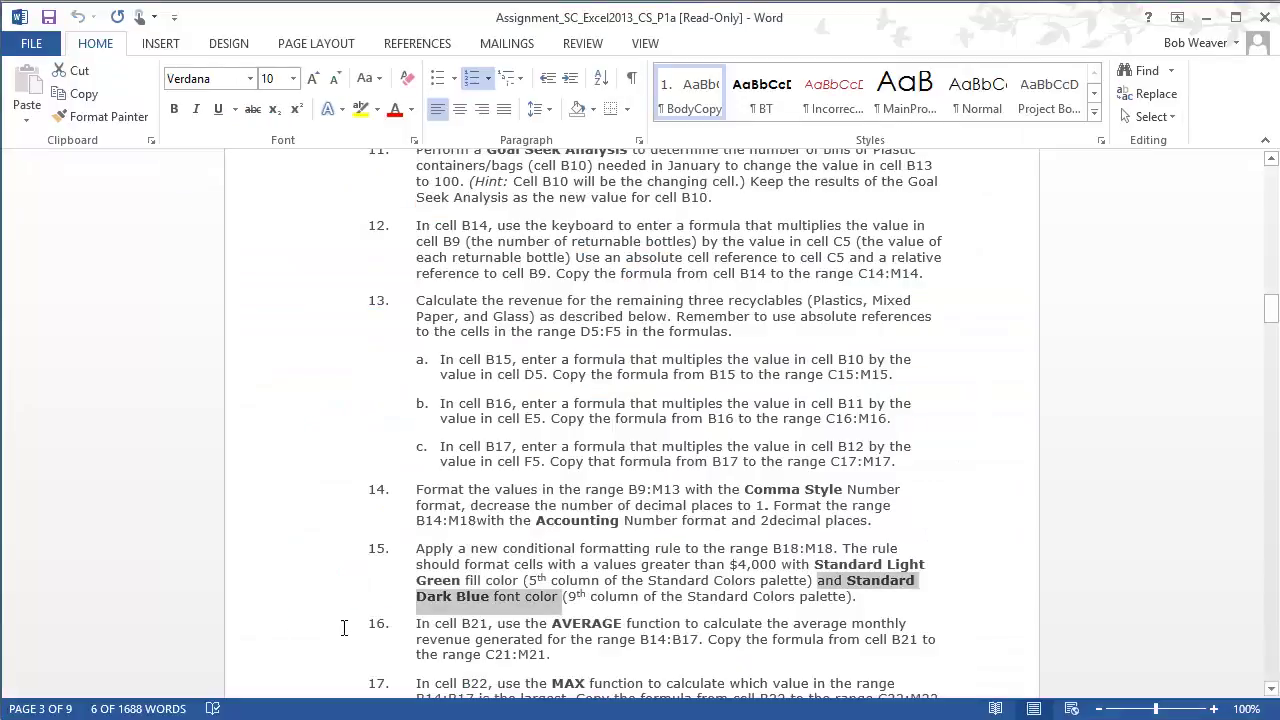
pyautogui.moveTo(577, 652); pyautogui.dragTo(420, 623)
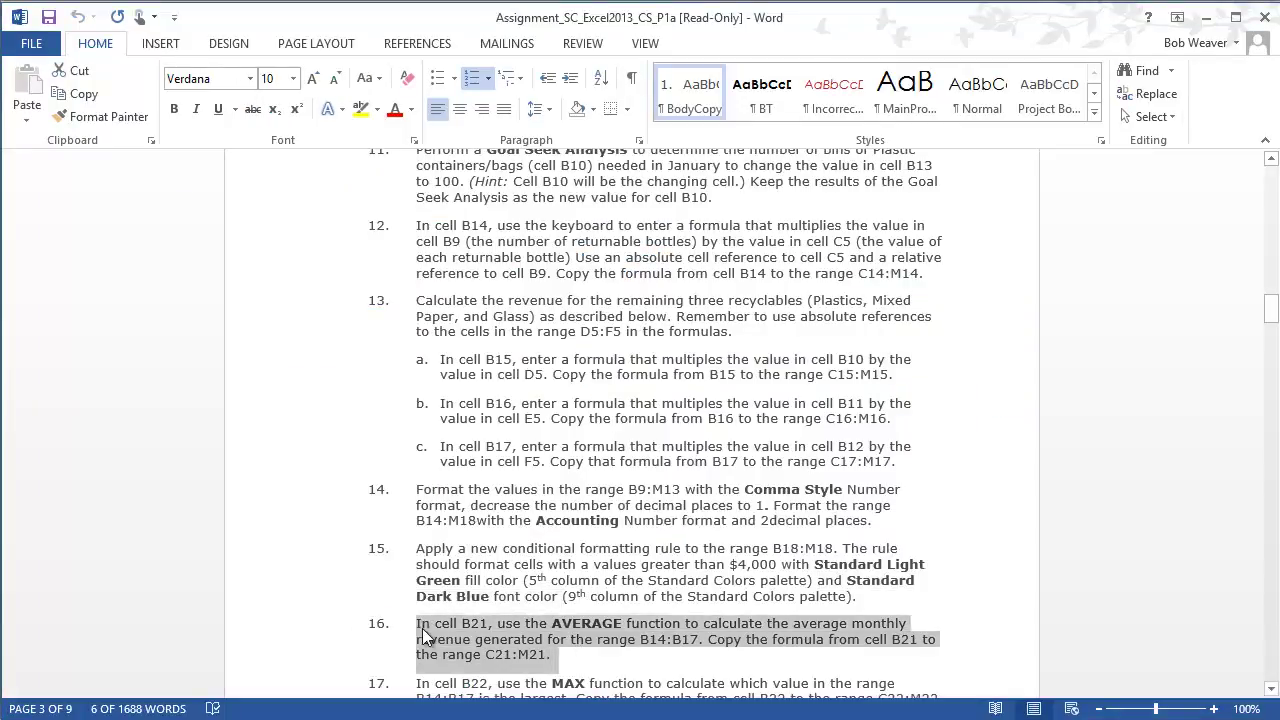
pyautogui.scroll(-1, 790, 643)
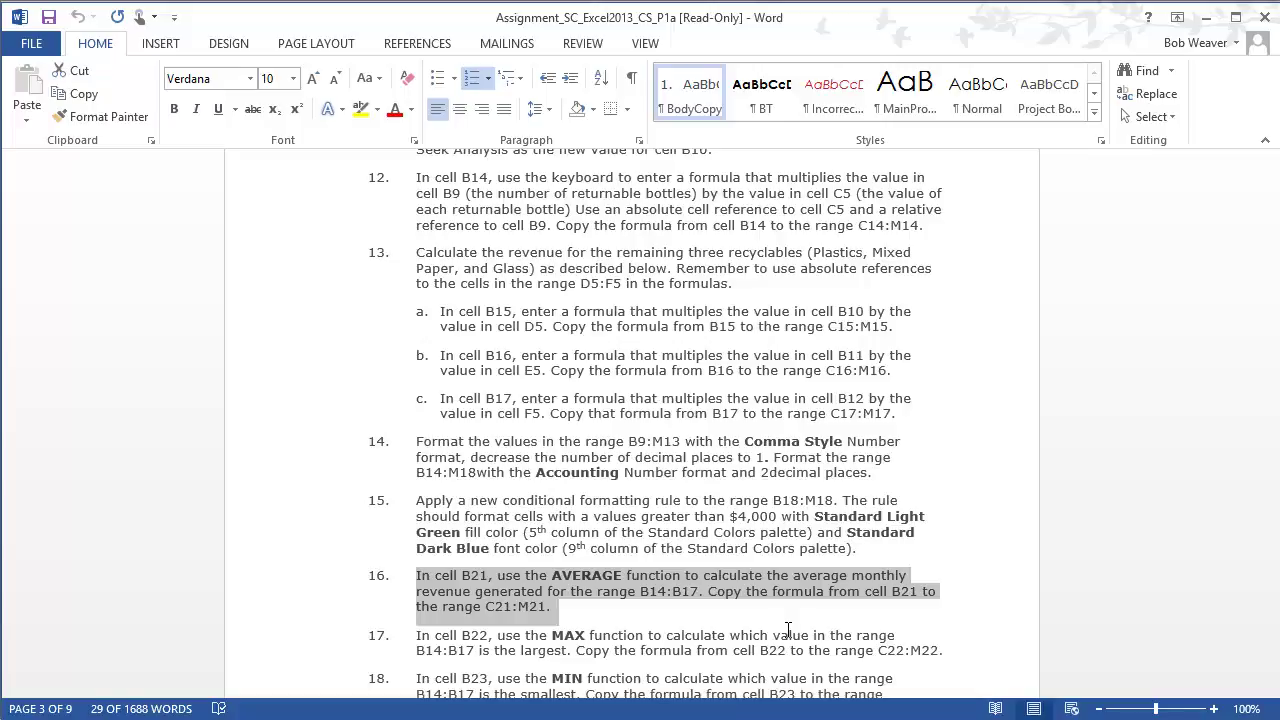
pyautogui.hotkey('alt', 'Tab')
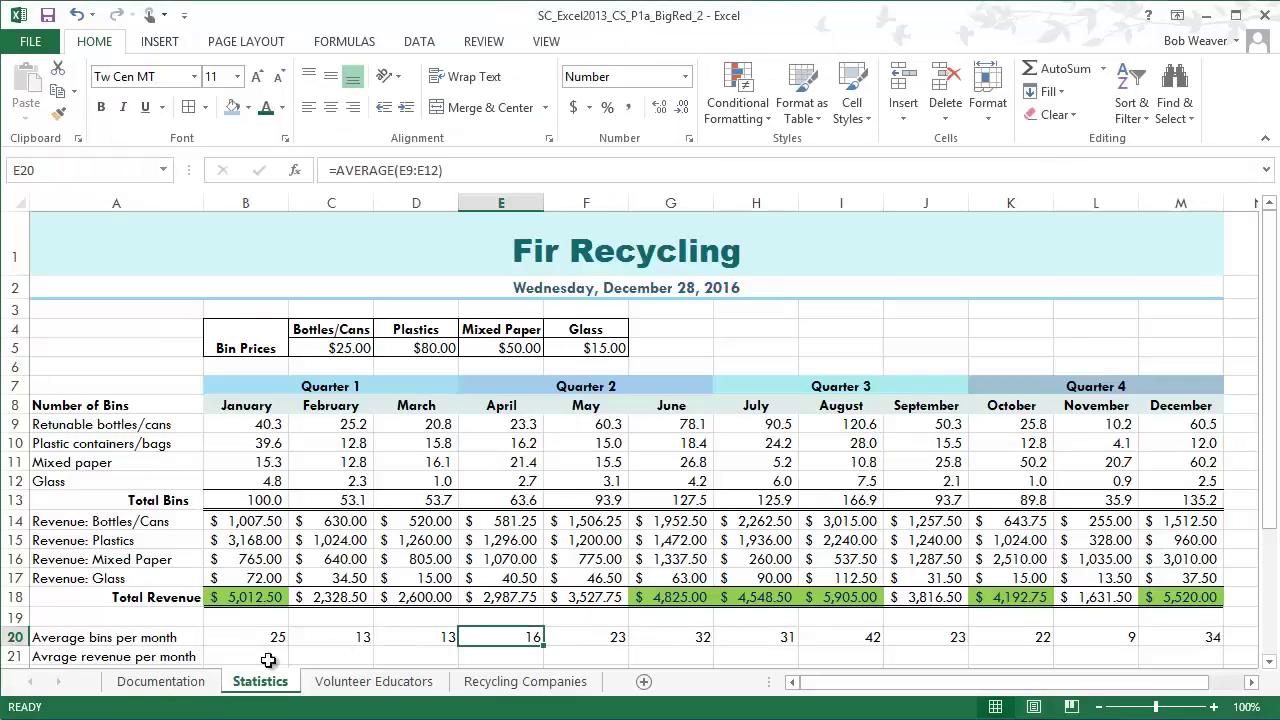
# Step: Enter =AVERAGE(B14:B17) in B21 and check its range
pyautogui.click(252, 660)
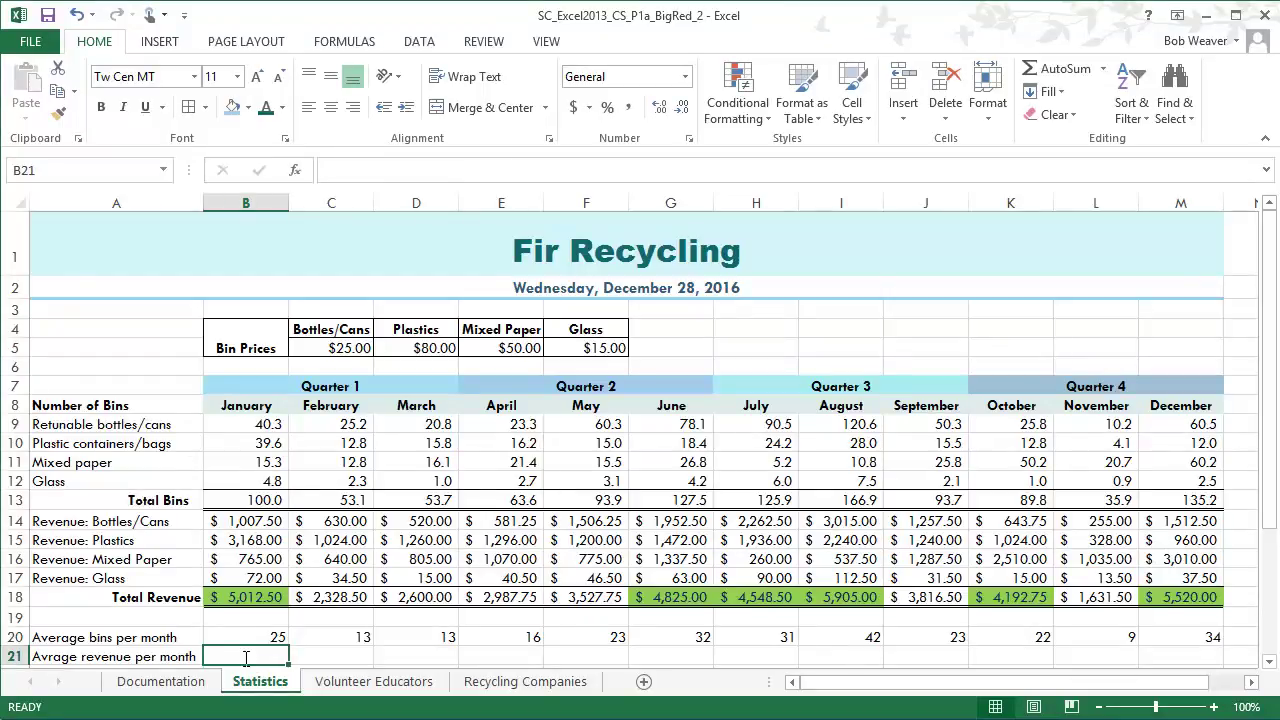
pyautogui.write('=average(')
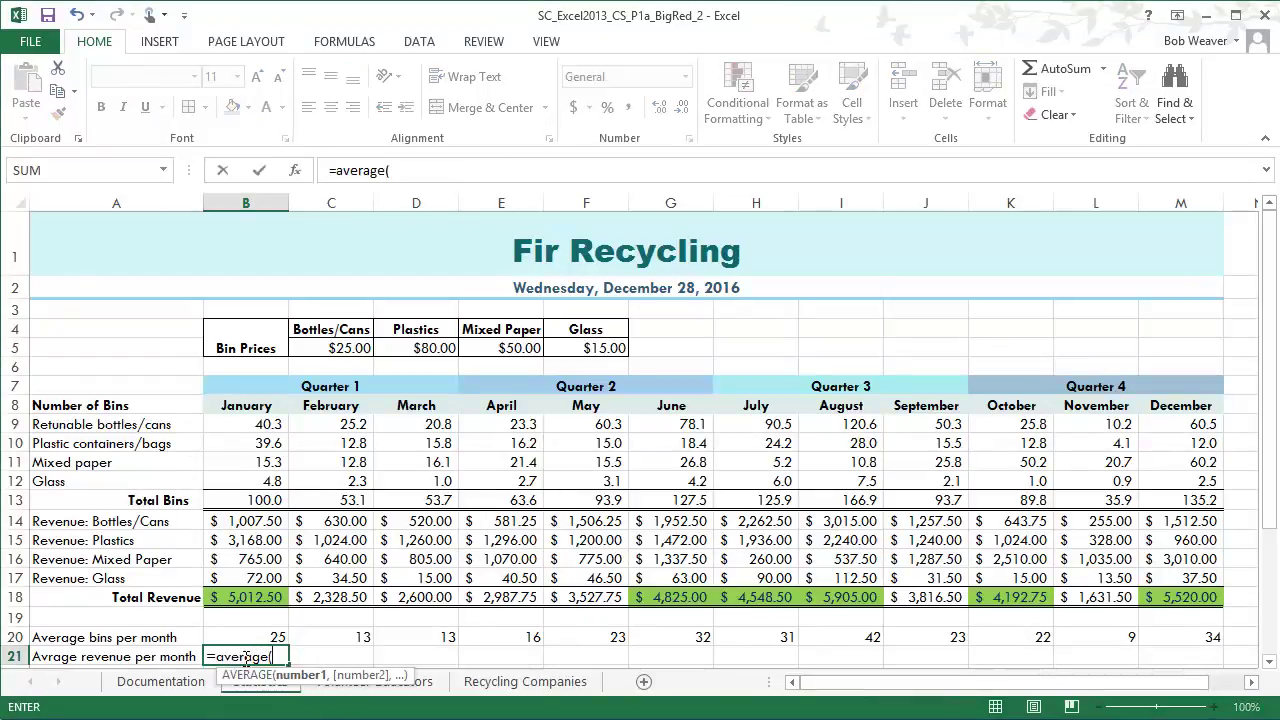
pyautogui.hotkey('alt', 'Tab')
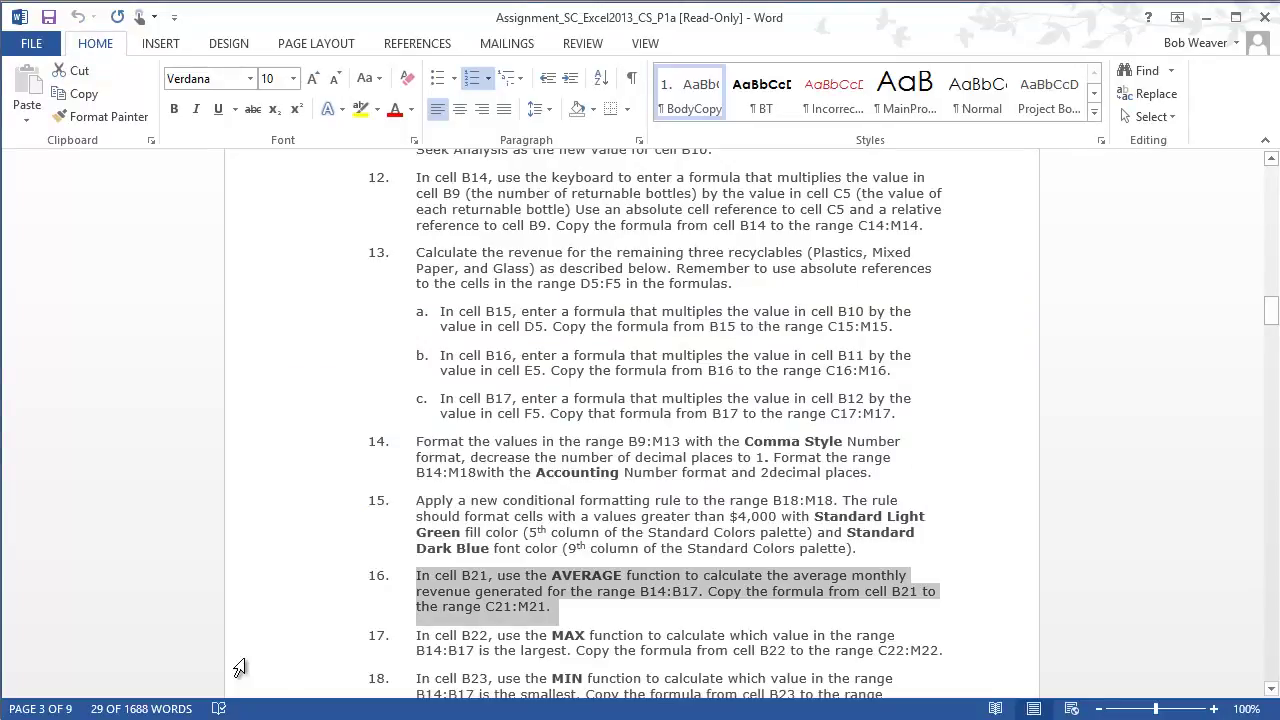
pyautogui.hotkey('alt', 'Tab')
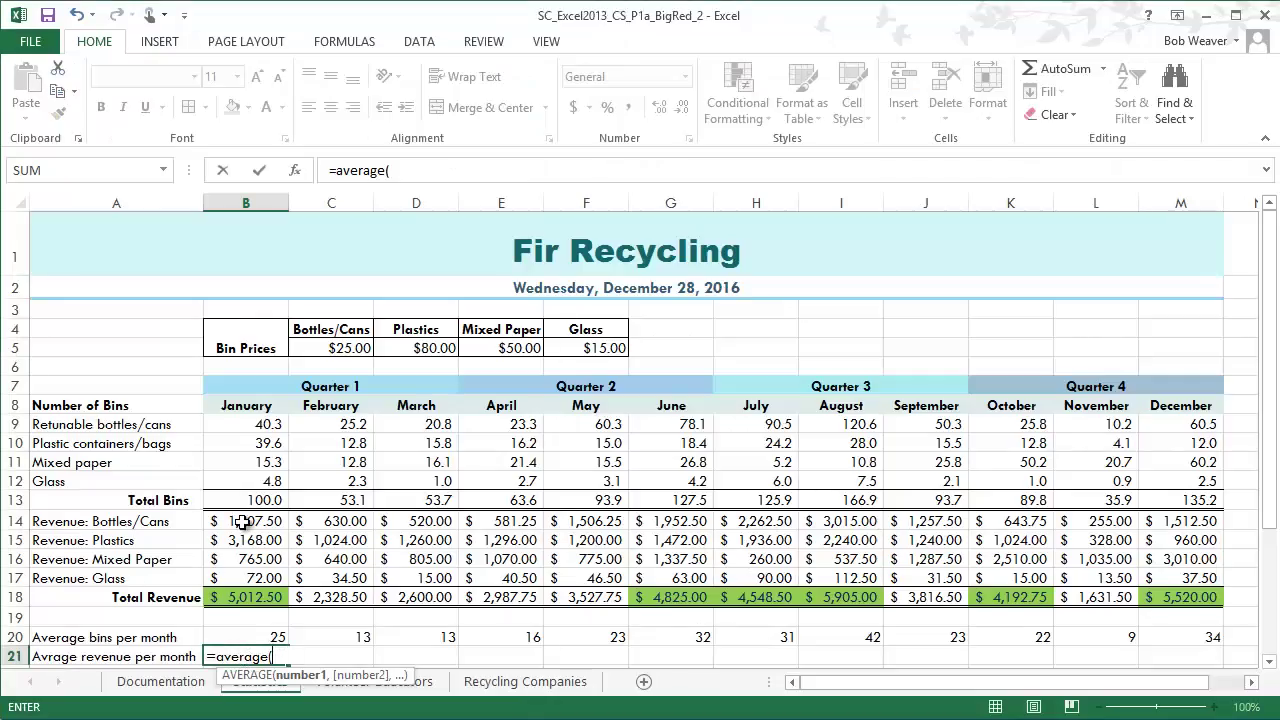
pyautogui.moveTo(240, 522); pyautogui.dragTo(231, 578)
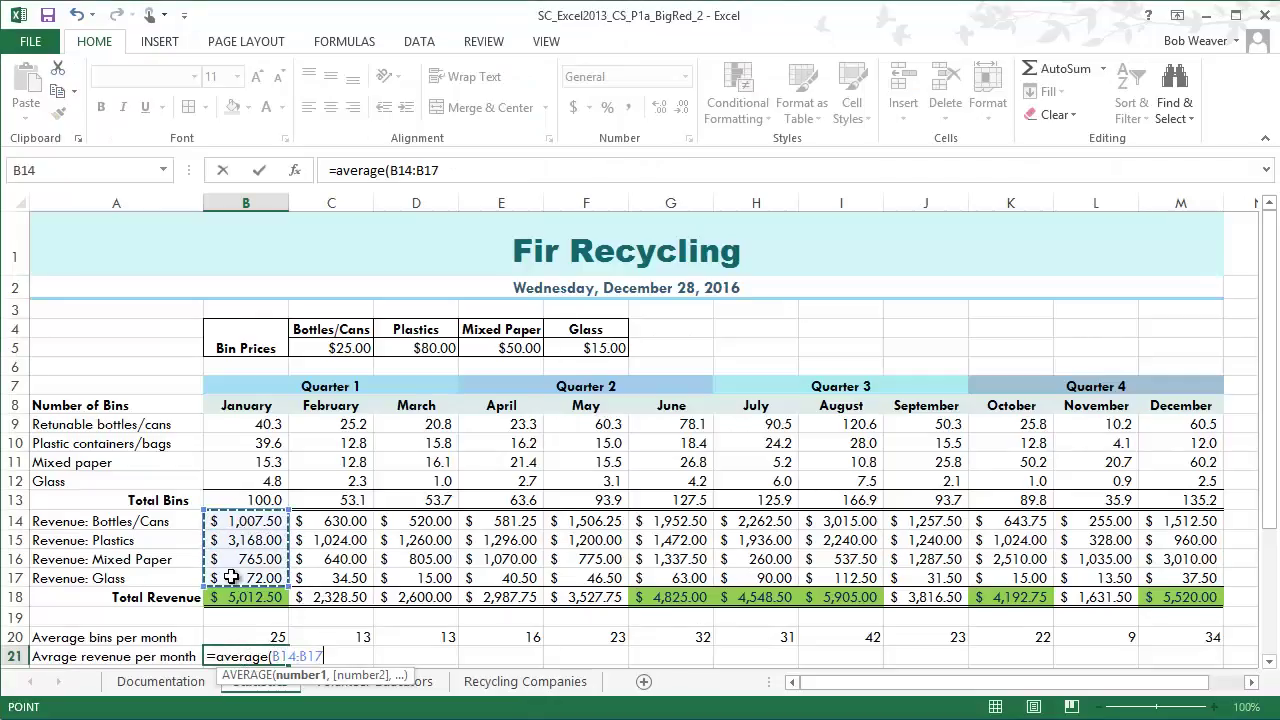
pyautogui.write(')')
pyautogui.press('Return')
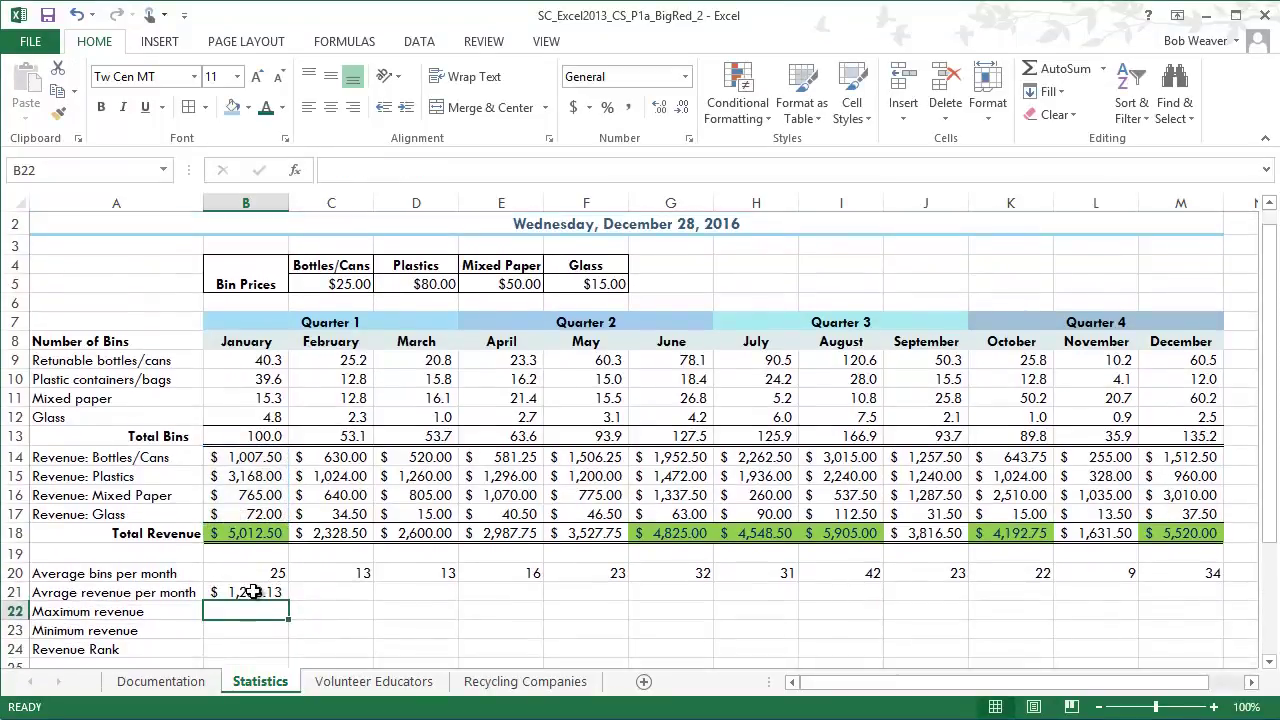
pyautogui.click(250, 592)
pyautogui.hotkey('alt', 'Tab')
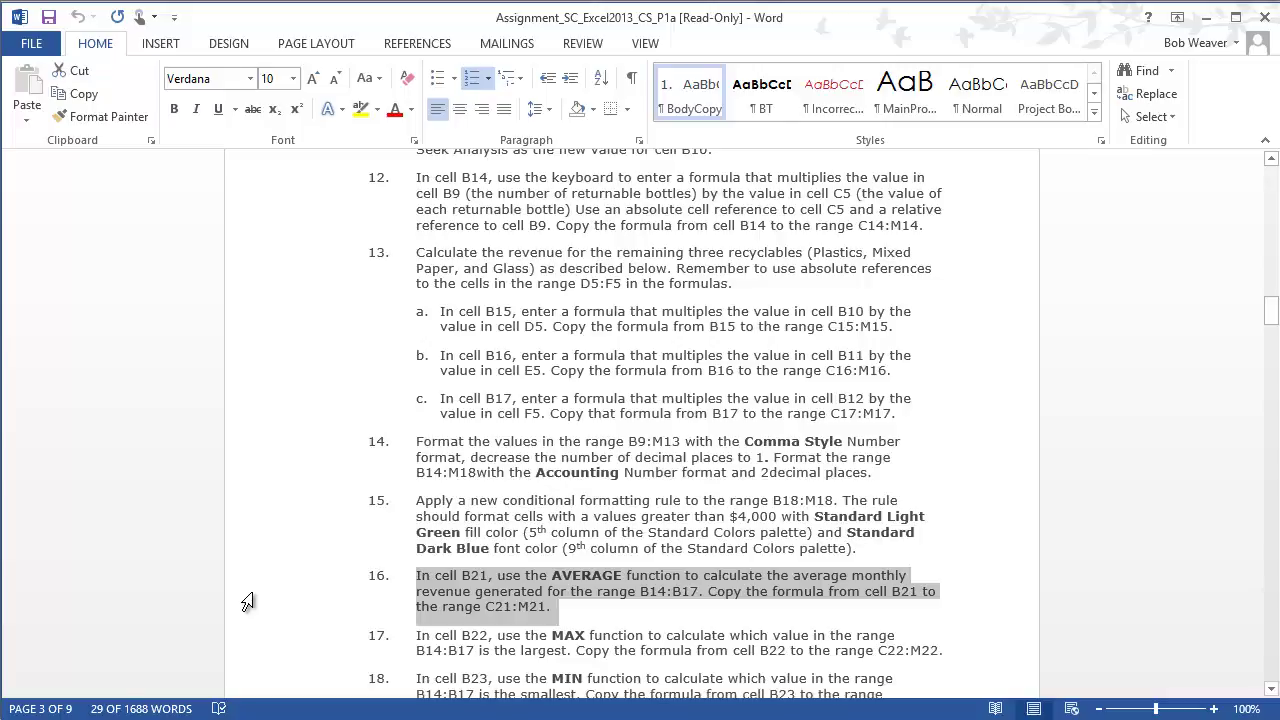
pyautogui.hotkey('alt', 'Tab')
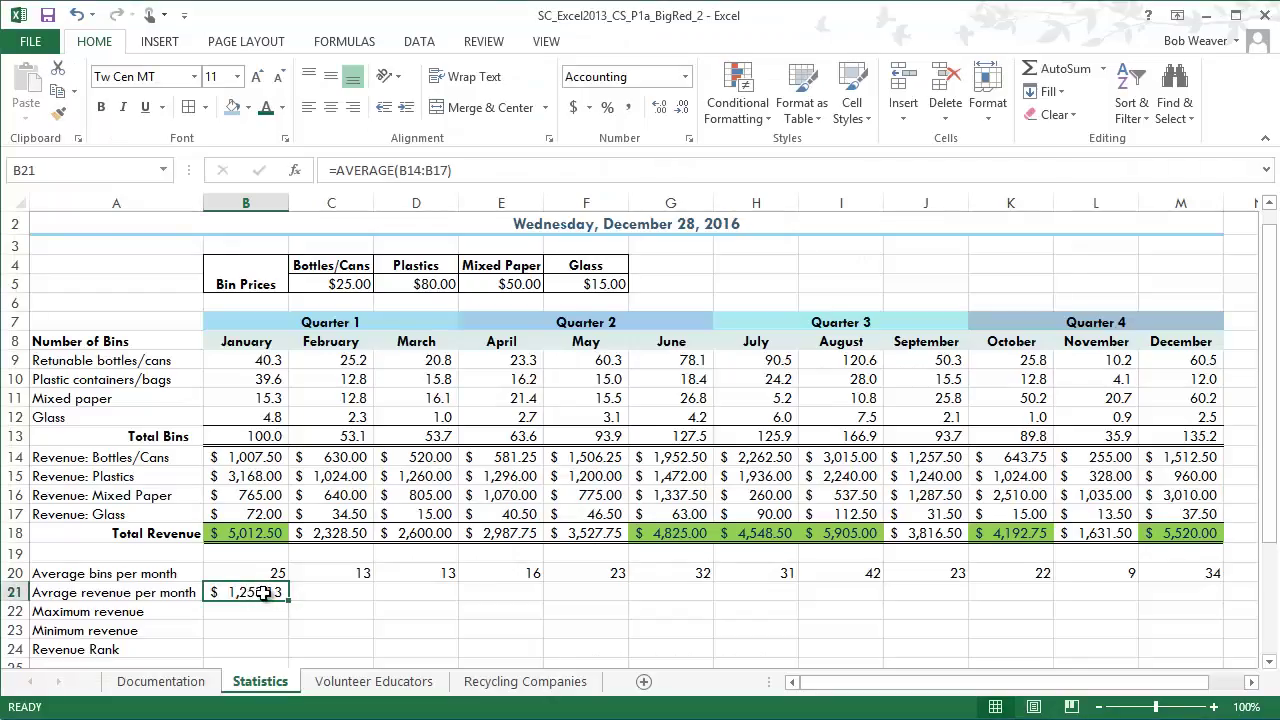
pyautogui.doubleClick(262, 592)
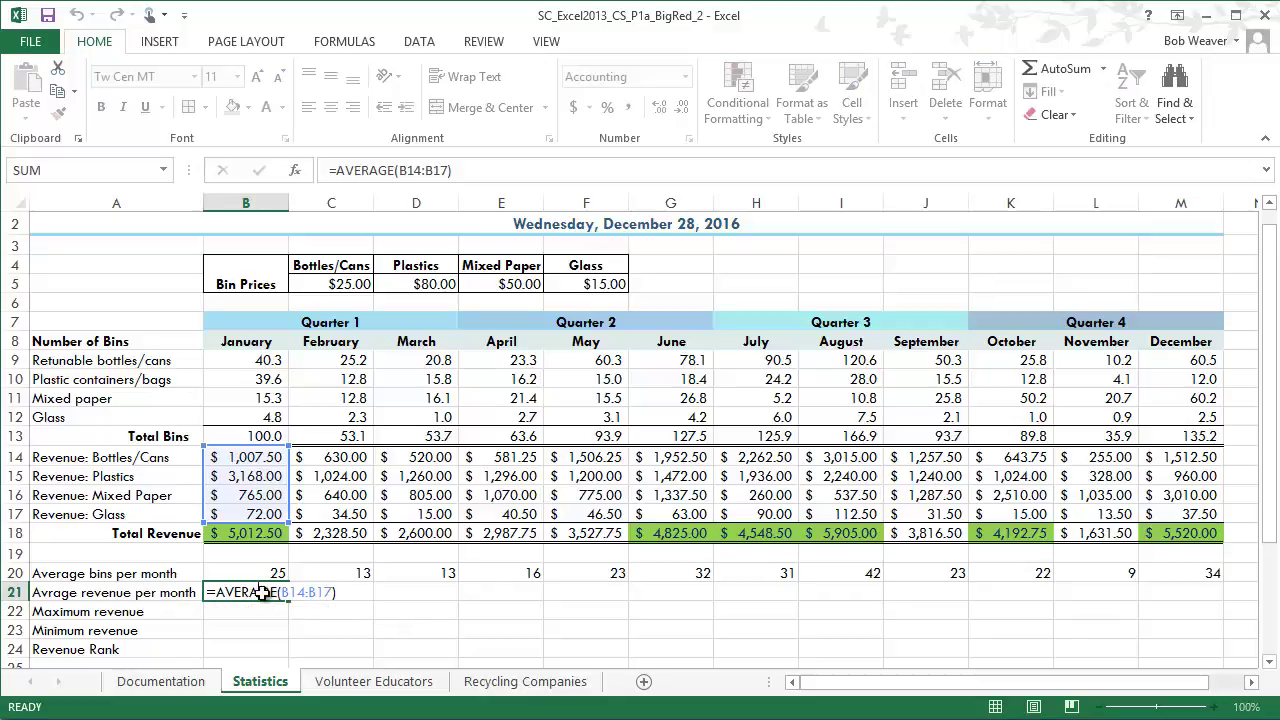
pyautogui.hotkey('ctrl', 'Return')
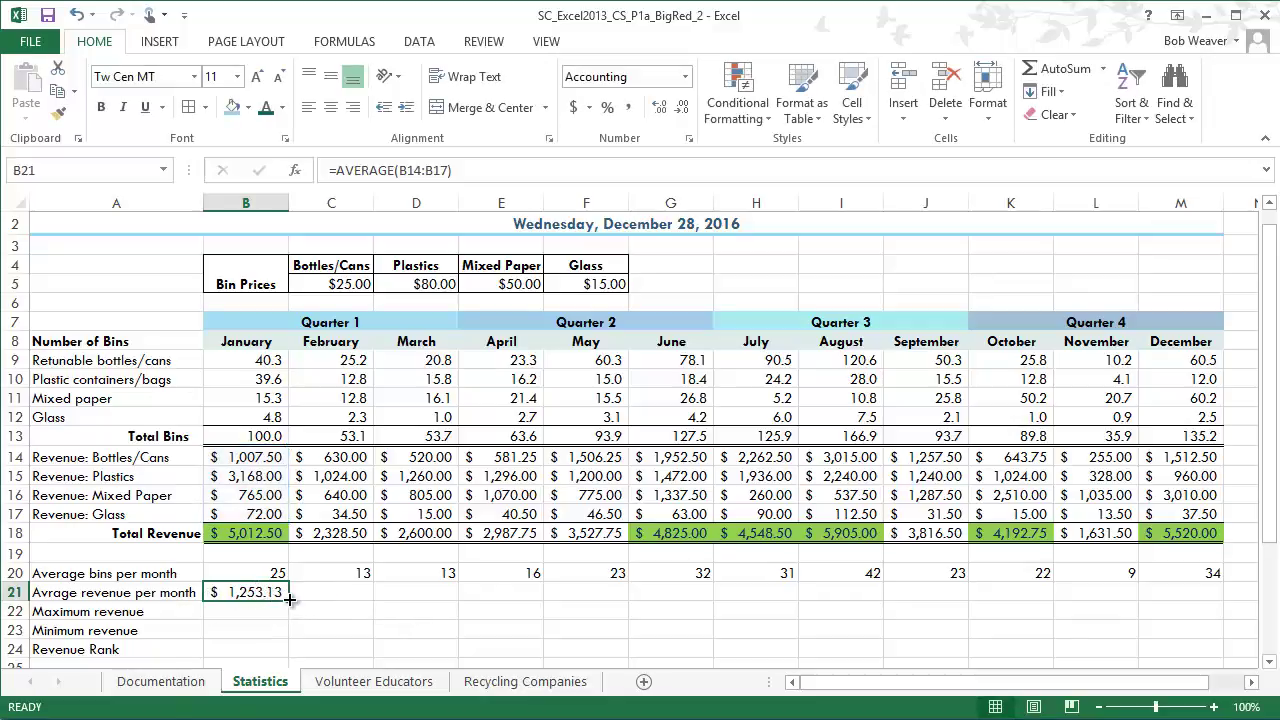
# Step: Fill the average formula across to M21 and inspect the copies in E21, H21 and K21
pyautogui.moveTo(289, 598); pyautogui.dragTo(1192, 597)
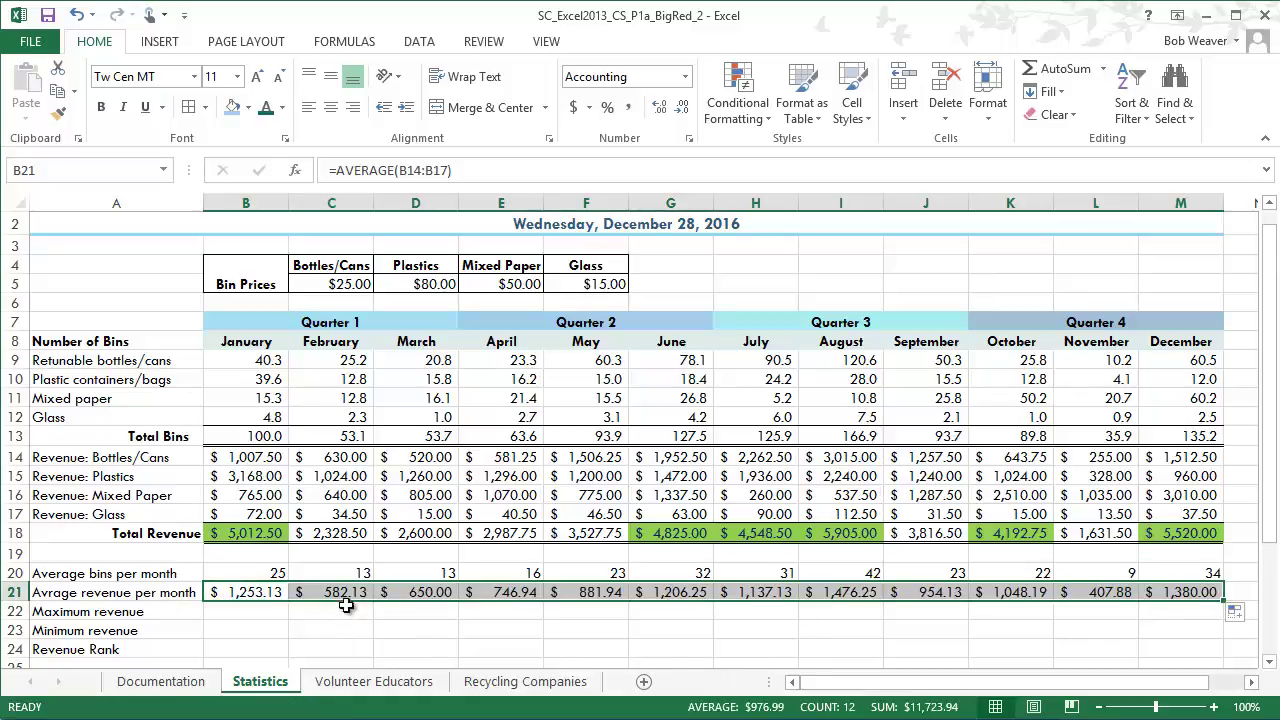
pyautogui.doubleClick(505, 595)
pyautogui.press('Escape')
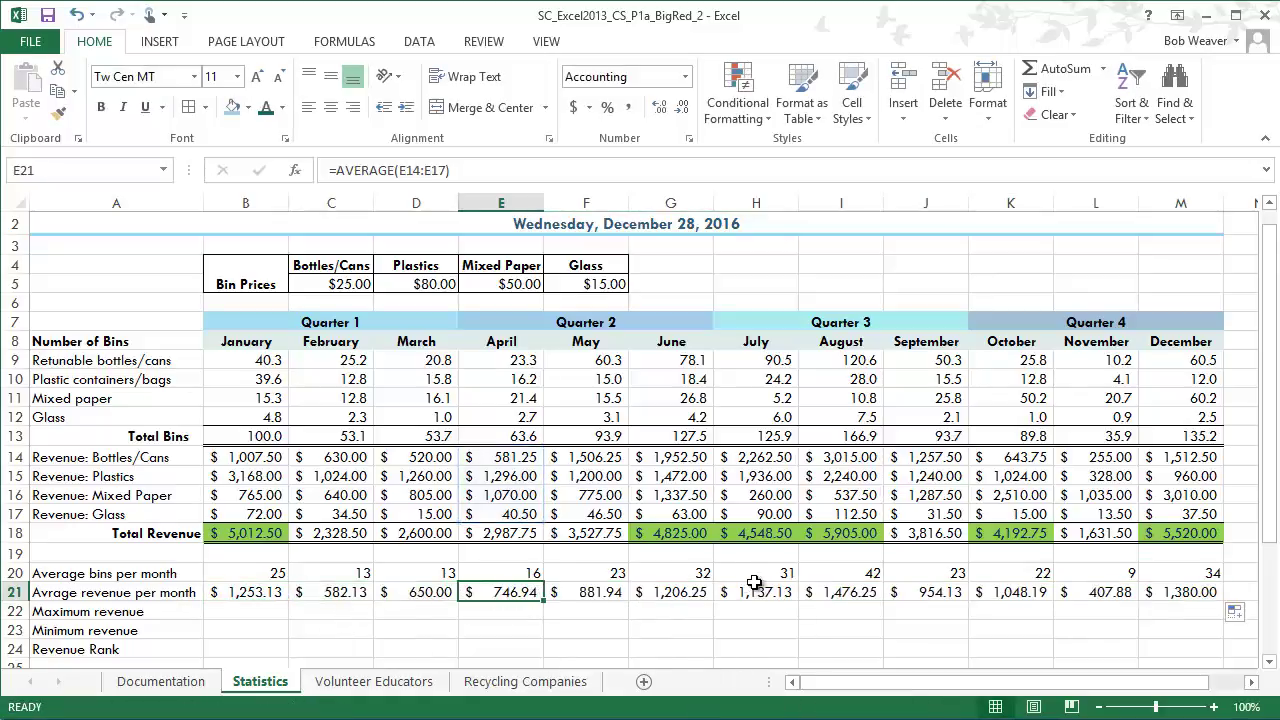
pyautogui.doubleClick(754, 590)
pyautogui.press('Escape')
pyautogui.doubleClick(999, 592)
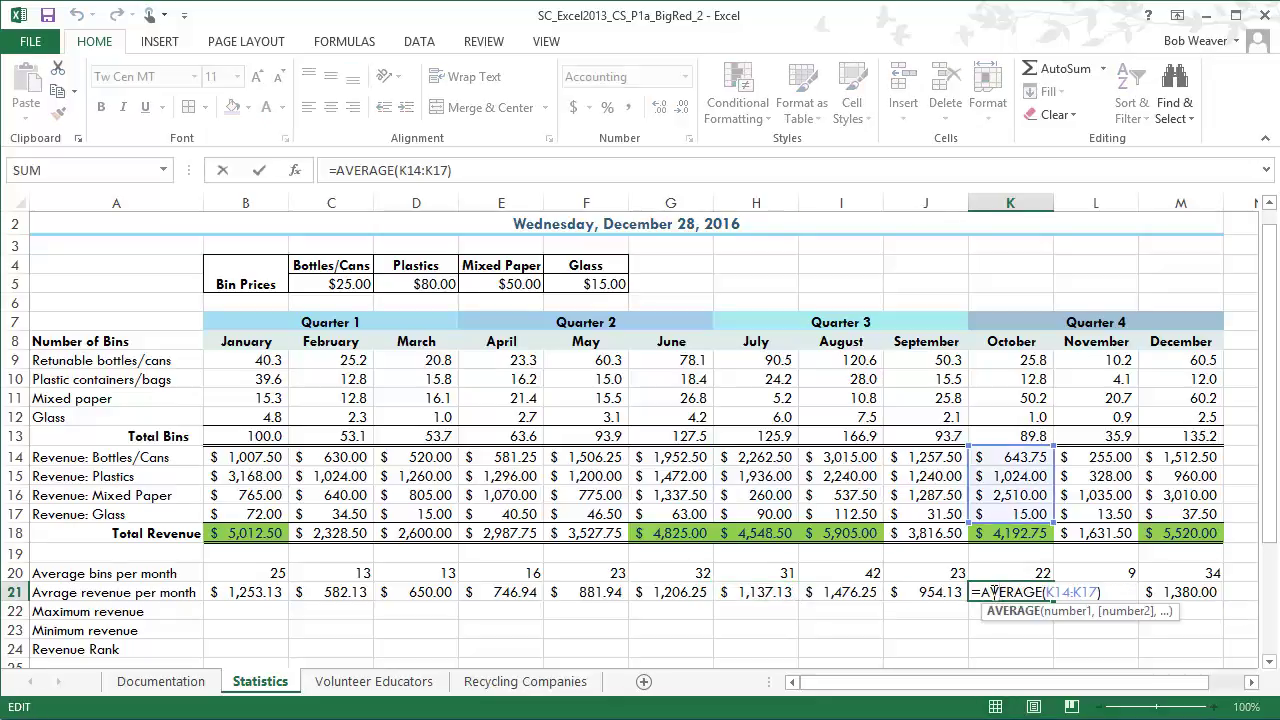
# Step: Select B22 and mark instruction steps 17 and 18 on MAX and MIN
pyautogui.click(257, 611)
pyautogui.hotkey('alt', 'Tab')
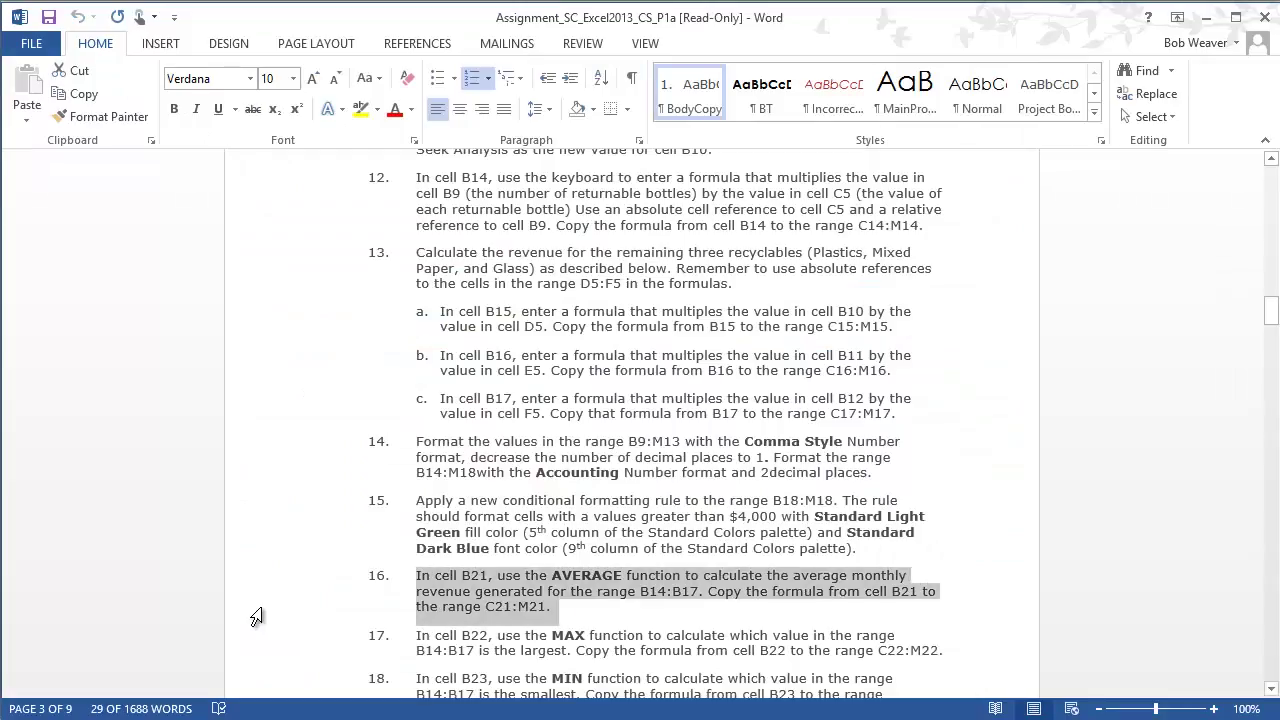
pyautogui.click(416, 640)
pyautogui.scroll(-3, 416, 640)
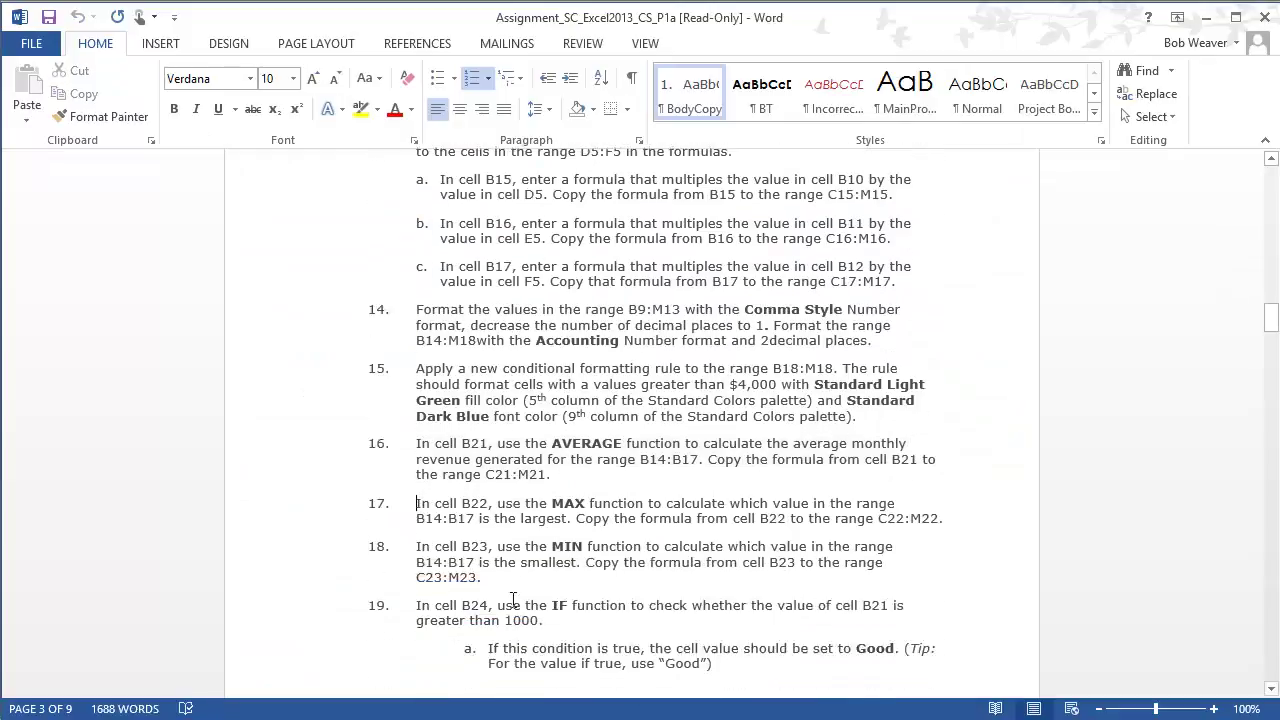
pyautogui.moveTo(418, 491); pyautogui.dragTo(623, 566)
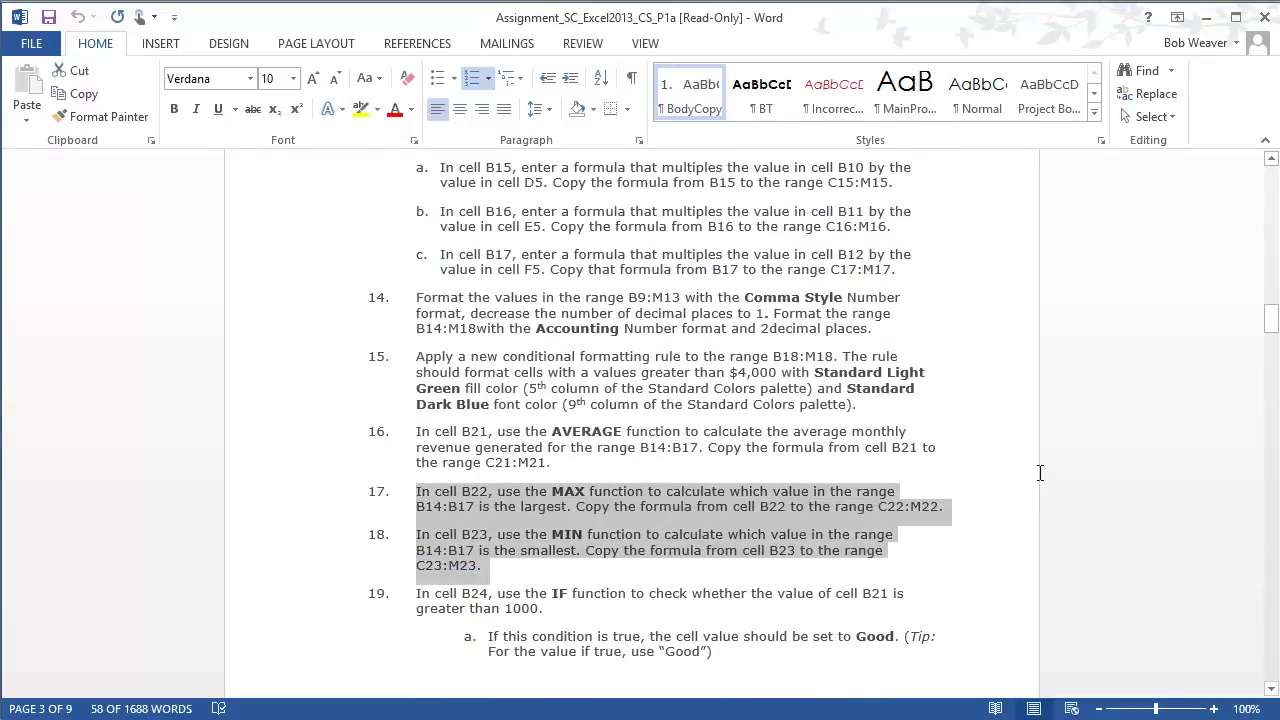
# Step: Enter =MAX(B14:B17) in B22 and fill it across to M22
pyautogui.hotkey('alt', 'Tab')
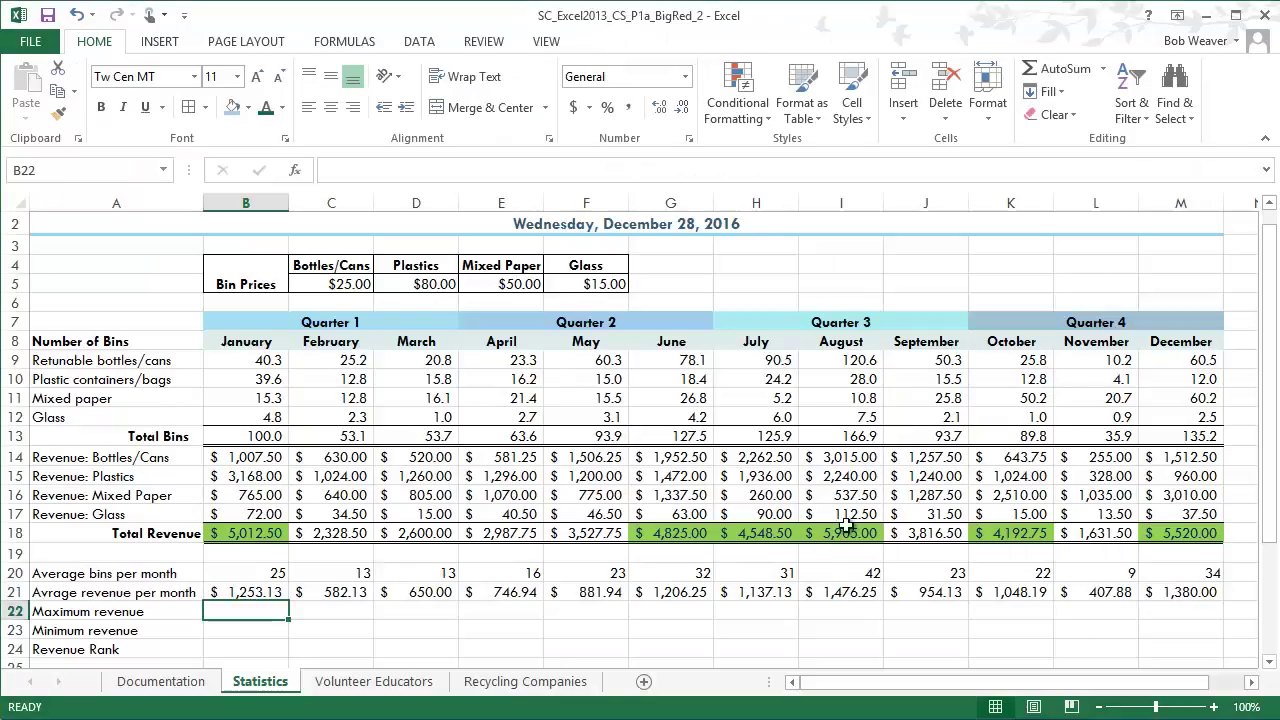
pyautogui.click(247, 609)
pyautogui.write('=max(')
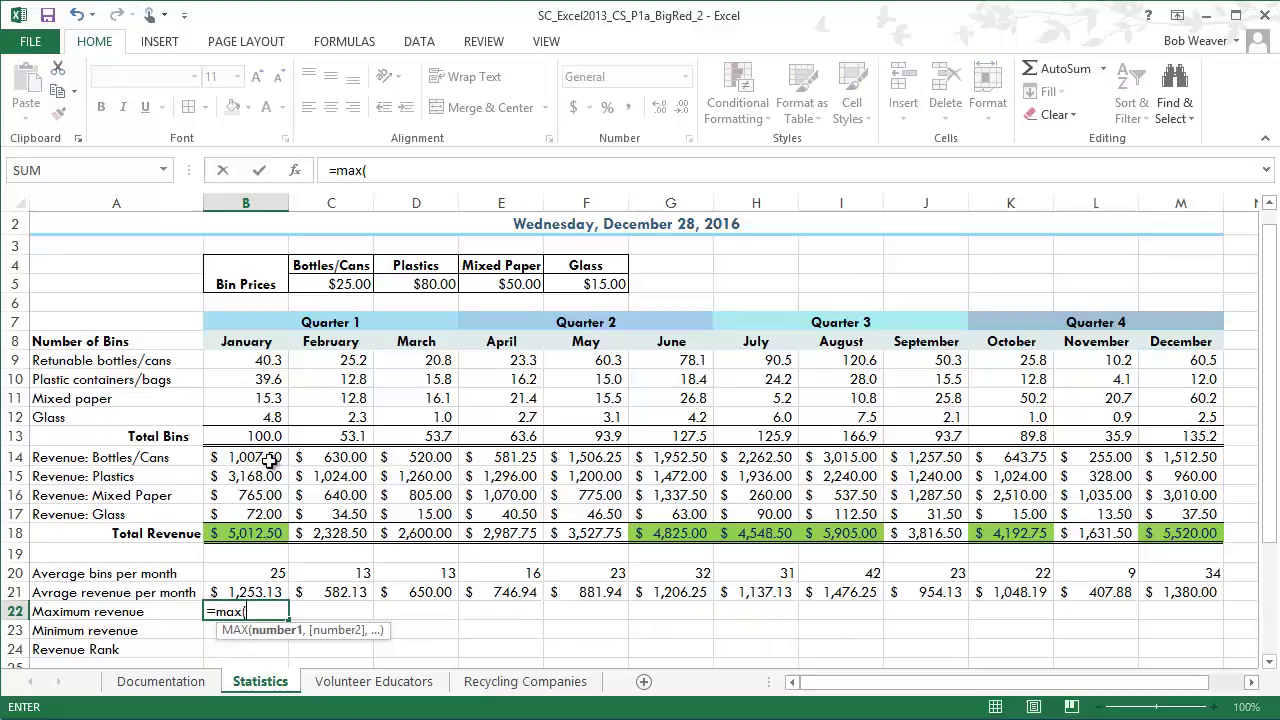
pyautogui.moveTo(262, 458); pyautogui.dragTo(265, 515)
pyautogui.press('Return')
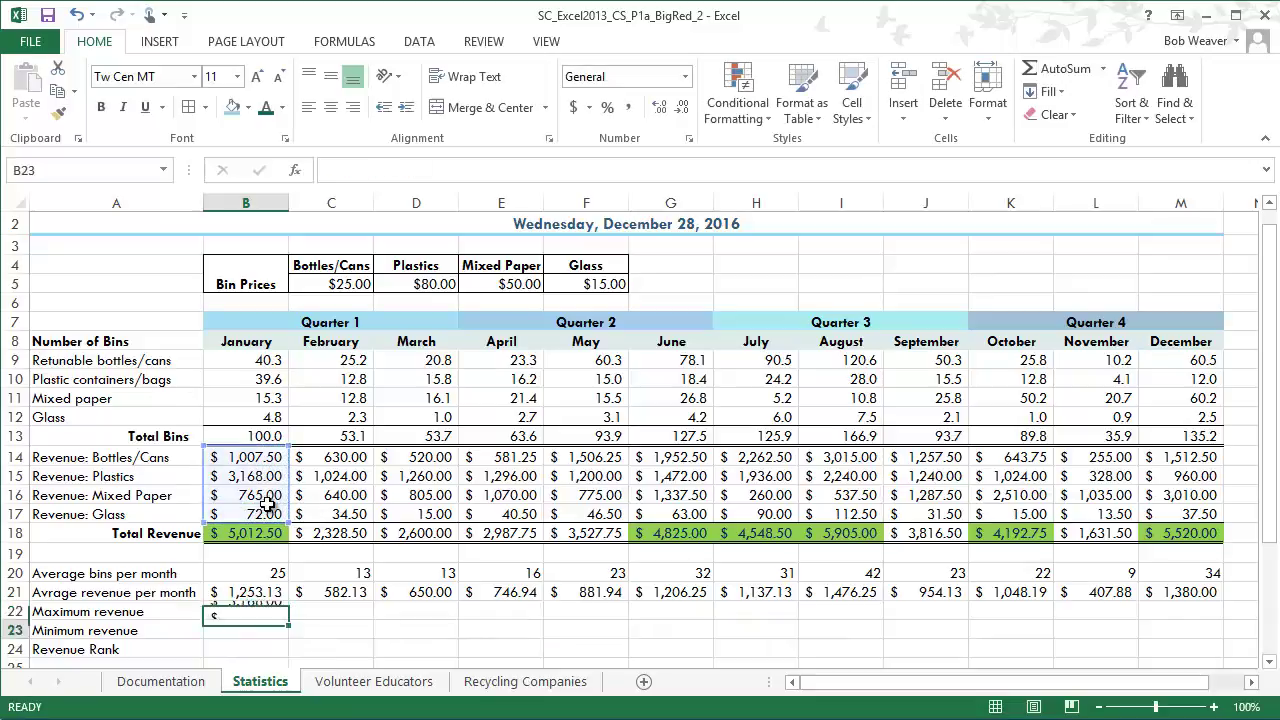
pyautogui.click(257, 610)
pyautogui.moveTo(288, 622); pyautogui.dragTo(1190, 611)
# Step: Enter =MIN(B14:B17) in B23 and fill it across to M23
pyautogui.click(234, 638)
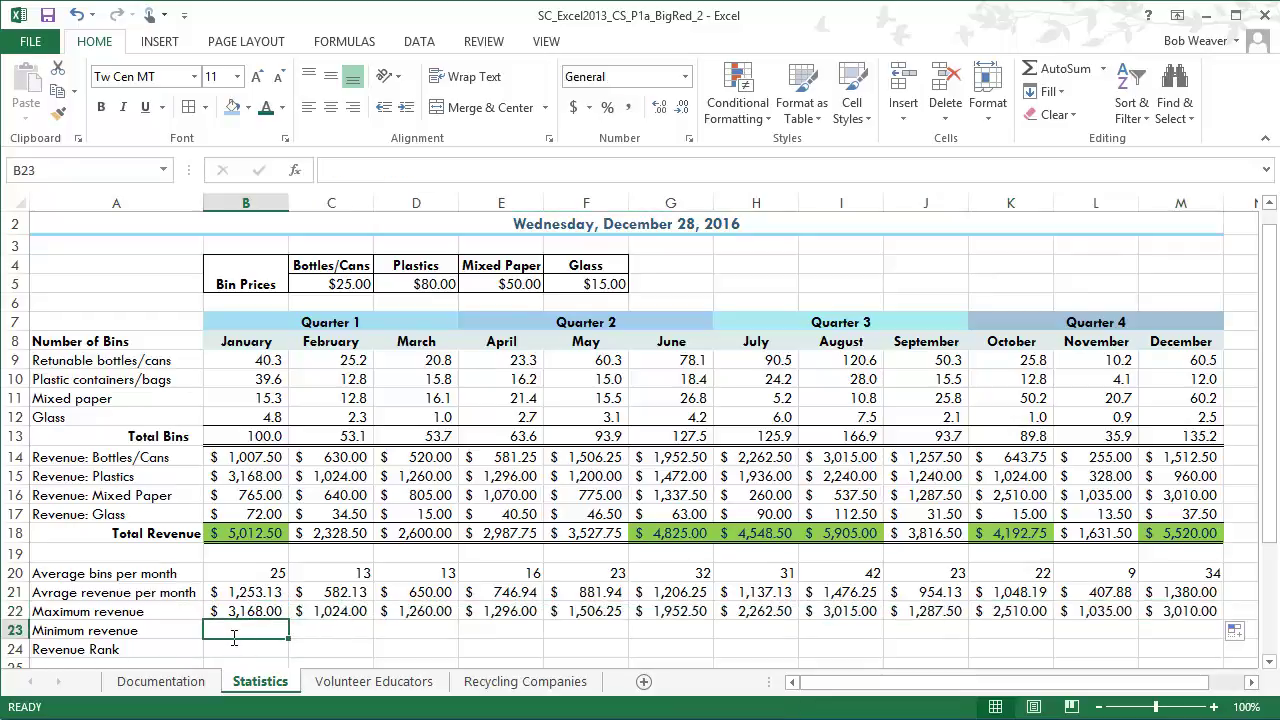
pyautogui.write('=min(')
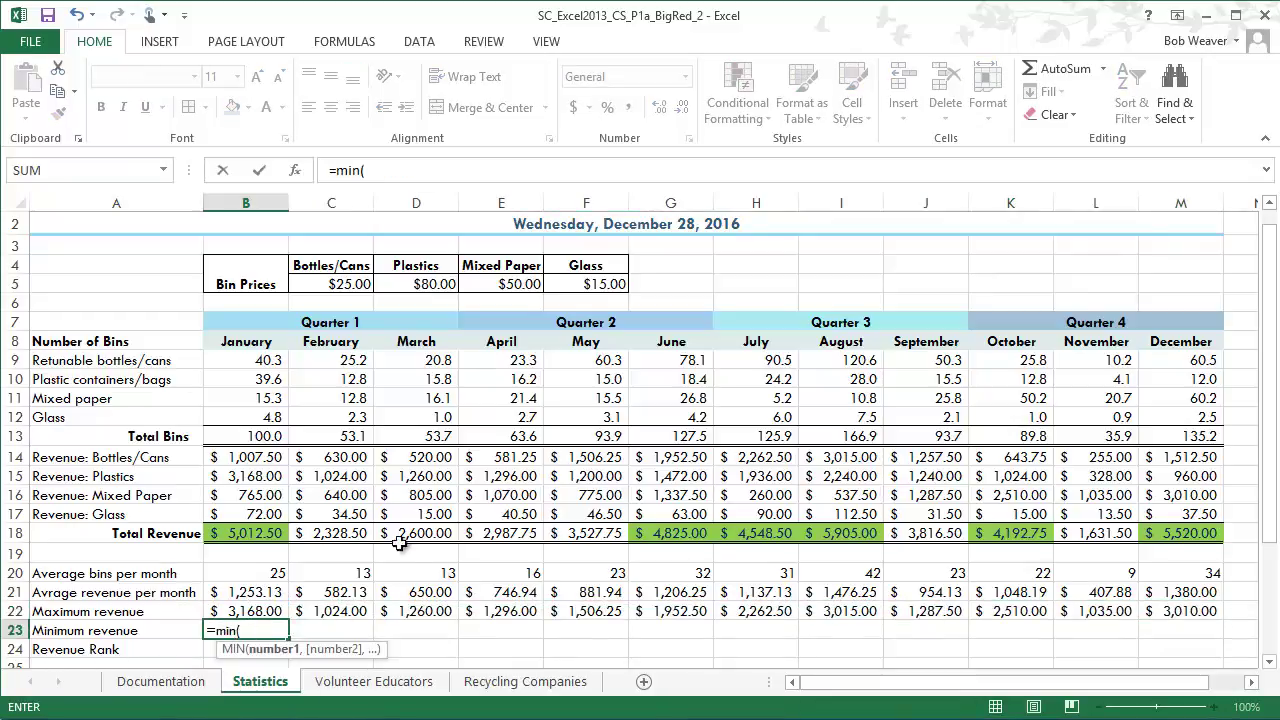
pyautogui.moveTo(250, 458); pyautogui.dragTo(242, 509)
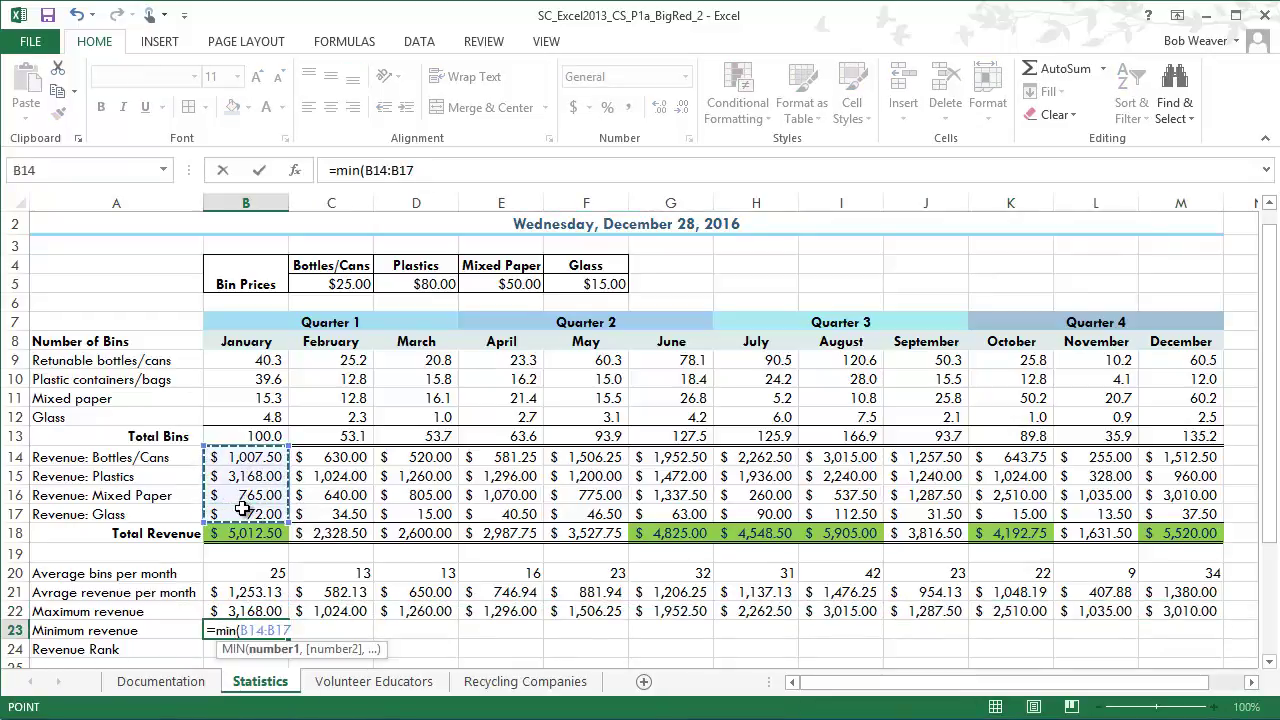
pyautogui.write(')')
pyautogui.press('Return')
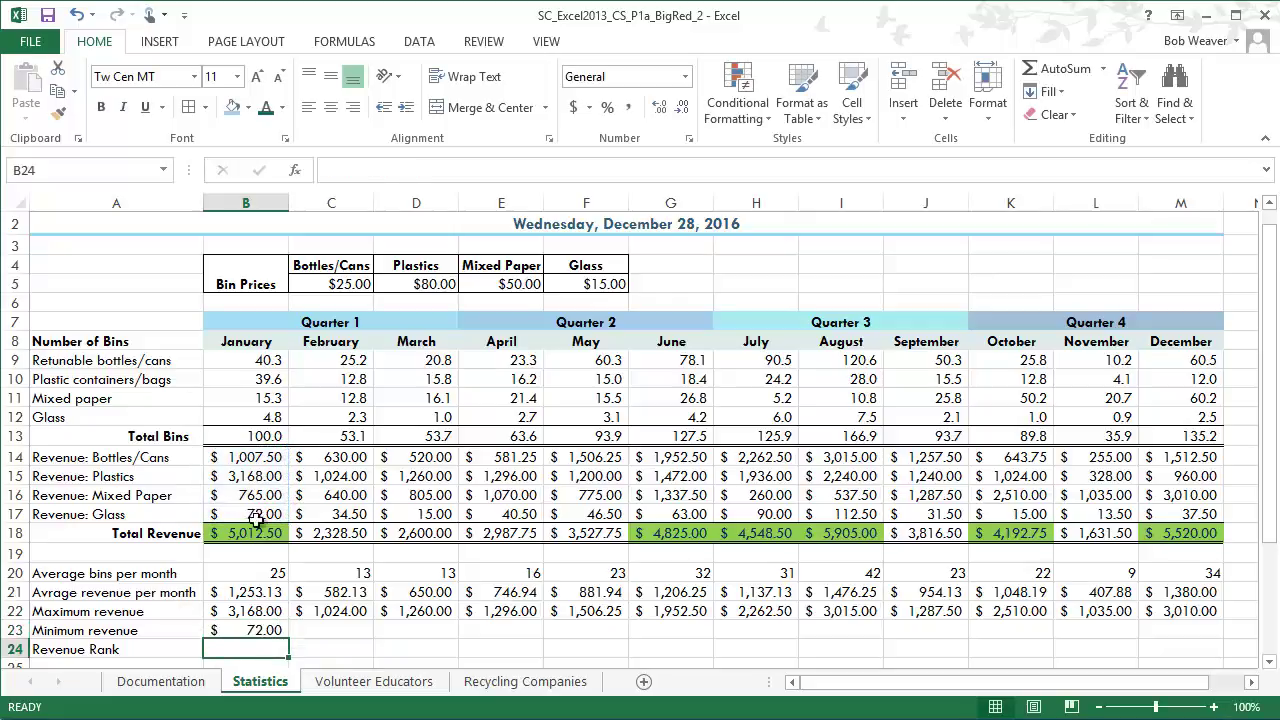
pyautogui.click(250, 628)
pyautogui.moveTo(306, 637); pyautogui.dragTo(1190, 640)
# Step: Read step 19 on the Good/Poor revenue rank, then select cell B24
pyautogui.hotkey('alt', 'Tab')
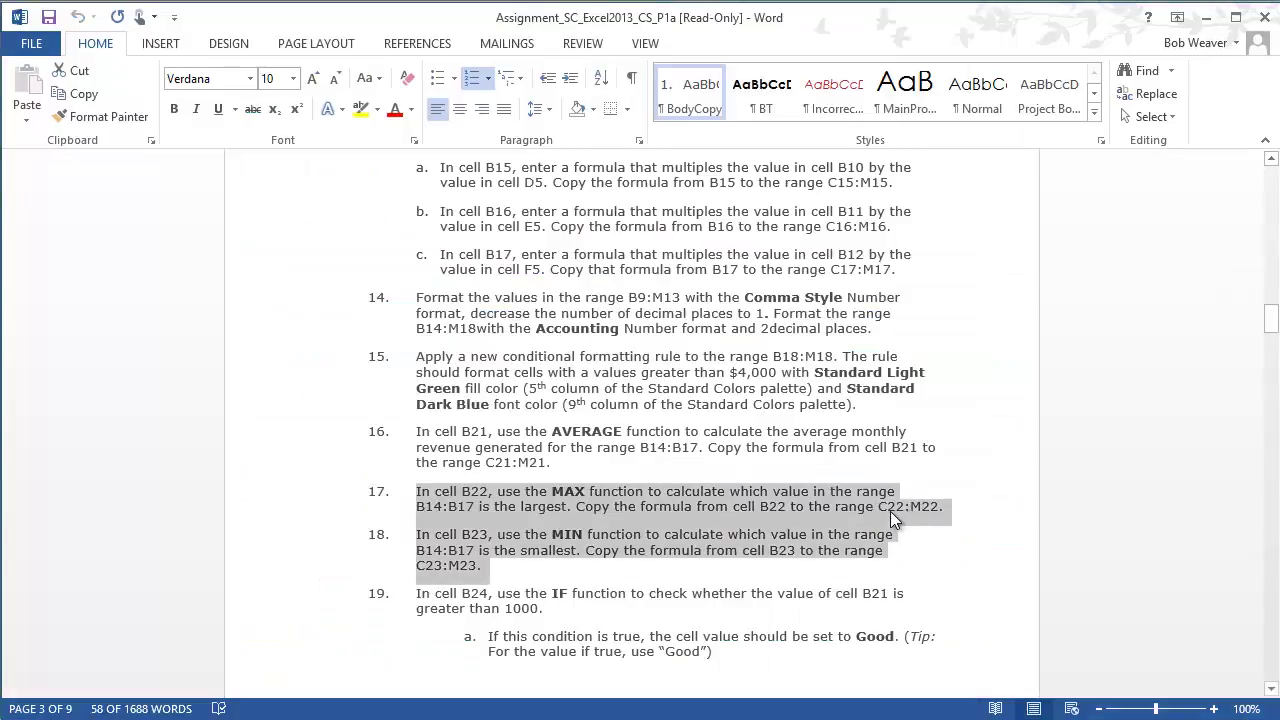
pyautogui.scroll(-5, 846, 531)
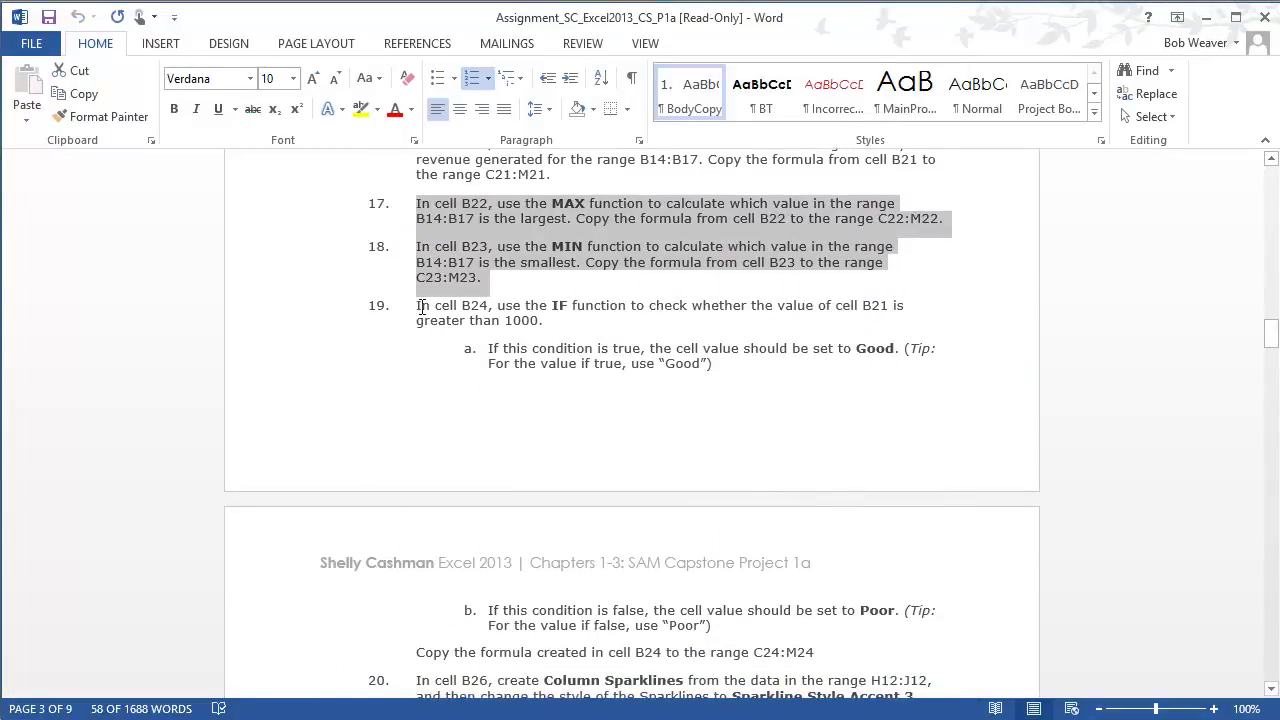
pyautogui.moveTo(422, 307); pyautogui.dragTo(790, 630)
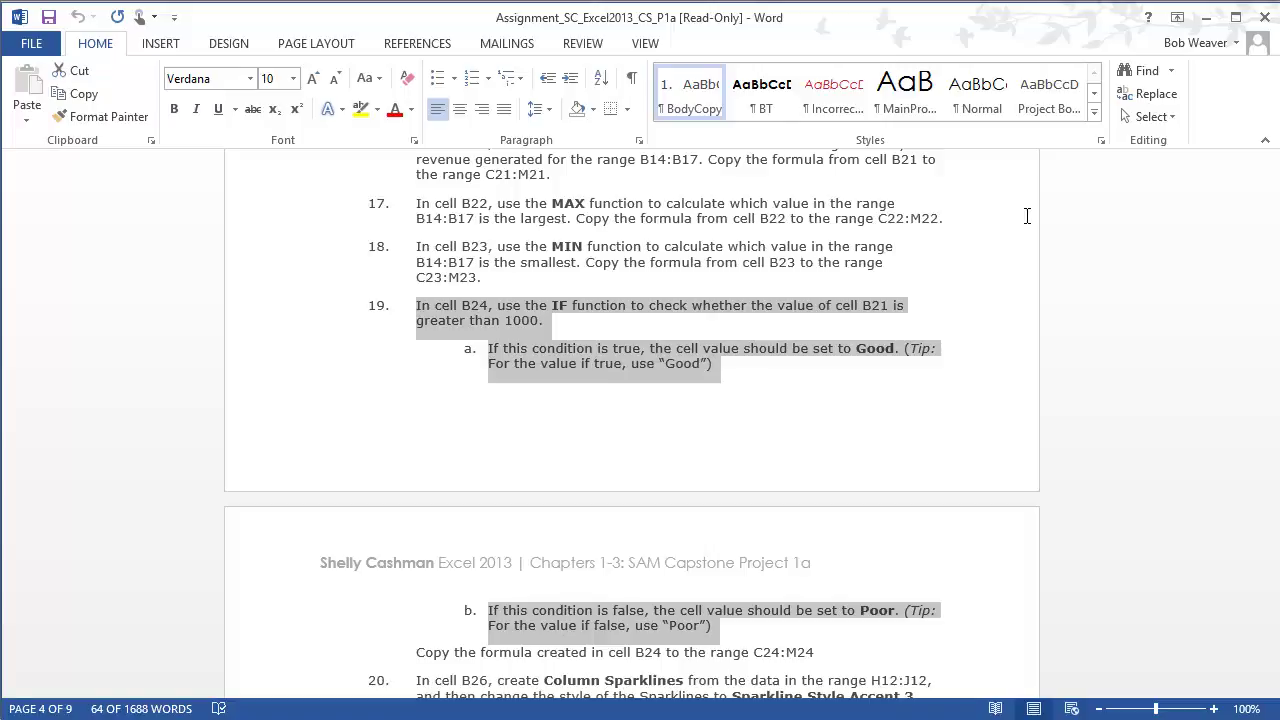
pyautogui.hotkey('alt', 'Tab')
pyautogui.click(237, 645)
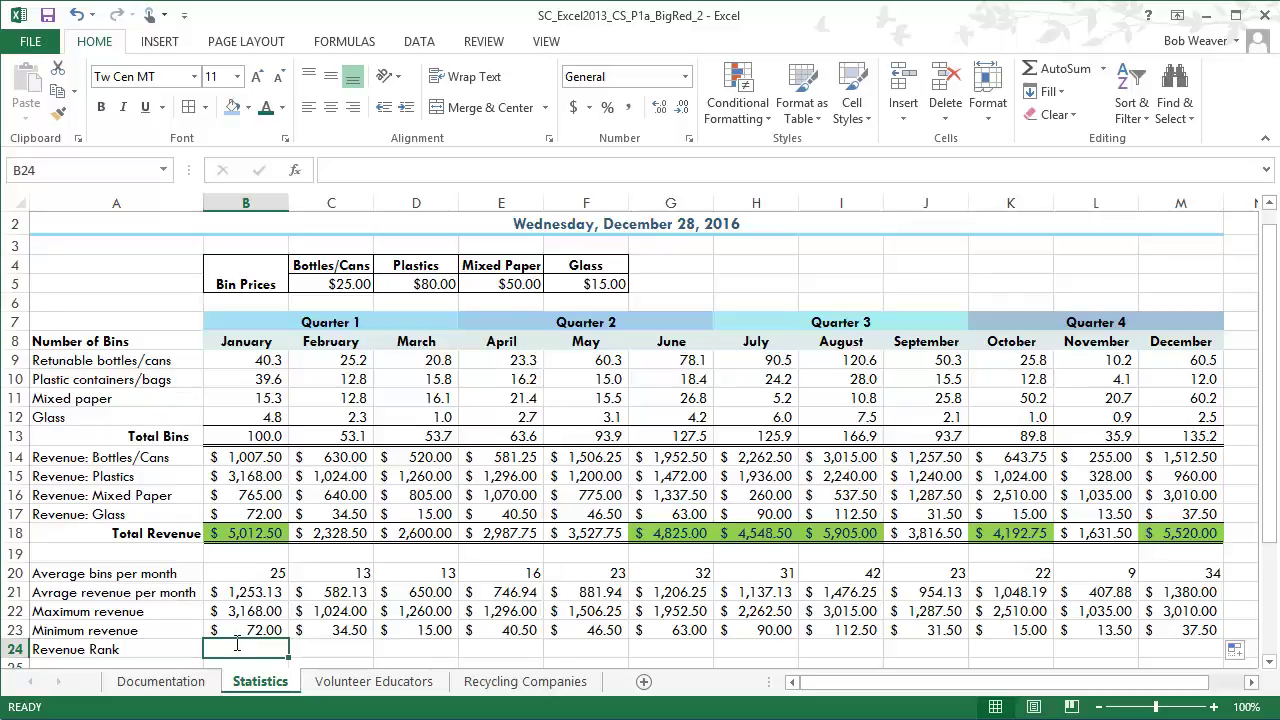
# Step: Enter =IF(B21>1000,"Good","Poor") in B24 for the Revenue Rank
pyautogui.write('=if(')
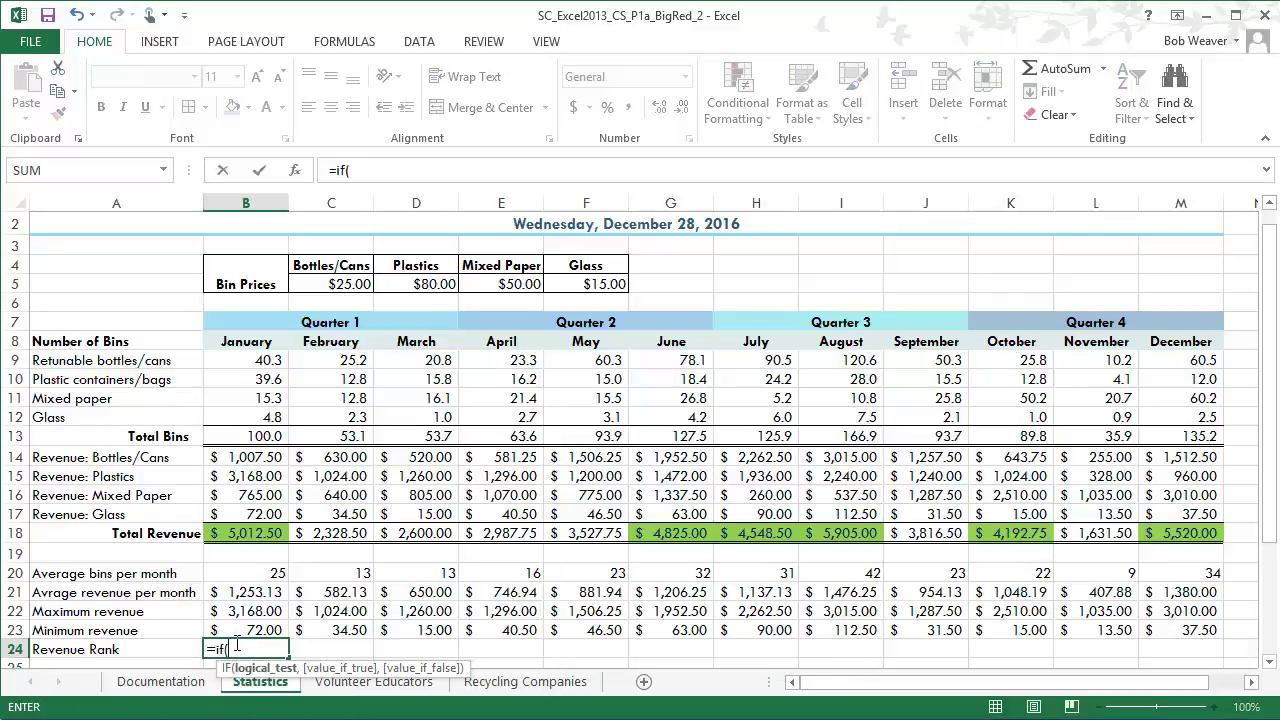
pyautogui.hotkey('alt', 'Tab')
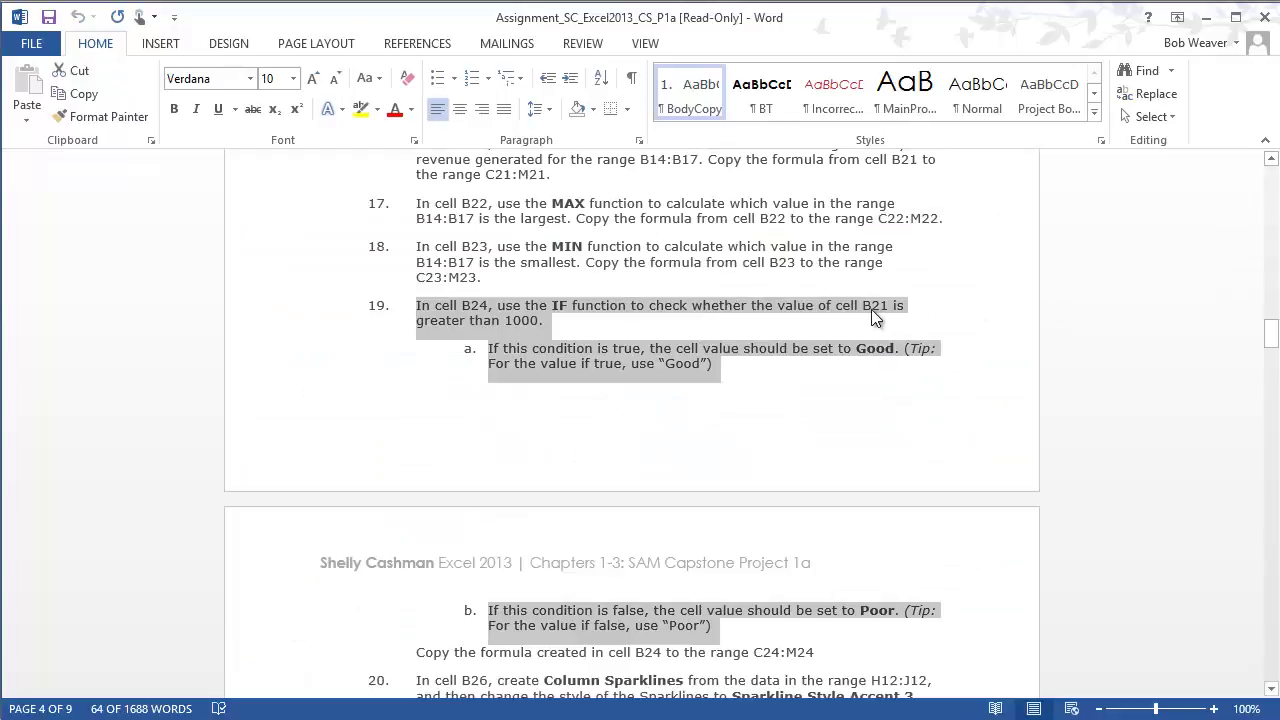
pyautogui.hotkey('alt', 'Tab')
pyautogui.write('B21')
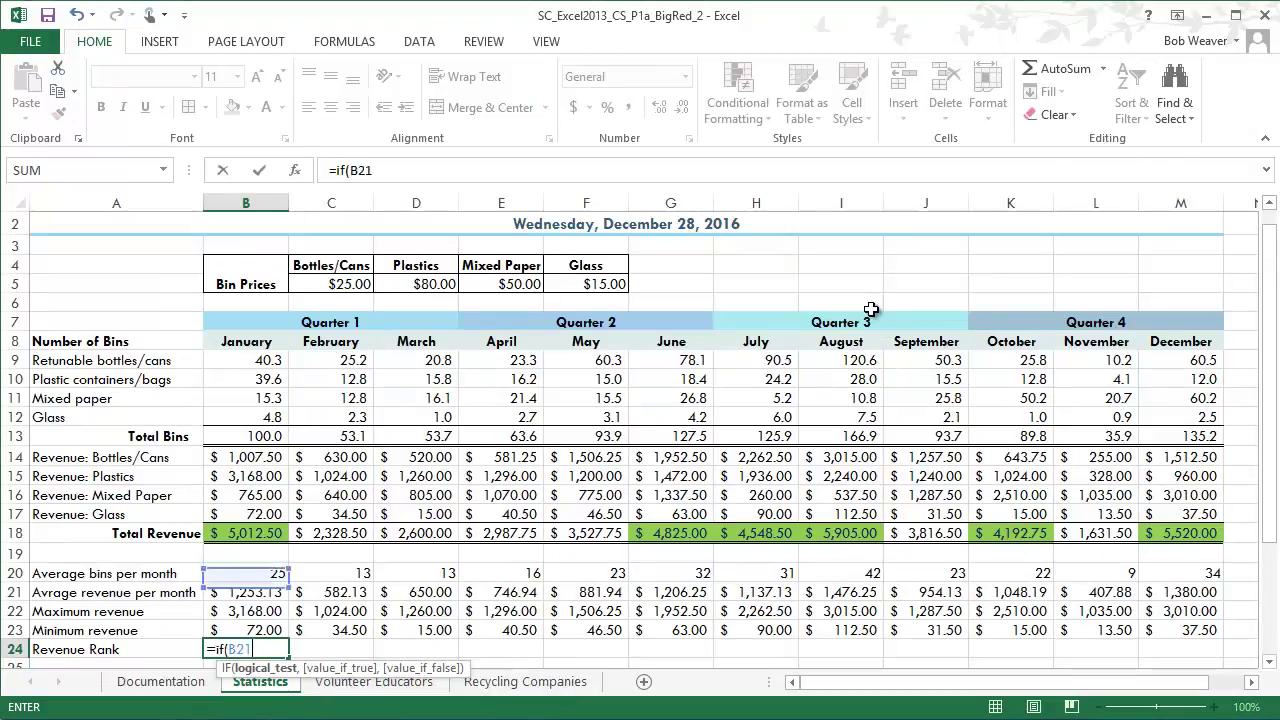
pyautogui.write('>100')
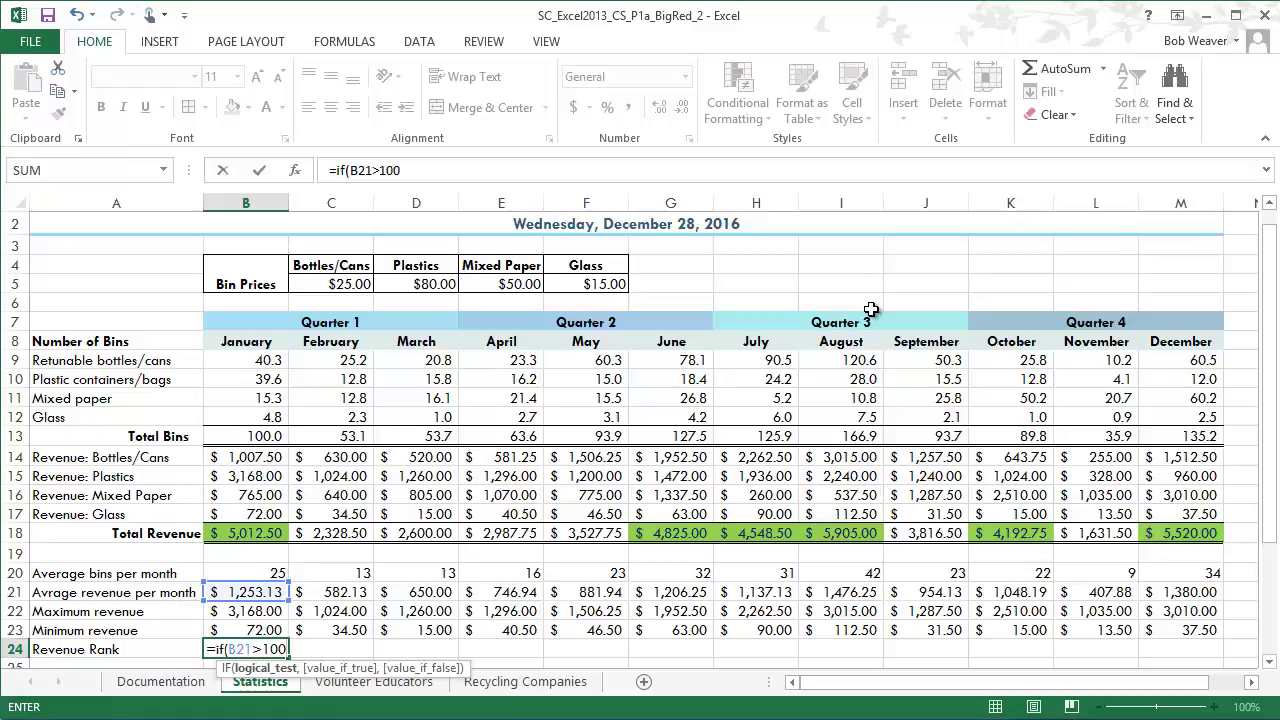
pyautogui.write('0,')
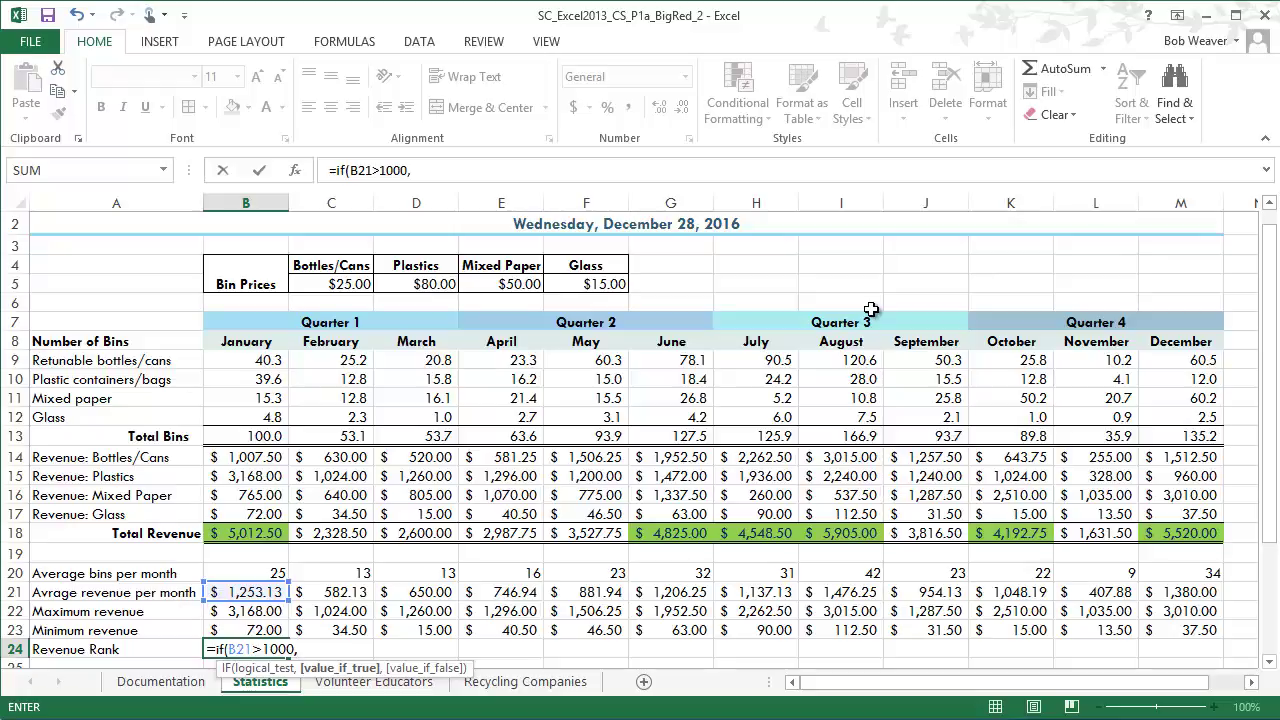
pyautogui.write('"')
pyautogui.hotkey('alt', 'Tab')
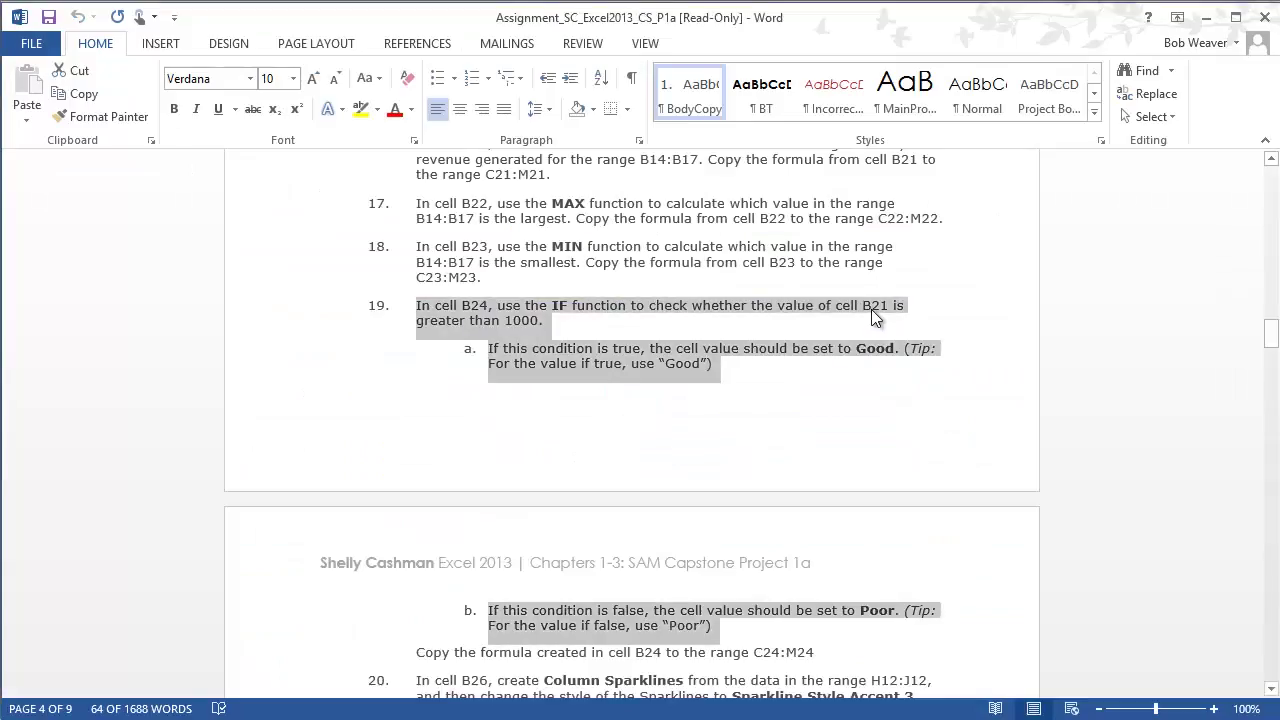
pyautogui.hotkey('alt', 'Tab')
pyautogui.write('Good')
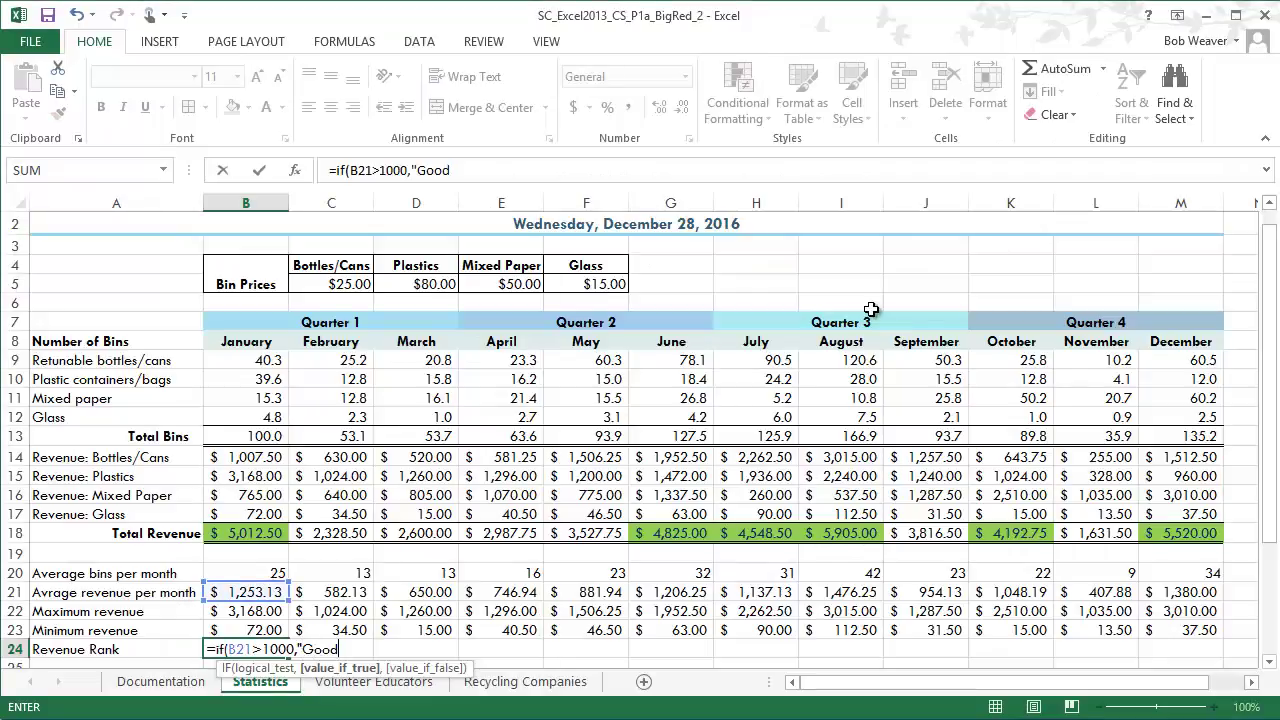
pyautogui.write('","Poor')
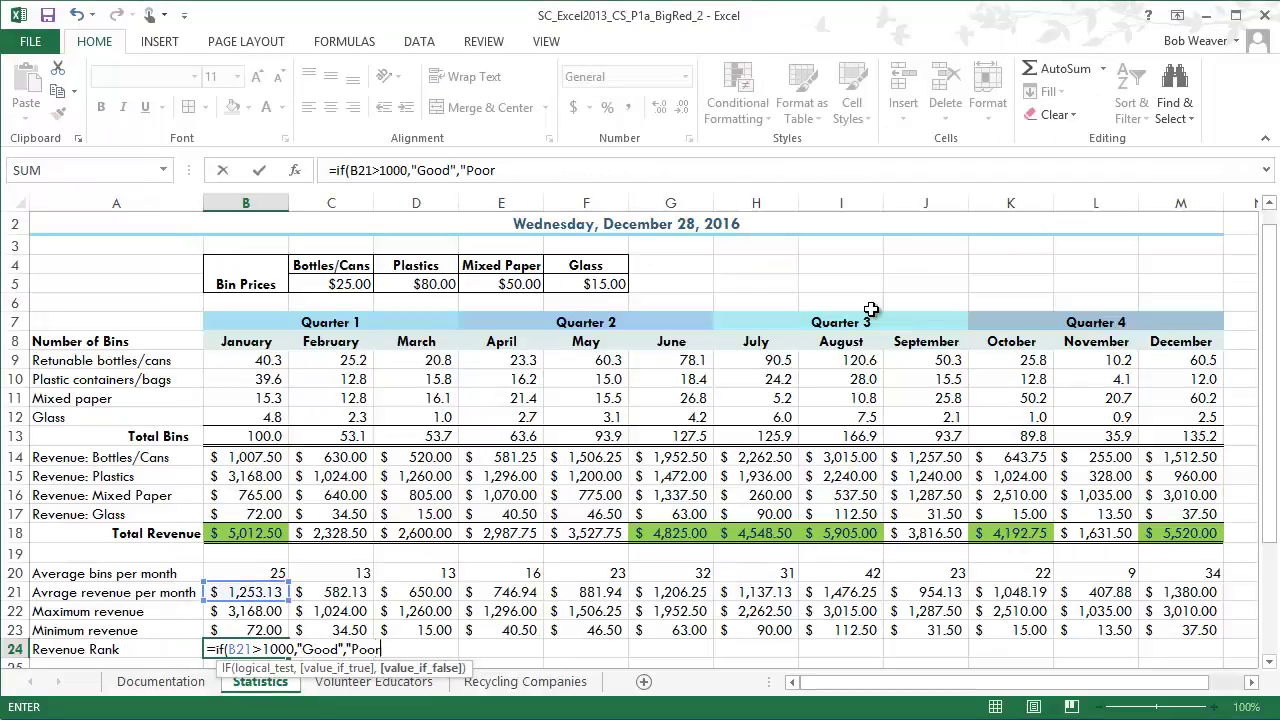
pyautogui.write('")')
pyautogui.press('Return')
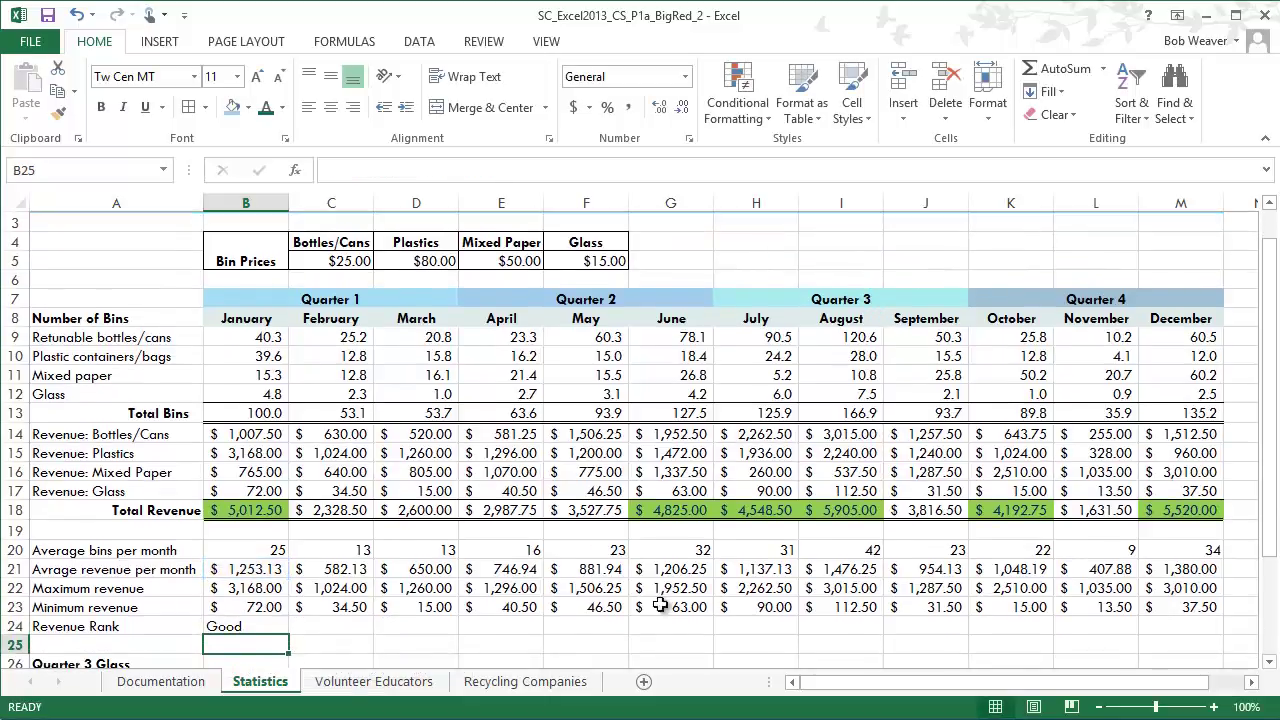
pyautogui.click(245, 628)
# Step: Copy the B24 Revenue Rank formula across to M24 and open B24 to check it
pyautogui.hotkey('alt', 'Tab')
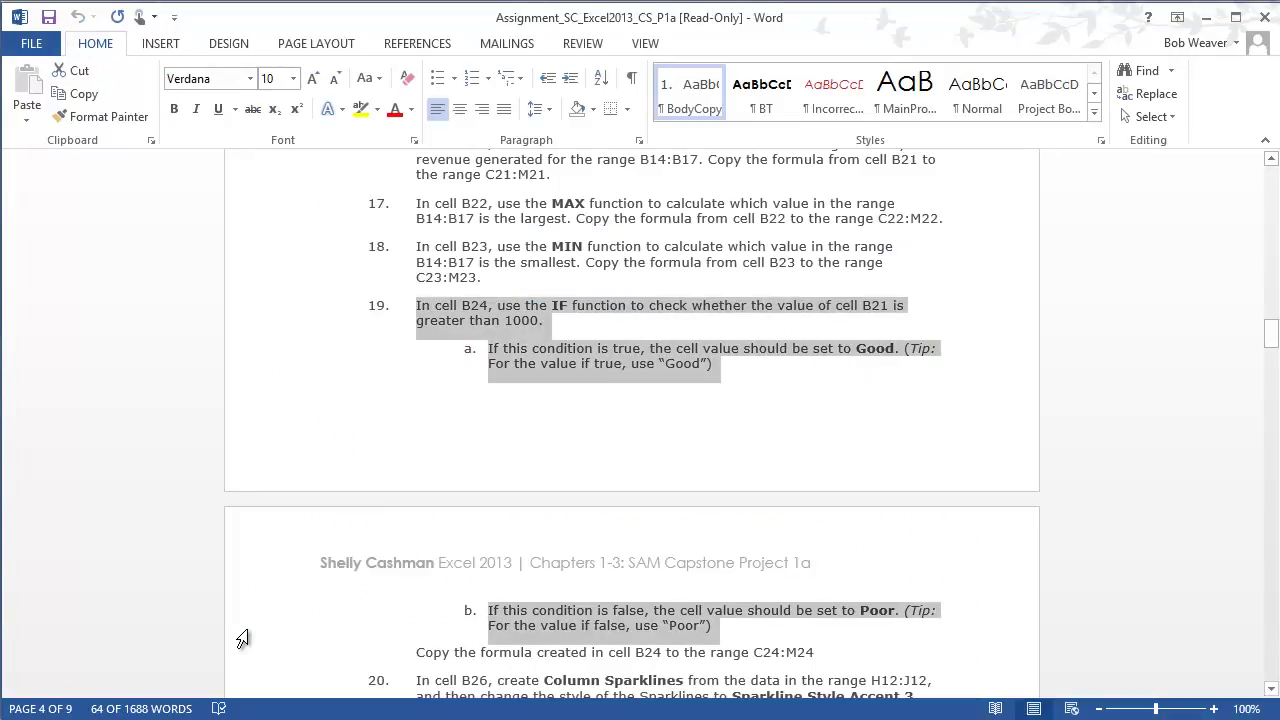
pyautogui.moveTo(481, 654); pyautogui.dragTo(636, 665)
pyautogui.hotkey('alt', 'Tab')
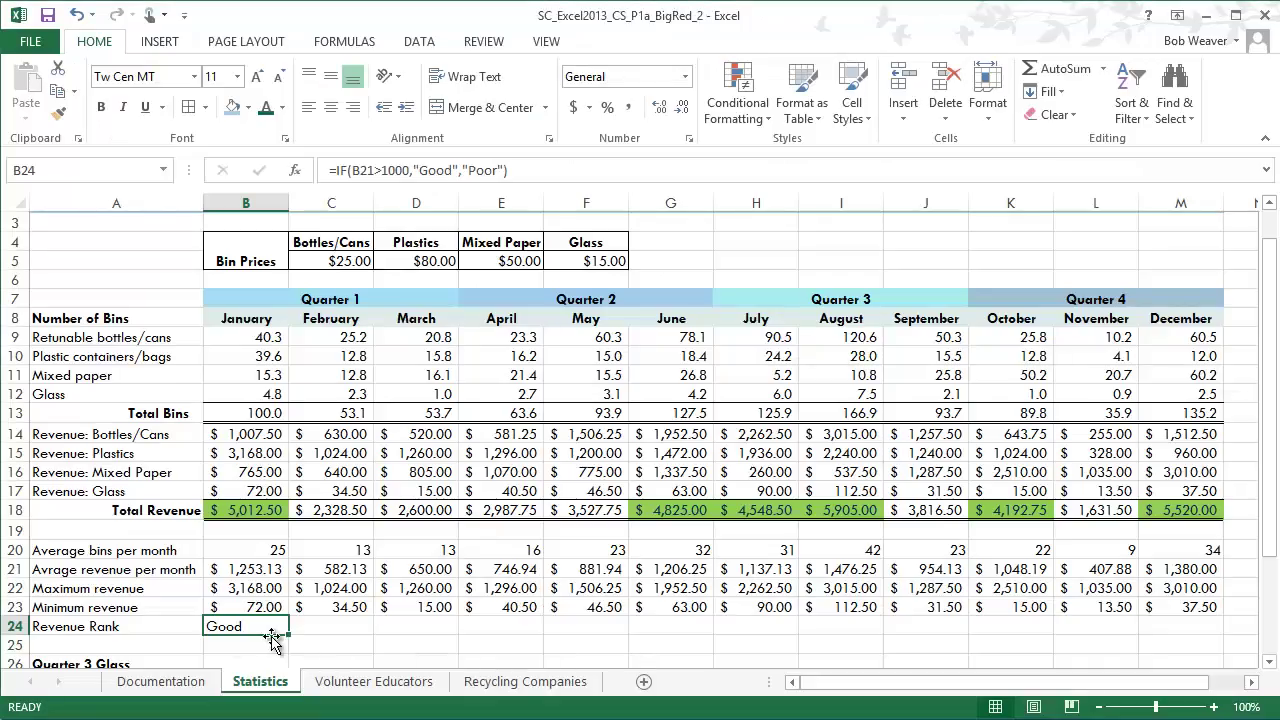
pyautogui.moveTo(288, 636); pyautogui.dragTo(1175, 645)
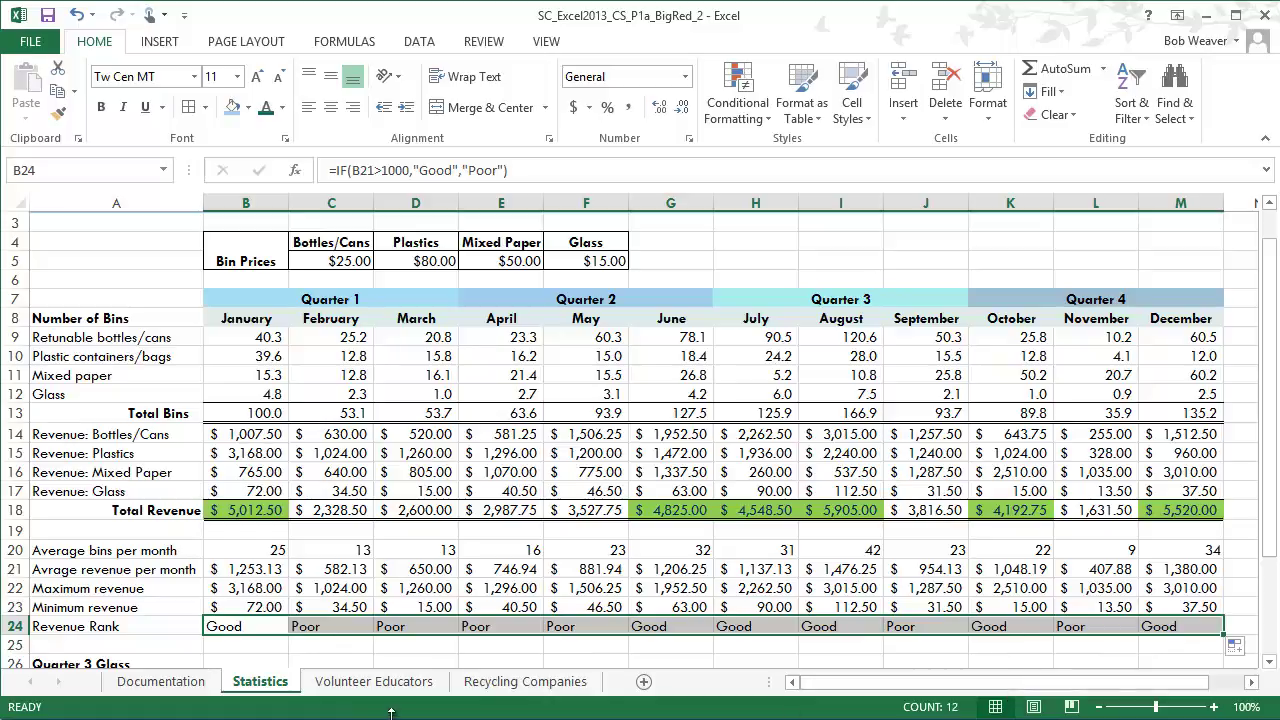
pyautogui.doubleClick(222, 625)
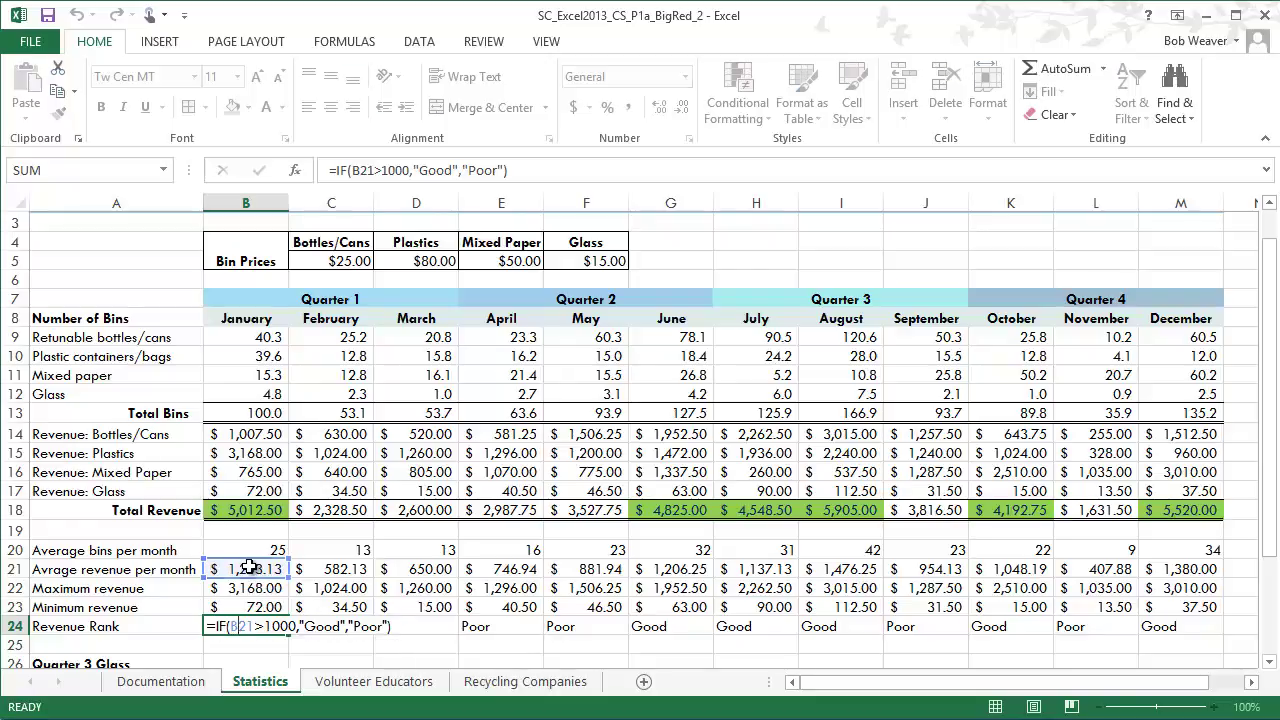
# Step: Confirm the IF formulas in B24, C24 and D24 test their own month's average
pyautogui.hotkey('ctrl', 'Return')
pyautogui.click(323, 628)
pyautogui.doubleClick(323, 628)
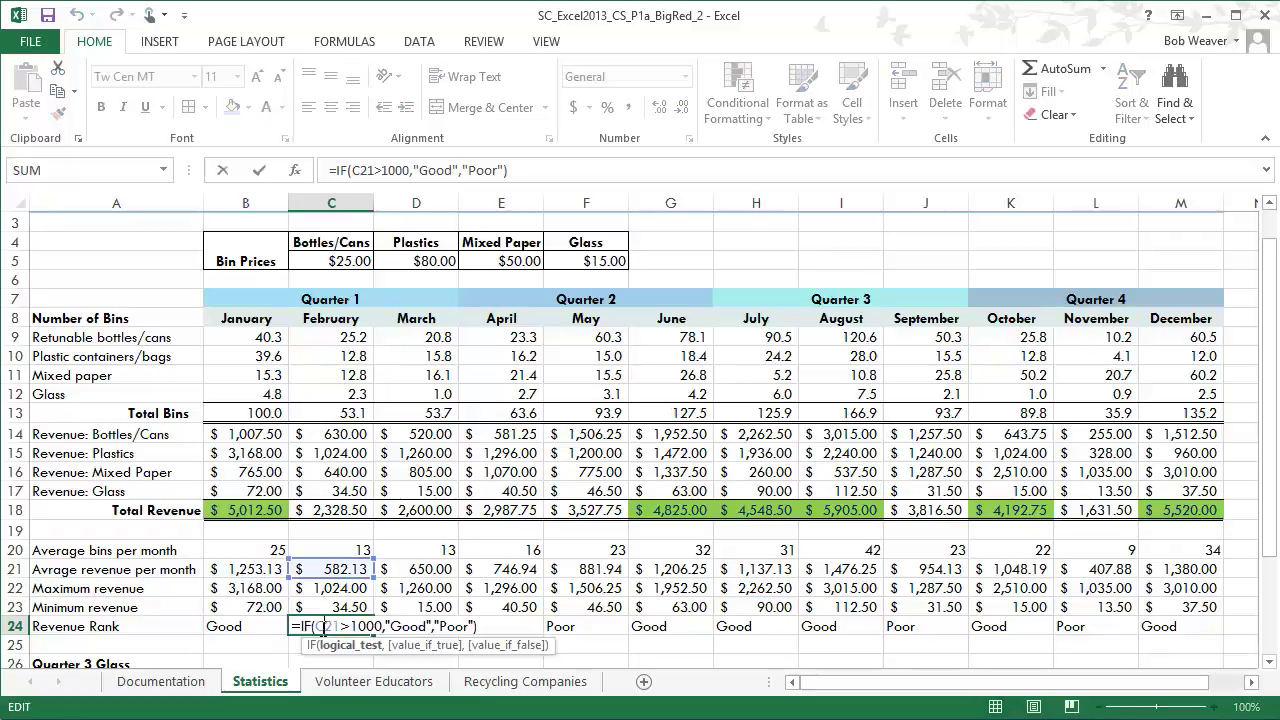
pyautogui.hotkey('ctrl', 'Return')
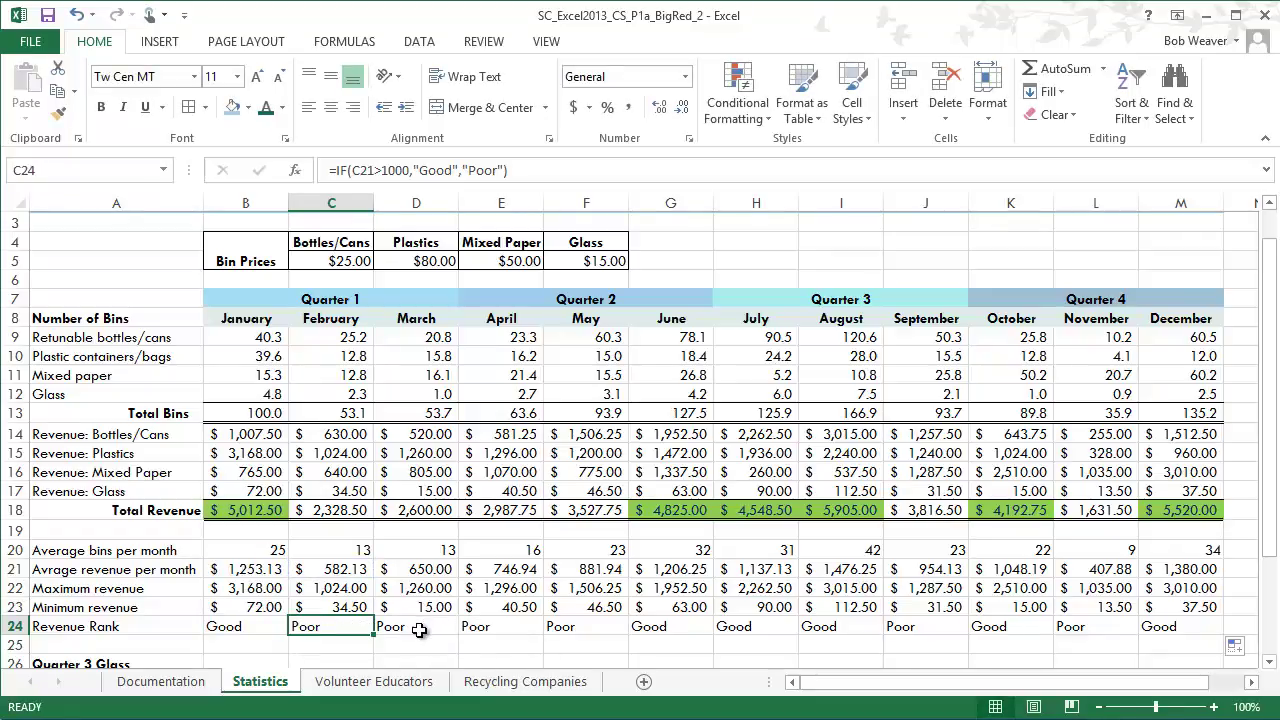
pyautogui.click(420, 624)
pyautogui.doubleClick(420, 624)
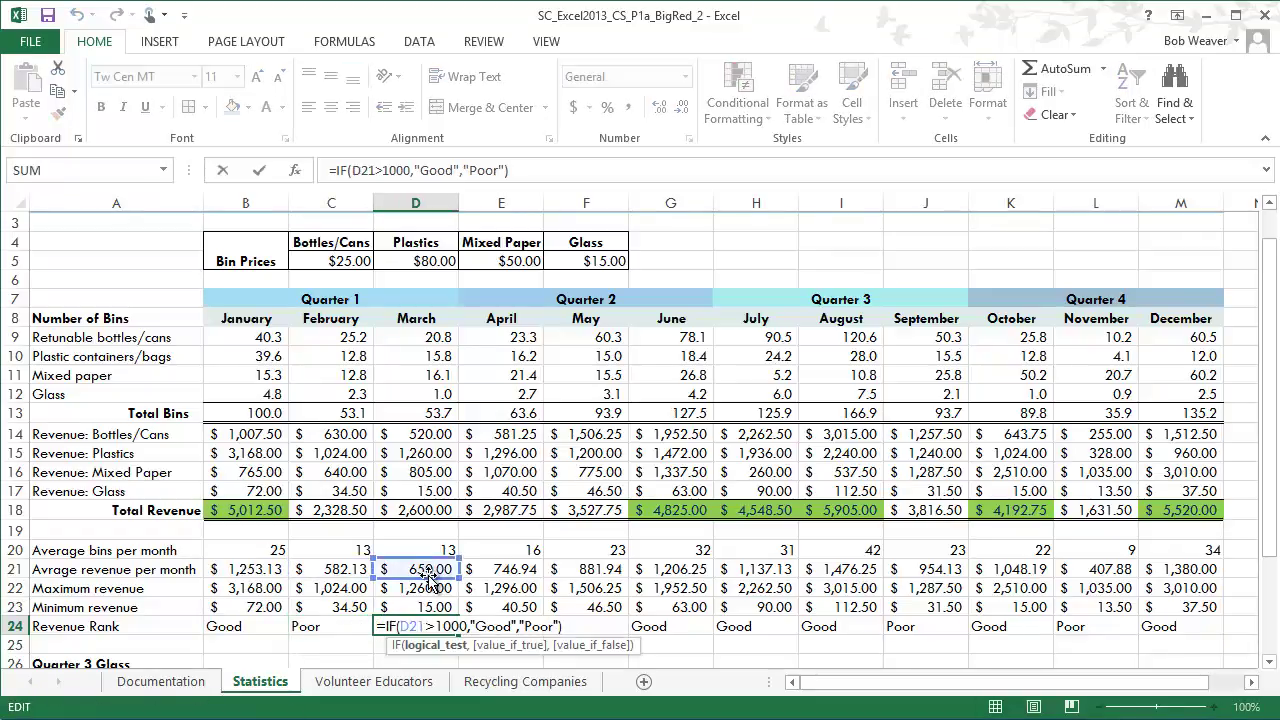
pyautogui.hotkey('ctrl', 'Return')
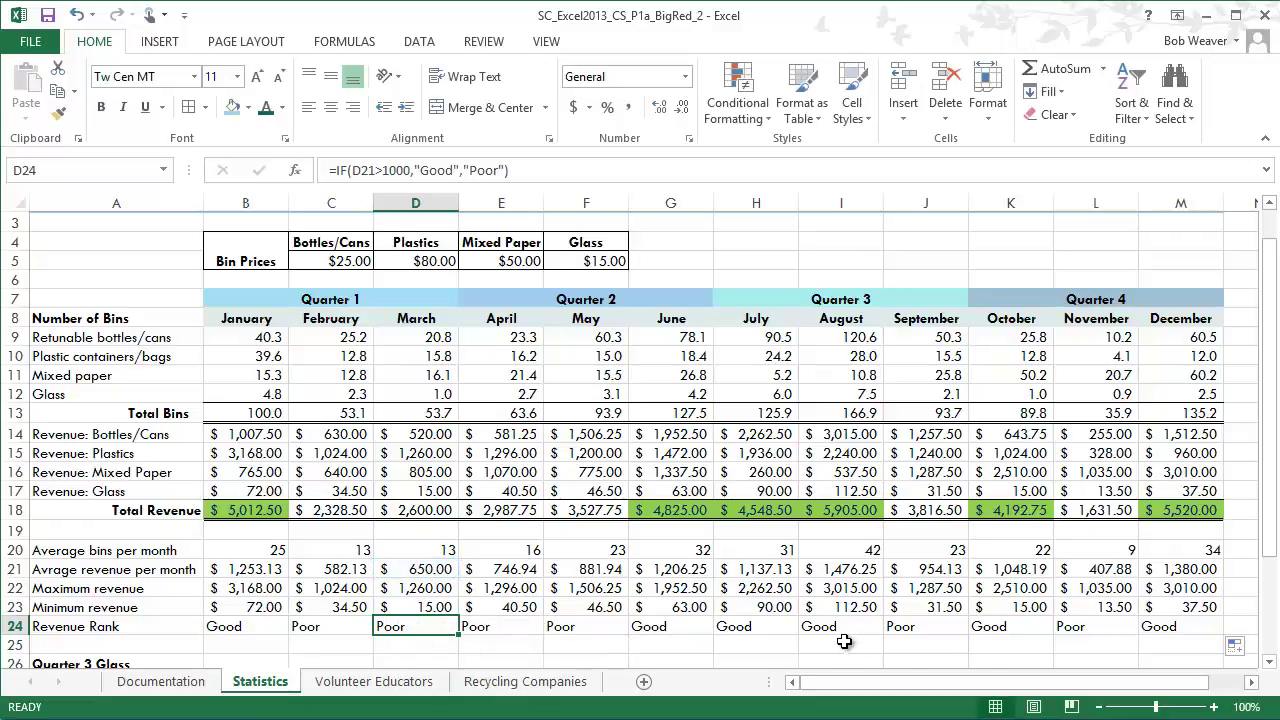
# Step: Confirm the I24 and J24 formulas against the August and September averages, then view the instructions
pyautogui.click(845, 626)
pyautogui.doubleClick(845, 626)
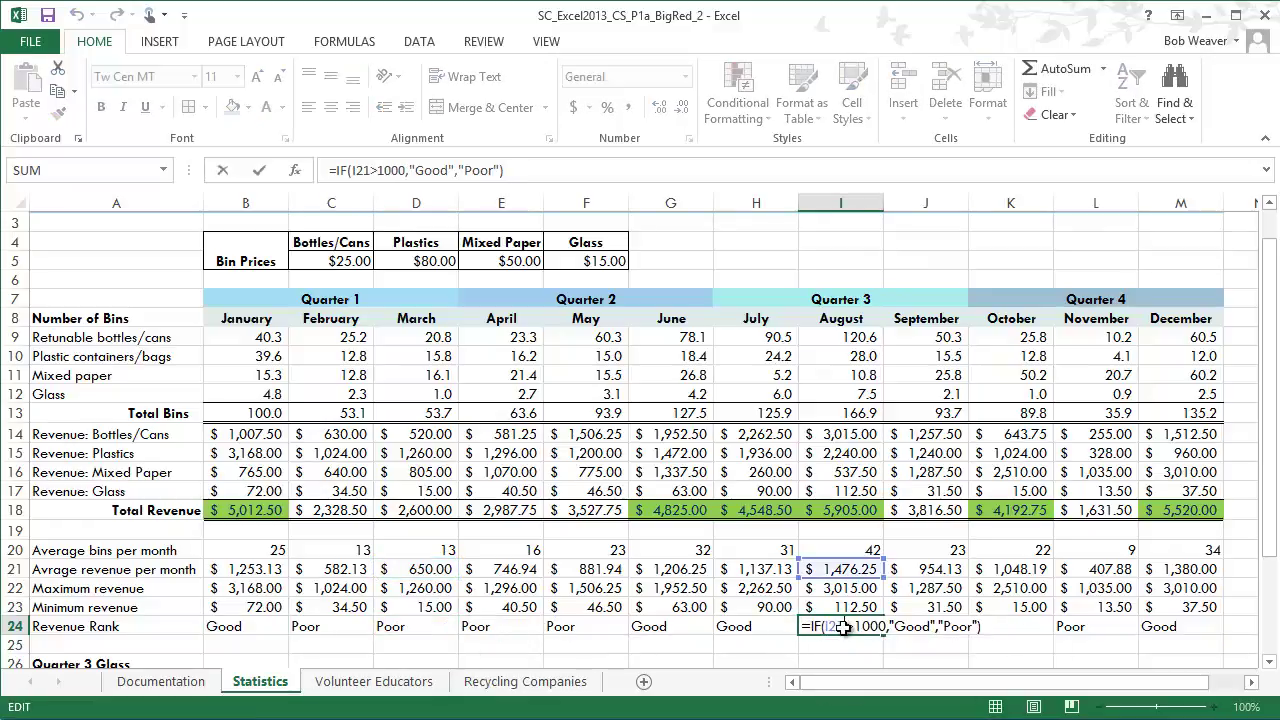
pyautogui.hotkey('ctrl', 'Return')
pyautogui.click(926, 627)
pyautogui.doubleClick(926, 627)
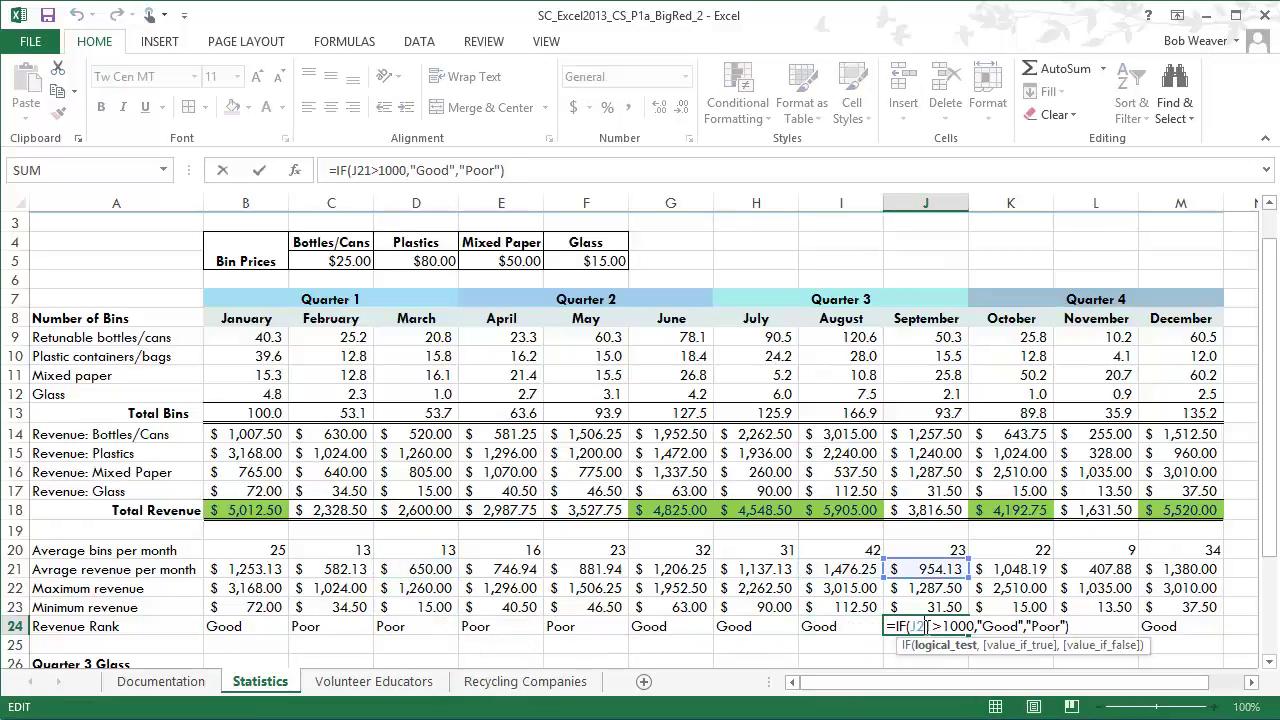
pyautogui.hotkey('ctrl', 'Return')
pyautogui.moveTo(845, 569); pyautogui.dragTo(920, 575)
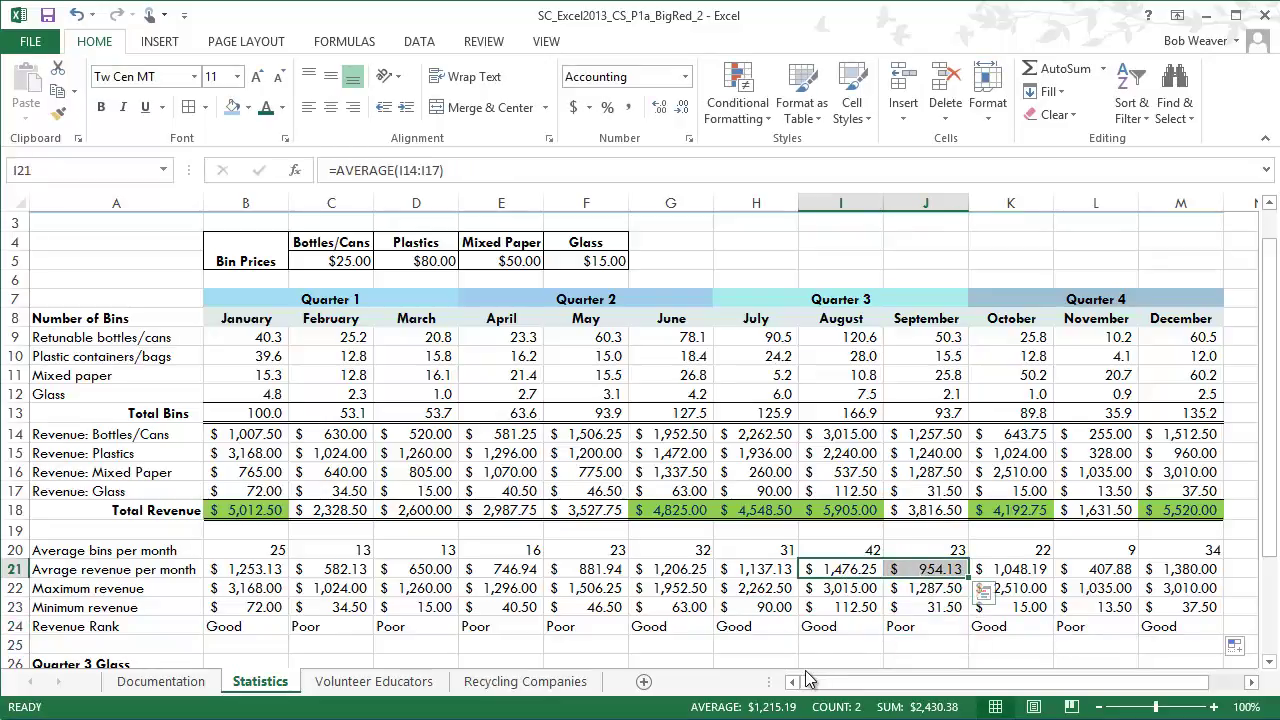
pyautogui.hotkey('alt', 'Tab')
pyautogui.scroll(-2, 711, 626)
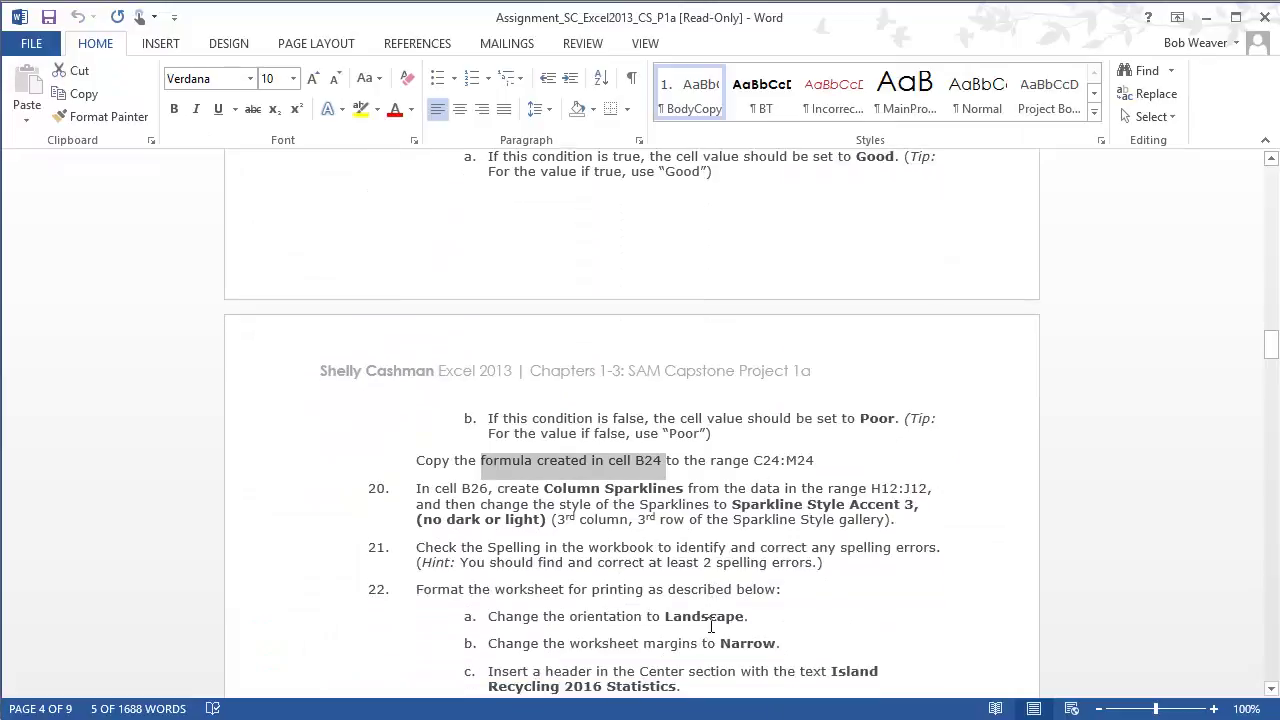
# Step: Mark step 20 on Column Sparklines in B26 from H12:J12, then return to Excel
pyautogui.moveTo(418, 494); pyautogui.dragTo(960, 517)
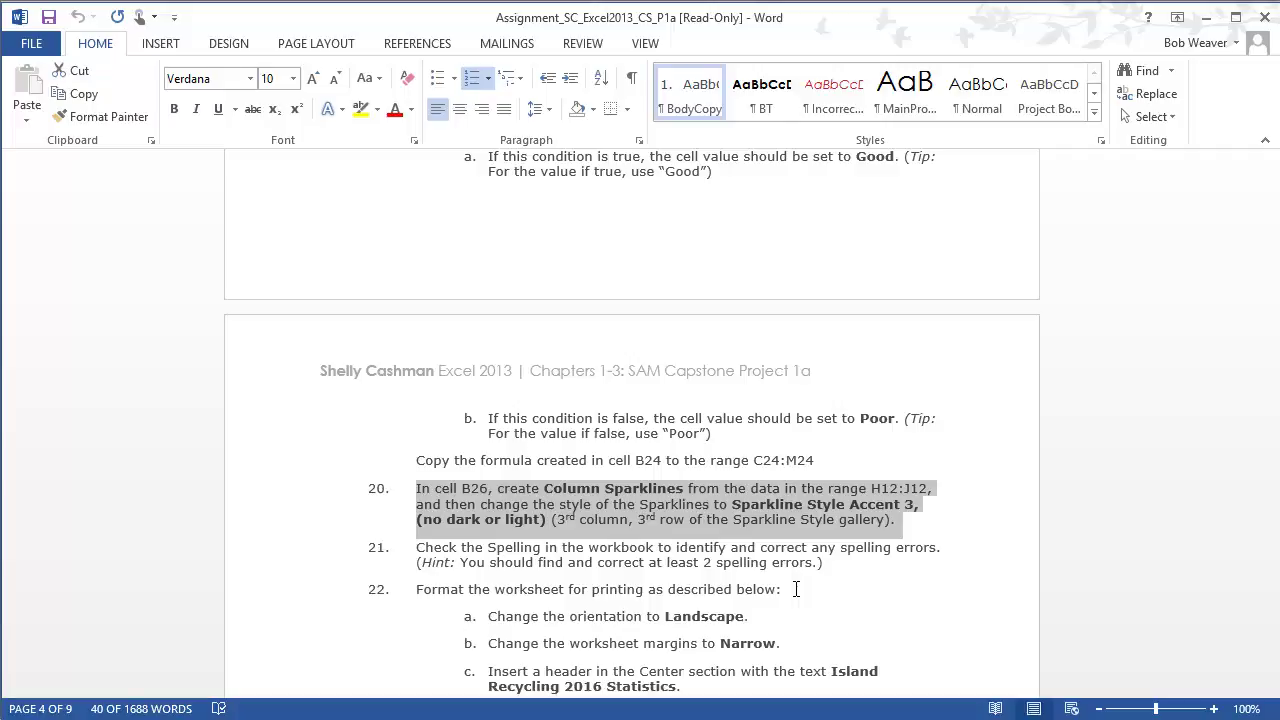
pyautogui.hotkey('alt', 'Tab')
# Step: Insert a column sparkline in cell B26 with data range H12:J12
pyautogui.scroll(-1, 258, 615)
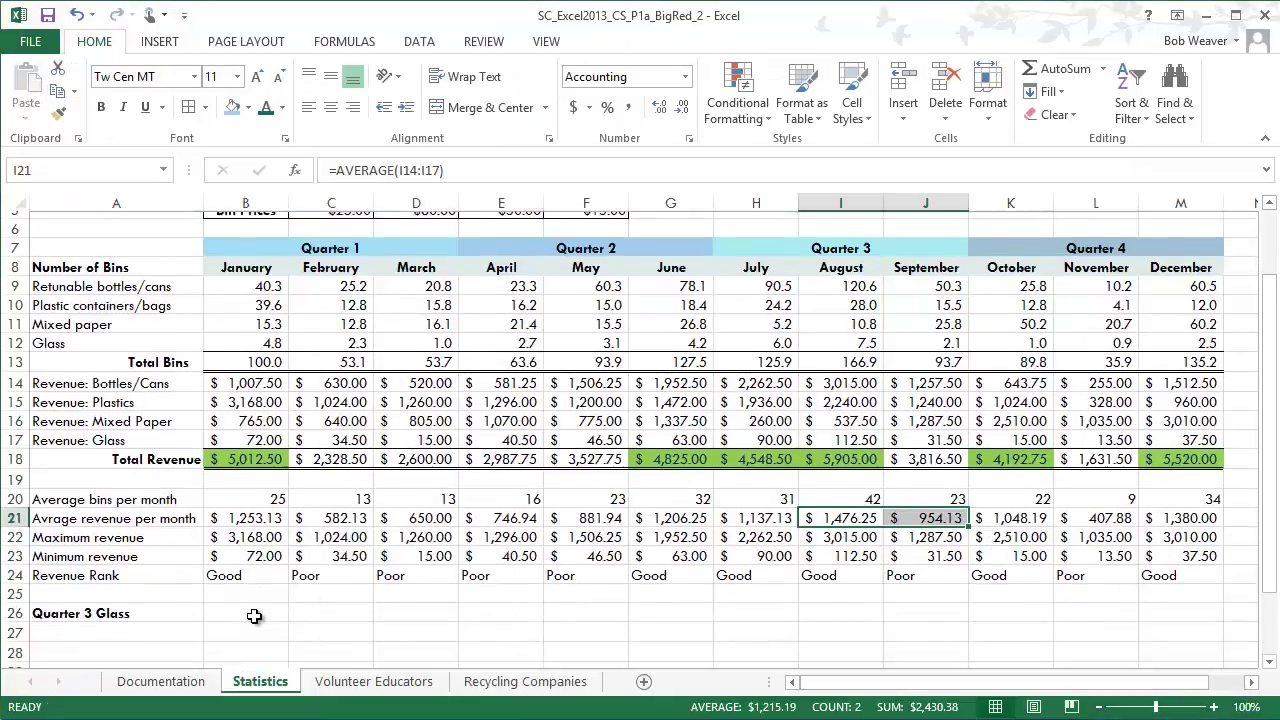
pyautogui.click(254, 605)
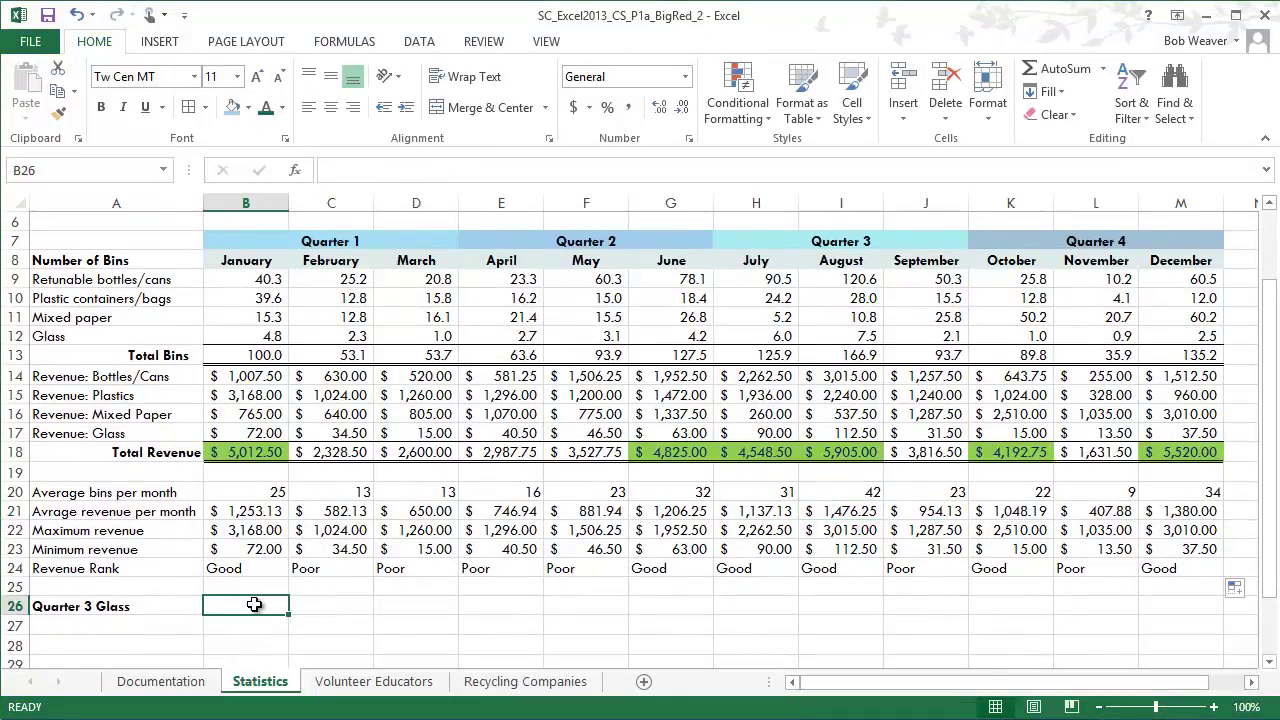
pyautogui.click(416, 44)
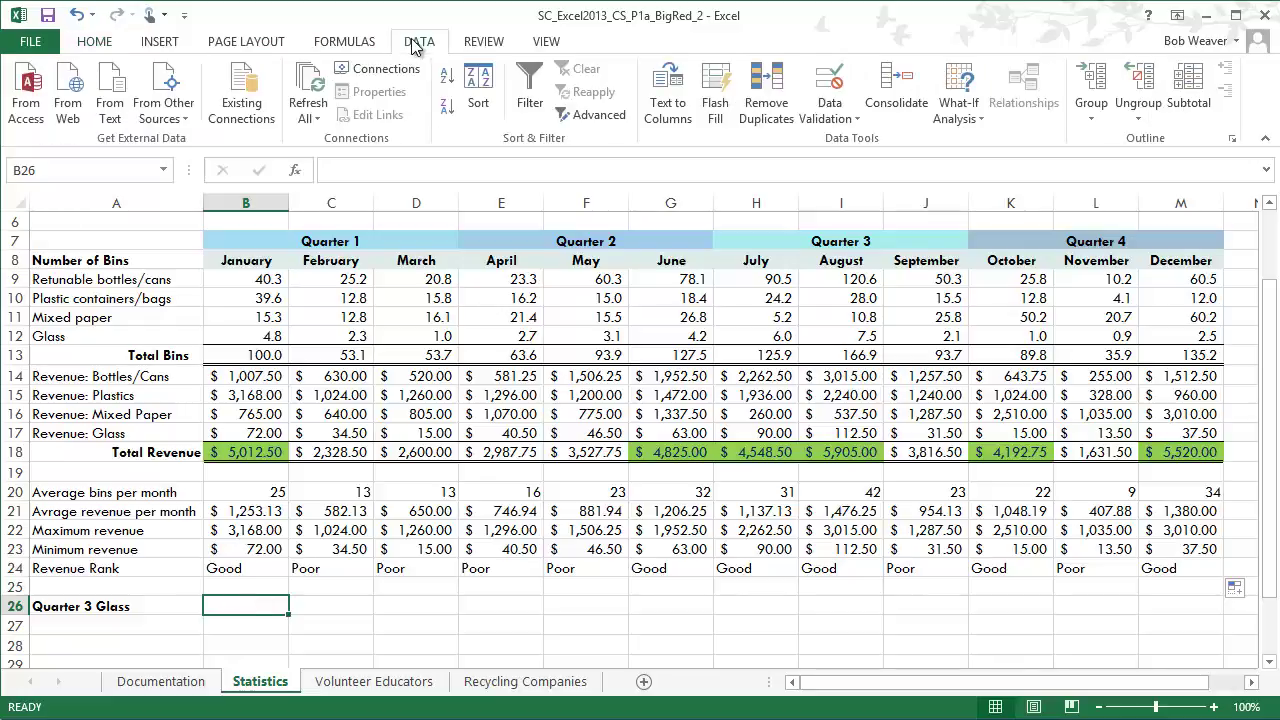
pyautogui.click(166, 46)
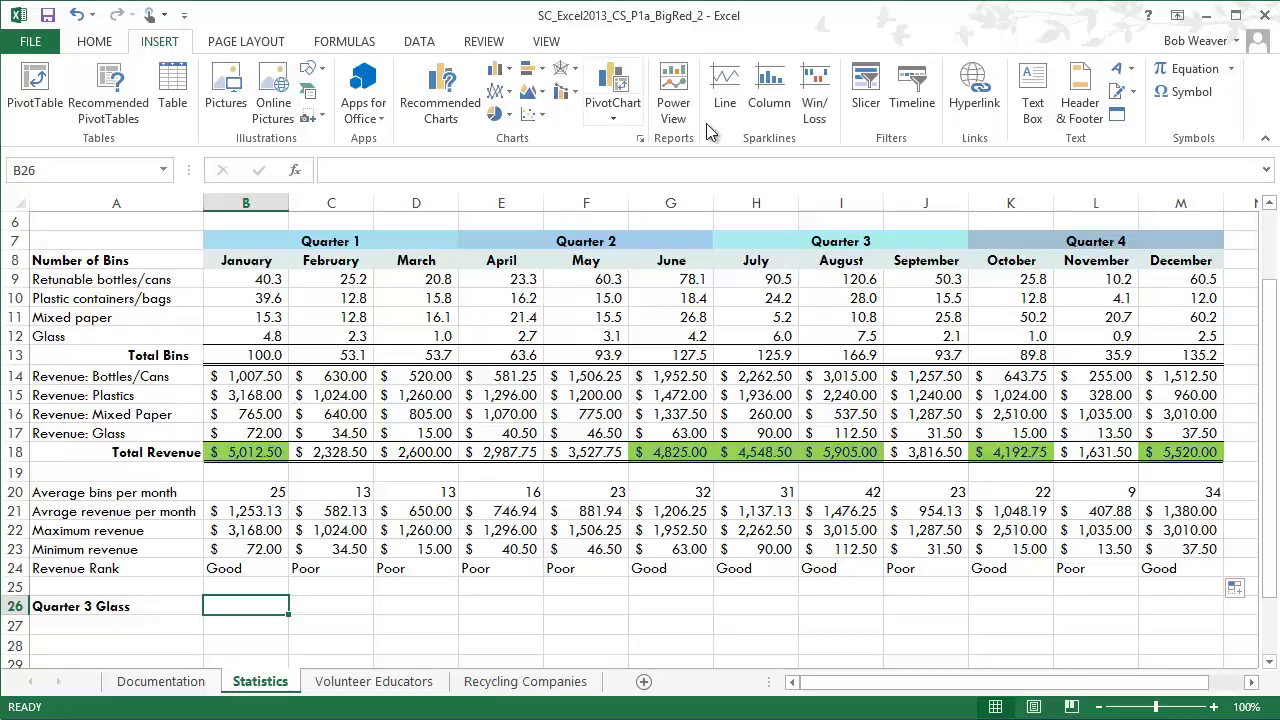
pyautogui.click(768, 104)
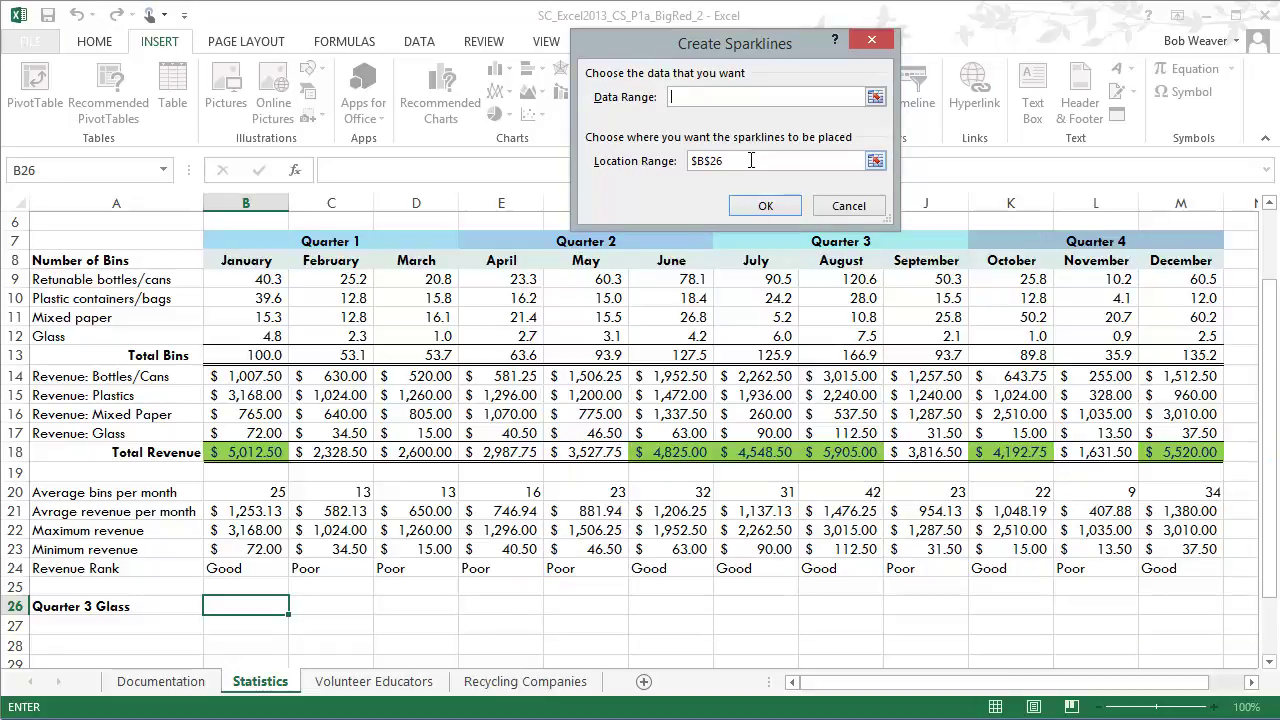
pyautogui.click(824, 204)
pyautogui.hotkey('alt', 'Tab')
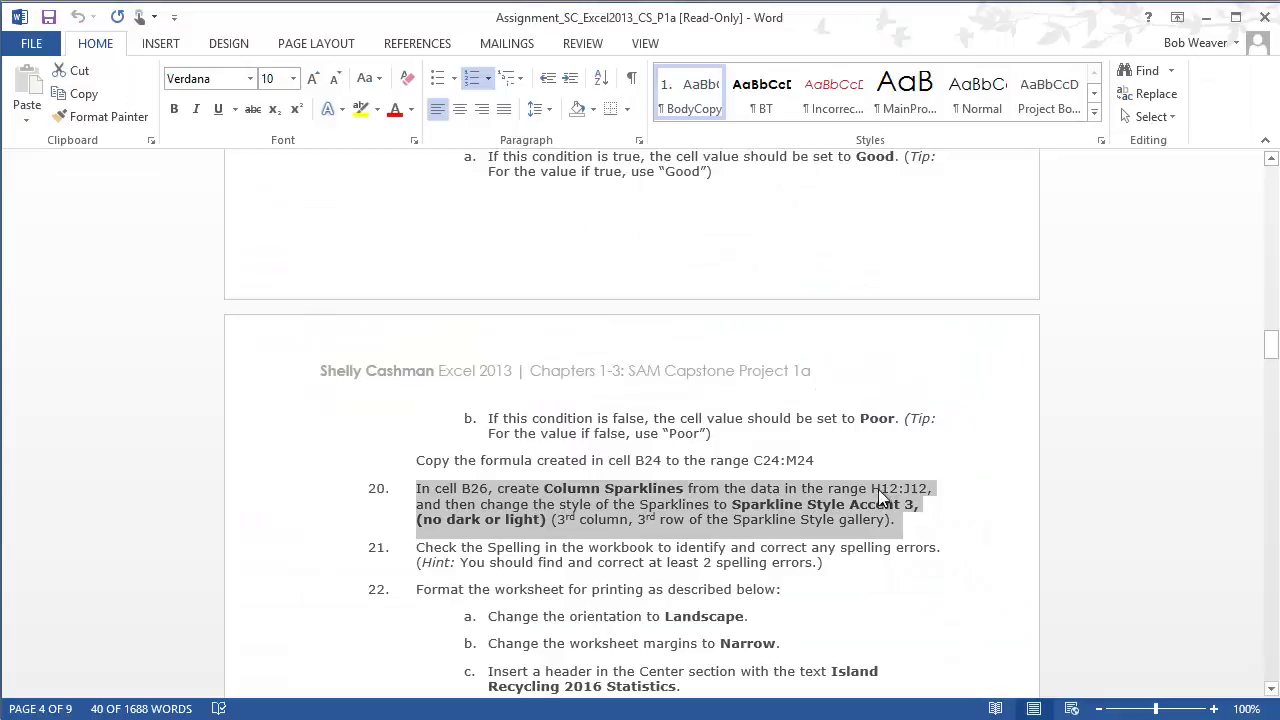
pyautogui.hotkey('alt', 'Tab')
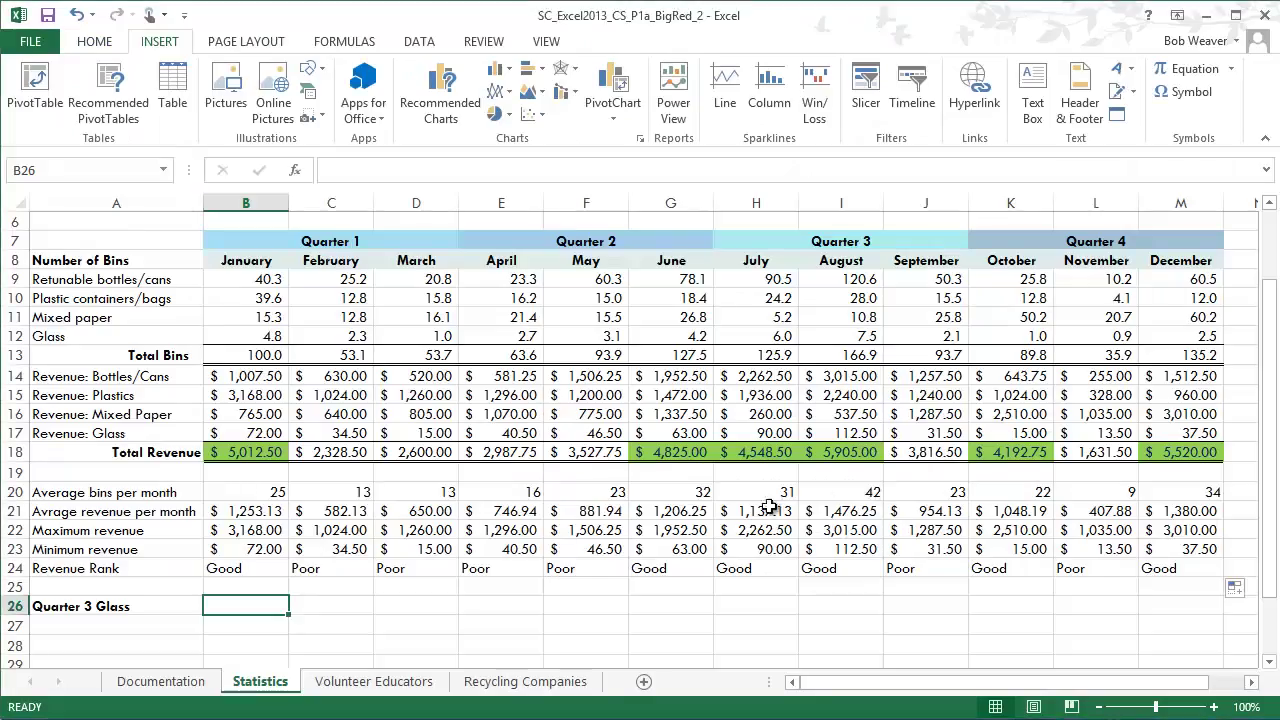
pyautogui.click(770, 92)
pyautogui.write('H')
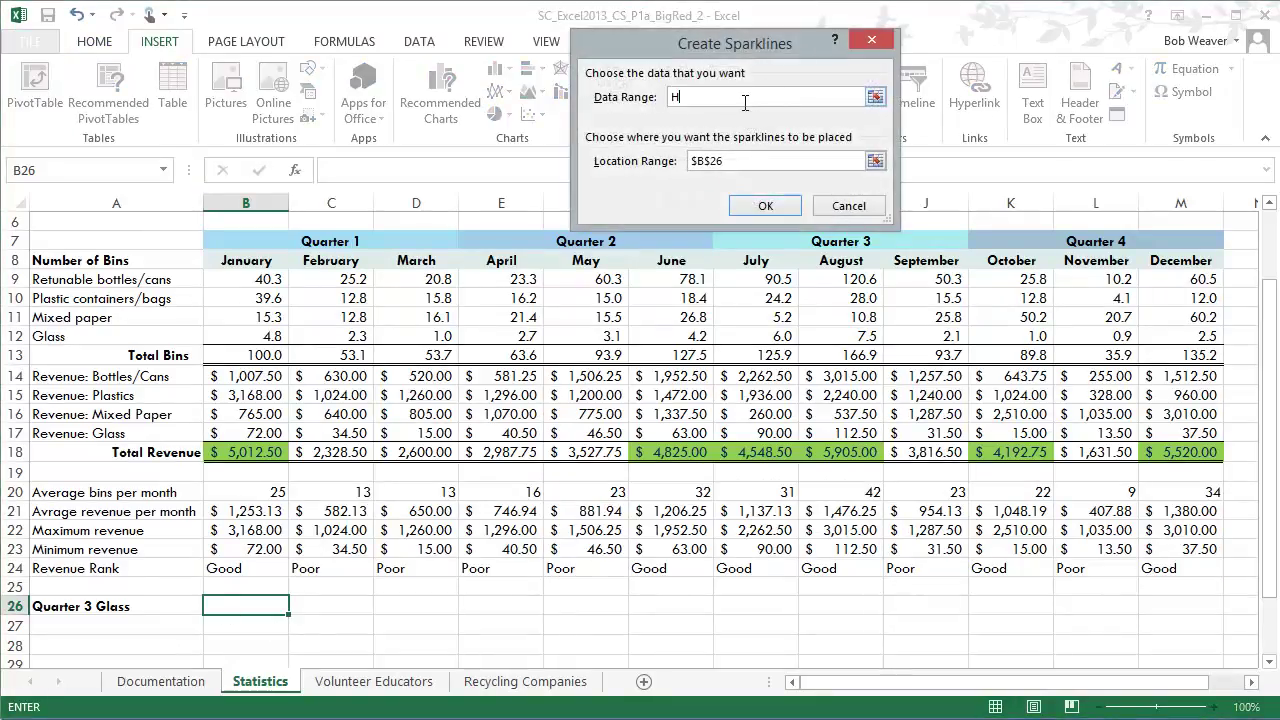
pyautogui.write('12:J12')
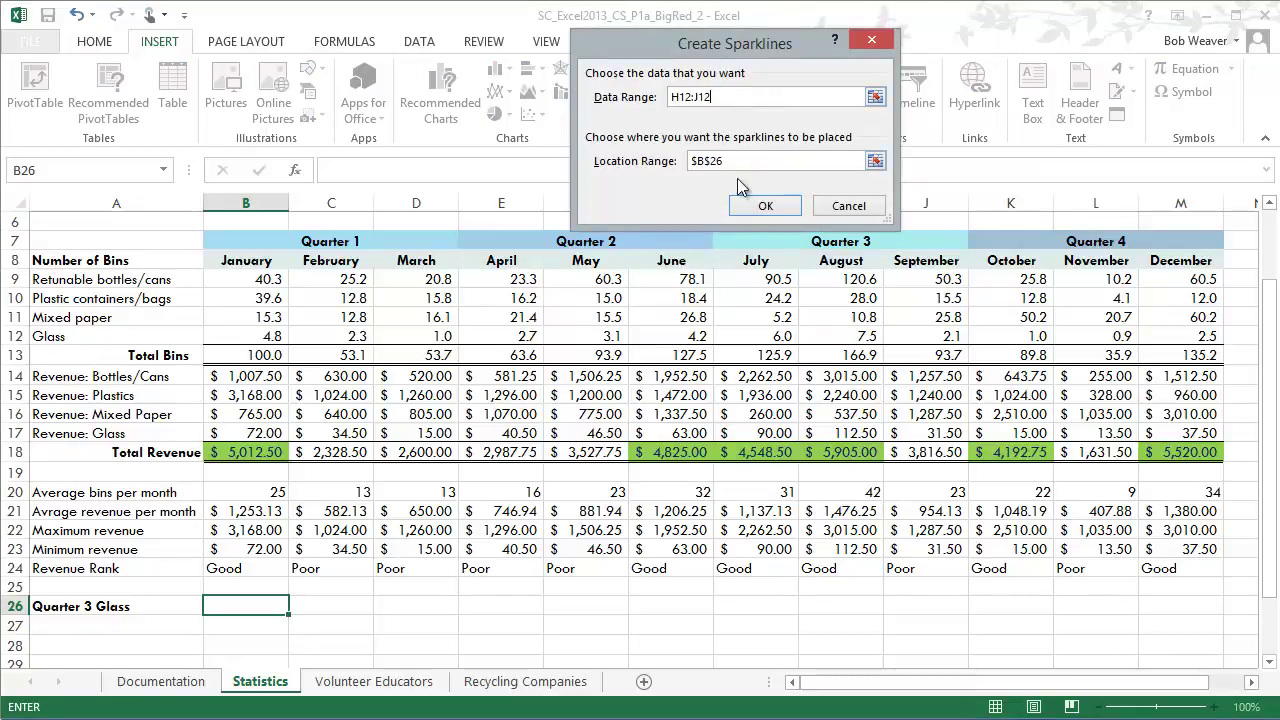
pyautogui.click(764, 206)
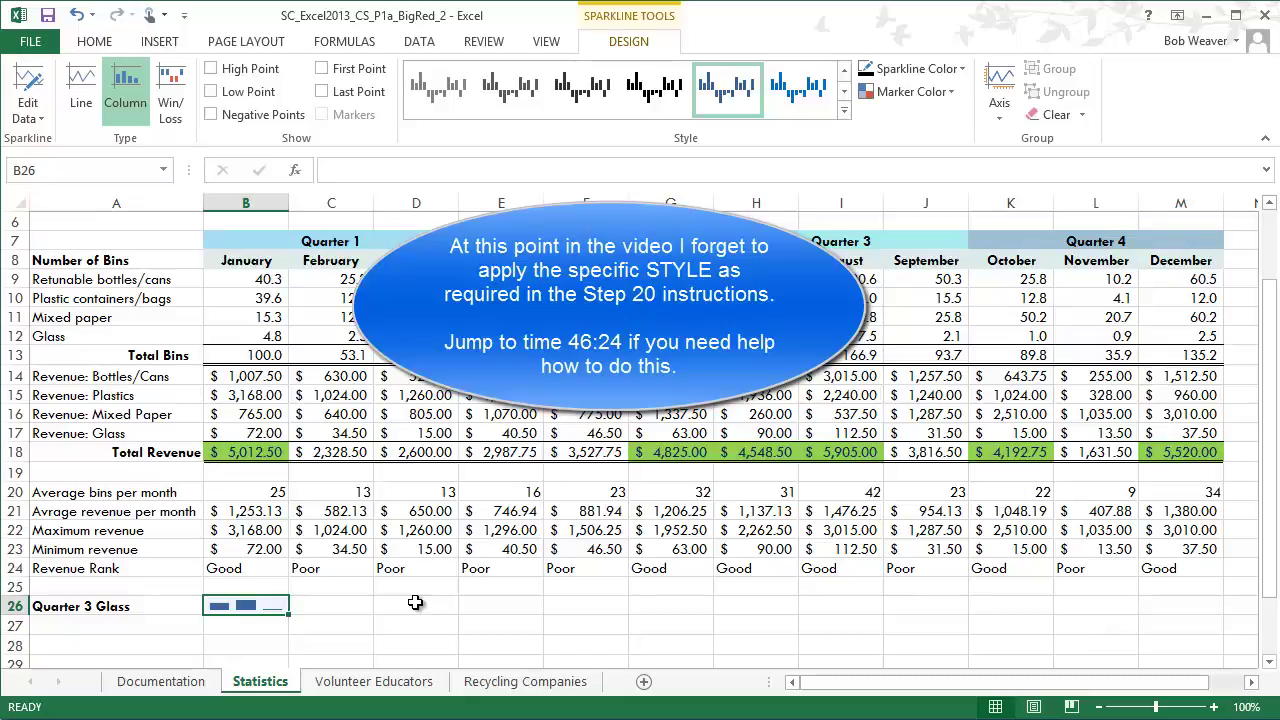
# Step: Read step 21 on spelling in Word, then return to Excel and select cell D25
pyautogui.hotkey('alt', 'Tab')
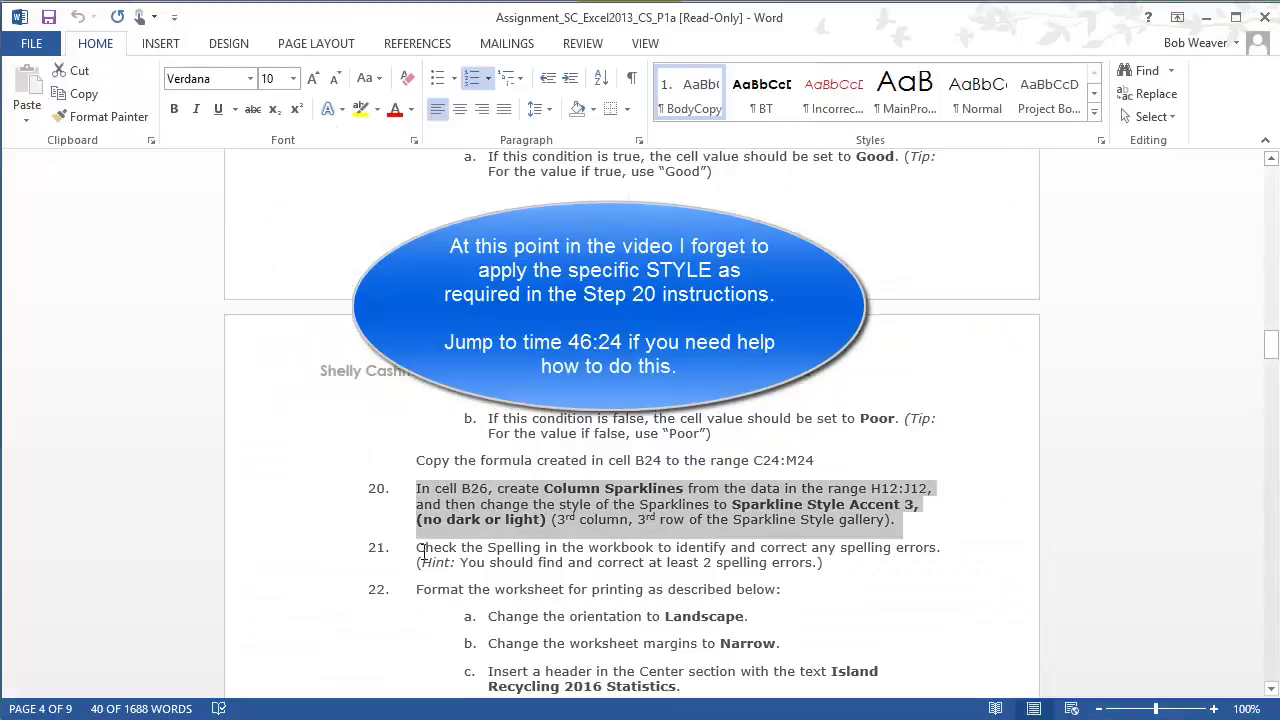
pyautogui.moveTo(418, 548); pyautogui.dragTo(840, 578)
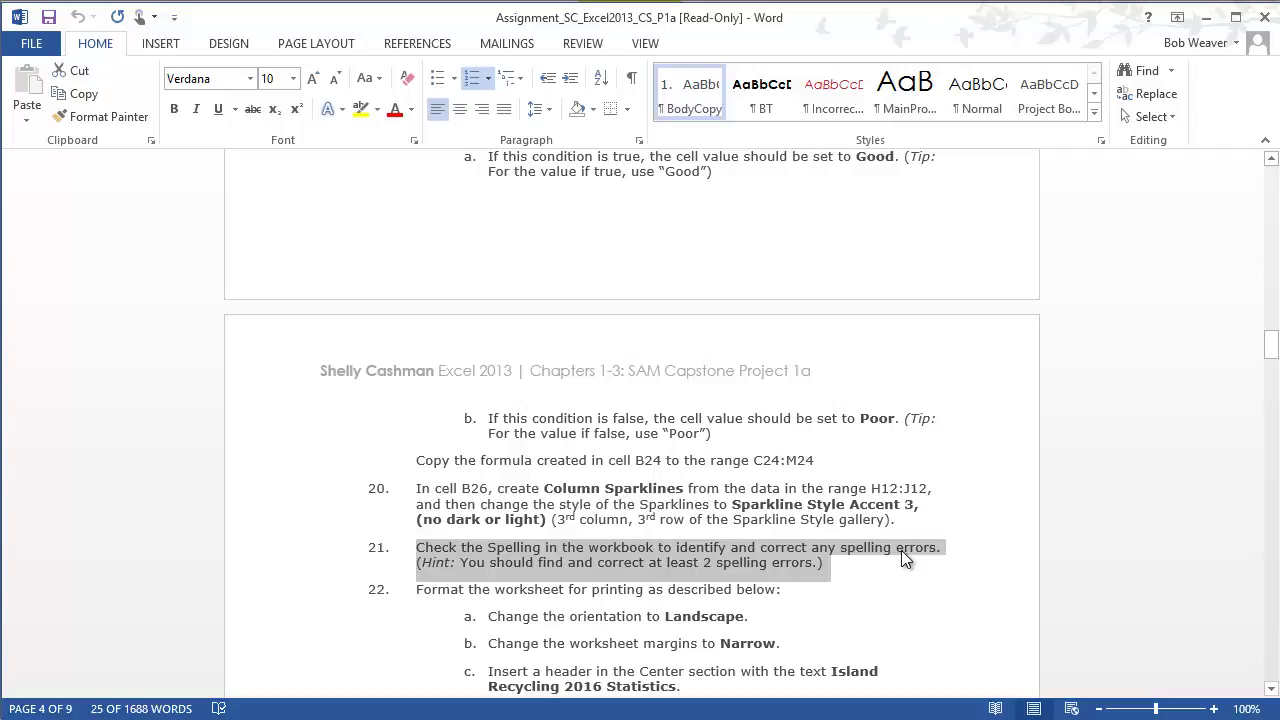
pyautogui.hotkey('alt', 'Tab')
pyautogui.click(405, 590)
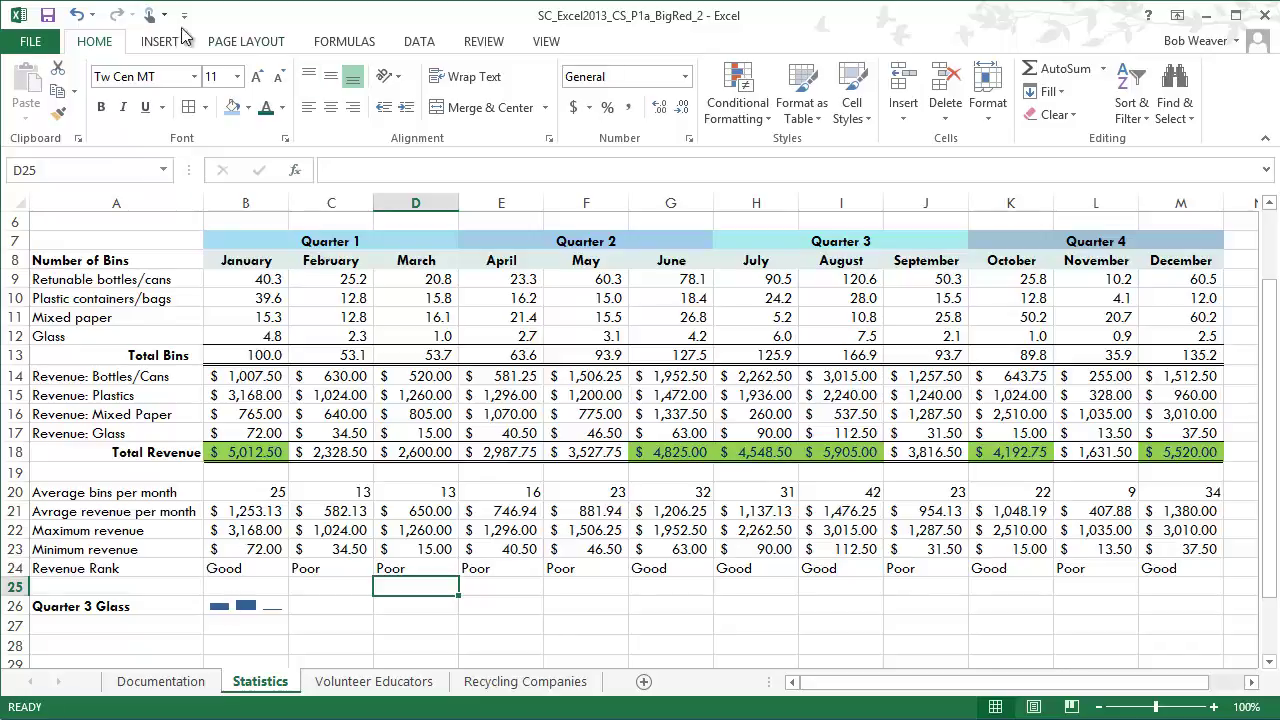
# Step: Spell-check the sheet from the top, changing Retunable to Returnable and Avrage to Average
pyautogui.click(476, 44)
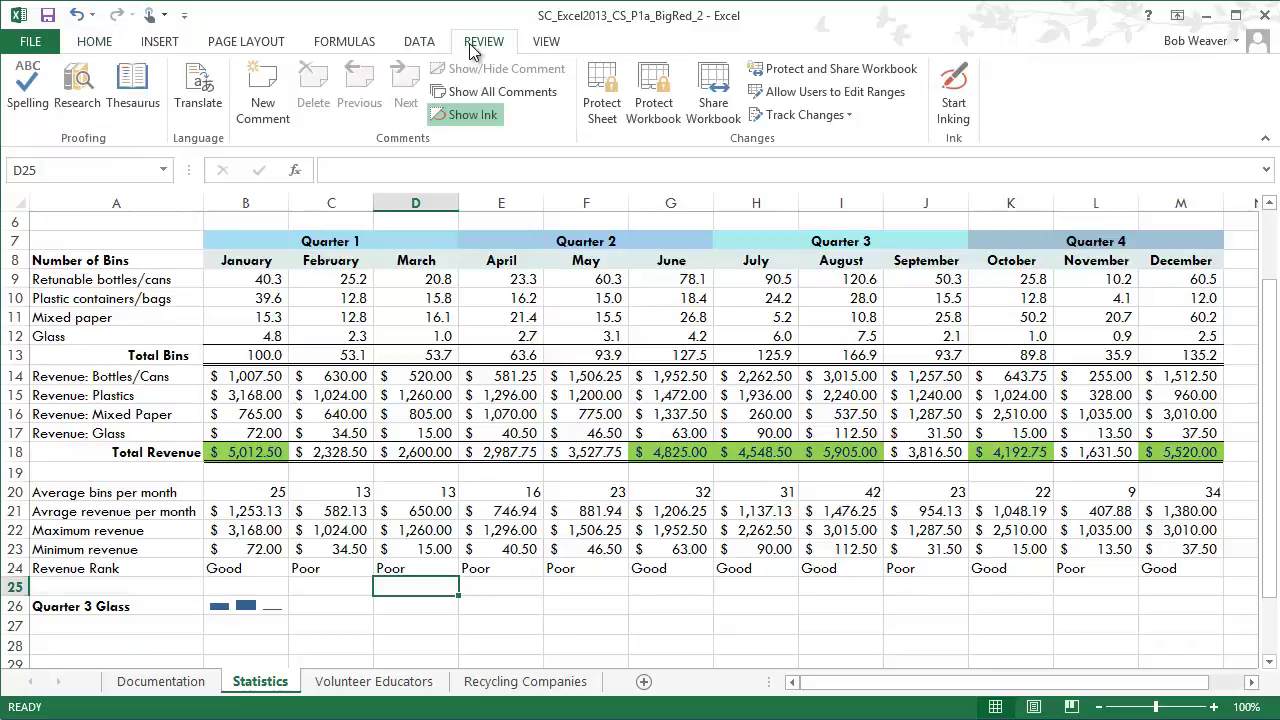
pyautogui.click(14, 100)
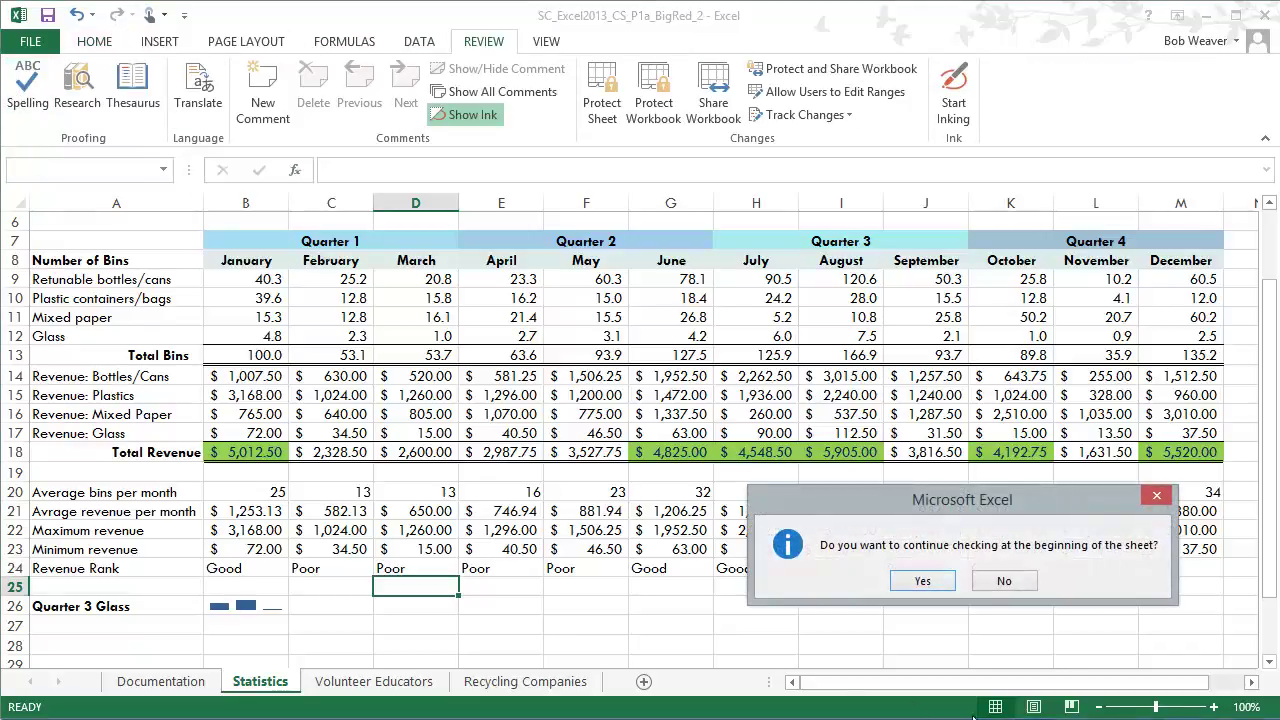
pyautogui.click(922, 582)
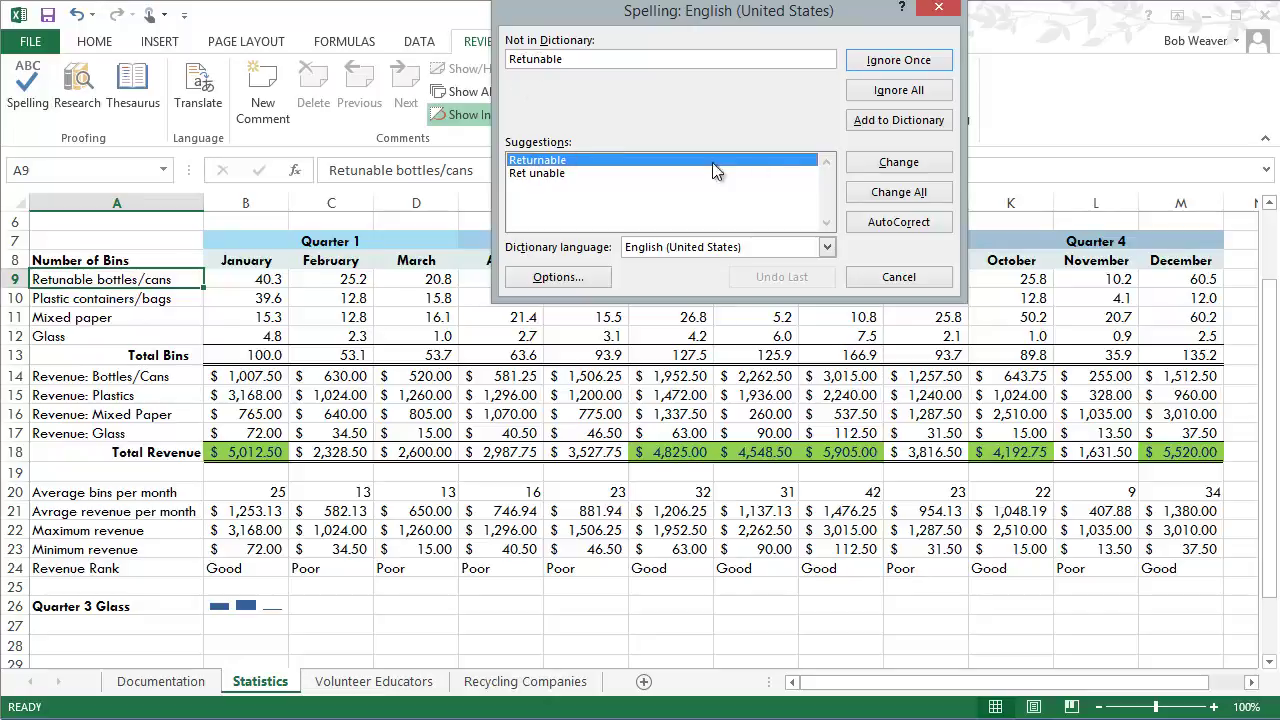
pyautogui.click(890, 163)
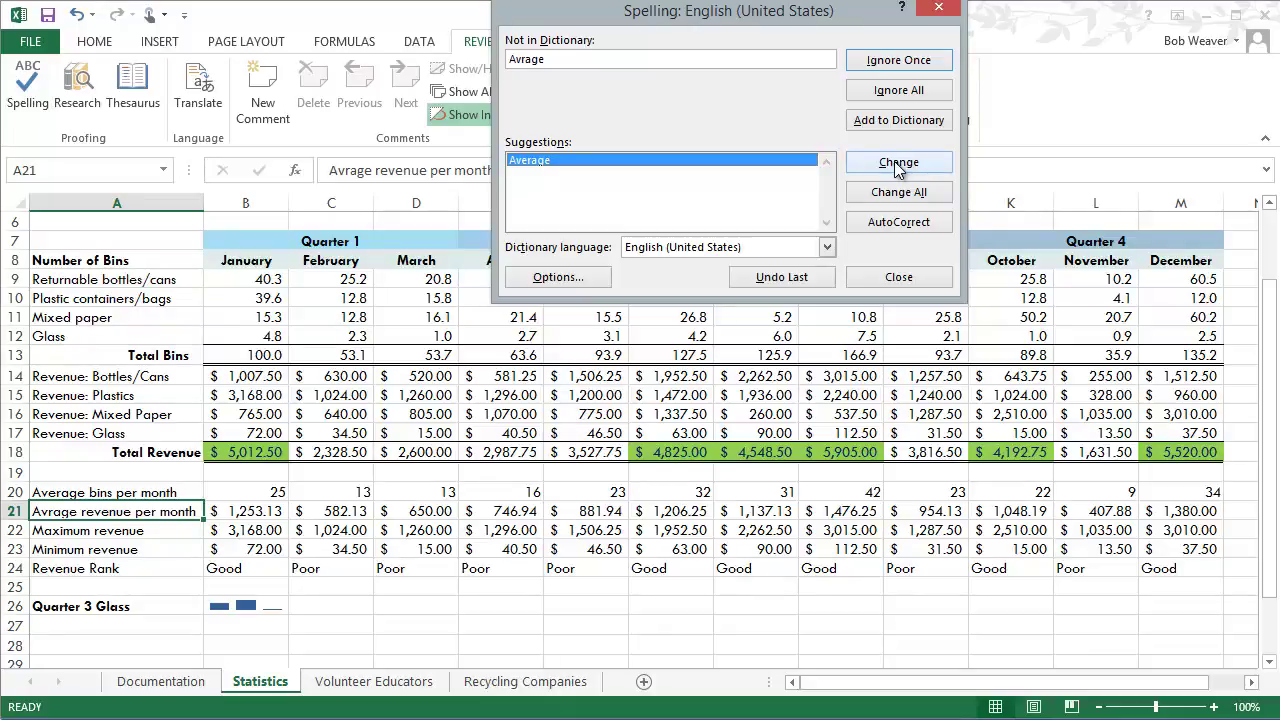
pyautogui.click(898, 170)
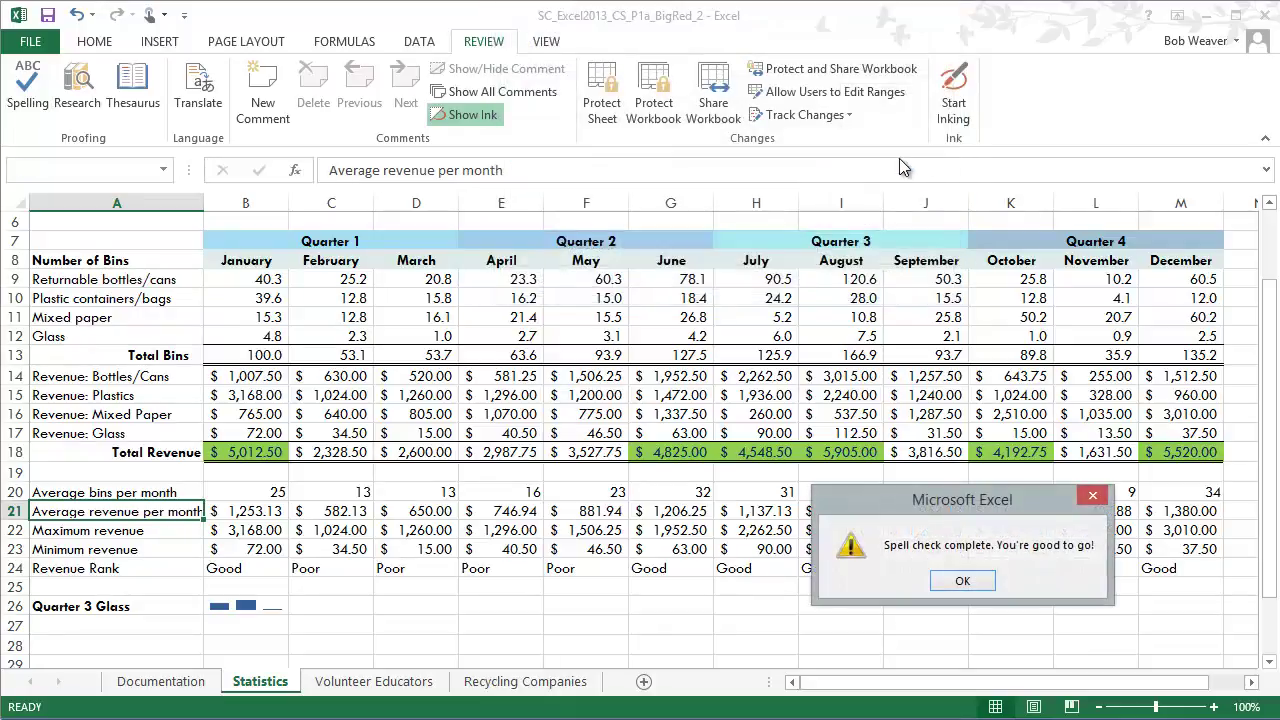
# Step: Dismiss the spell-check completion message and read step 22's print instructions in Word
pyautogui.click(962, 583)
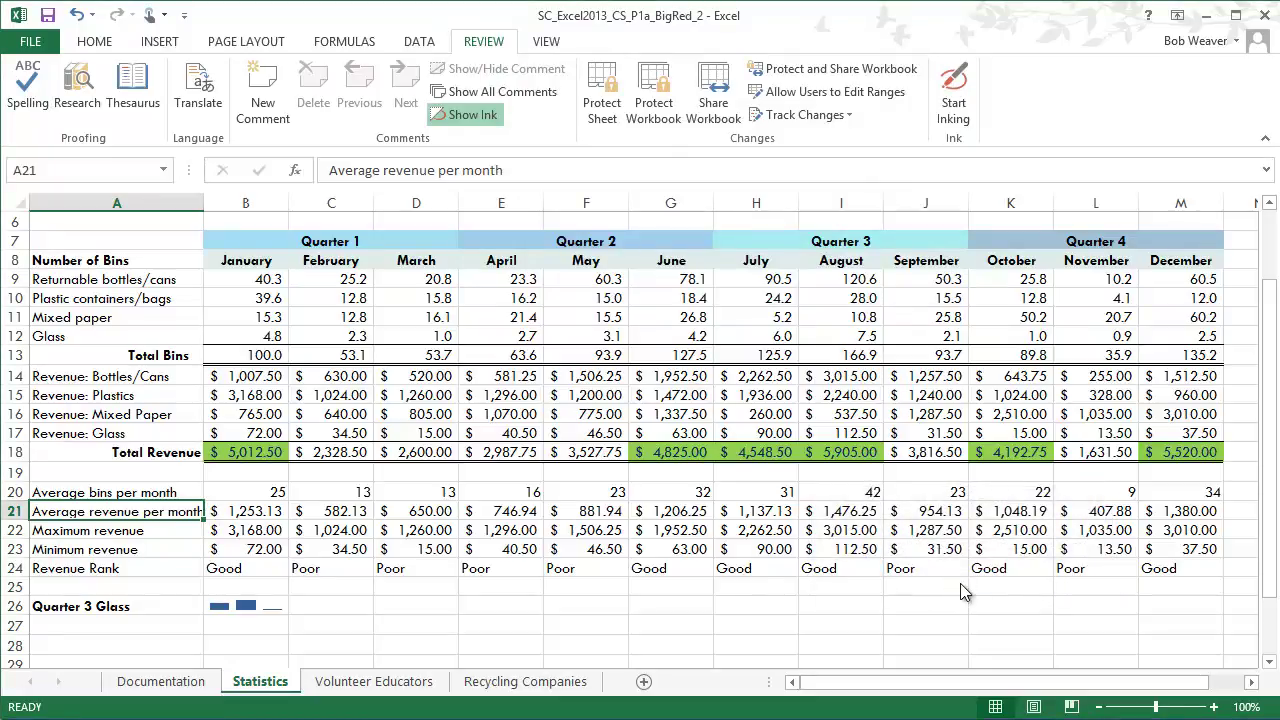
pyautogui.hotkey('alt', 'Tab')
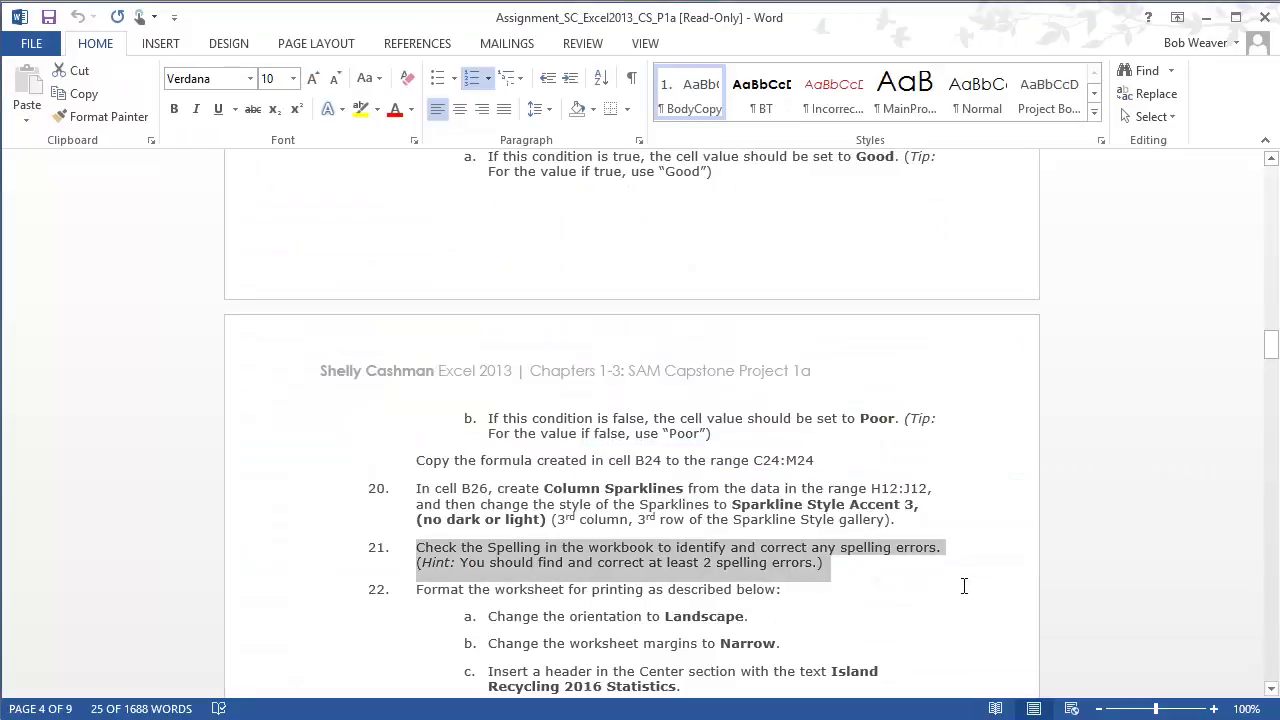
pyautogui.scroll(-2, 962, 584)
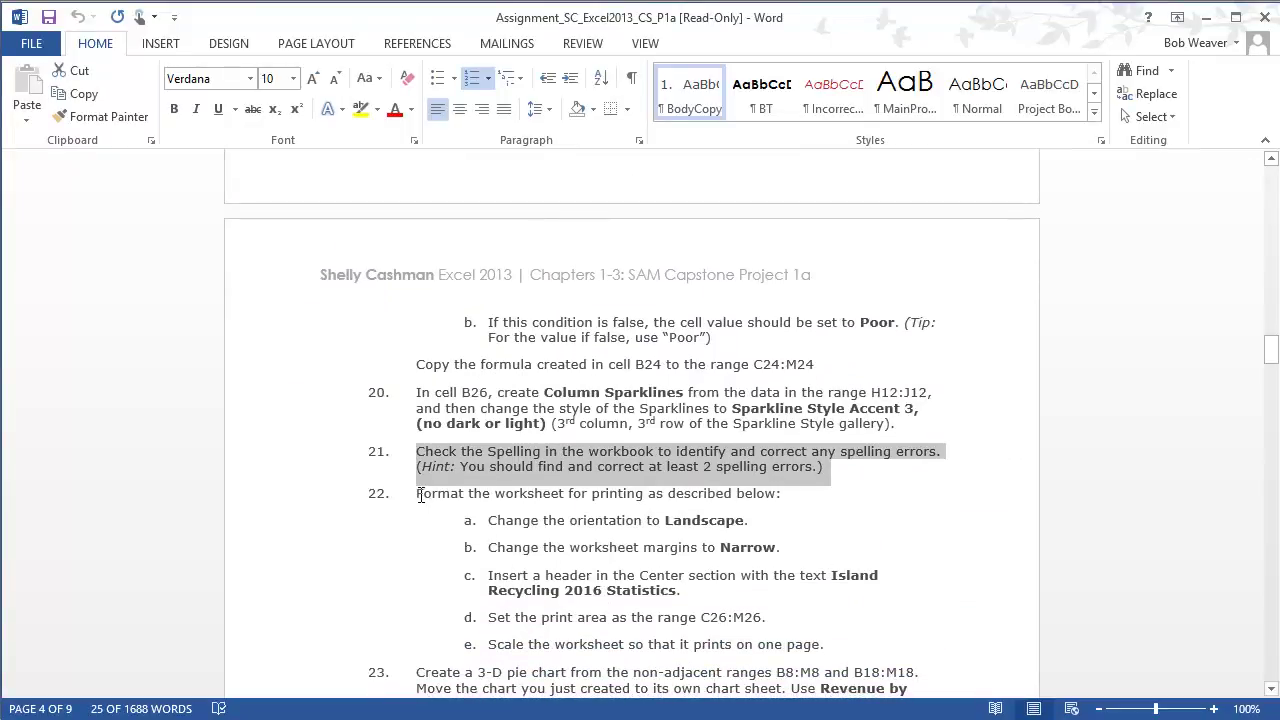
pyautogui.moveTo(416, 494); pyautogui.dragTo(830, 648)
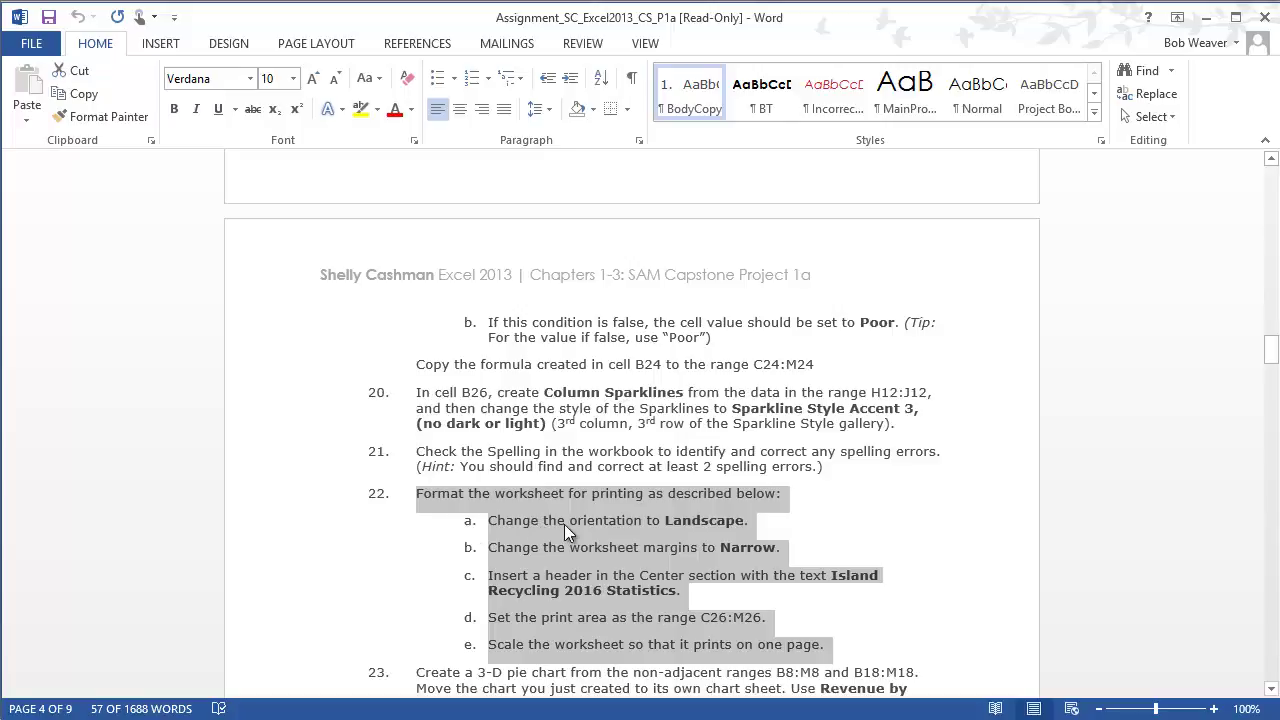
pyautogui.hotkey('alt', 'Tab')
# Step: Set the Statistics sheet's page orientation to Landscape
pyautogui.click(113, 44)
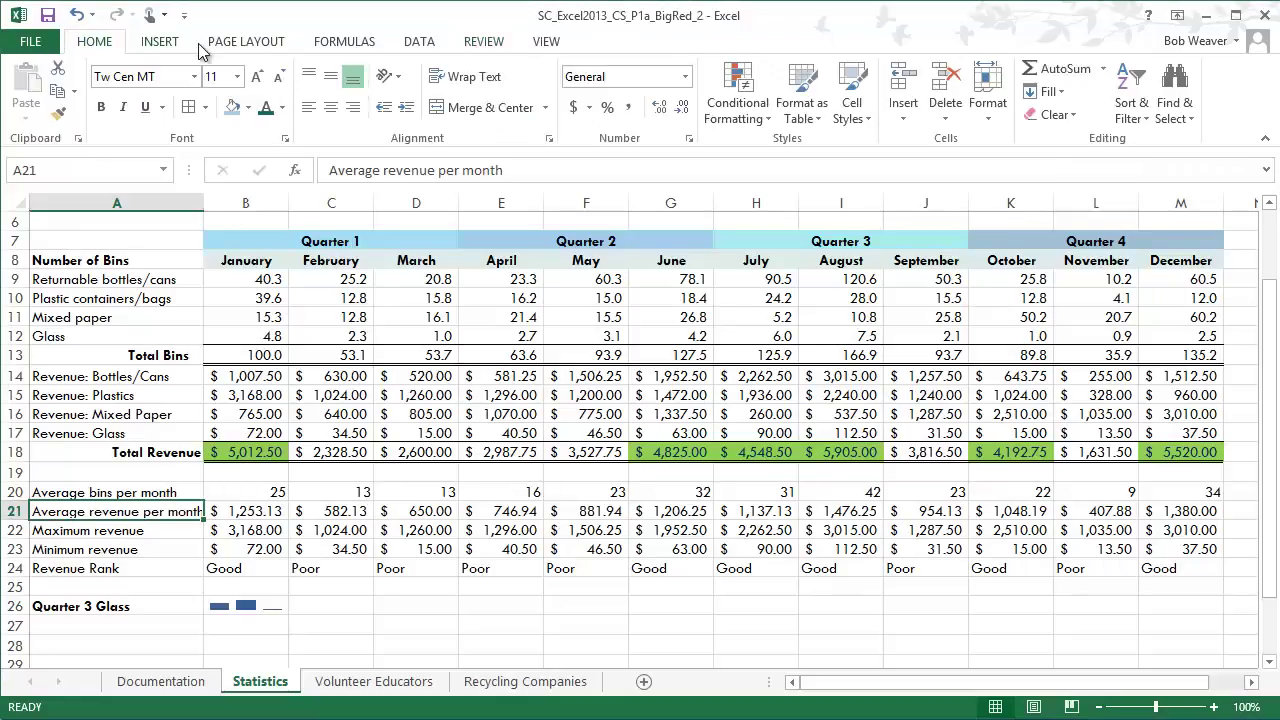
pyautogui.click(237, 46)
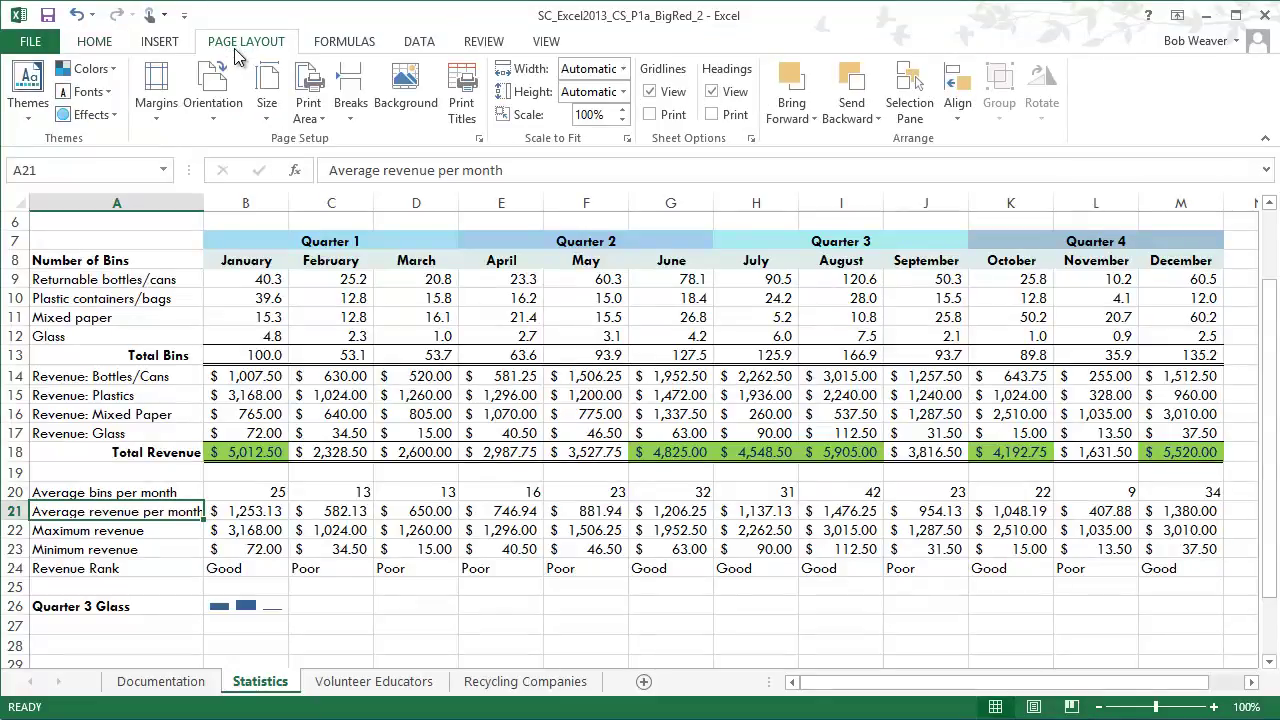
pyautogui.click(213, 100)
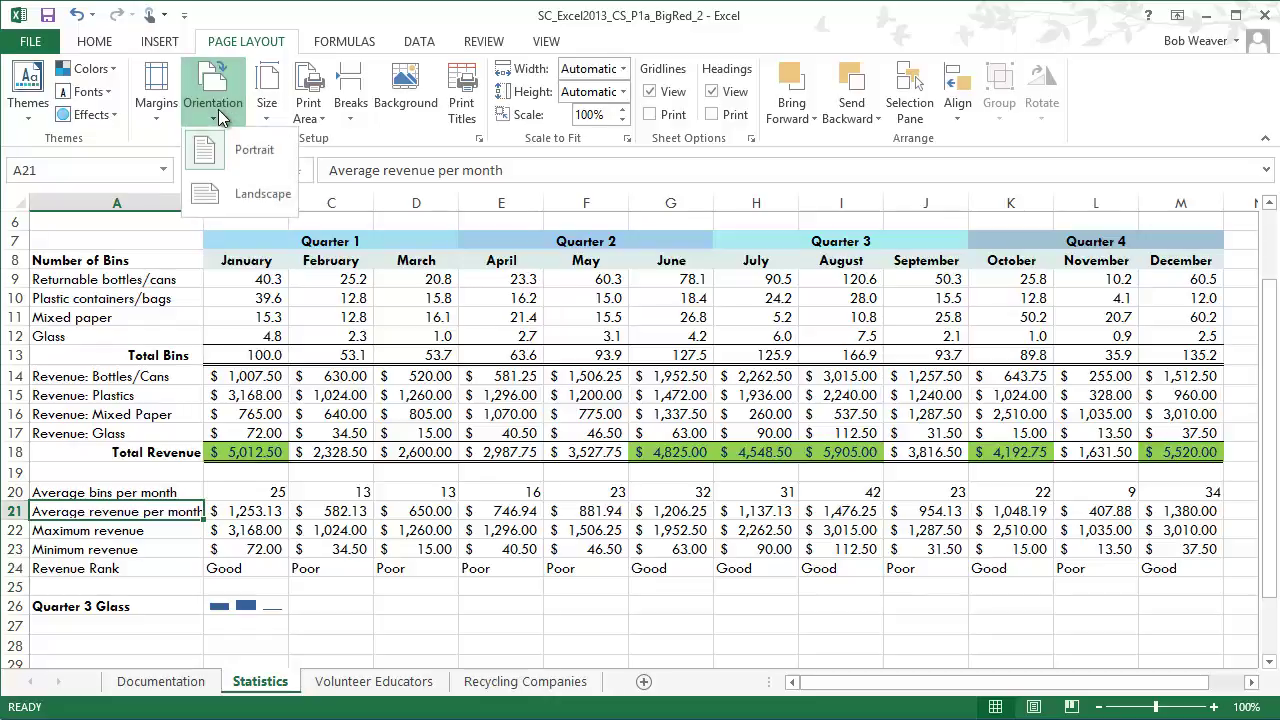
pyautogui.click(237, 190)
# Step: Check step 22b in Word and apply Narrow margins to the sheet
pyautogui.hotkey('alt', 'Tab')
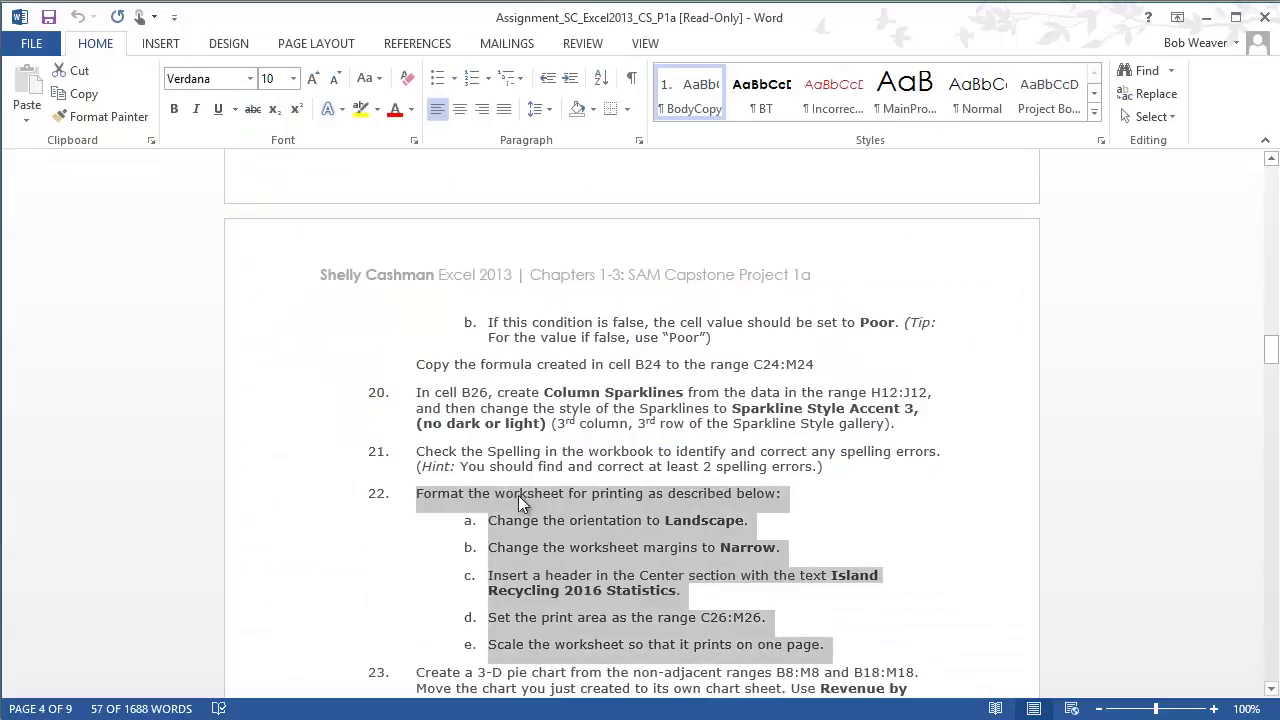
pyautogui.click(522, 520)
pyautogui.moveTo(520, 548); pyautogui.dragTo(780, 548)
pyautogui.hotkey('alt', 'Tab')
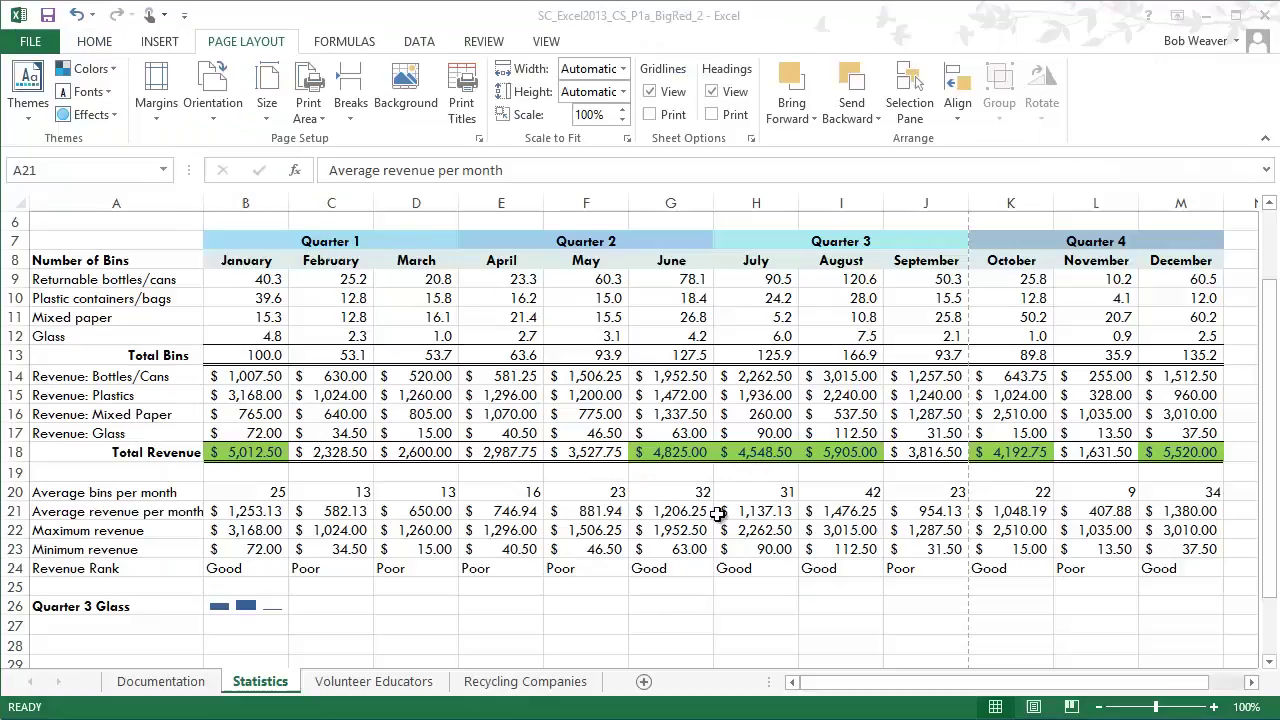
pyautogui.click(156, 106)
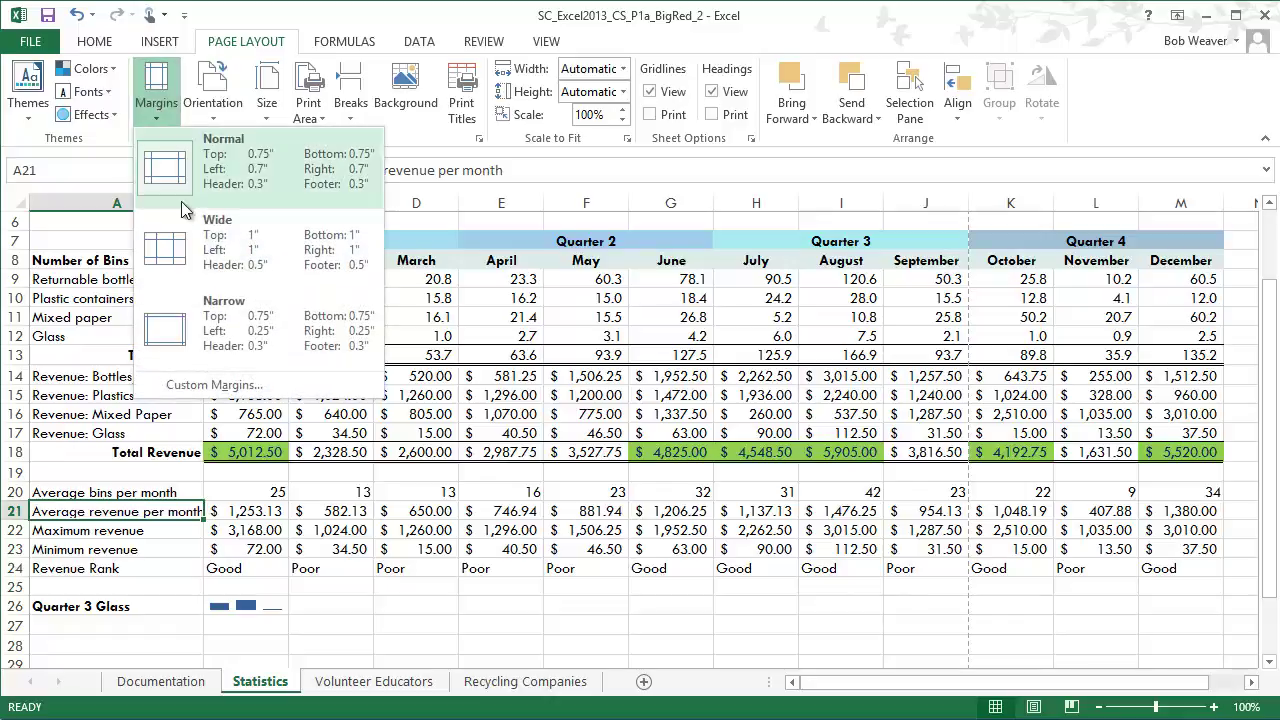
pyautogui.click(228, 328)
pyautogui.hotkey('alt', 'Tab')
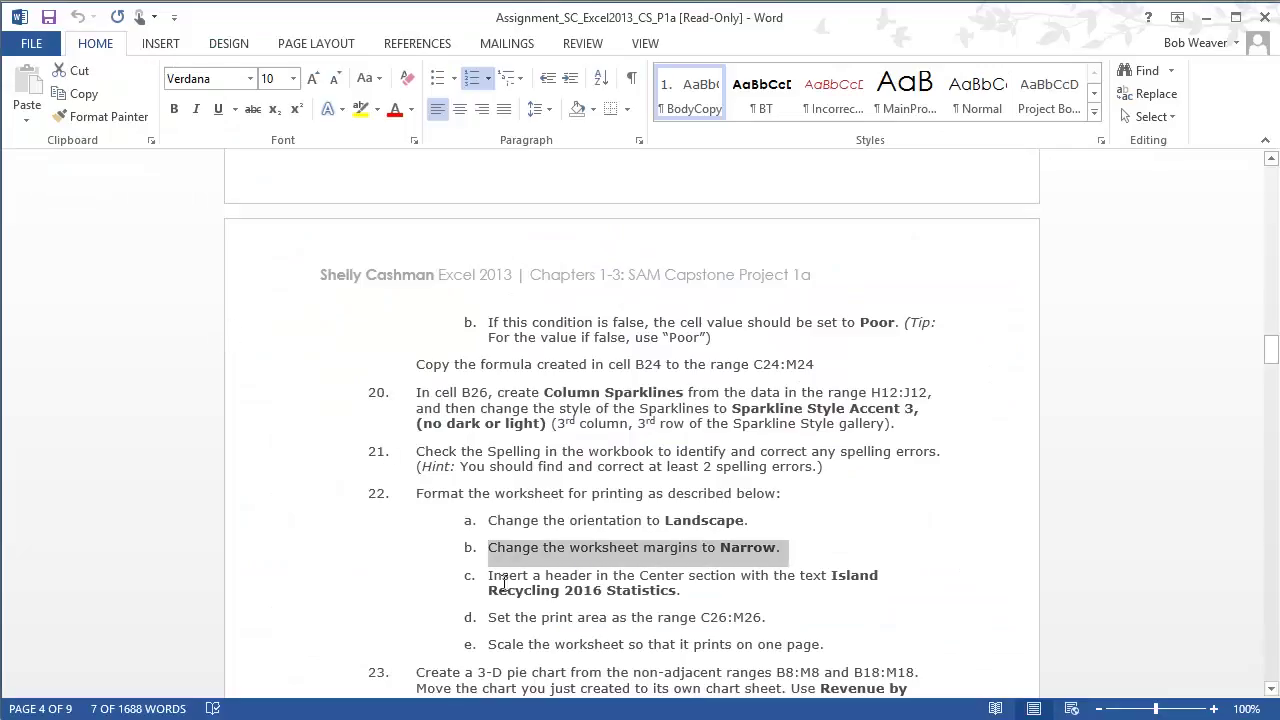
# Step: Copy the text 'Island Recycling 2016 Statistics' from step 22c in Word
pyautogui.moveTo(488, 577); pyautogui.dragTo(715, 590)
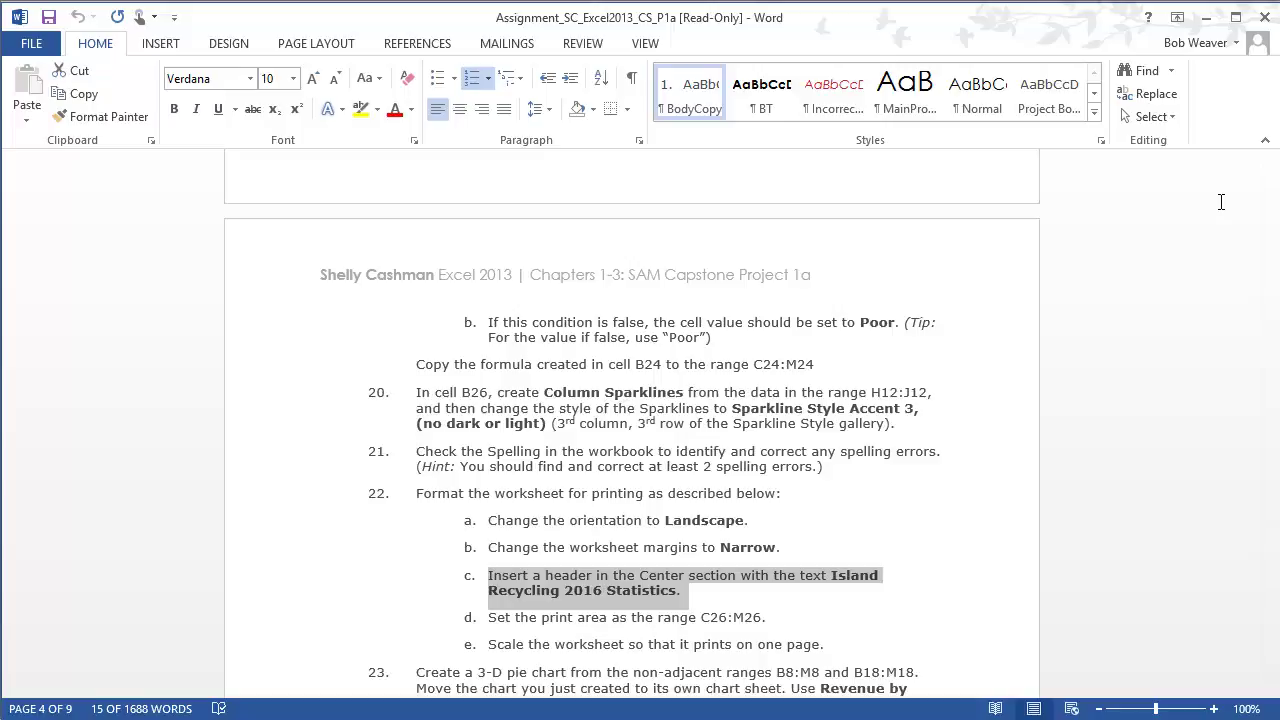
pyautogui.click(885, 575)
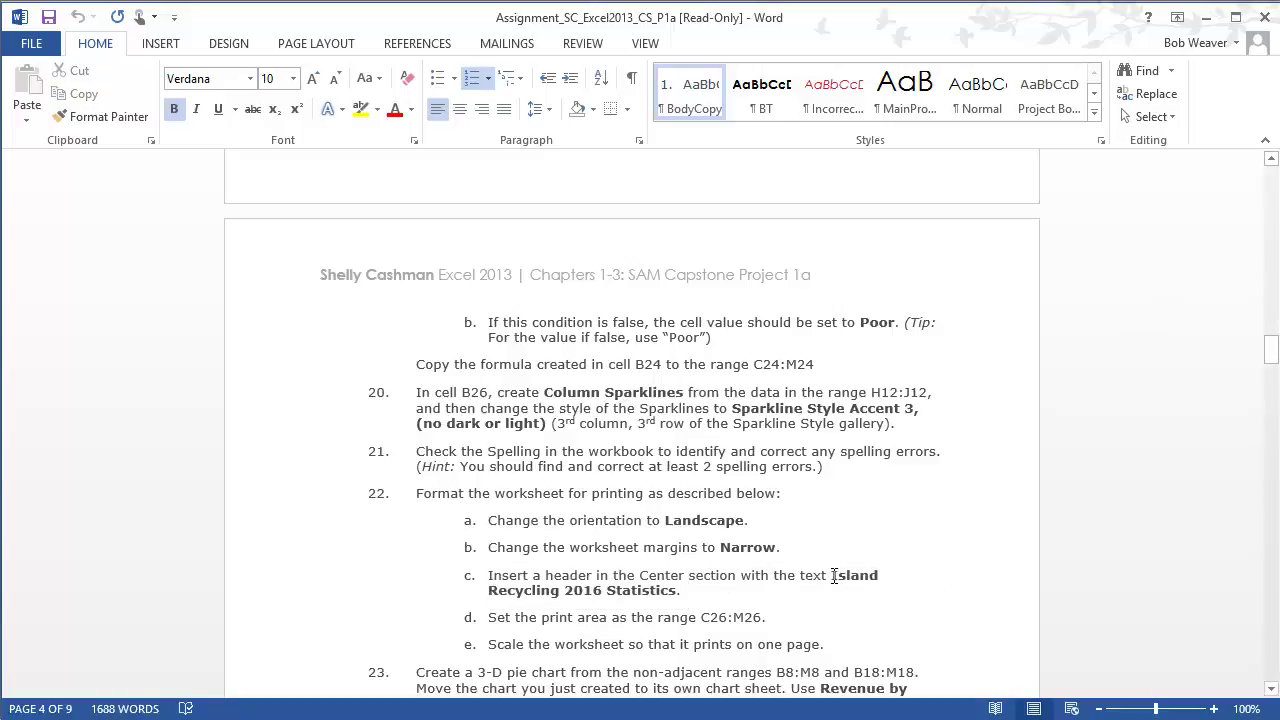
pyautogui.moveTo(833, 575); pyautogui.dragTo(677, 591)
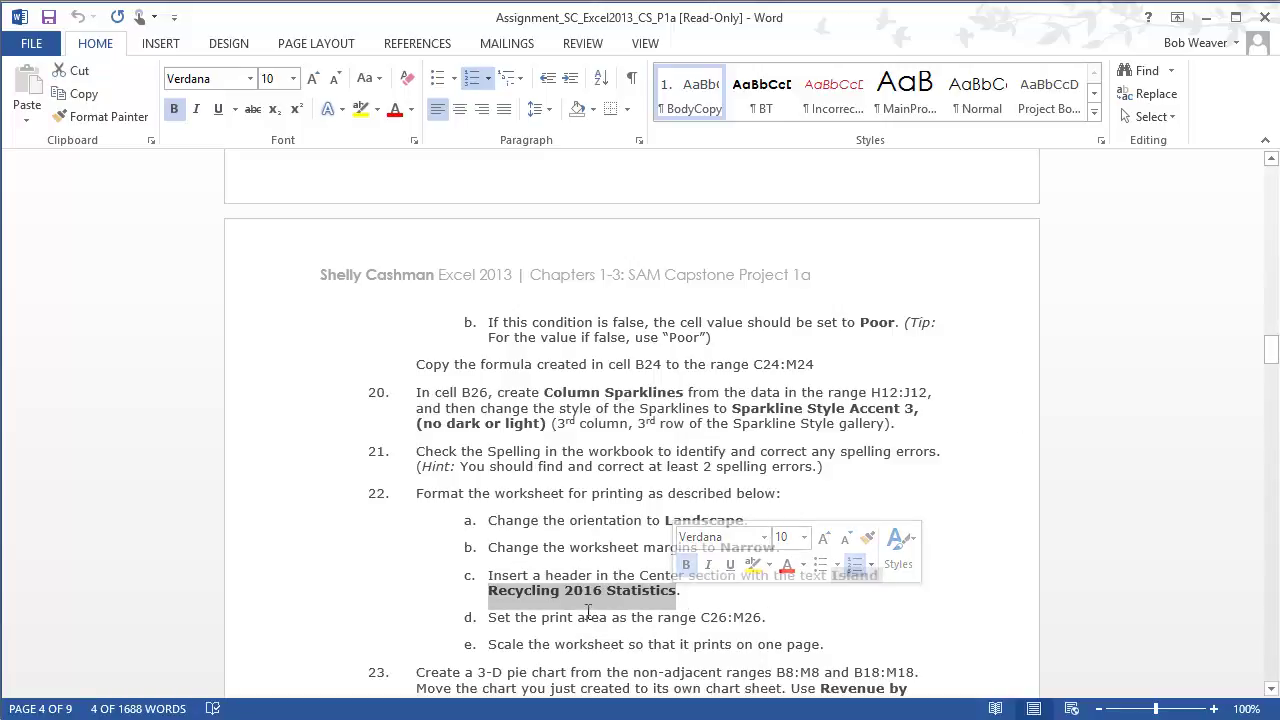
pyautogui.rightClick(599, 592)
pyautogui.click(641, 633)
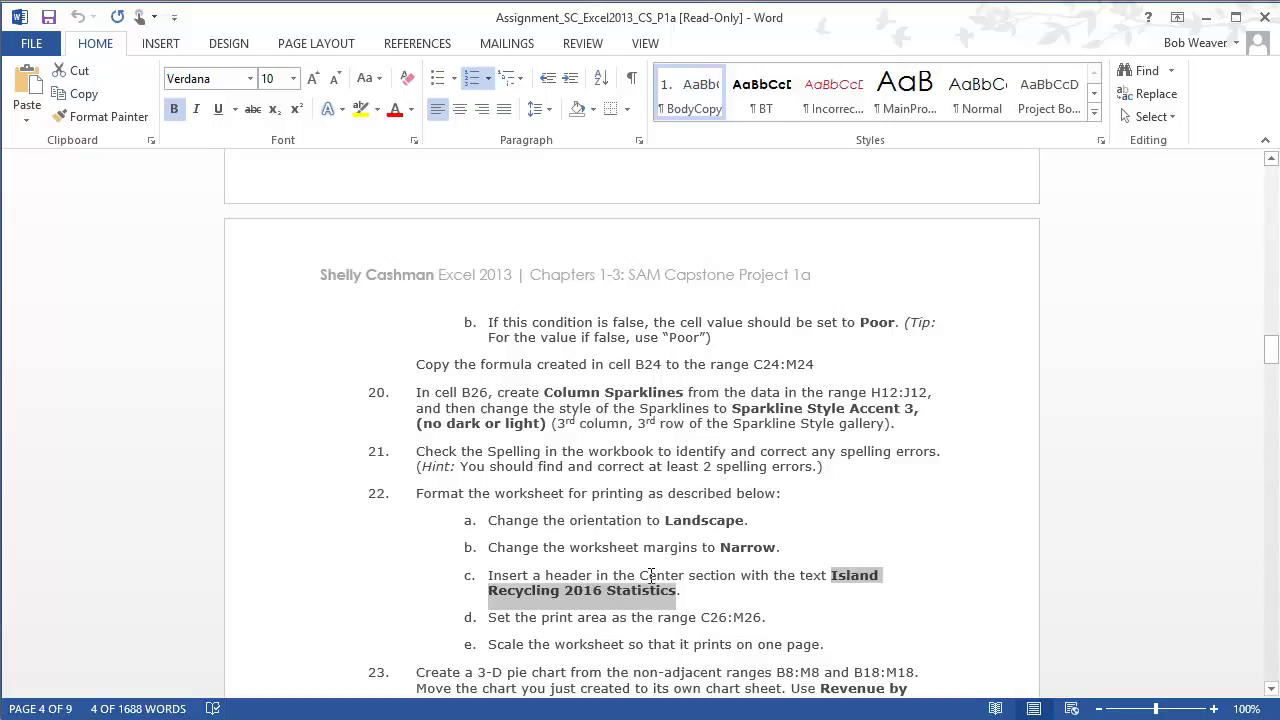
pyautogui.hotkey('alt', 'Tab')
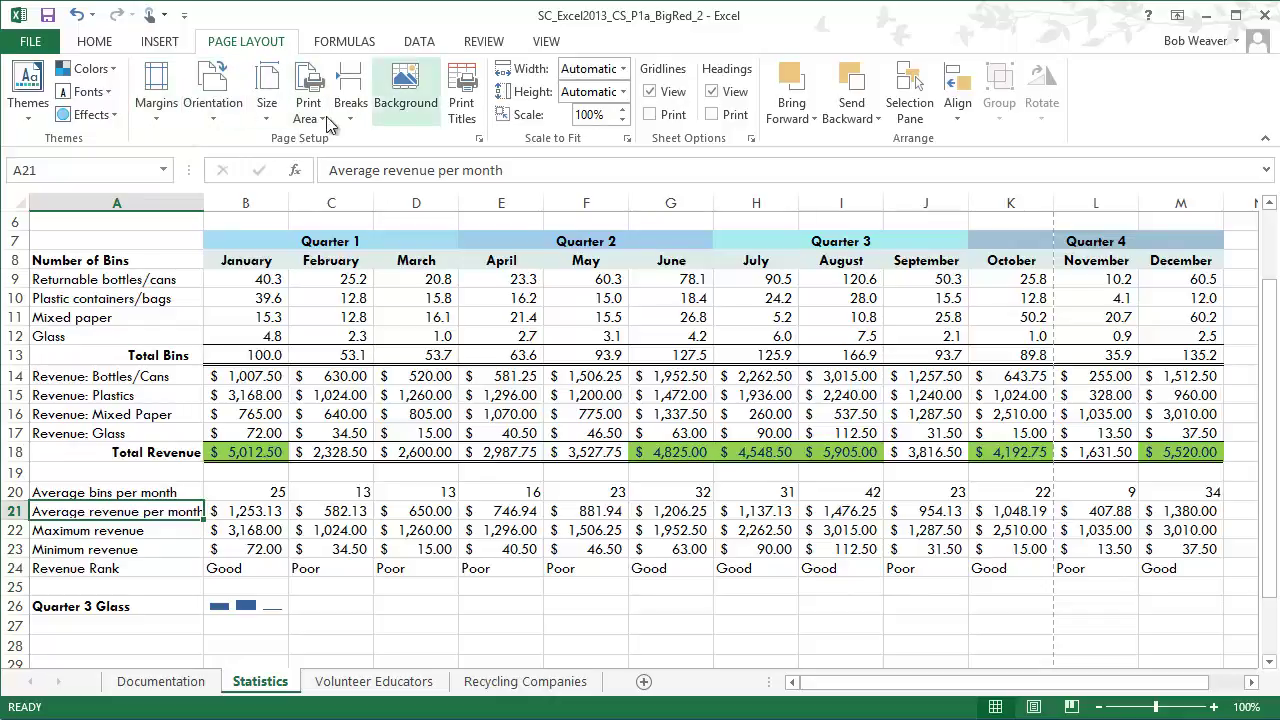
# Step: Paste 'Island Recycling 2016 Statistics' into the centre section of a custom header in Page Setup
pyautogui.click(481, 147)
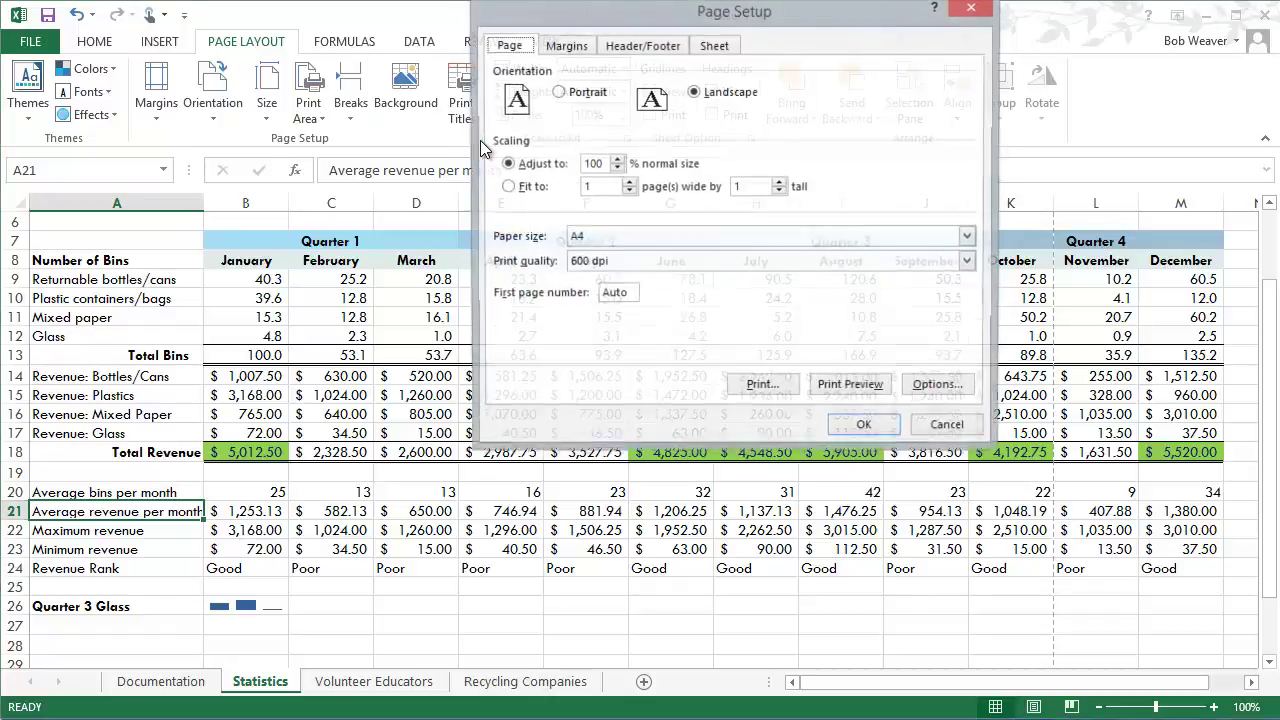
pyautogui.moveTo(649, 14); pyautogui.dragTo(629, 102)
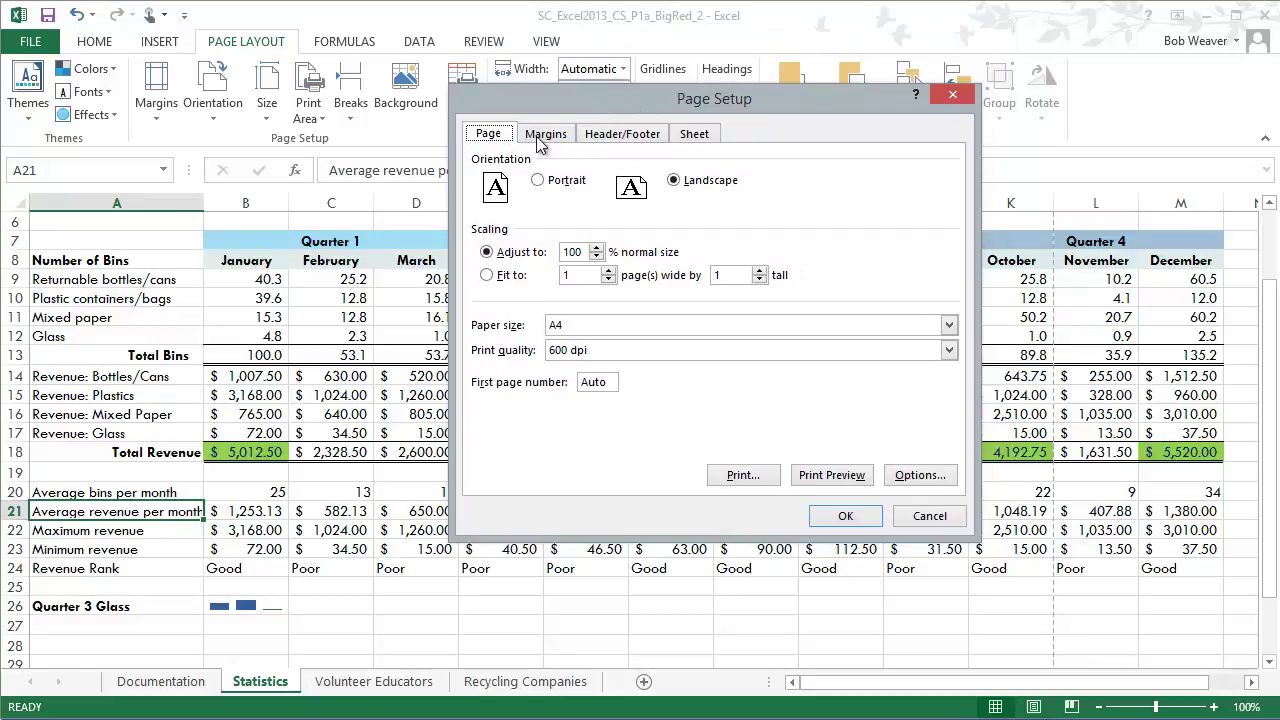
pyautogui.click(545, 136)
pyautogui.click(621, 136)
pyautogui.click(697, 136)
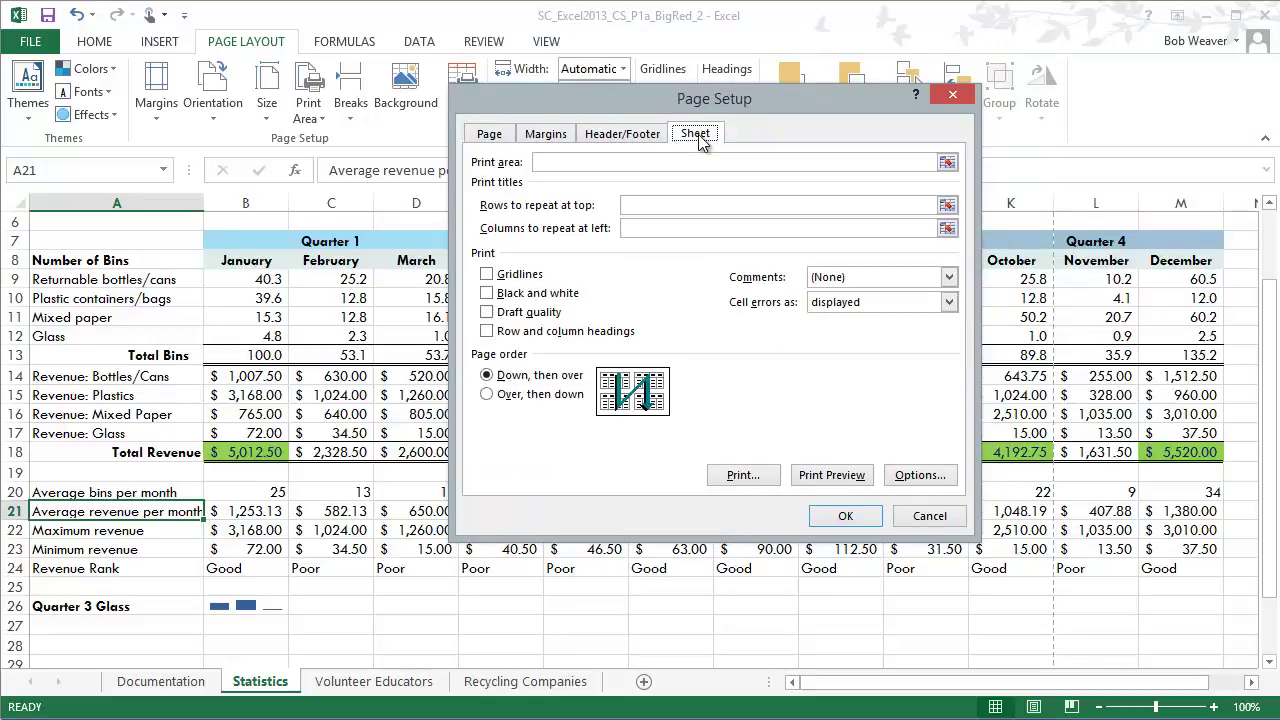
pyautogui.click(637, 143)
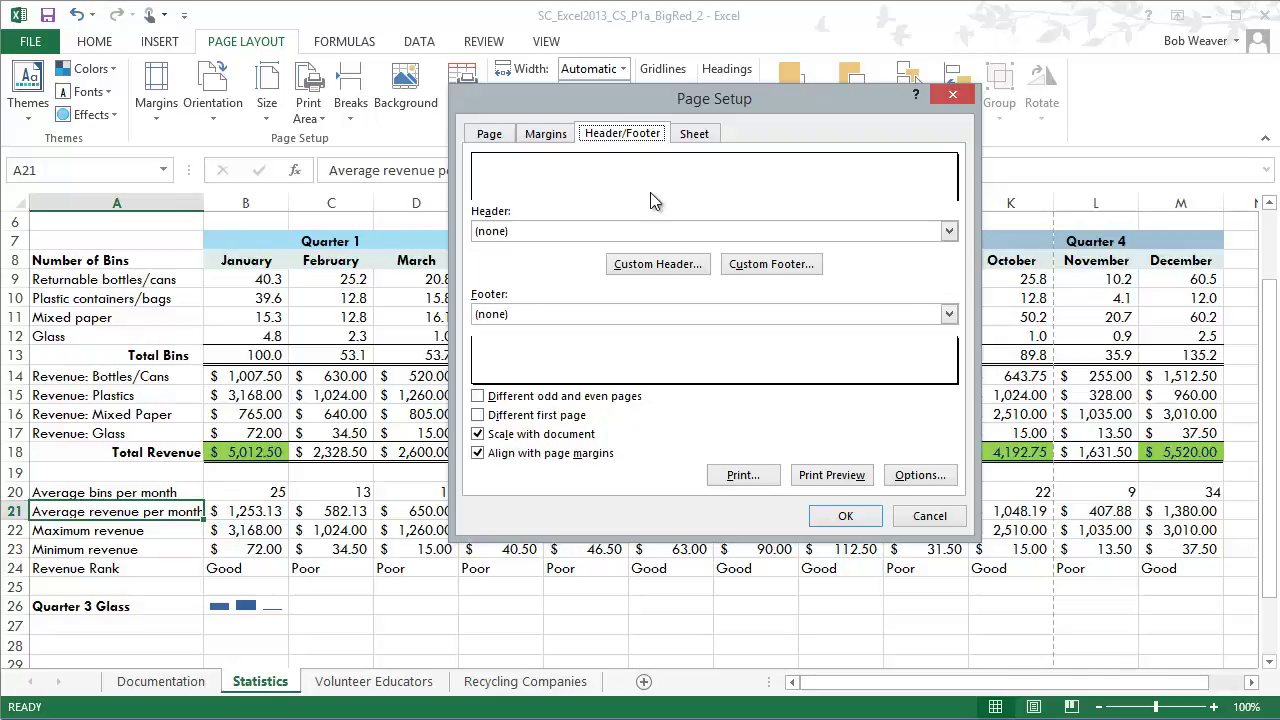
pyautogui.click(659, 266)
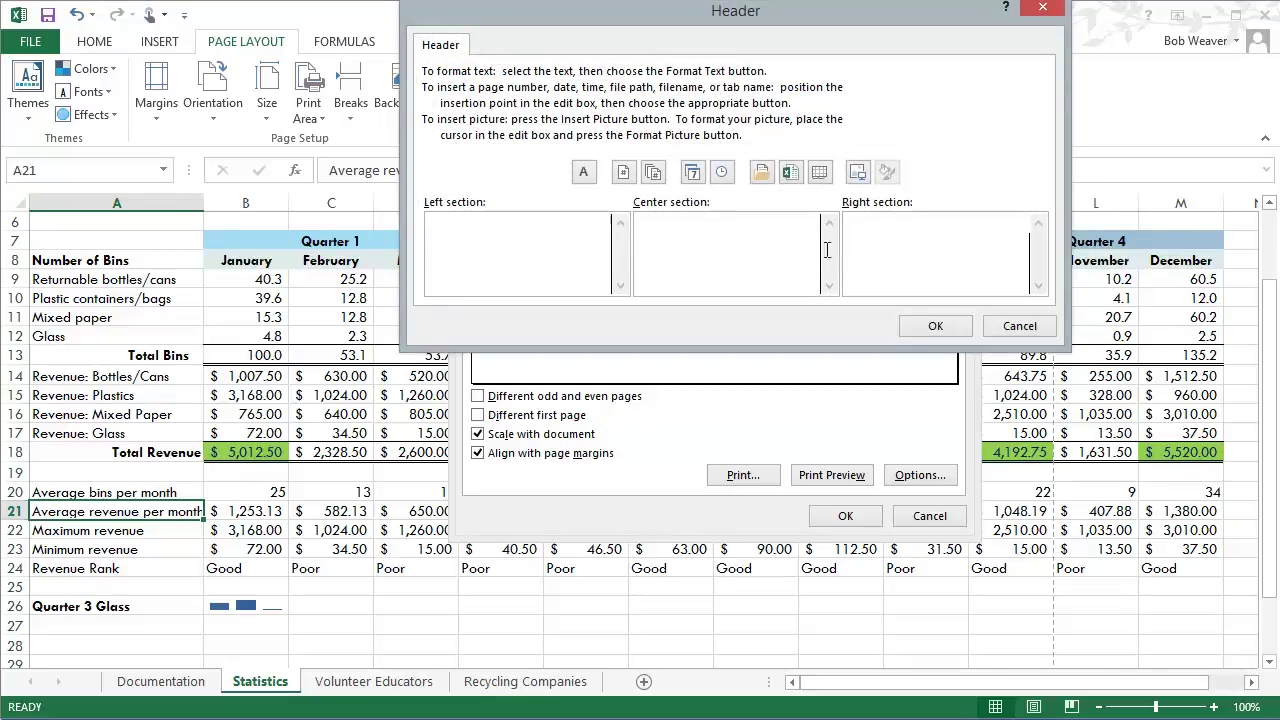
pyautogui.click(694, 251)
pyautogui.rightClick(704, 257)
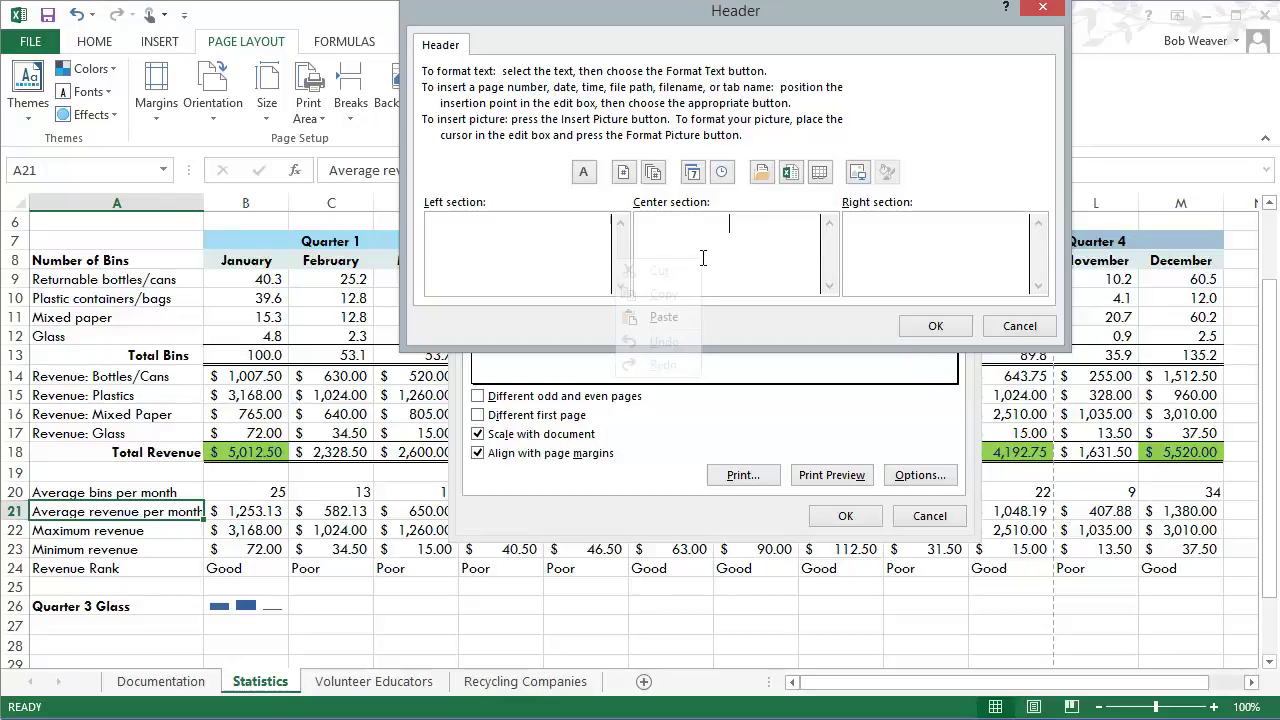
pyautogui.click(677, 313)
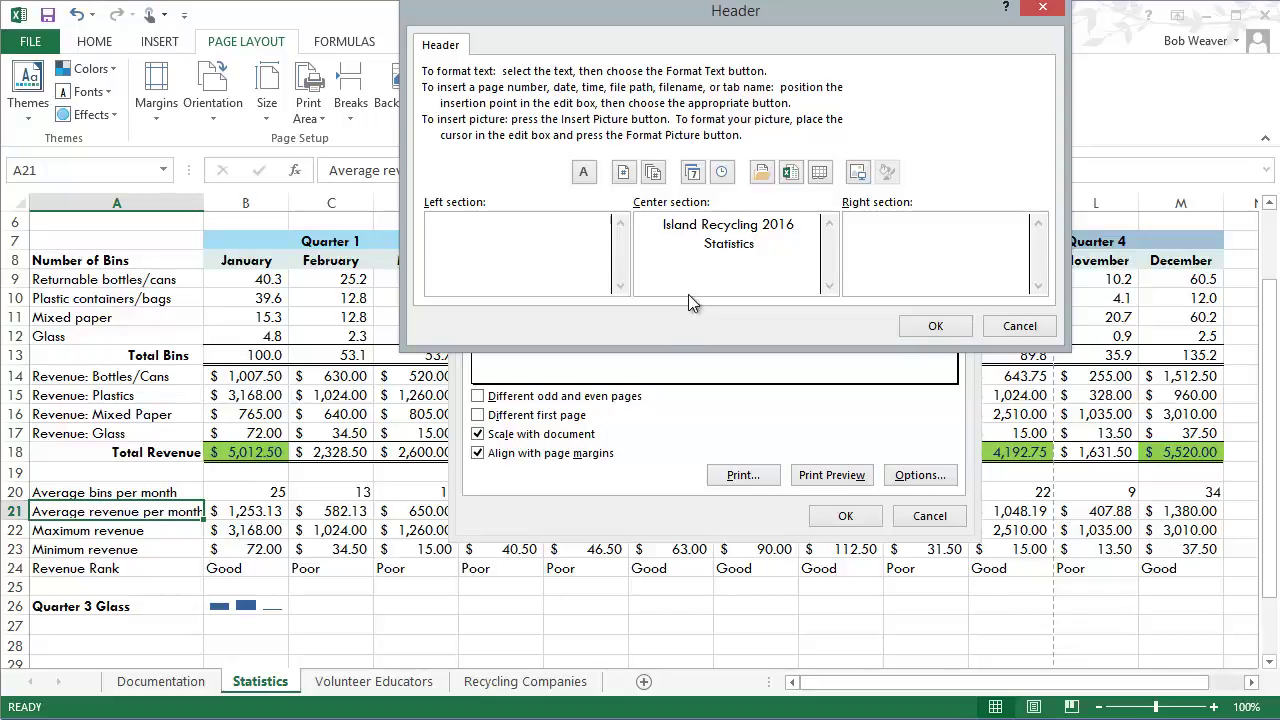
pyautogui.click(929, 326)
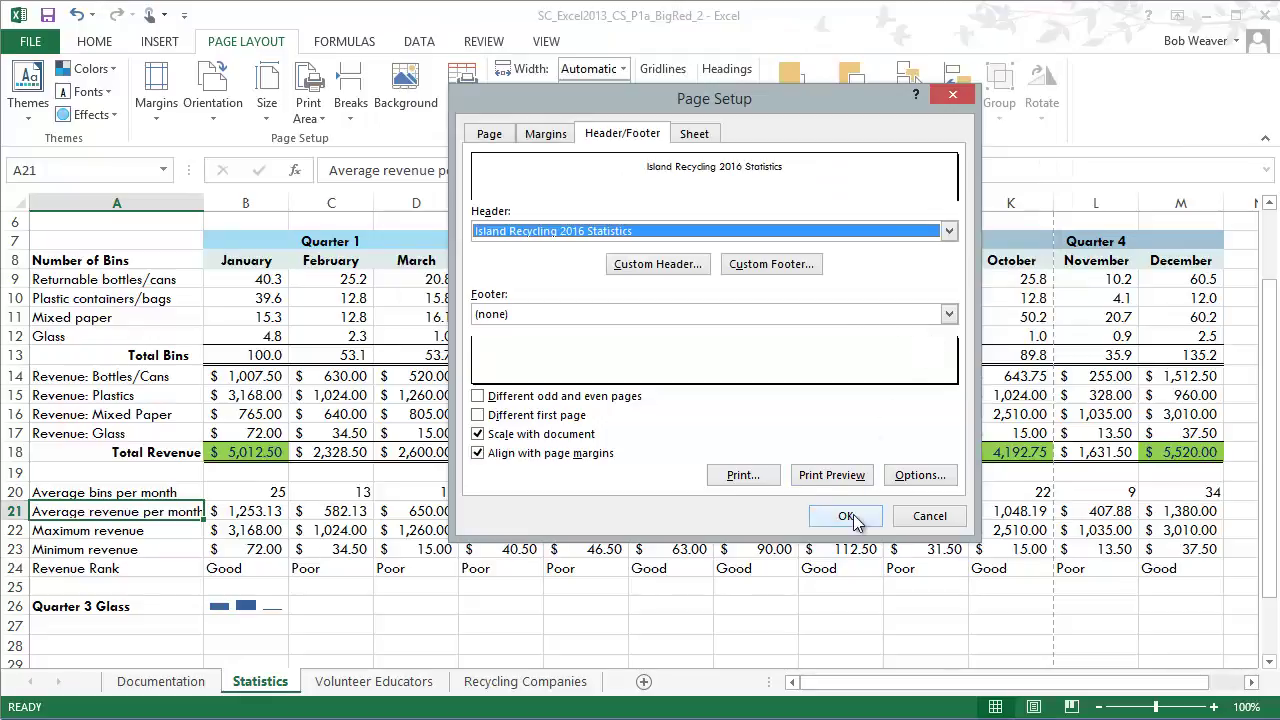
# Step: Following step 22d, set the print area to C26:M26 in Page Setup's Sheet settings
pyautogui.hotkey('alt', 'Tab')
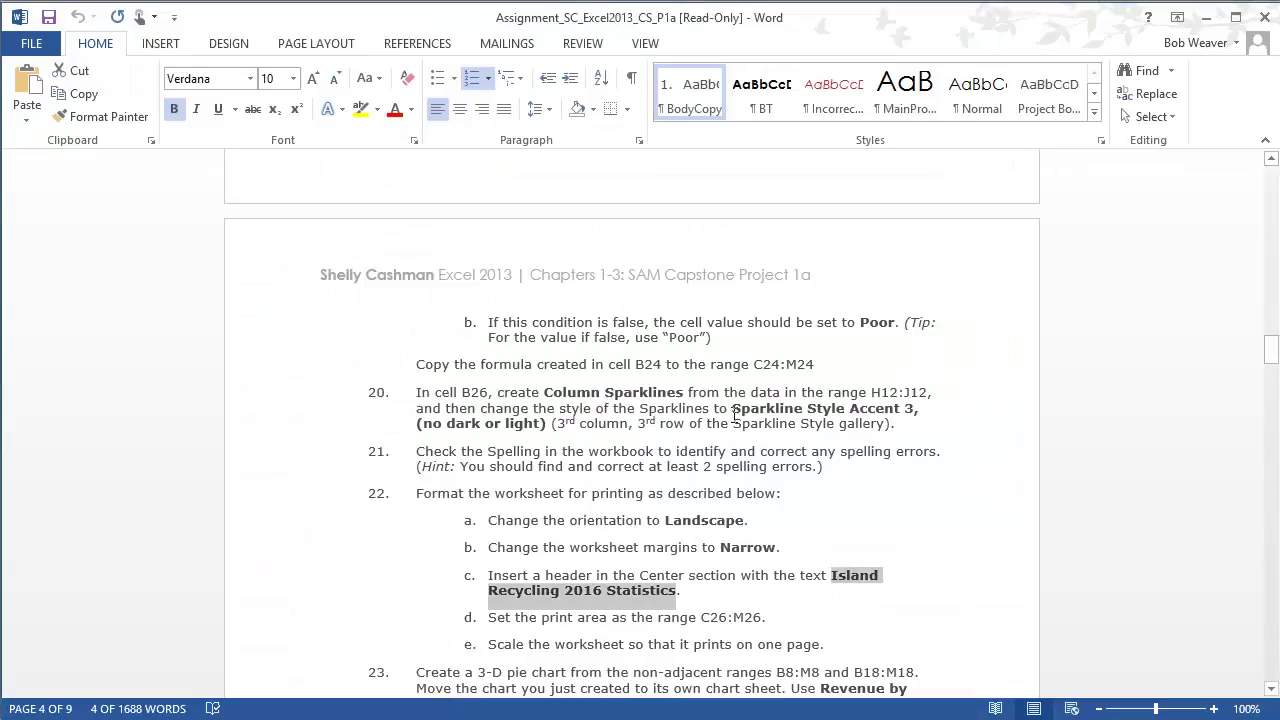
pyautogui.click(648, 617)
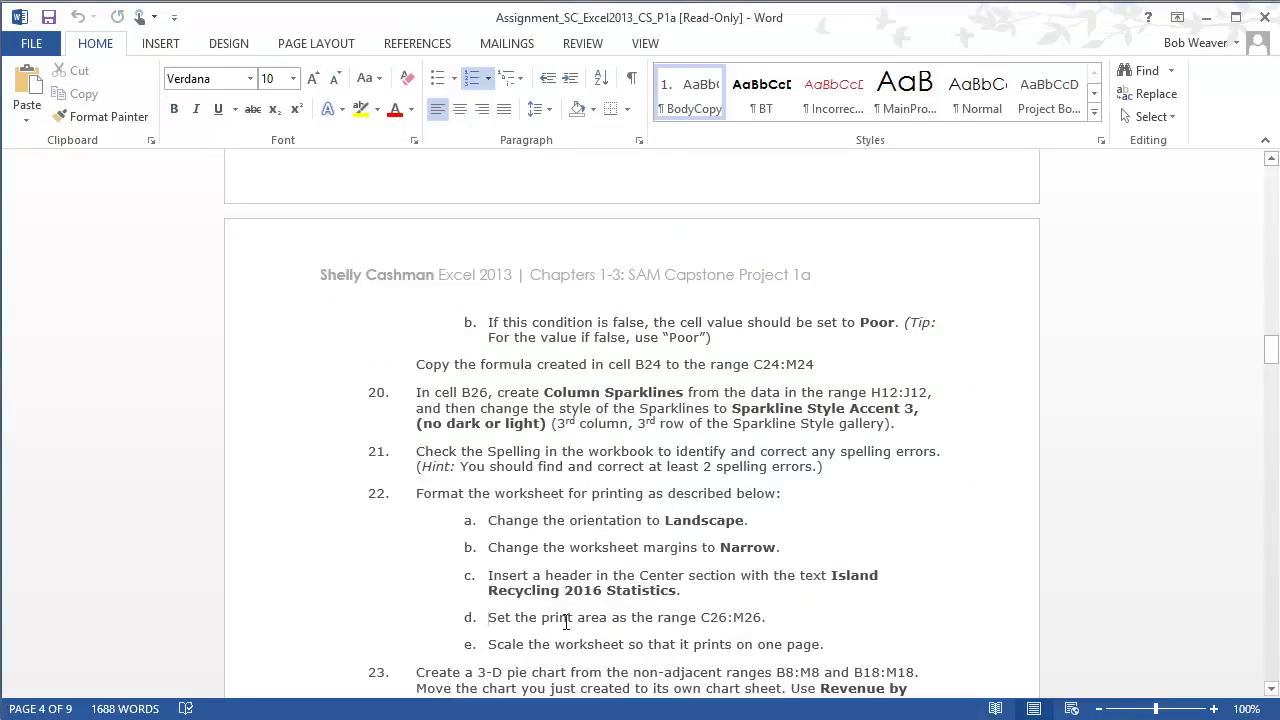
pyautogui.moveTo(490, 617); pyautogui.dragTo(823, 620)
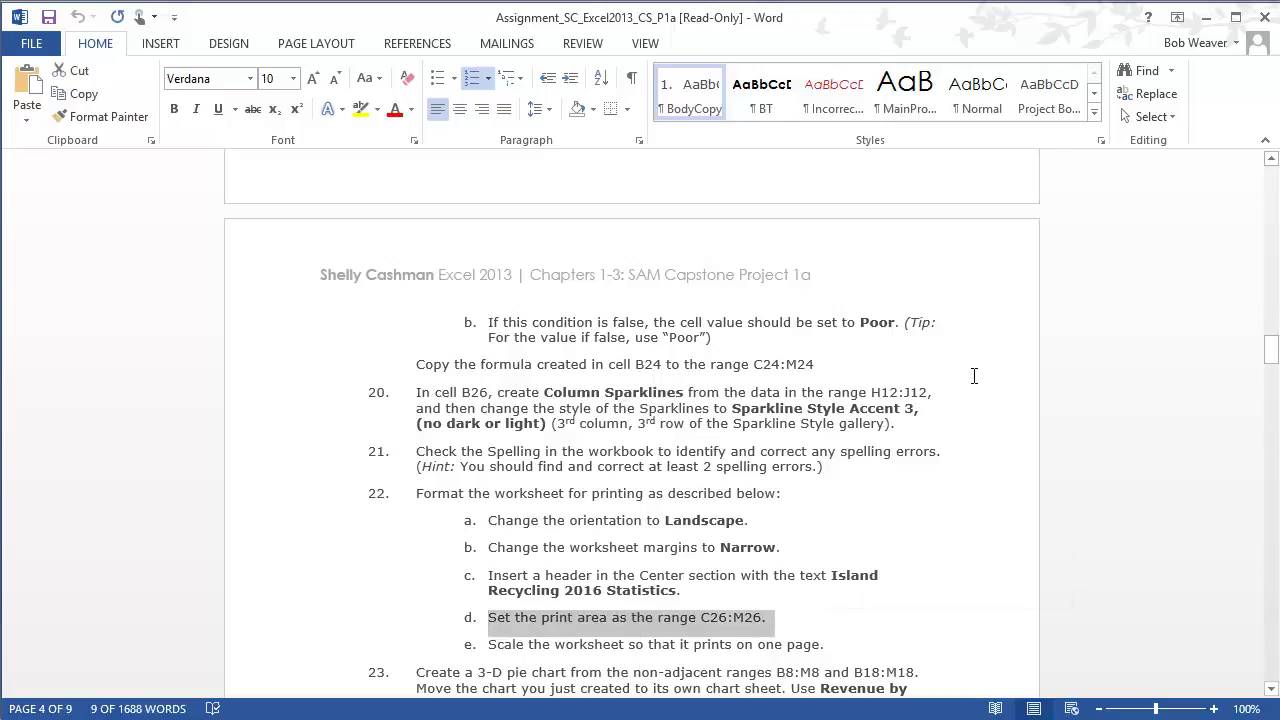
pyautogui.hotkey('alt', 'Tab')
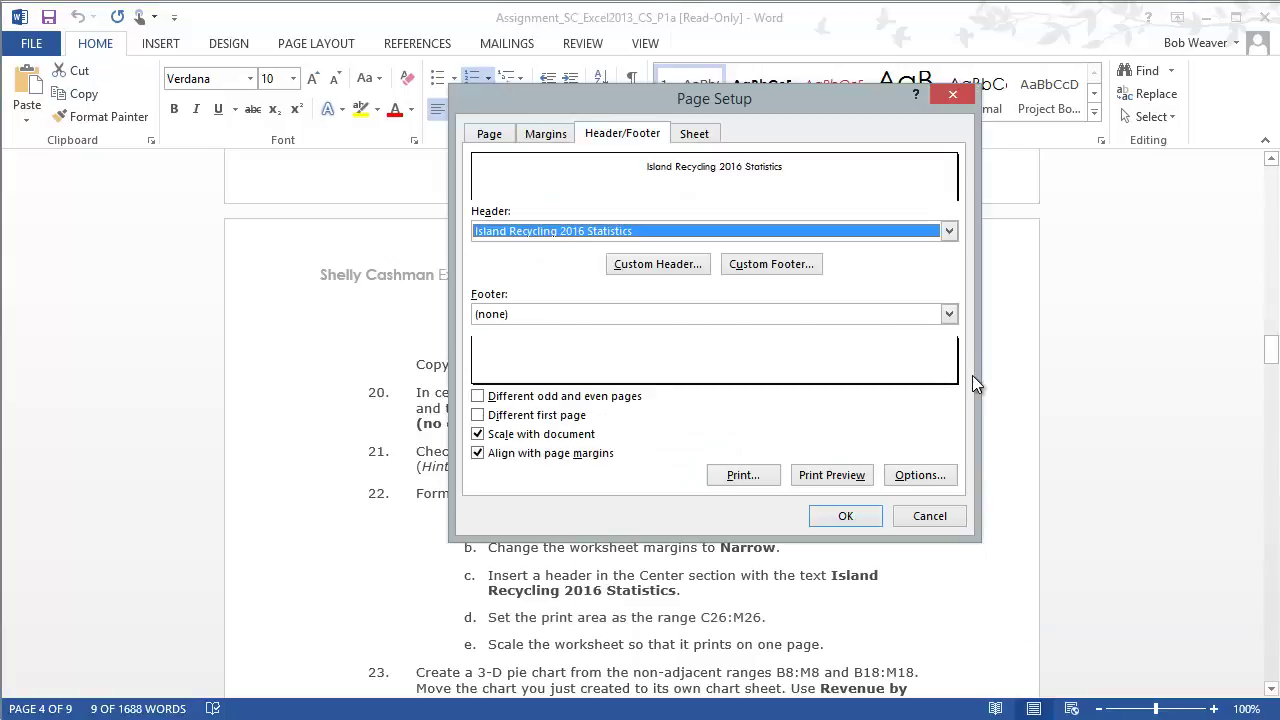
pyautogui.click(488, 136)
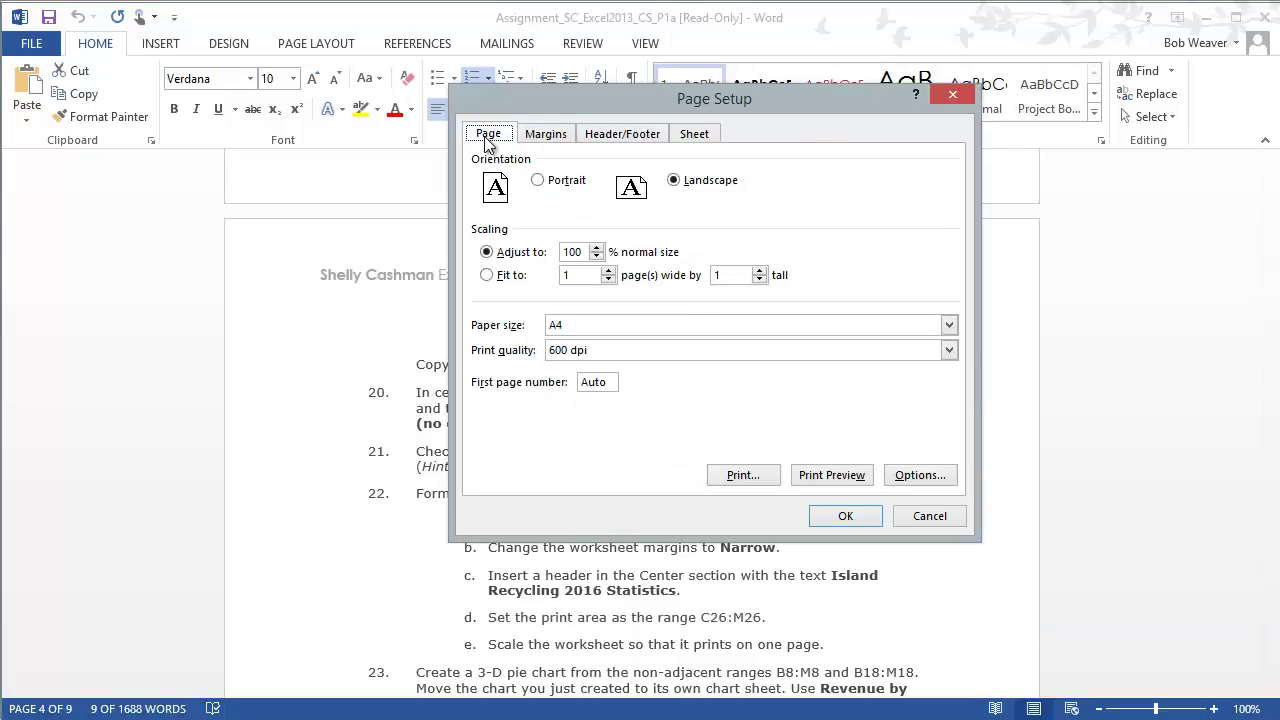
pyautogui.click(534, 138)
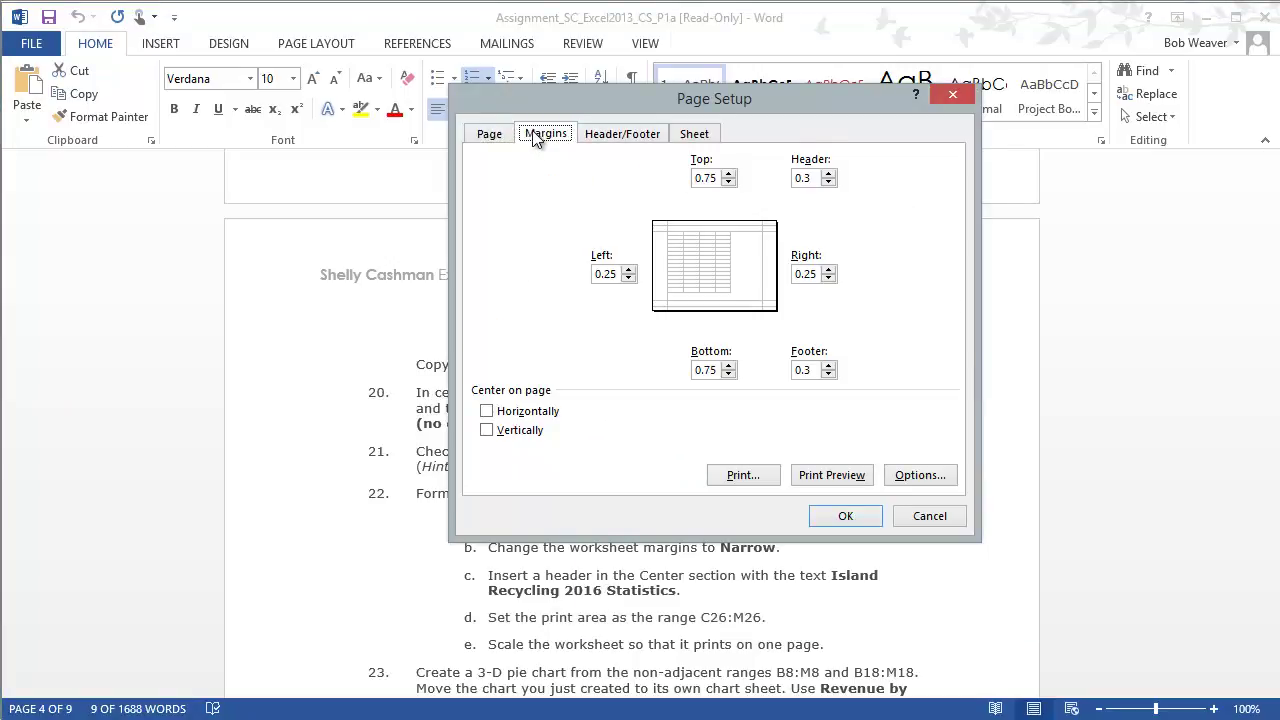
pyautogui.click(622, 137)
pyautogui.click(690, 137)
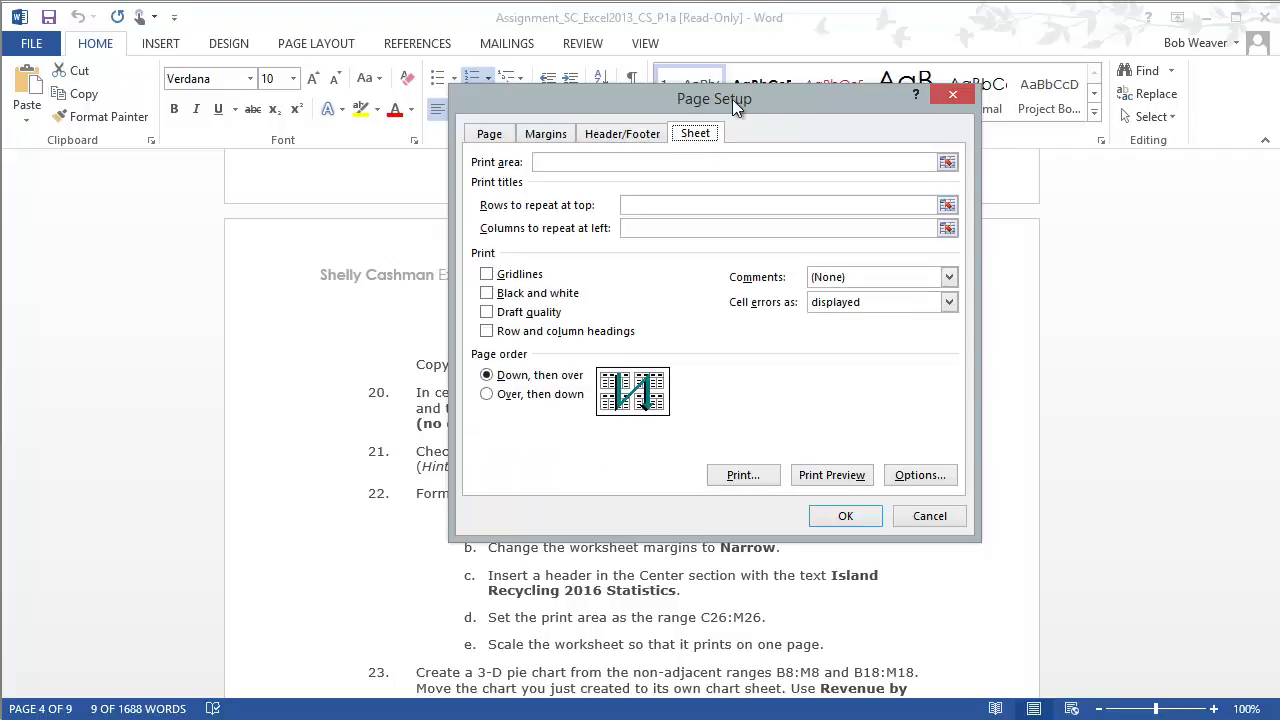
pyautogui.moveTo(732, 99); pyautogui.dragTo(711, 142)
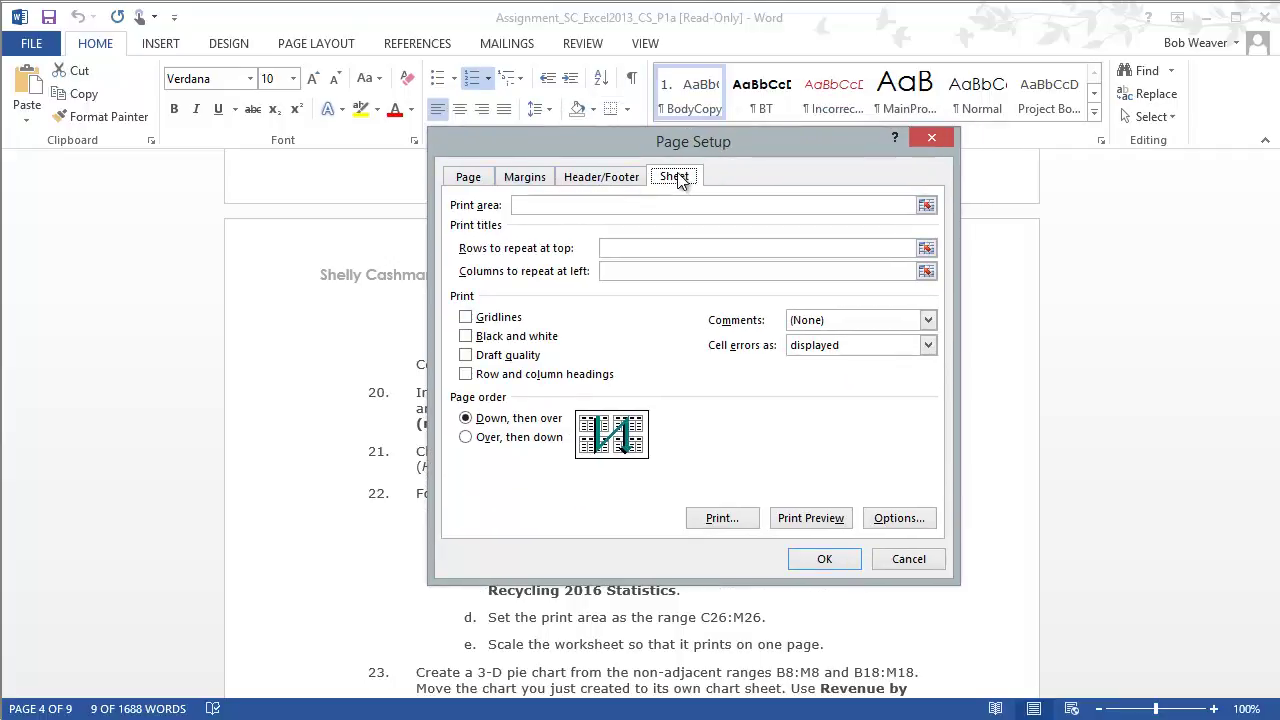
pyautogui.click(586, 206)
pyautogui.hotkey('alt', 'Tab')
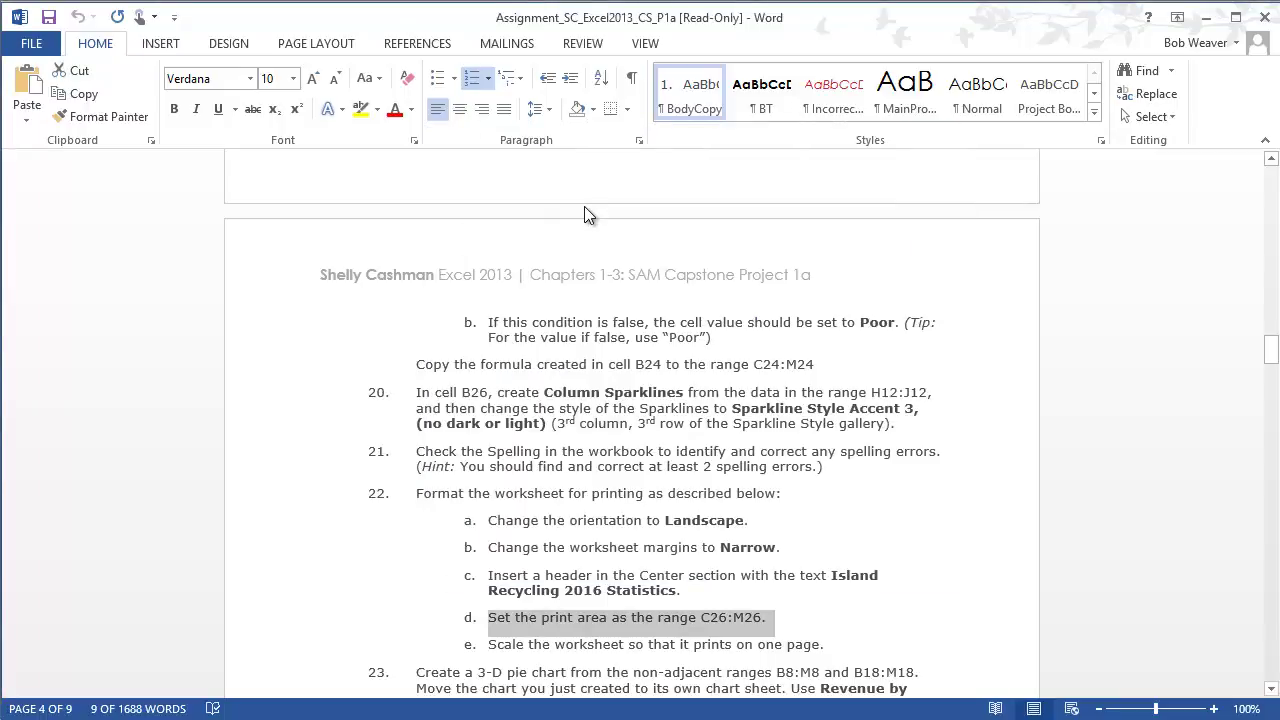
pyautogui.hotkey('alt', 'Tab')
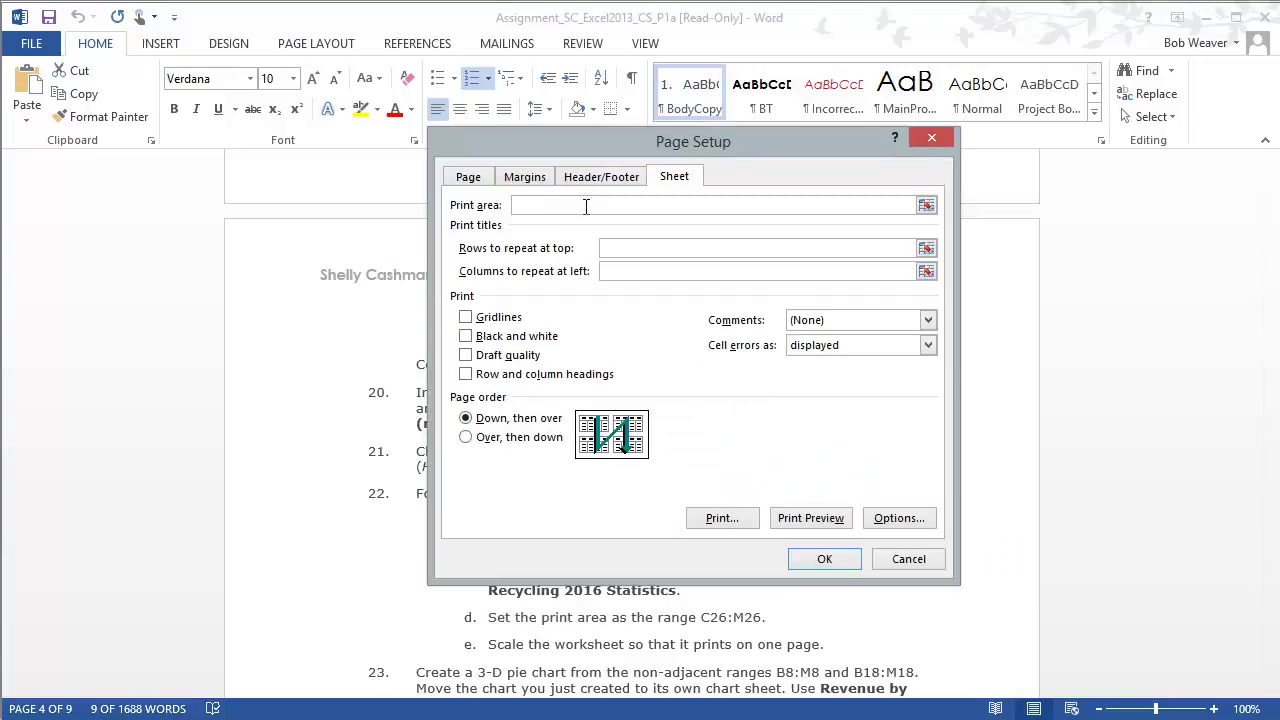
pyautogui.write('C26:M26')
pyautogui.click(630, 247)
# Step: Scale the worksheet to fit 1 page wide by 1 page tall
pyautogui.hotkey('alt', 'Tab')
pyautogui.moveTo(490, 645); pyautogui.dragTo(845, 651)
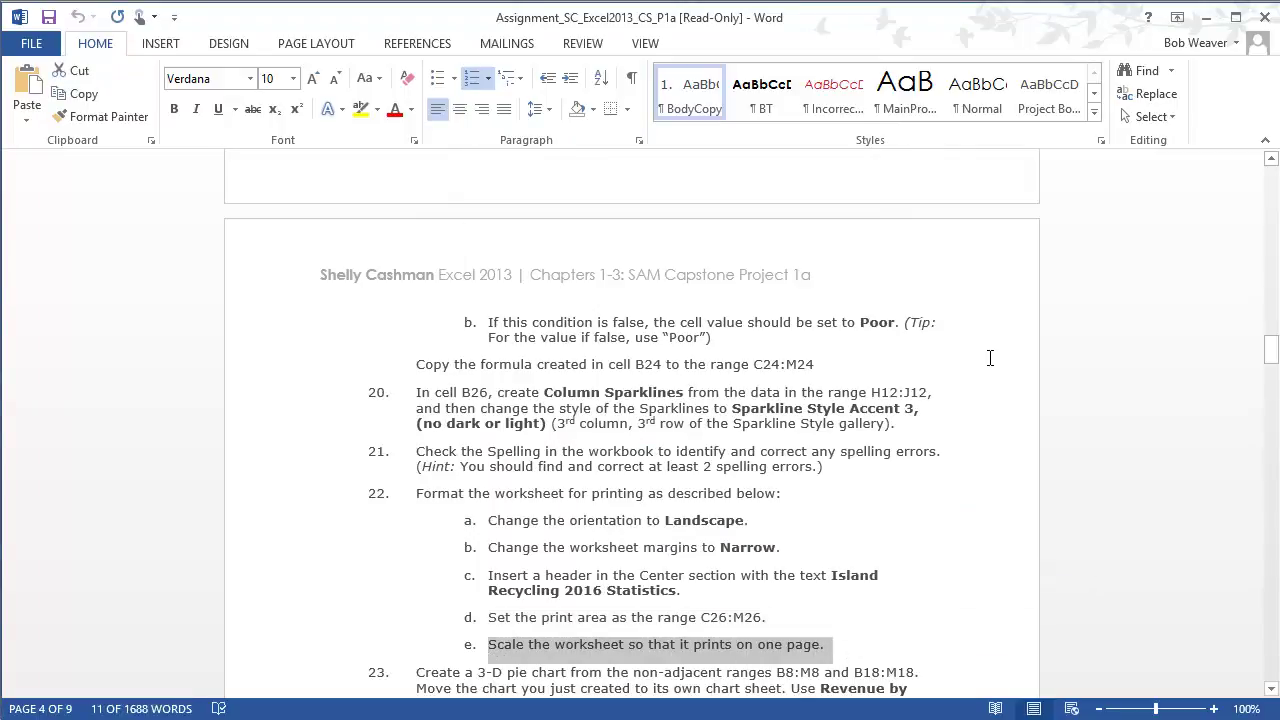
pyautogui.hotkey('alt', 'Tab')
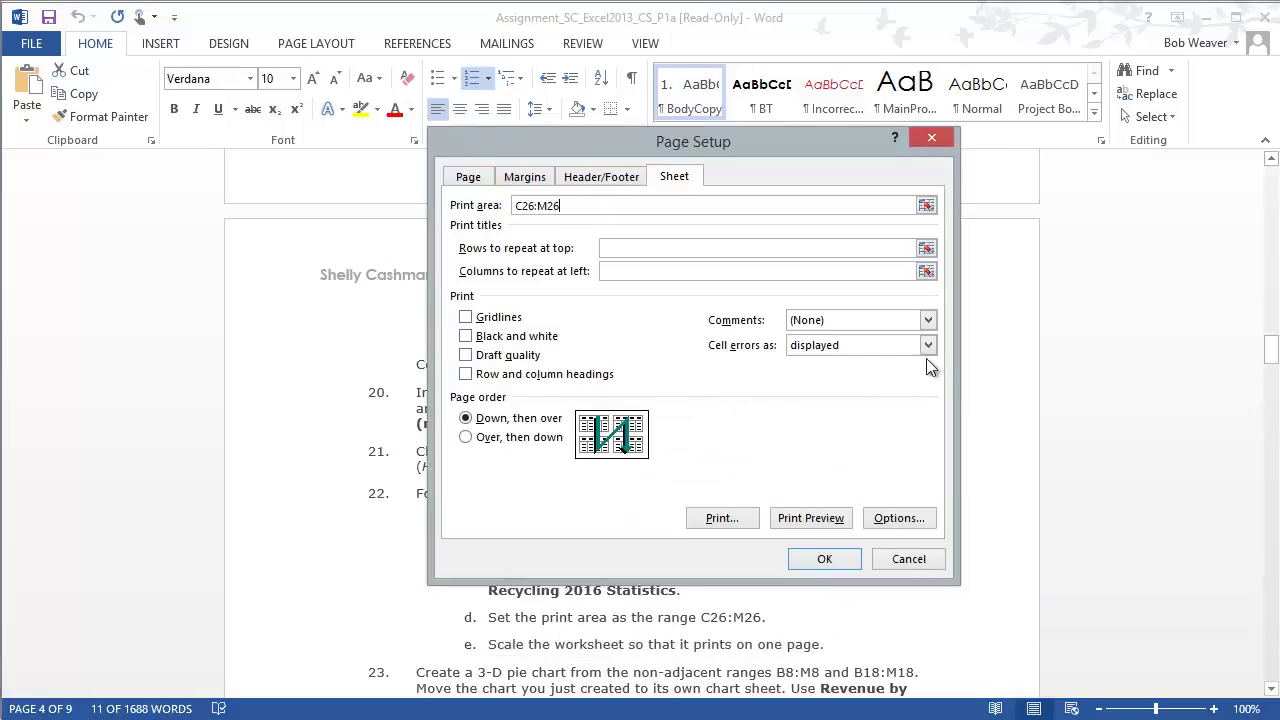
pyautogui.click(470, 180)
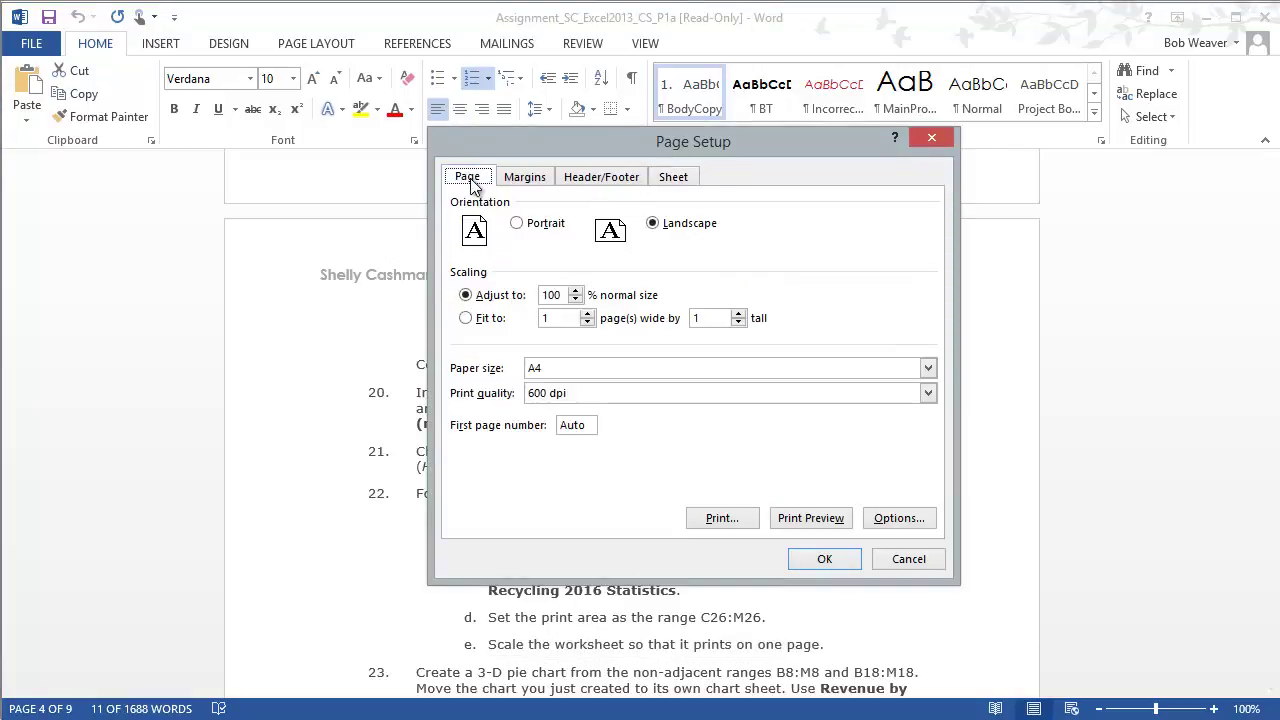
pyautogui.click(466, 318)
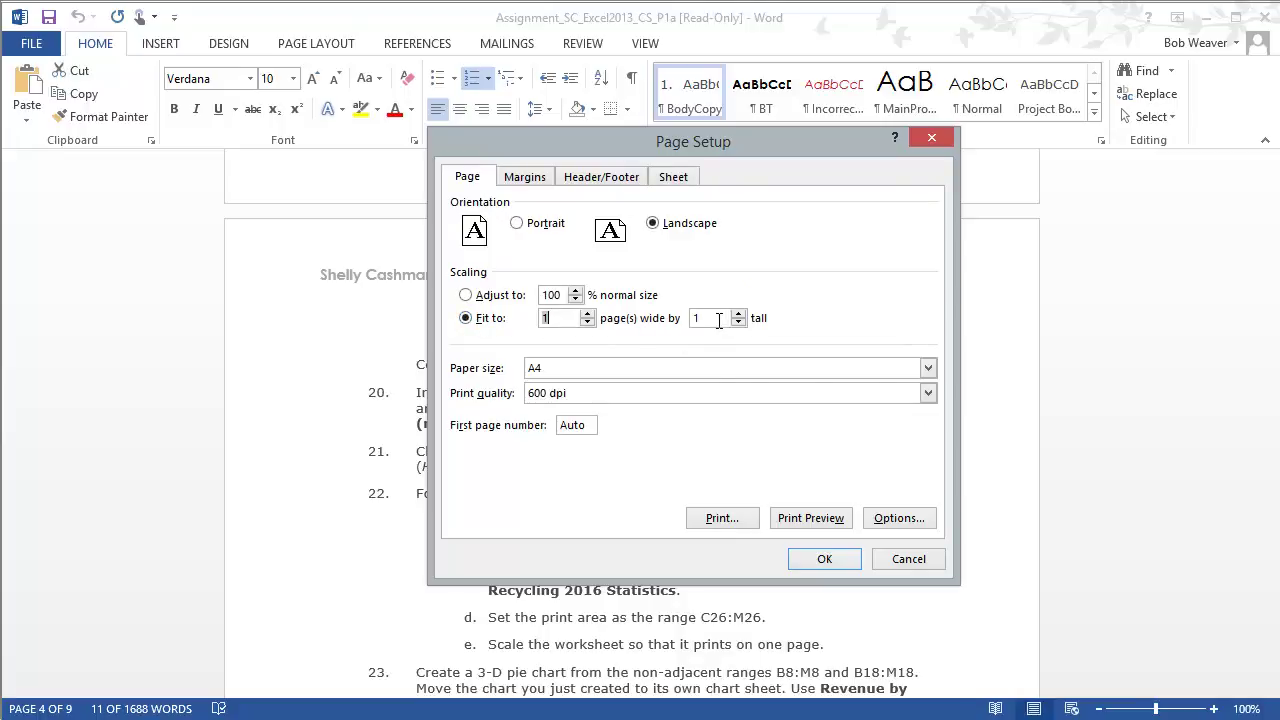
pyautogui.click(820, 567)
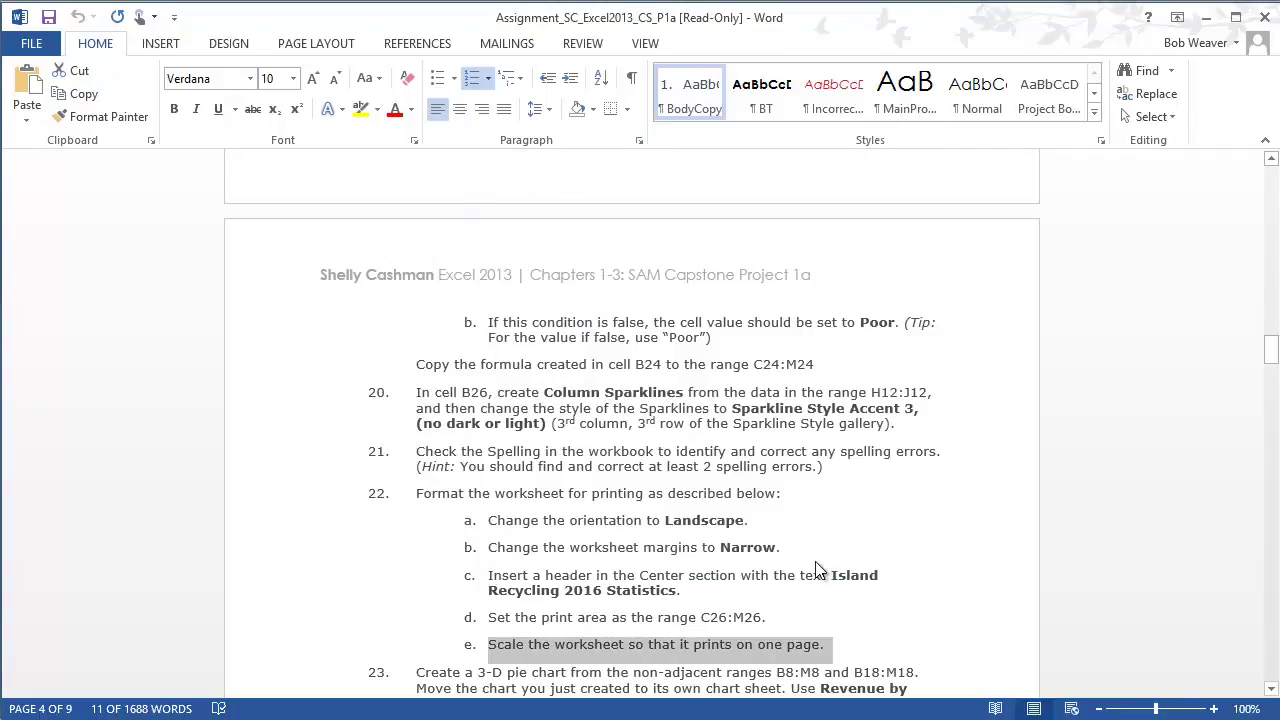
pyautogui.hotkey('alt', 'Tab')
pyautogui.hotkey('alt', 'Tab')
pyautogui.hotkey('alt', 'Tab')
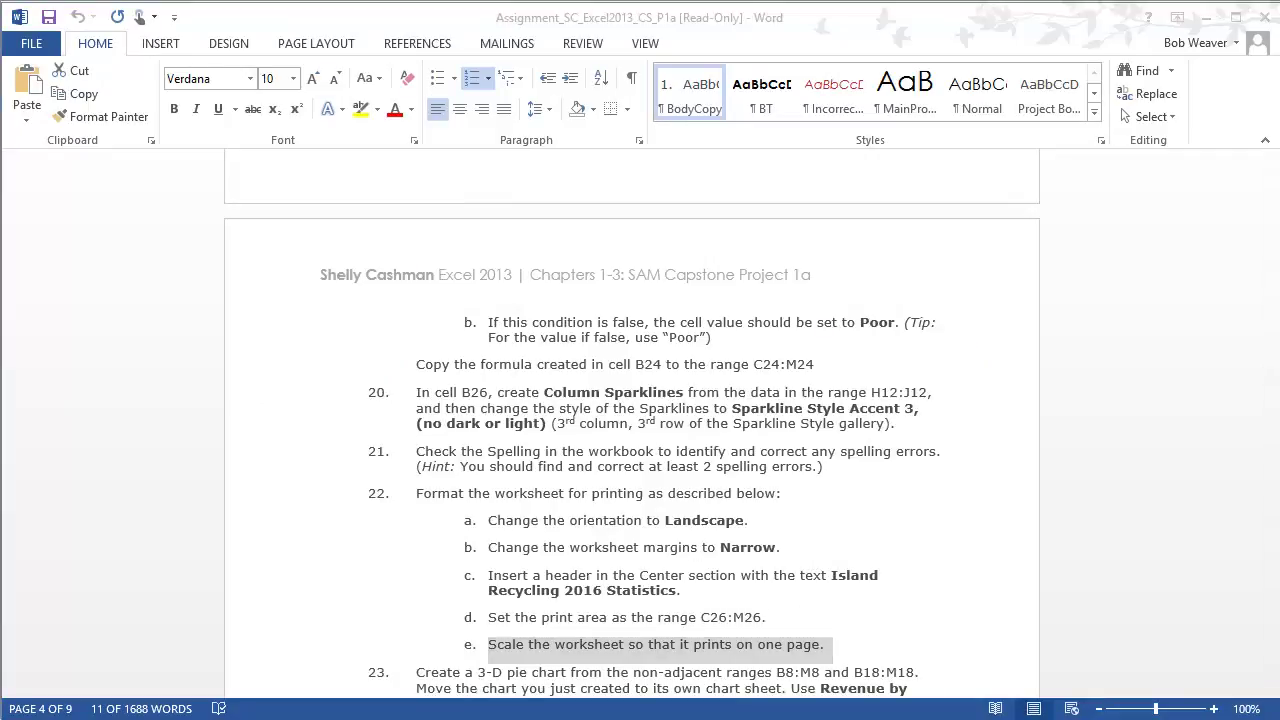
pyautogui.hotkey('alt', 'Tab')
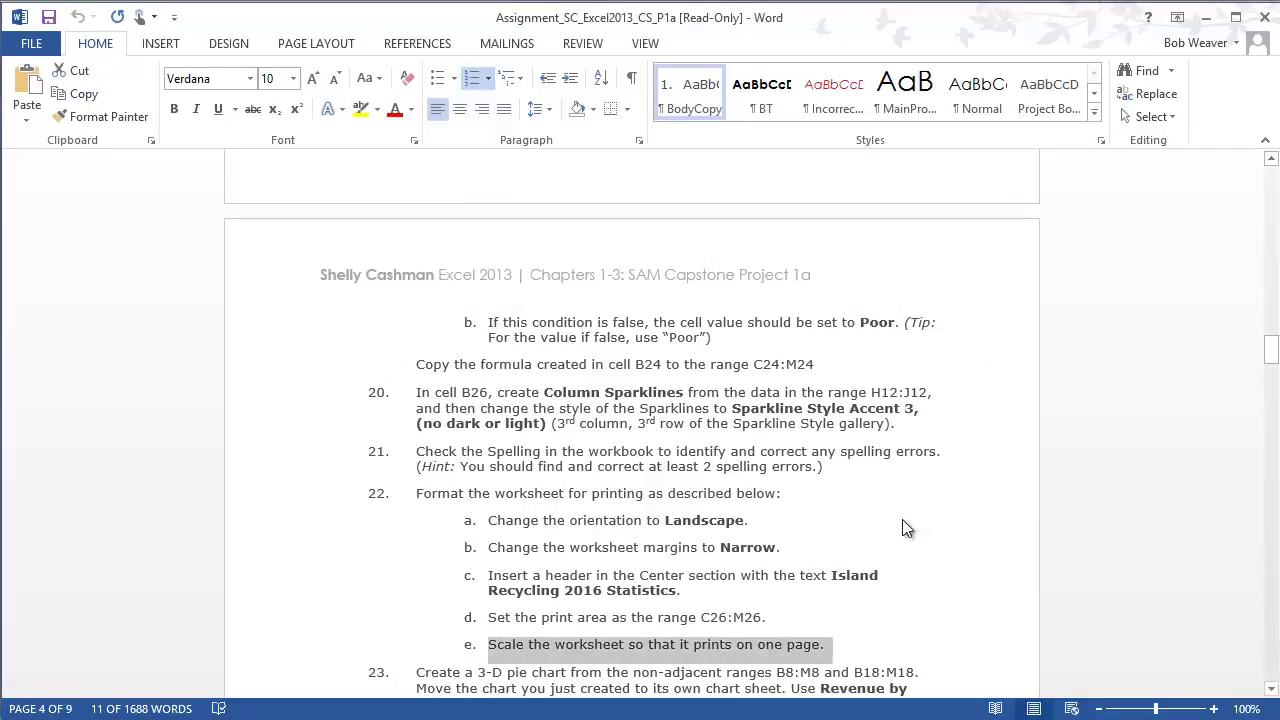
# Step: Scroll to item 23 in Word and read its 3-D pie chart paragraph
pyautogui.scroll(-5, 902, 528)
pyautogui.click(414, 385)
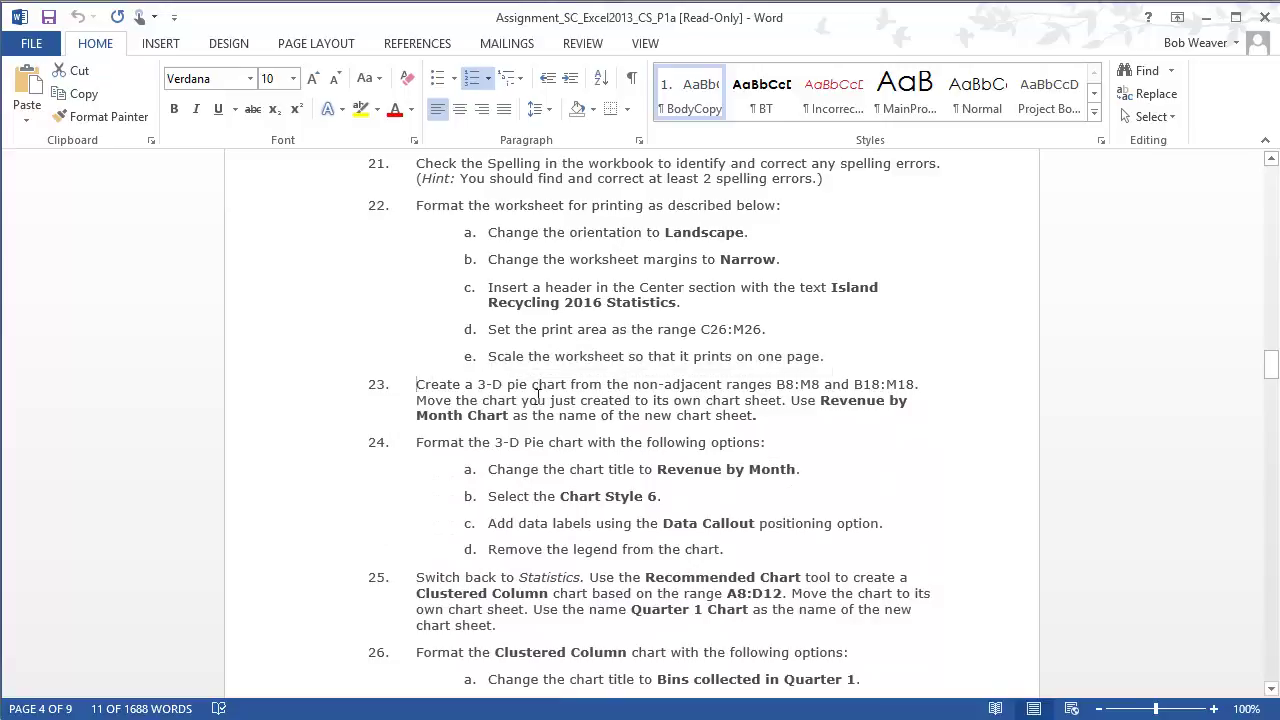
pyautogui.moveTo(536, 399); pyautogui.dragTo(800, 413)
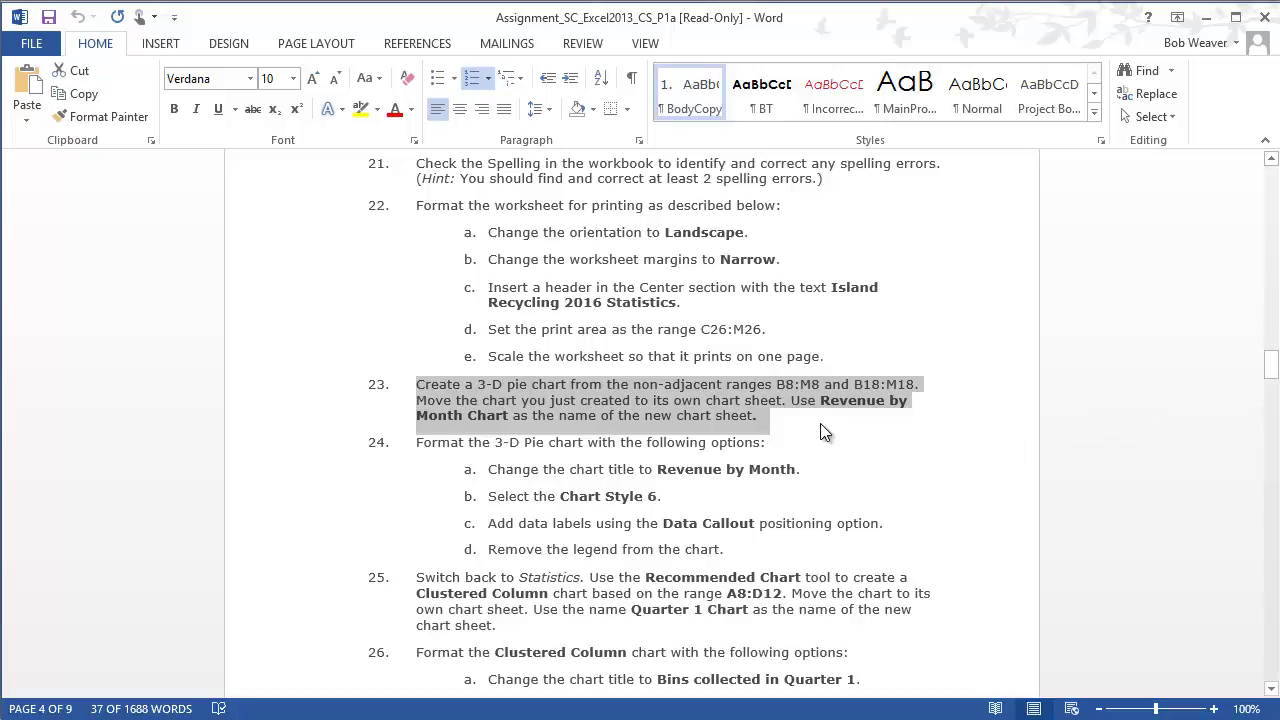
pyautogui.moveTo(776, 384); pyautogui.dragTo(910, 400)
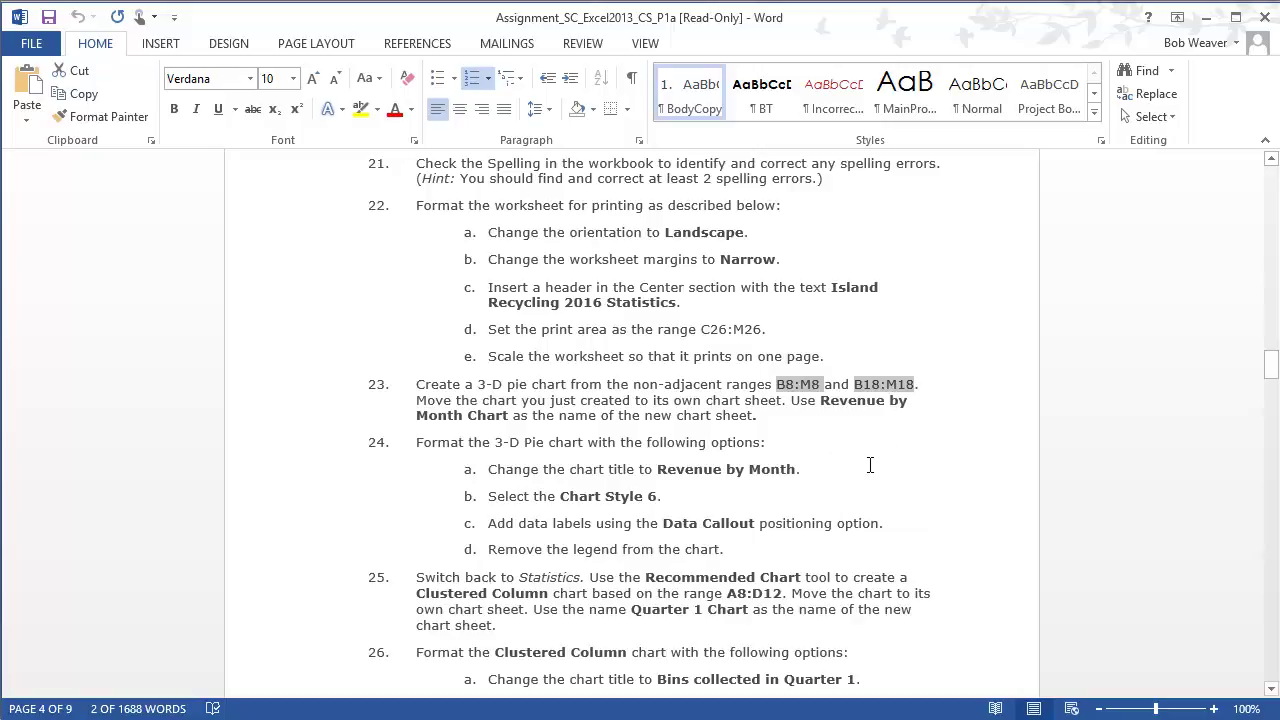
pyautogui.click(816, 474)
# Step: Highlight ranges B8:M8 and B18:M18 plus key wording in items 23–26, then return to Excel
pyautogui.moveTo(777, 384); pyautogui.dragTo(821, 387)
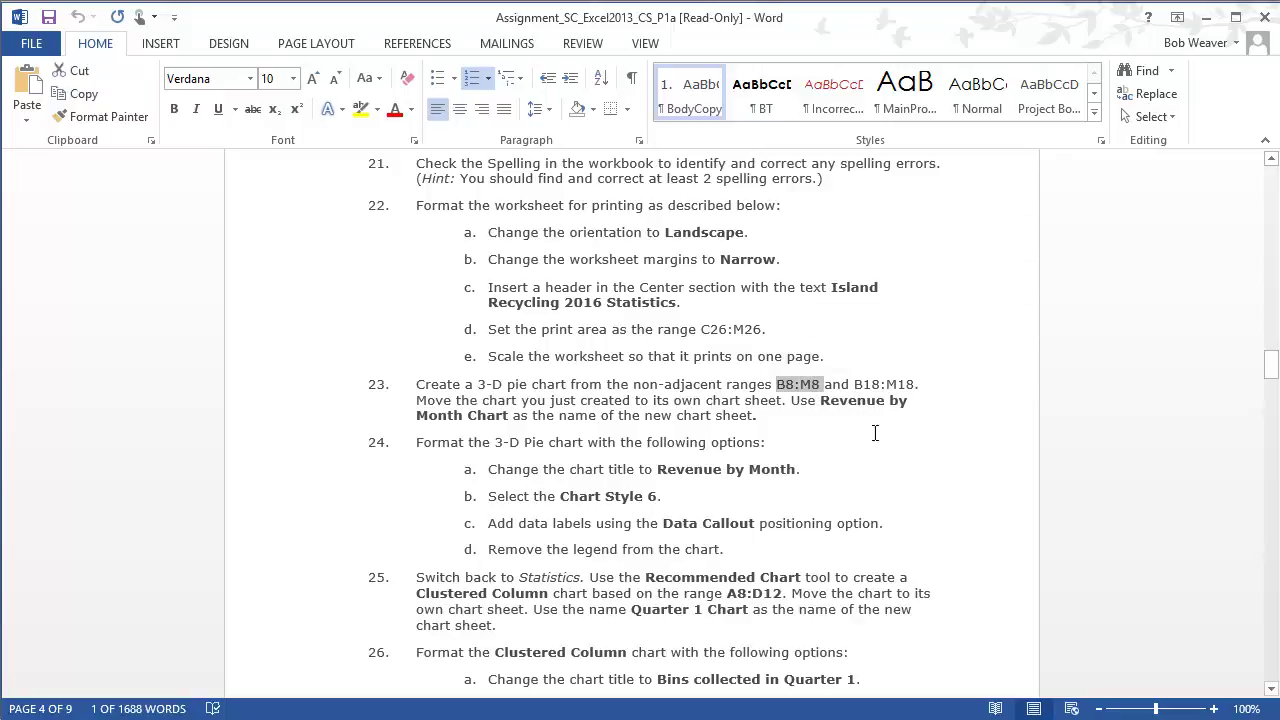
pyautogui.keyDown('ctrl'); pyautogui.moveTo(855, 384); pyautogui.dragTo(916, 386); pyautogui.keyUp('ctrl')
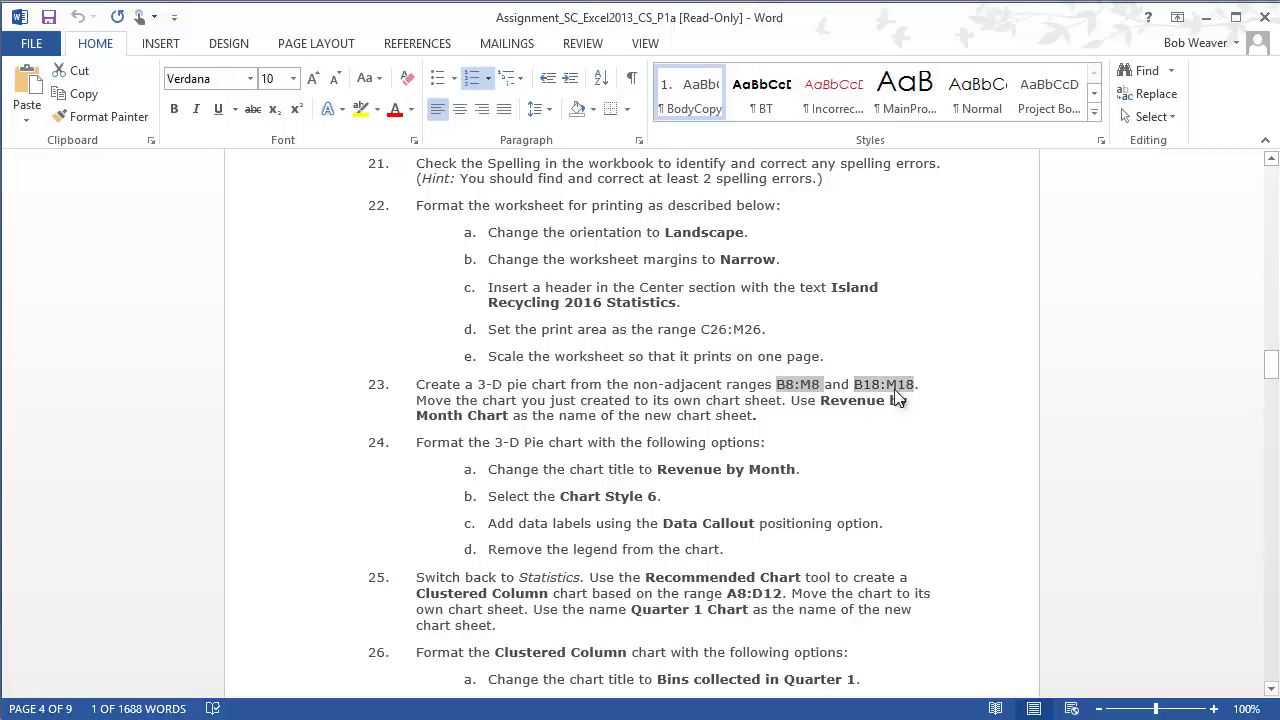
pyautogui.keyDown('ctrl'); pyautogui.moveTo(559, 415); pyautogui.dragTo(676, 416); pyautogui.keyUp('ctrl')
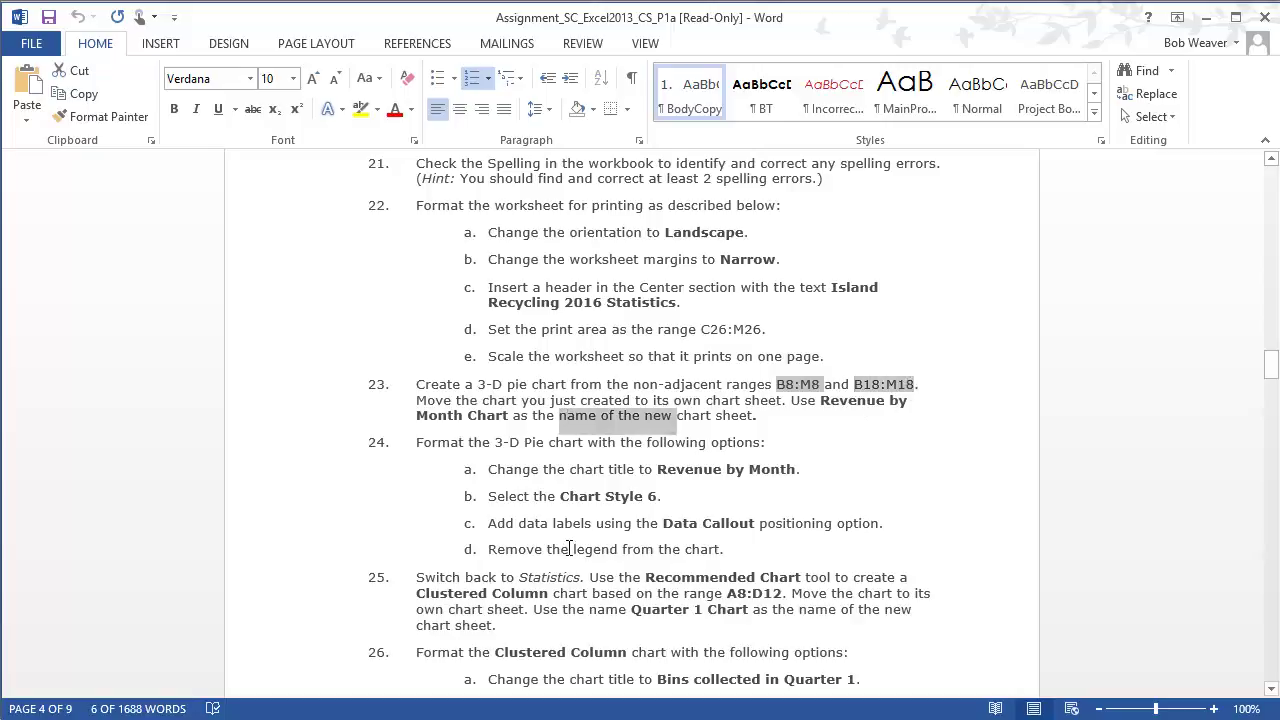
pyautogui.keyDown('ctrl'); pyautogui.moveTo(518, 577); pyautogui.dragTo(645, 578); pyautogui.keyUp('ctrl')
pyautogui.keyDown('ctrl'); pyautogui.moveTo(796, 593); pyautogui.dragTo(895, 594); pyautogui.keyUp('ctrl')
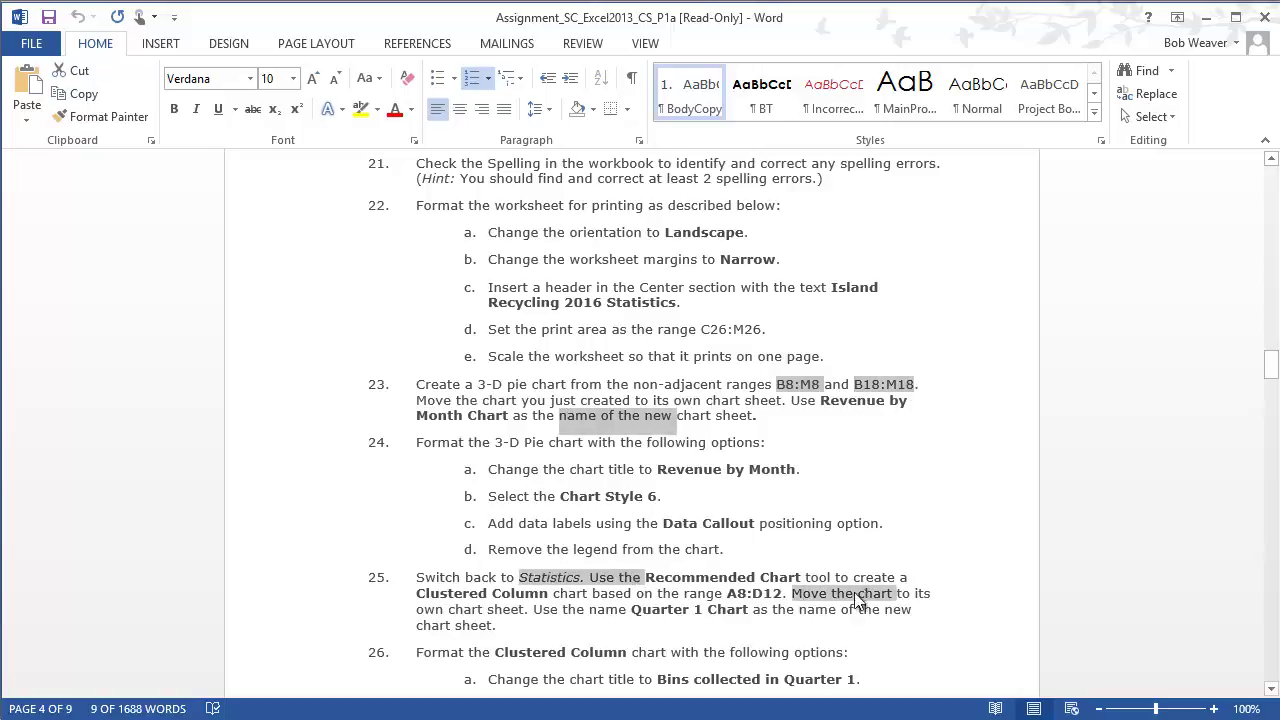
pyautogui.keyDown('ctrl'); pyautogui.moveTo(656, 653); pyautogui.dragTo(737, 662); pyautogui.keyUp('ctrl')
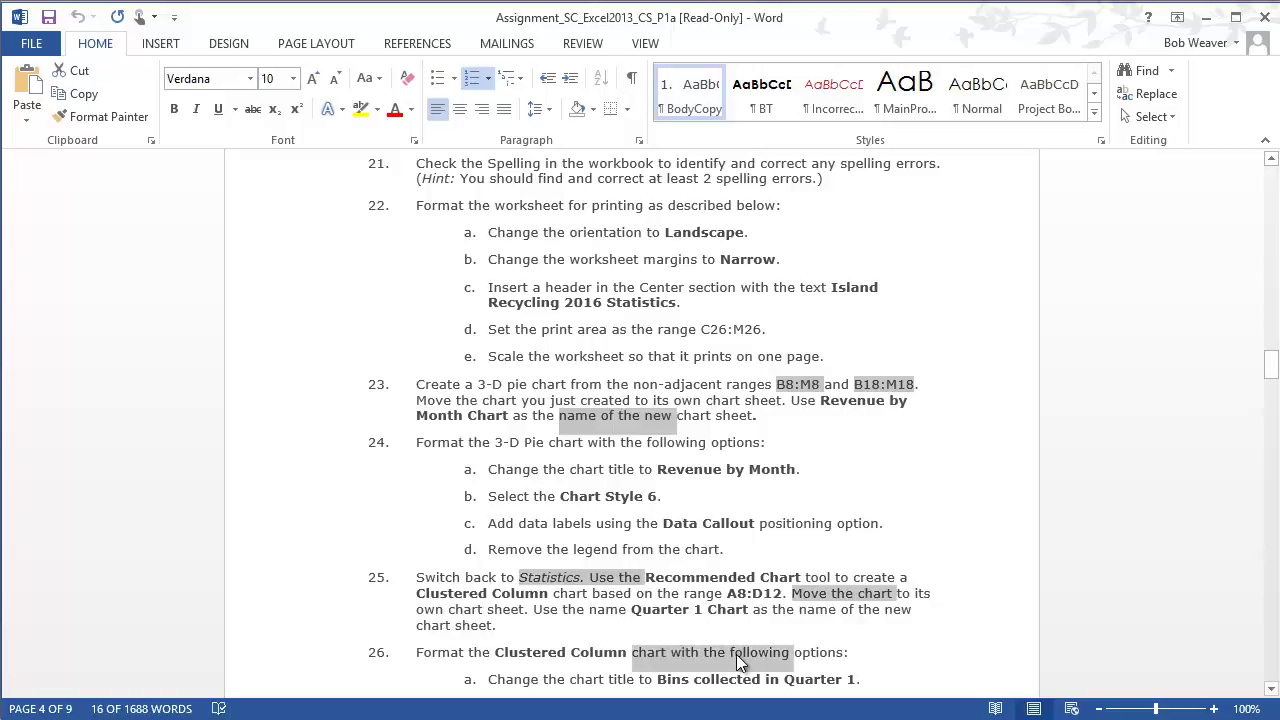
pyautogui.keyDown('ctrl'); pyautogui.moveTo(562, 290); pyautogui.dragTo(636, 290); pyautogui.keyUp('ctrl')
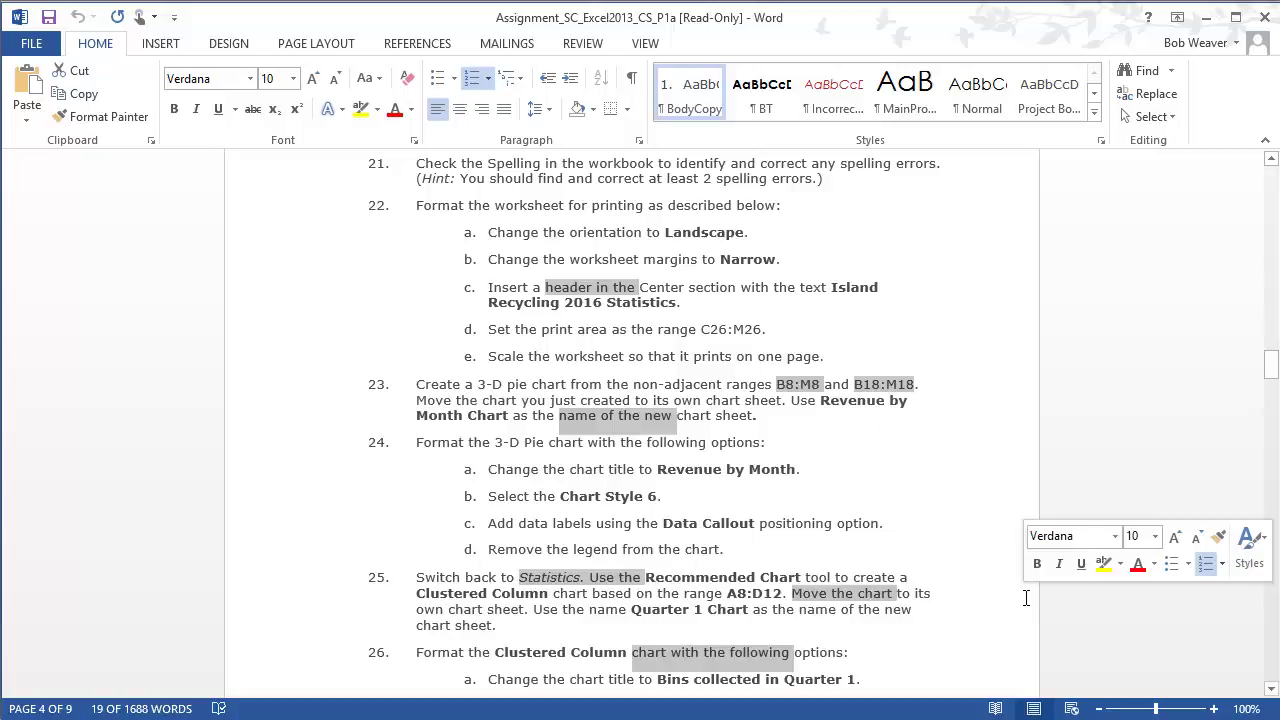
pyautogui.click(957, 524)
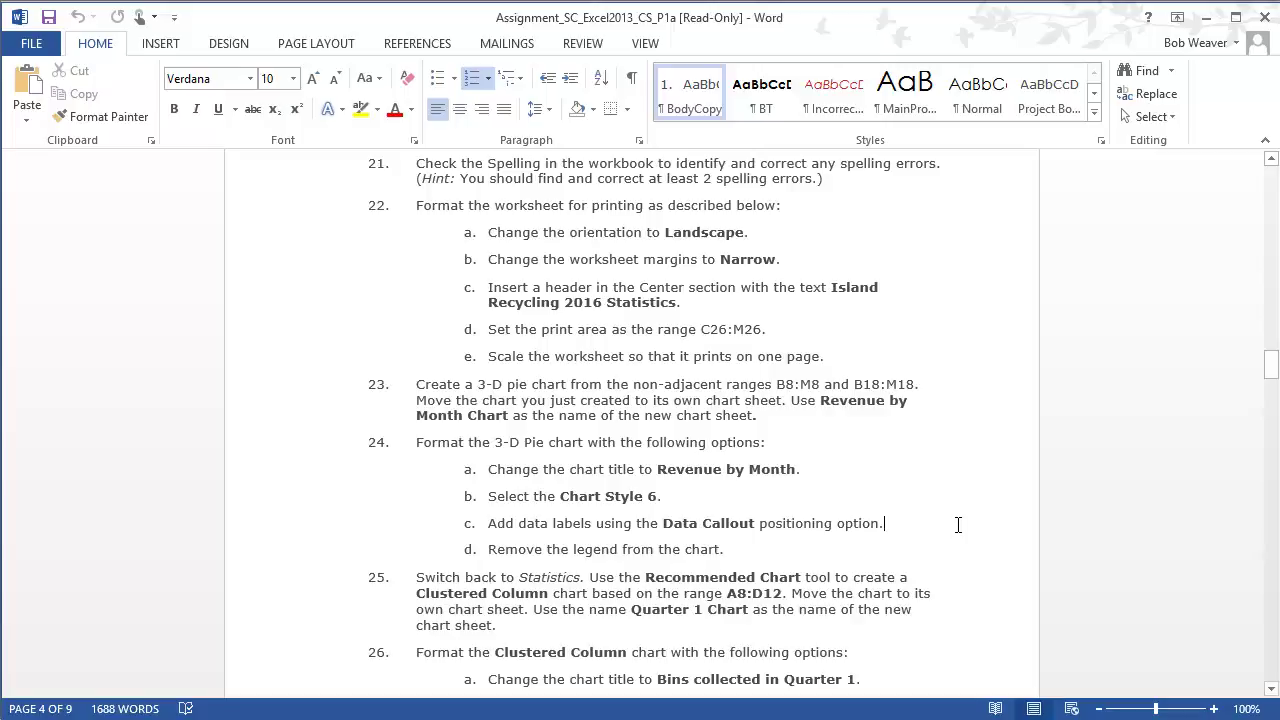
pyautogui.hotkey('alt', 'Tab')
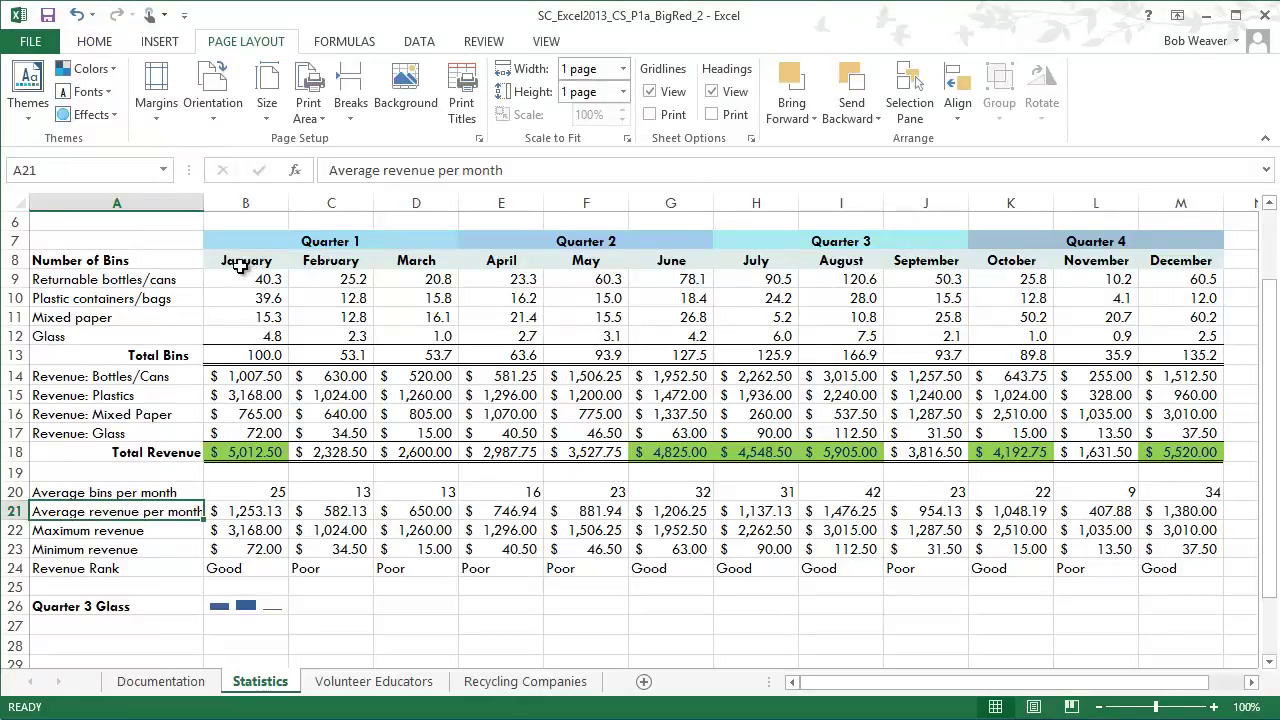
# Step: Select months B8:M8 with Total Revenue B18:M18 and insert a 3-D pie chart
pyautogui.moveTo(240, 265); pyautogui.dragTo(1158, 263)
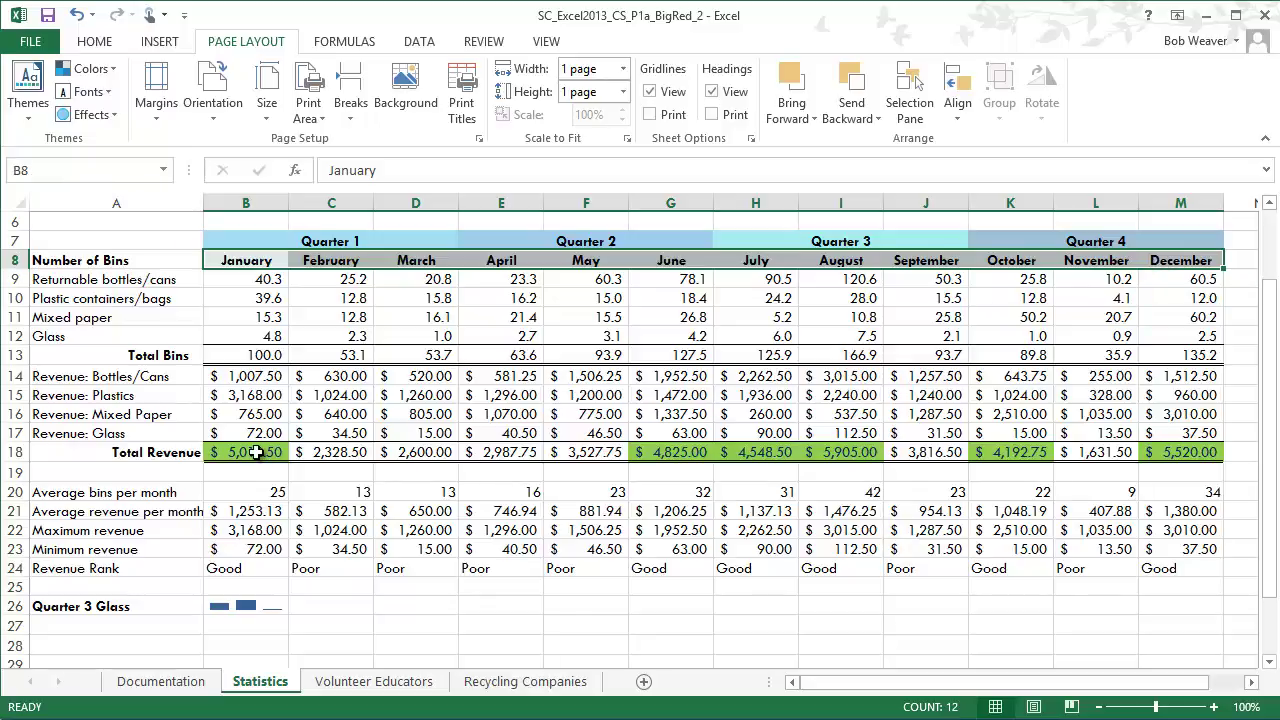
pyautogui.moveTo(257, 452); pyautogui.dragTo(1170, 452)
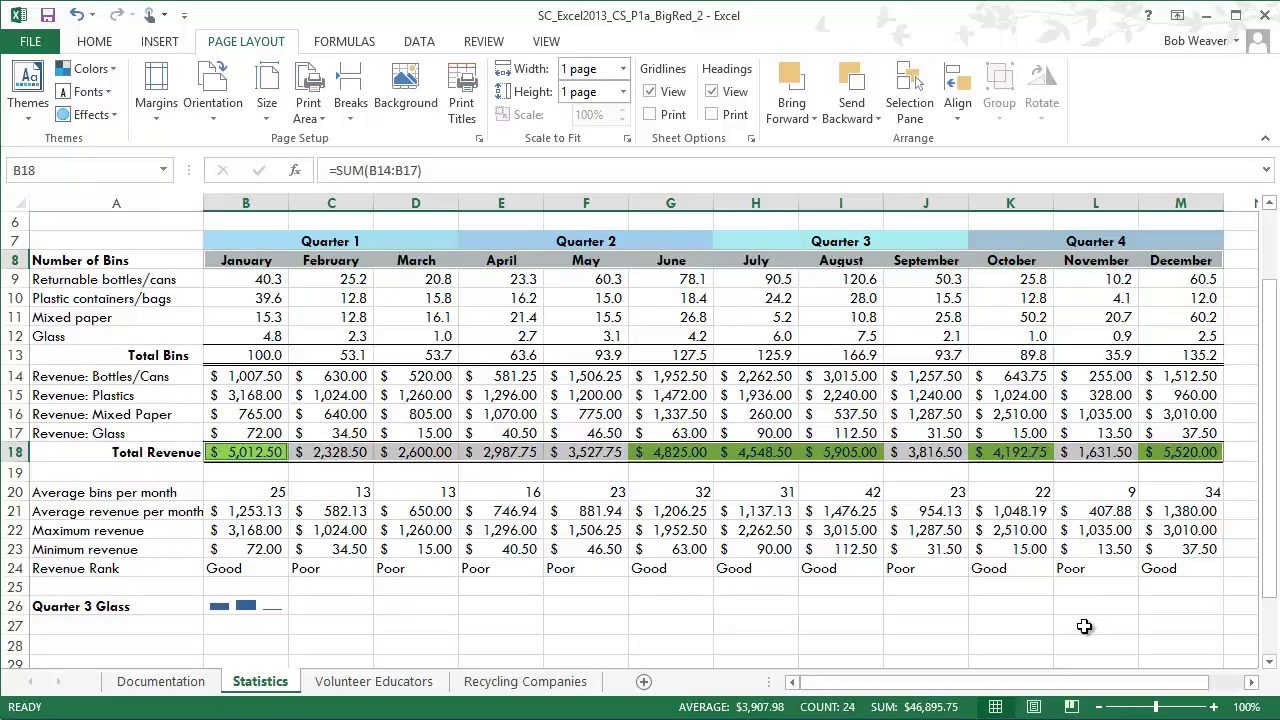
pyautogui.click(155, 45)
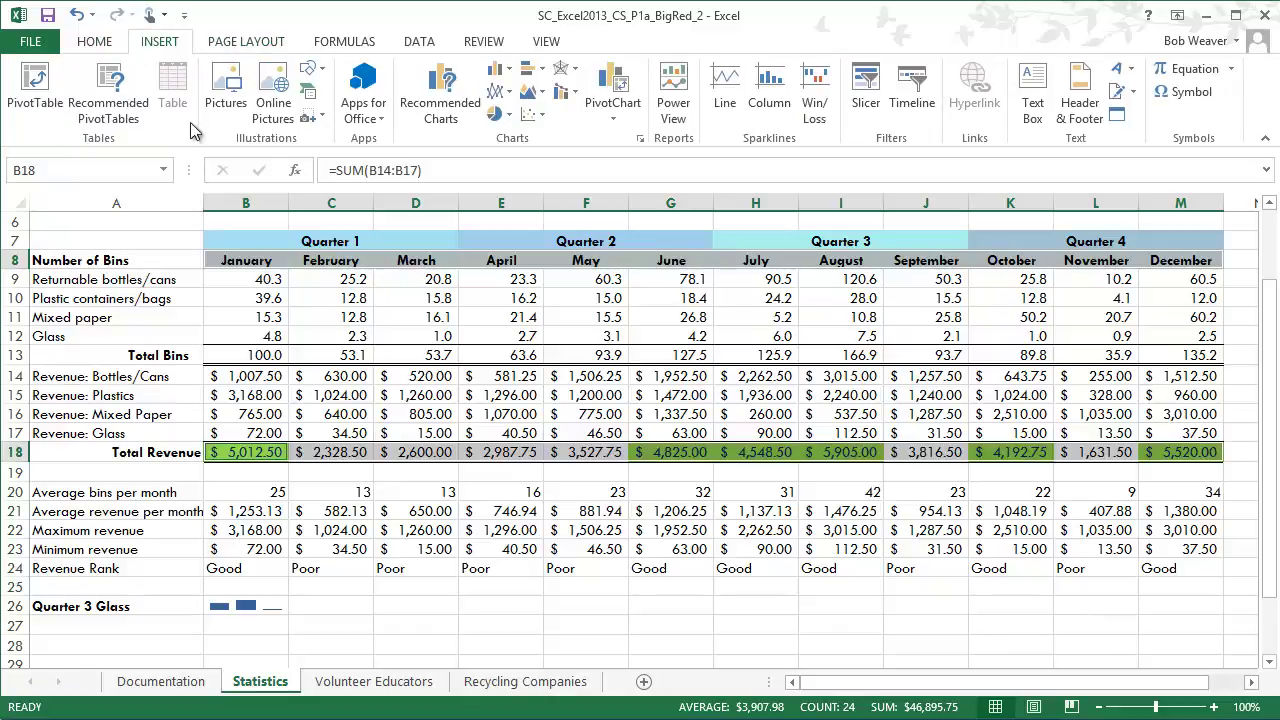
pyautogui.click(510, 118)
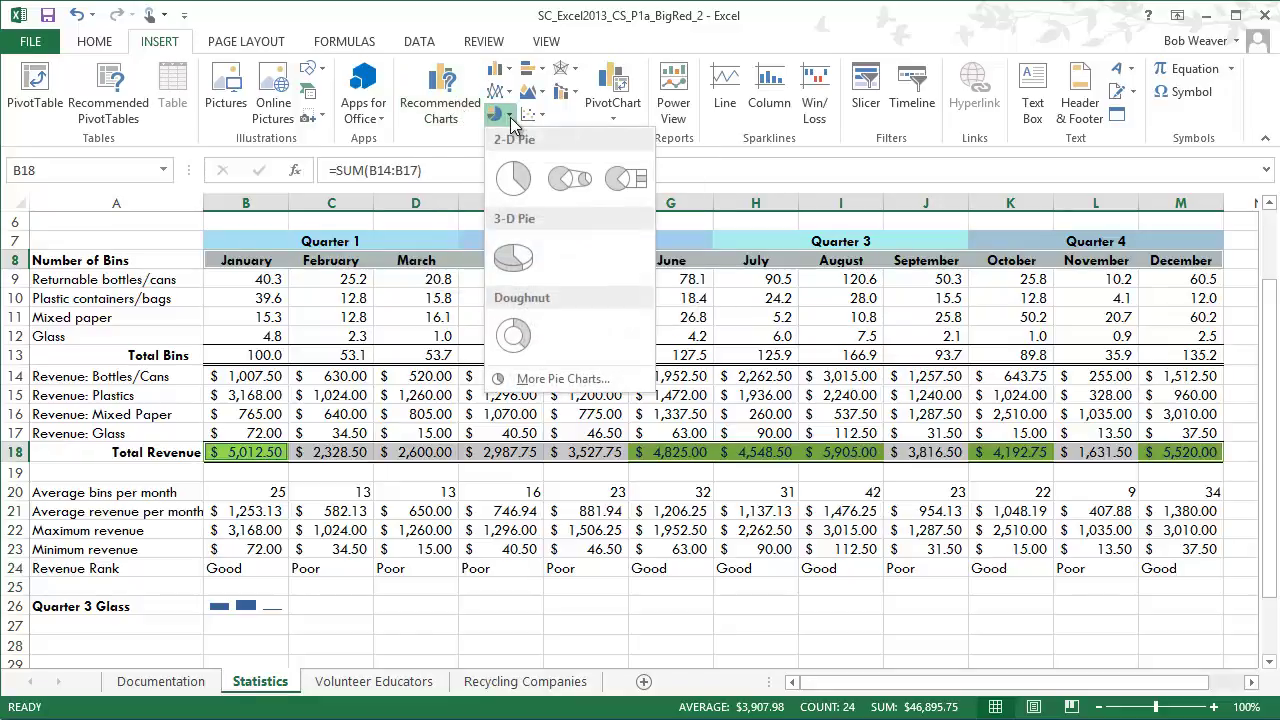
pyautogui.click(532, 266)
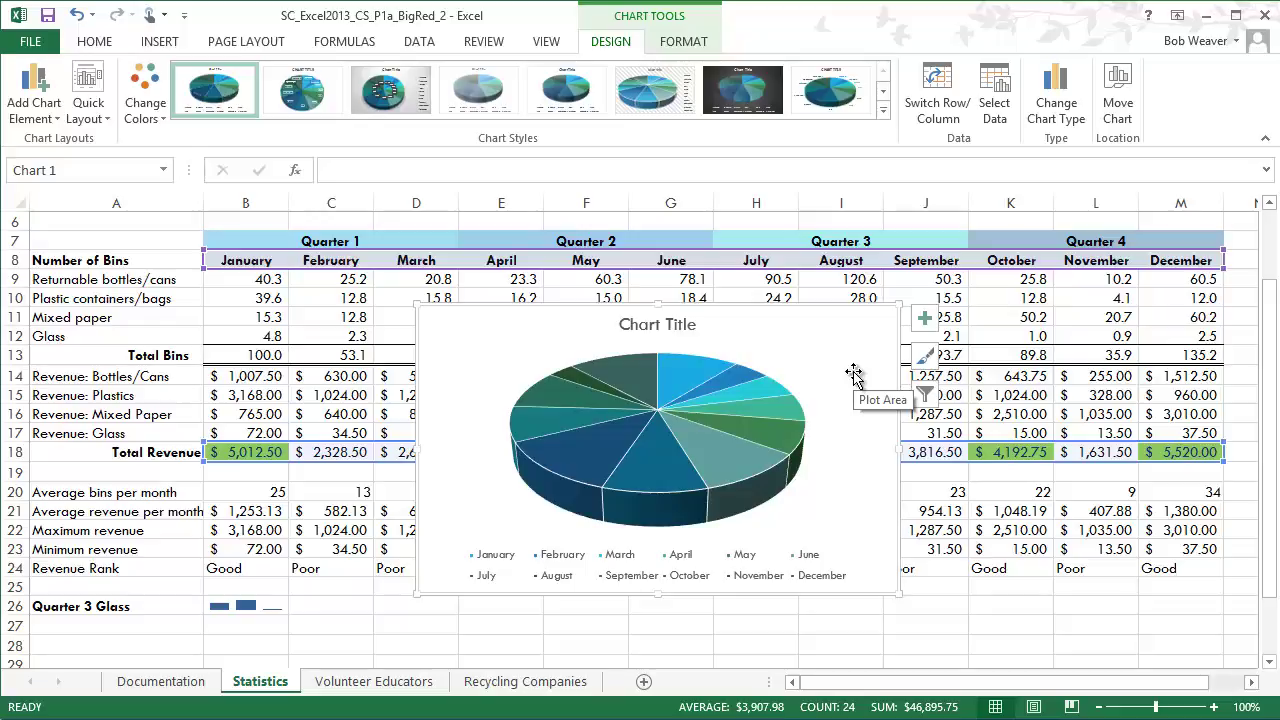
pyautogui.hotkey('alt', 'Tab')
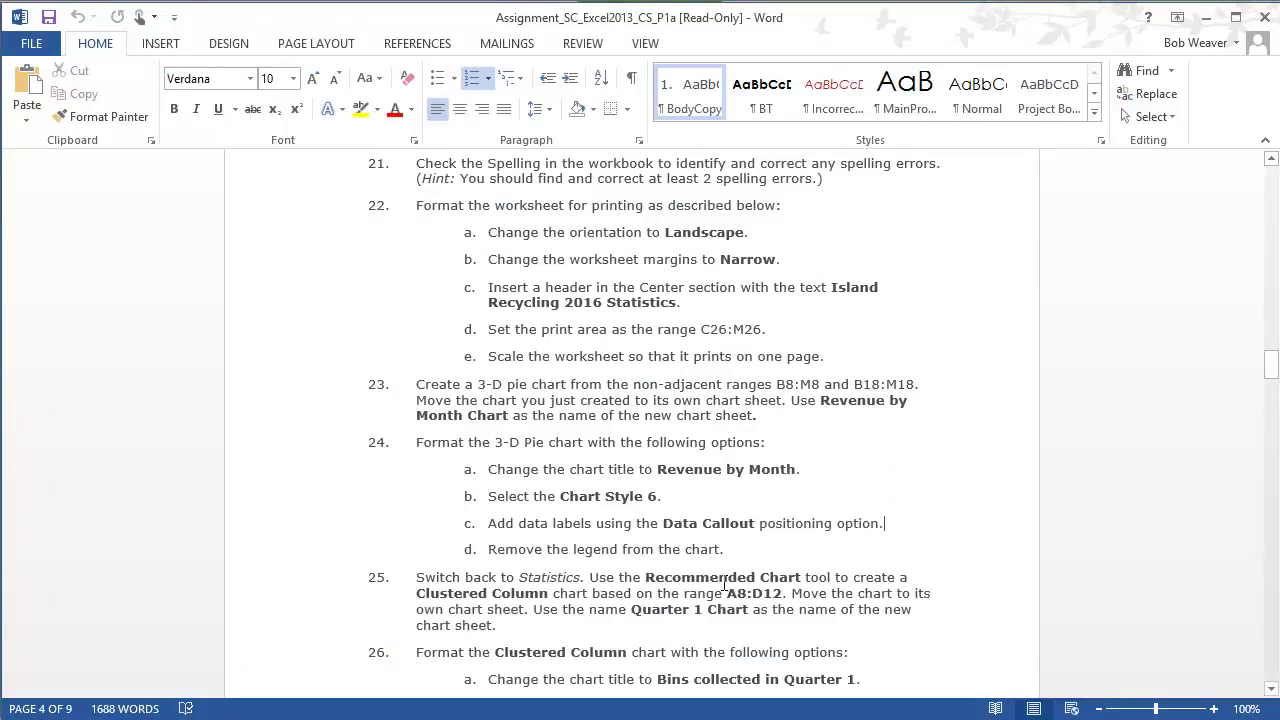
pyautogui.scroll(-2, 725, 585)
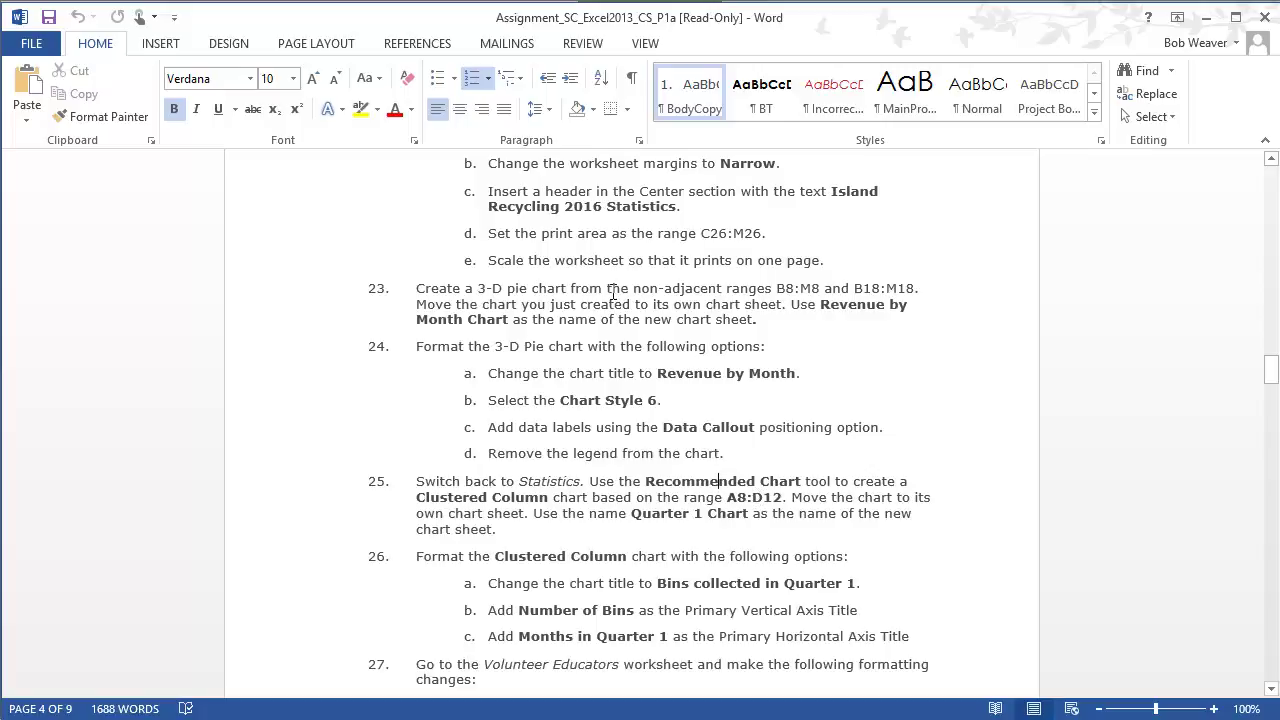
pyautogui.moveTo(782, 310); pyautogui.dragTo(802, 312)
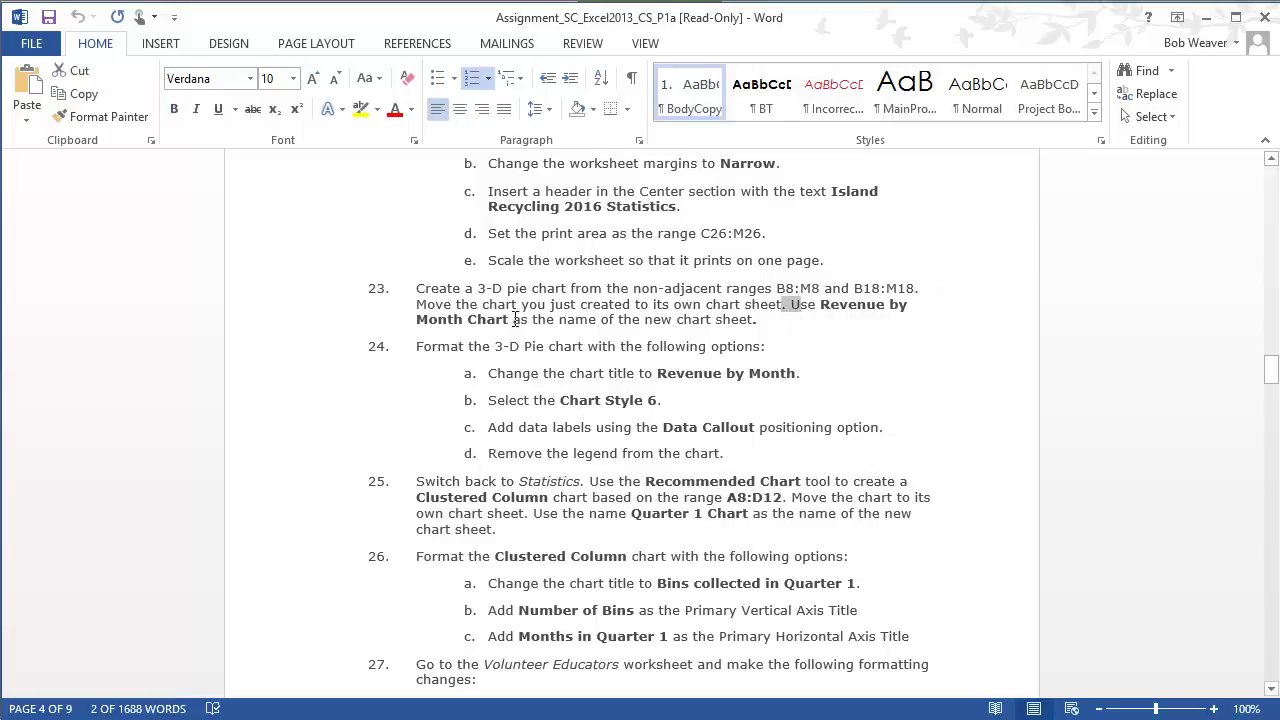
pyautogui.moveTo(418, 305); pyautogui.dragTo(791, 326)
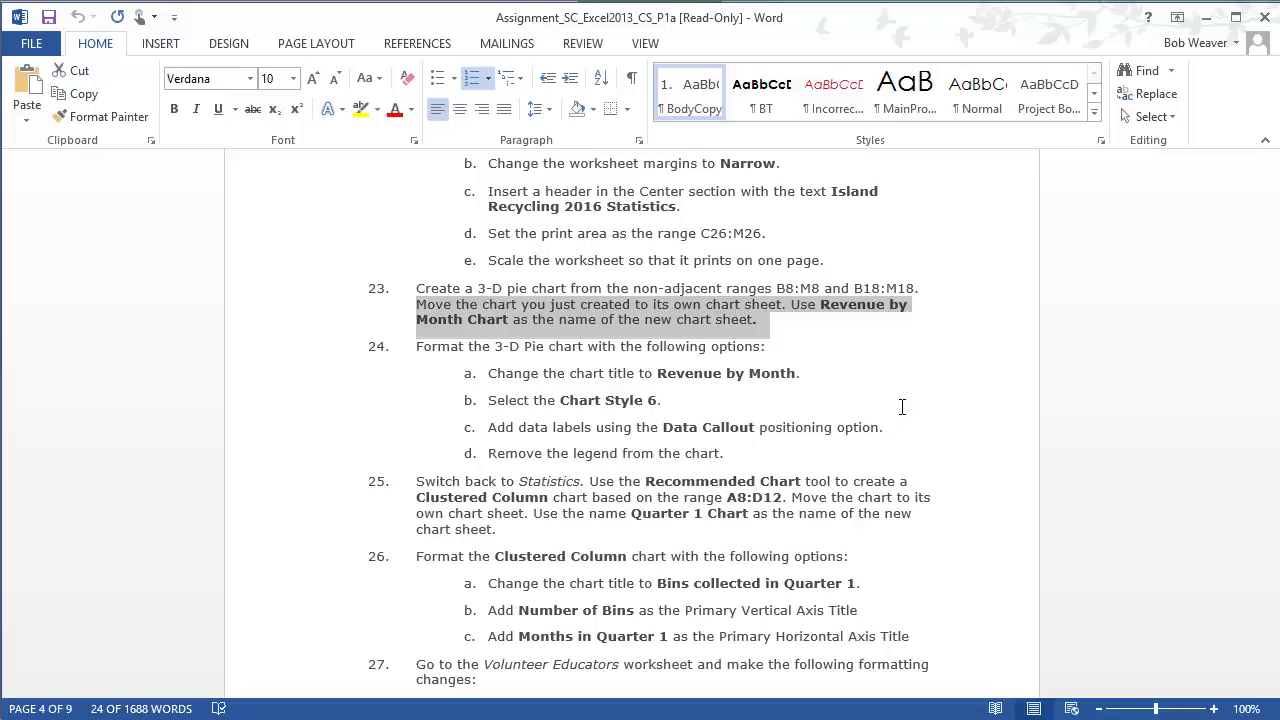
pyautogui.hotkey('alt', 'Tab')
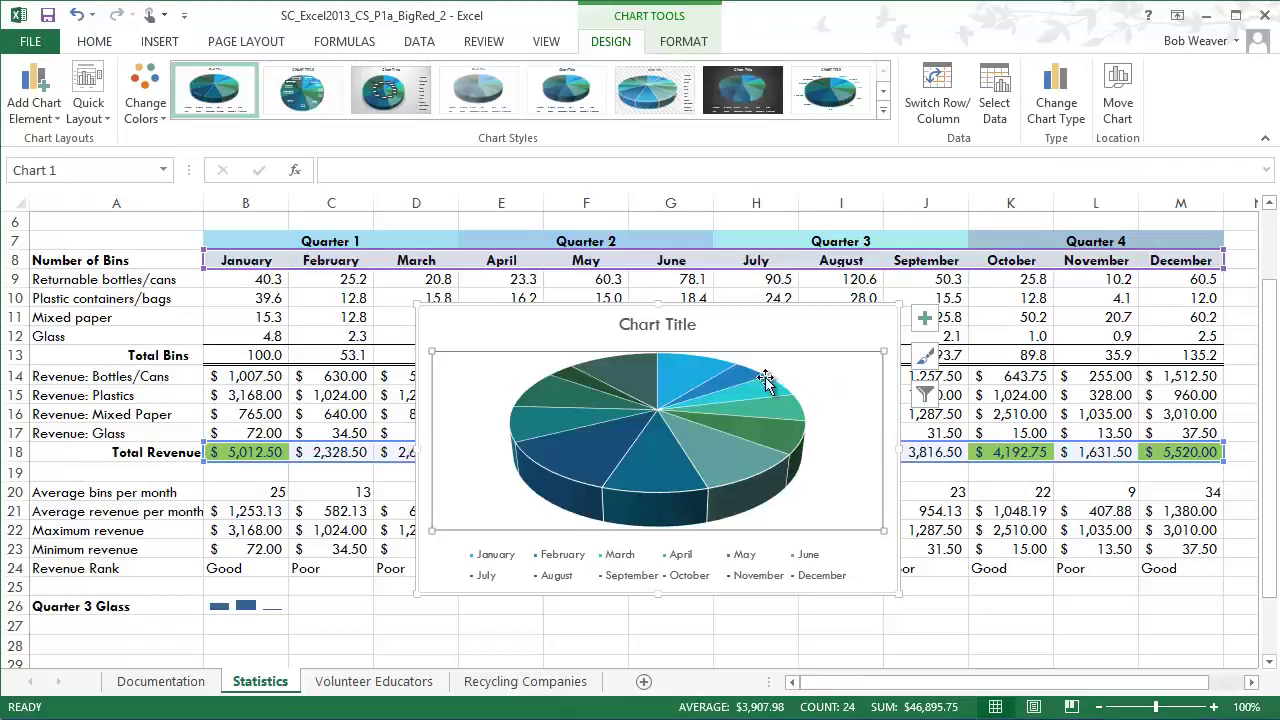
# Step: Move the 3-D pie chart to a new chart sheet named 'Revenue by Month Chart'
pyautogui.click(734, 323)
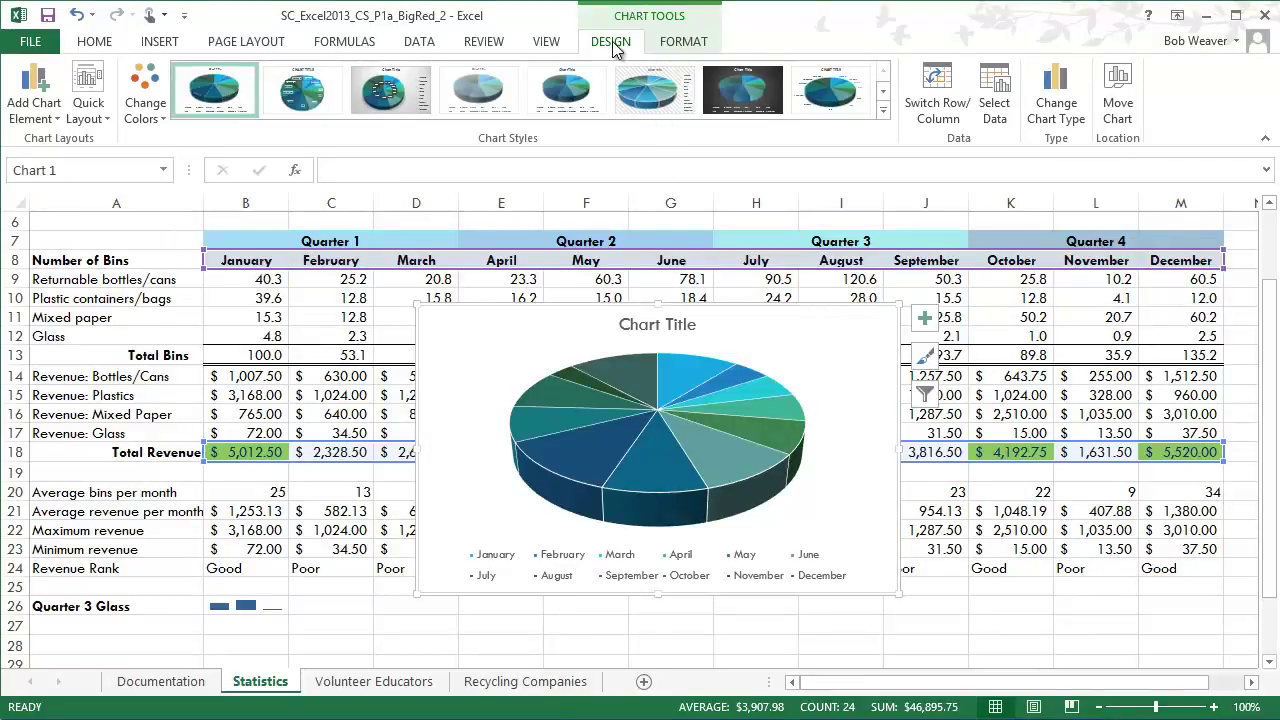
pyautogui.click(1120, 118)
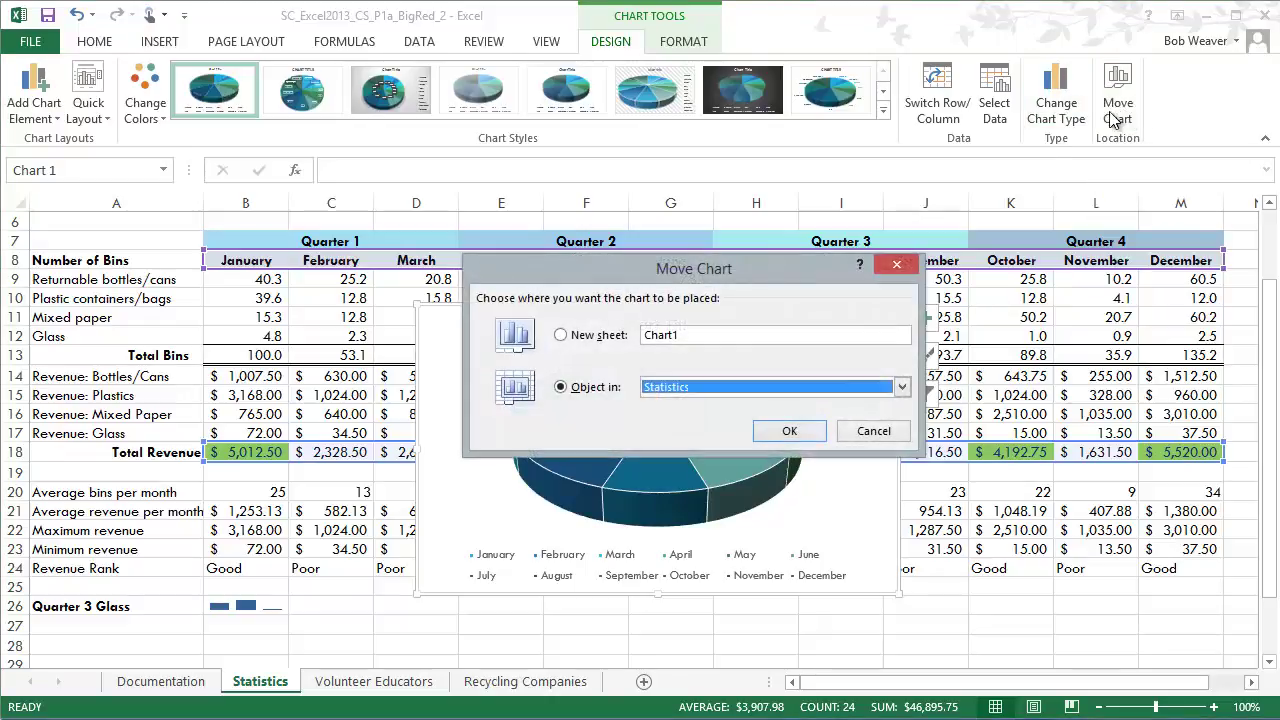
pyautogui.click(574, 338)
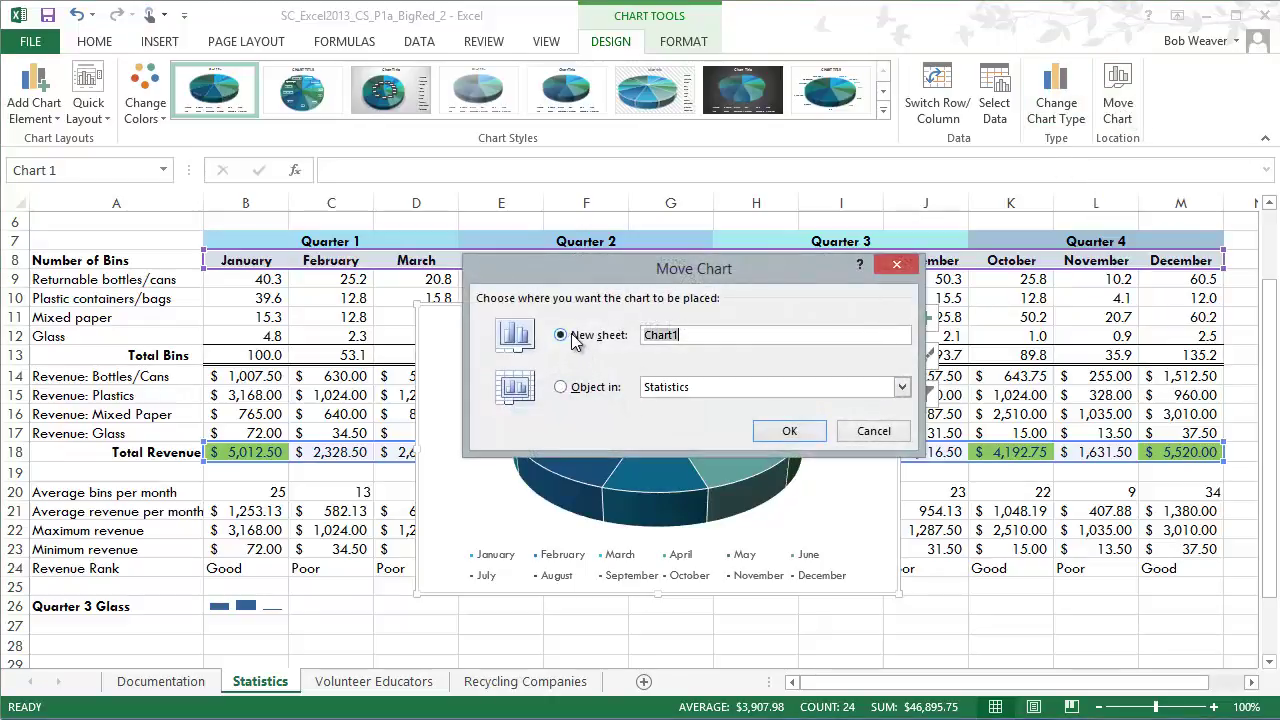
pyautogui.hotkey('alt', 'Tab')
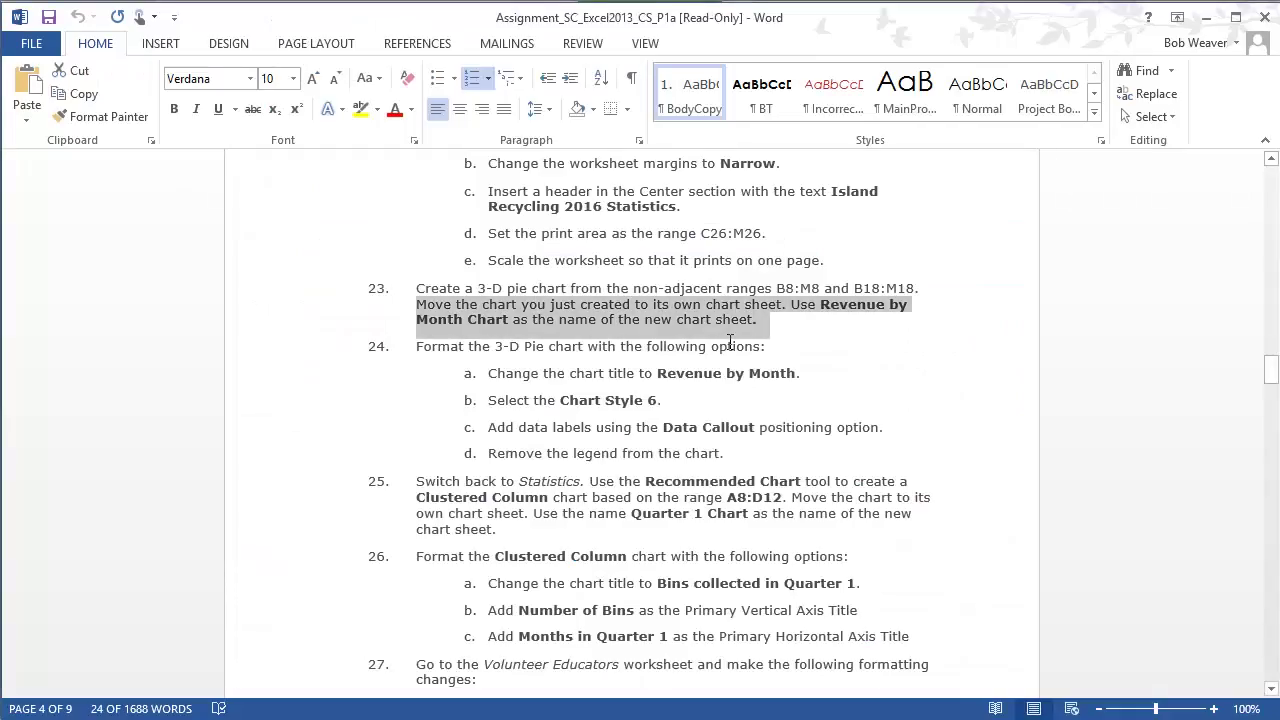
pyautogui.hotkey('alt', 'Tab')
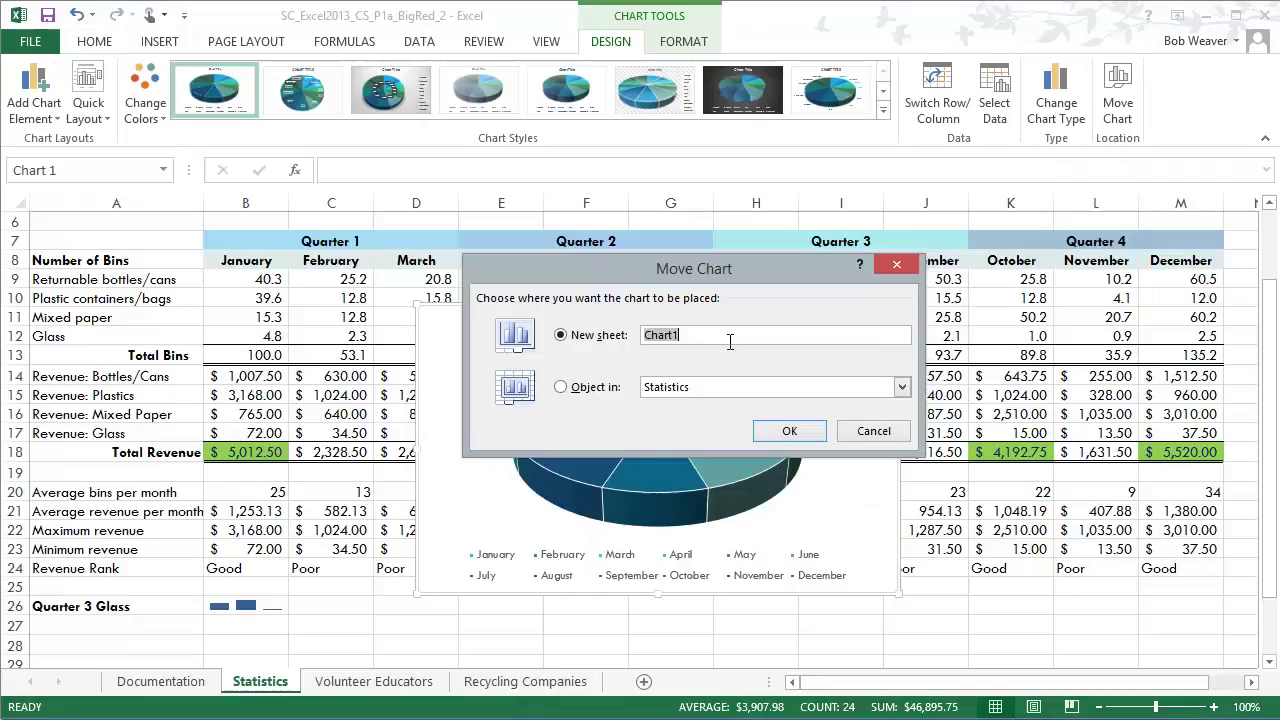
pyautogui.click(609, 340)
pyautogui.write('Reven')
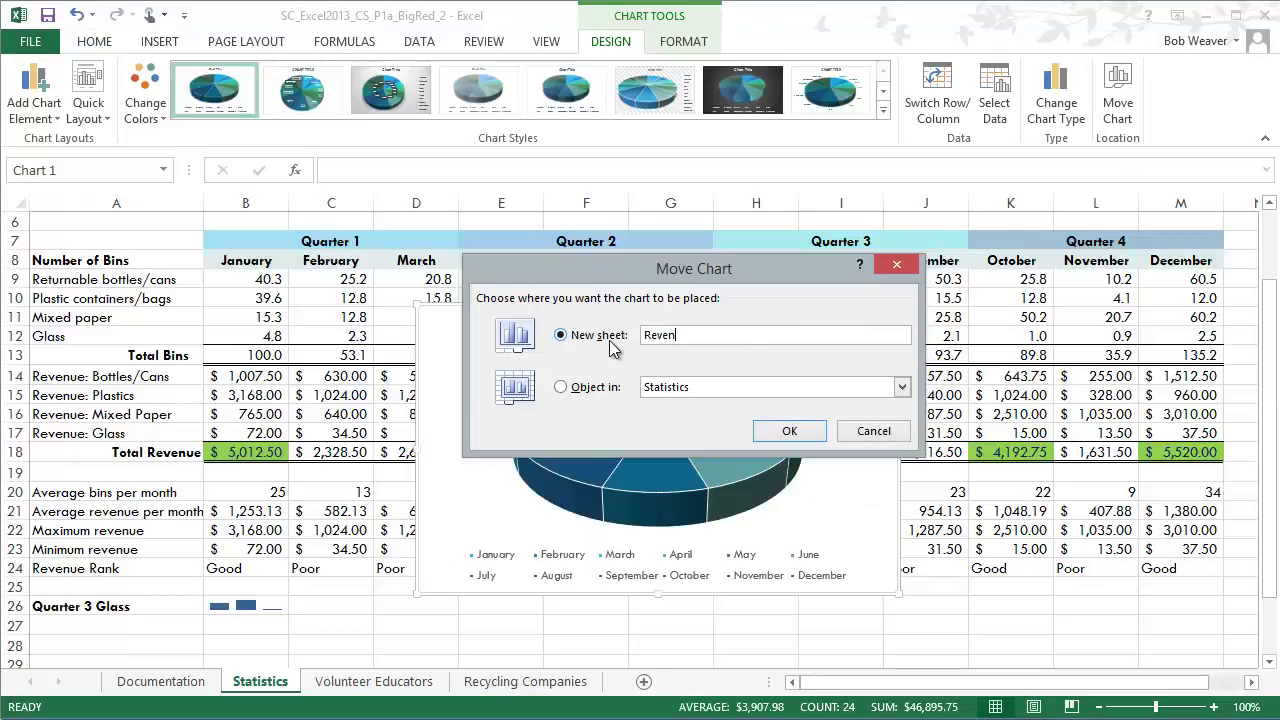
pyautogui.write('ue By Month Chart')
pyautogui.hotkey('alt', 'Tab')
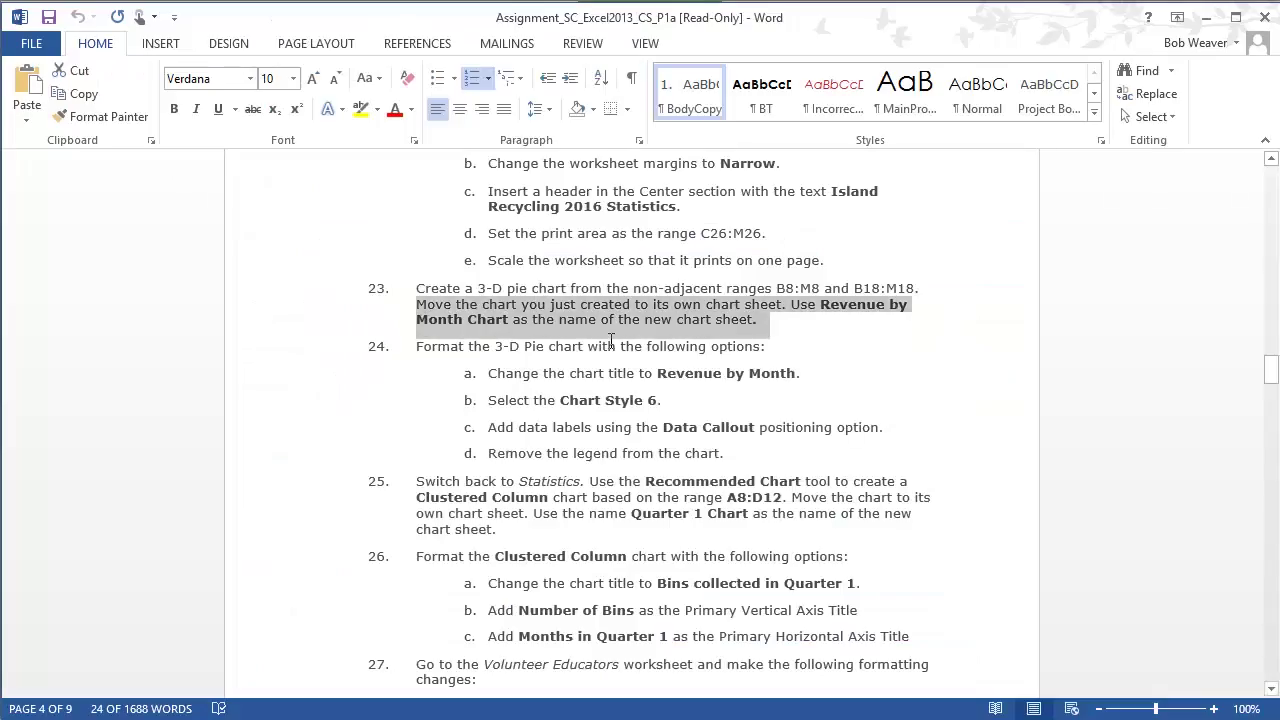
pyautogui.hotkey('alt', 'Tab')
pyautogui.click(689, 335)
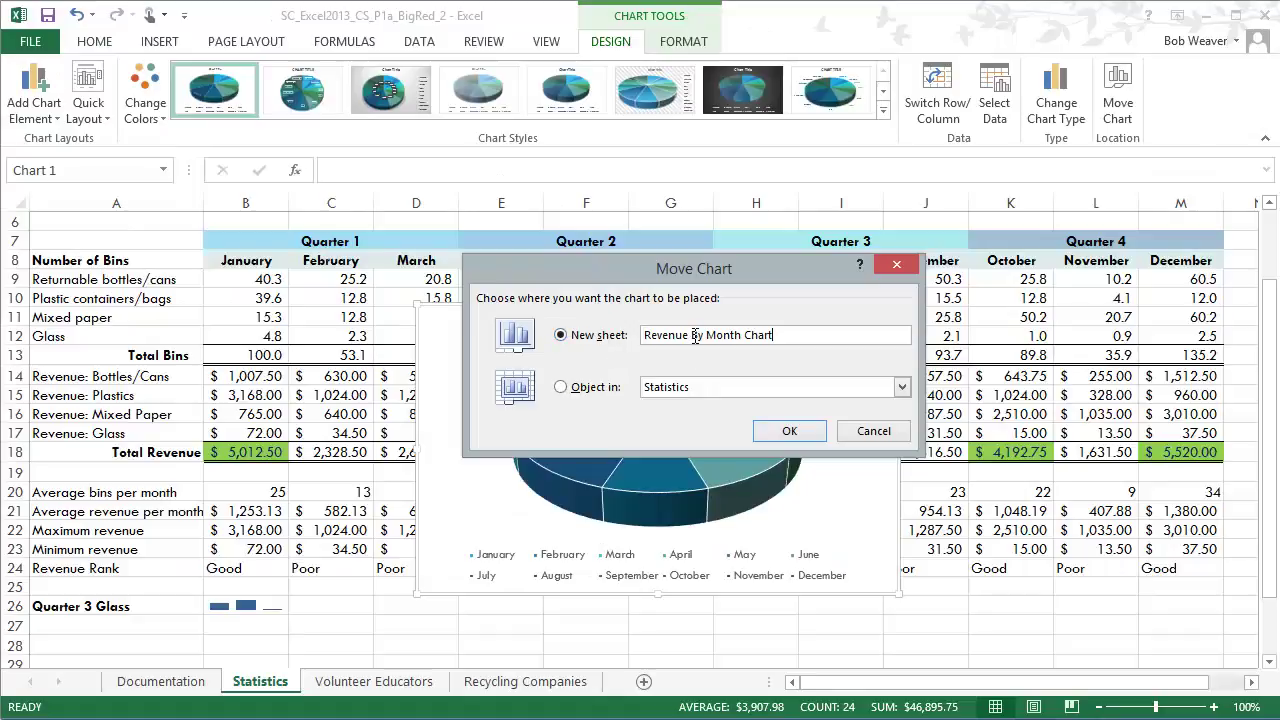
pyautogui.press('Delete')
pyautogui.write('b')
pyautogui.click(800, 432)
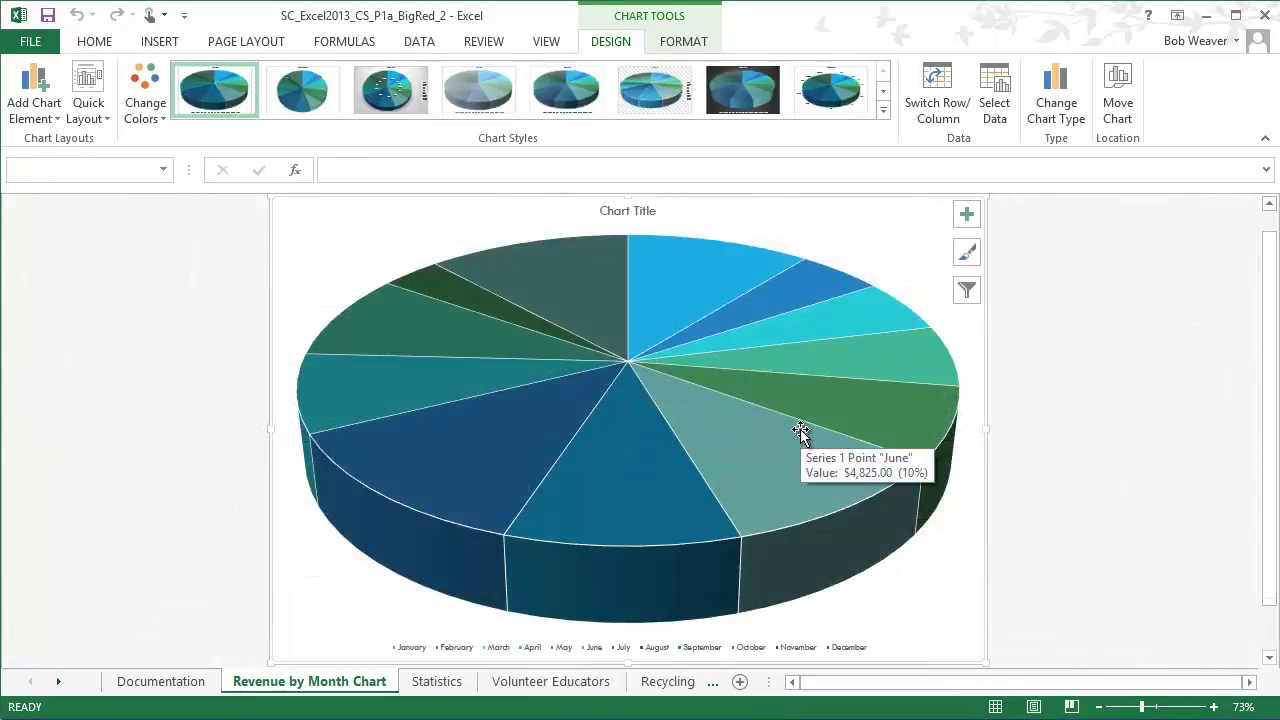
pyautogui.click(432, 688)
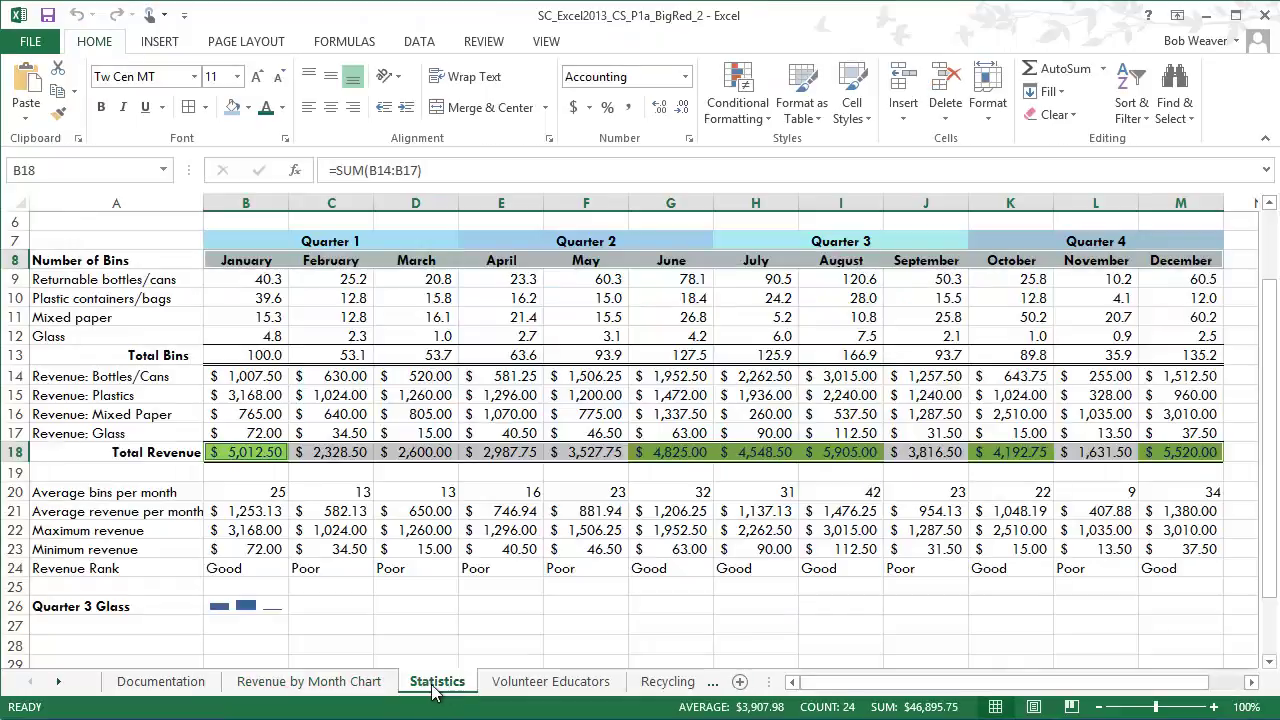
pyautogui.click(358, 684)
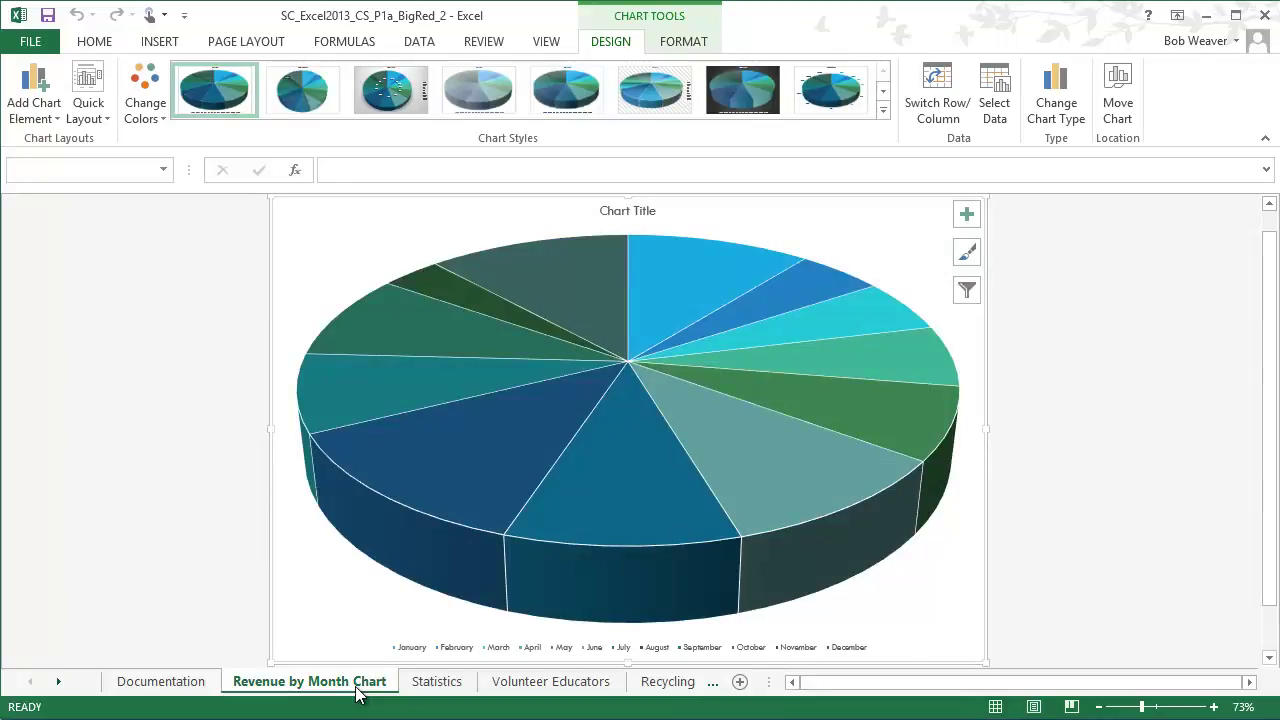
pyautogui.click(432, 686)
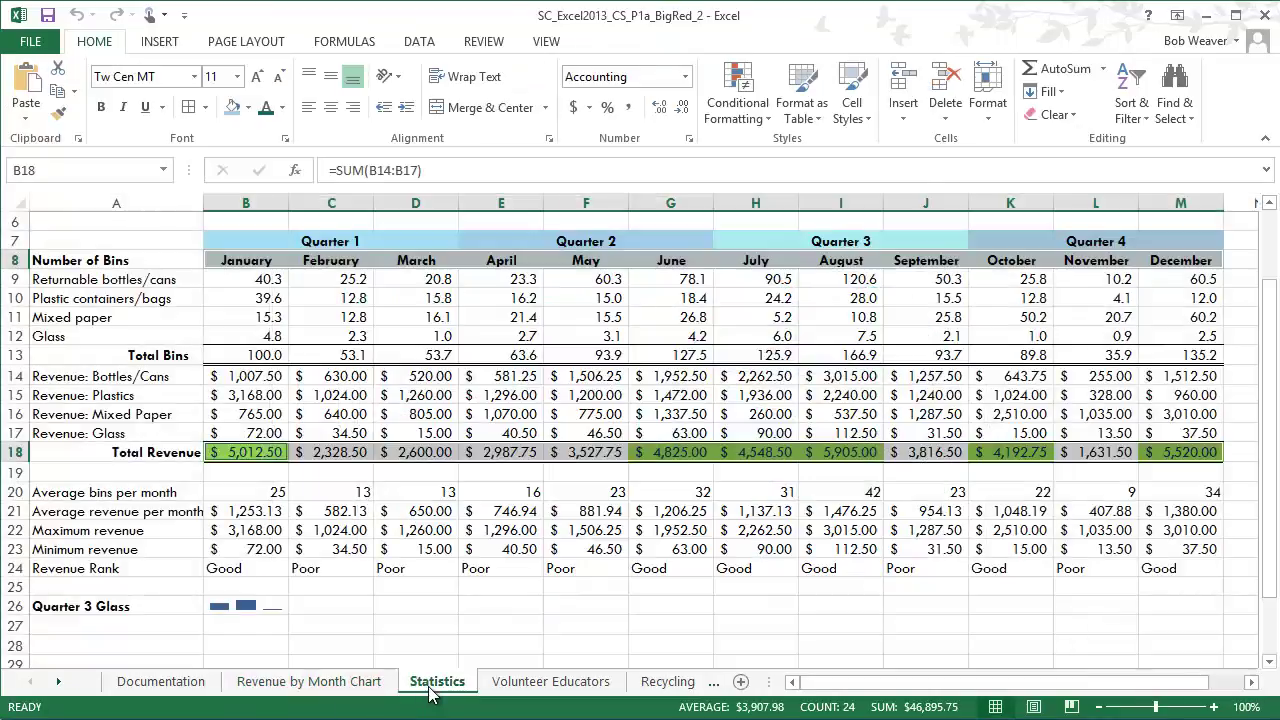
pyautogui.click(333, 688)
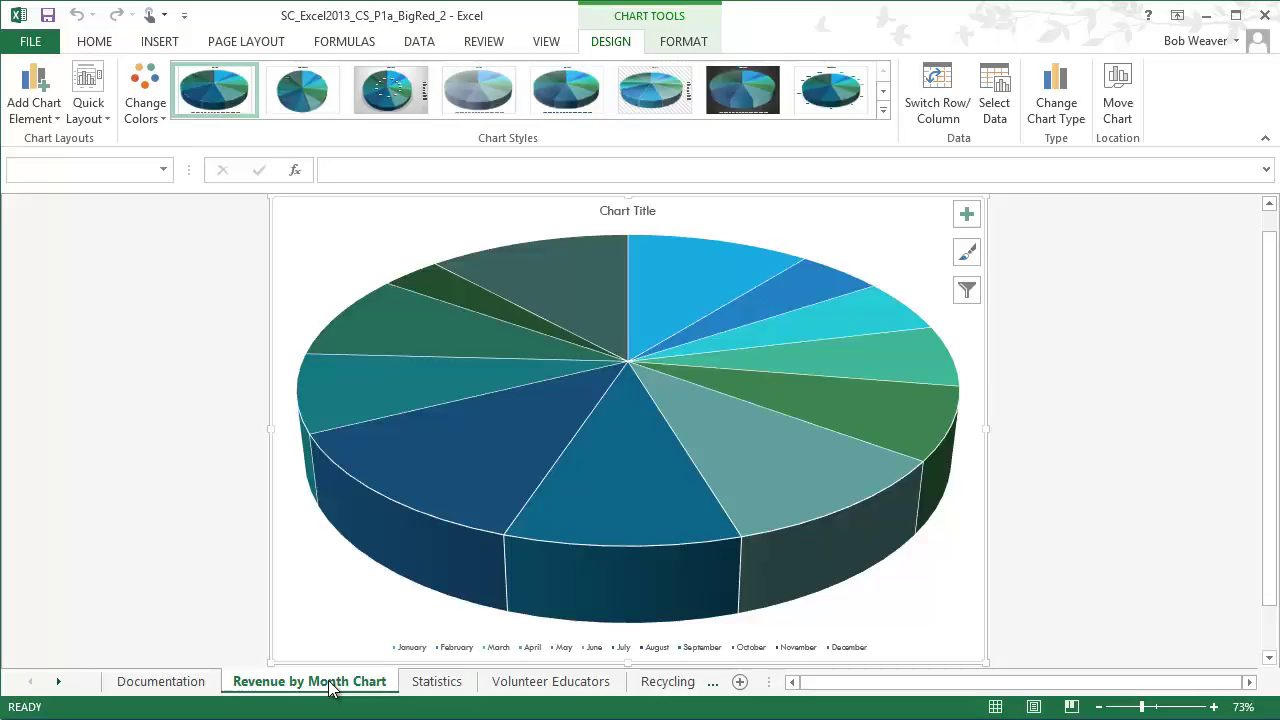
pyautogui.hotkey('alt', 'Tab')
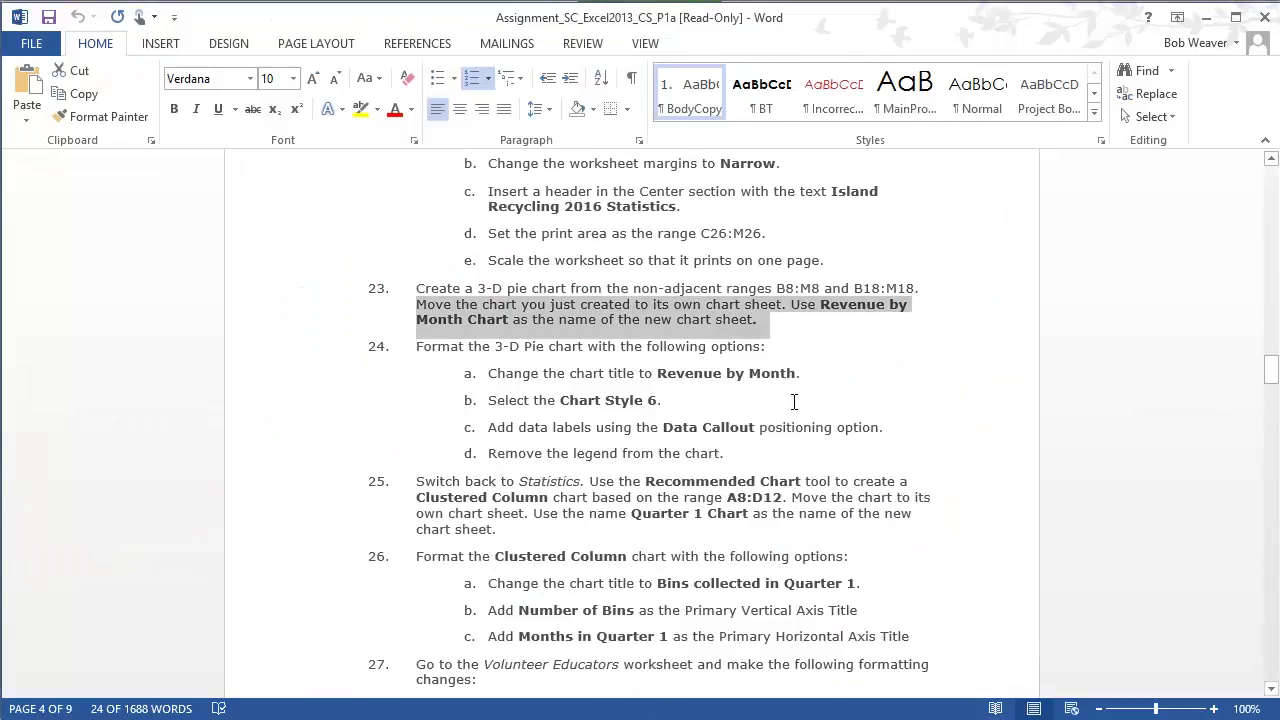
pyautogui.click(794, 401)
pyautogui.moveTo(679, 329); pyautogui.dragTo(752, 326)
pyautogui.moveTo(436, 352); pyautogui.dragTo(760, 348)
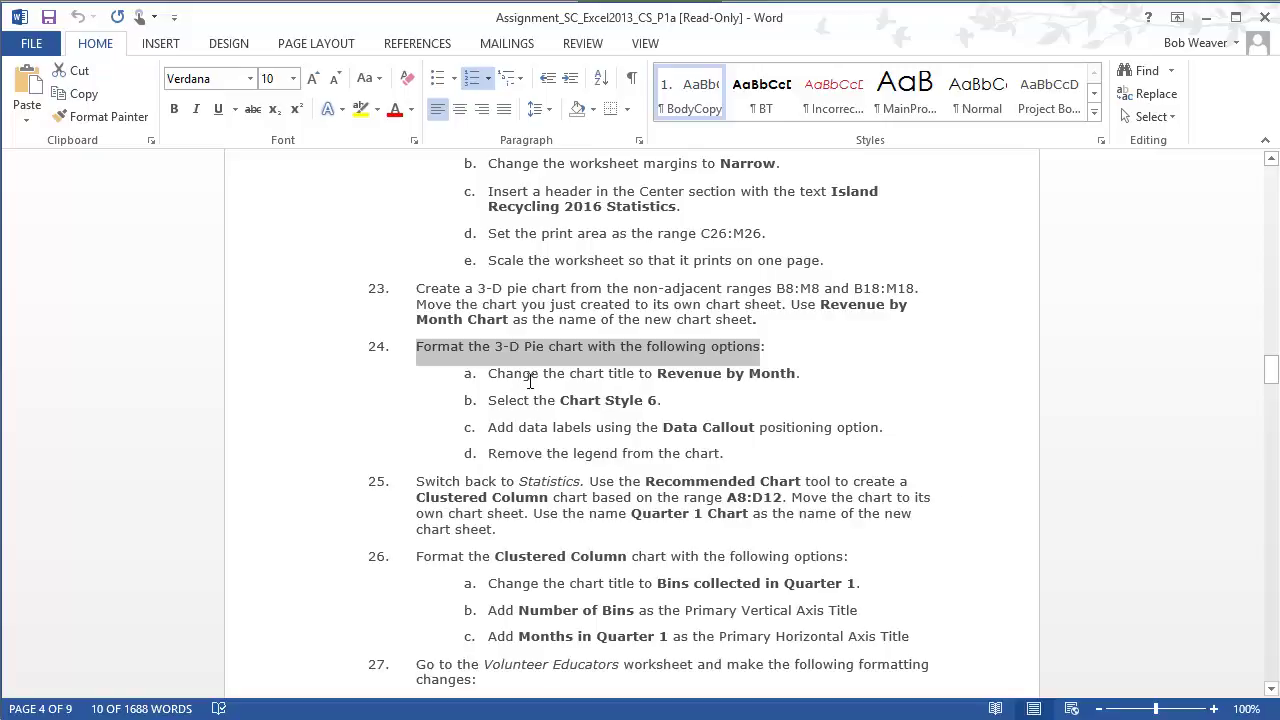
# Step: Replace the pie chart's title with 'Revenue by Month'
pyautogui.hotkey('alt', 'Tab')
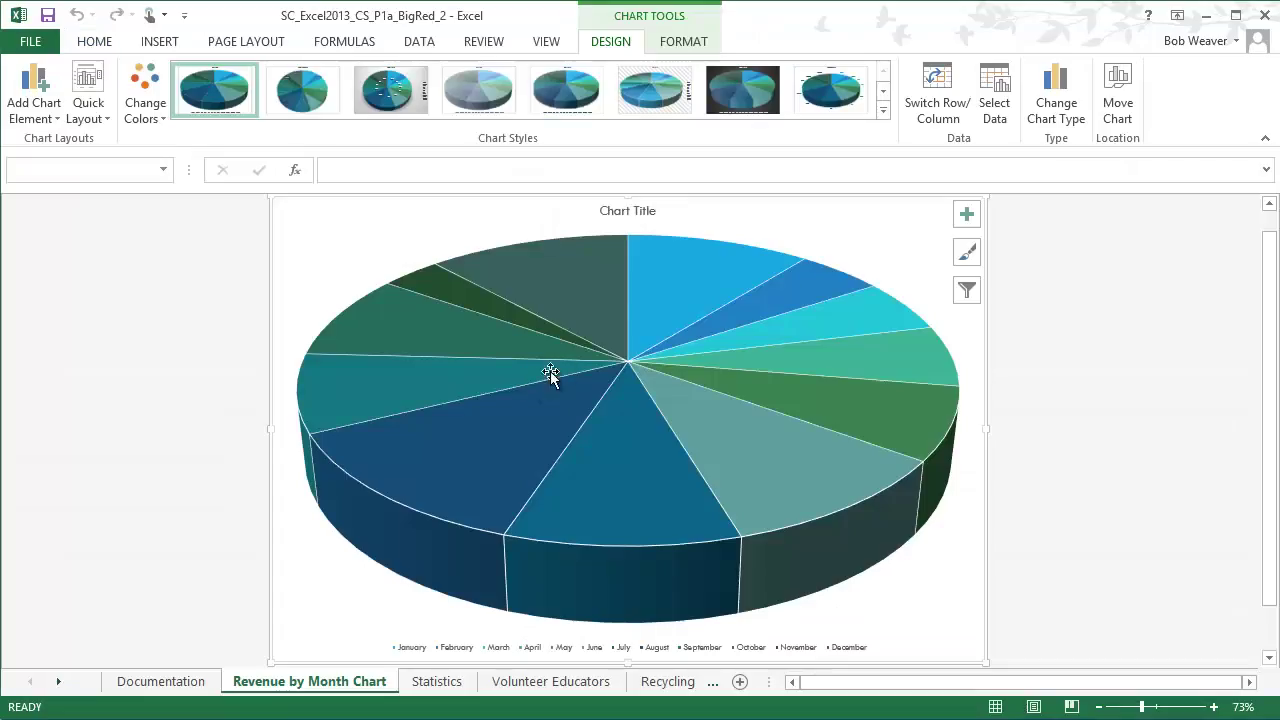
pyautogui.click(609, 213)
pyautogui.tripleClick(609, 213)
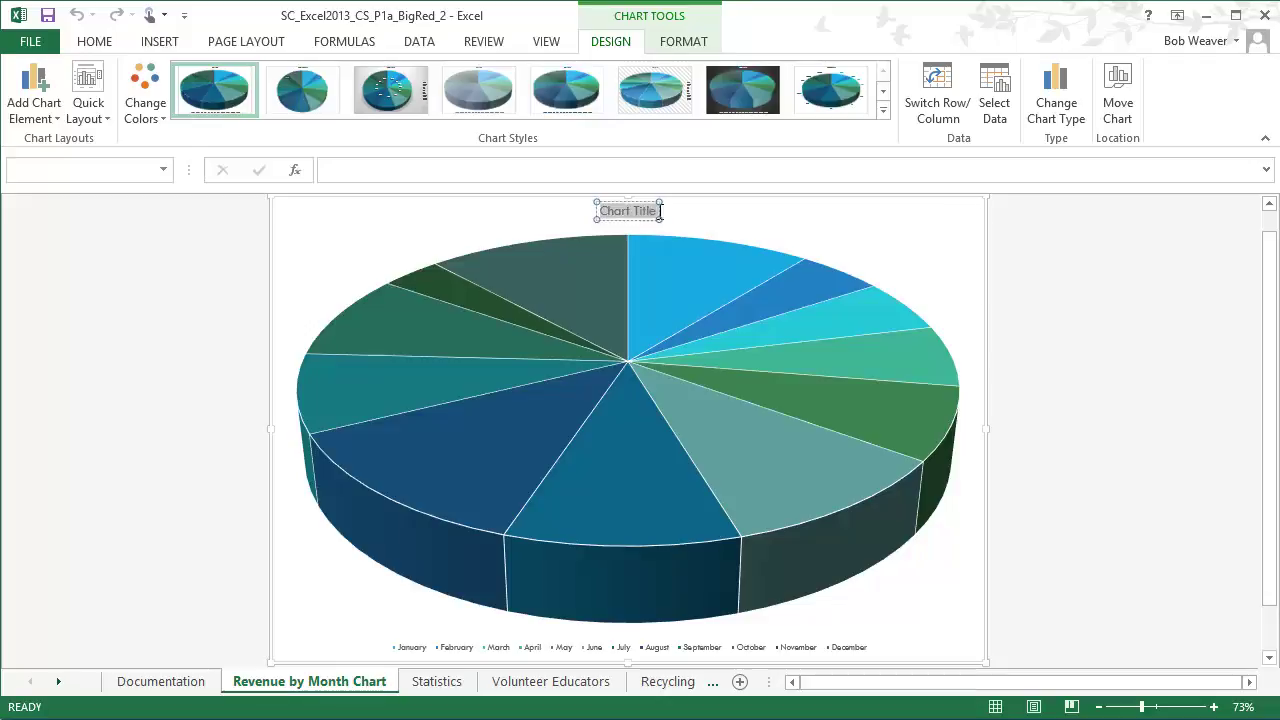
pyautogui.hotkey('alt', 'Tab')
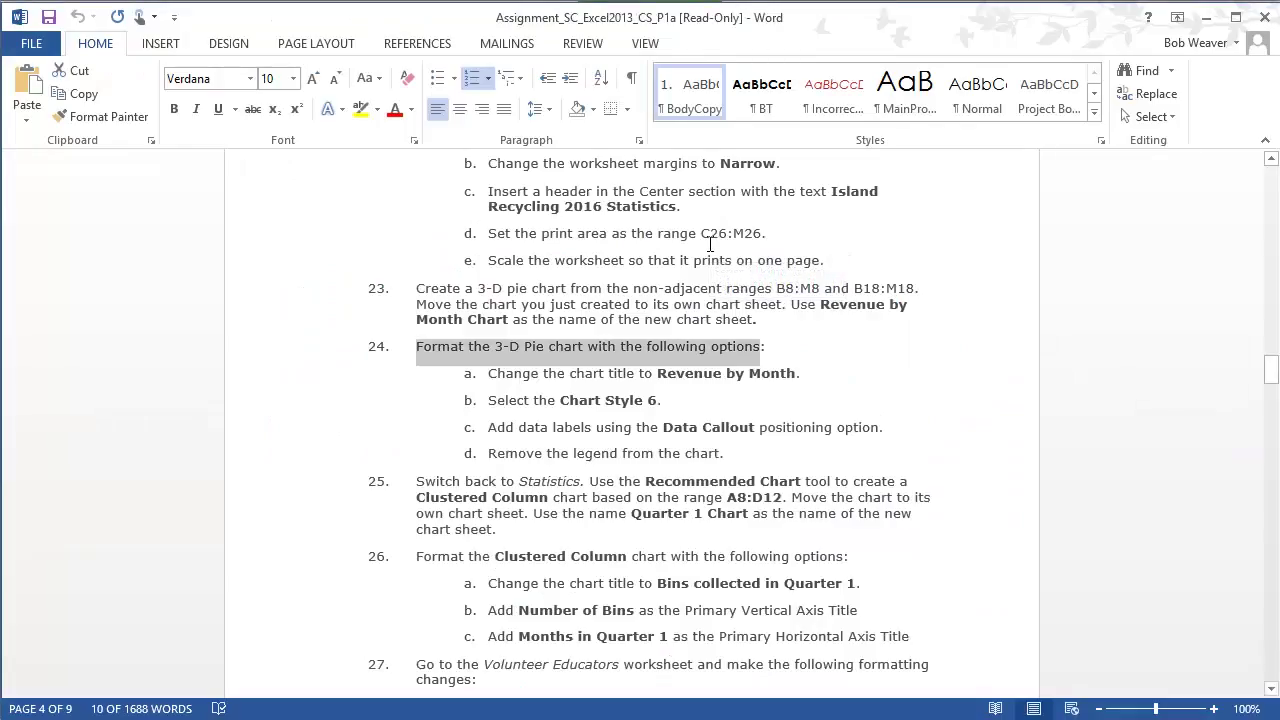
pyautogui.hotkey('alt', 'Tab')
pyautogui.write('R')
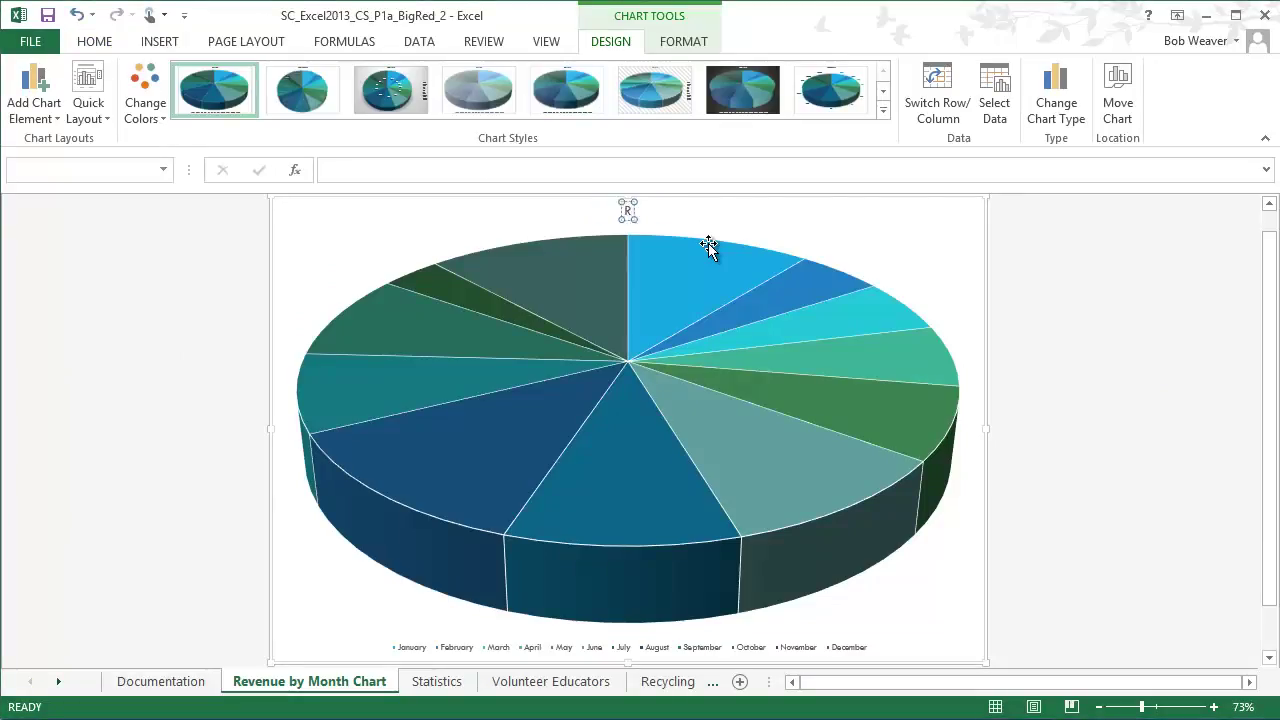
pyautogui.write('evenue by Month')
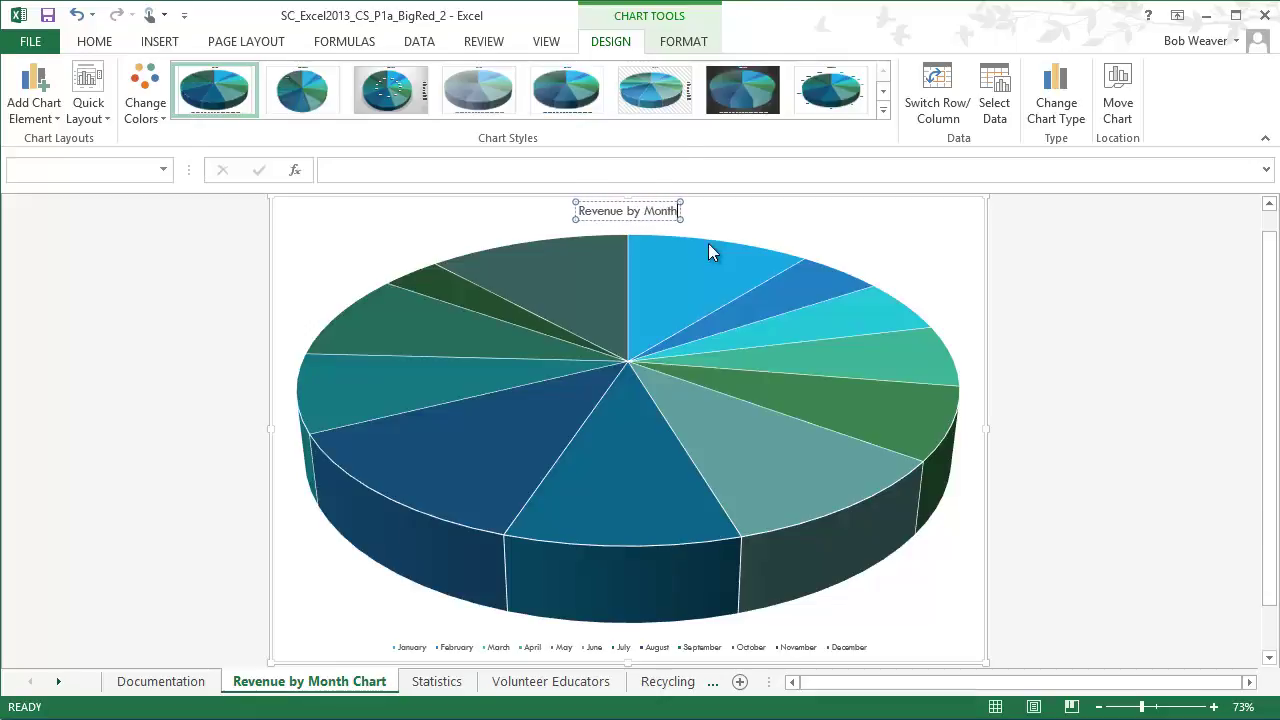
# Step: Apply Chart Style 6 to the pie chart
pyautogui.hotkey('alt', 'Tab')
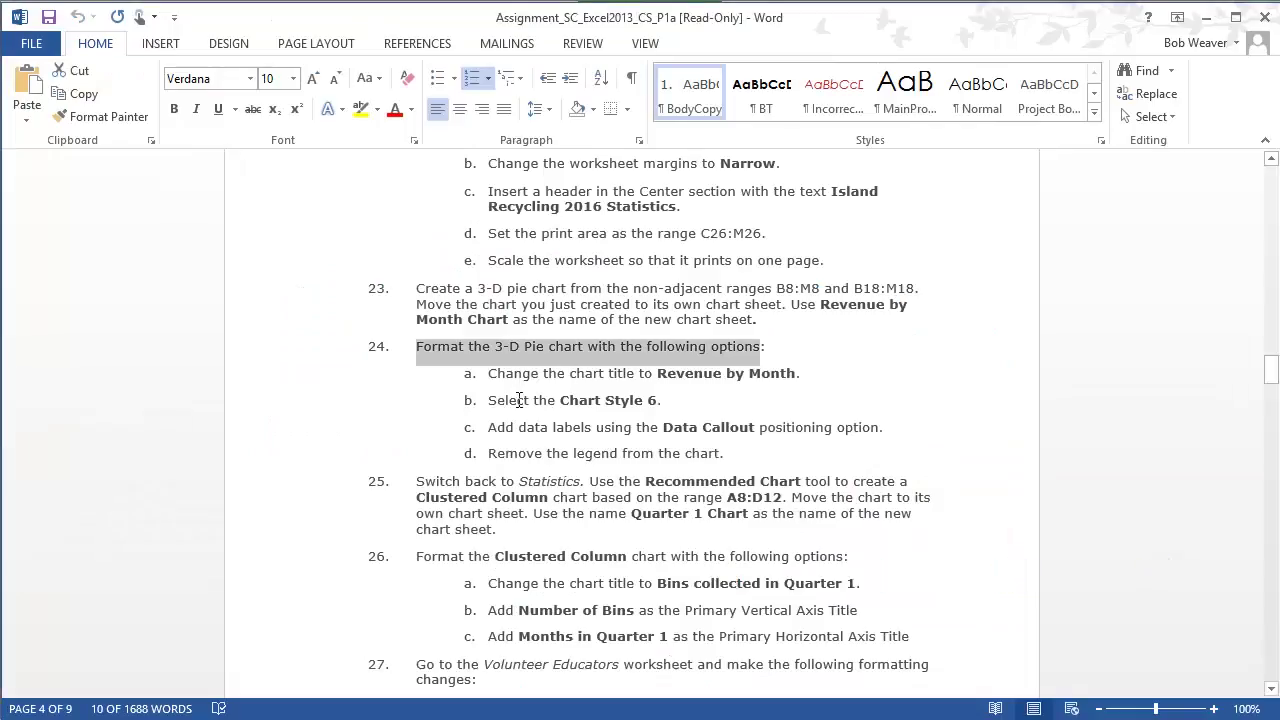
pyautogui.moveTo(487, 400); pyautogui.dragTo(662, 403)
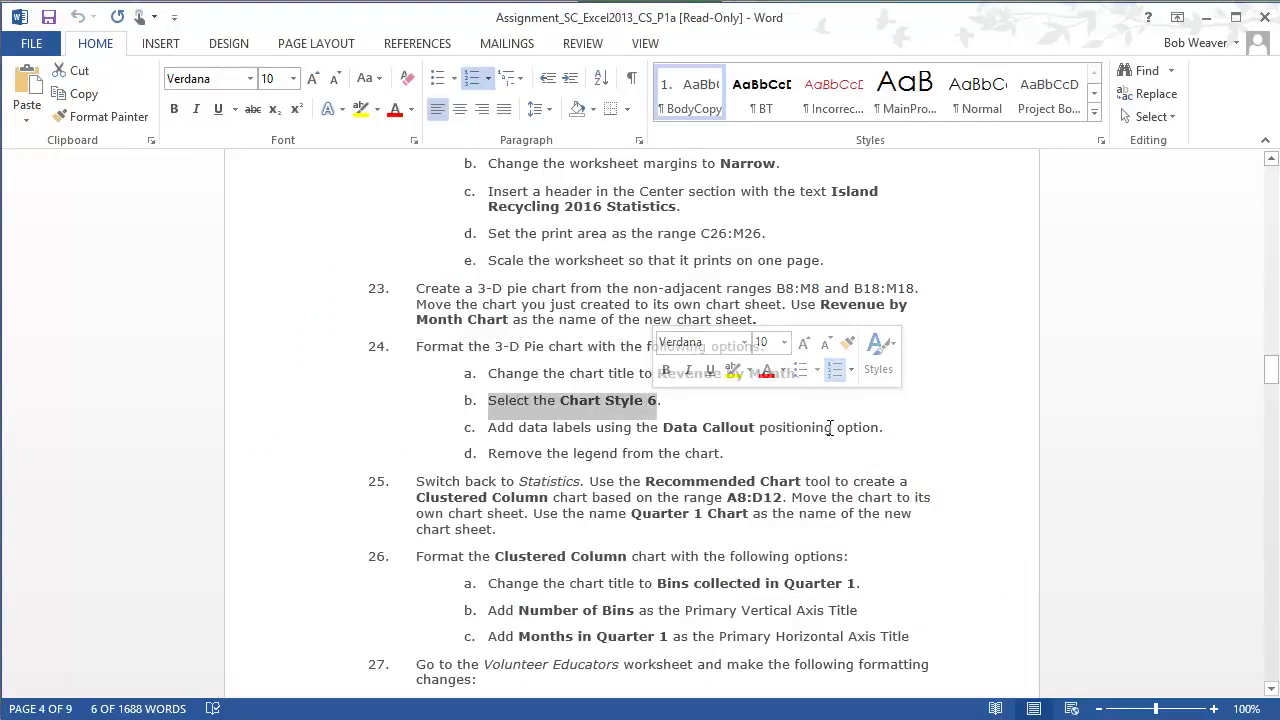
pyautogui.hotkey('alt', 'Tab')
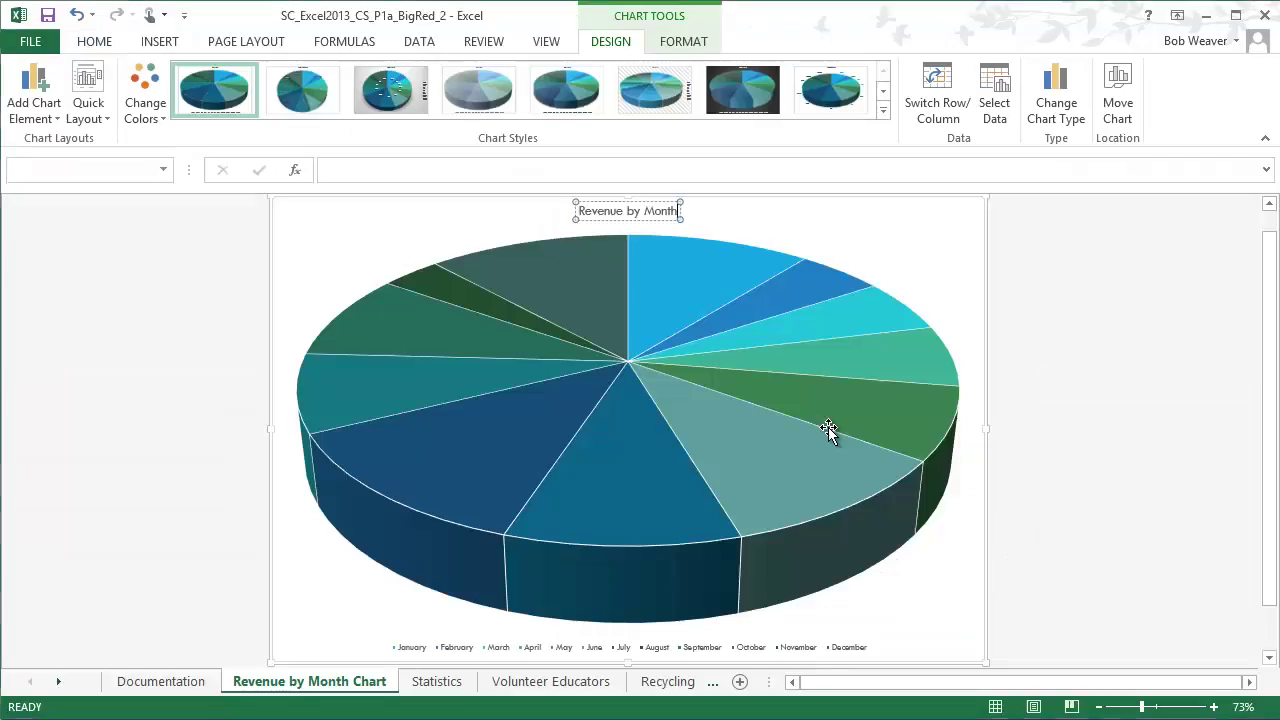
pyautogui.click(491, 332)
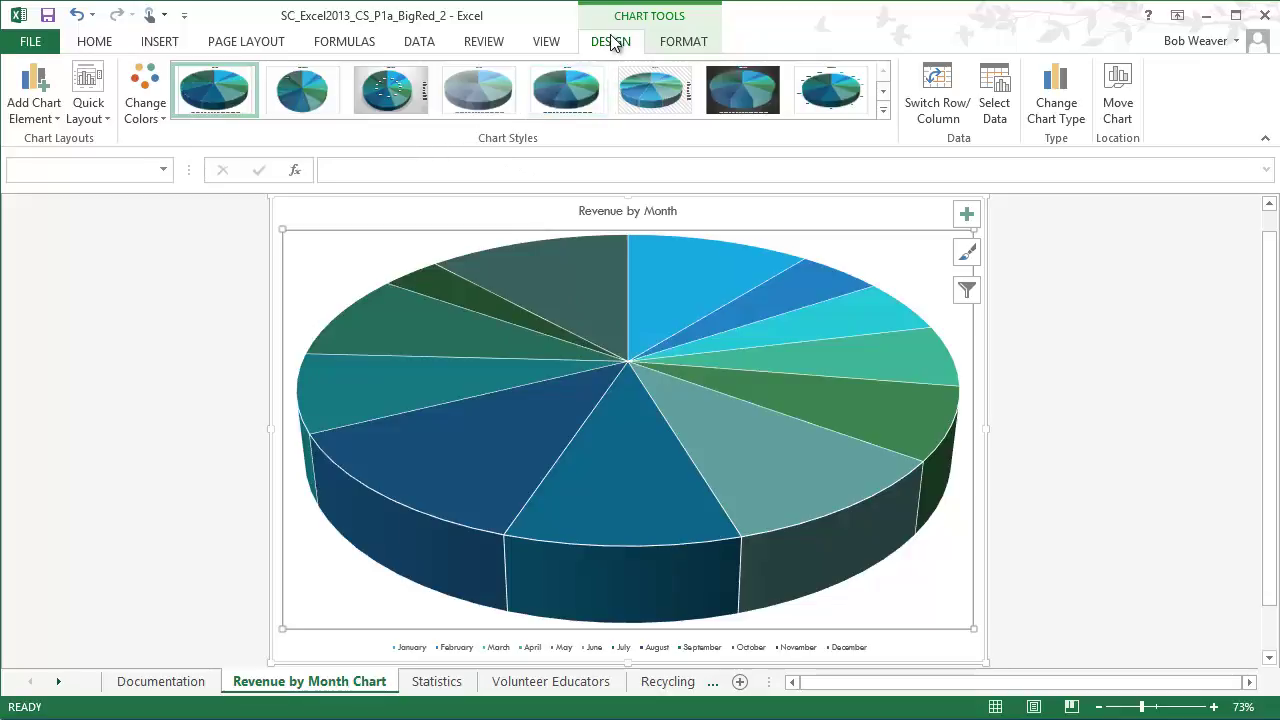
pyautogui.click(883, 110)
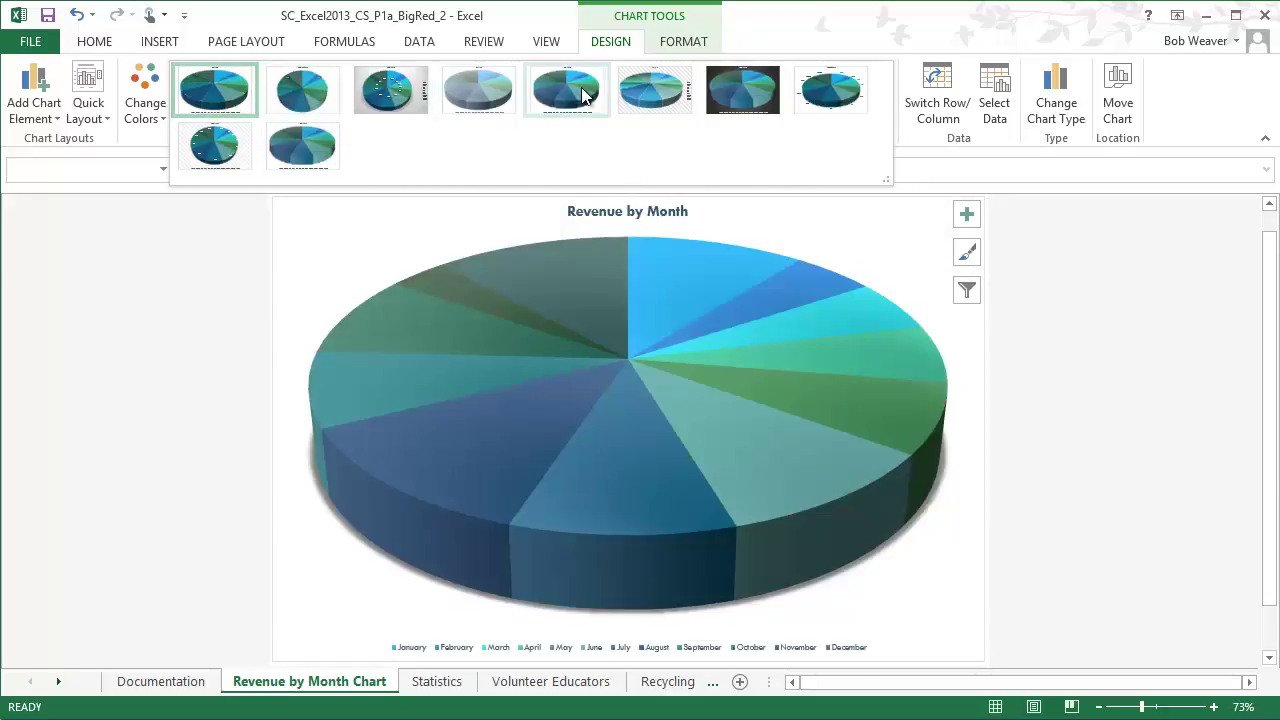
pyautogui.click(647, 93)
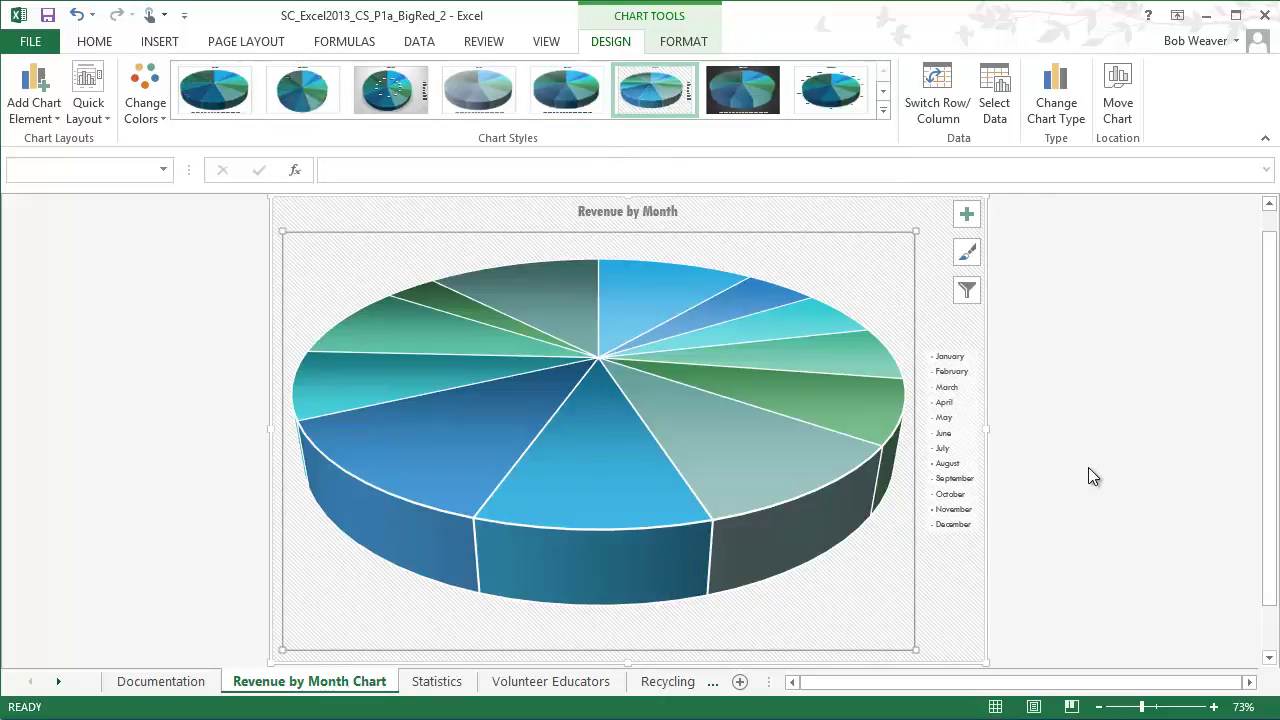
pyautogui.hotkey('alt', 'Tab')
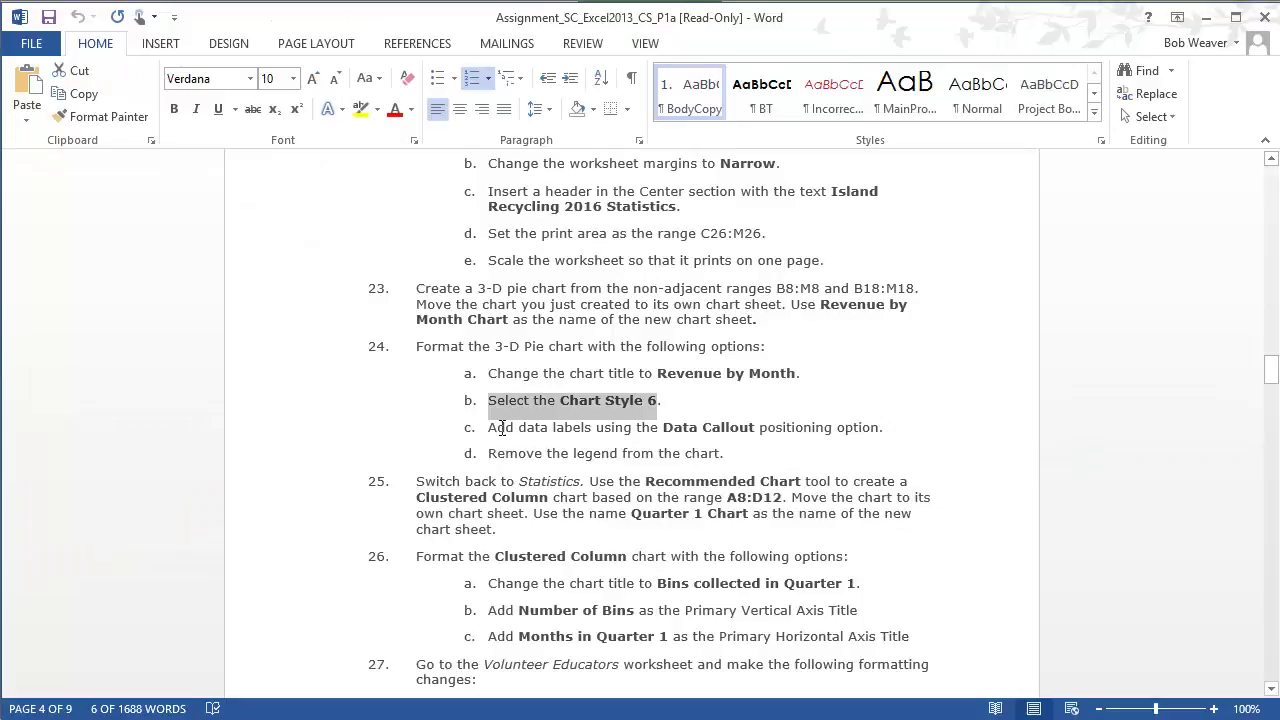
# Step: Preview Data Callout labels showing each month's name and percentage on the pie slices
pyautogui.moveTo(502, 428); pyautogui.dragTo(878, 430)
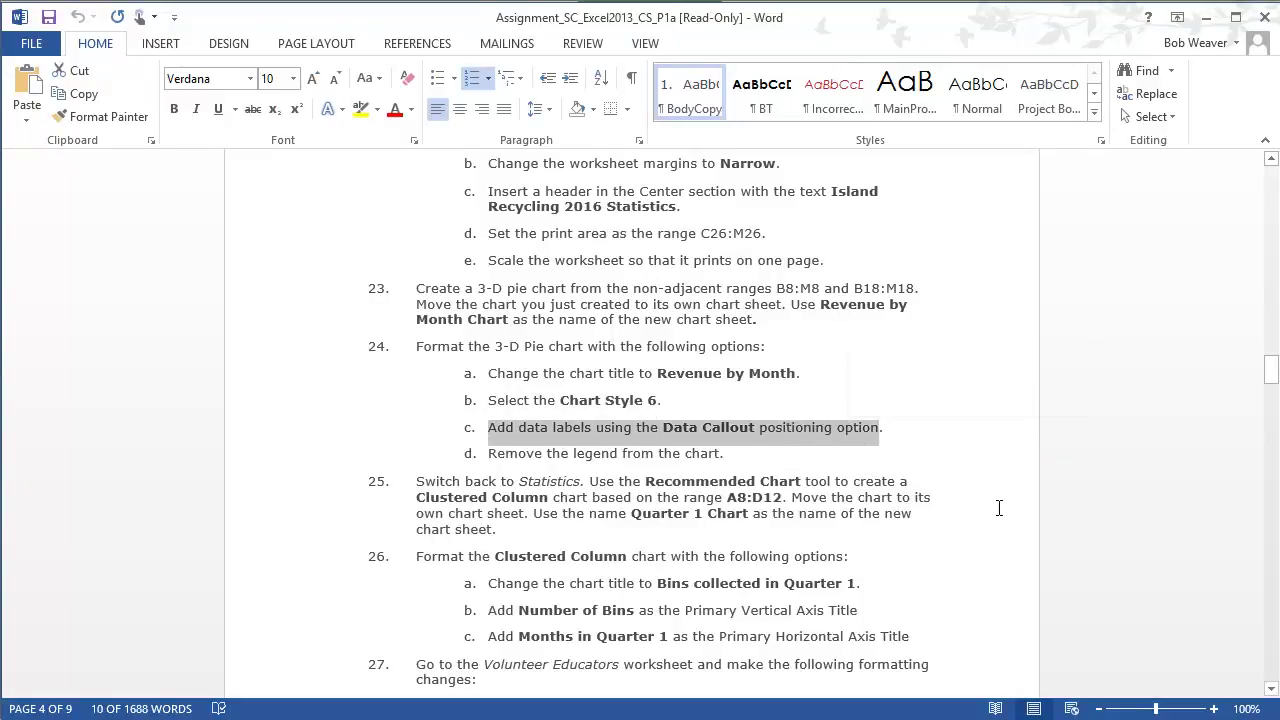
pyautogui.hotkey('alt', 'Tab')
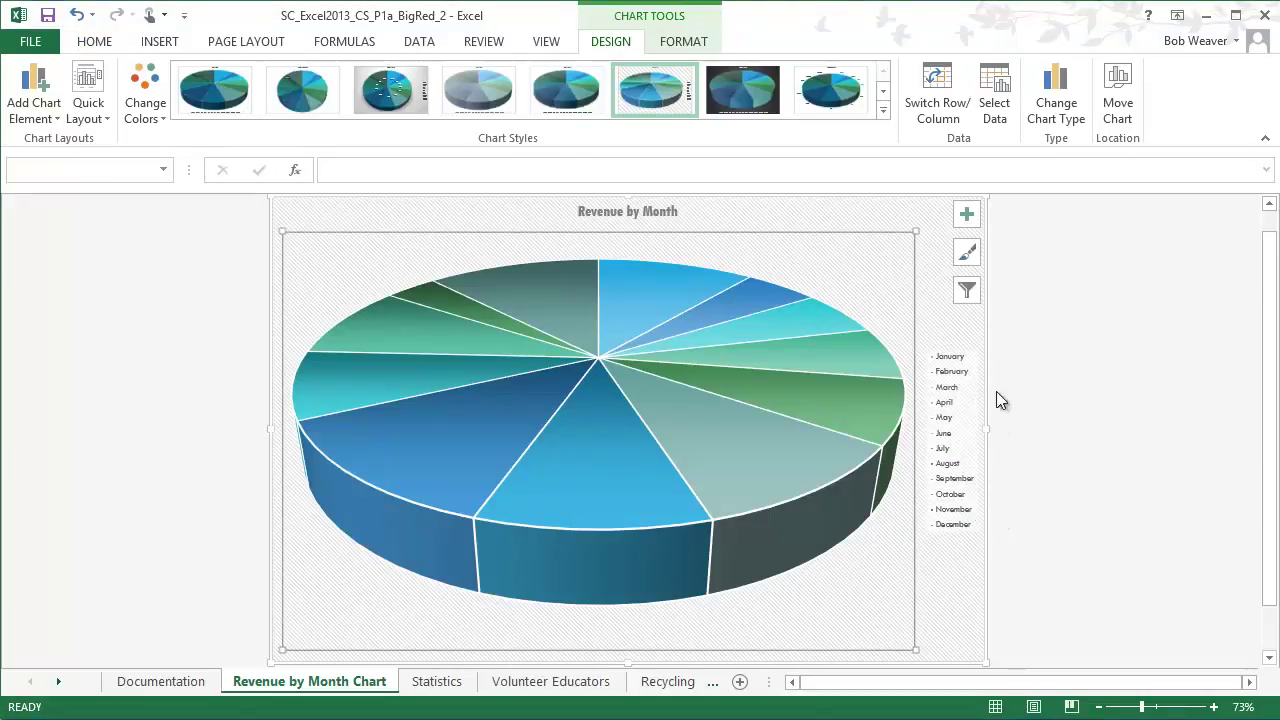
pyautogui.click(968, 216)
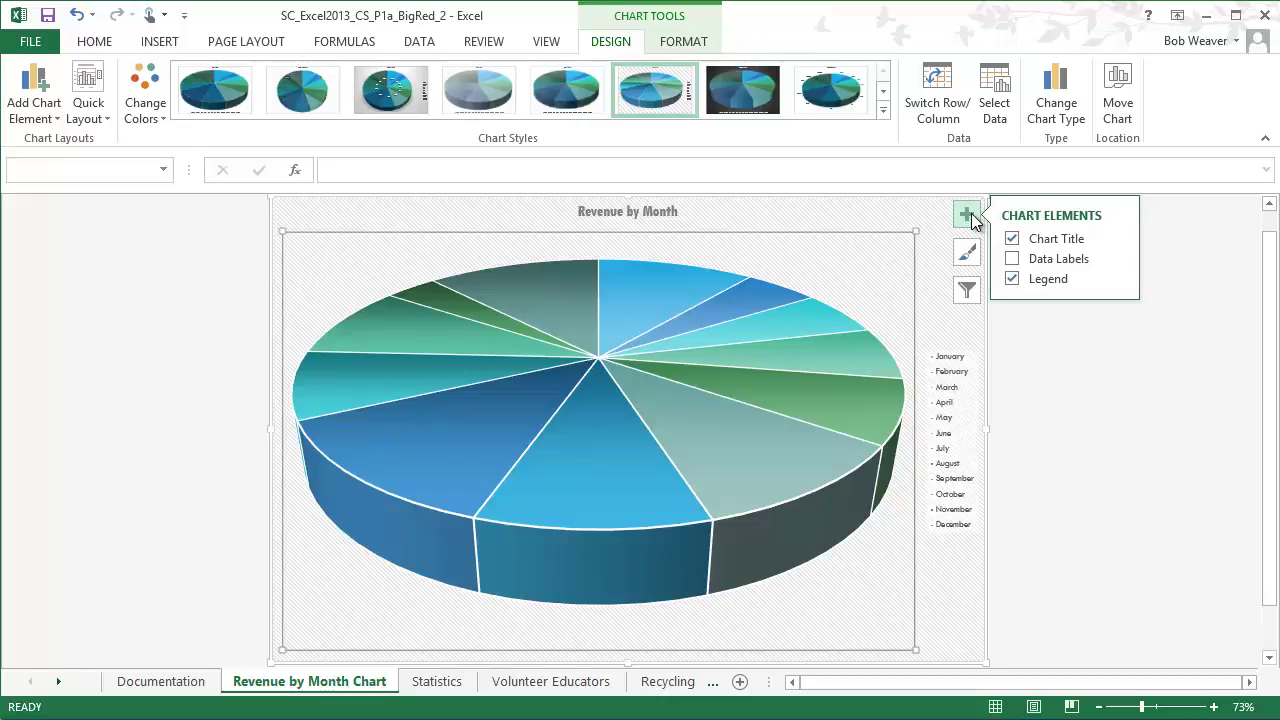
pyautogui.click(1118, 259)
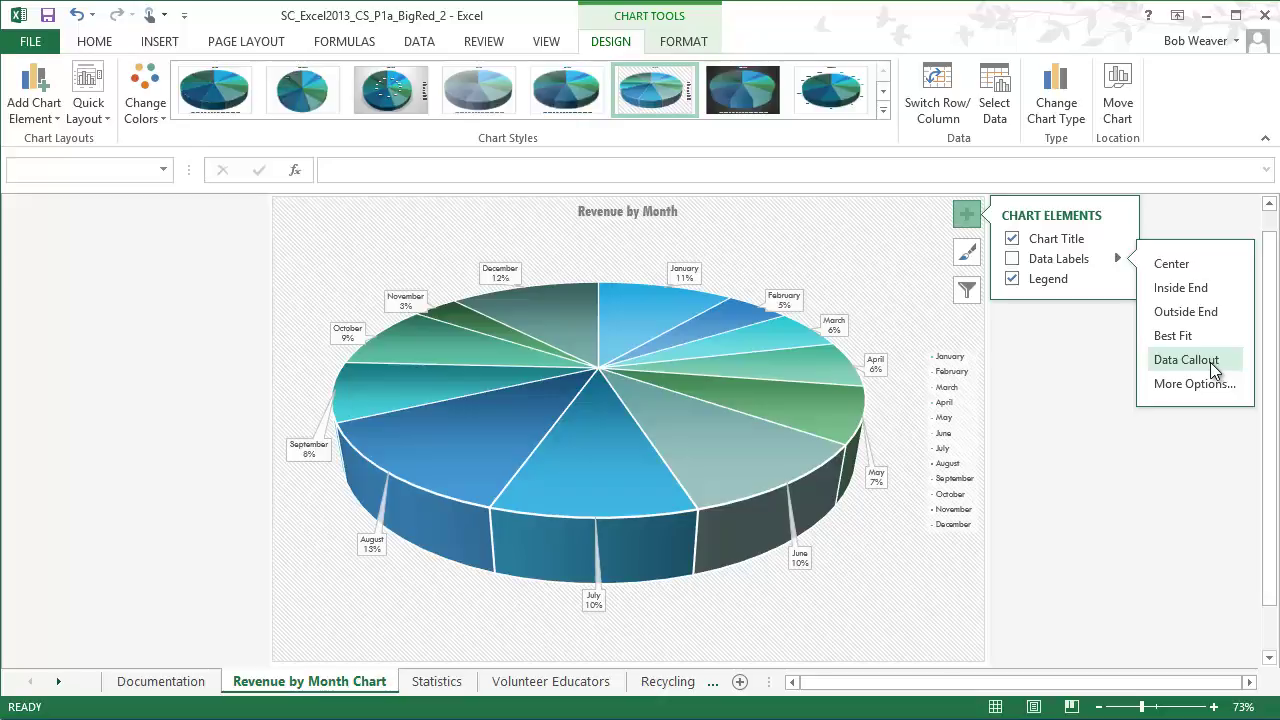
pyautogui.click(1186, 360)
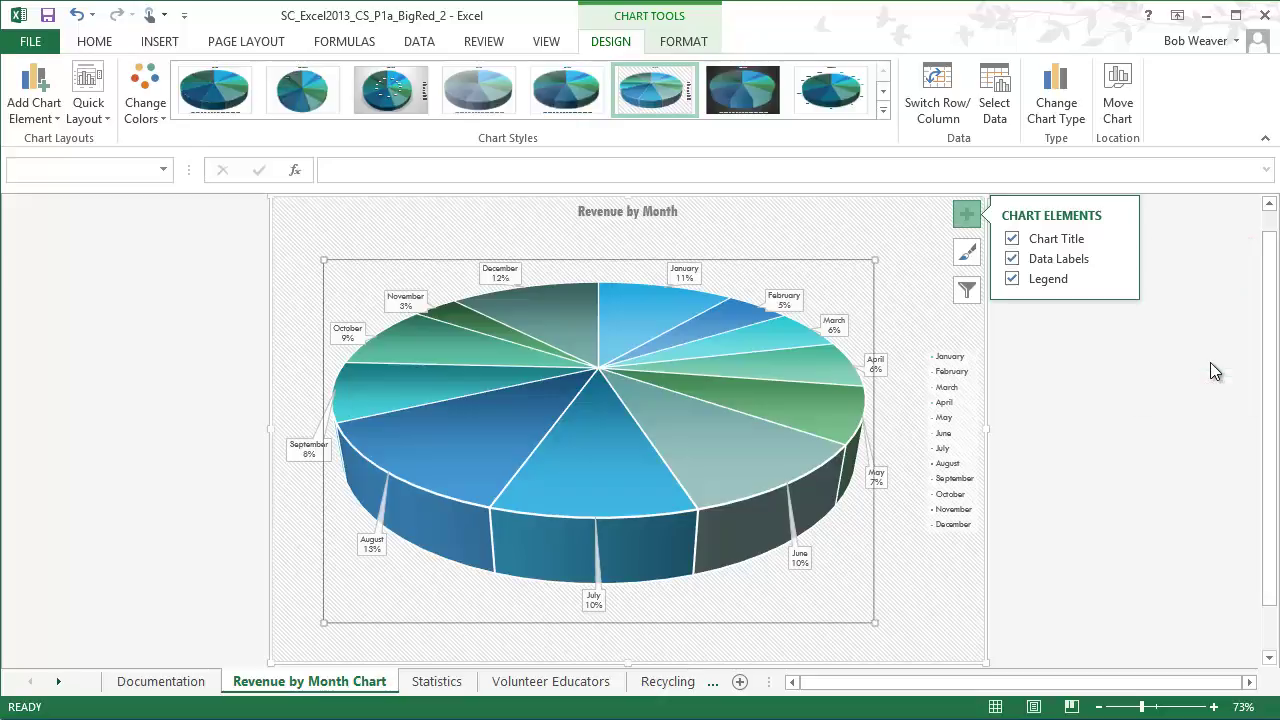
pyautogui.hotkey('alt', 'Tab')
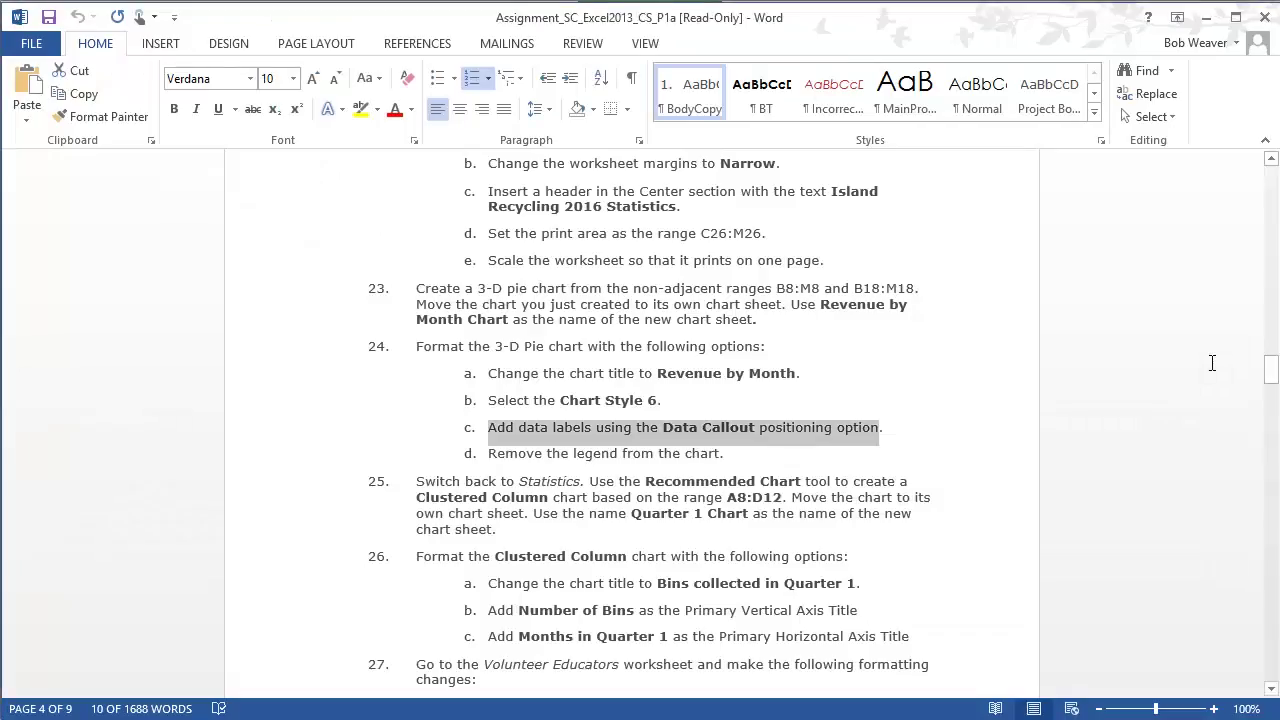
pyautogui.moveTo(490, 455); pyautogui.dragTo(729, 457)
pyautogui.hotkey('alt', 'Tab')
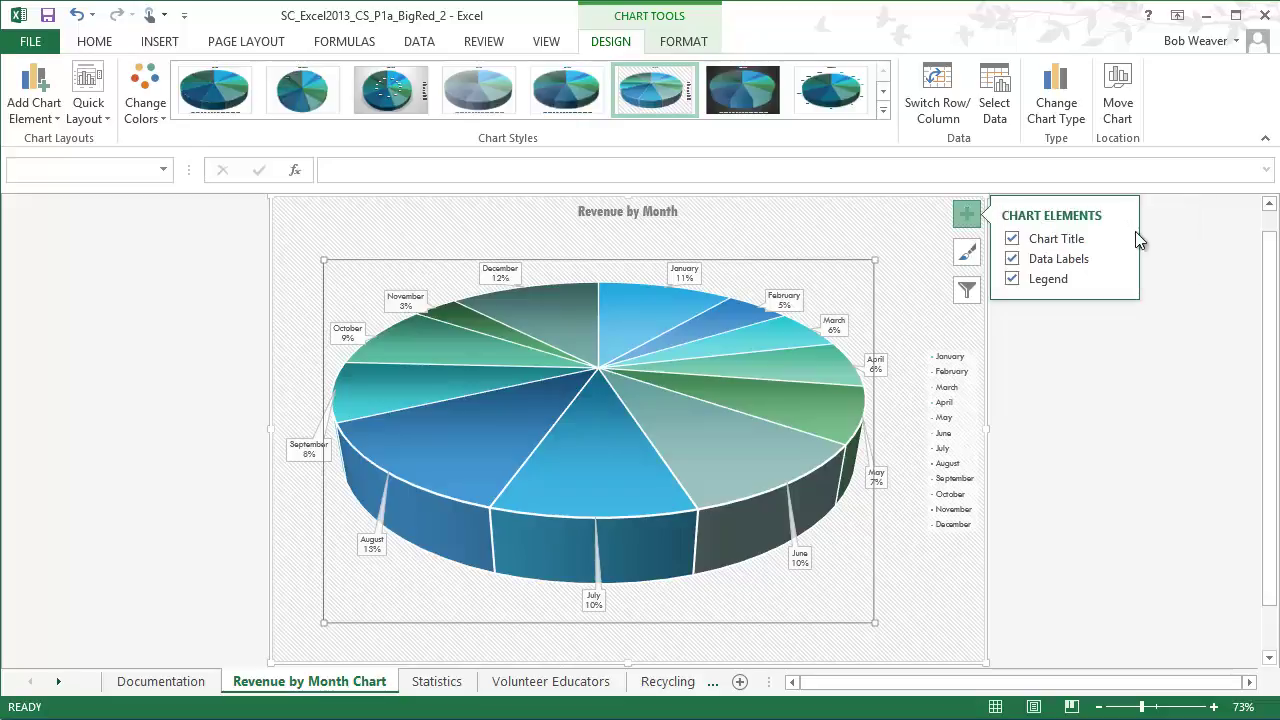
pyautogui.click(1013, 280)
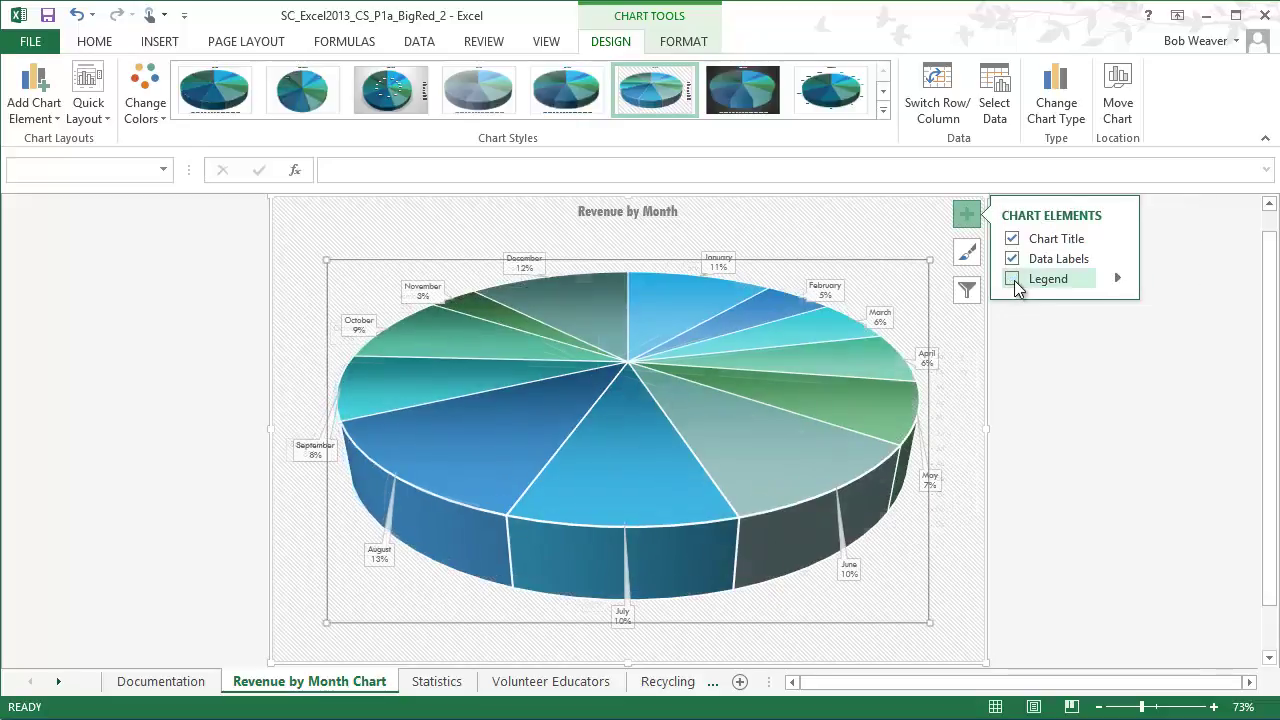
pyautogui.click(1131, 510)
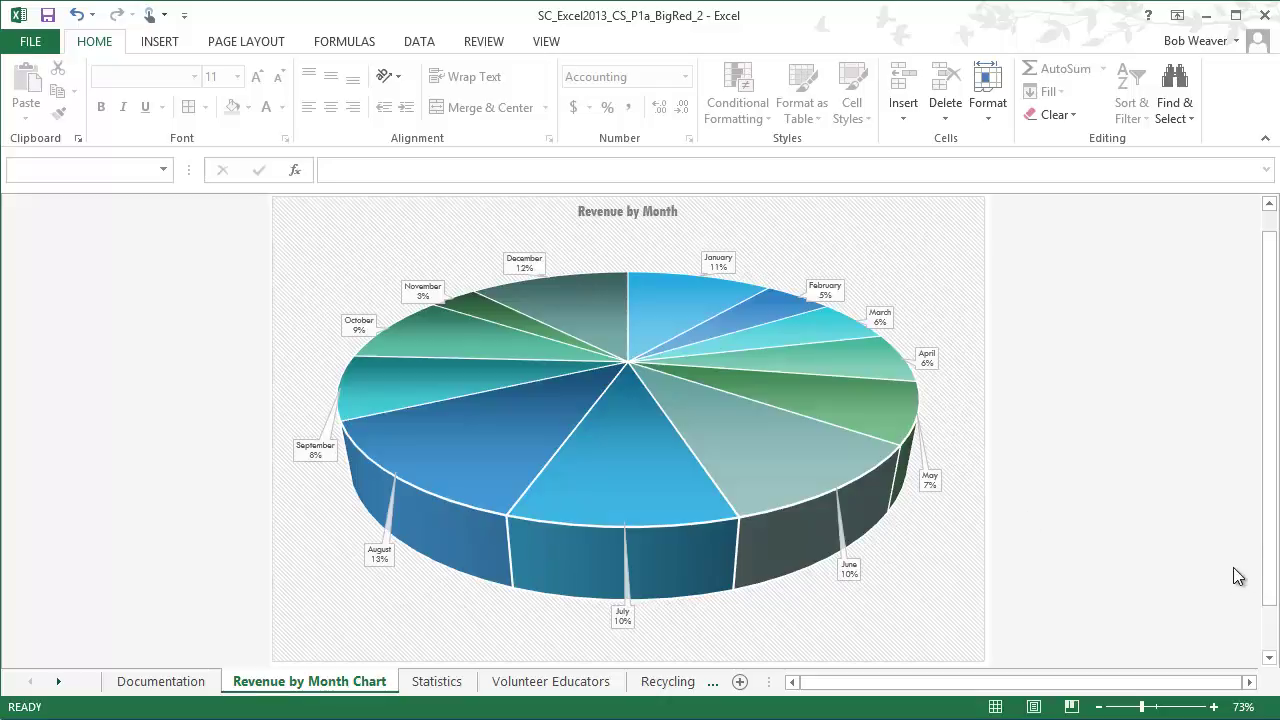
pyautogui.hotkey('alt', 'Tab')
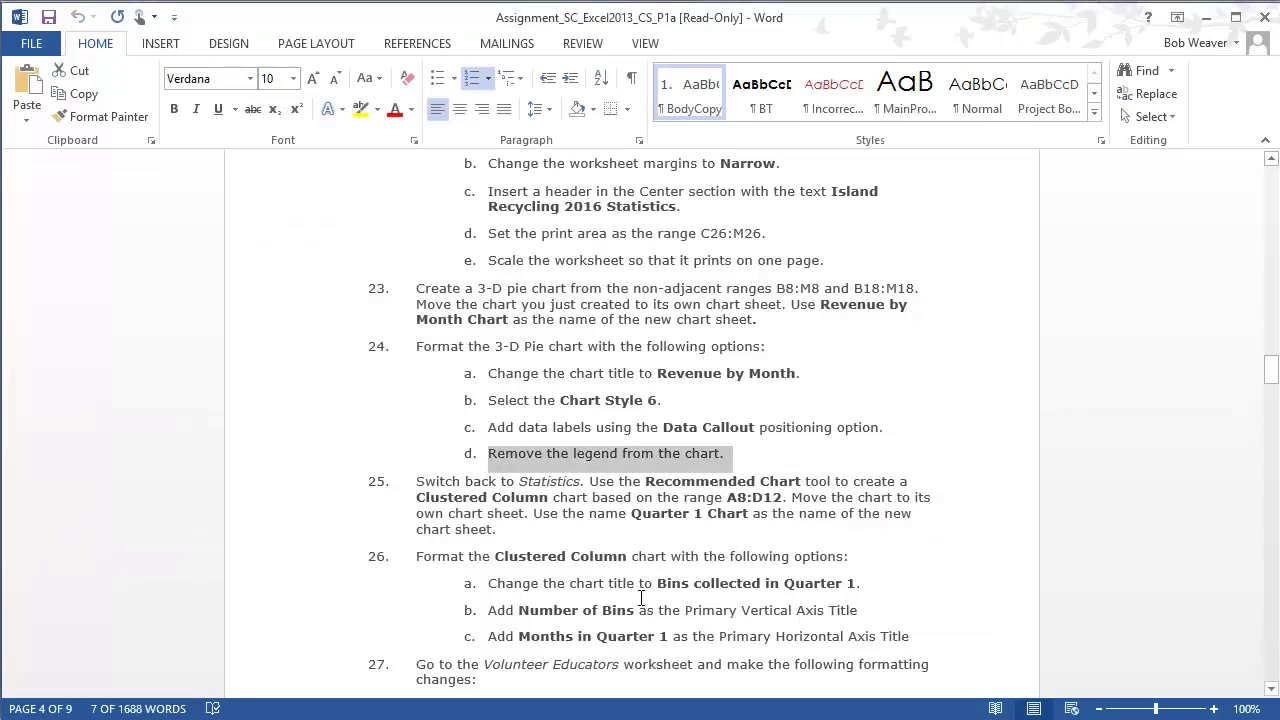
pyautogui.moveTo(416, 481); pyautogui.dragTo(497, 531)
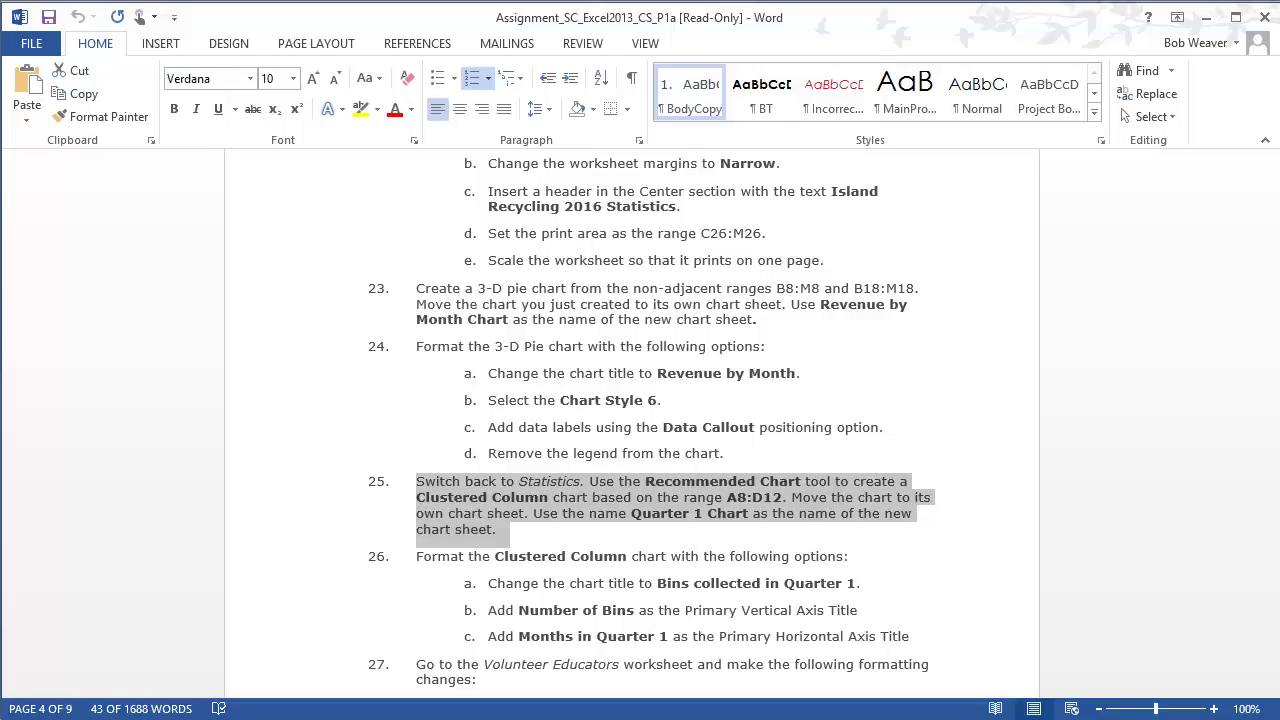
pyautogui.hotkey('alt', 'Tab')
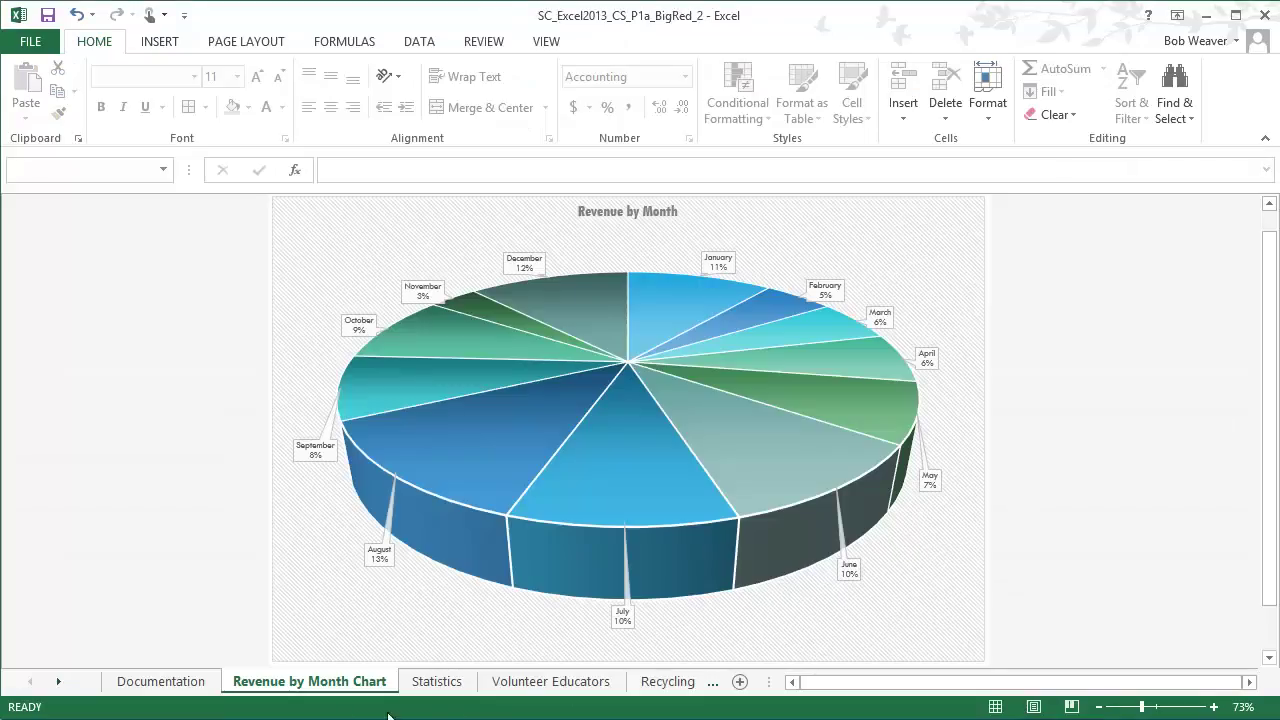
# Step: On the Statistics sheet, select the Quarter 1 bin counts in A8:D12
pyautogui.click(437, 681)
pyautogui.hotkey('alt', 'Tab')
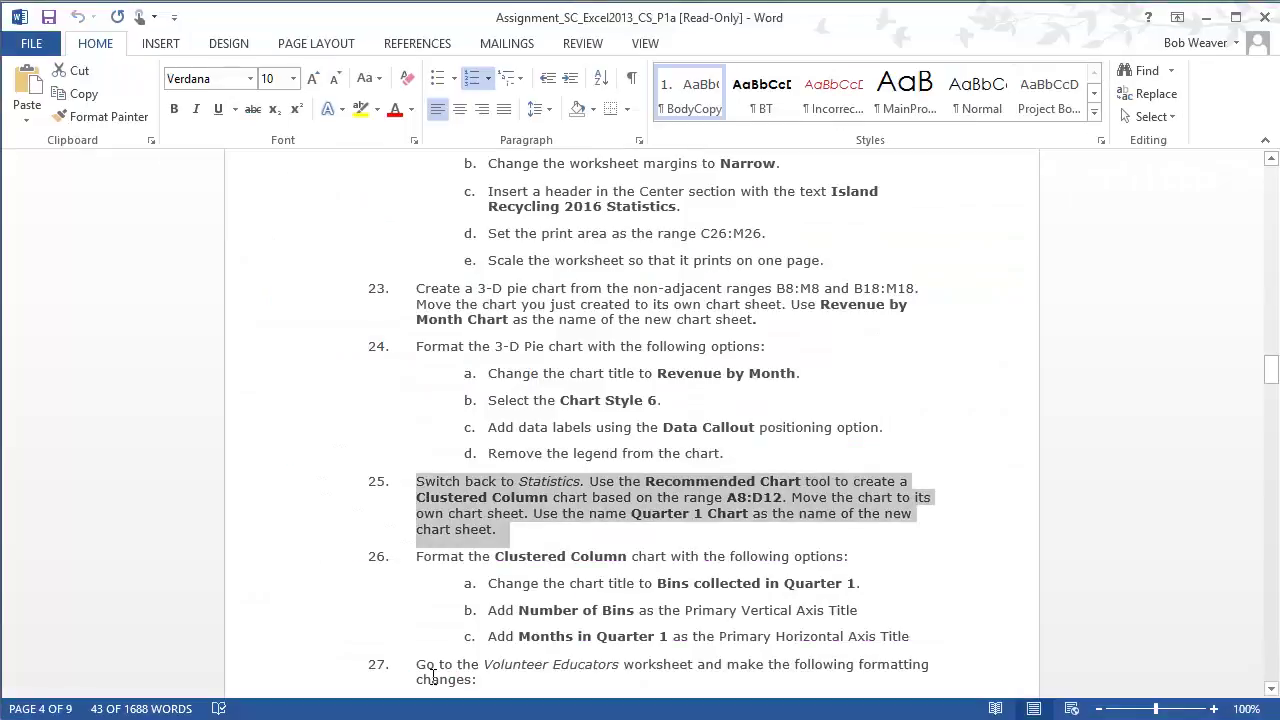
pyautogui.hotkey('alt', 'Tab')
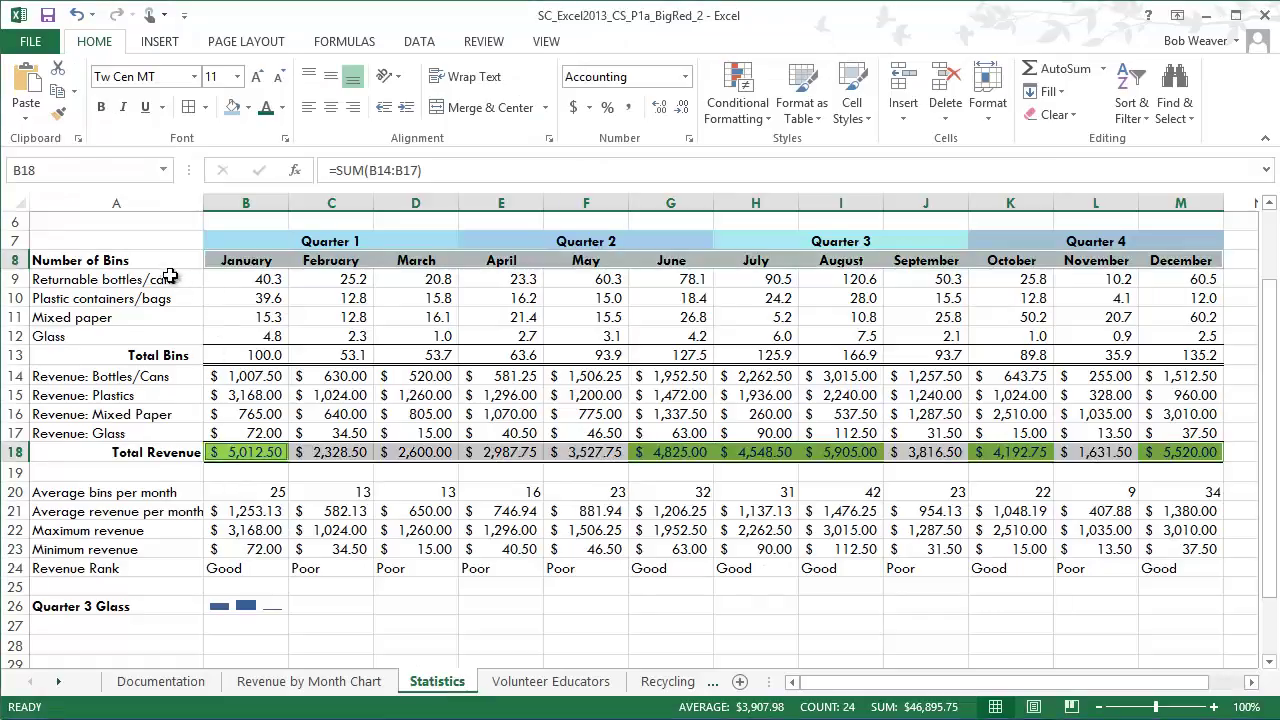
pyautogui.click(93, 261)
pyautogui.moveTo(93, 261); pyautogui.dragTo(404, 338)
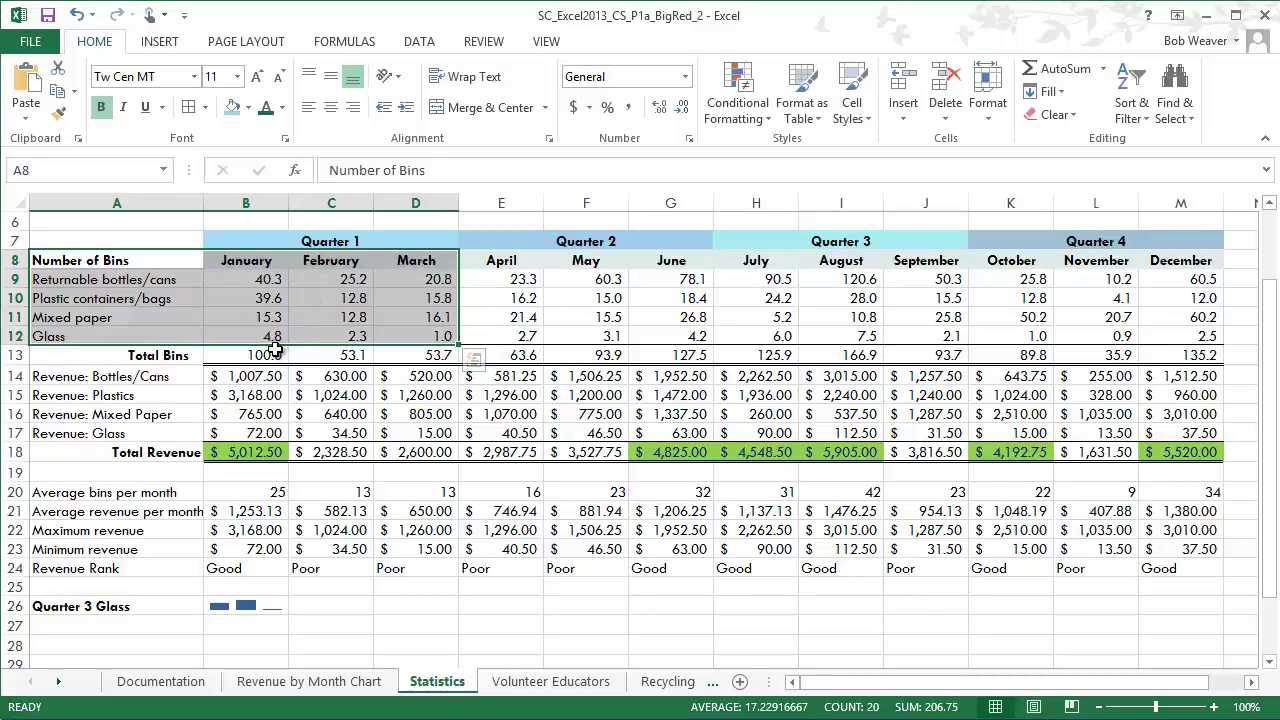
pyautogui.hotkey('alt', 'Tab')
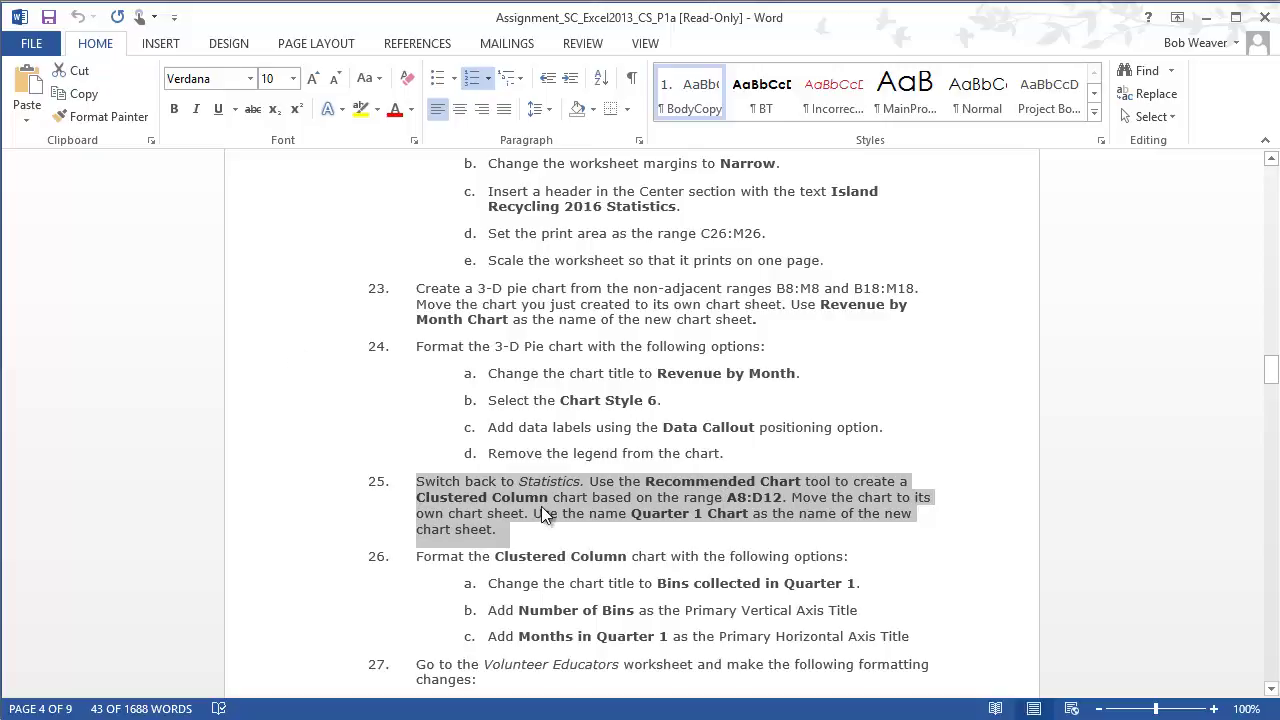
pyautogui.hotkey('alt', 'Tab')
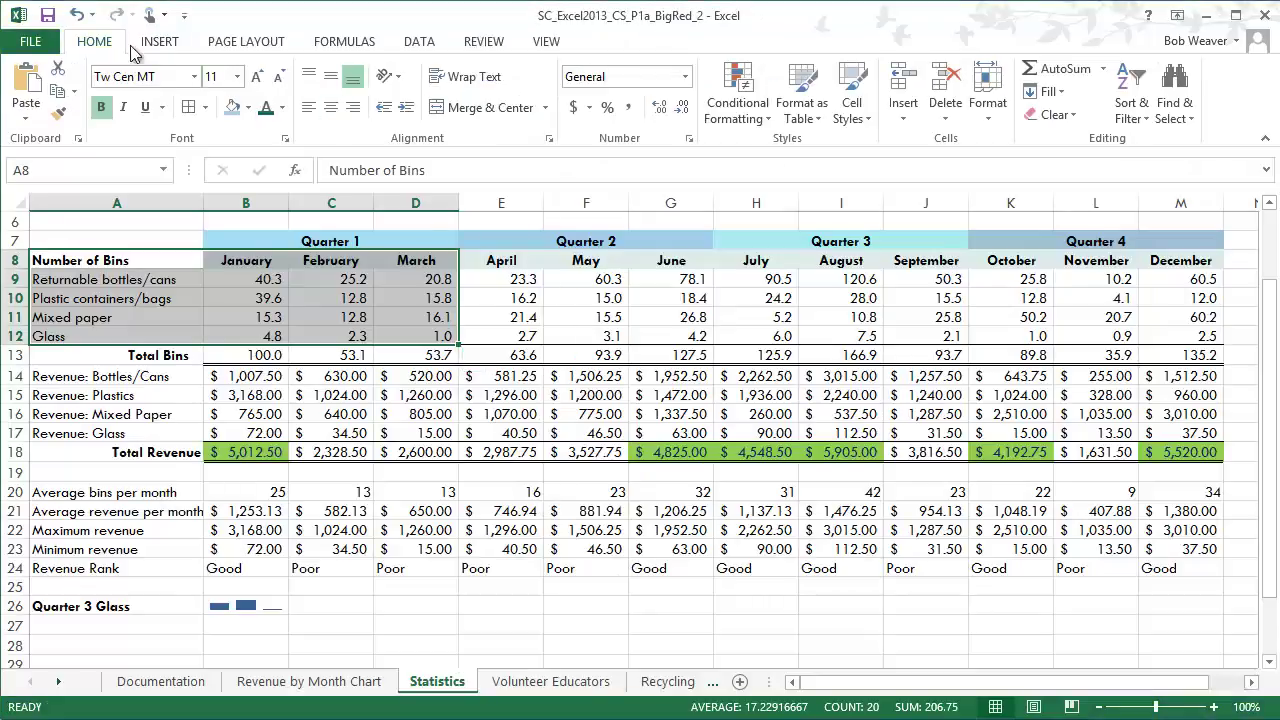
# Step: Insert the Clustered Column chart from Recommended Charts for the selected range
pyautogui.click(160, 42)
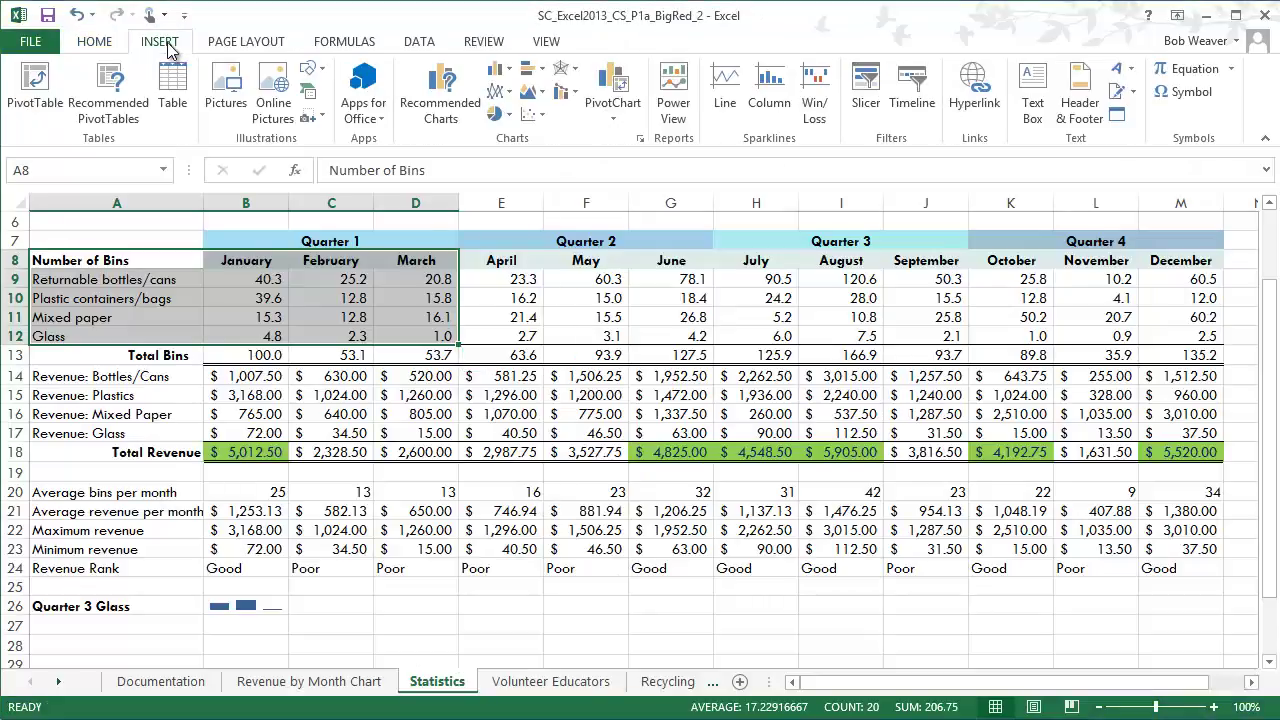
pyautogui.click(455, 117)
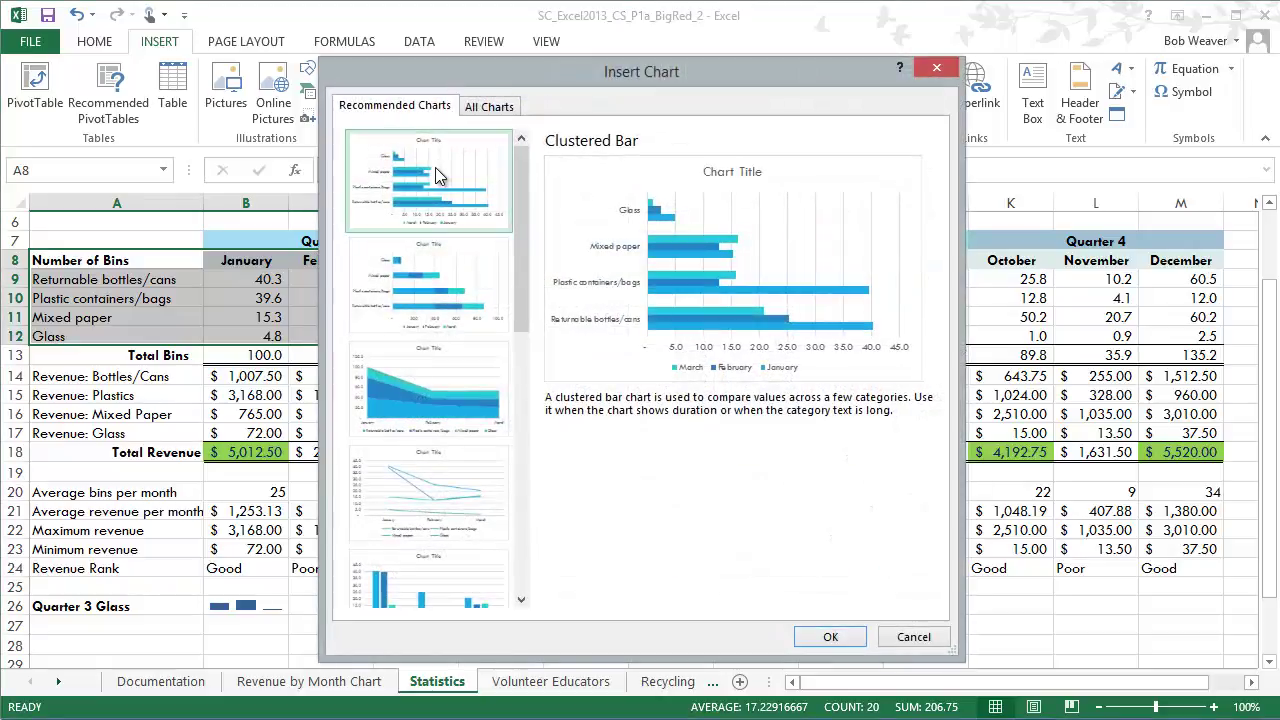
pyautogui.click(436, 288)
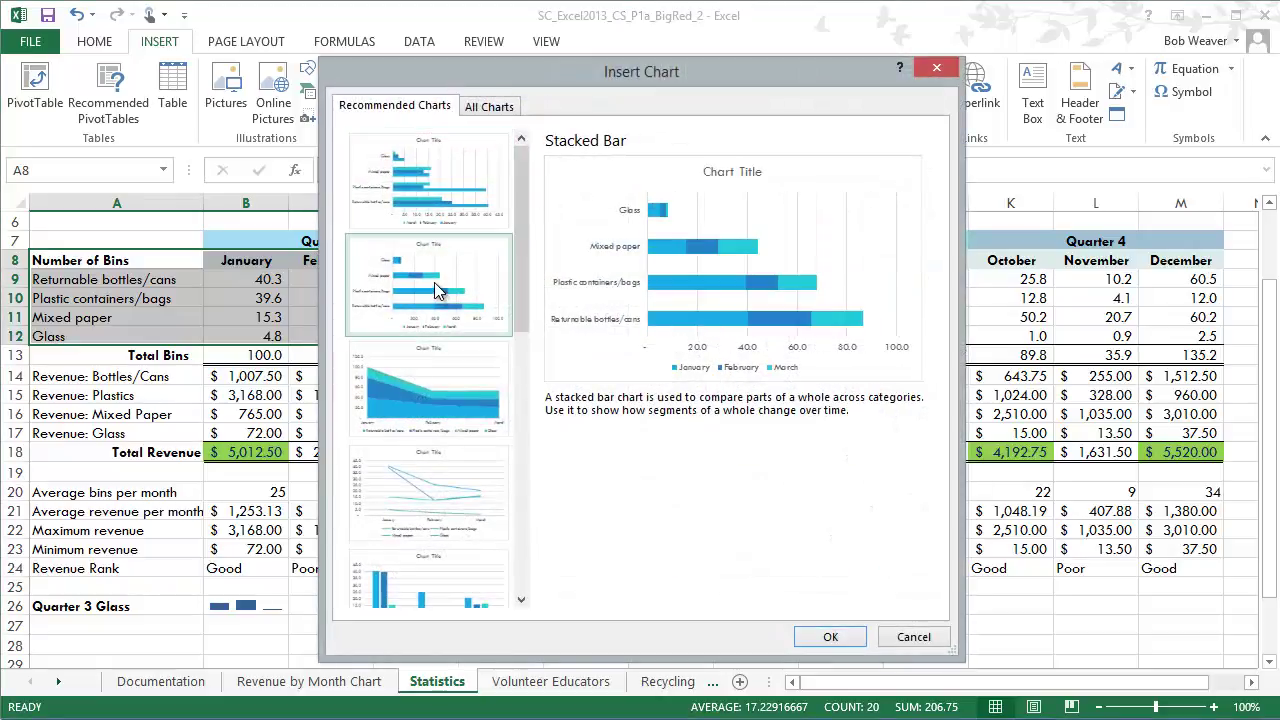
pyautogui.click(440, 363)
pyautogui.click(440, 470)
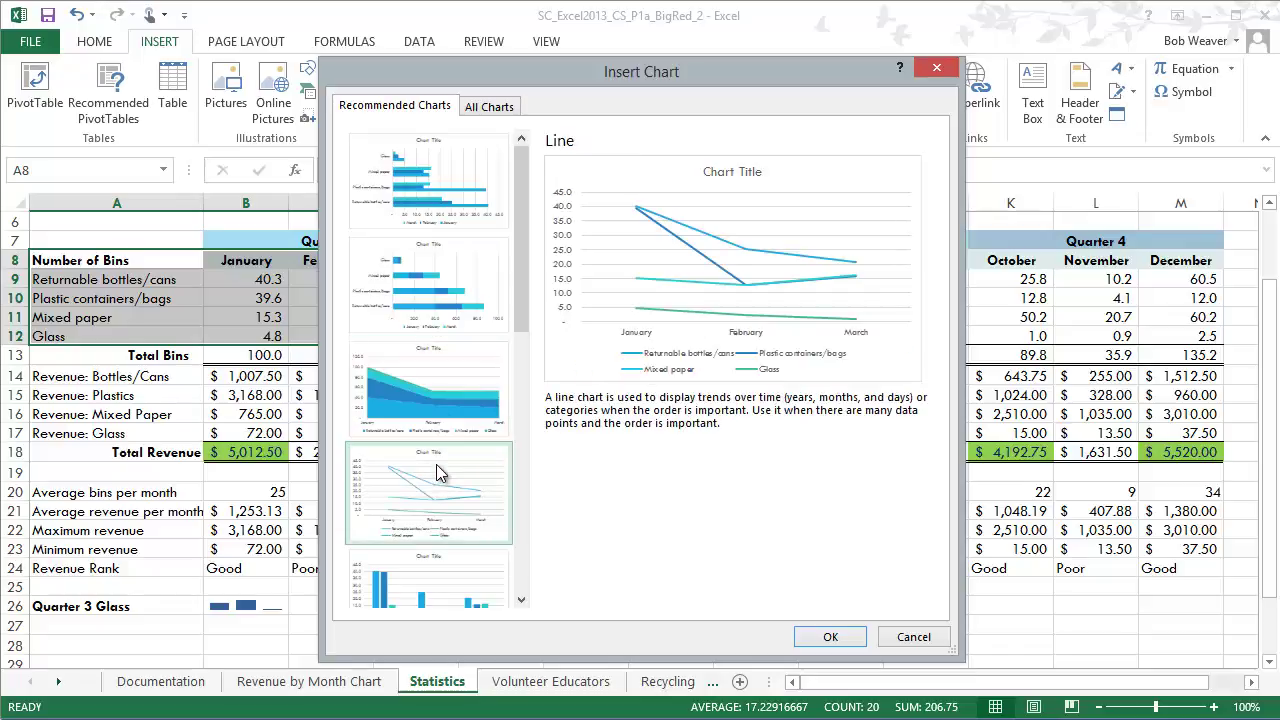
pyautogui.click(417, 574)
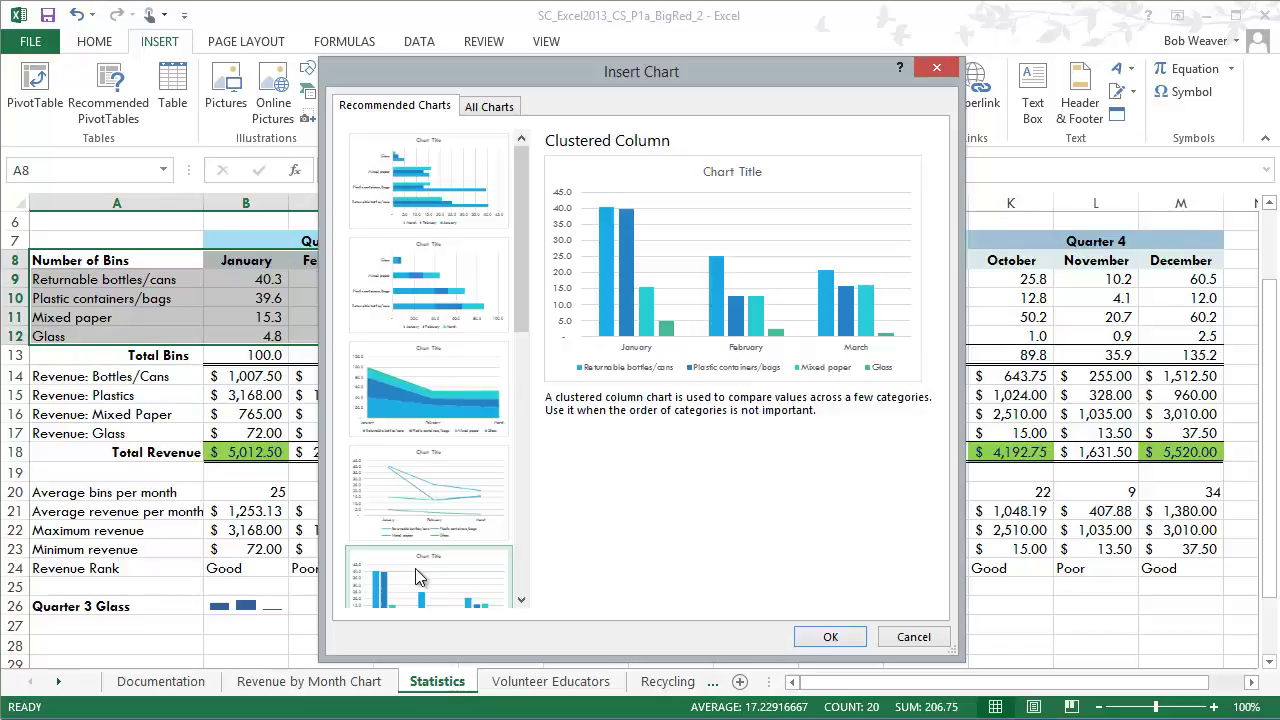
pyautogui.click(815, 632)
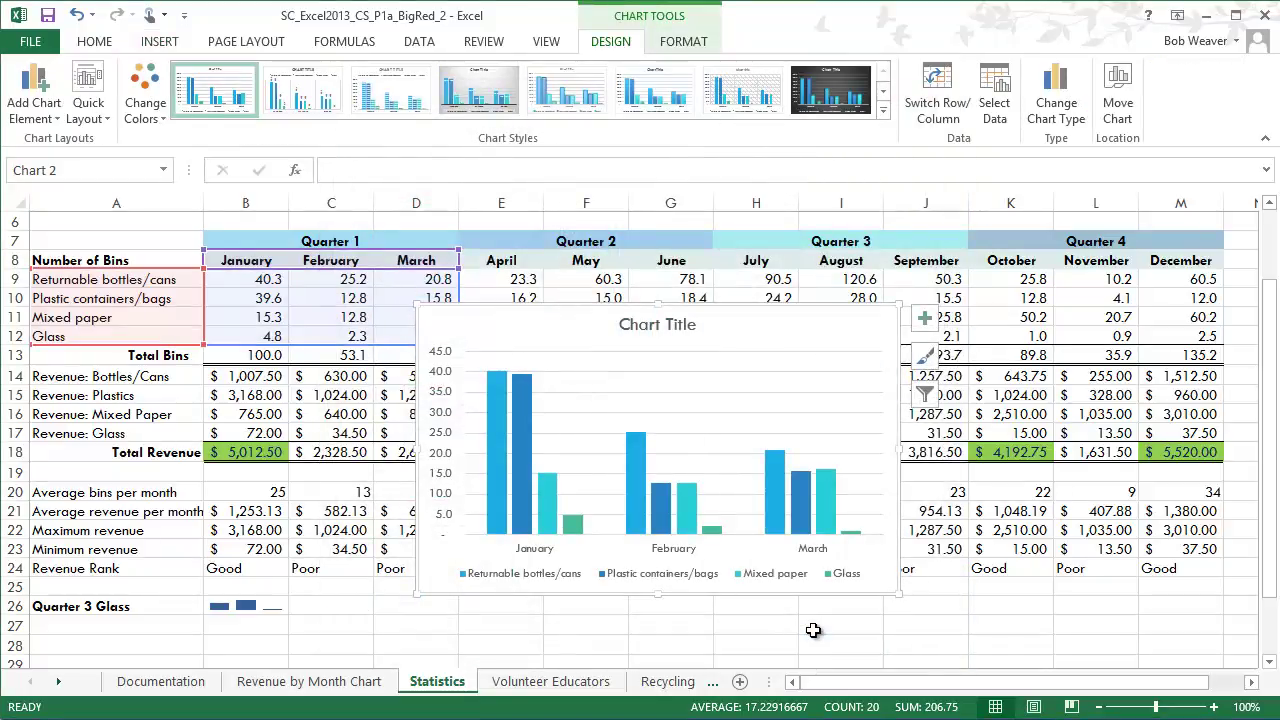
# Step: Relocate the Quarter 1 column chart to a new chart sheet named 'Quarter 1 Chart'
pyautogui.hotkey('alt', 'Tab')
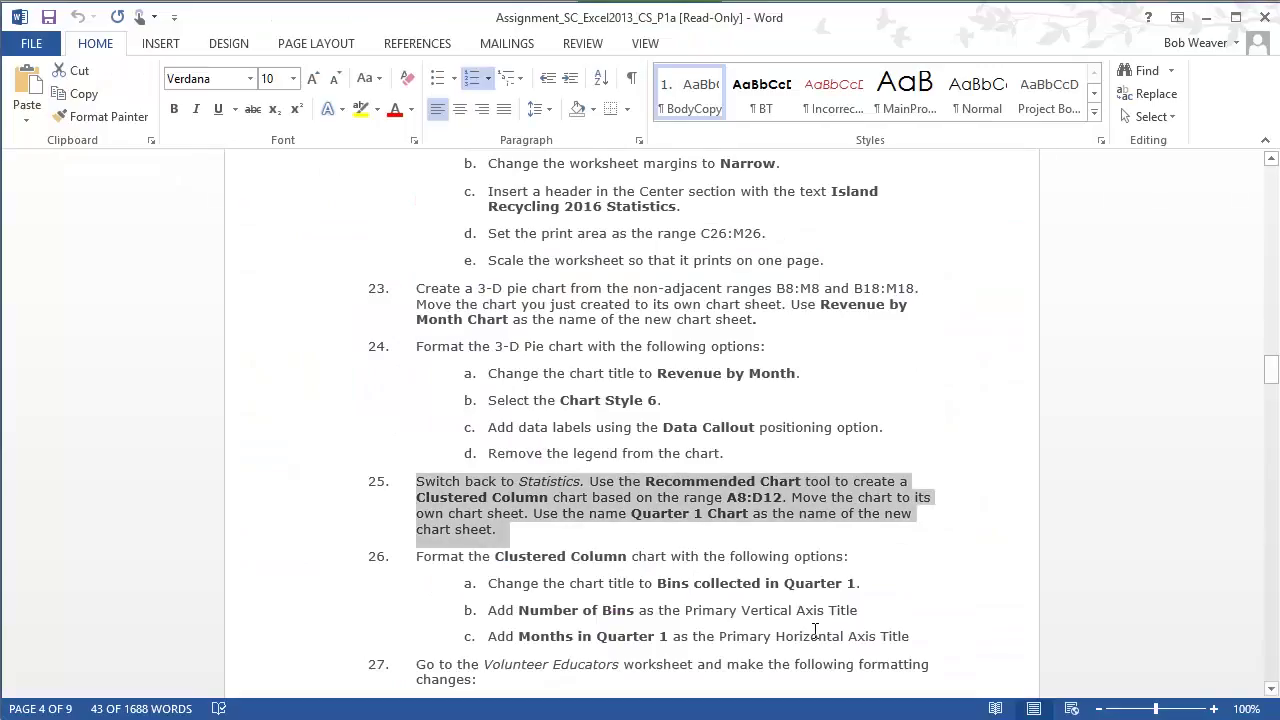
pyautogui.click(792, 497)
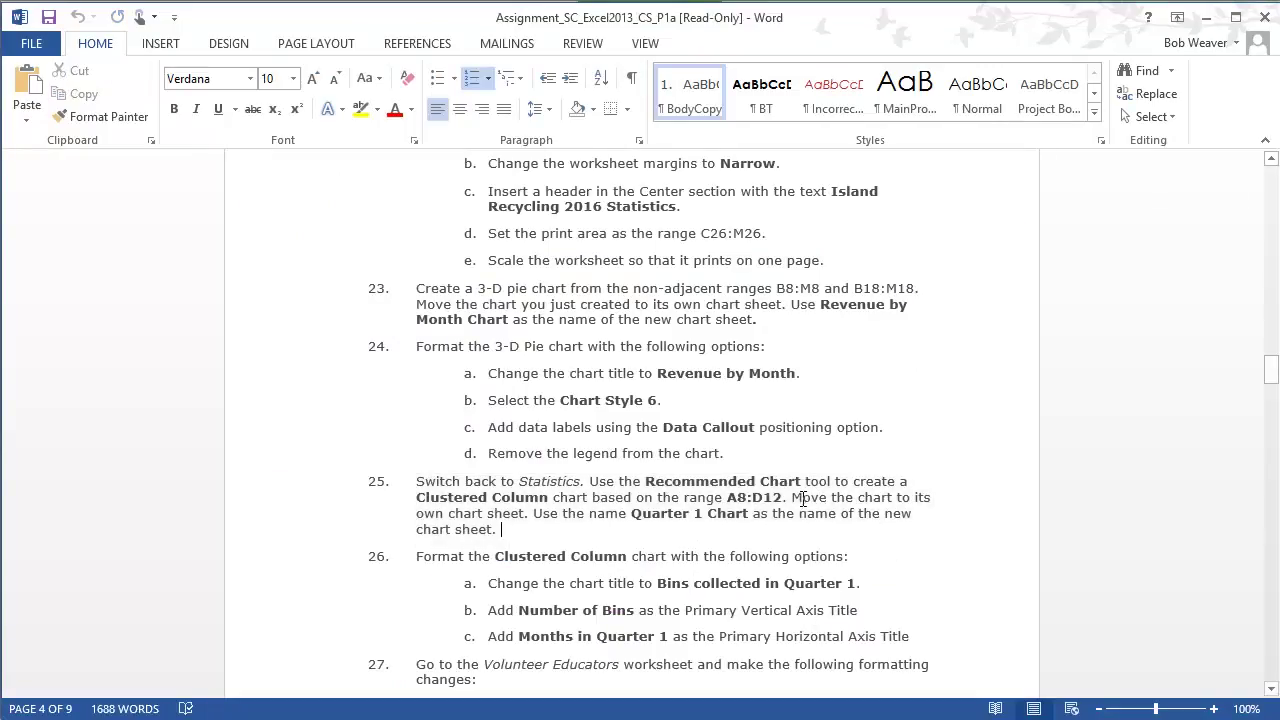
pyautogui.moveTo(781, 500); pyautogui.dragTo(510, 534)
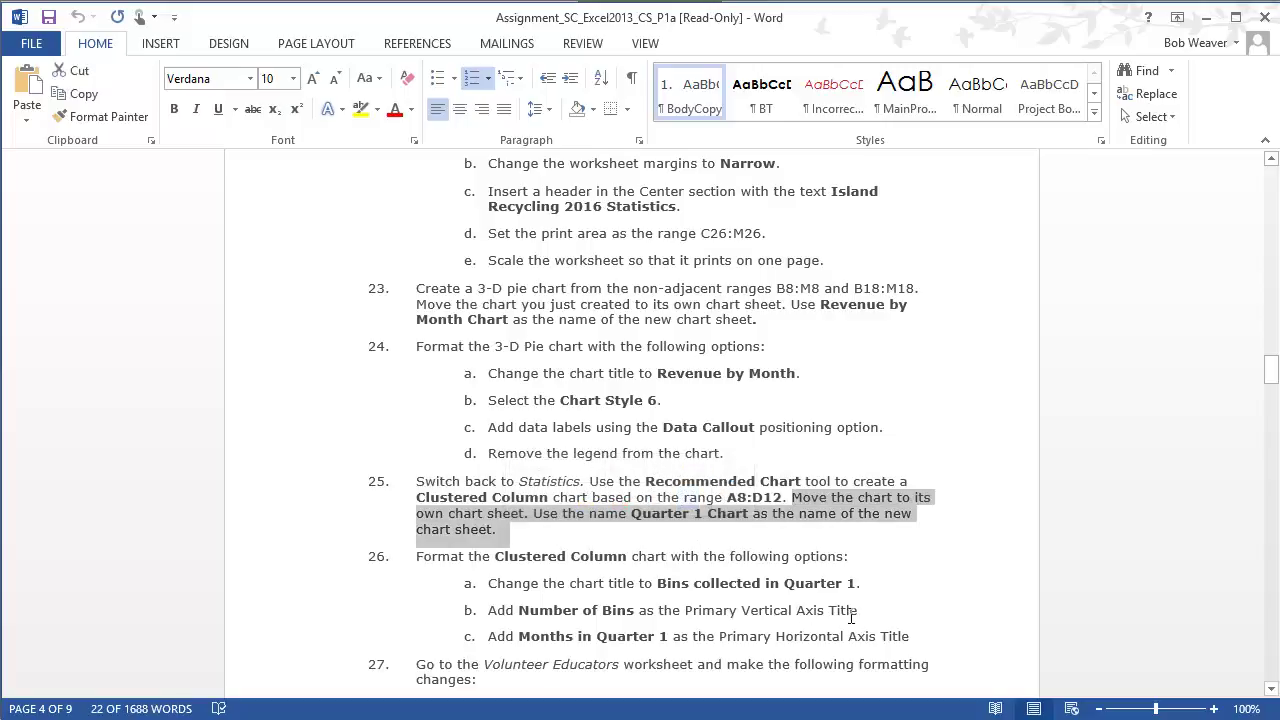
pyautogui.hotkey('alt', 'Tab')
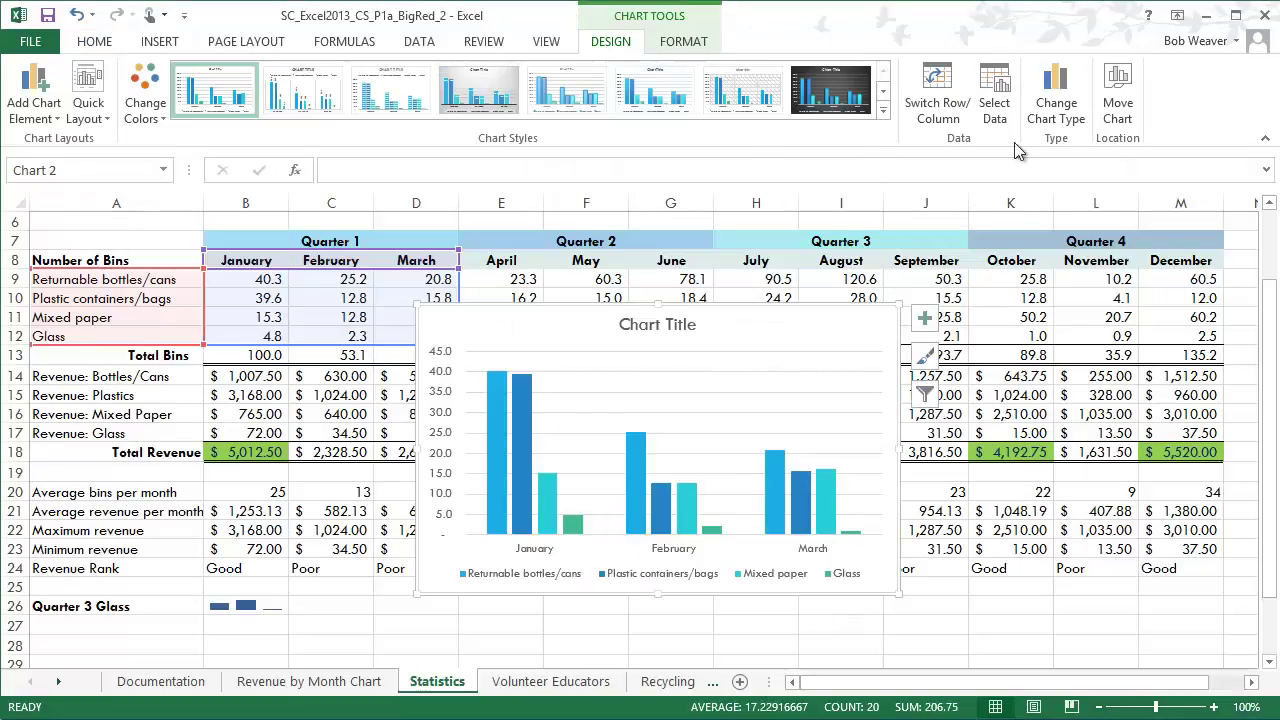
pyautogui.click(1120, 112)
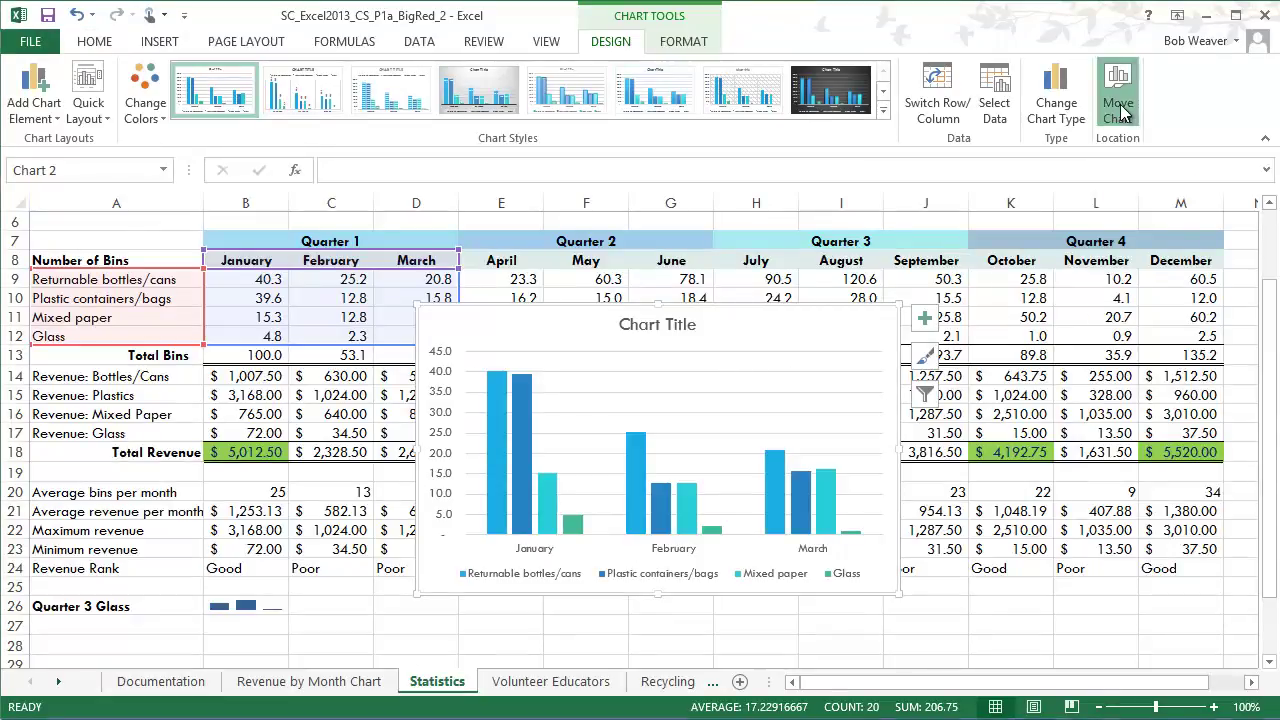
pyautogui.click(590, 335)
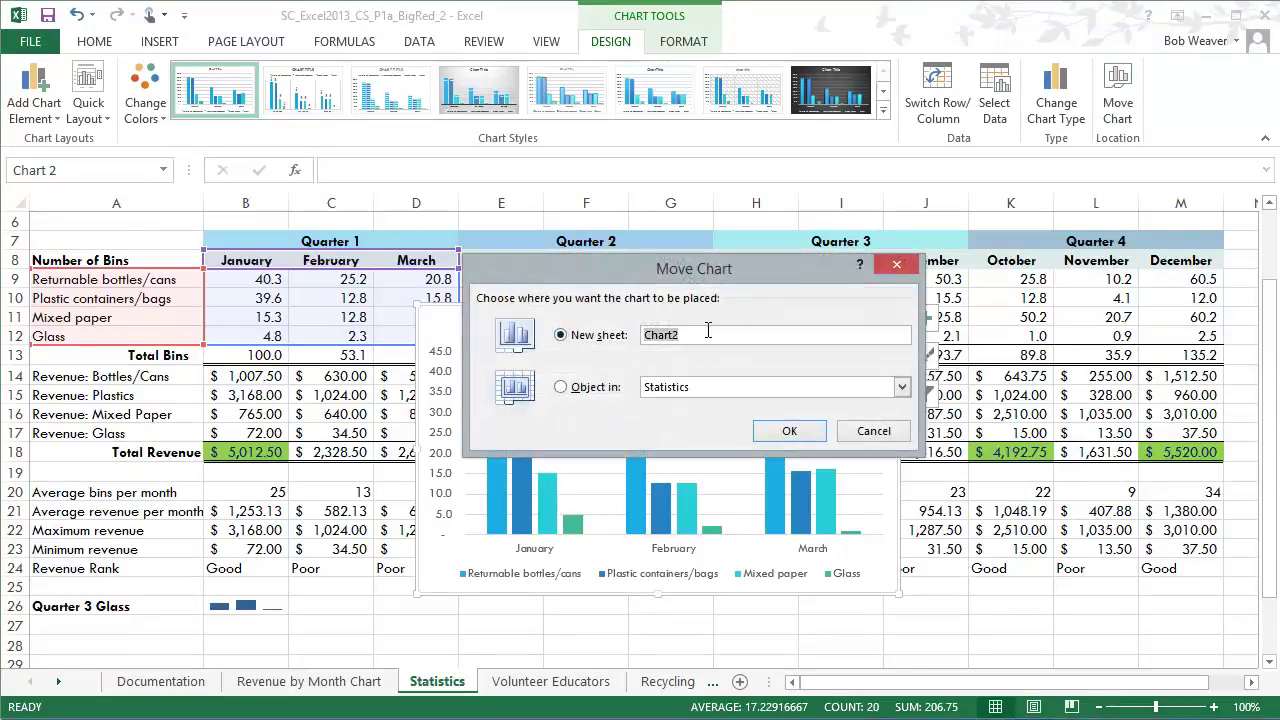
pyautogui.hotkey('alt', 'Tab')
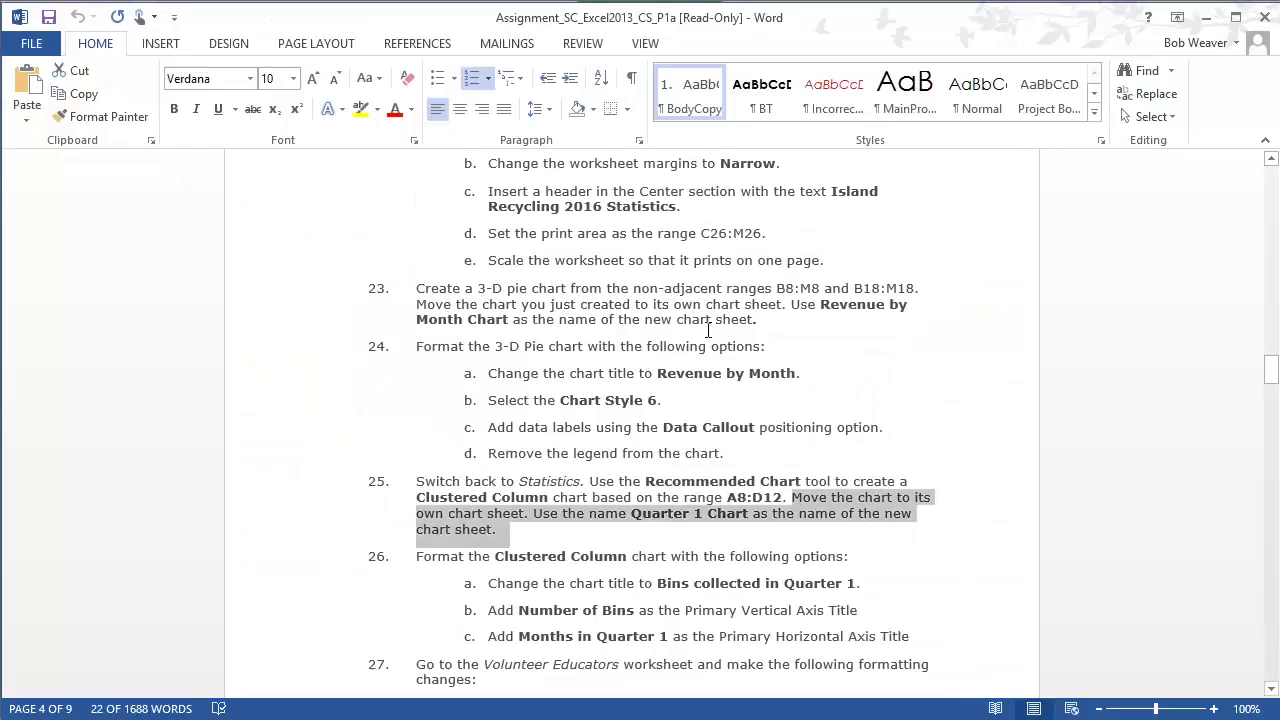
pyautogui.hotkey('alt', 'Tab')
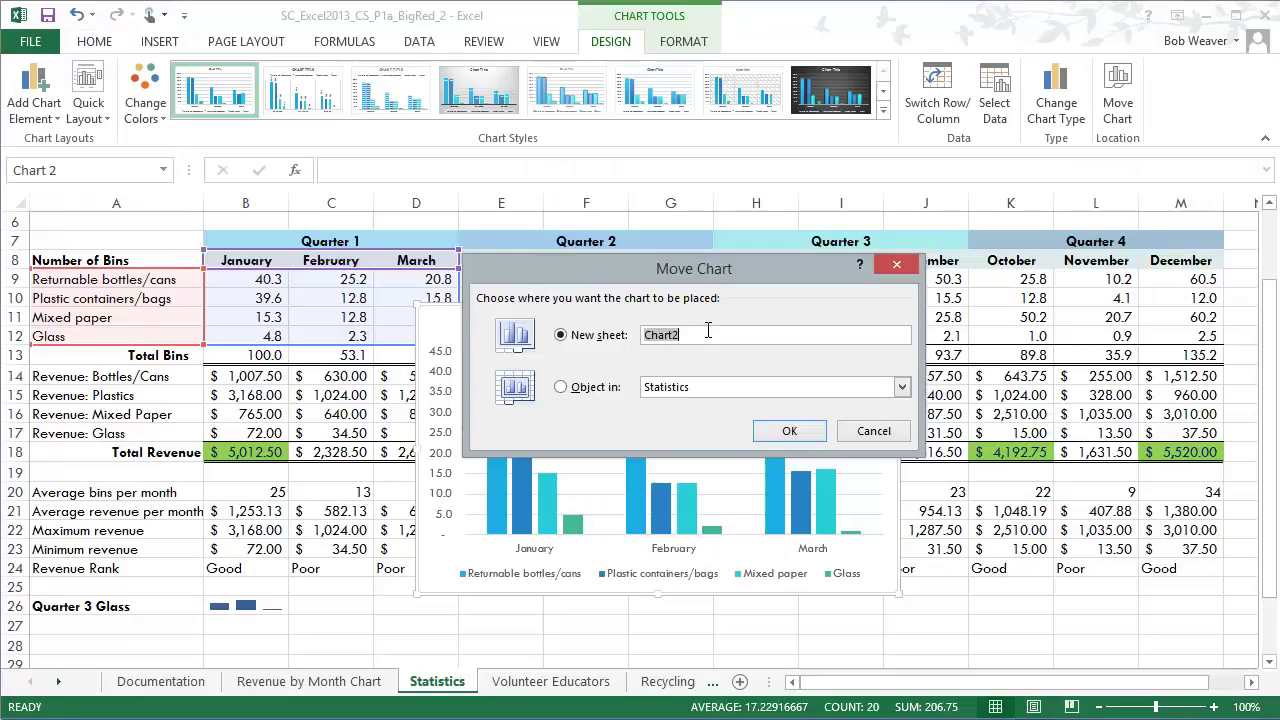
pyautogui.write('Quarter 1 Chart')
pyautogui.click(789, 431)
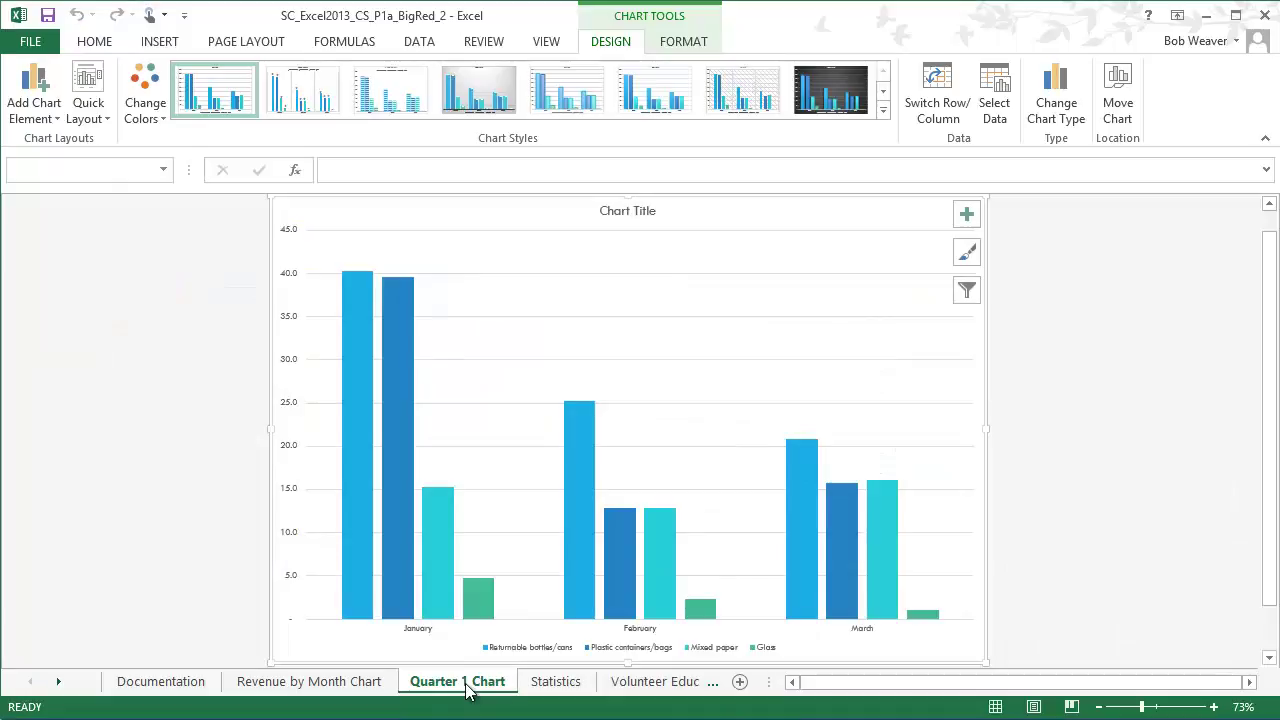
# Step: Replace the placeholder Chart Title with 'Bins collected in Quarter 1'
pyautogui.hotkey('alt', 'Tab')
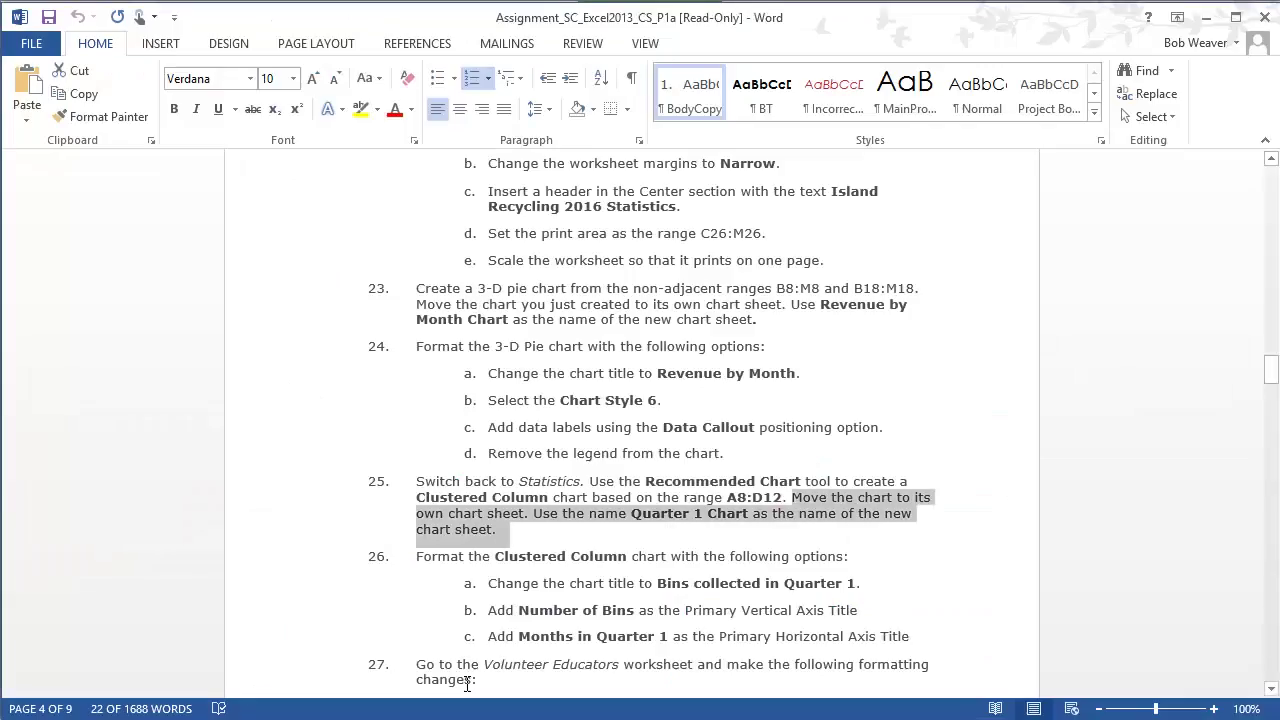
pyautogui.moveTo(432, 556); pyautogui.dragTo(862, 560)
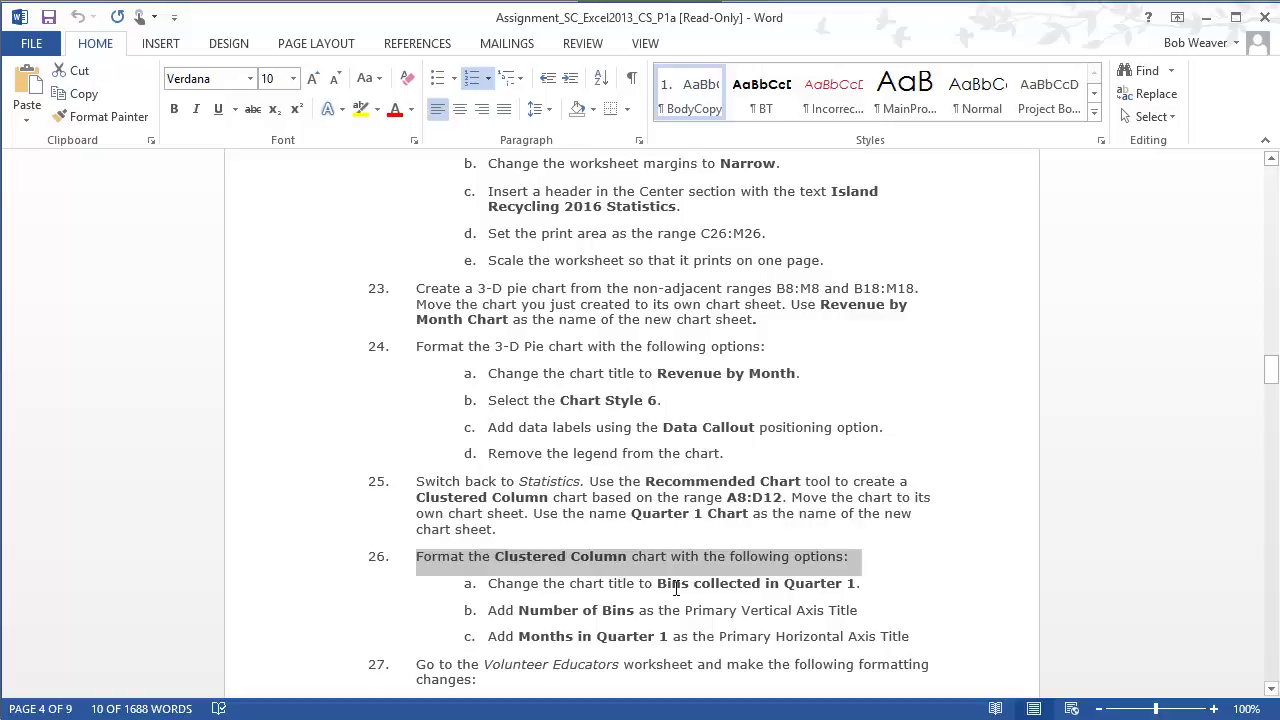
pyautogui.hotkey('alt', 'Tab')
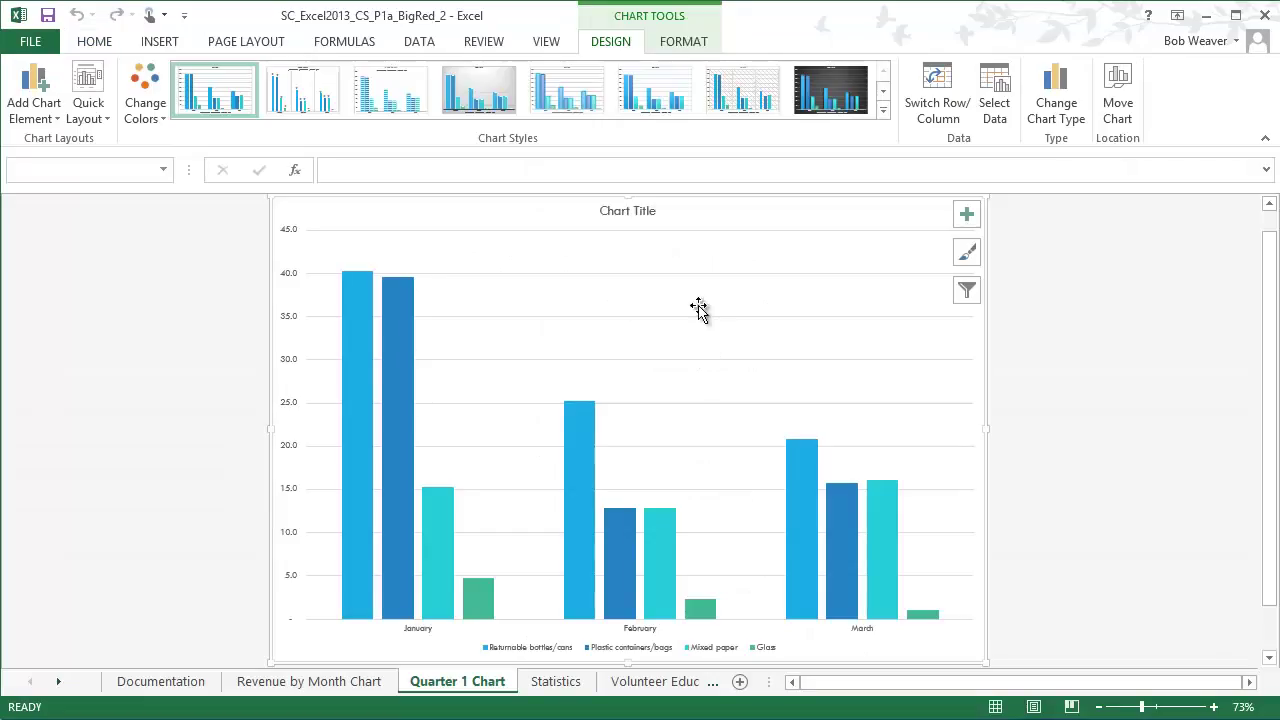
pyautogui.click(624, 211)
pyautogui.tripleClick(619, 212)
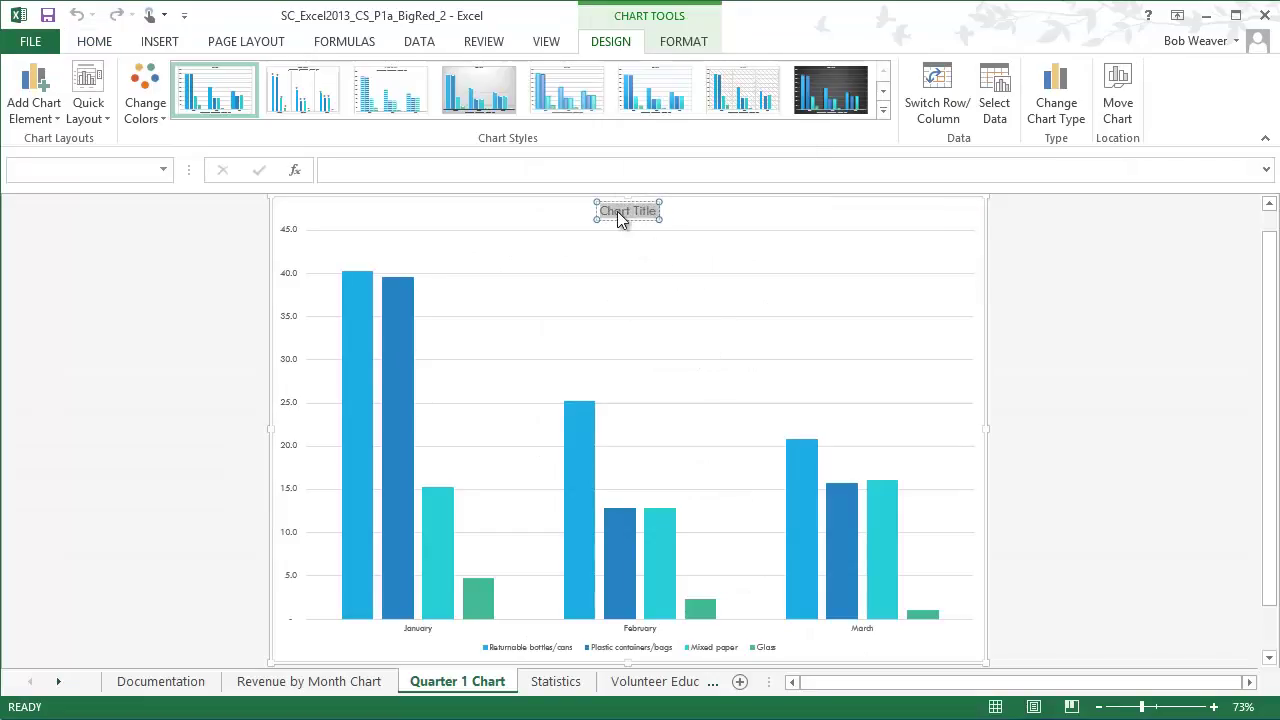
pyautogui.write('Bins col')
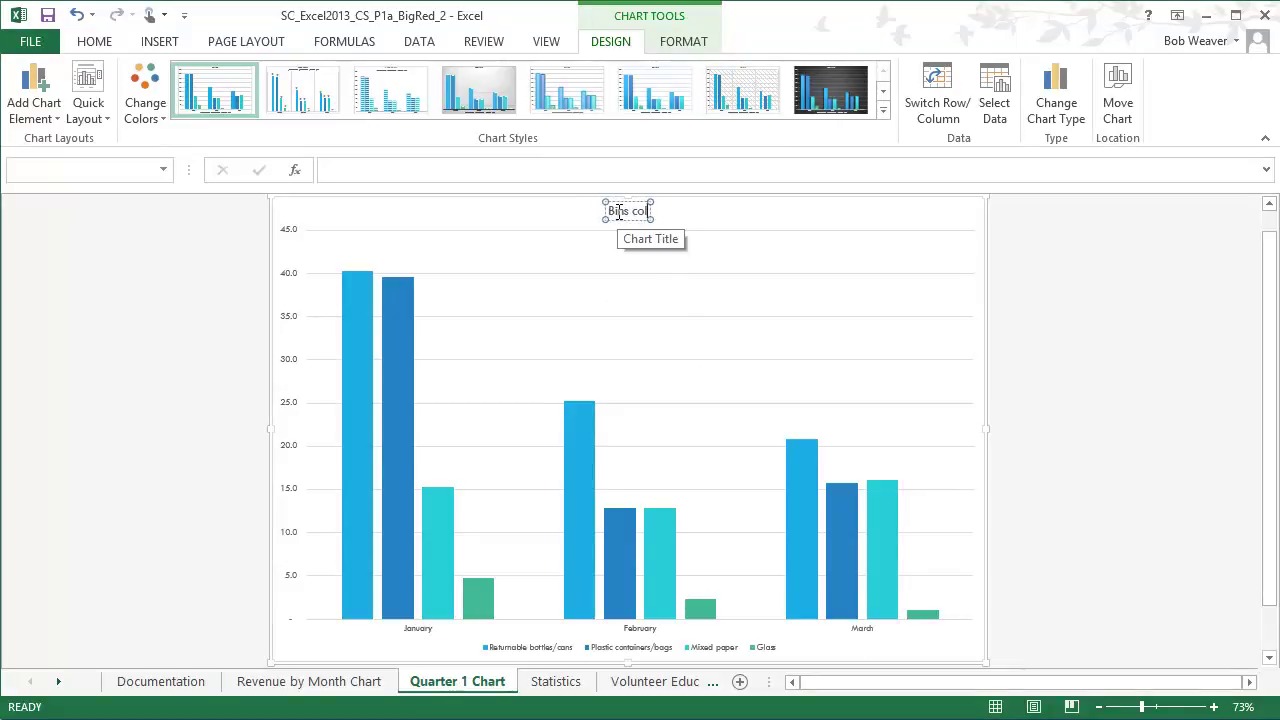
pyautogui.write('lected in Quarter 1')
pyautogui.hotkey('alt', 'Tab')
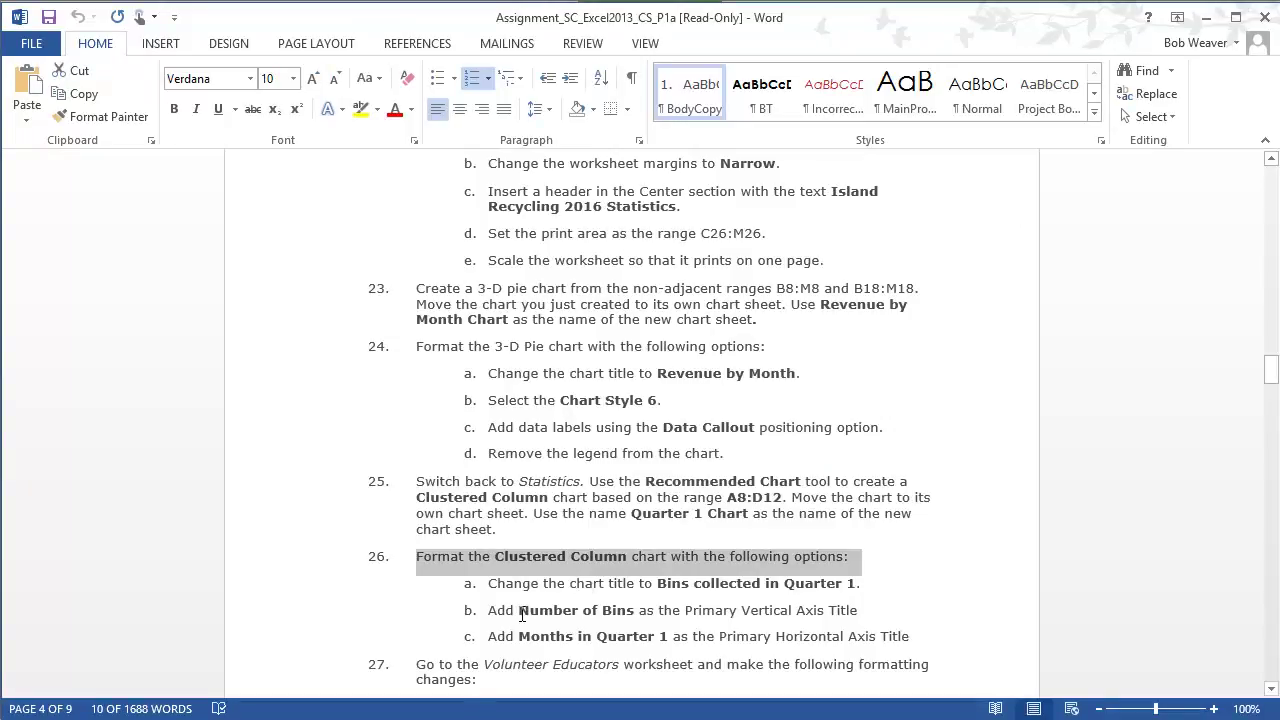
pyautogui.moveTo(520, 614); pyautogui.dragTo(636, 612)
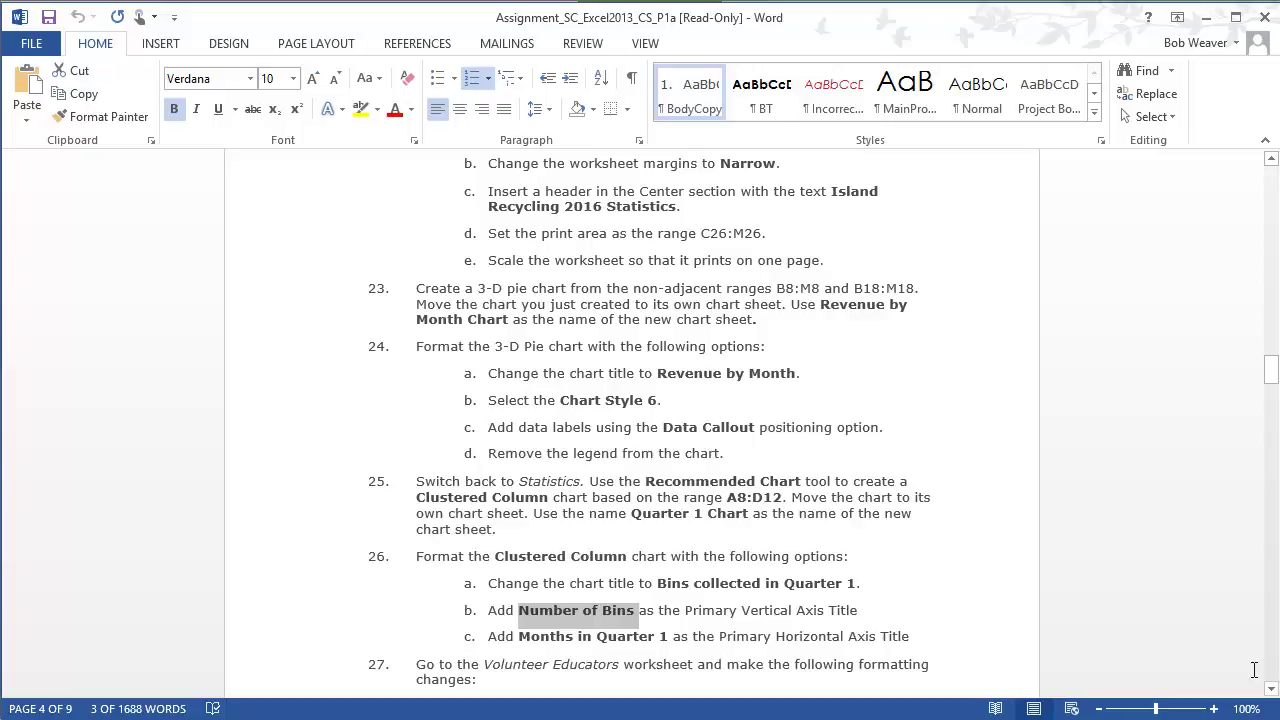
pyautogui.hotkey('alt', 'Tab')
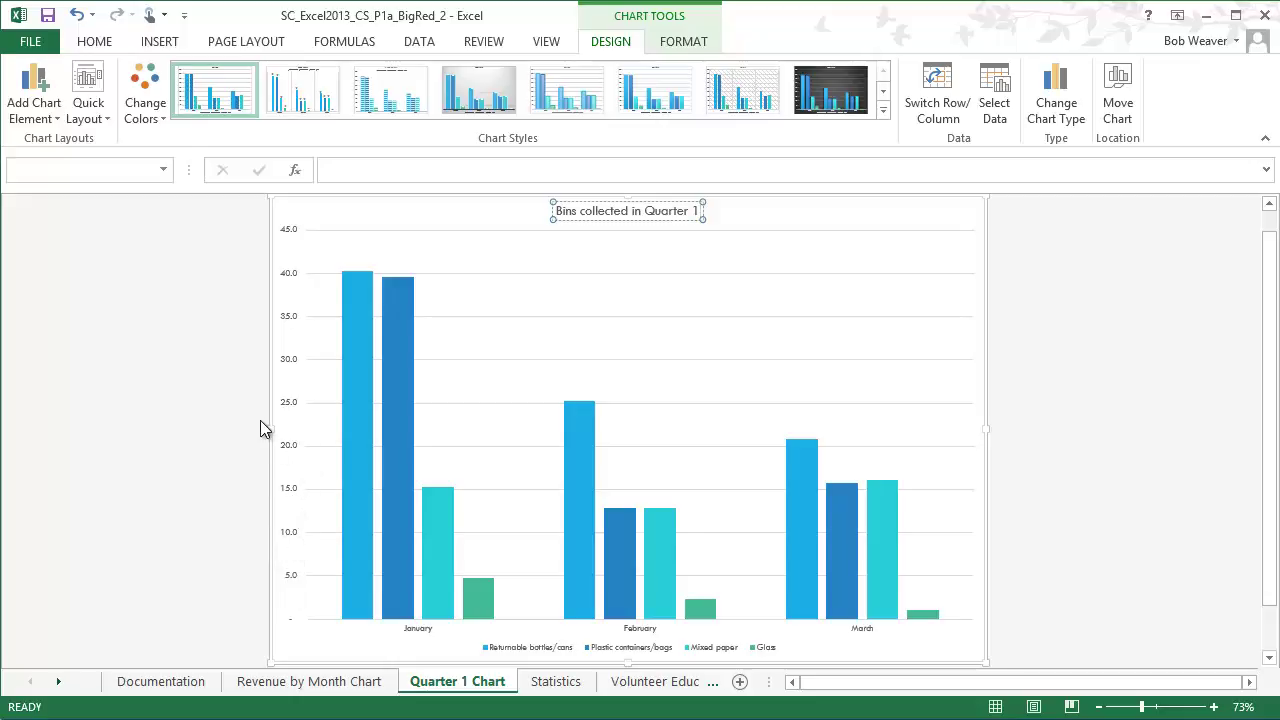
# Step: Add a Primary Vertical axis title reading 'Number of Bins' to the Quarter 1 chart
pyautogui.moveTo(376, 410)
pyautogui.click(50, 120)
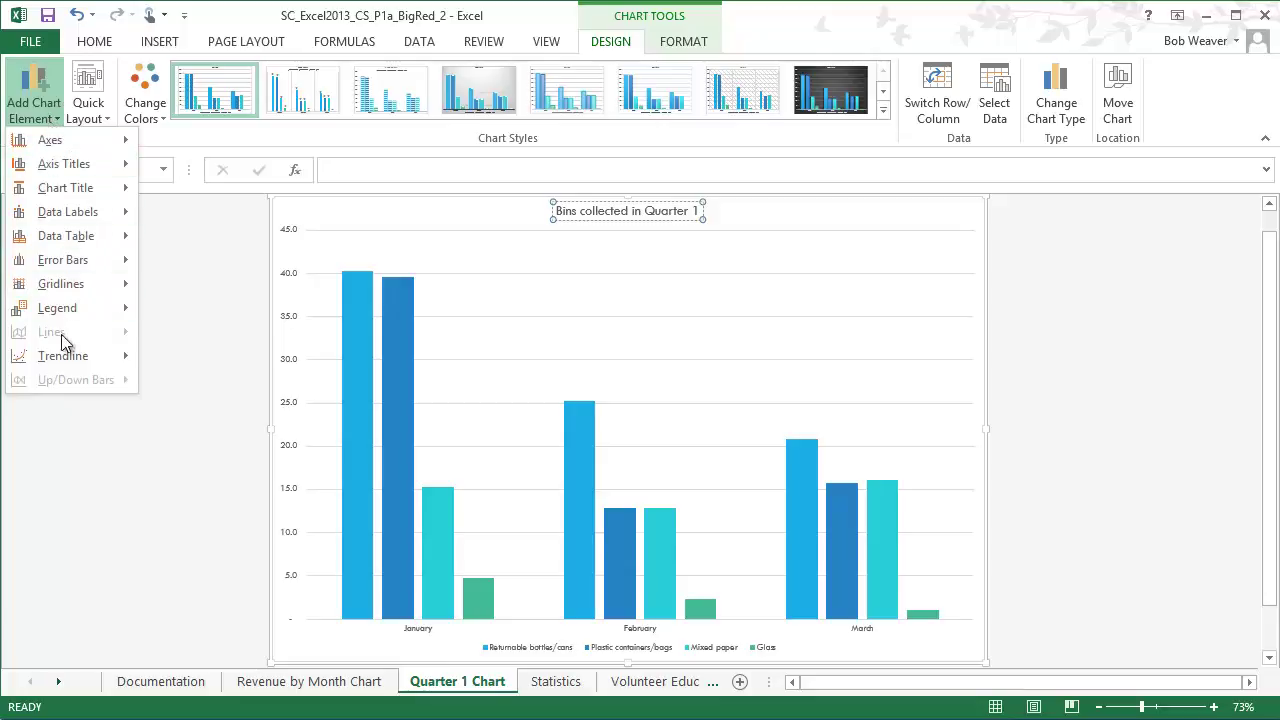
pyautogui.moveTo(52, 145)
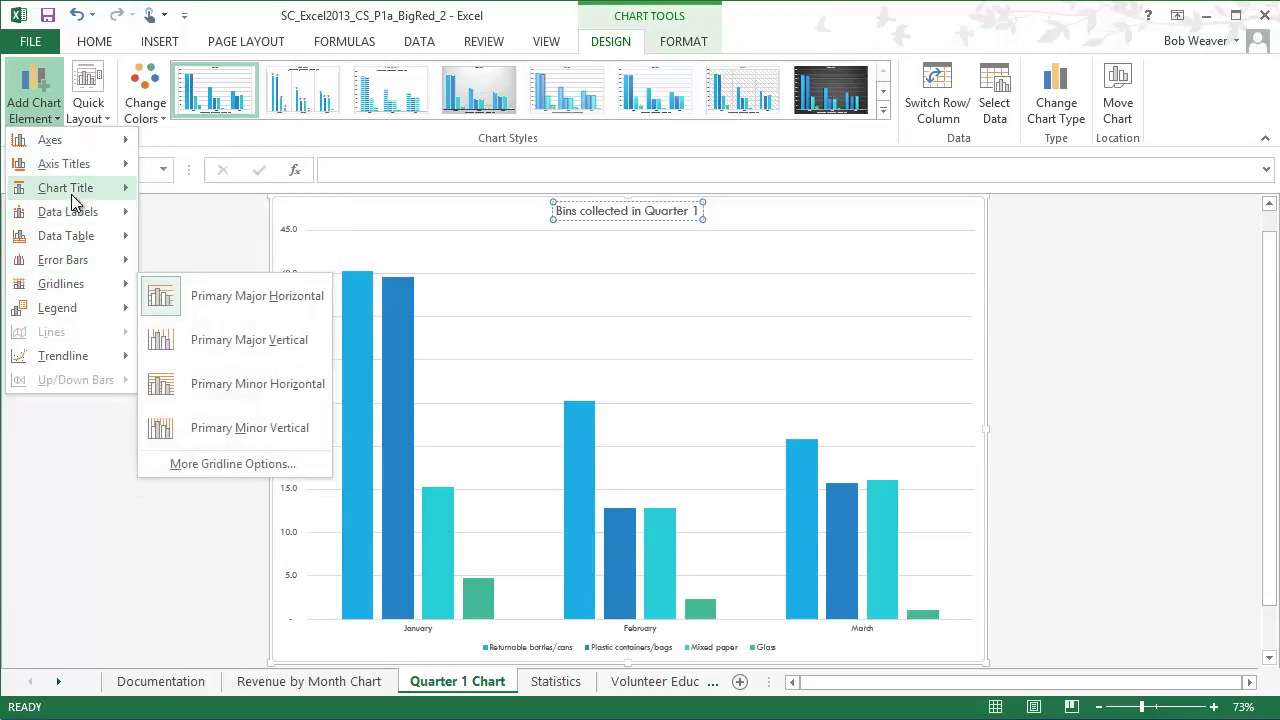
pyautogui.moveTo(72, 192)
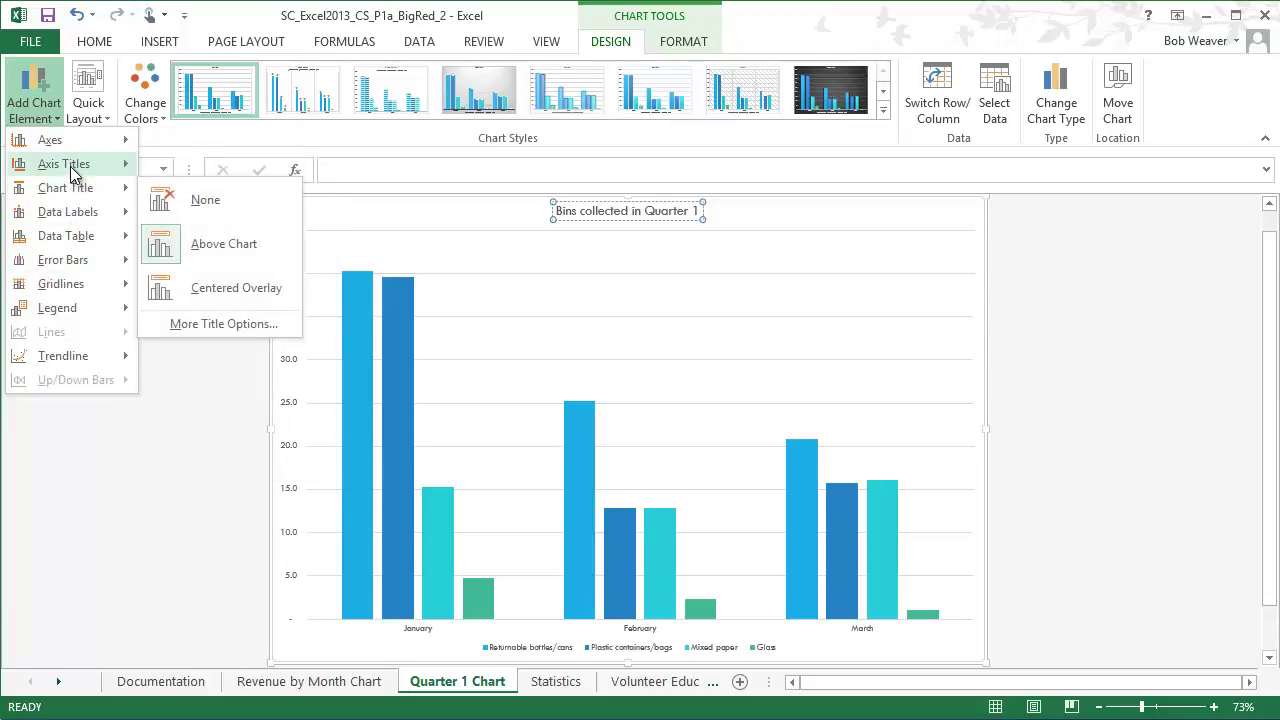
pyautogui.moveTo(70, 166)
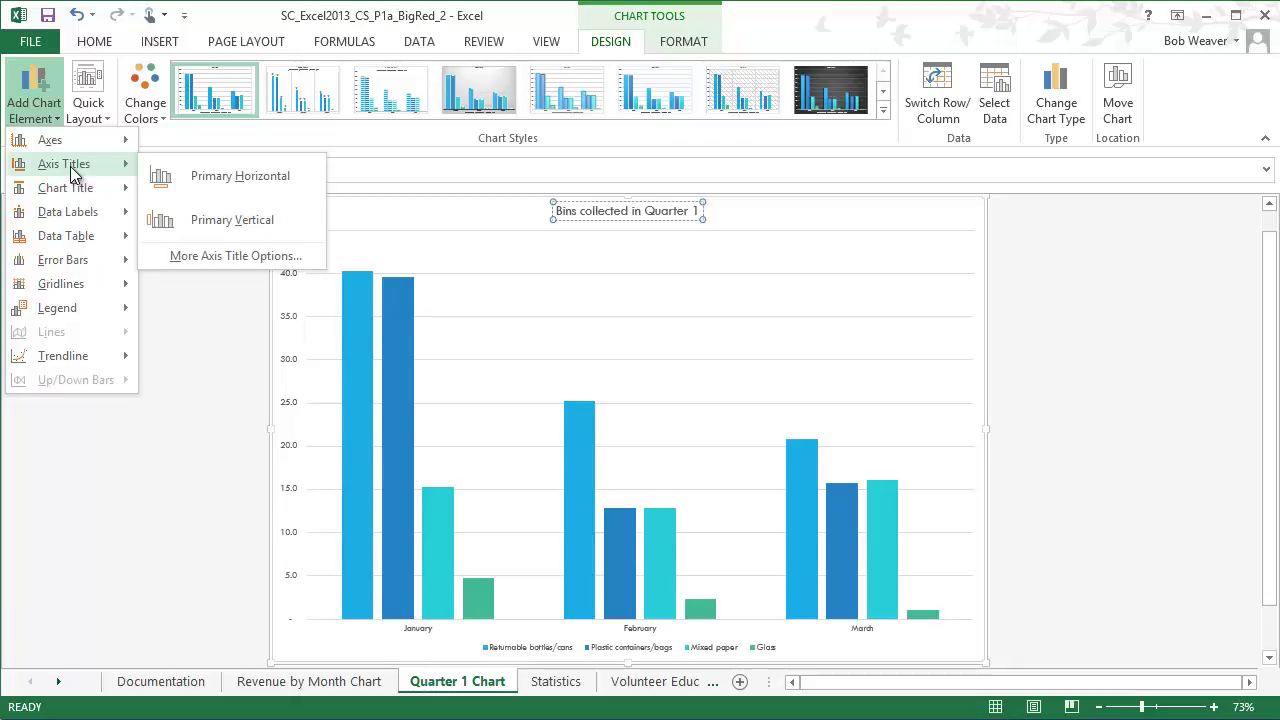
pyautogui.click(249, 222)
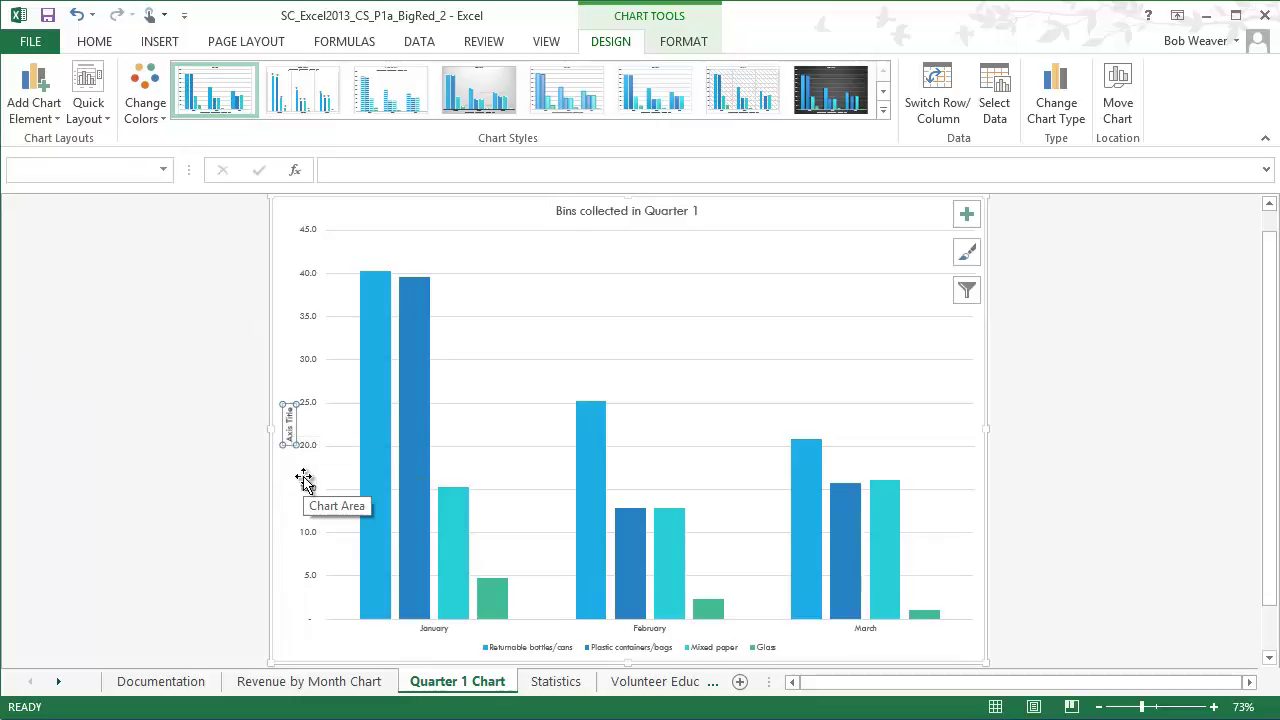
pyautogui.hotkey('alt', 'Tab')
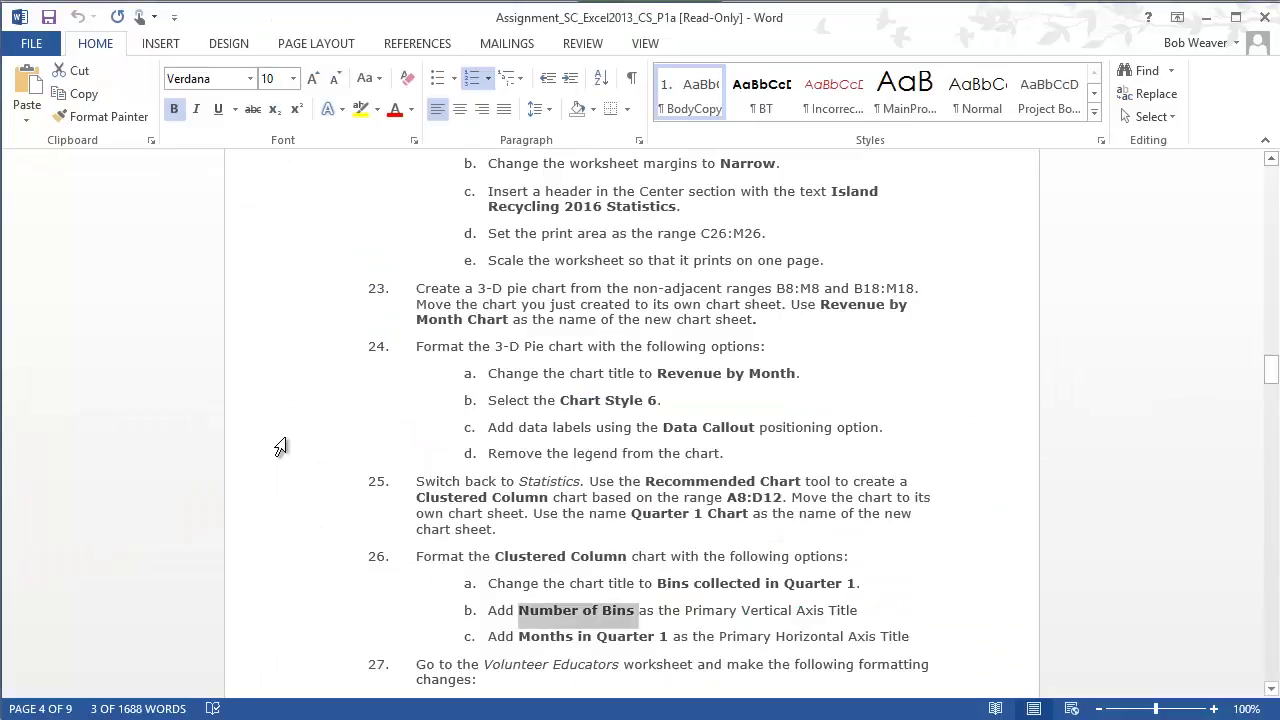
pyautogui.hotkey('alt', 'Tab')
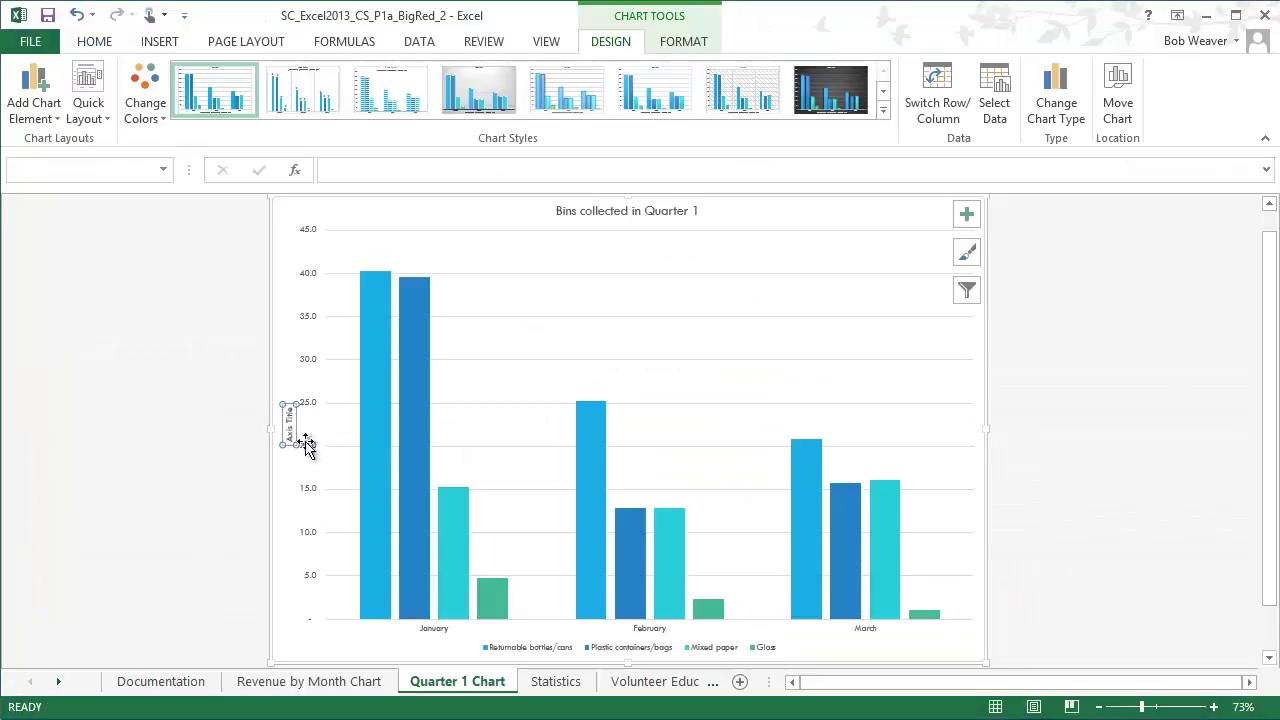
pyautogui.doubleClick(291, 432)
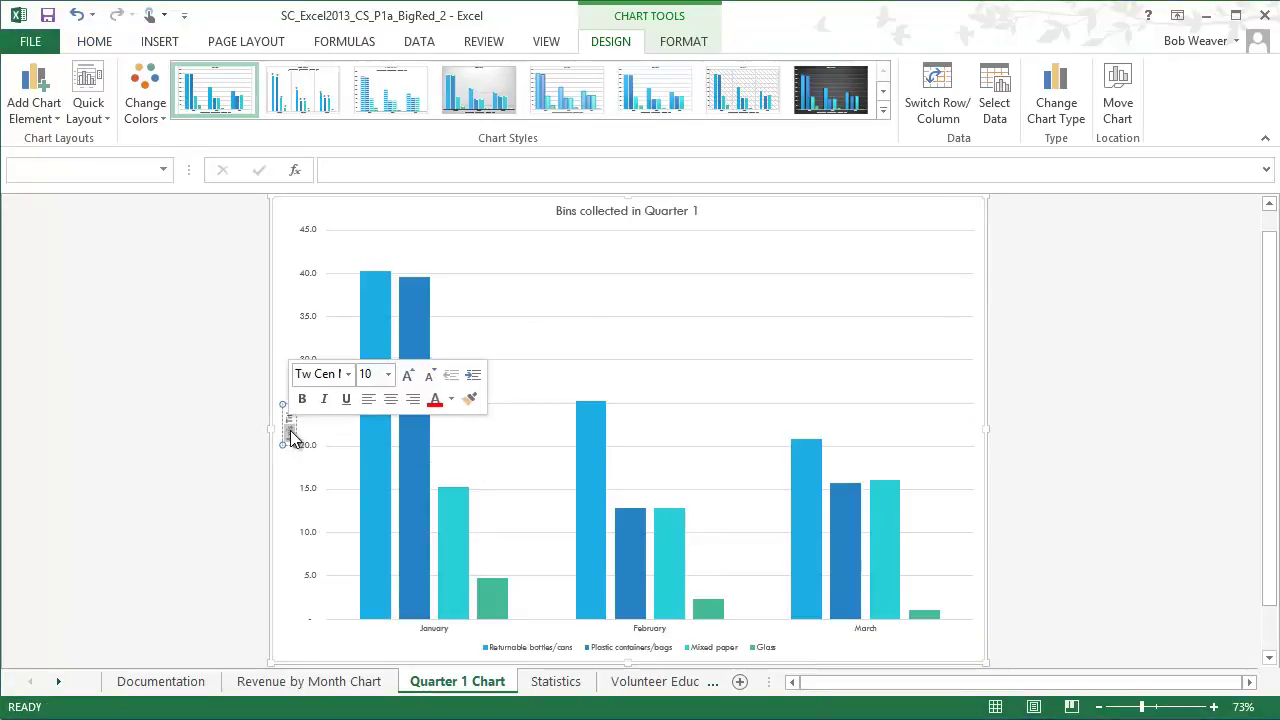
pyautogui.write('Number of Bins')
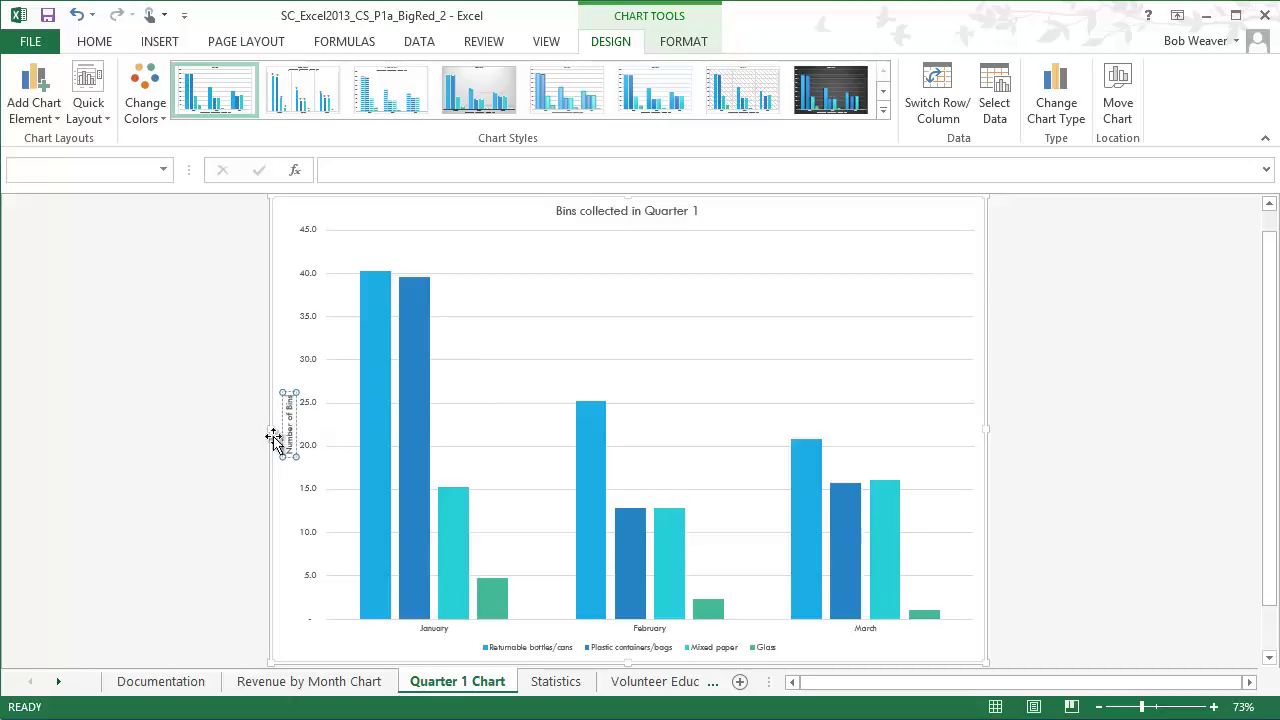
pyautogui.click(229, 443)
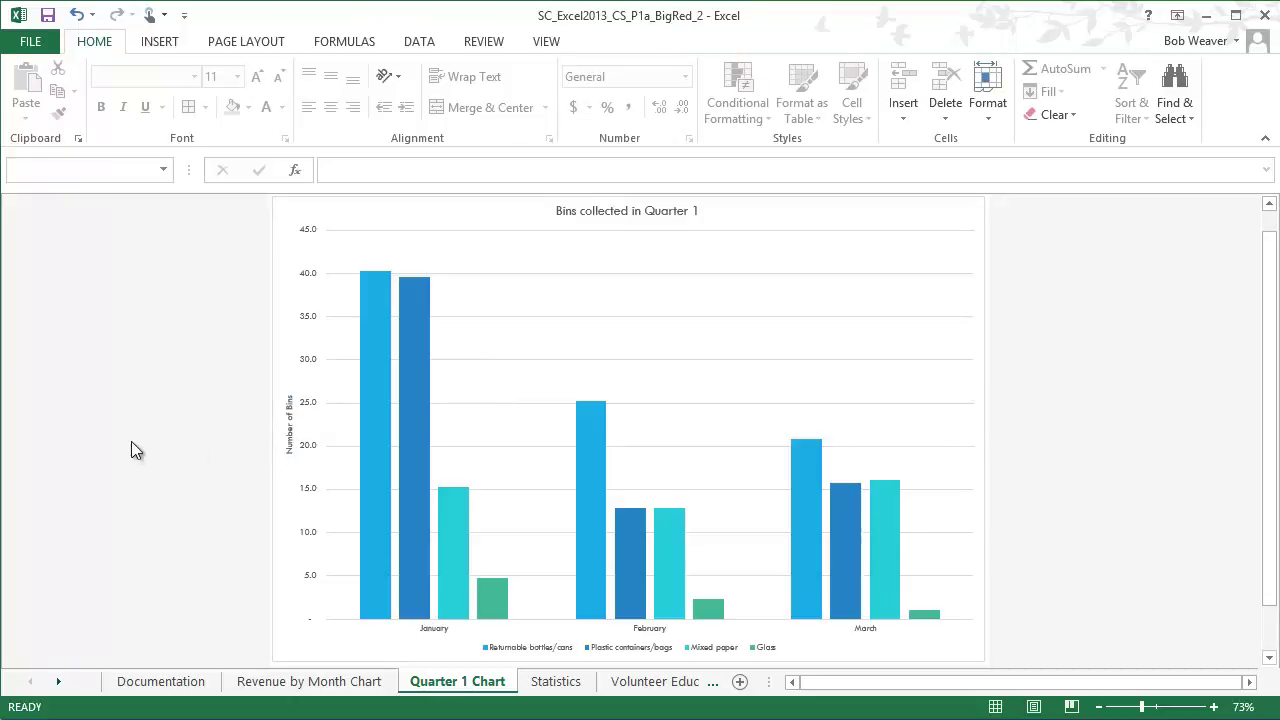
pyautogui.hotkey('alt', 'Tab')
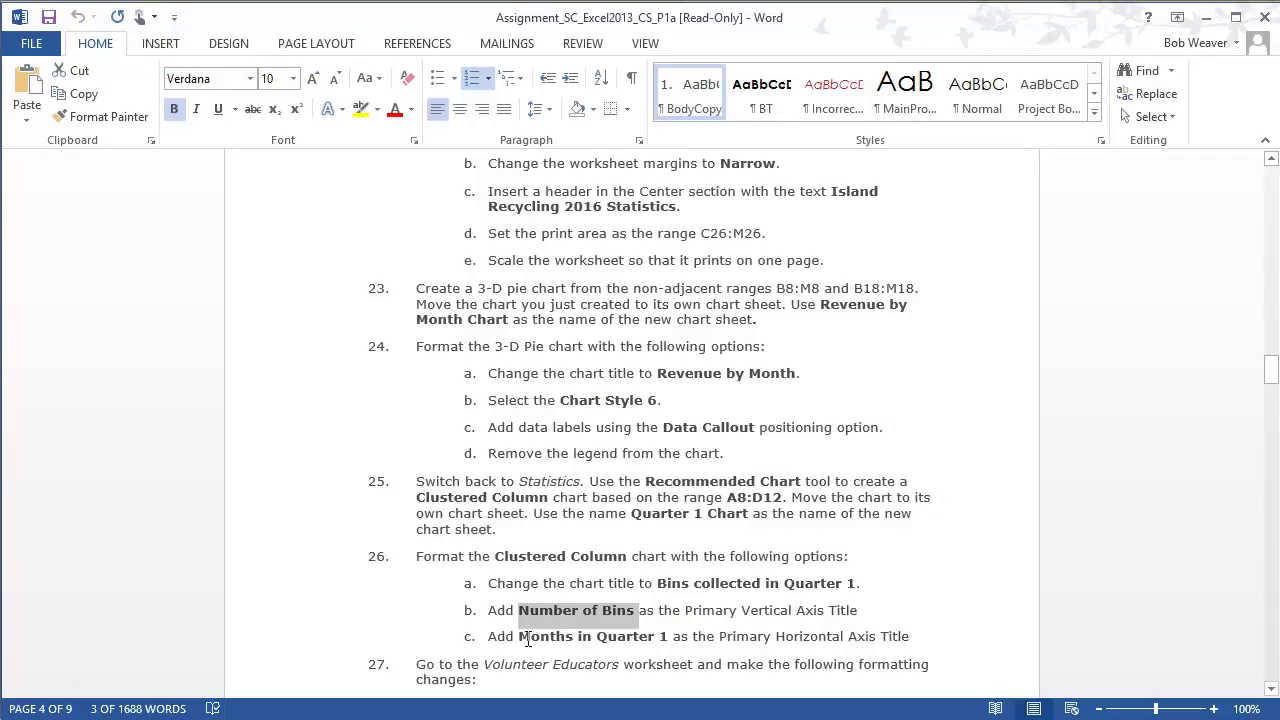
# Step: Add a Primary Horizontal axis title reading 'Months in Quarter 1' below the axis
pyautogui.hotkey('alt', 'Tab')
pyautogui.click(804, 280)
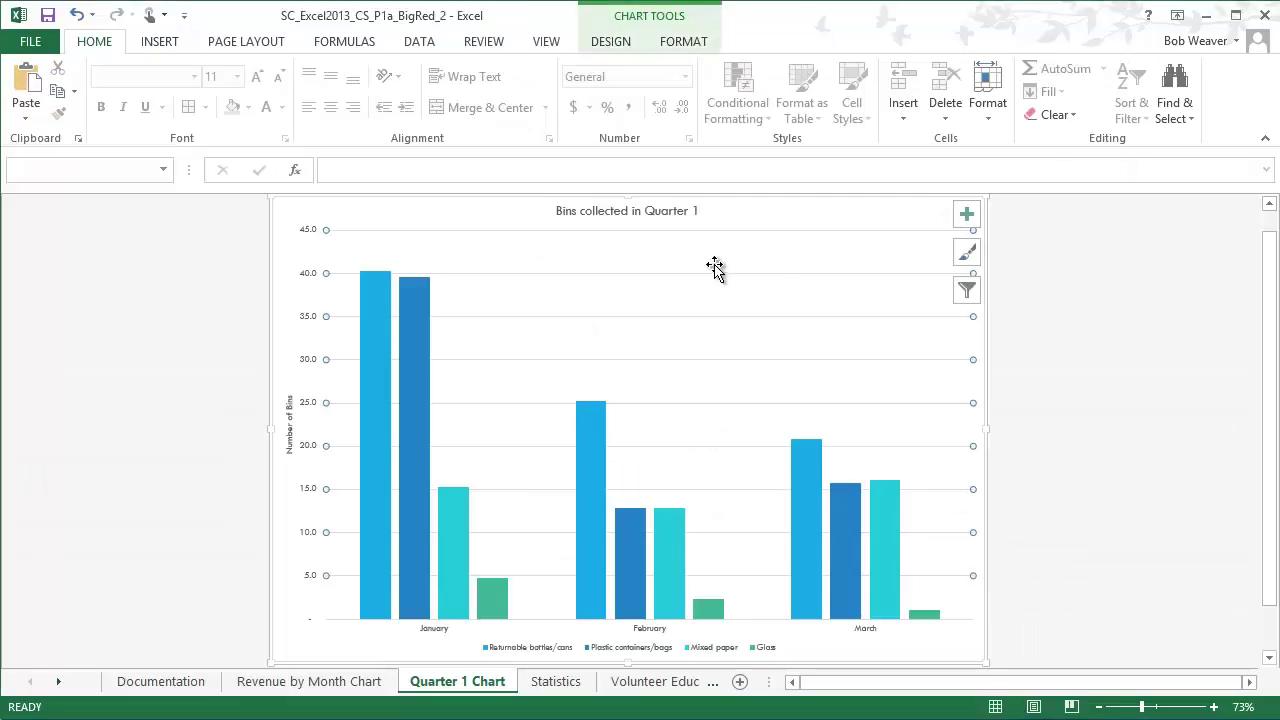
pyautogui.click(607, 41)
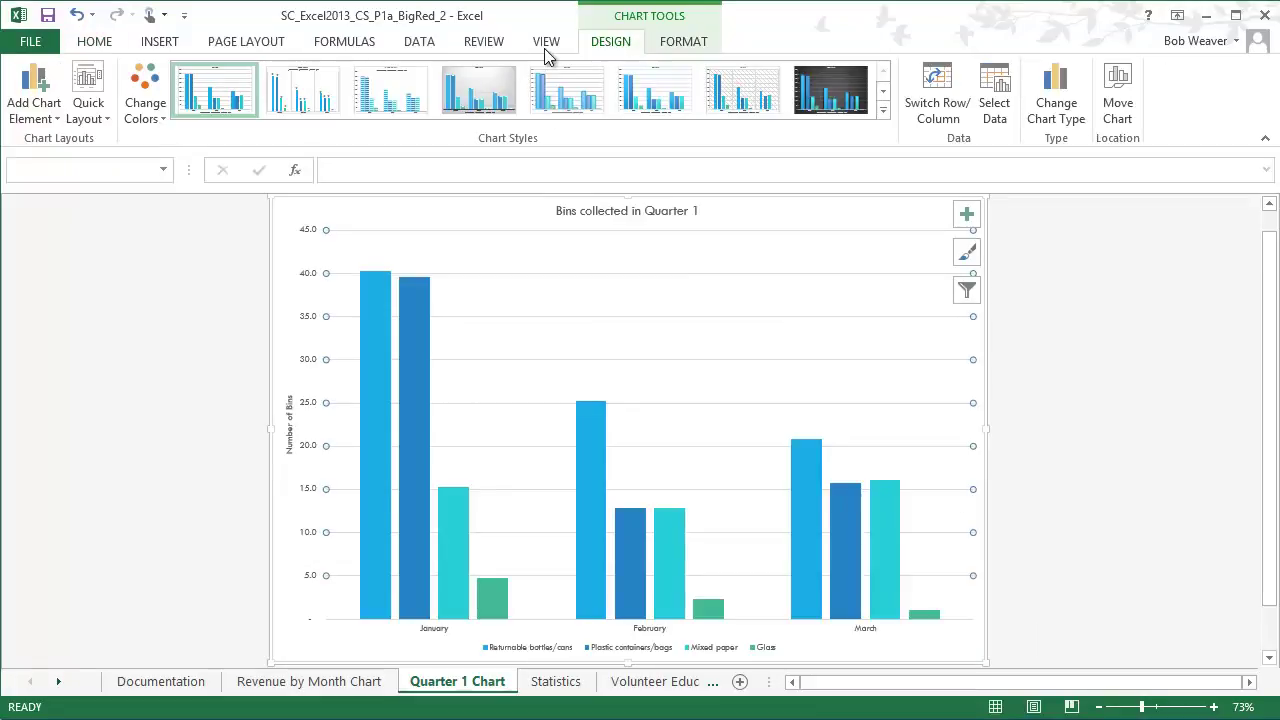
pyautogui.click(27, 118)
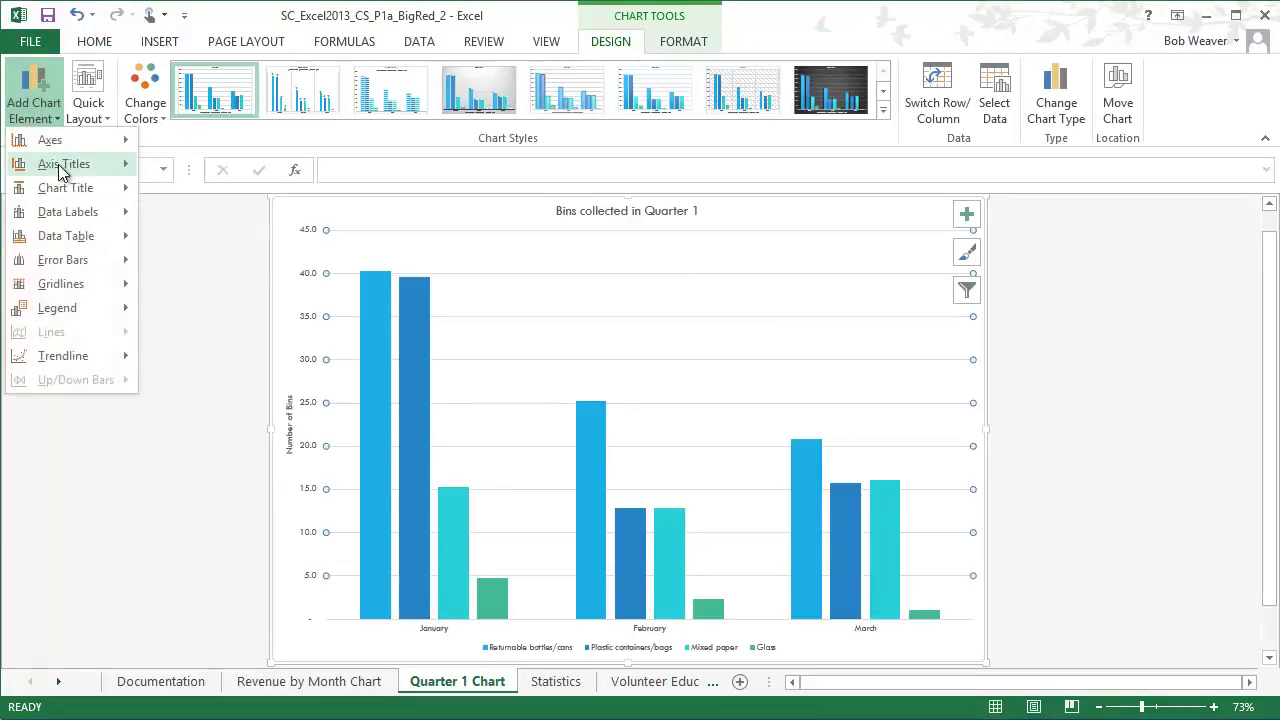
pyautogui.moveTo(62, 166)
pyautogui.click(238, 176)
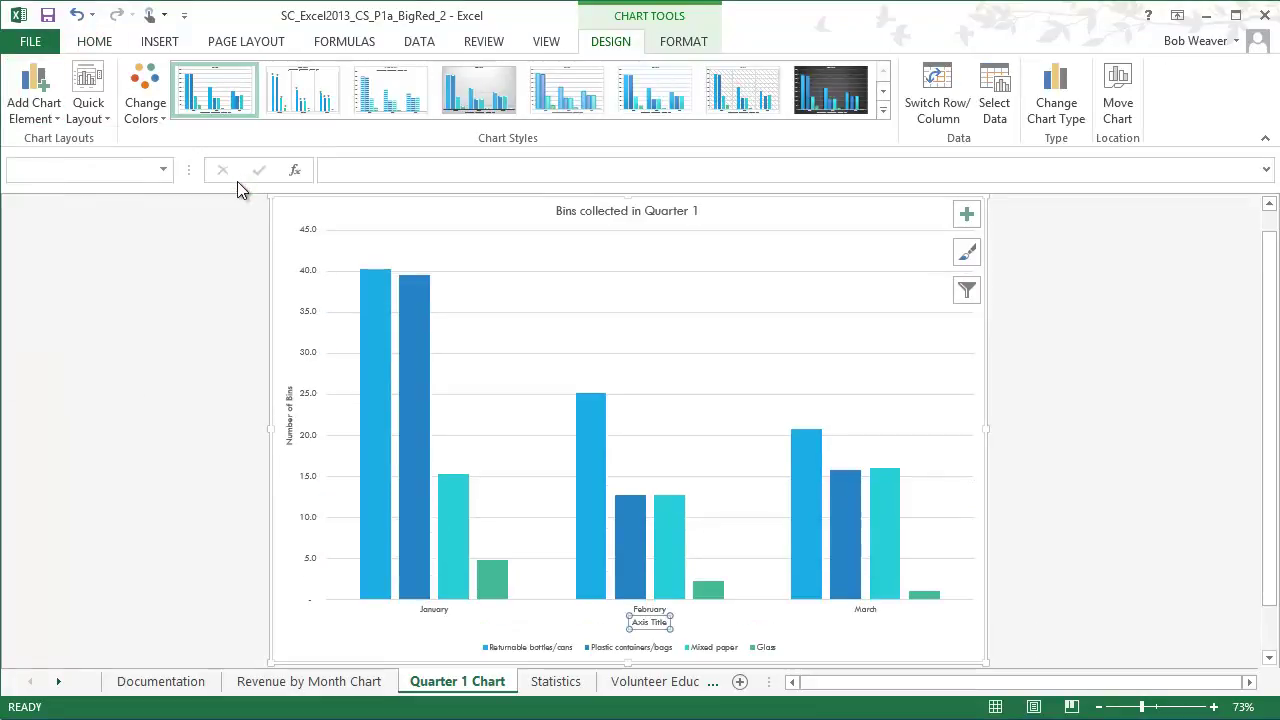
pyautogui.click(642, 623)
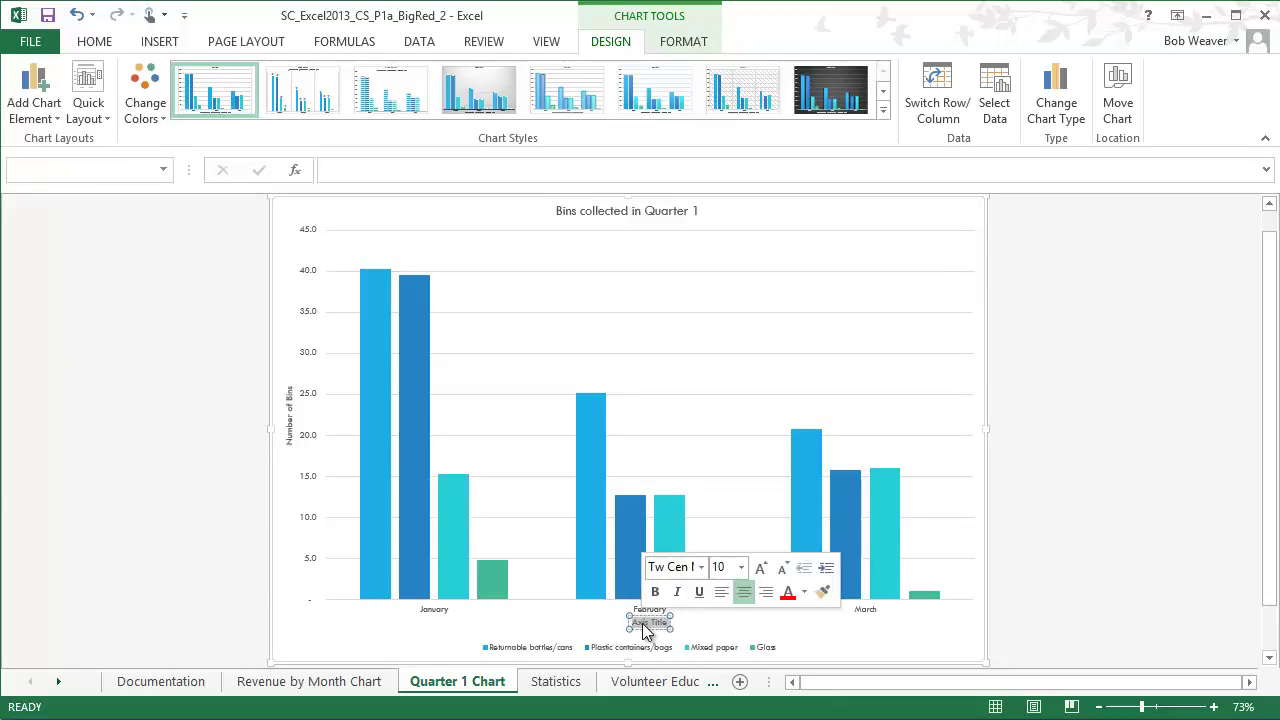
pyautogui.hotkey('alt', 'Tab')
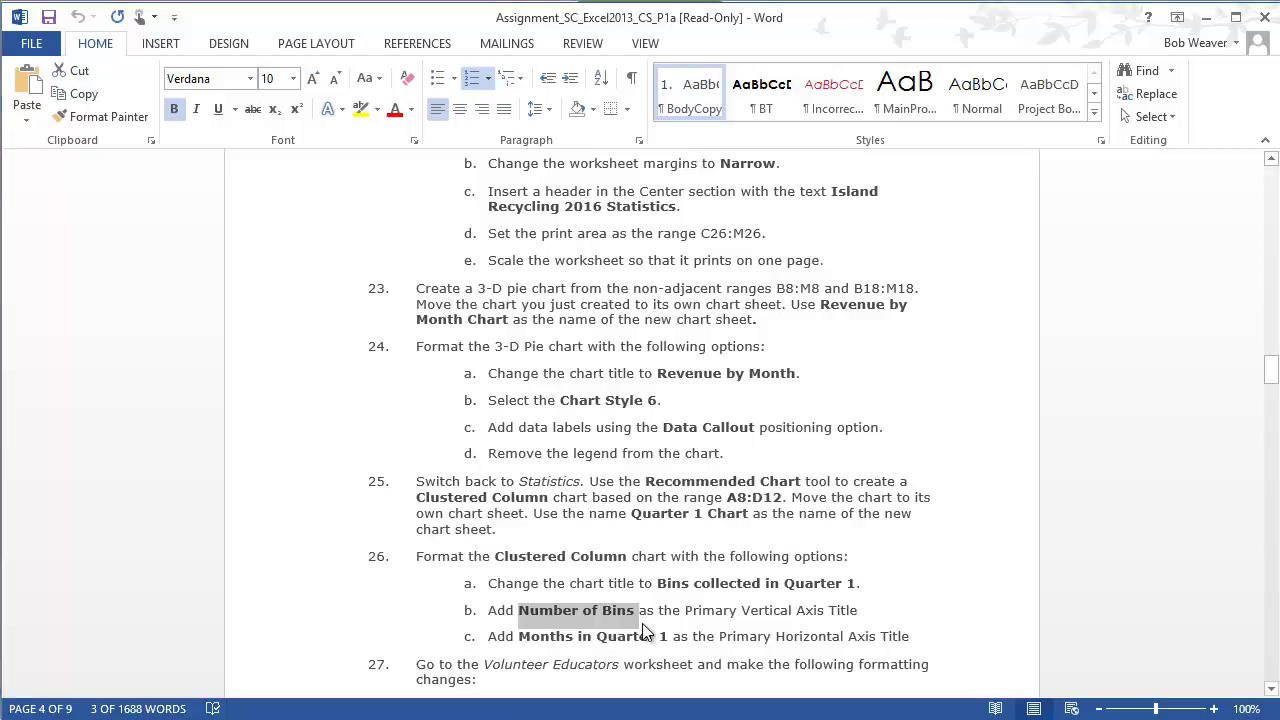
pyautogui.hotkey('alt', 'Tab')
pyautogui.write('Months in Quarter 1')
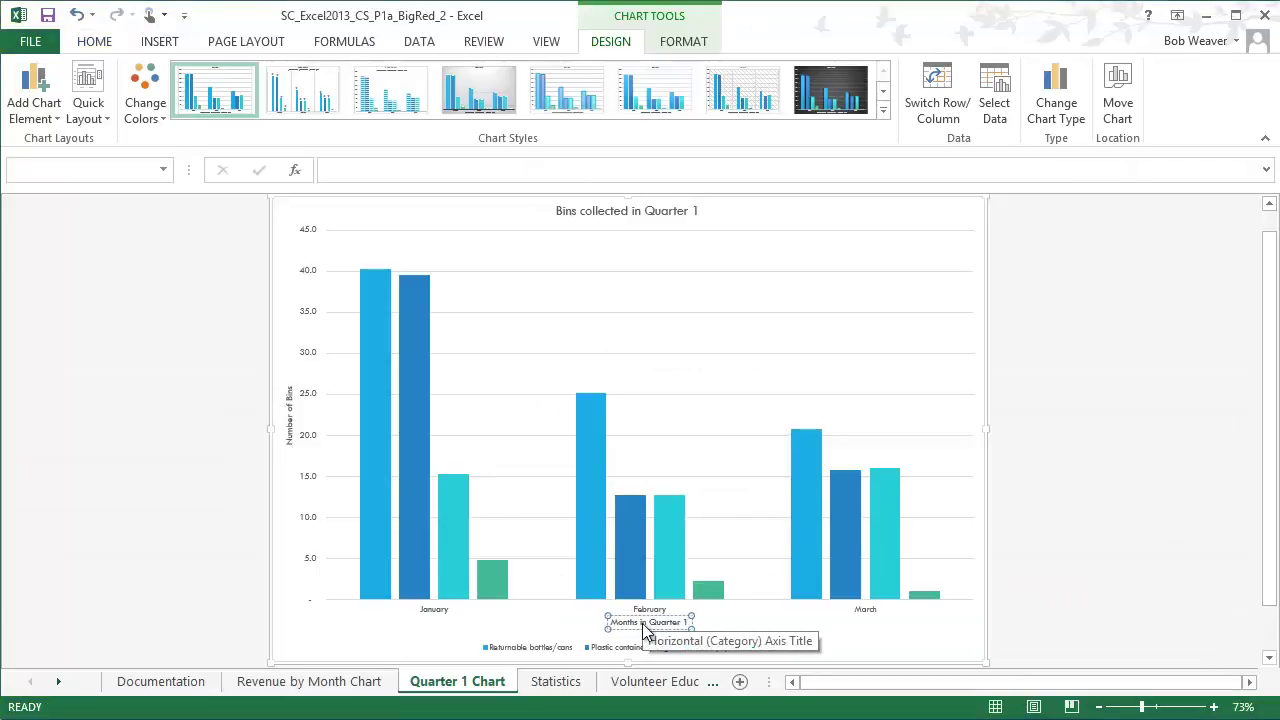
pyautogui.hotkey('alt', 'Tab')
pyautogui.click(467, 664)
# Step: Review instruction 27 in Word and open the Volunteer Educators sheet in Excel
pyautogui.scroll(-2, 466, 664)
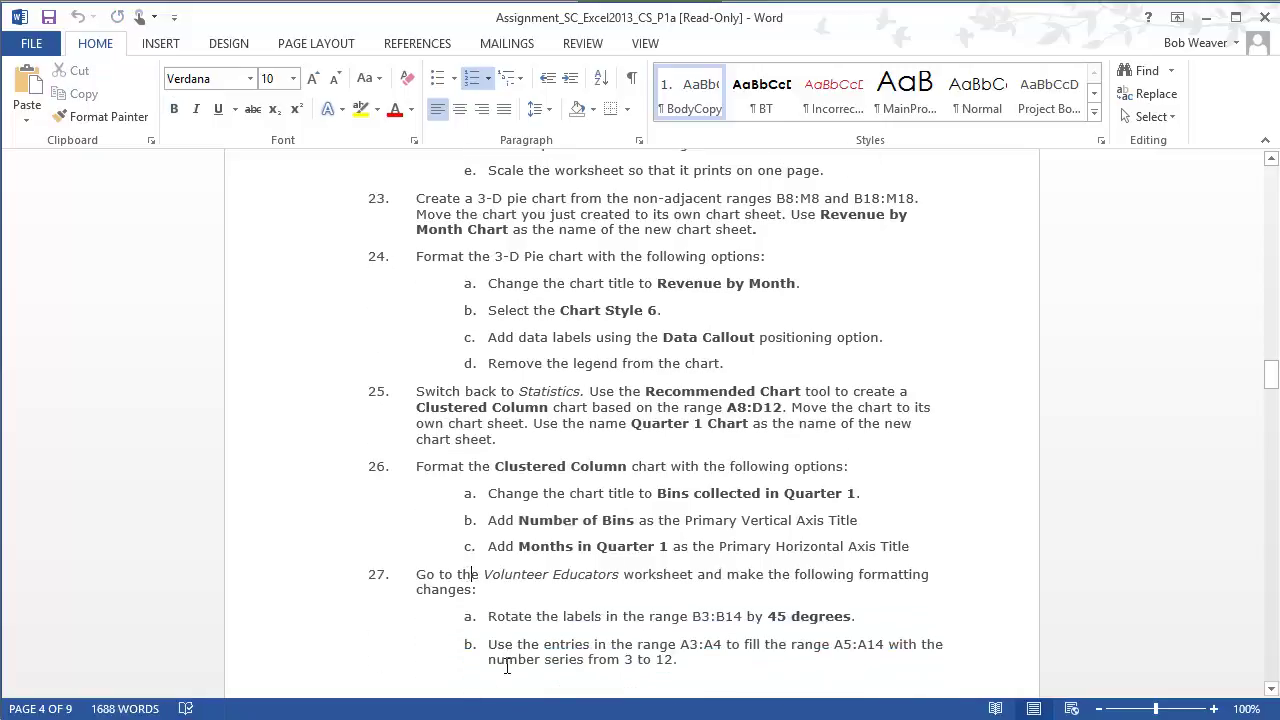
pyautogui.scroll(-8, 465, 560)
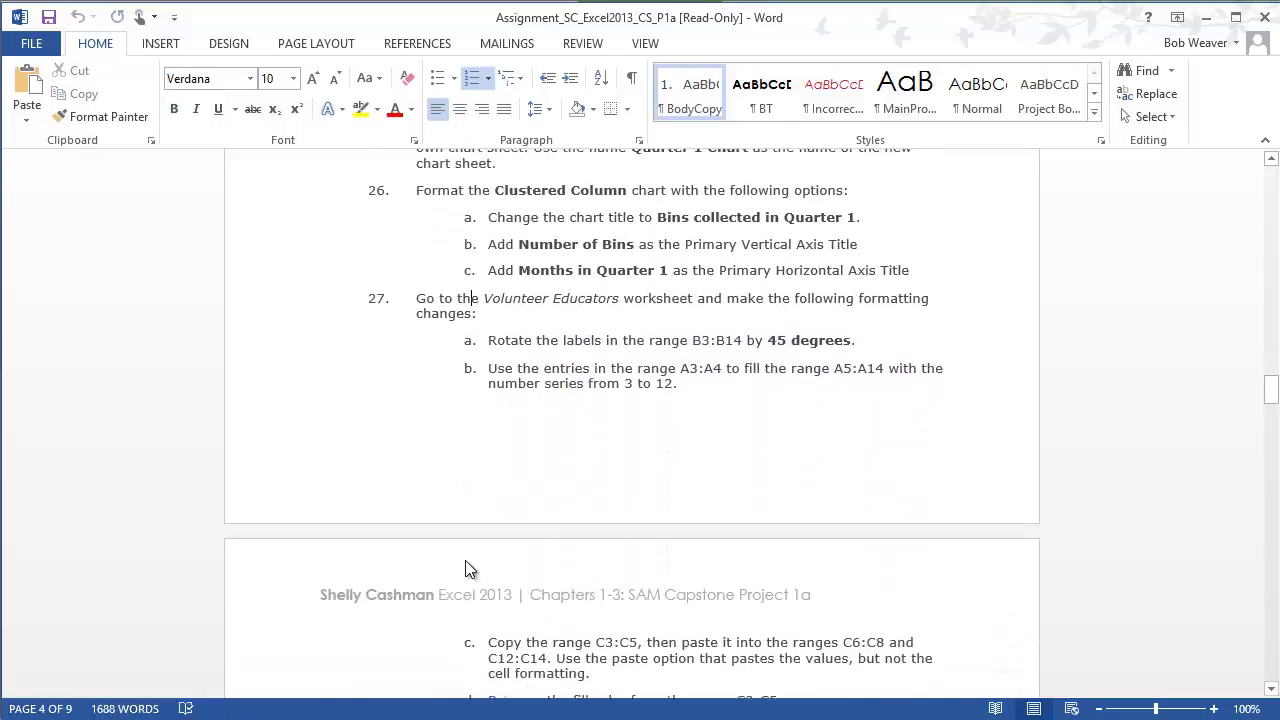
pyautogui.scroll(1, 452, 296)
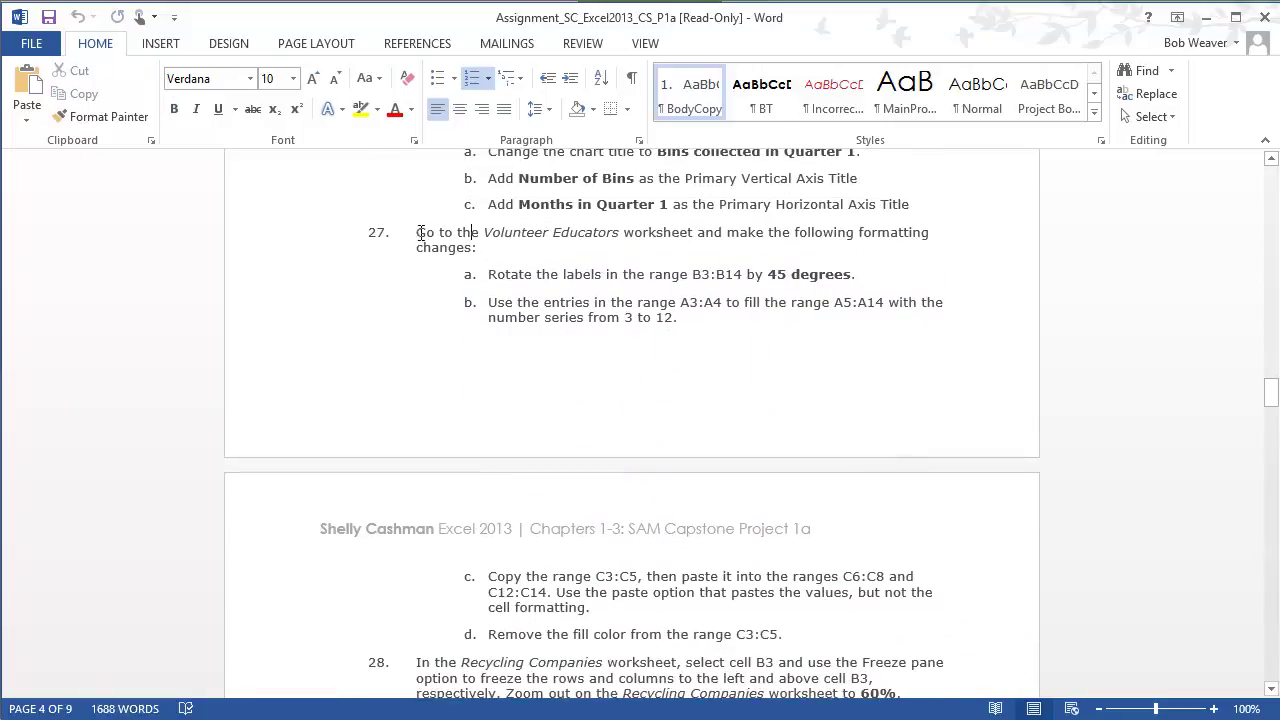
pyautogui.moveTo(420, 232); pyautogui.dragTo(844, 642)
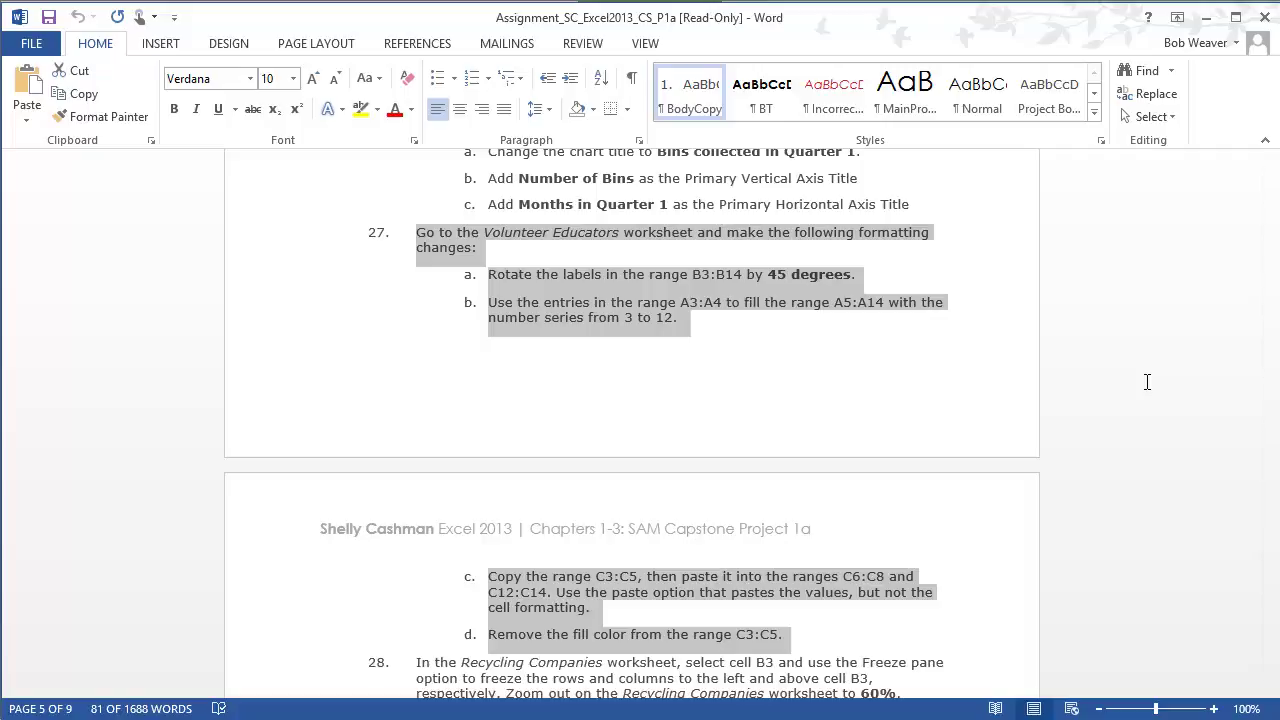
pyautogui.hotkey('alt', 'Tab')
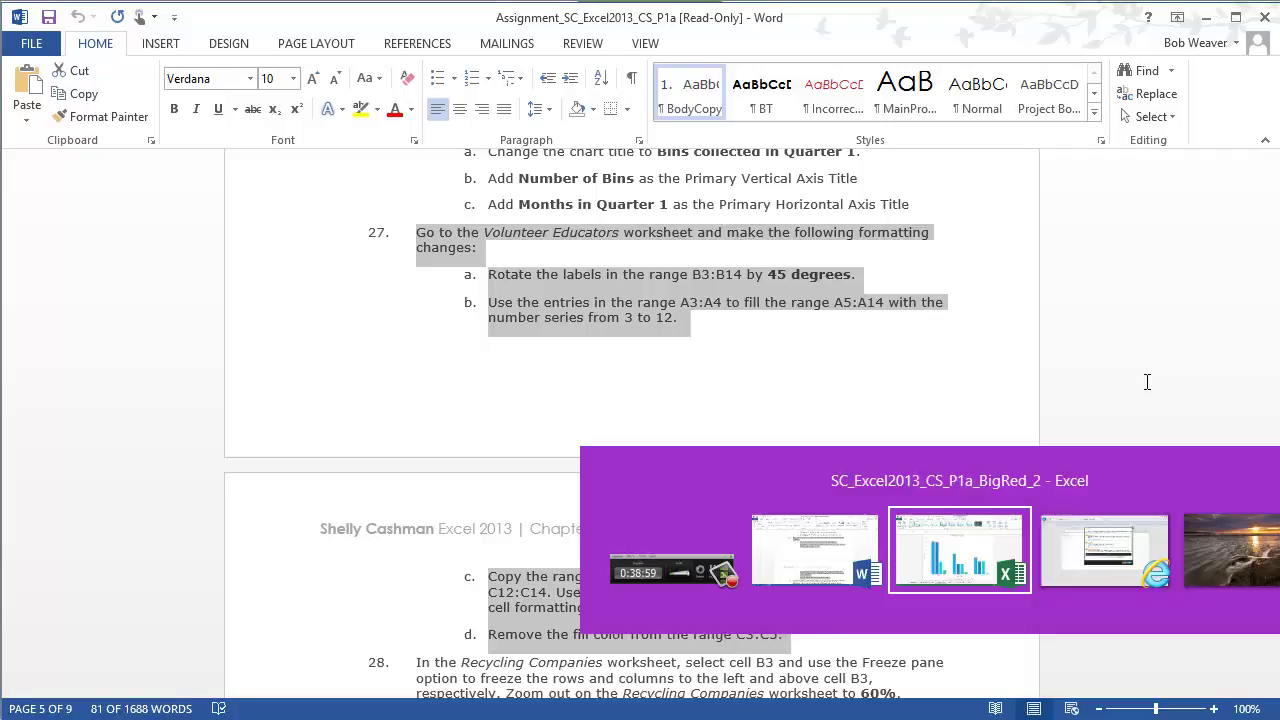
pyautogui.click(641, 683)
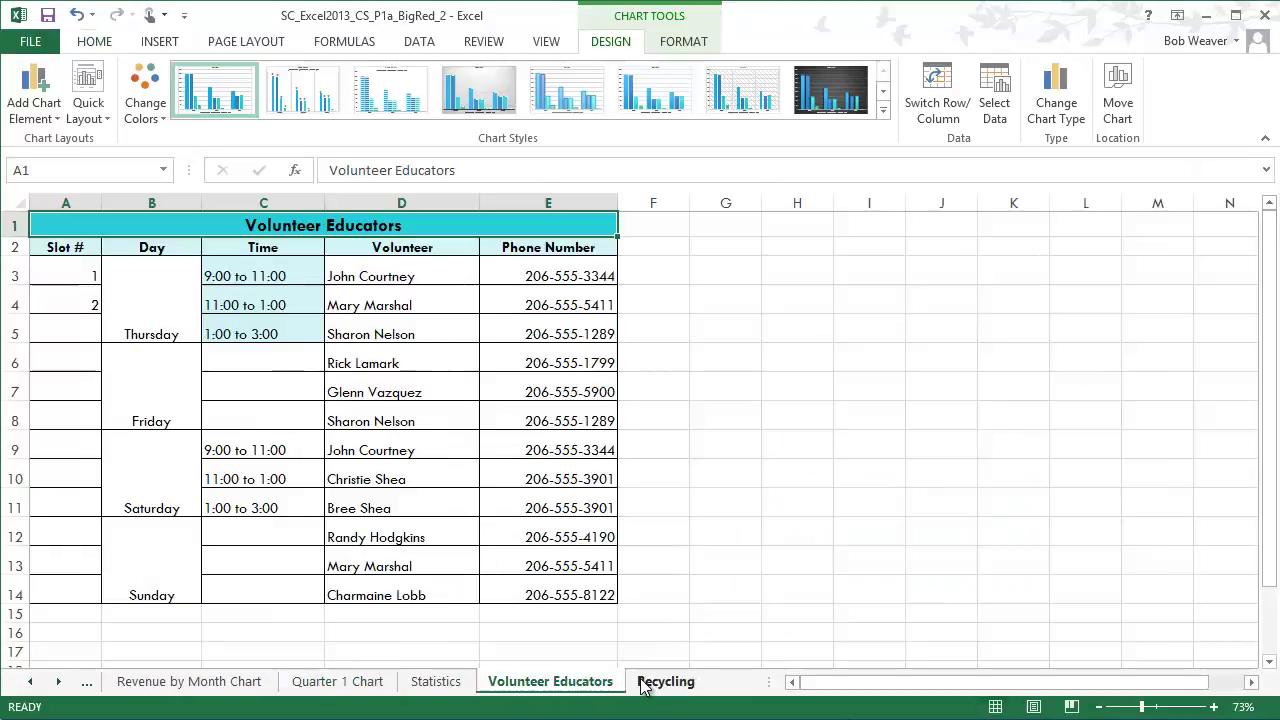
# Step: Highlight instruction 27a about rotating the B3:B14 labels by 45 degrees
pyautogui.hotkey('alt', 'Tab')
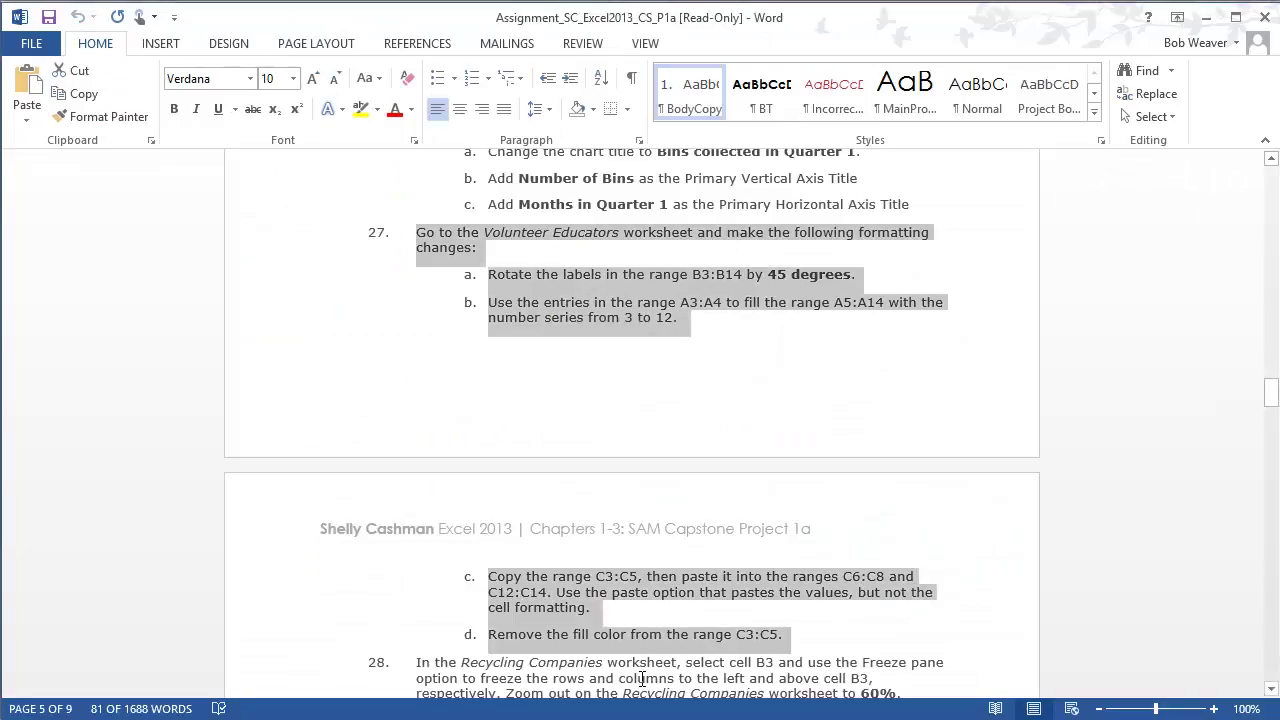
pyautogui.click(616, 280)
pyautogui.moveTo(626, 278); pyautogui.dragTo(834, 279)
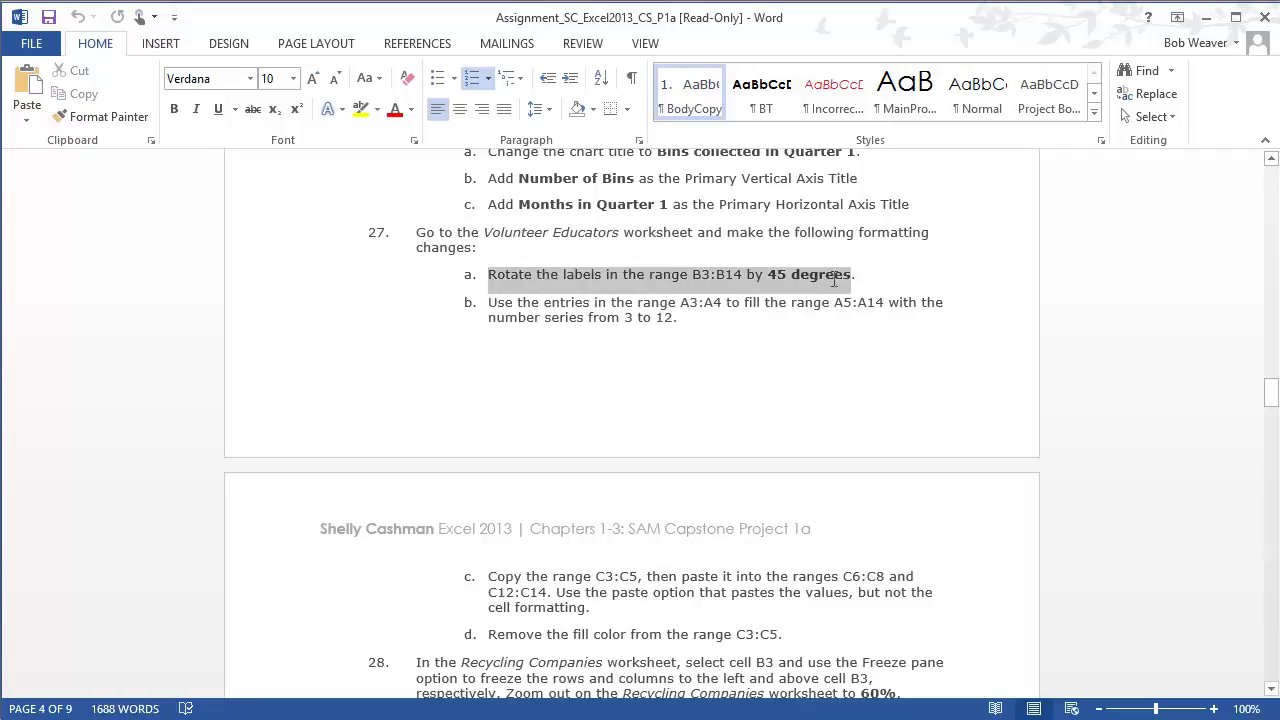
# Step: Set the Orientation of the B3:B14 day labels to 45 degrees in Format Cells Alignment
pyautogui.hotkey('alt', 'Tab')
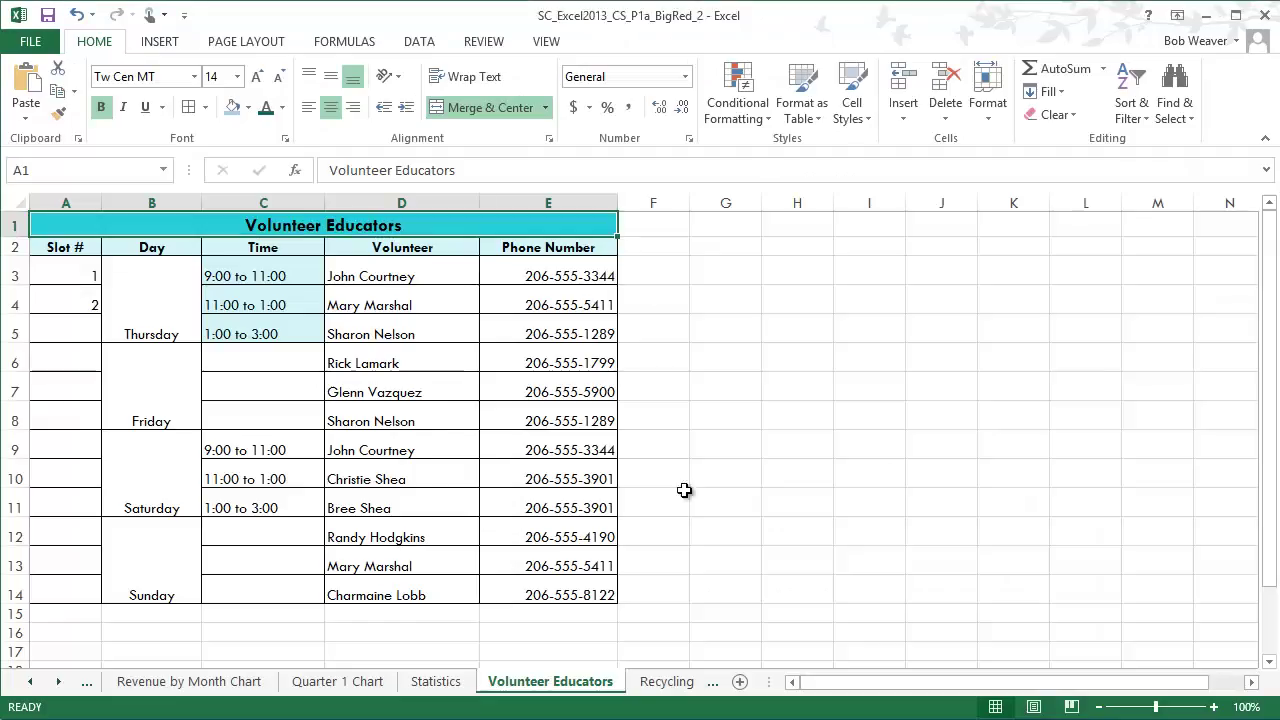
pyautogui.moveTo(157, 304); pyautogui.dragTo(160, 570)
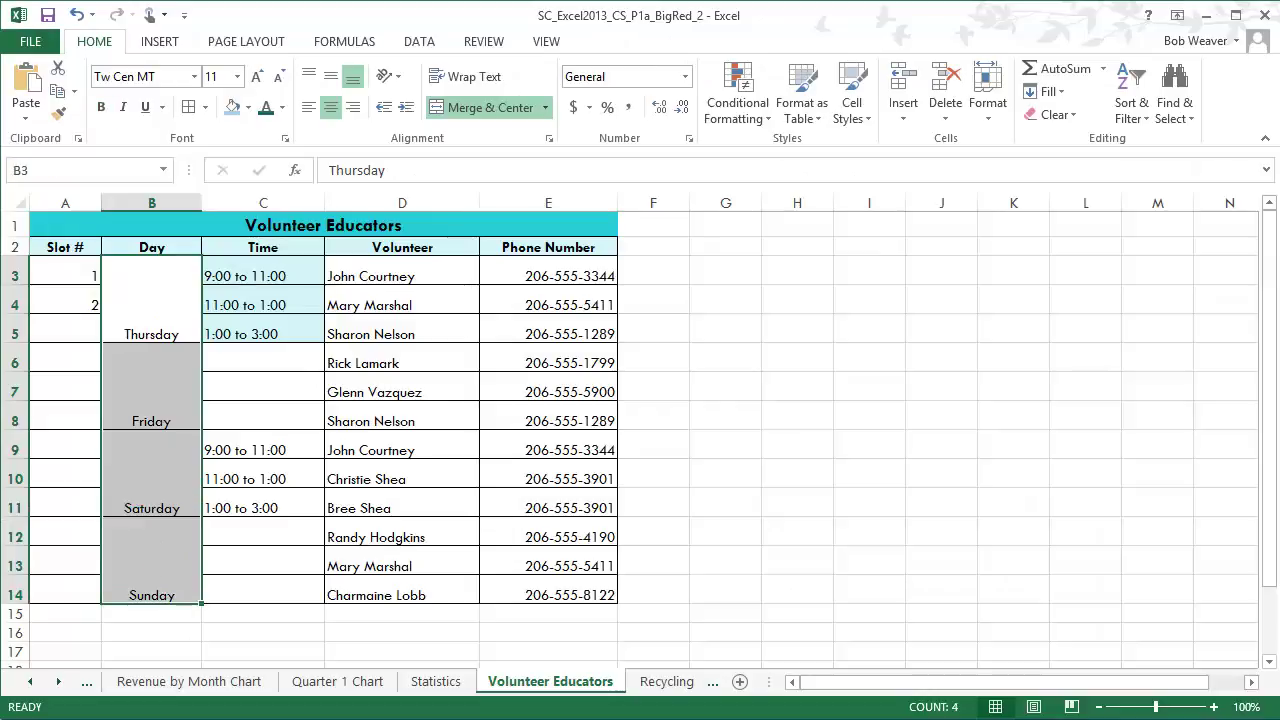
pyautogui.click(396, 80)
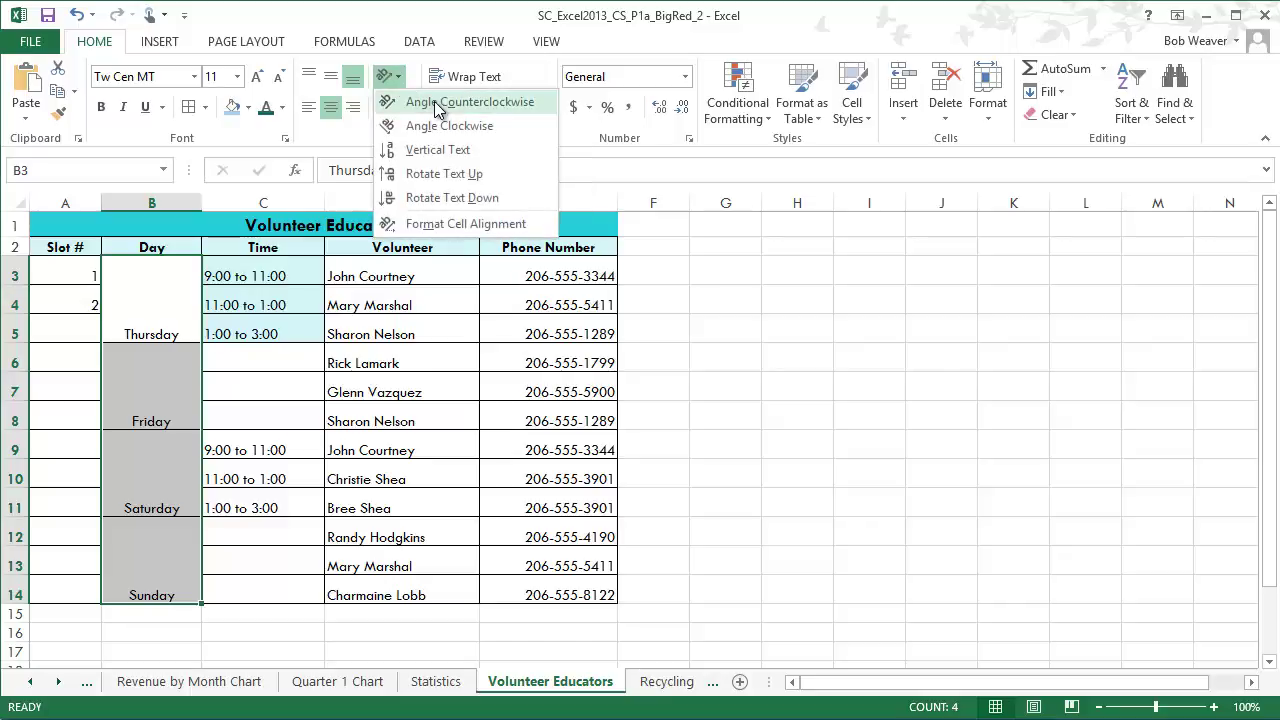
pyautogui.click(415, 14)
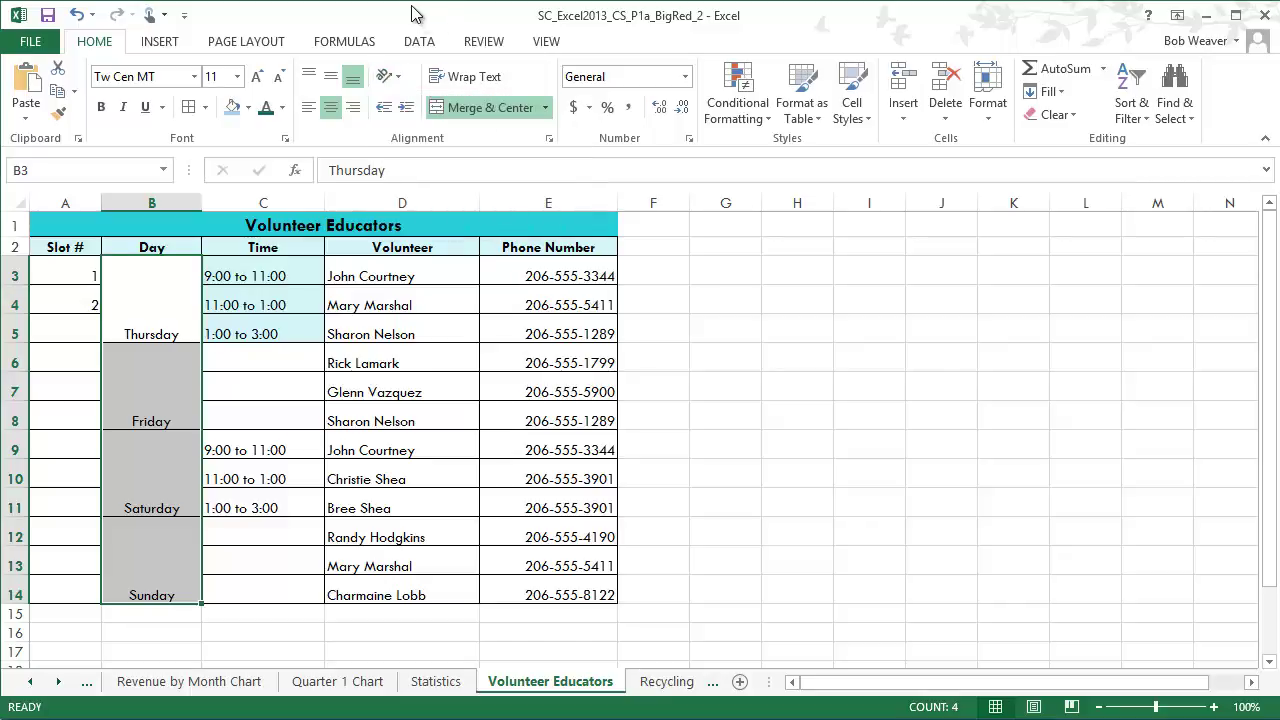
pyautogui.click(550, 146)
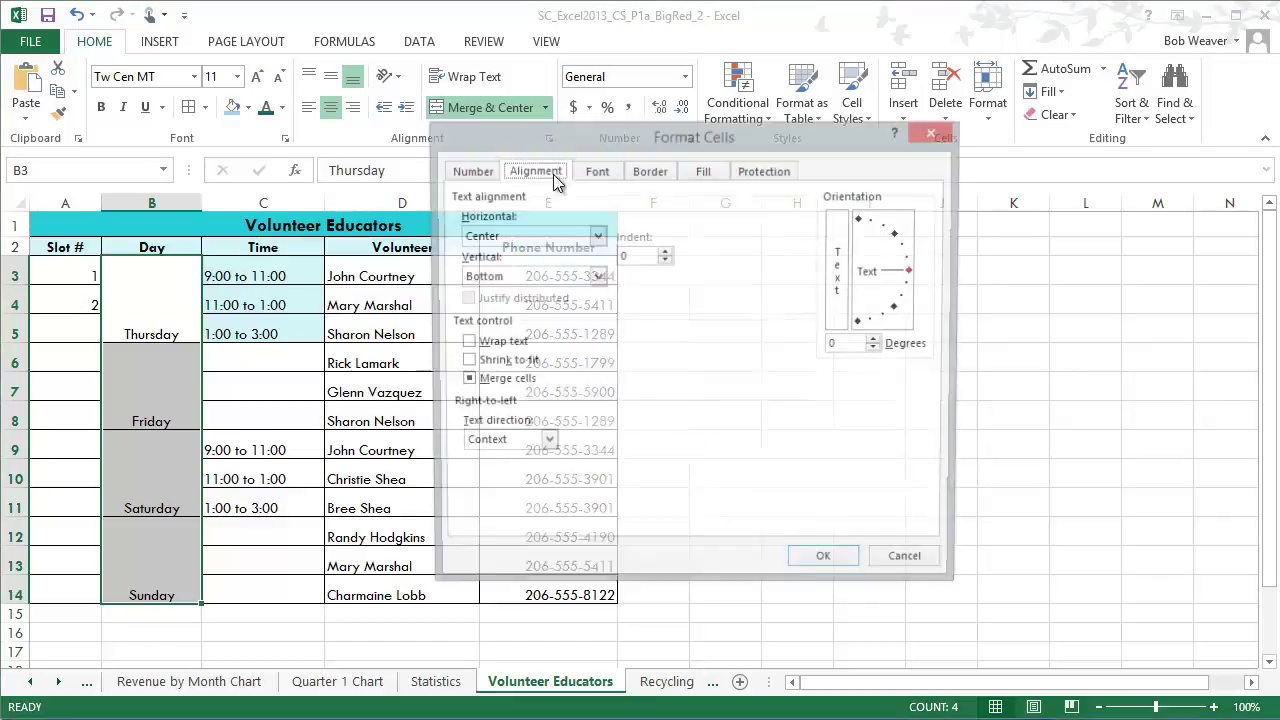
pyautogui.moveTo(741, 136); pyautogui.dragTo(789, 147)
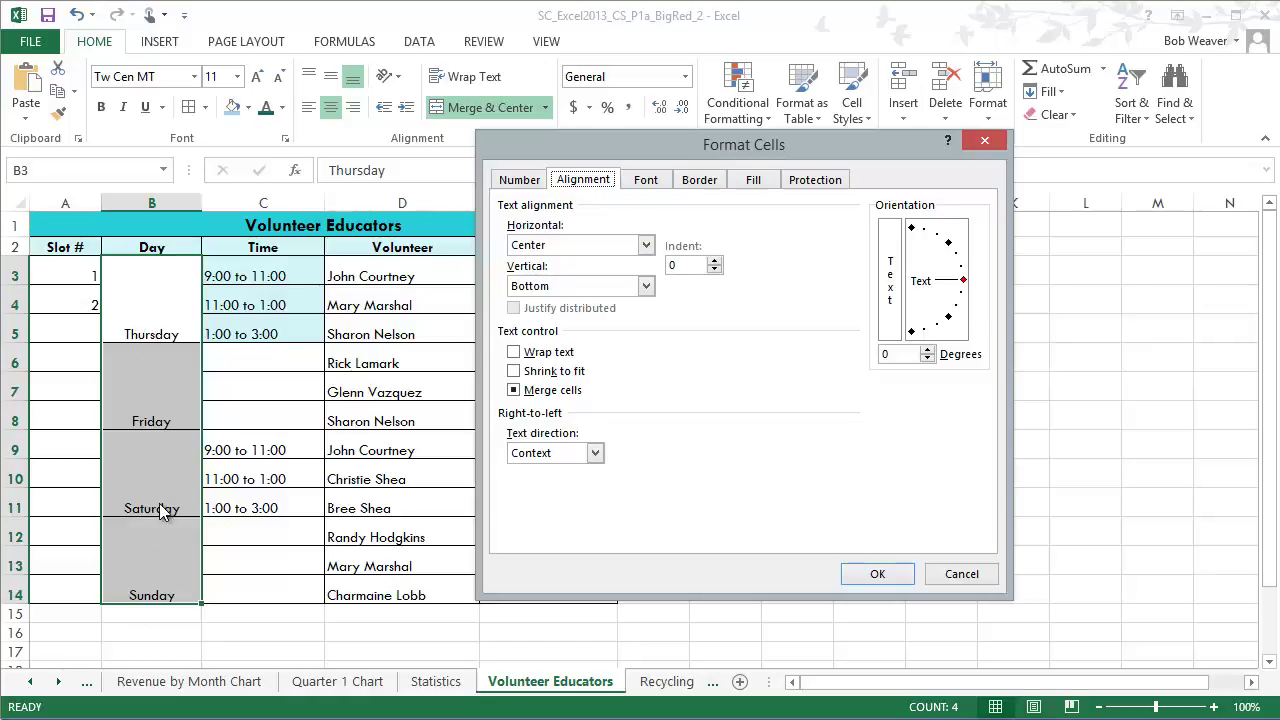
pyautogui.doubleClick(884, 355)
pyautogui.write('45')
pyautogui.click(893, 578)
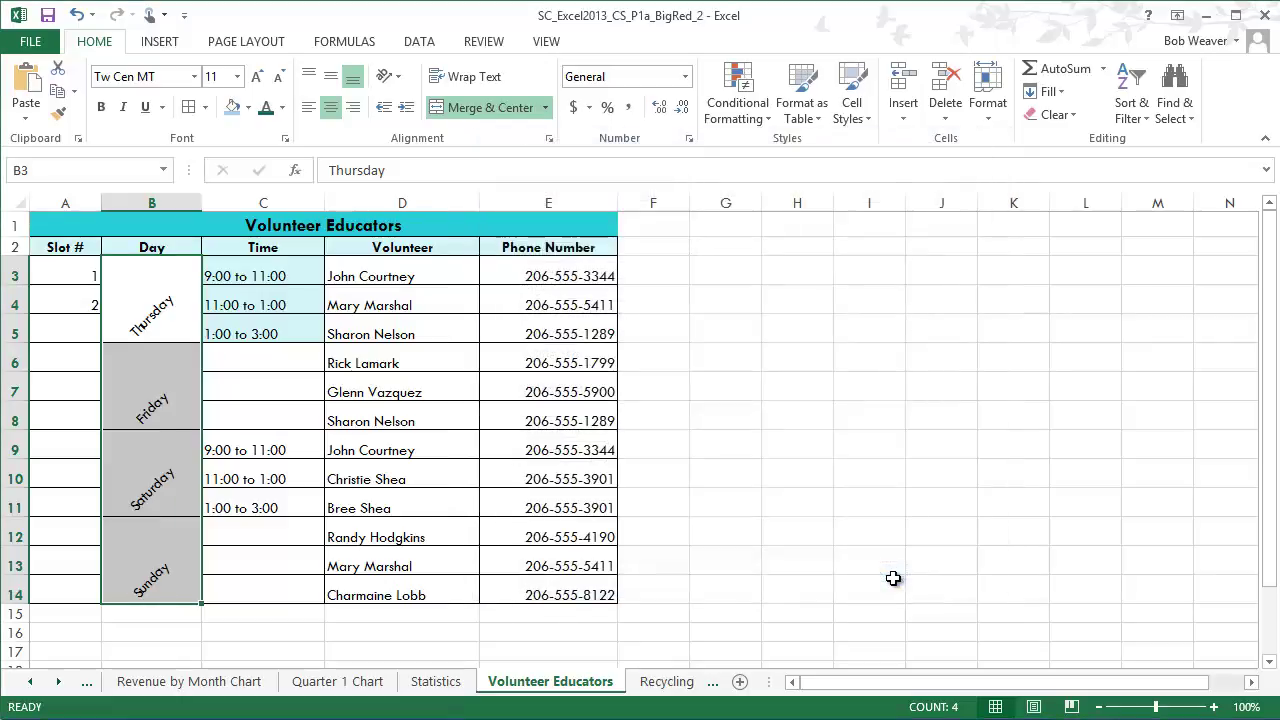
pyautogui.click(893, 580)
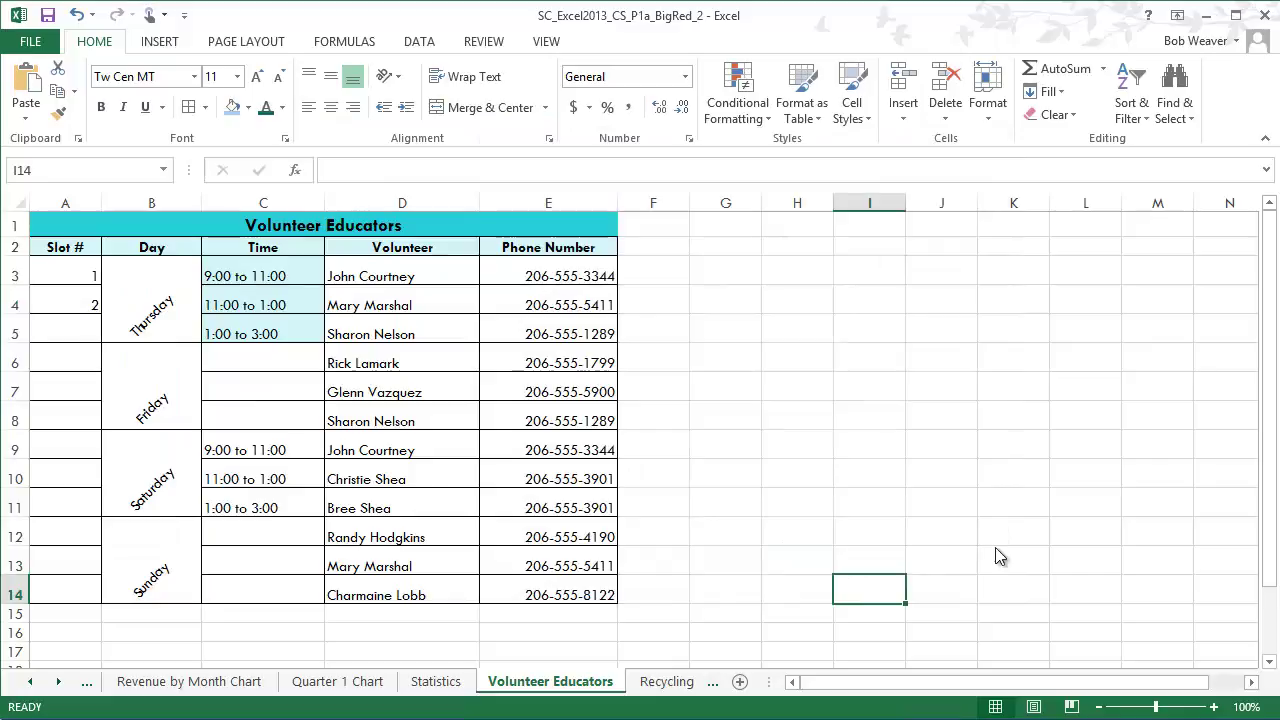
# Step: Check the number-series instruction, then fill A3:A14 with Slot numbers 1 through 12
pyautogui.hotkey('alt', 'Tab')
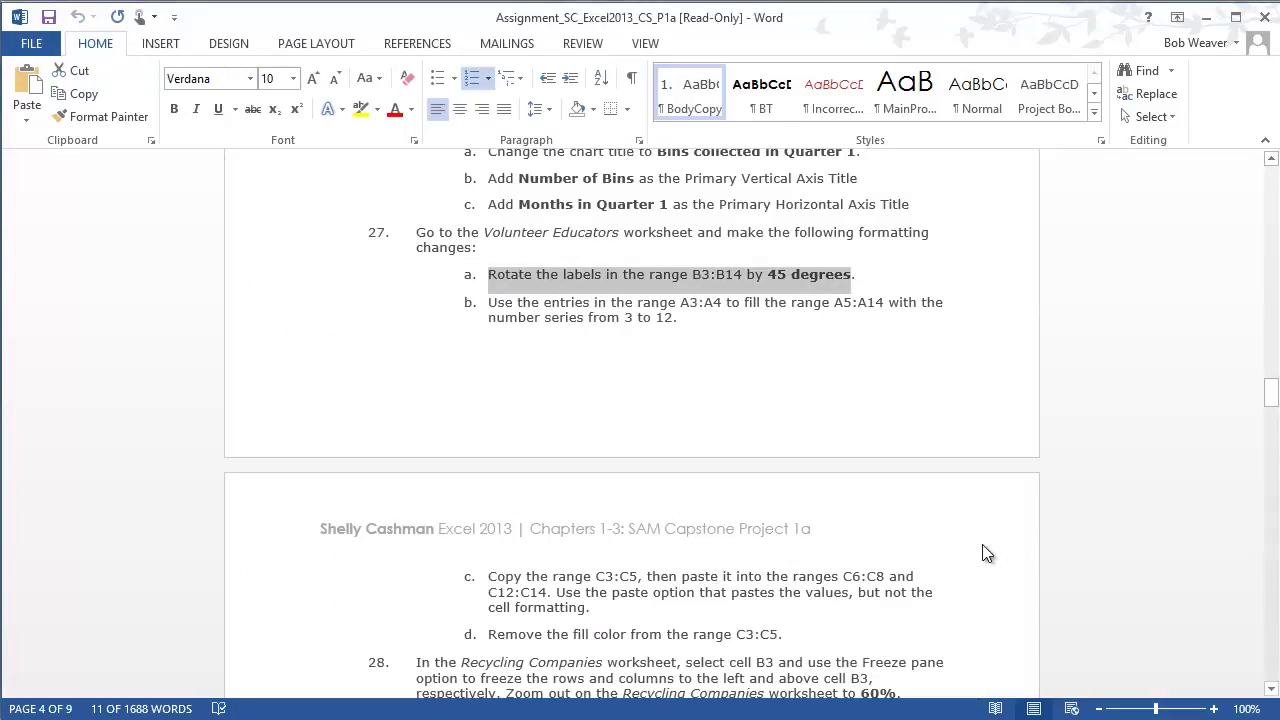
pyautogui.moveTo(492, 304); pyautogui.dragTo(684, 319)
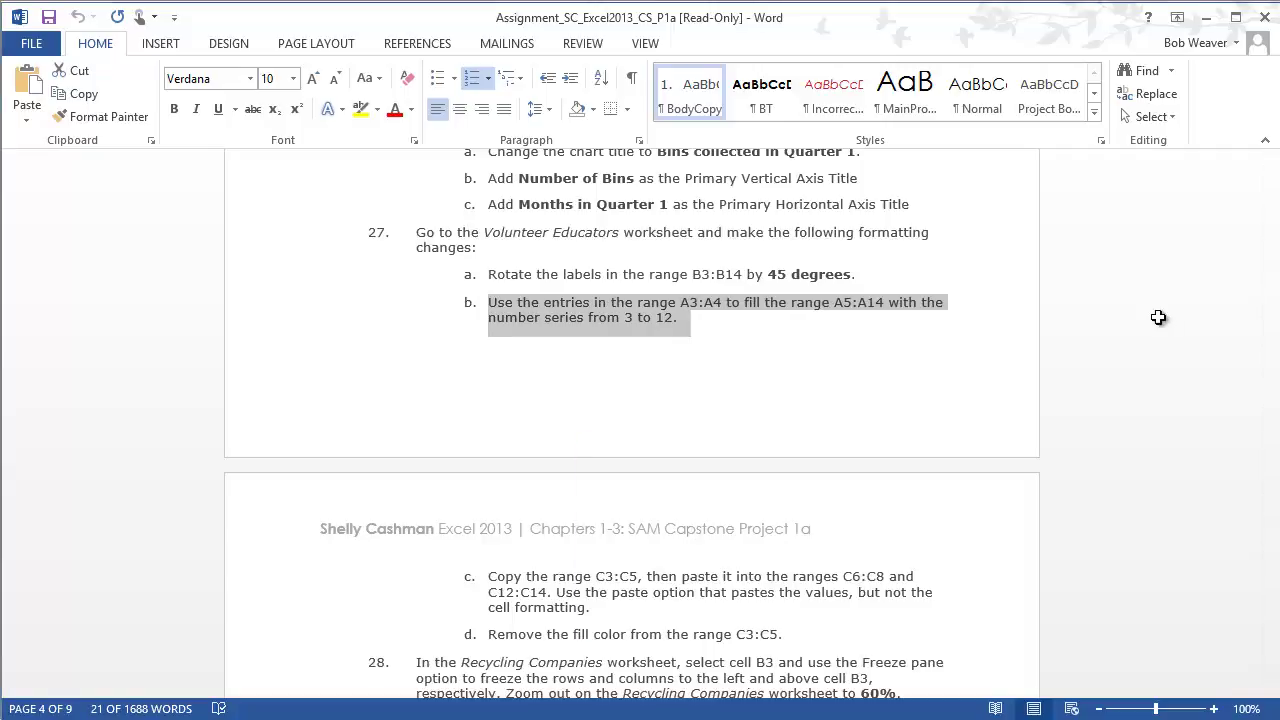
pyautogui.hotkey('alt', 'Tab')
pyautogui.moveTo(64, 285); pyautogui.dragTo(72, 596)
pyautogui.moveTo(72, 595); pyautogui.dragTo(72, 595)
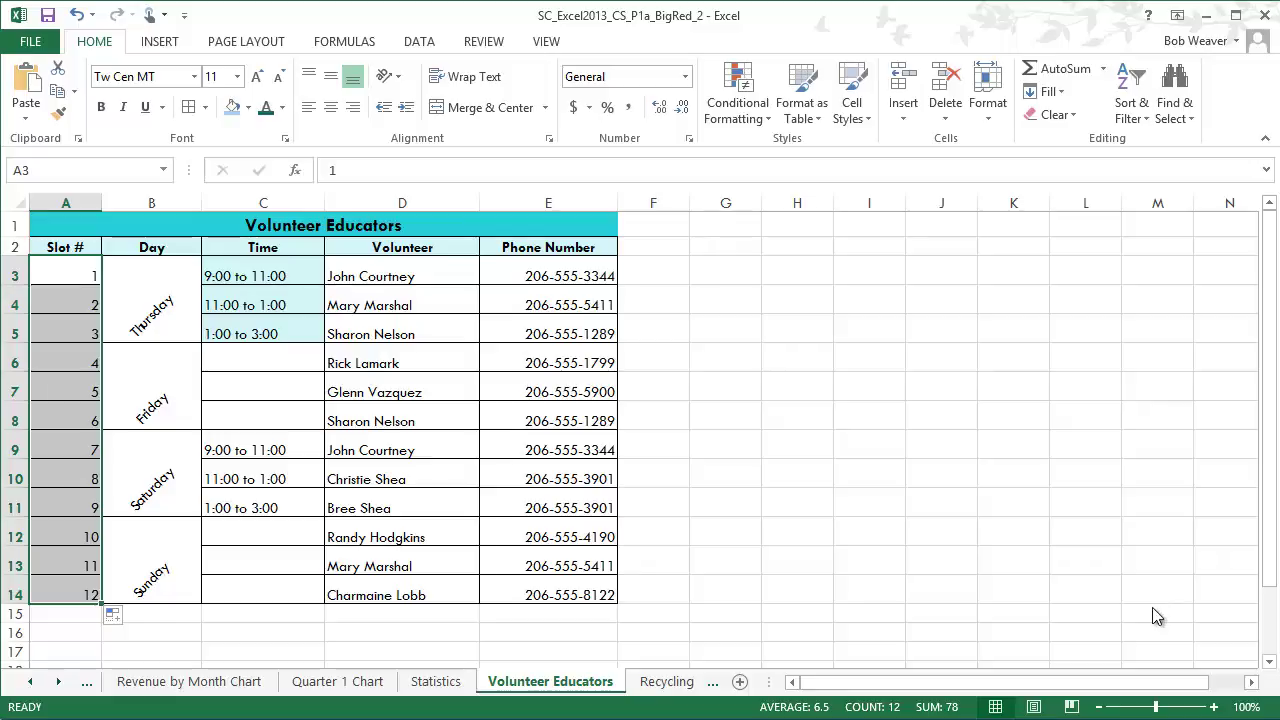
pyautogui.hotkey('alt', 'Tab')
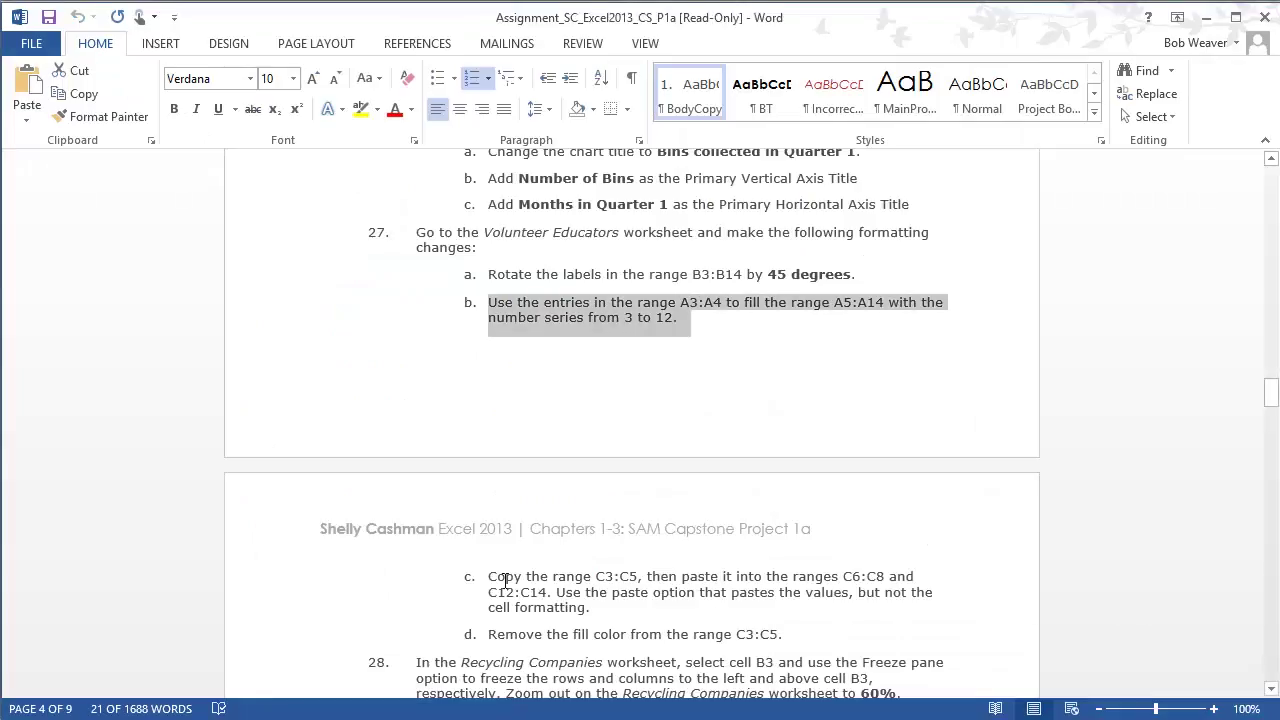
# Step: Copy the Thursday times in C3:C5 and paste them as values into C6:C8
pyautogui.moveTo(489, 580); pyautogui.dragTo(601, 607)
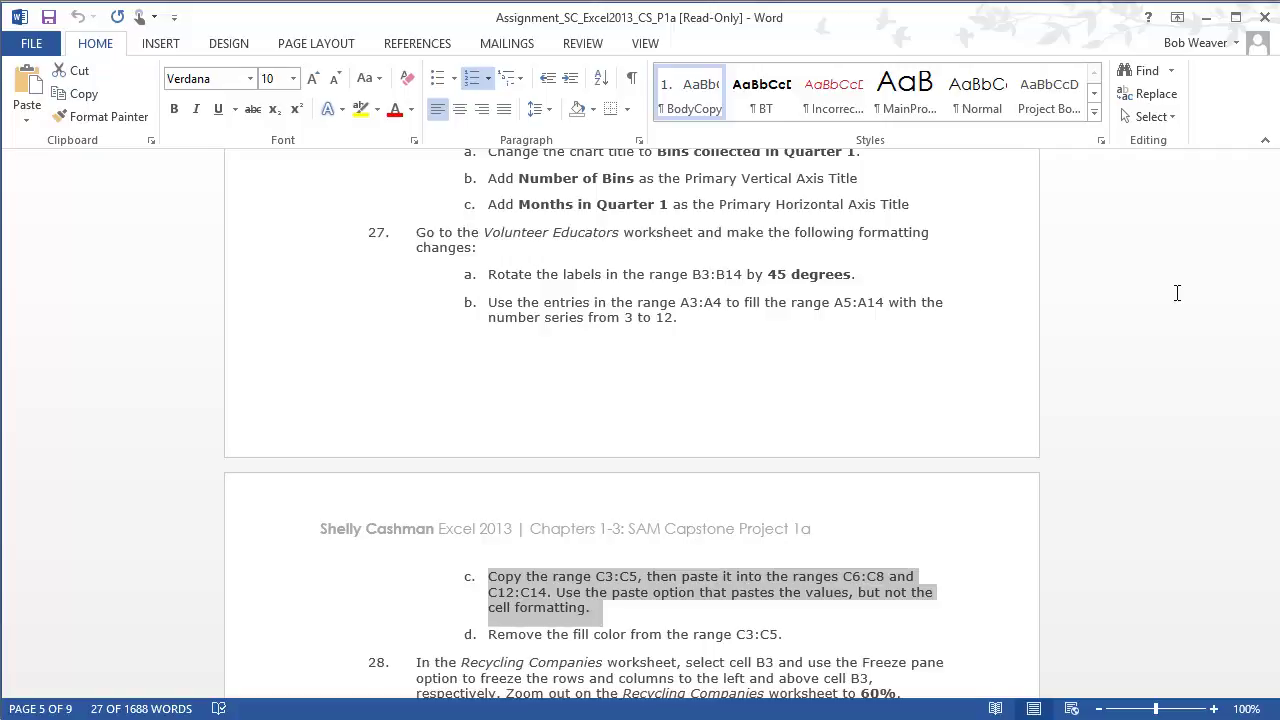
pyautogui.hotkey('alt', 'Tab')
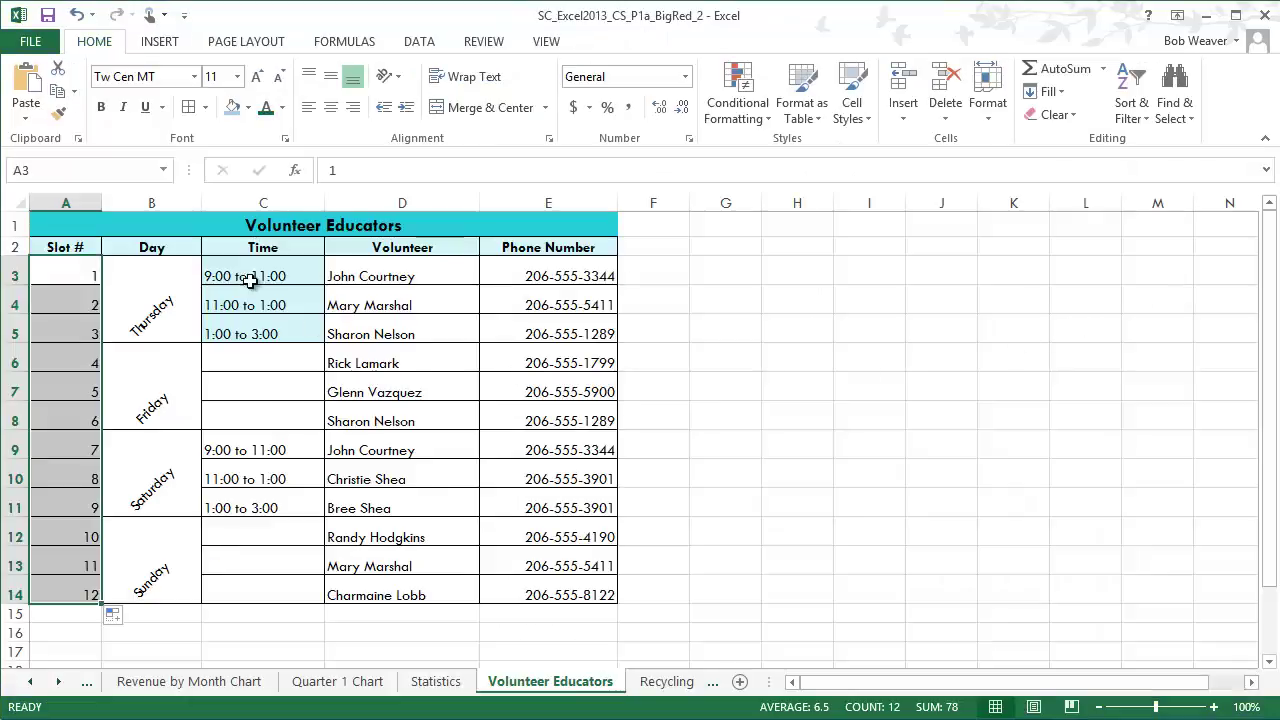
pyautogui.moveTo(243, 276); pyautogui.dragTo(252, 332)
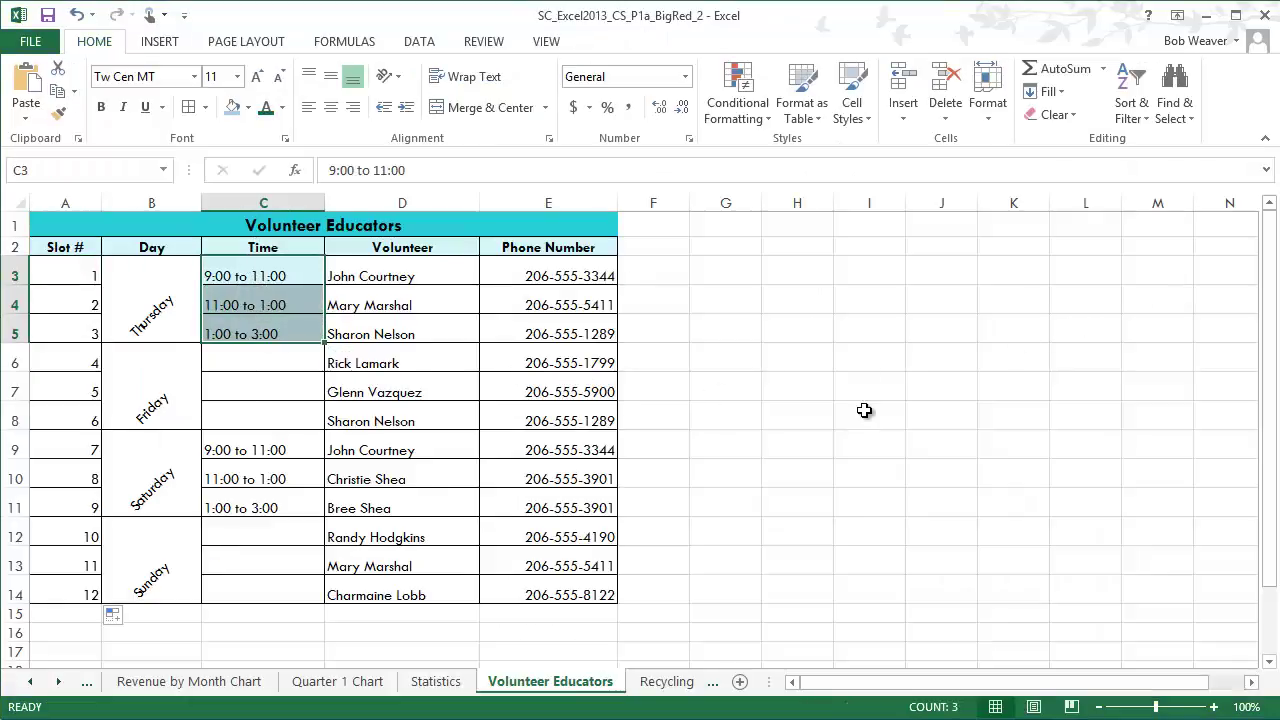
pyautogui.click(72, 92)
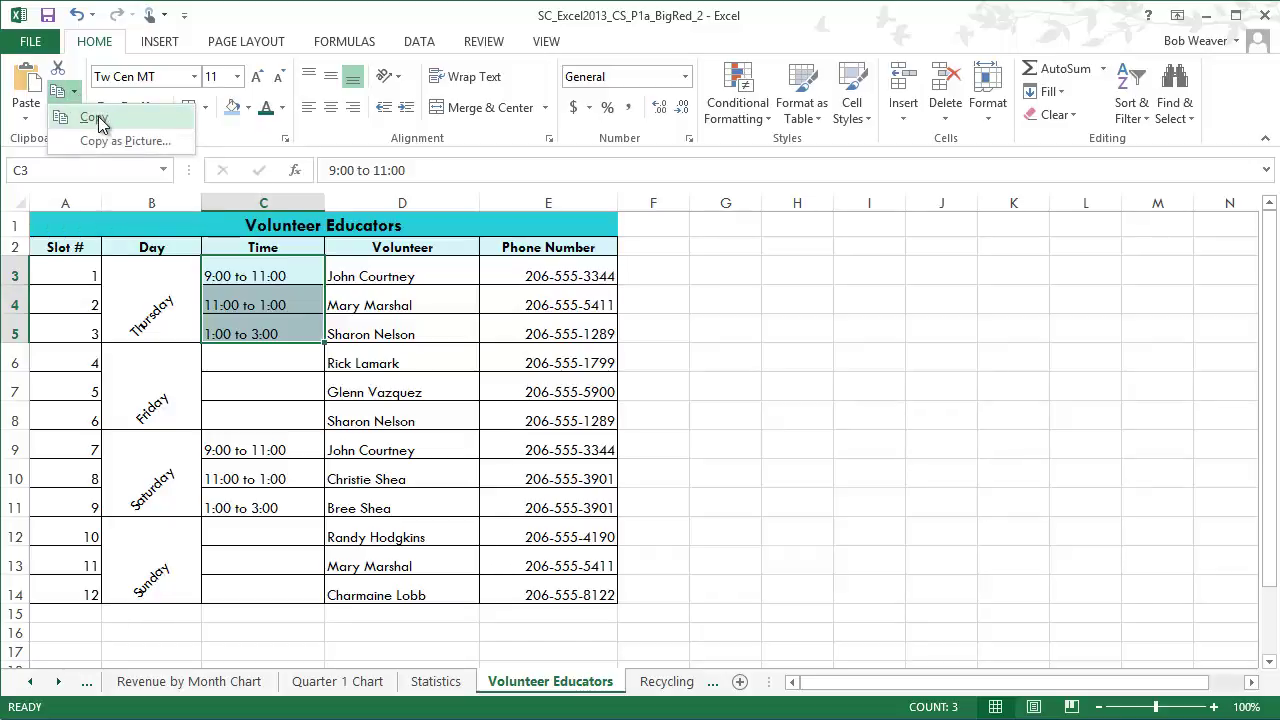
pyautogui.click(95, 118)
pyautogui.moveTo(243, 364); pyautogui.dragTo(243, 416)
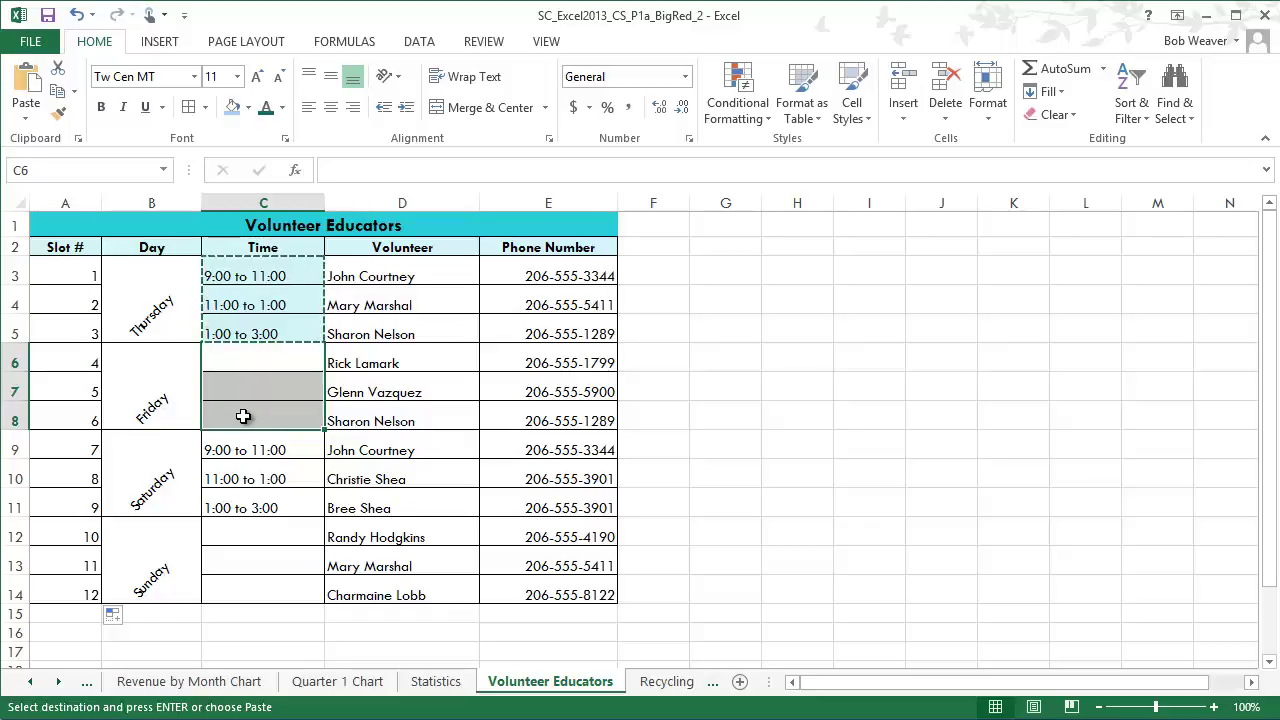
pyautogui.click(27, 118)
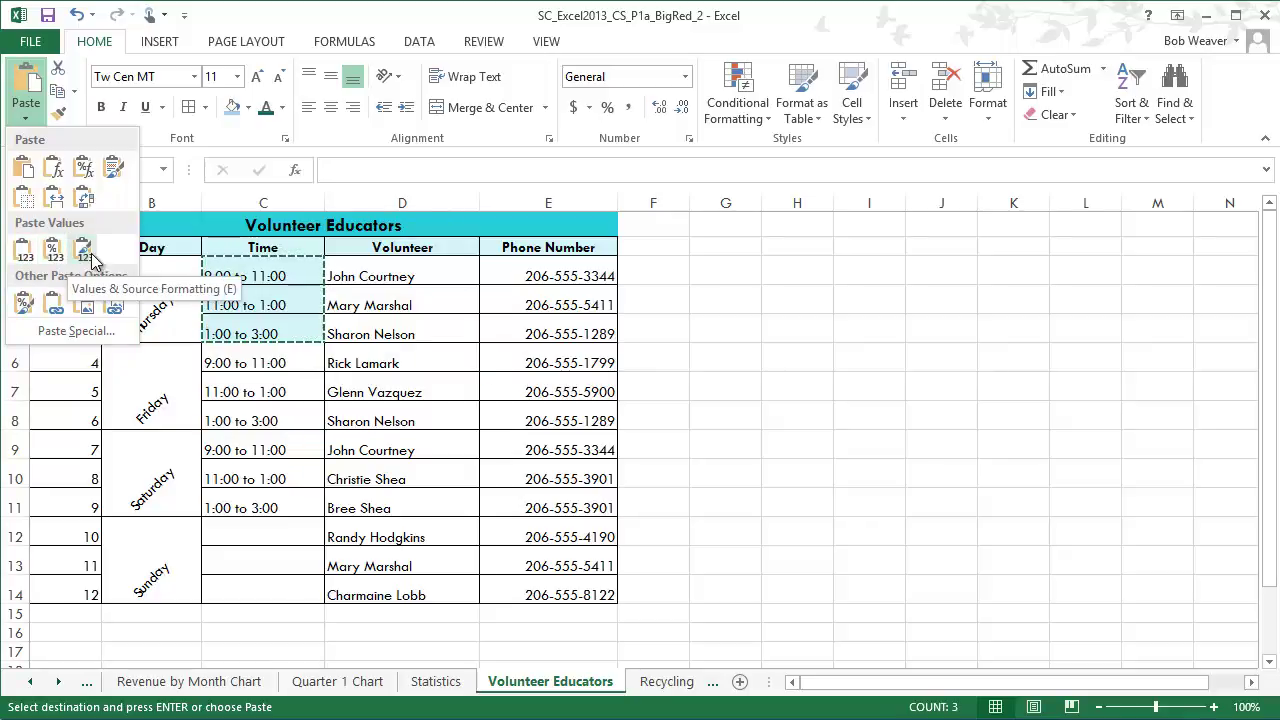
pyautogui.click(24, 254)
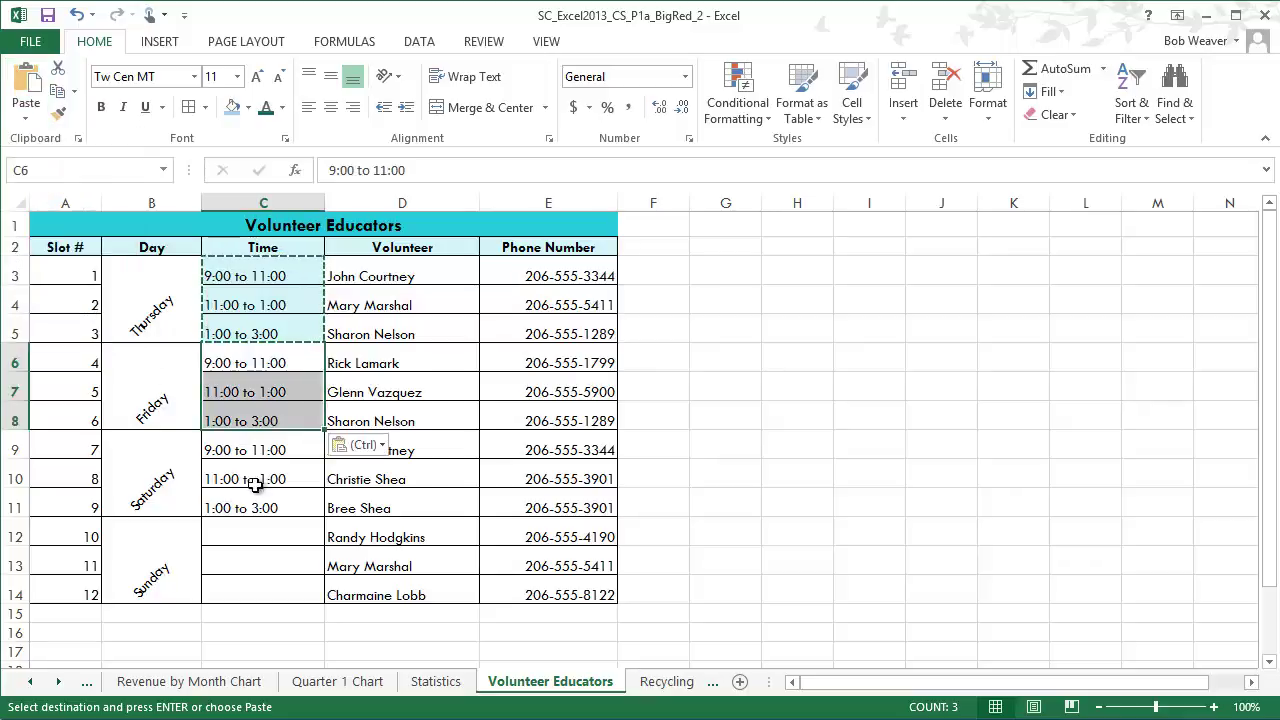
# Step: Paste the same Thursday times as values into C12:C14
pyautogui.moveTo(227, 537); pyautogui.dragTo(234, 583)
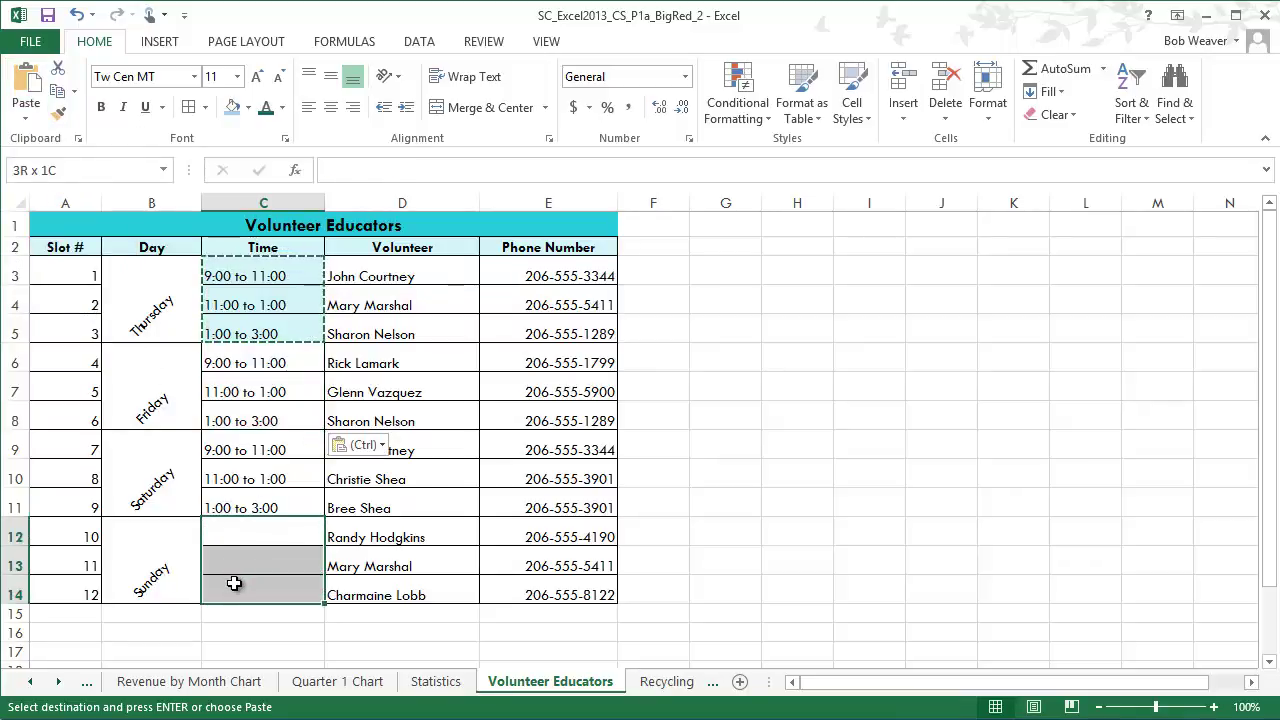
pyautogui.click(27, 115)
pyautogui.click(24, 252)
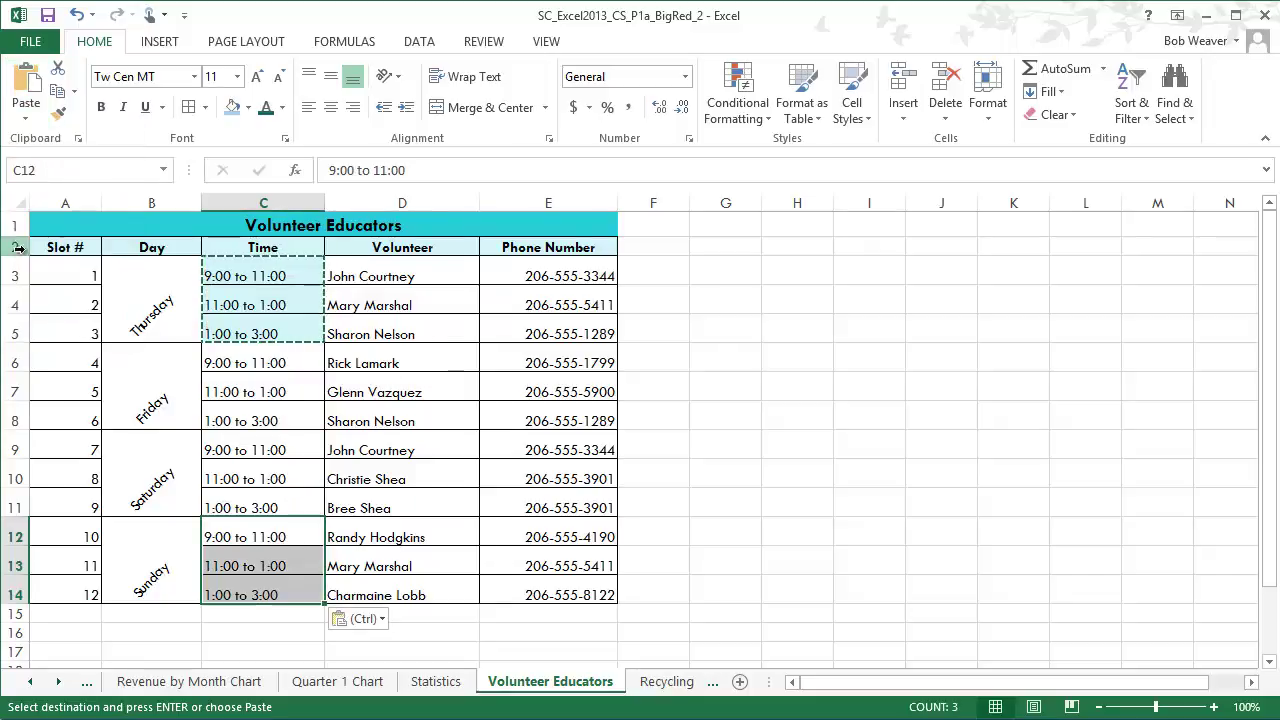
pyautogui.click(926, 481)
pyautogui.hotkey('alt', 'Tab')
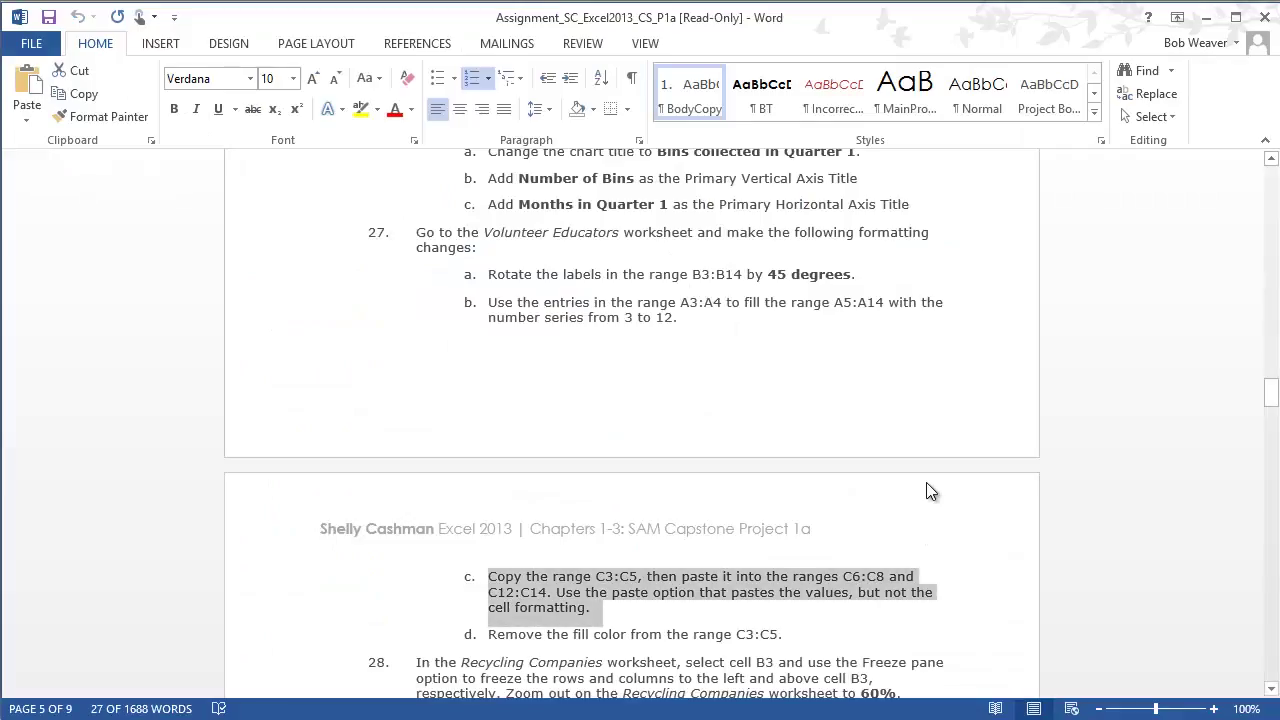
# Step: Set the fill of the times in C3:C5 to No Fill
pyautogui.scroll(-2, 853, 551)
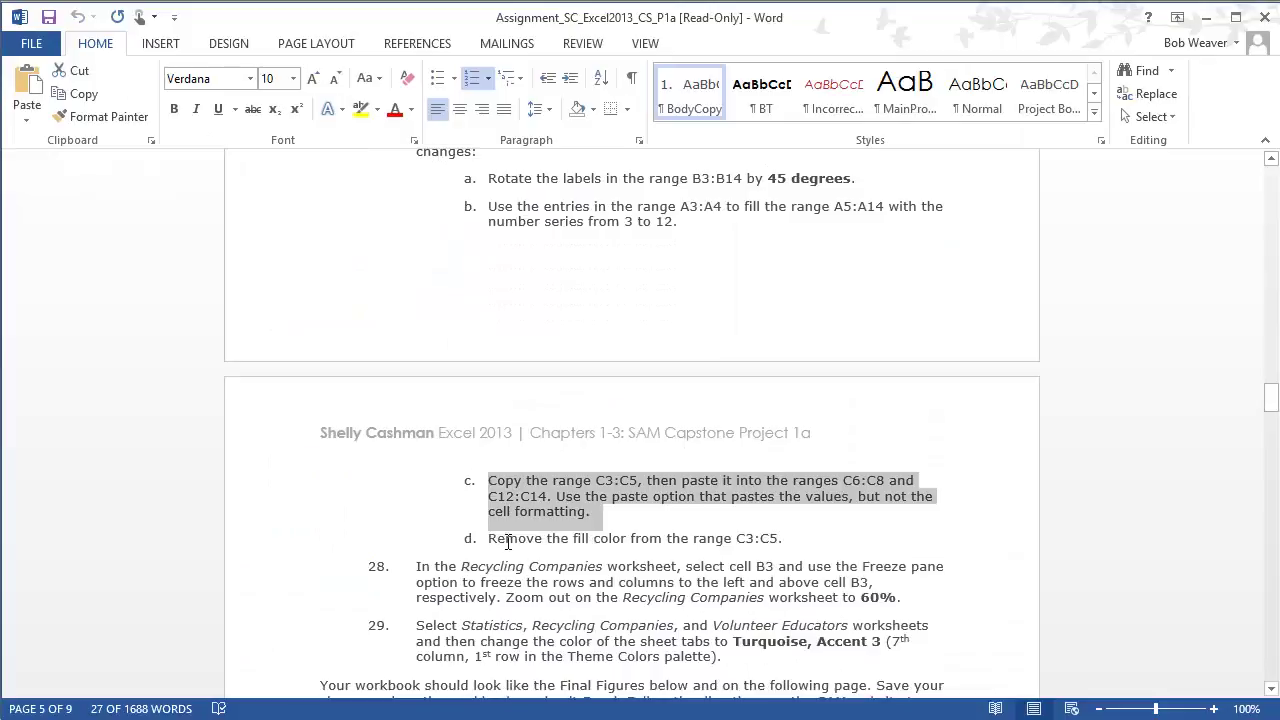
pyautogui.moveTo(508, 543); pyautogui.dragTo(791, 536)
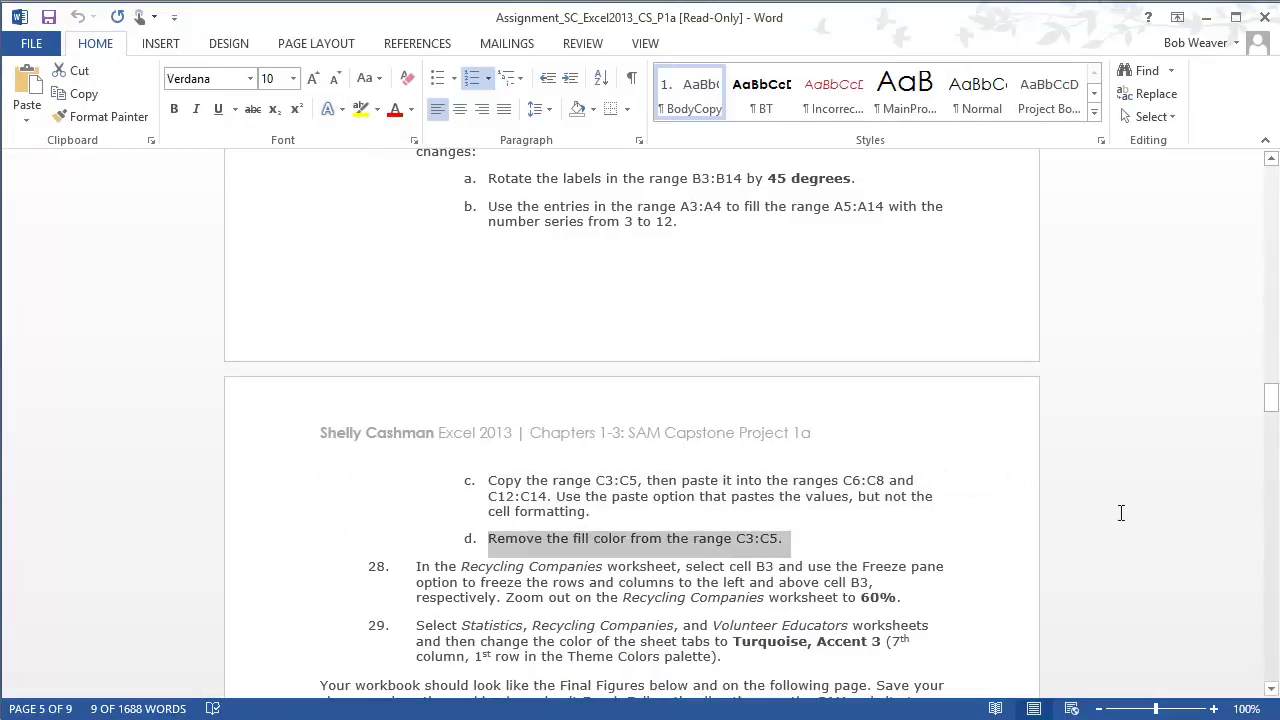
pyautogui.hotkey('alt', 'Tab')
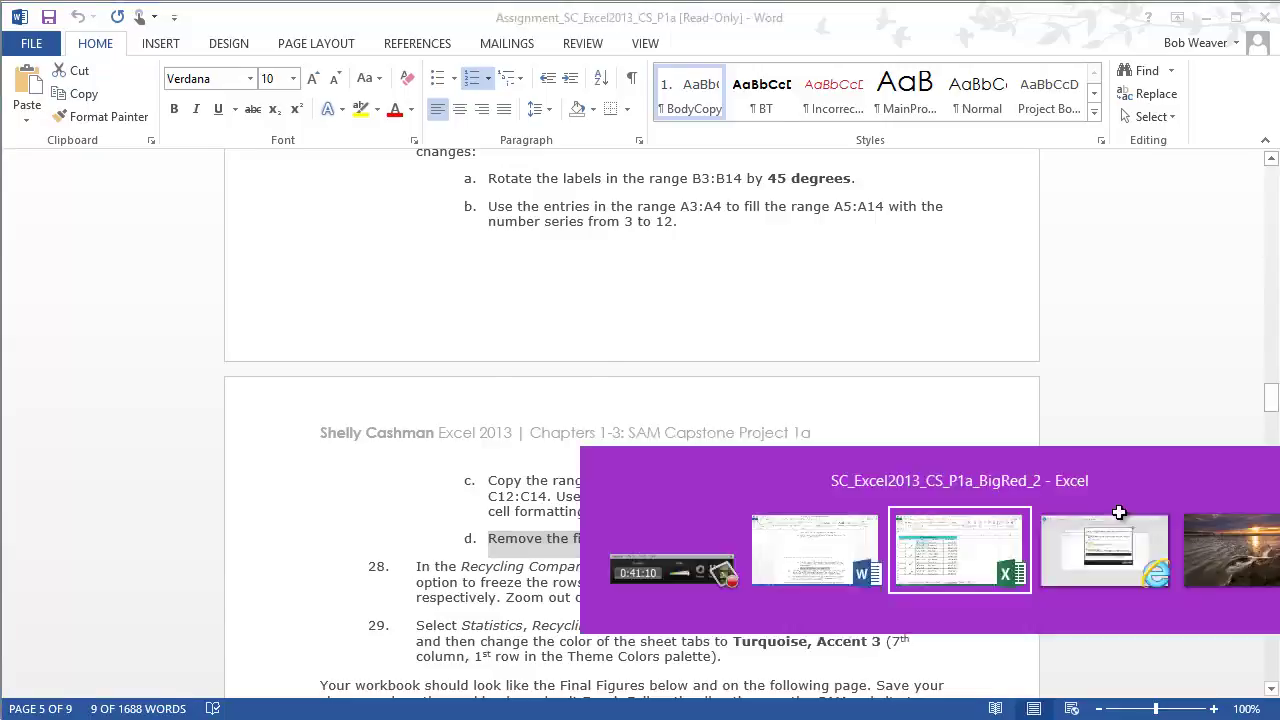
pyautogui.moveTo(228, 278); pyautogui.dragTo(218, 334)
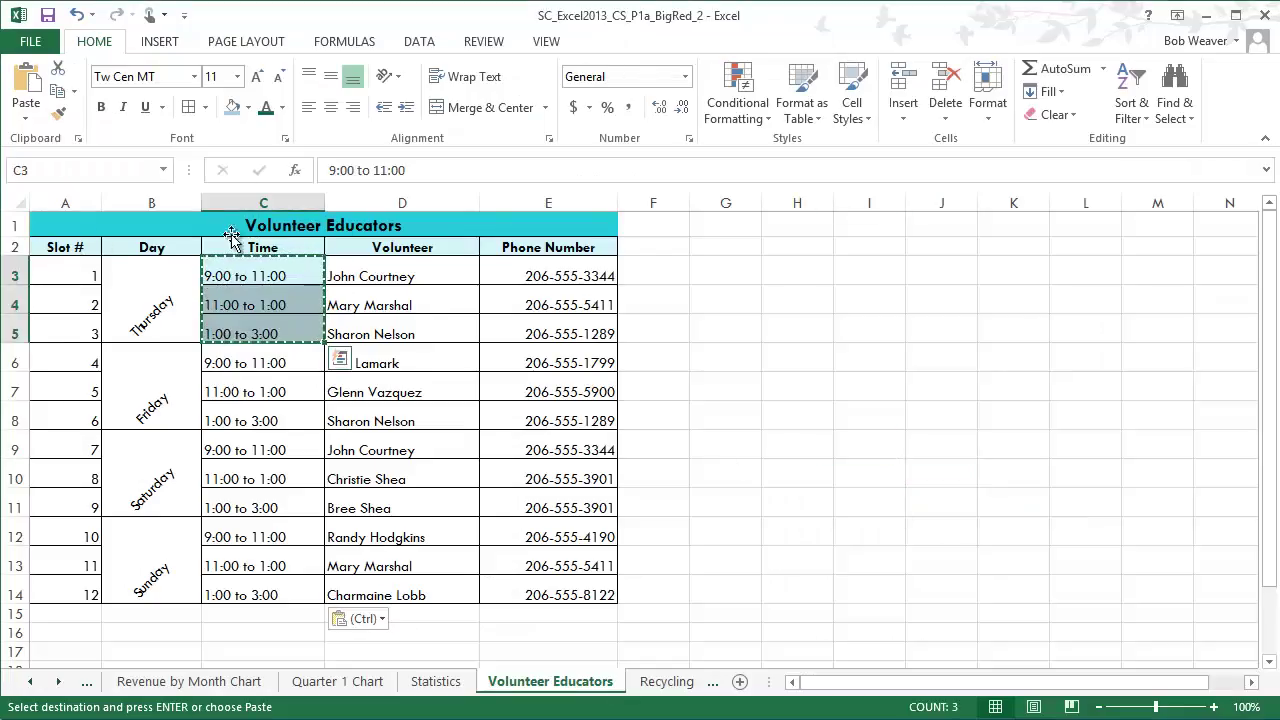
pyautogui.click(248, 107)
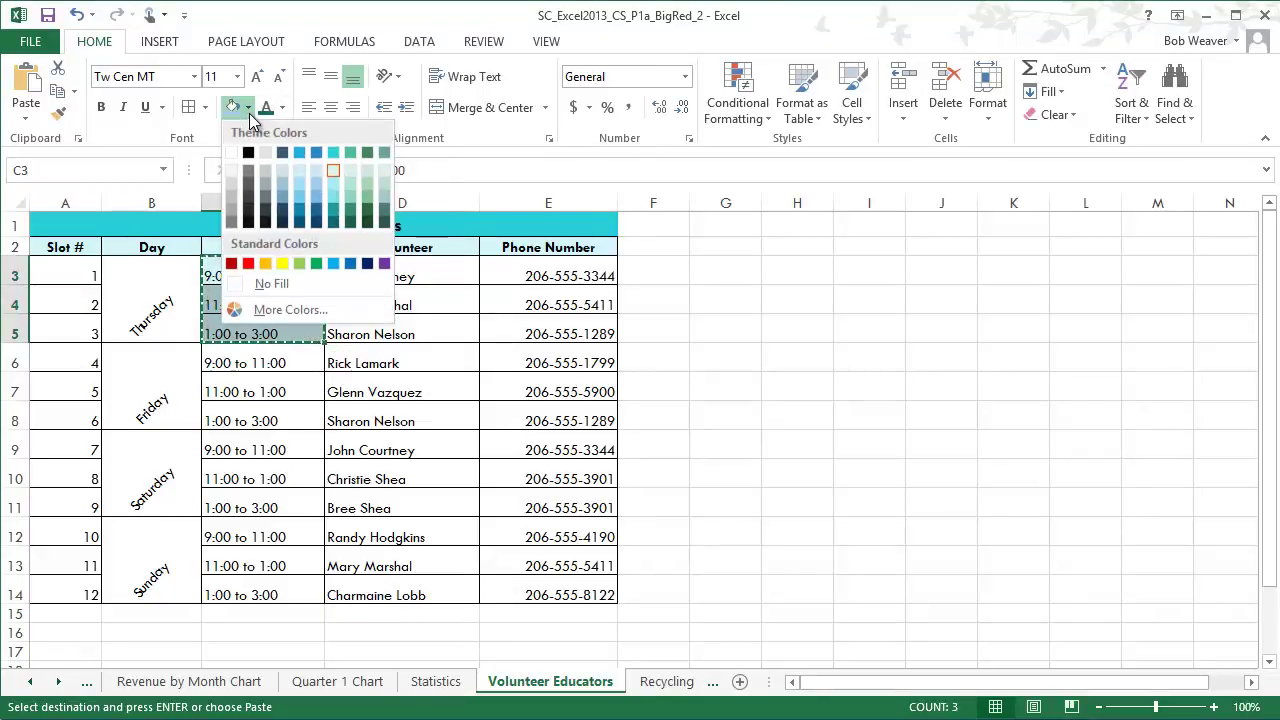
pyautogui.click(303, 288)
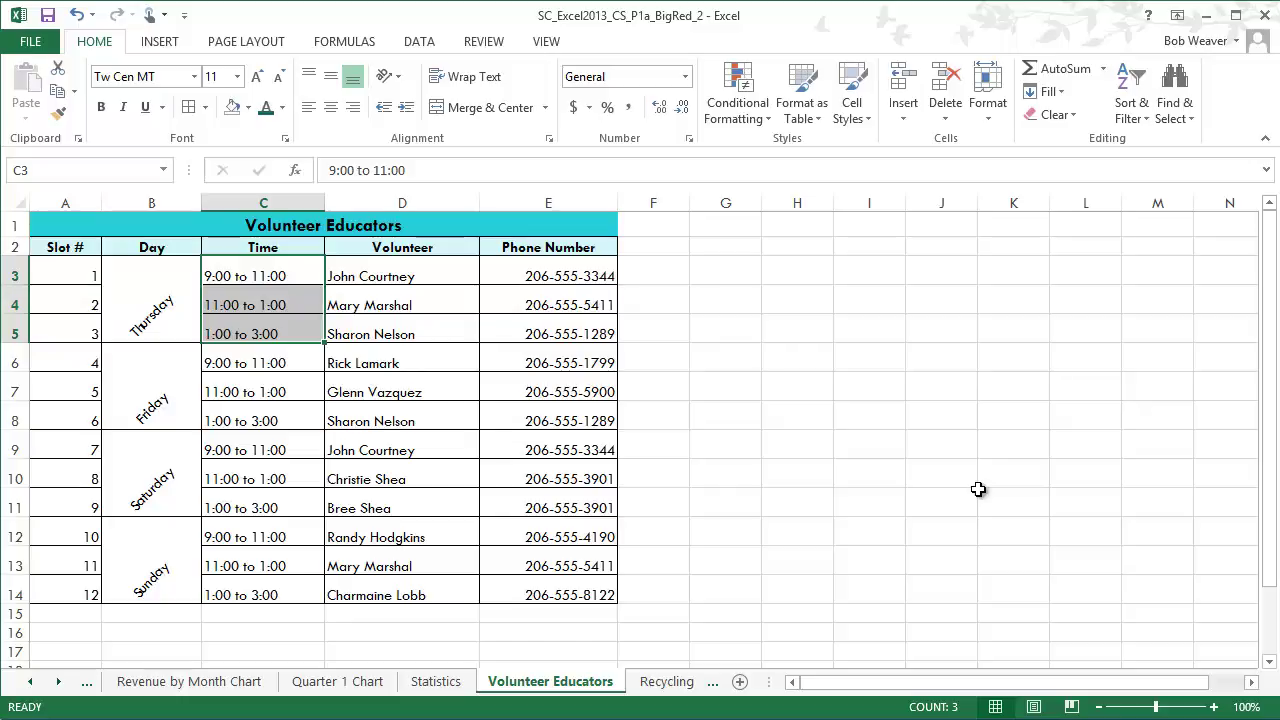
pyautogui.click(846, 456)
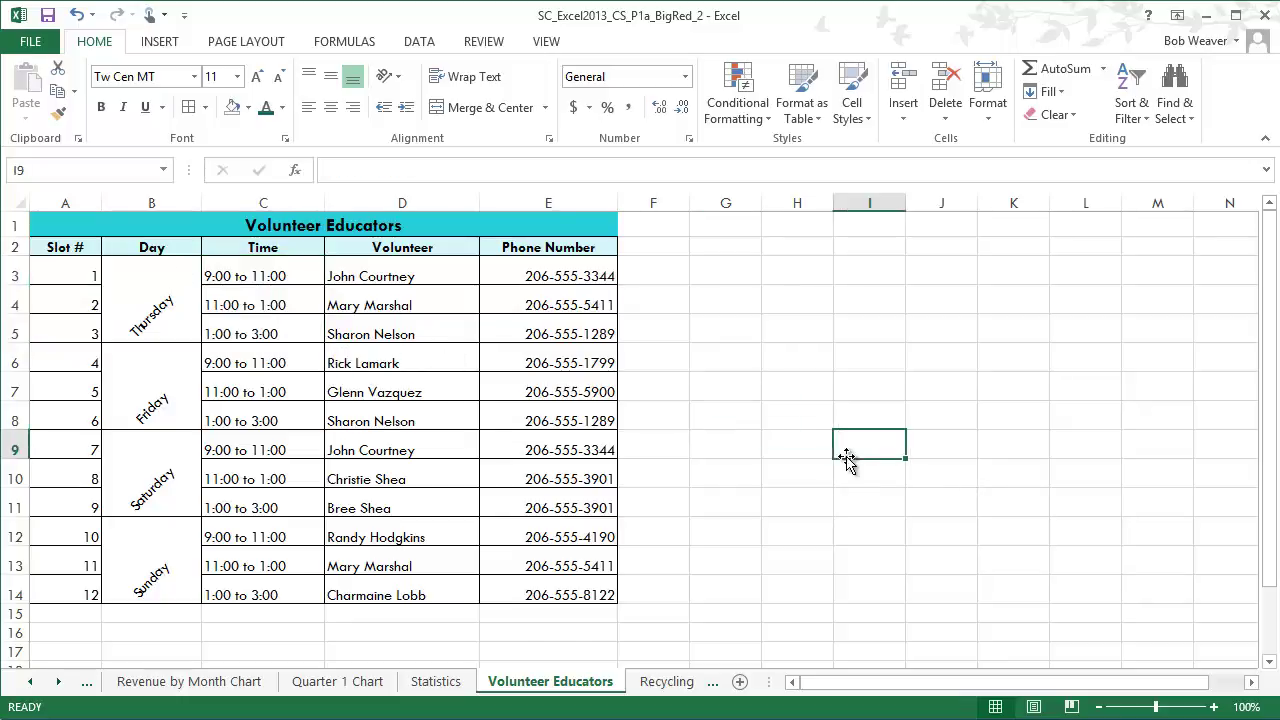
# Step: Read step 28 of the Word instructions about freezing panes
pyautogui.hotkey('alt', 'Tab')
pyautogui.moveTo(417, 568); pyautogui.dragTo(914, 598)
pyautogui.scroll(-2, 905, 594)
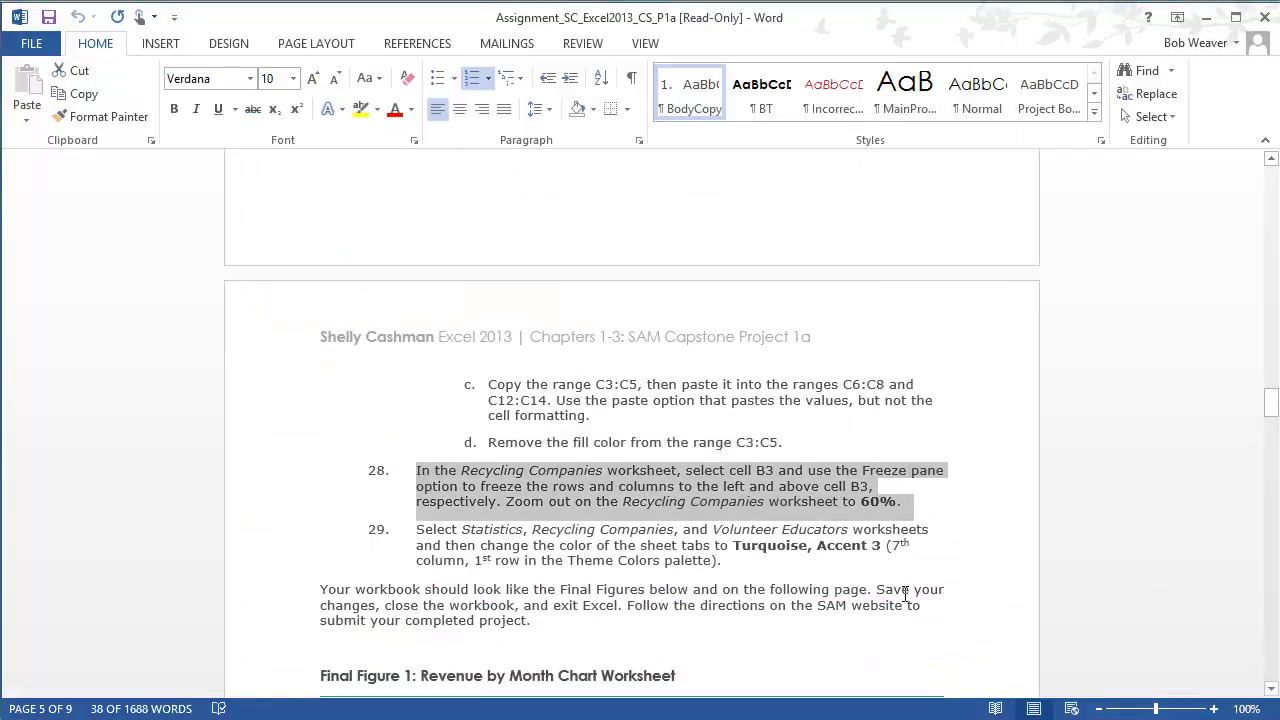
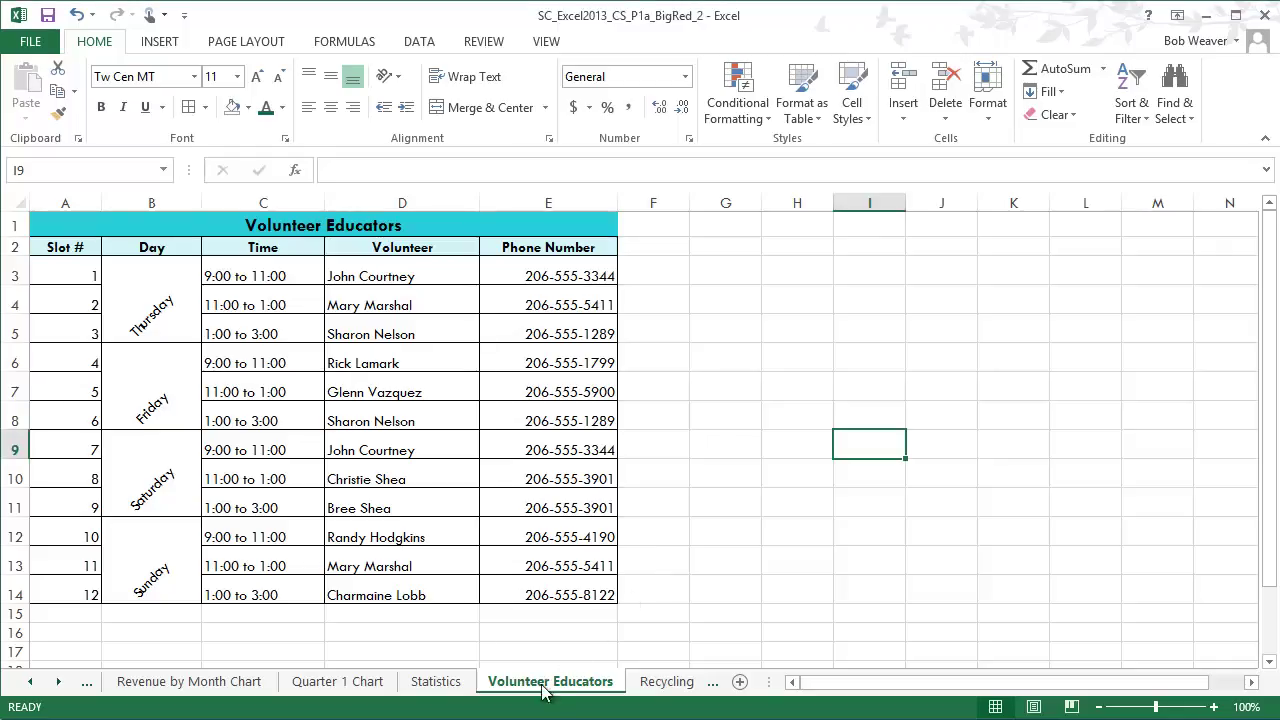
# Step: Switch to the Recycling Companies sheet, scroll back to column A and select cell B3
pyautogui.click(665, 690)
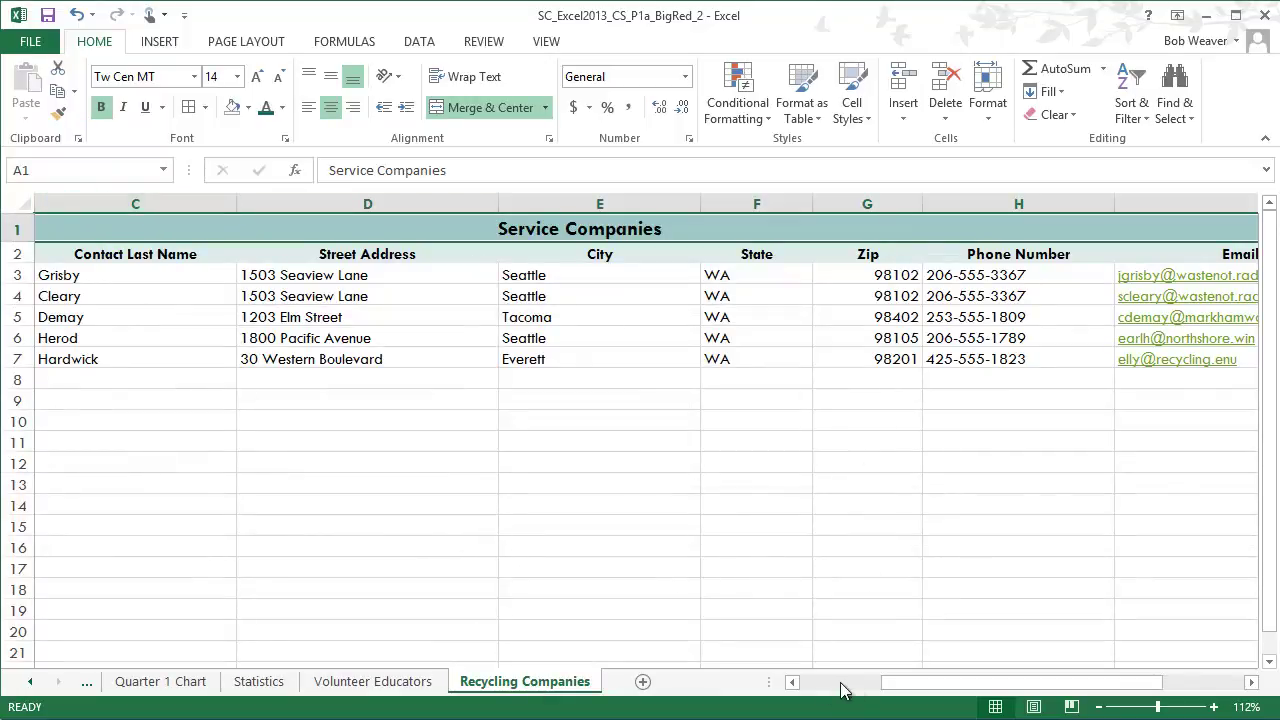
pyautogui.click(802, 686)
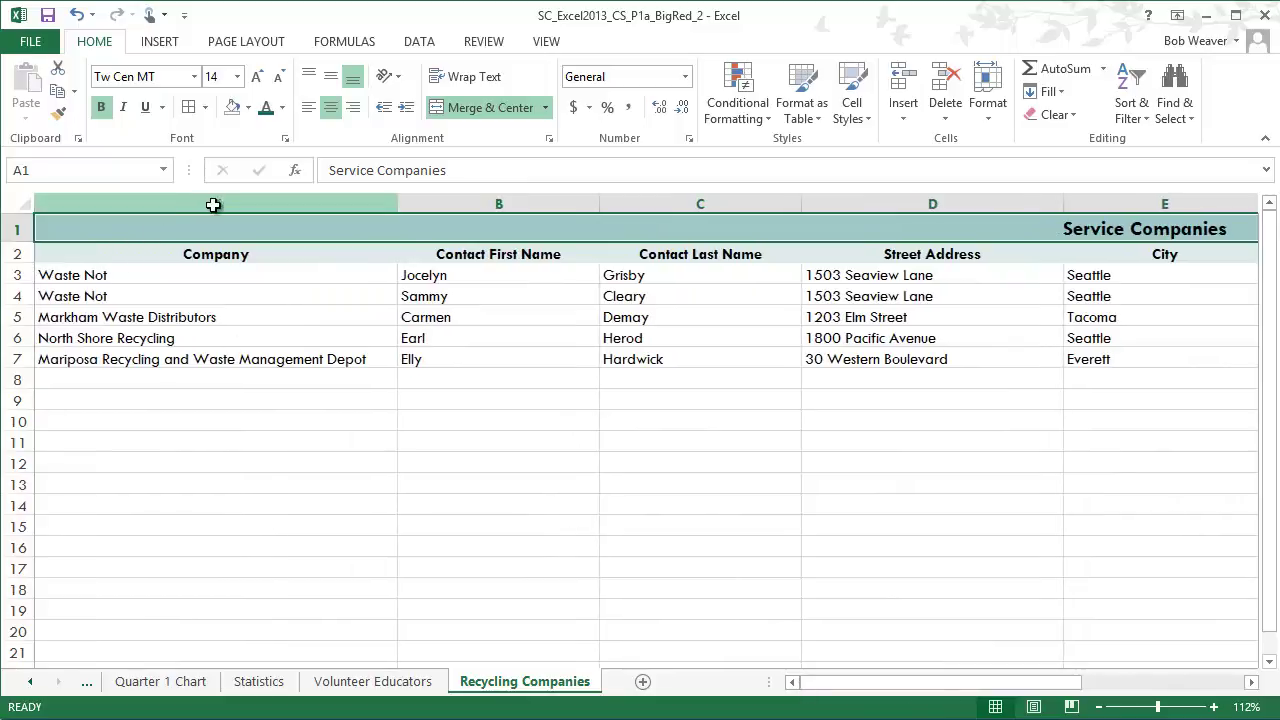
pyautogui.moveTo(214, 203); pyautogui.dragTo(900, 205)
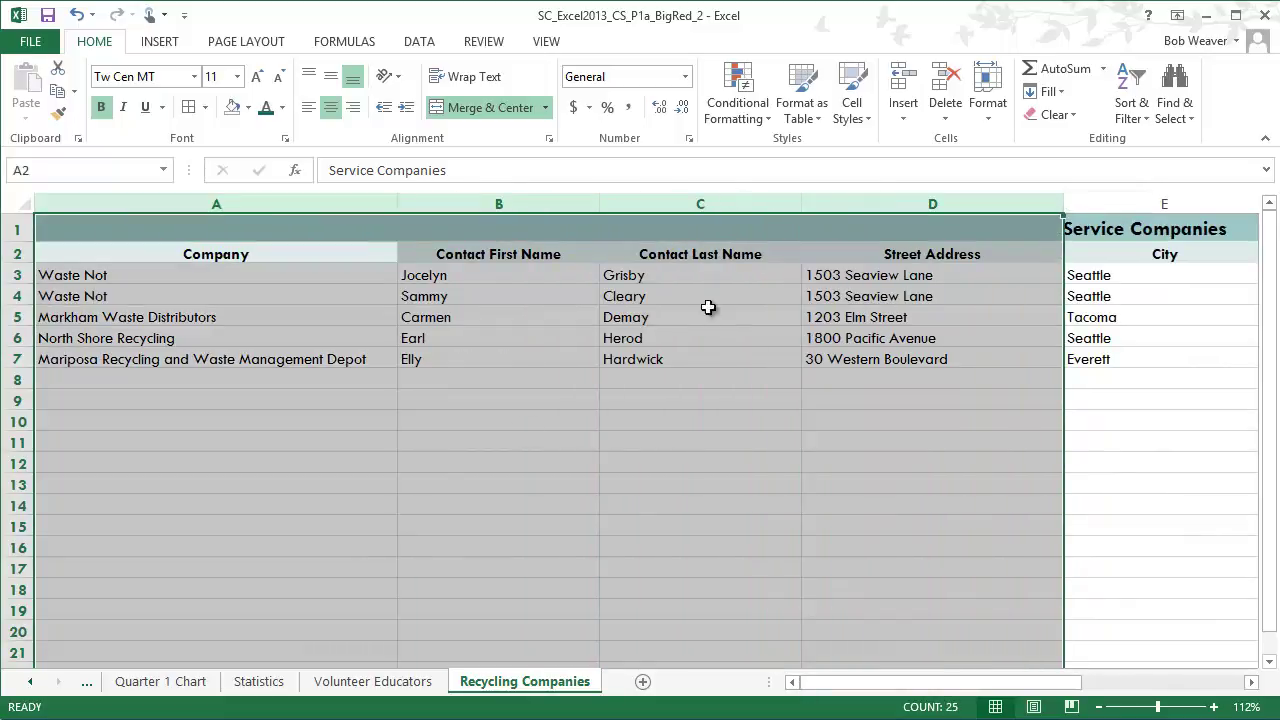
pyautogui.click(351, 531)
pyautogui.hotkey('alt', 'Tab')
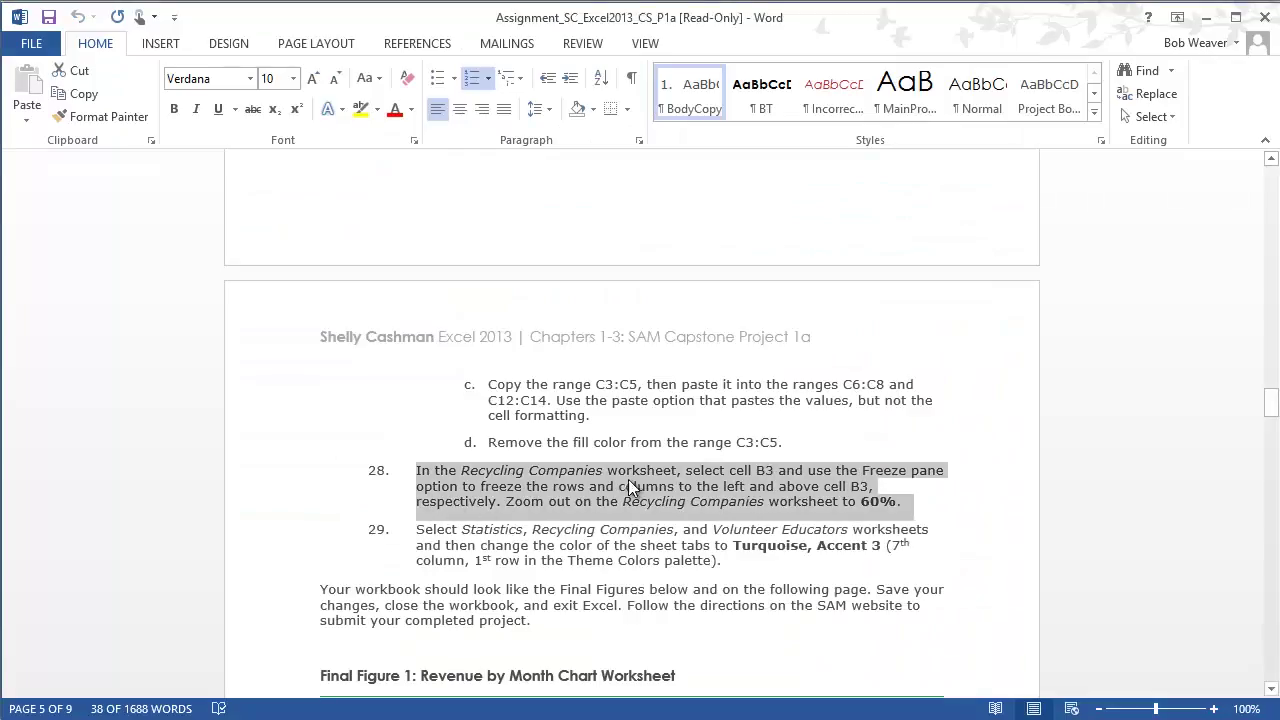
pyautogui.hotkey('alt', 'Tab')
pyautogui.click(472, 279)
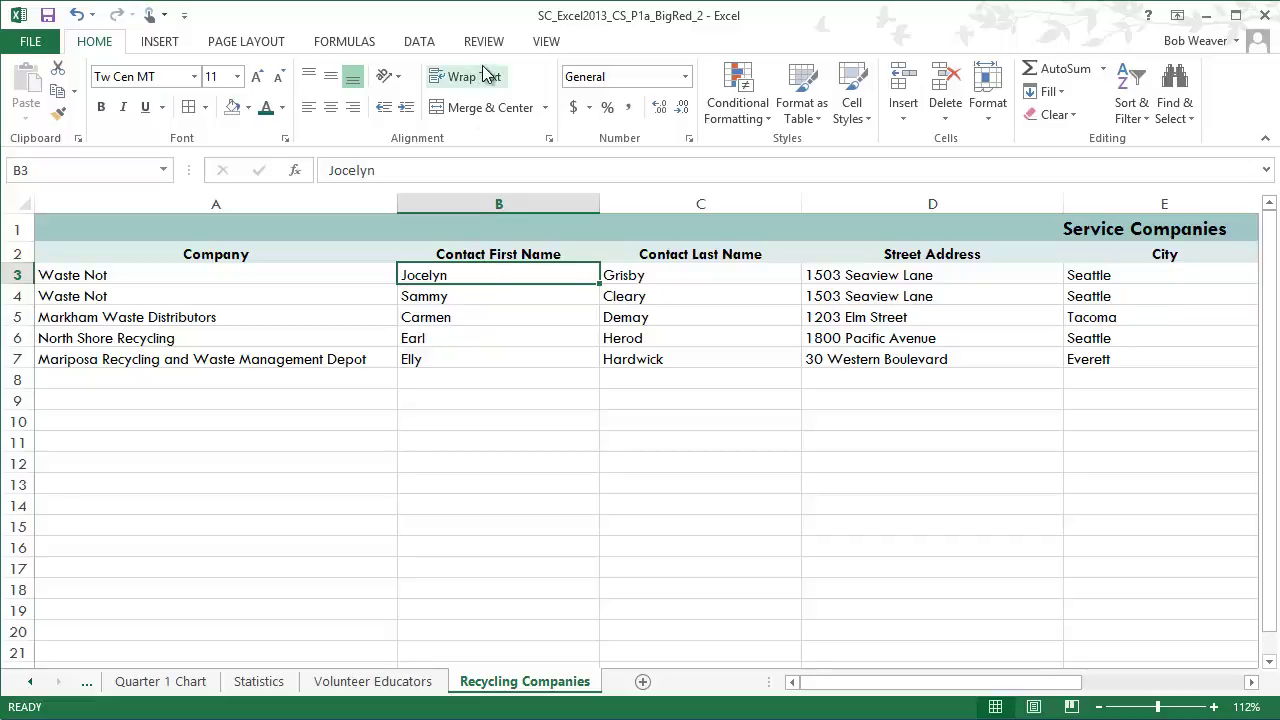
# Step: Freeze panes at cell B3 on the Recycling Companies sheet from the VIEW tab
pyautogui.click(541, 48)
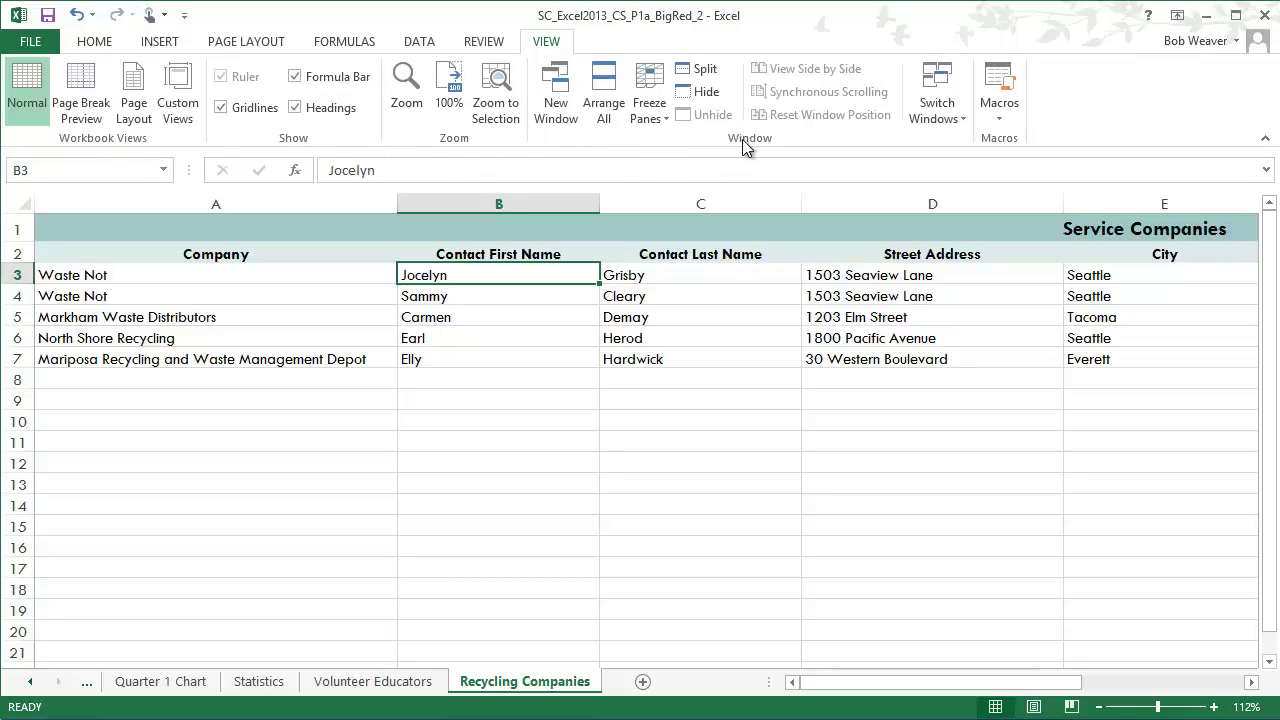
pyautogui.click(651, 123)
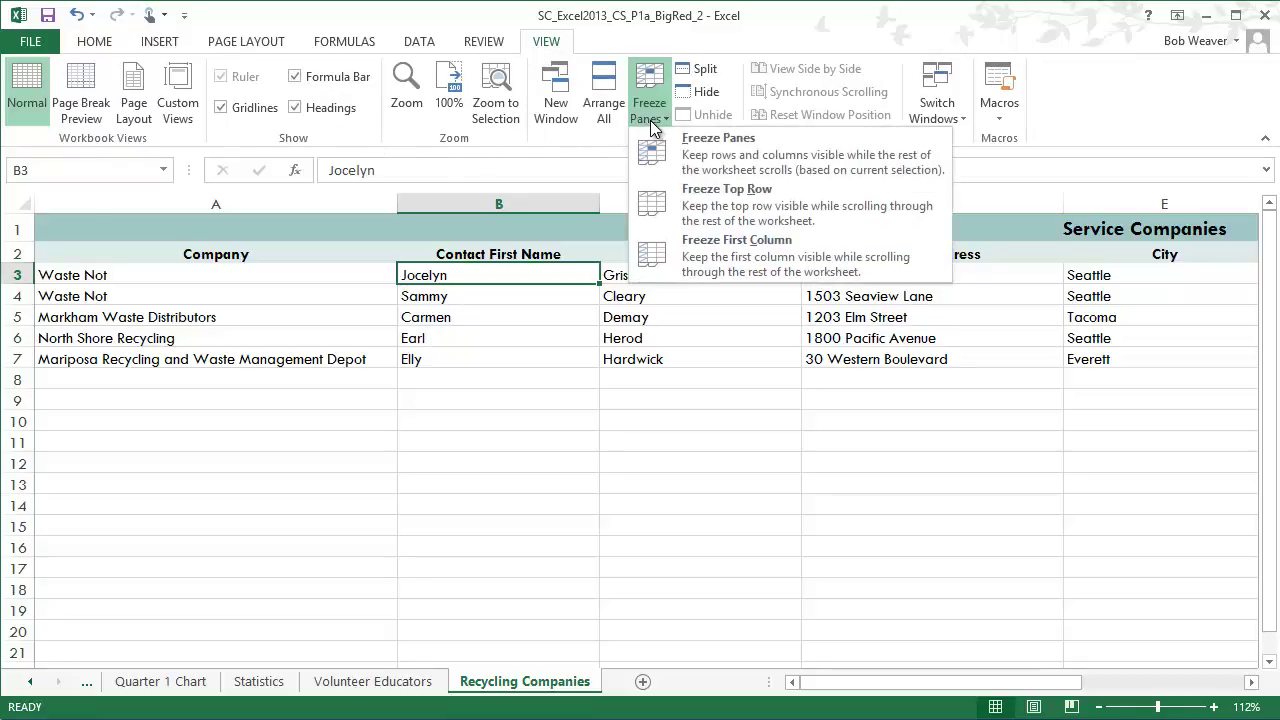
pyautogui.click(738, 160)
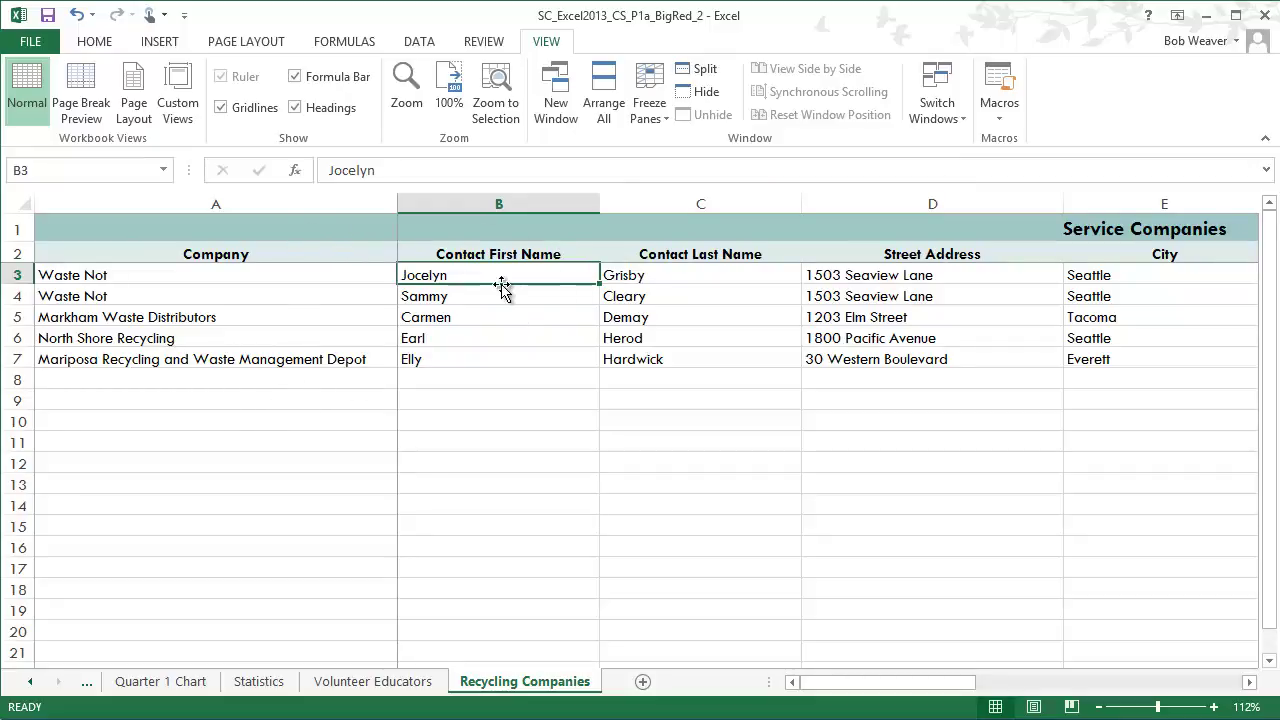
# Step: Scroll right and down to confirm rows 1–2 and column A stay frozen, then return to the instructions
pyautogui.click(1249, 682)
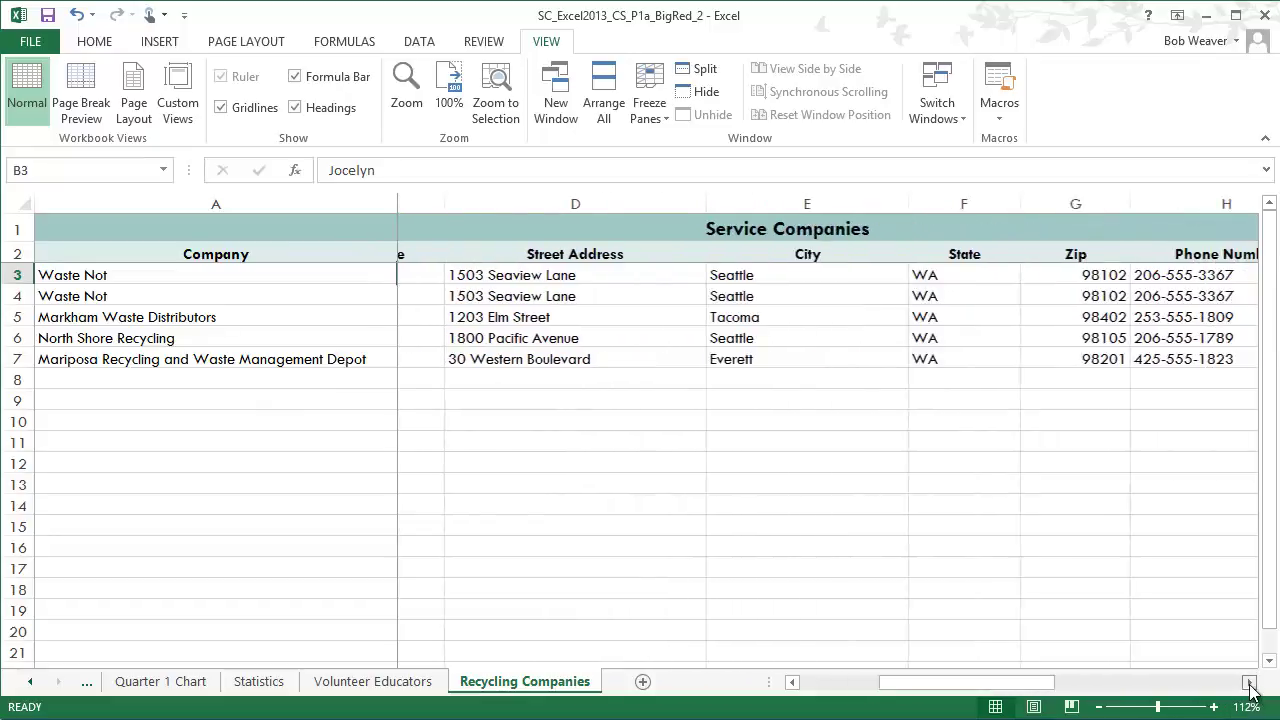
pyautogui.click(1249, 682)
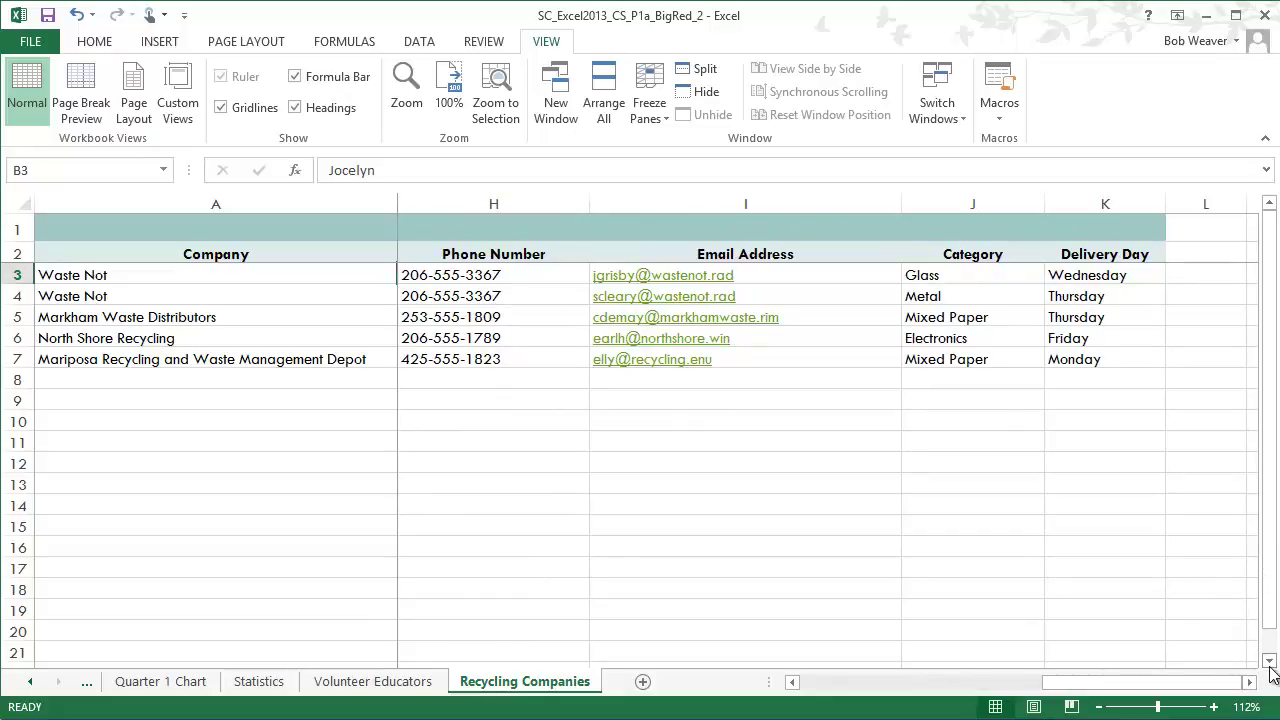
pyautogui.click(1269, 662)
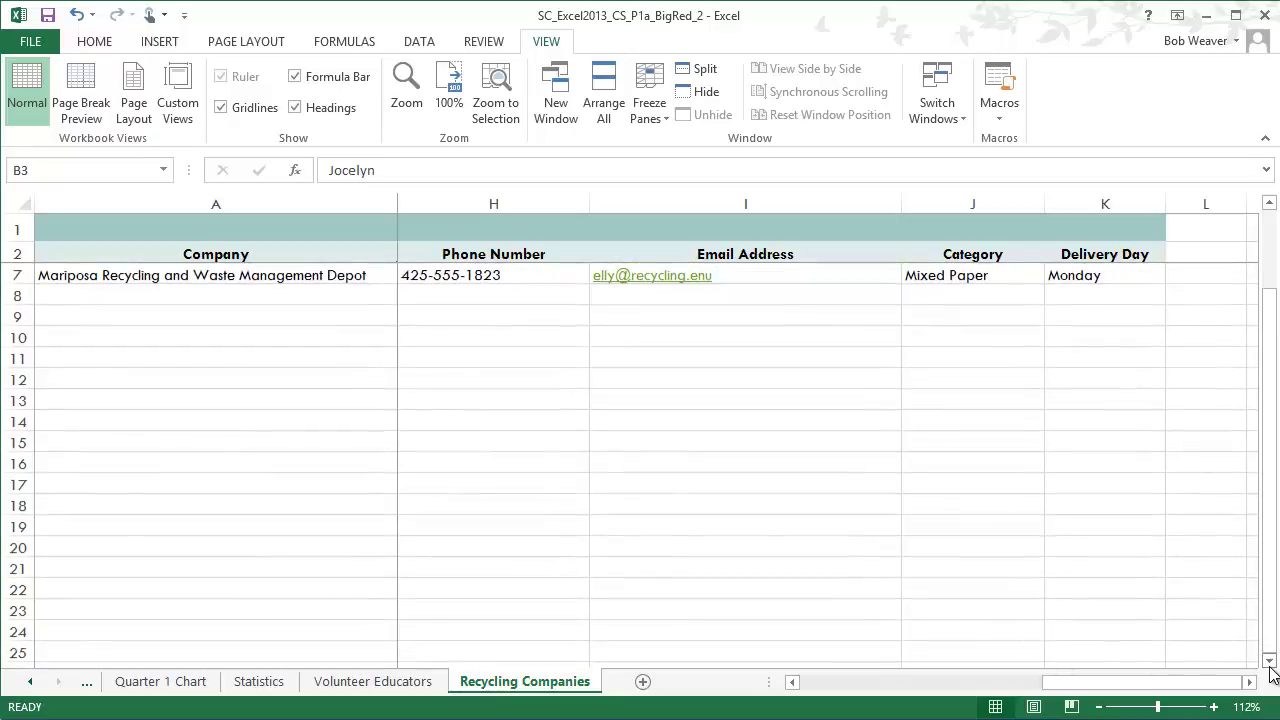
pyautogui.click(1269, 662)
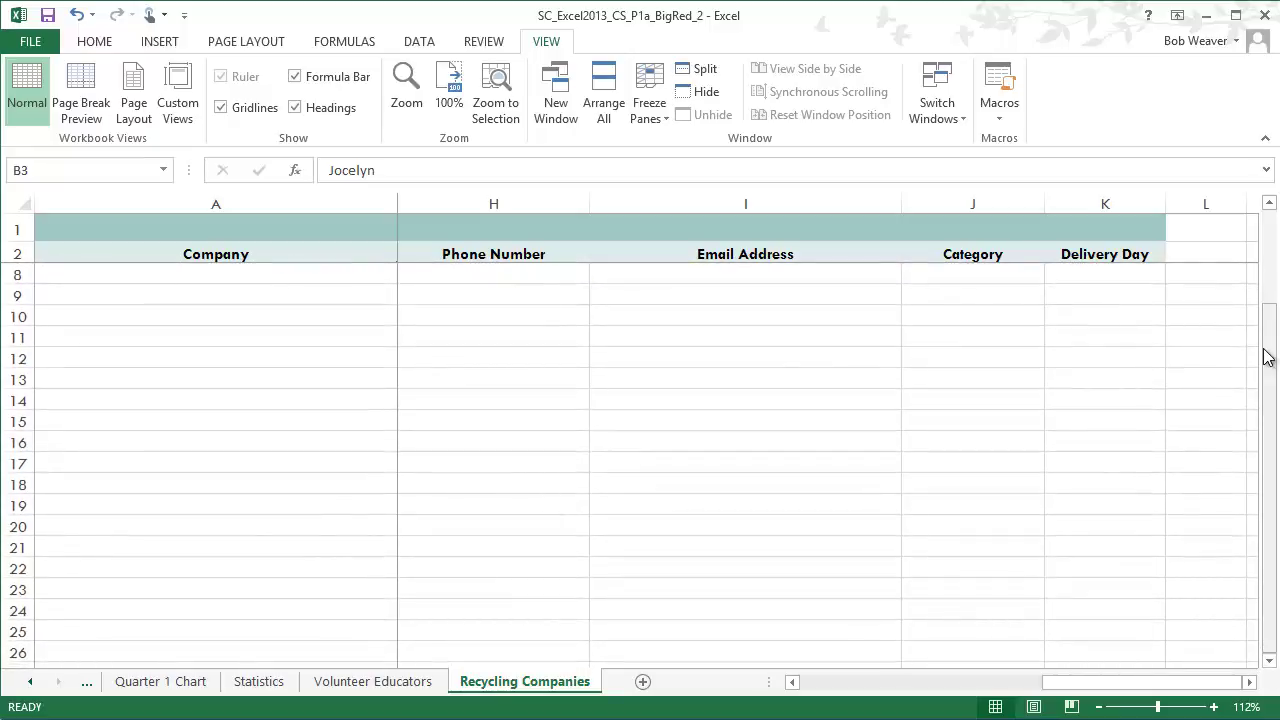
pyautogui.scroll(2, 1268, 358)
pyautogui.moveTo(1094, 680); pyautogui.dragTo(778, 683)
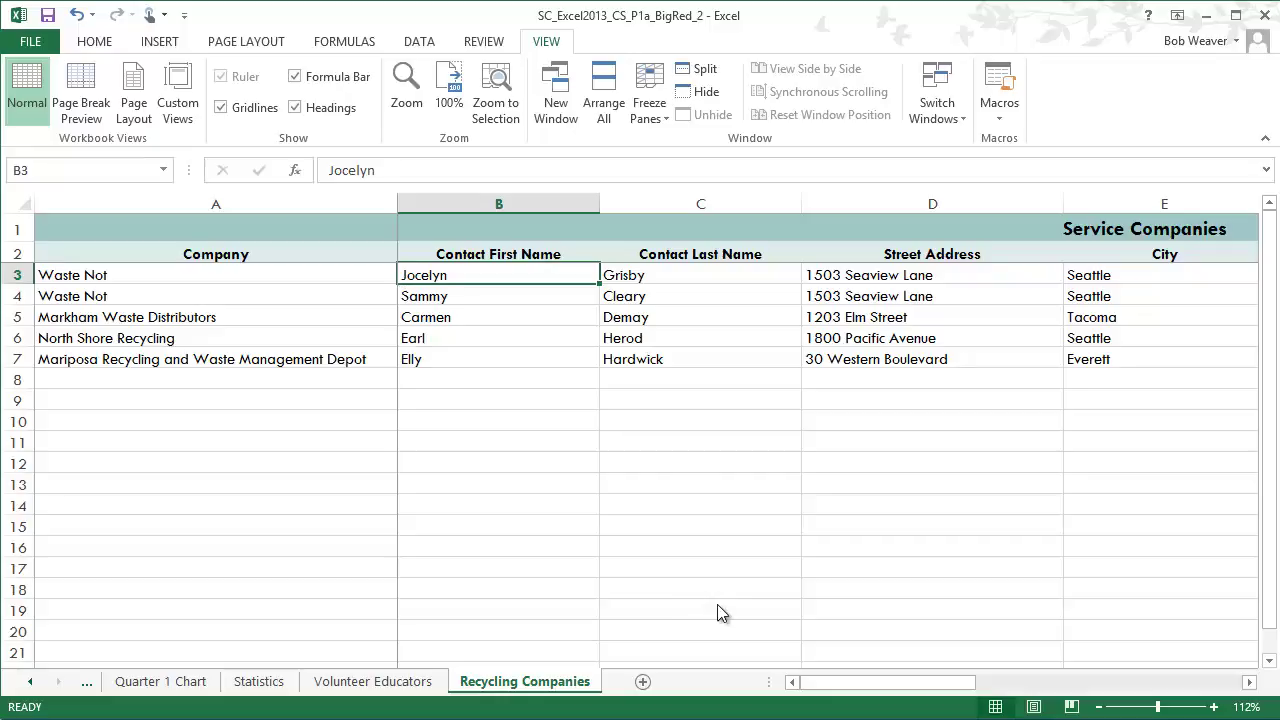
pyautogui.hotkey('alt', 'Tab')
pyautogui.click(766, 487)
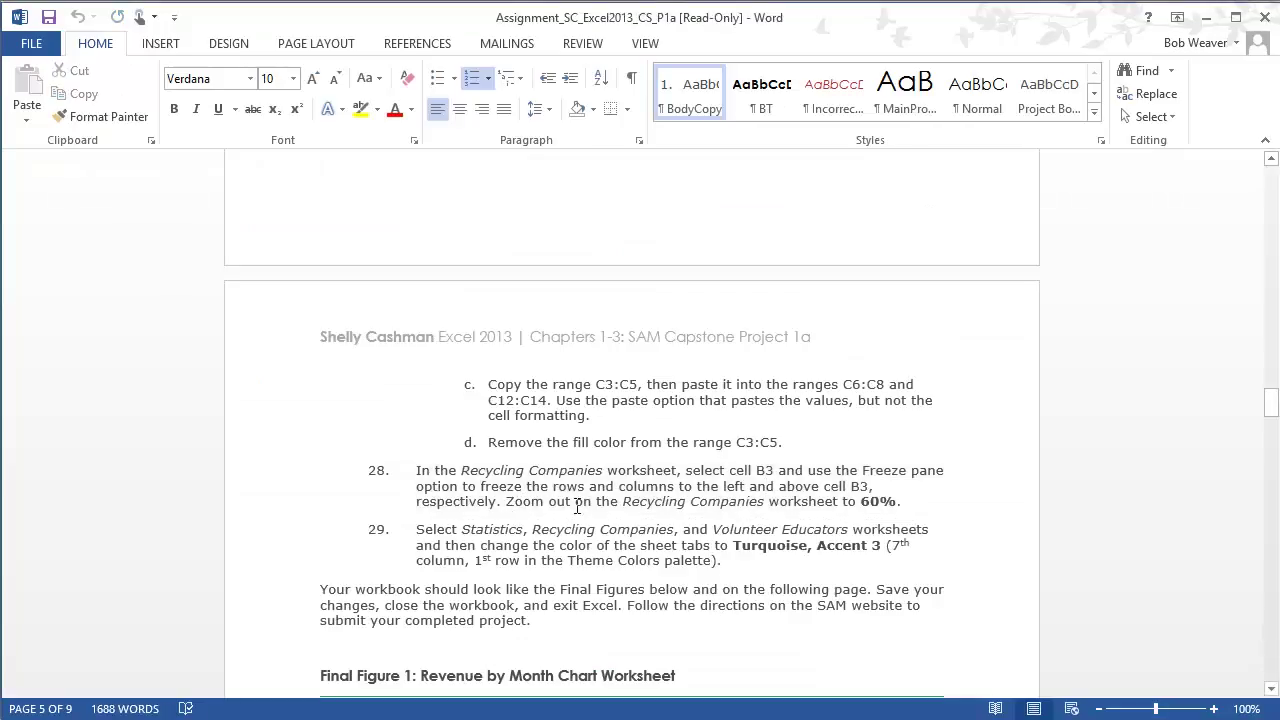
# Step: Zoom the Recycling Companies sheet out to 60% and verify the level in the Zoom dialog
pyautogui.moveTo(506, 501); pyautogui.dragTo(903, 502)
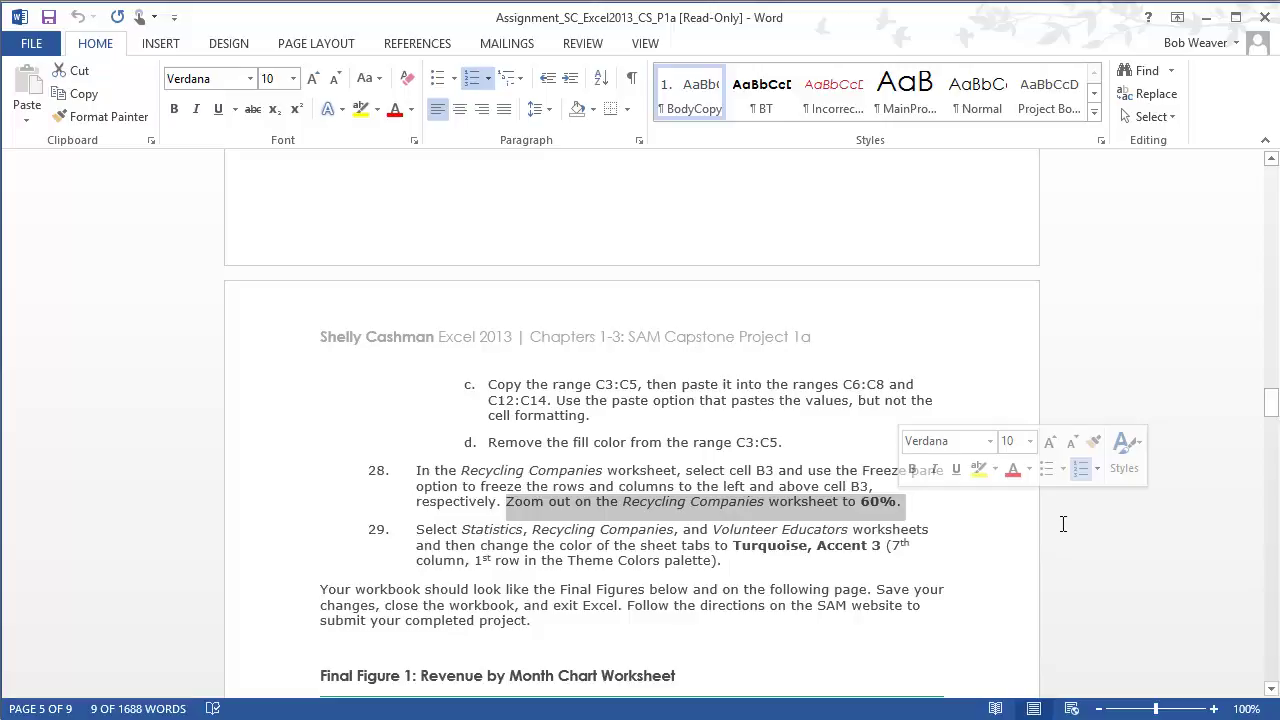
pyautogui.hotkey('alt', 'Tab')
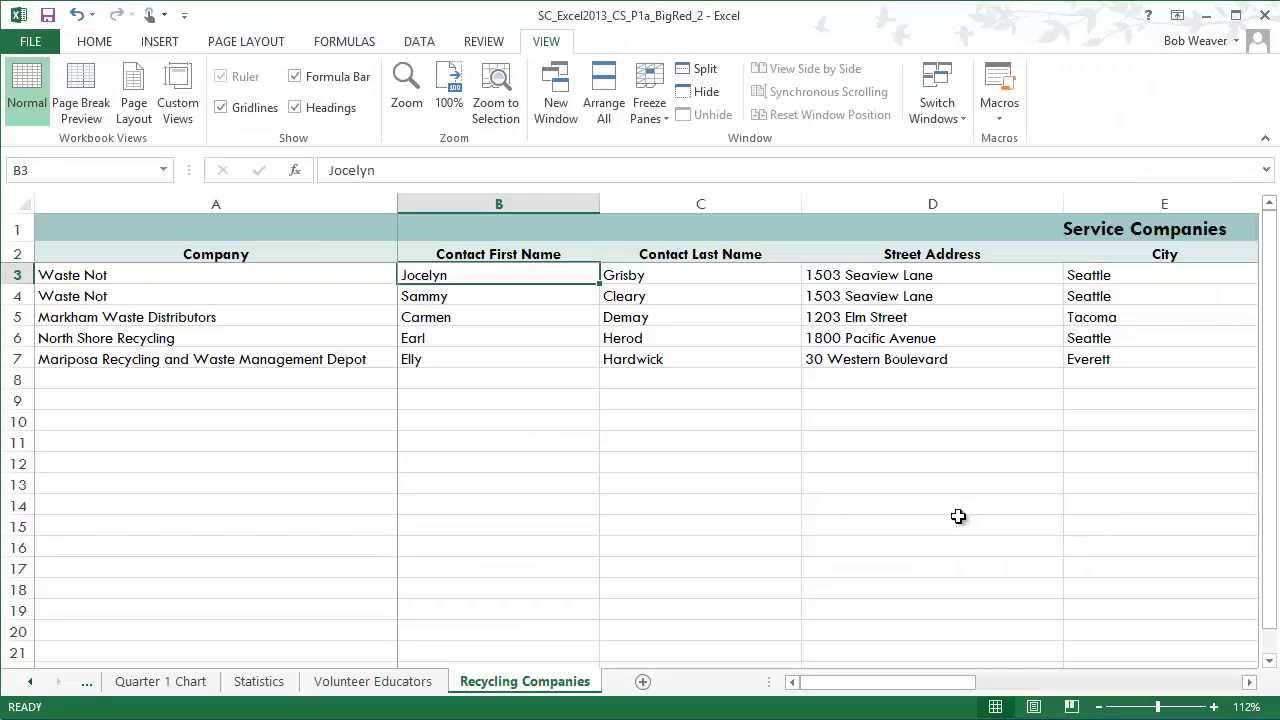
pyautogui.click(1098, 707)
pyautogui.click(1098, 707)
pyautogui.click(1098, 707)
pyautogui.click(1098, 707)
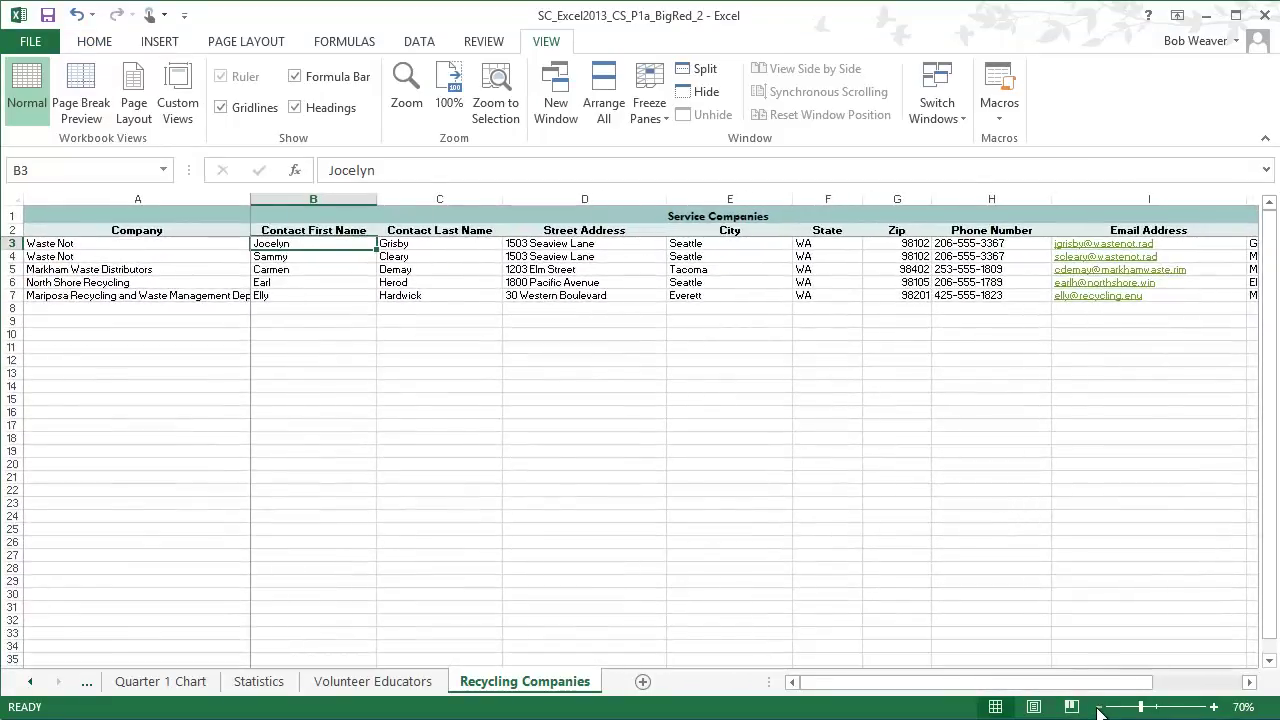
pyautogui.click(1098, 707)
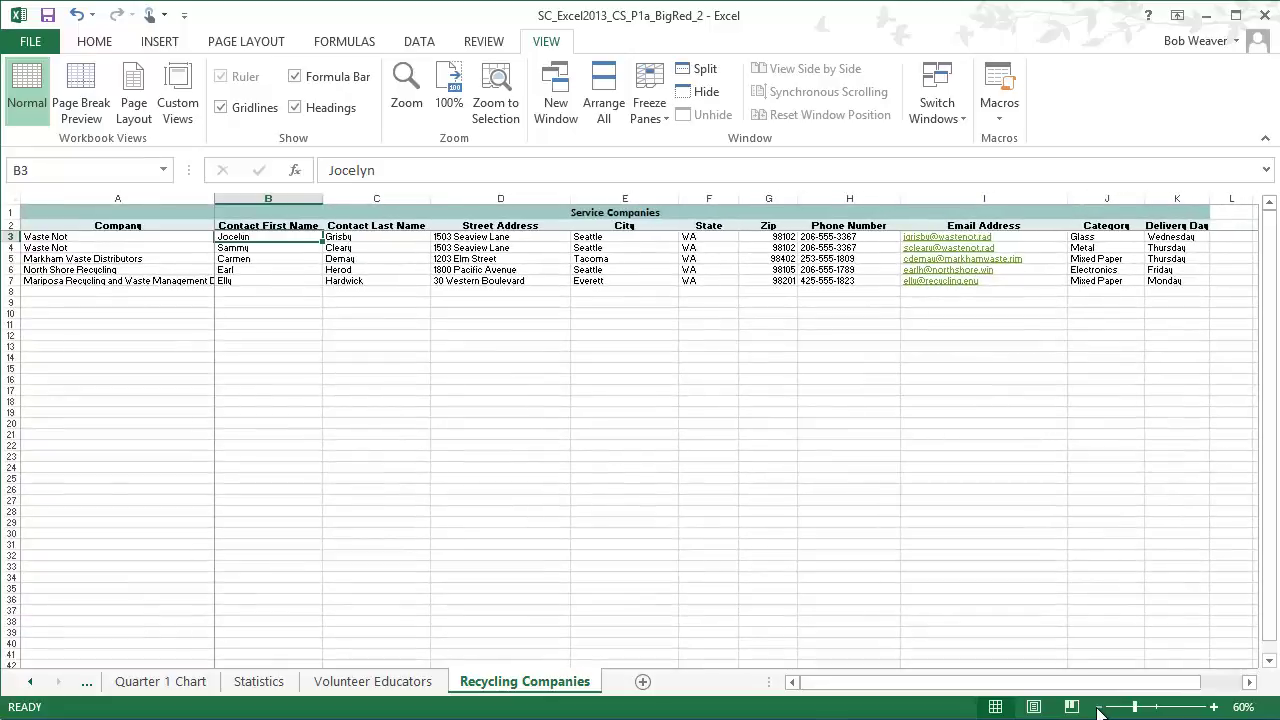
pyautogui.click(1245, 707)
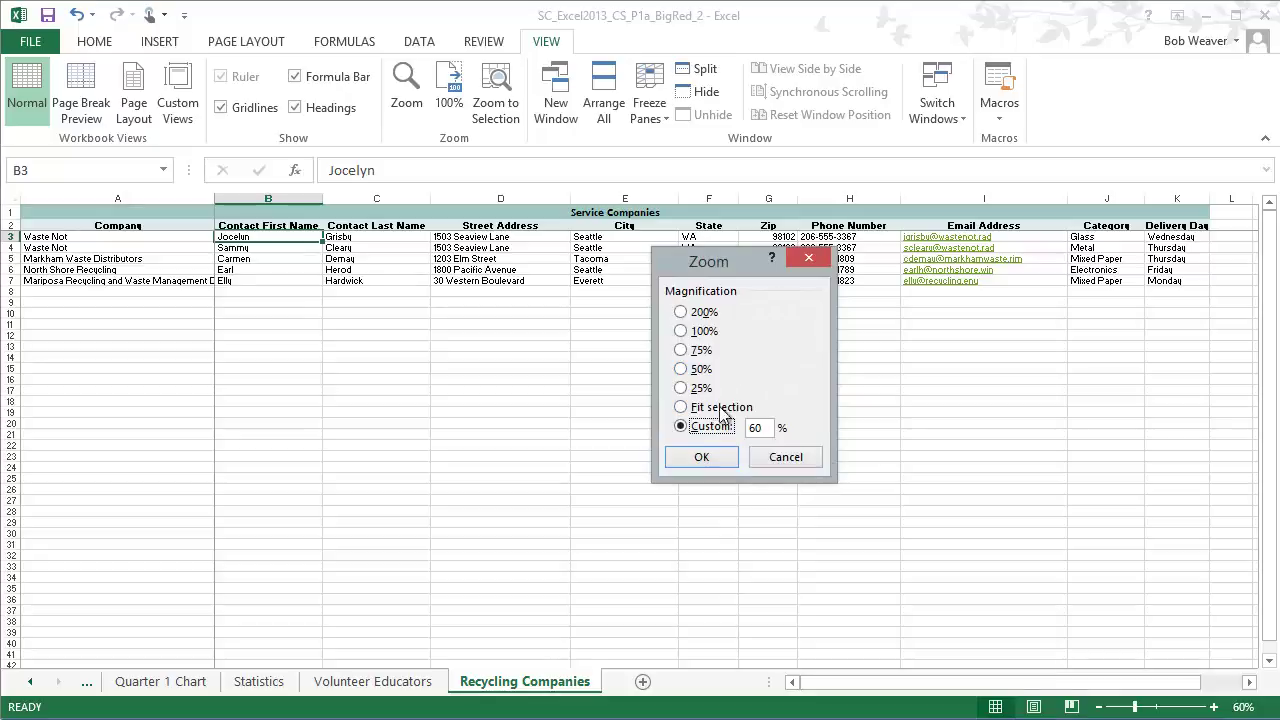
pyautogui.click(786, 462)
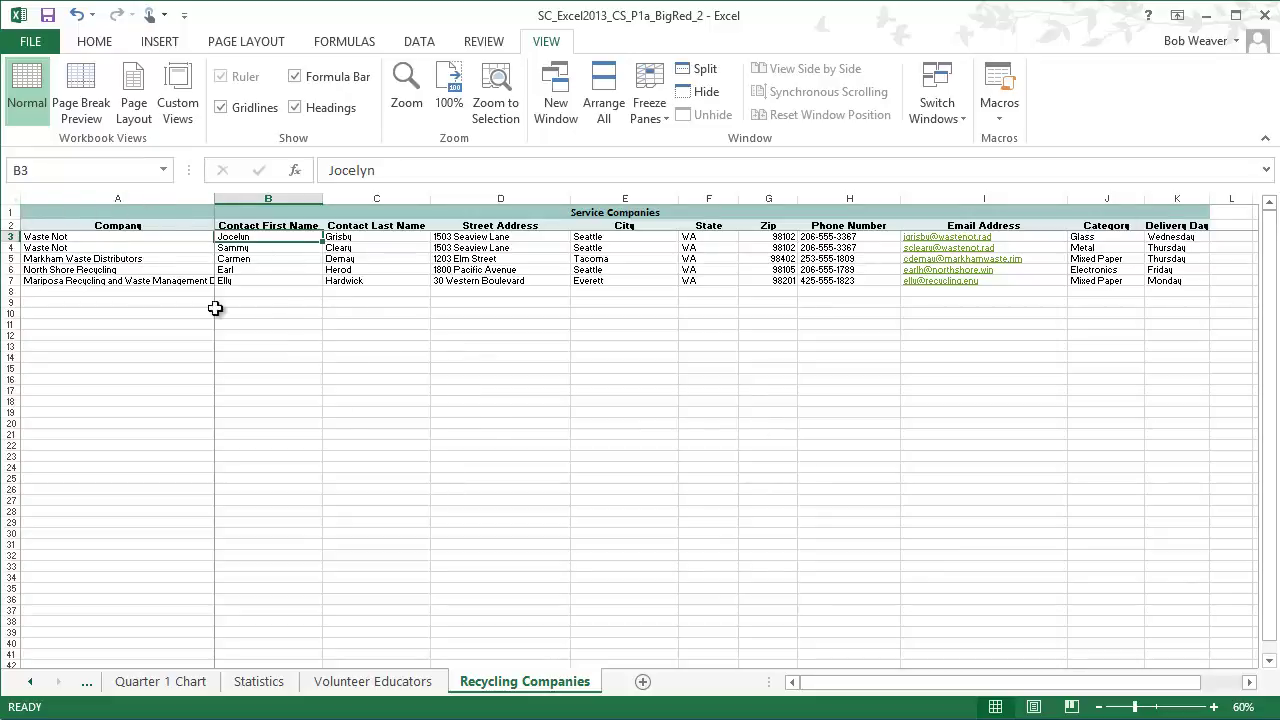
pyautogui.hotkey('alt', 'Tab')
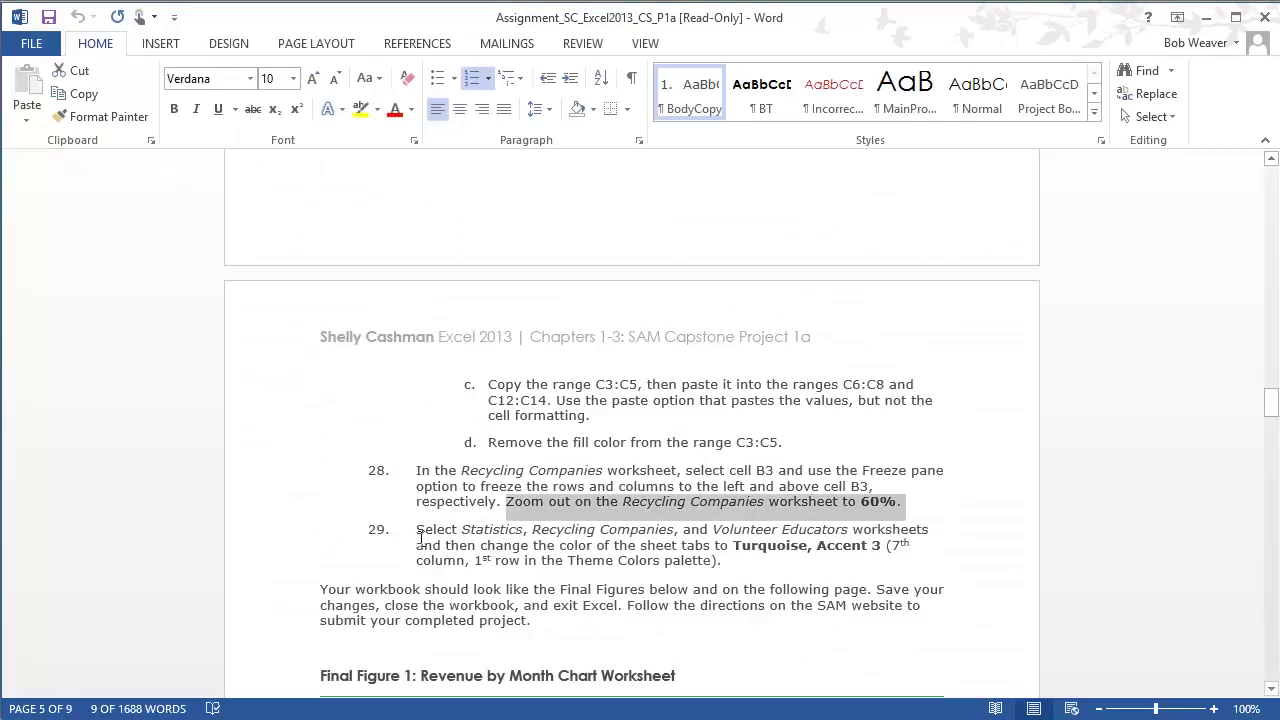
# Step: Read step 29 on sheet tab colours in the instructions, then return to Excel
pyautogui.moveTo(418, 533); pyautogui.dragTo(730, 561)
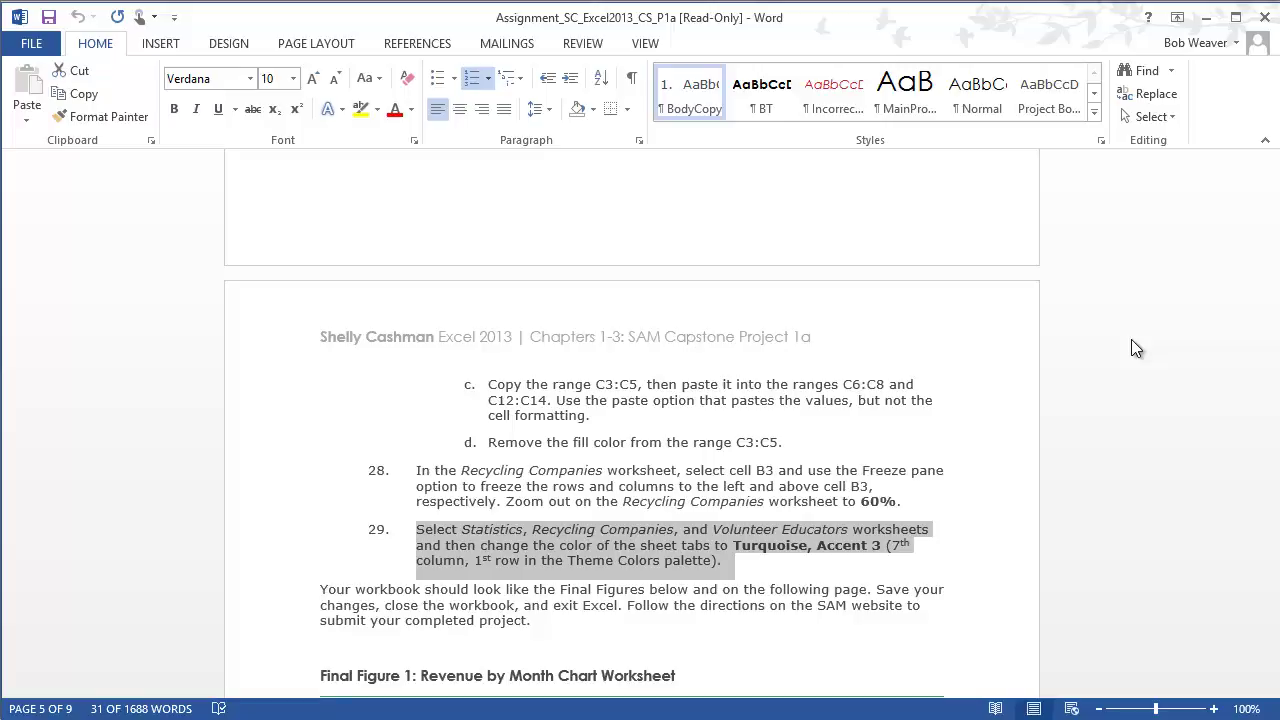
pyautogui.hotkey('alt', 'Tab')
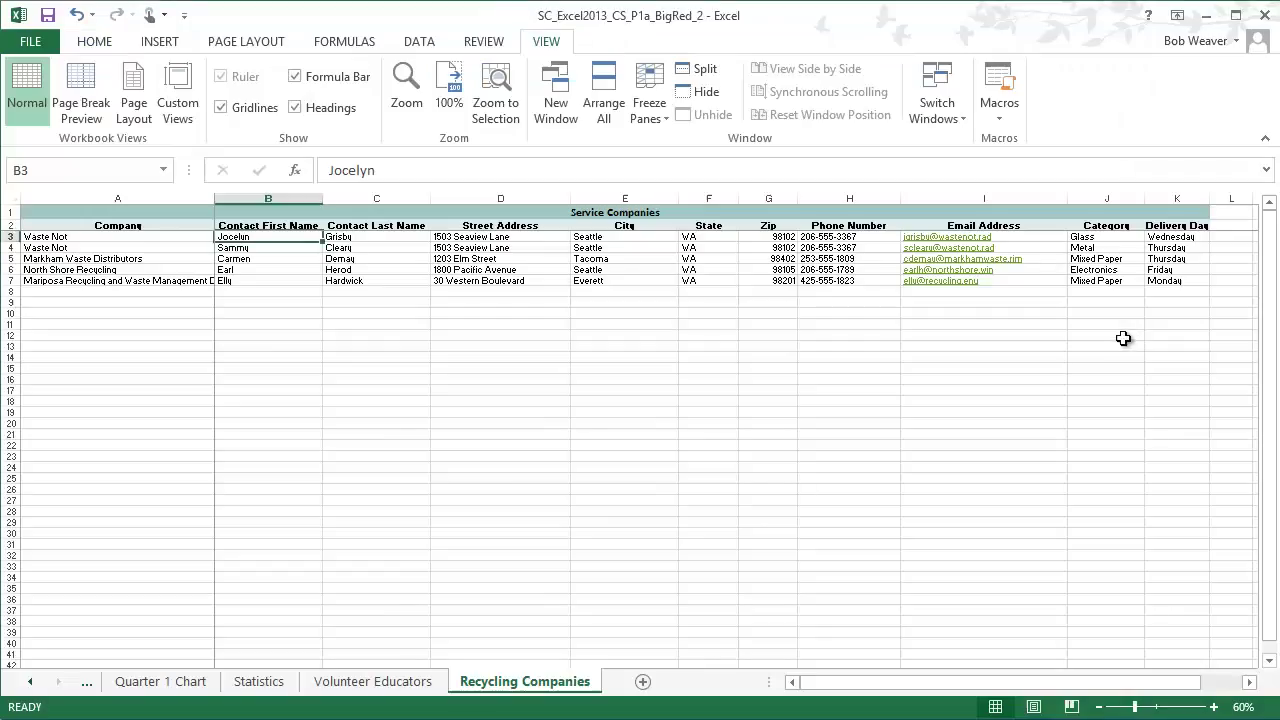
# Step: Group the Statistics, Volunteer Educators and Recycling Companies sheets and open their tab menu
pyautogui.click(257, 684)
pyautogui.click(345, 688)
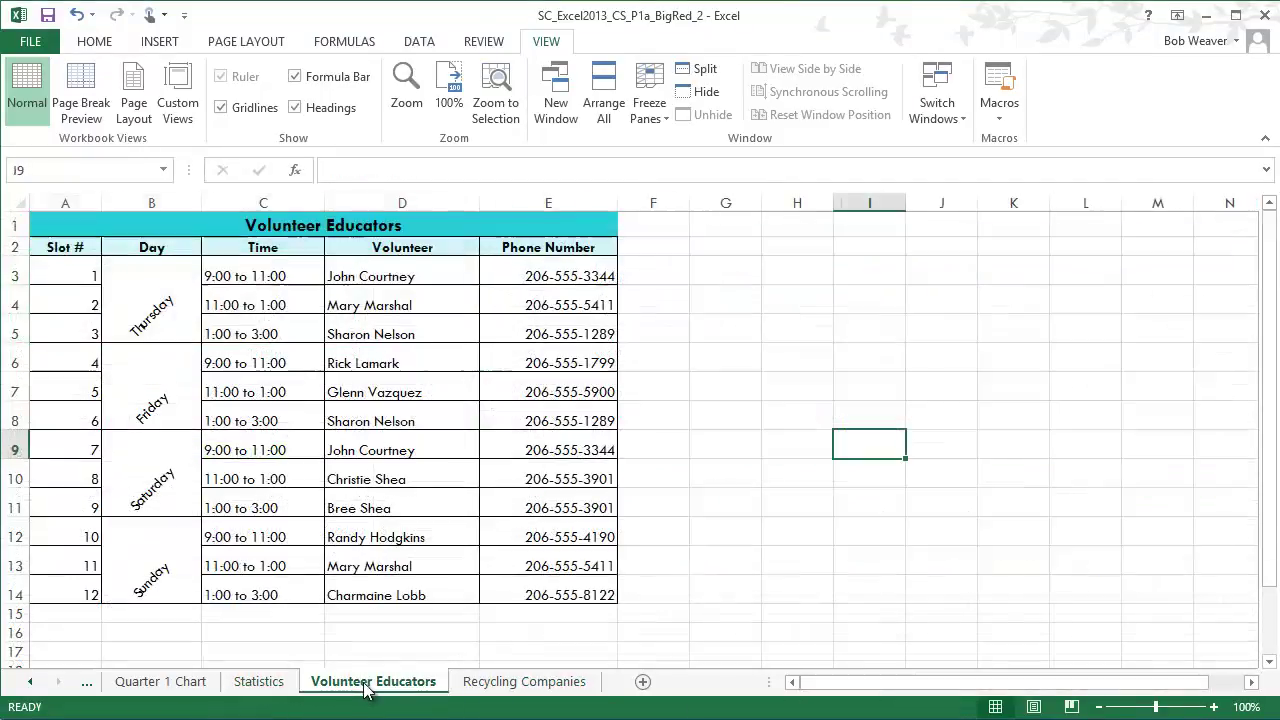
pyautogui.click(283, 692)
pyautogui.keyDown('ctrl'); pyautogui.click(497, 688); pyautogui.keyUp('ctrl')
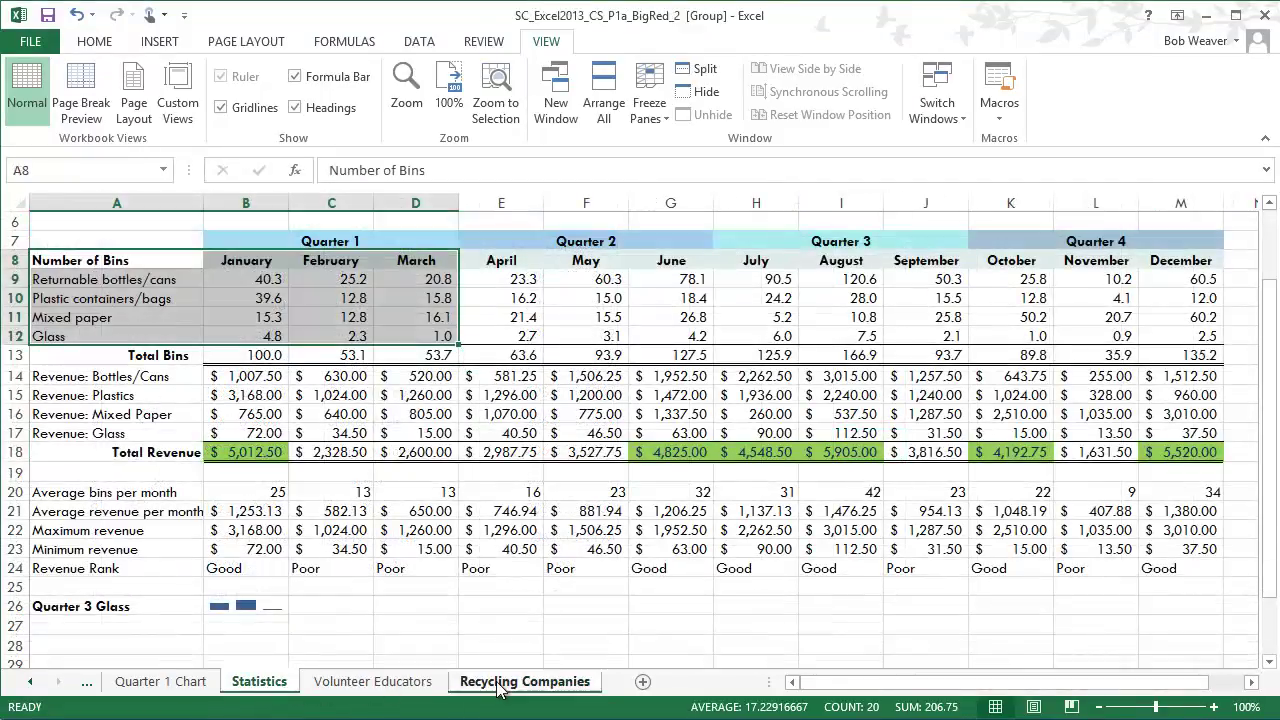
pyautogui.keyDown('ctrl'); pyautogui.click(370, 684); pyautogui.keyUp('ctrl')
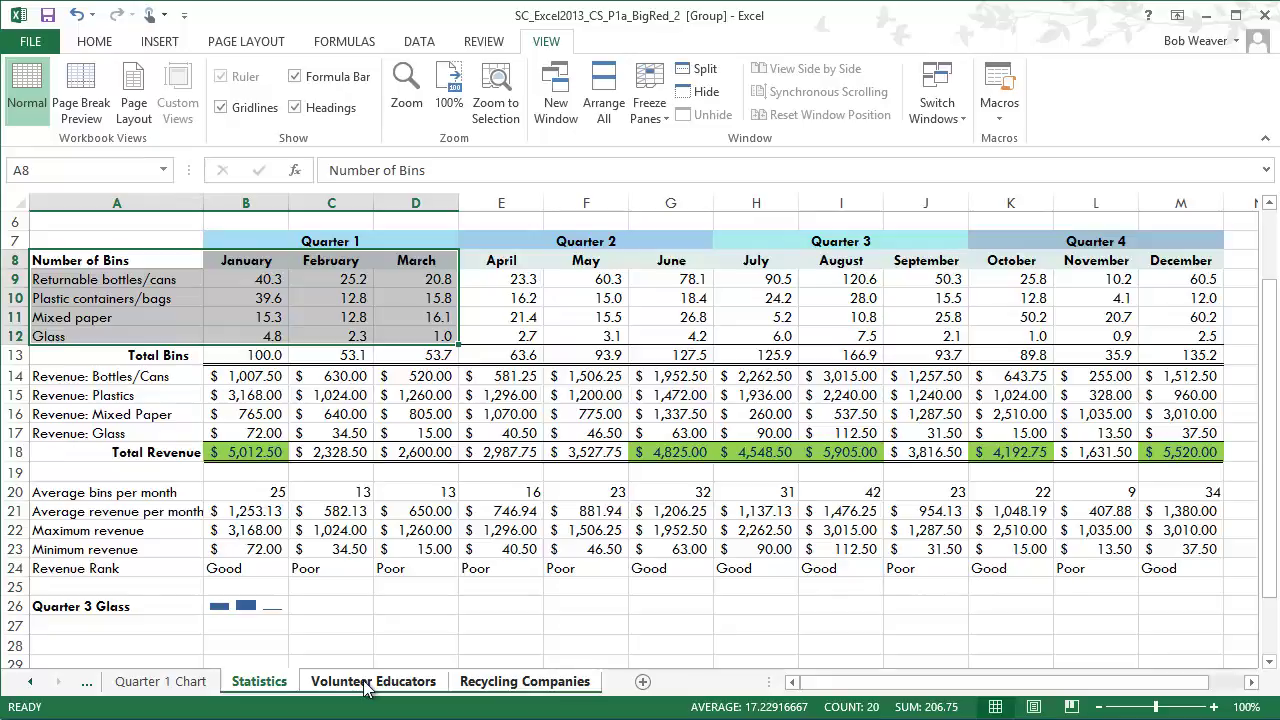
pyautogui.rightClick(366, 687)
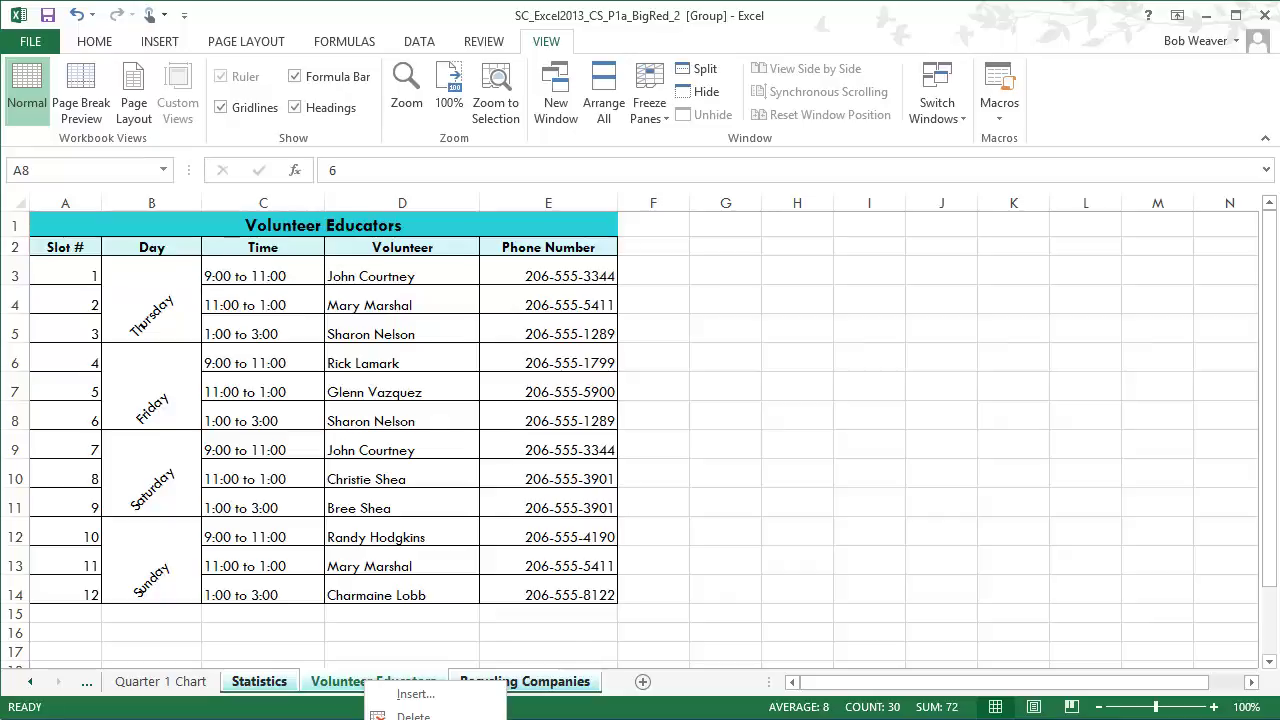
# Step: Ungroup the sheets by selecting the Quarter 1 Chart tab
pyautogui.hotkey('alt', 'Tab')
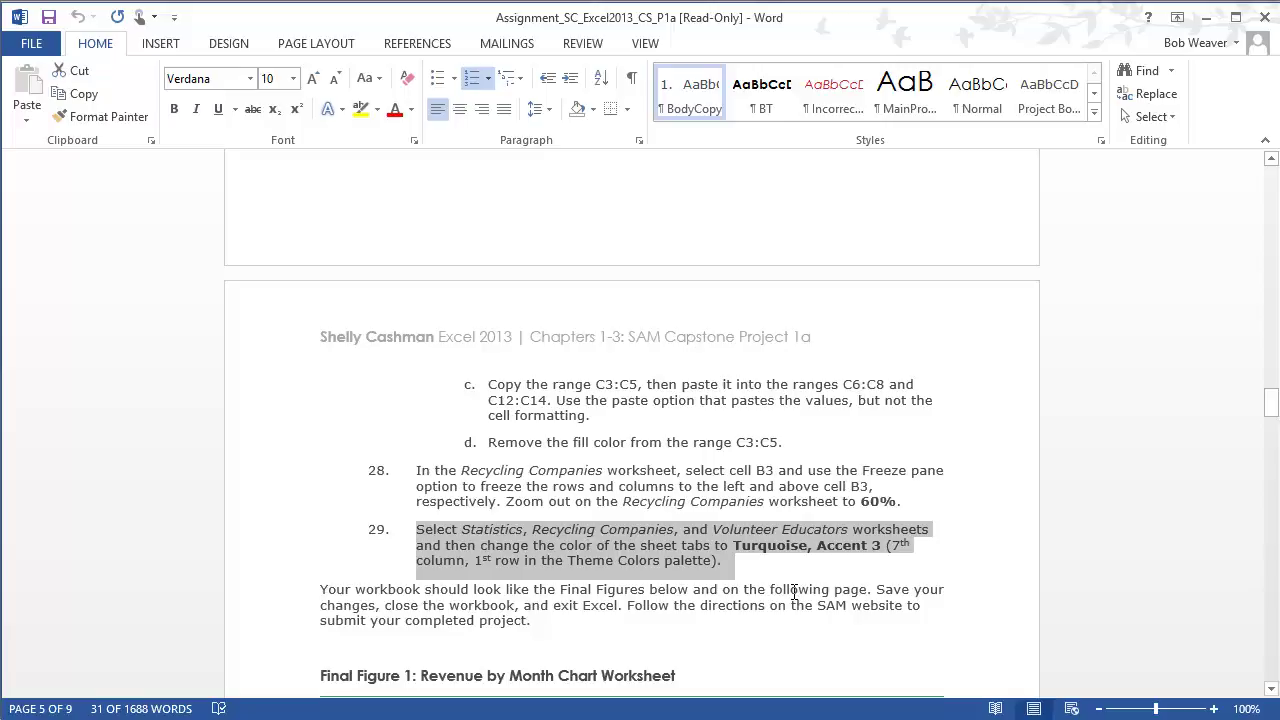
pyautogui.hotkey('alt', 'Tab')
pyautogui.click(700, 613)
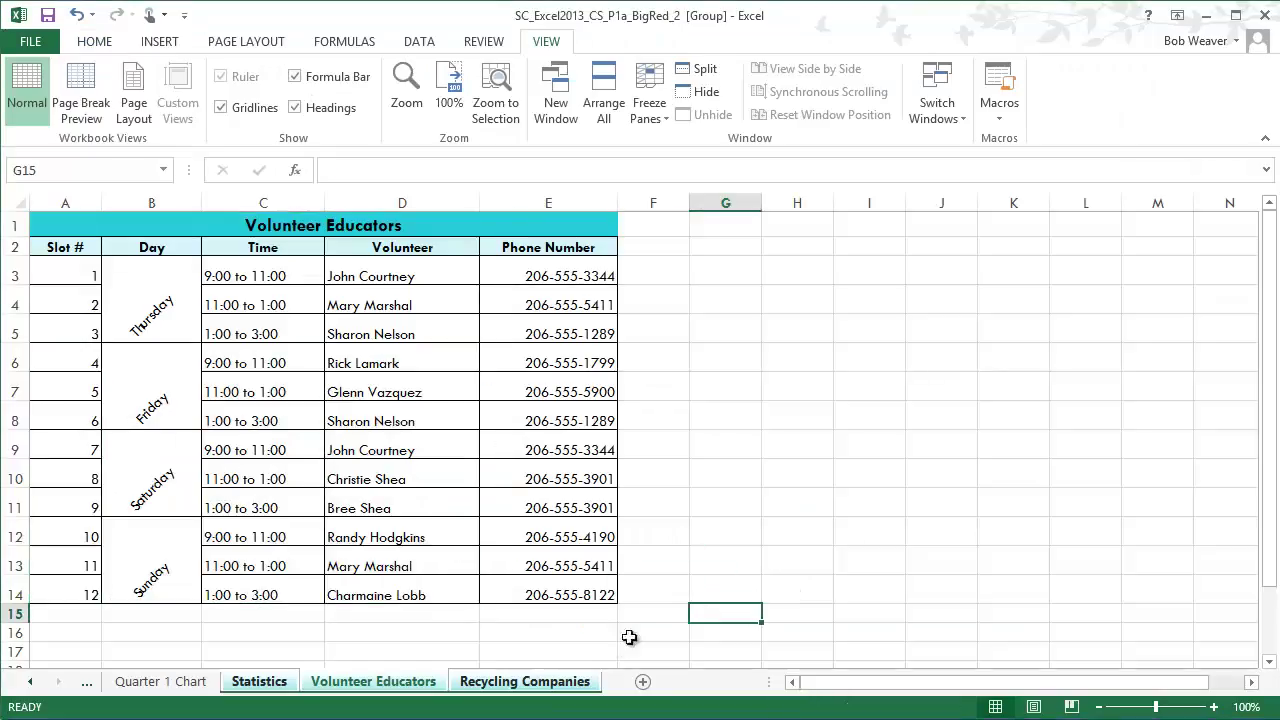
pyautogui.click(191, 684)
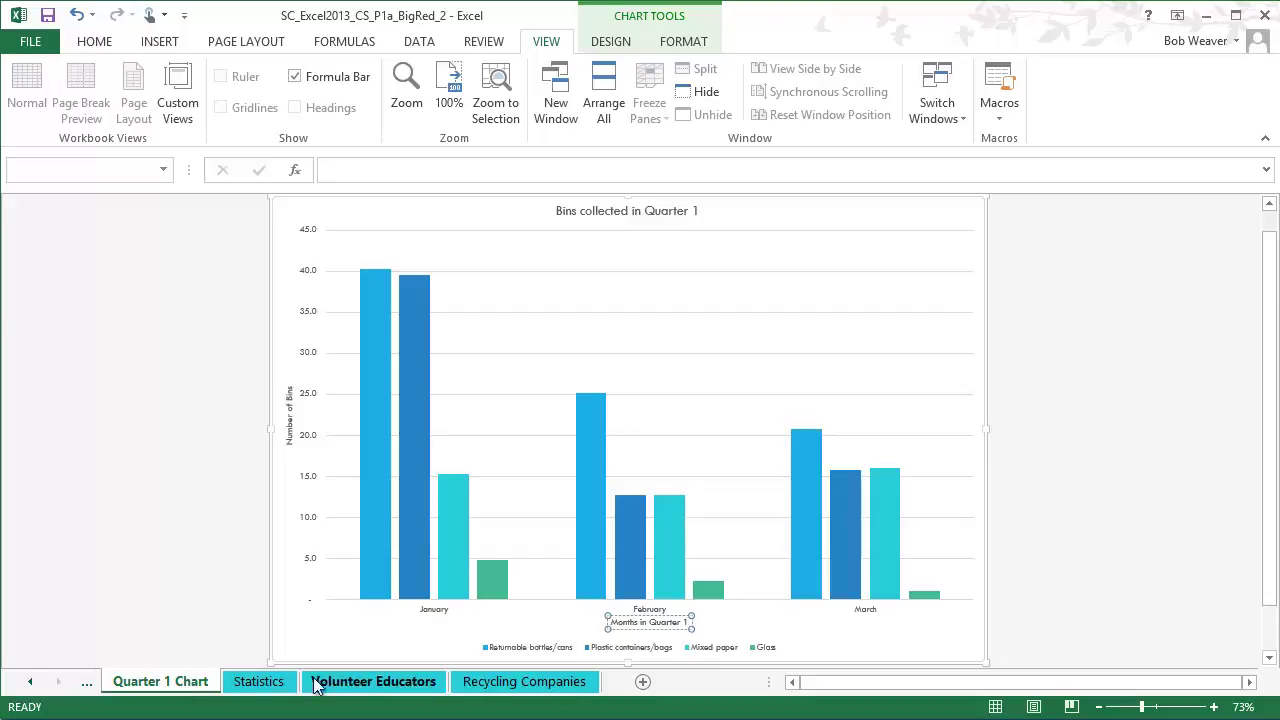
# Step: Check that the Statistics, Volunteer Educators and Recycling Companies tabs are turquoise
pyautogui.click(369, 684)
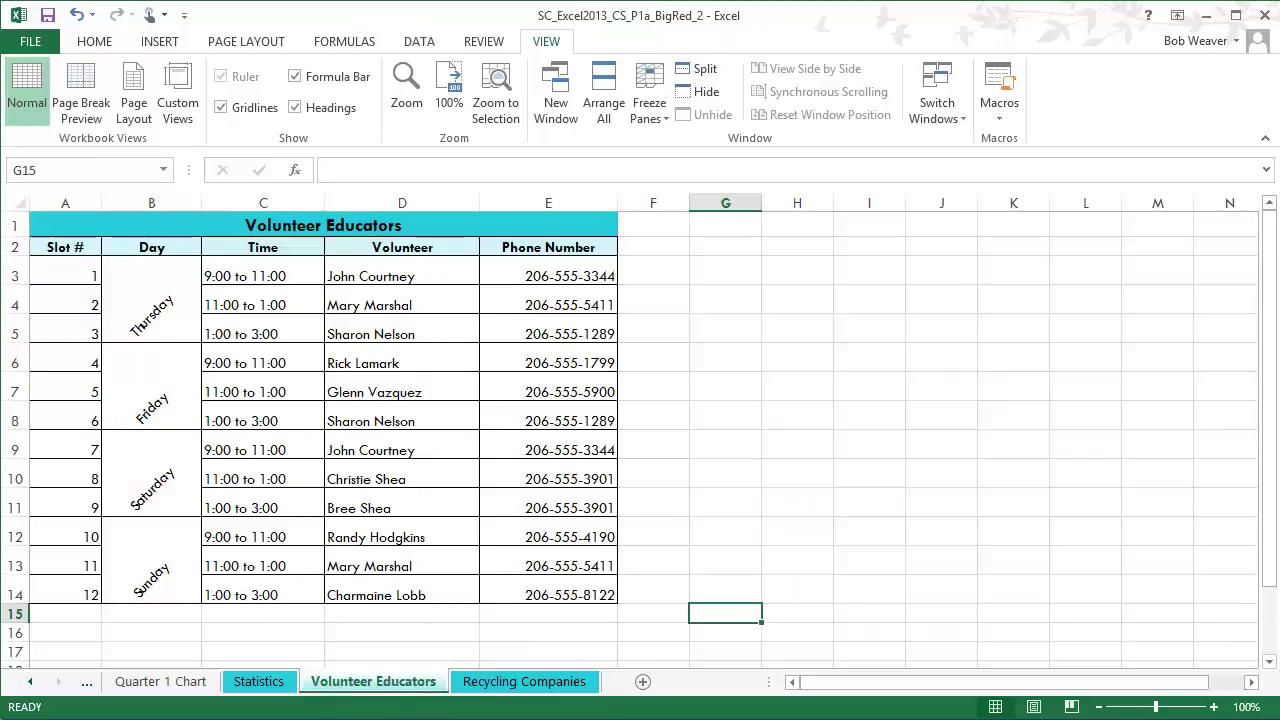
pyautogui.click(258, 681)
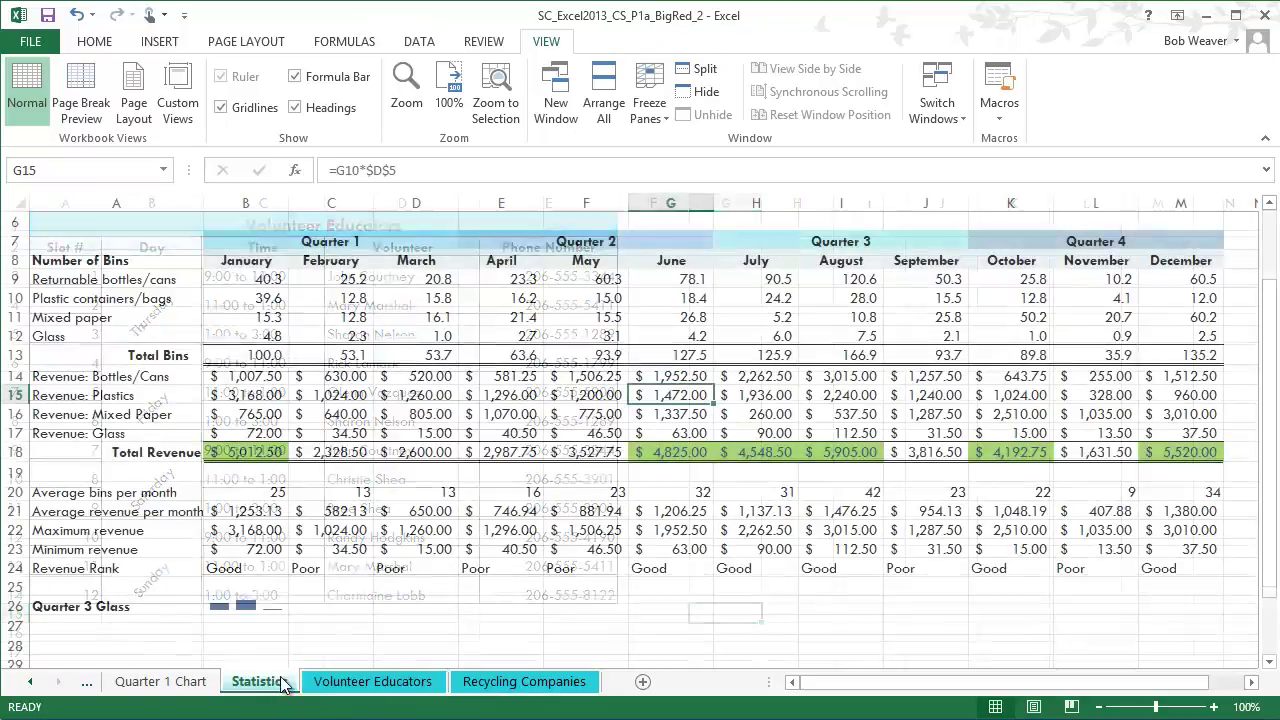
pyautogui.click(373, 681)
pyautogui.click(474, 683)
pyautogui.click(325, 683)
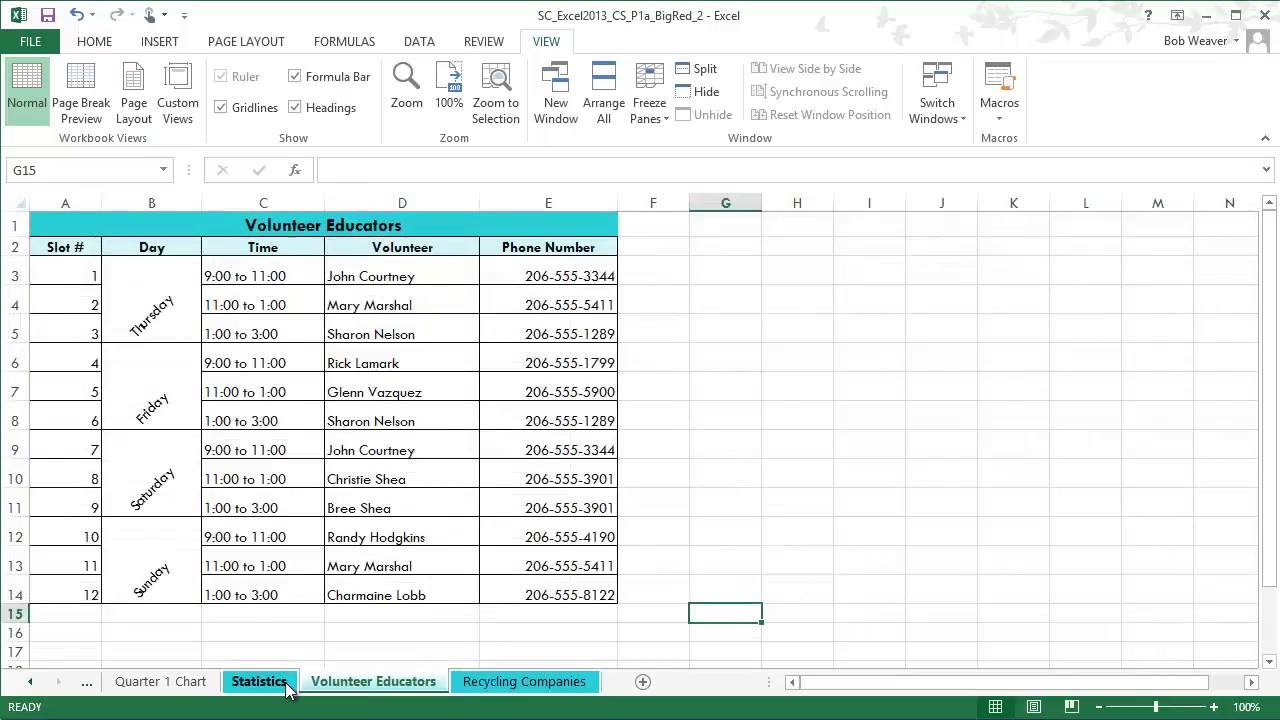
pyautogui.click(283, 684)
pyautogui.click(160, 681)
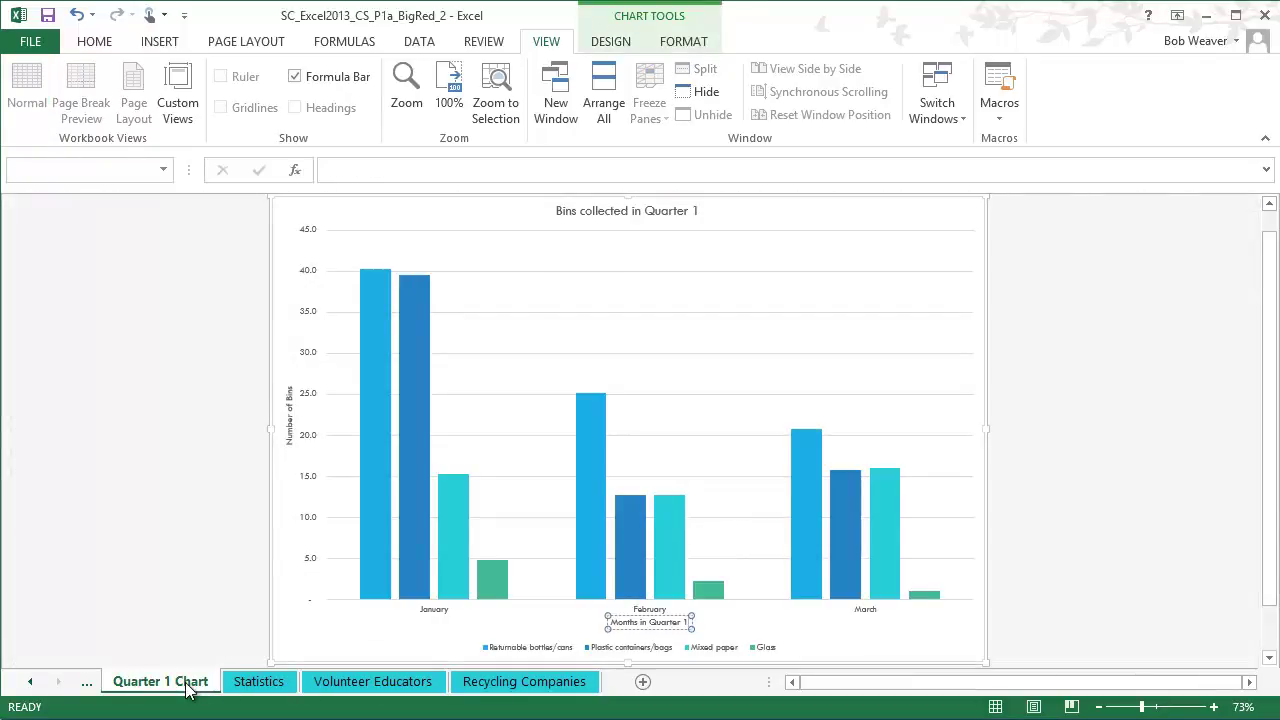
pyautogui.hotkey('alt', 'Tab')
# Step: Scroll through Final Figures 1–5 in the Word instructions to compare with the workbook
pyautogui.click(576, 618)
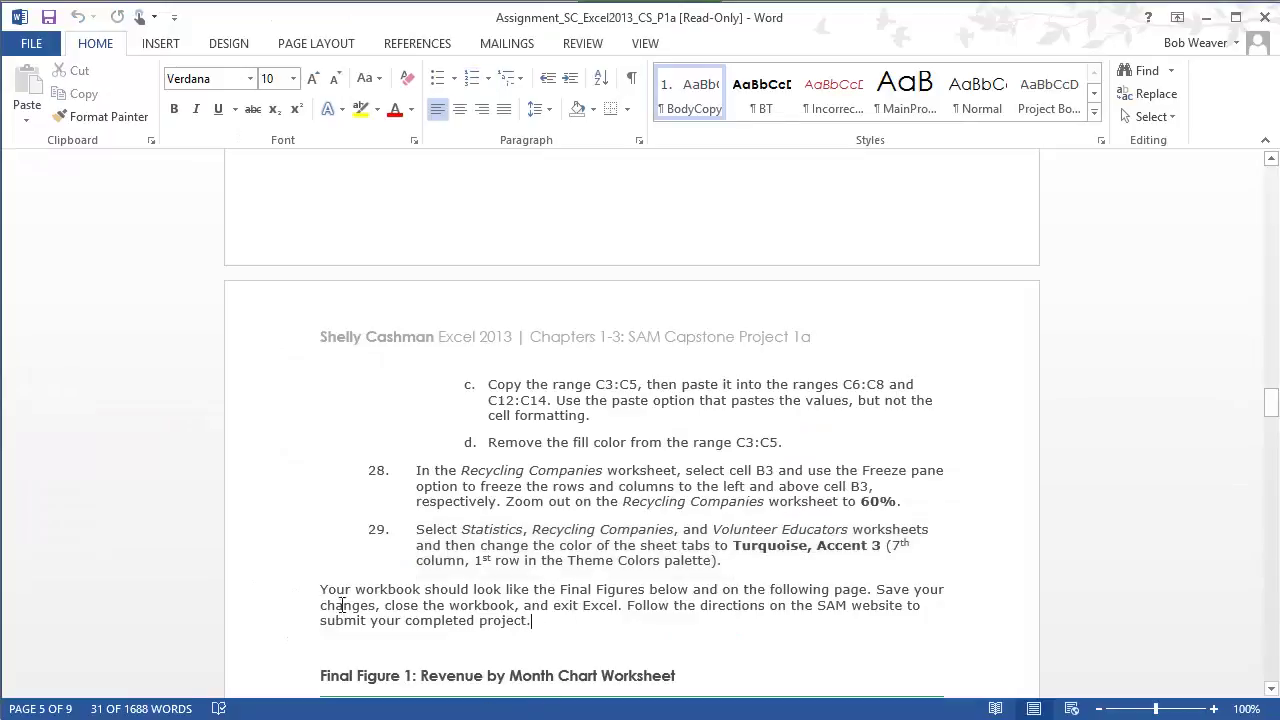
pyautogui.moveTo(321, 590); pyautogui.dragTo(589, 620)
pyautogui.scroll(-2, 700, 610)
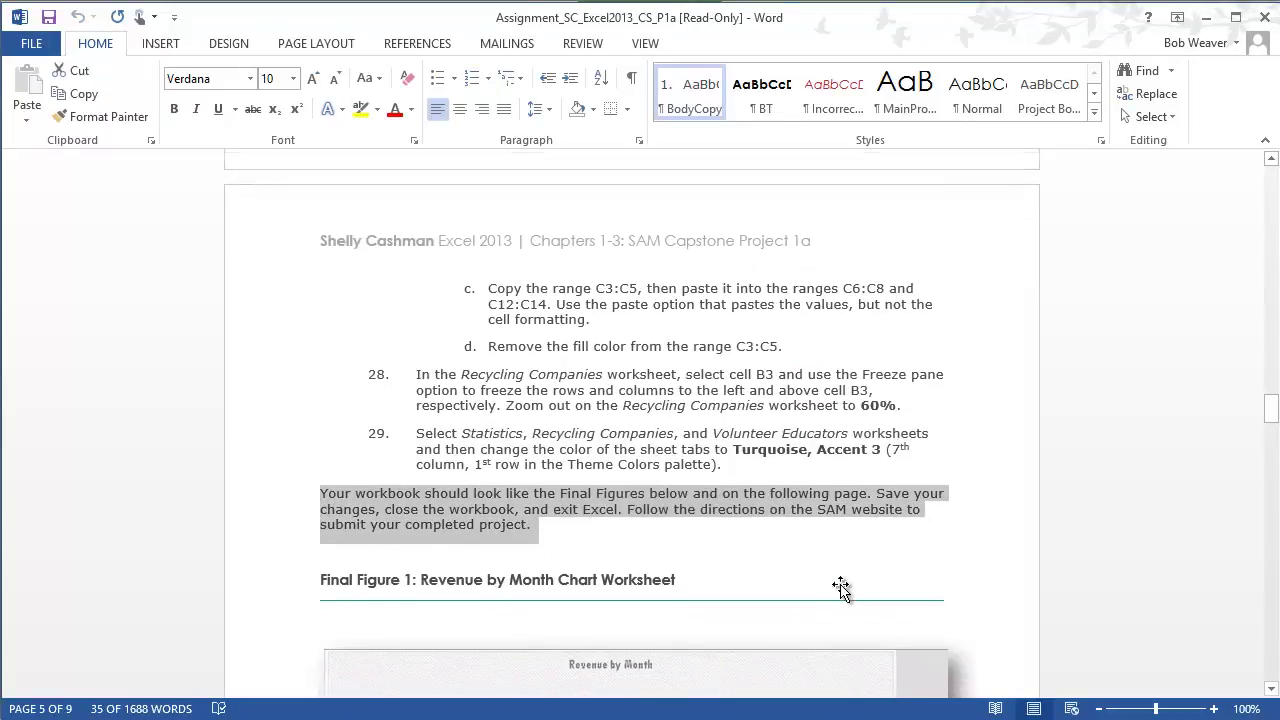
pyautogui.scroll(-9, 840, 588)
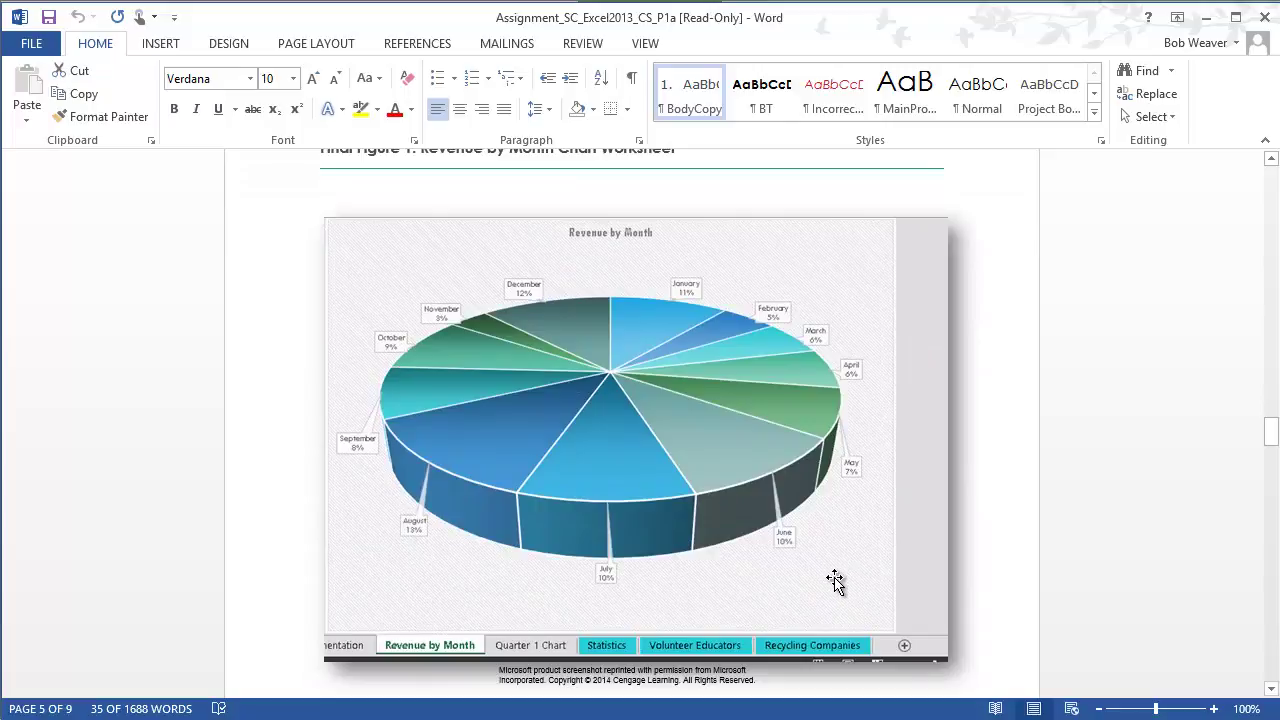
pyautogui.scroll(-18, 838, 580)
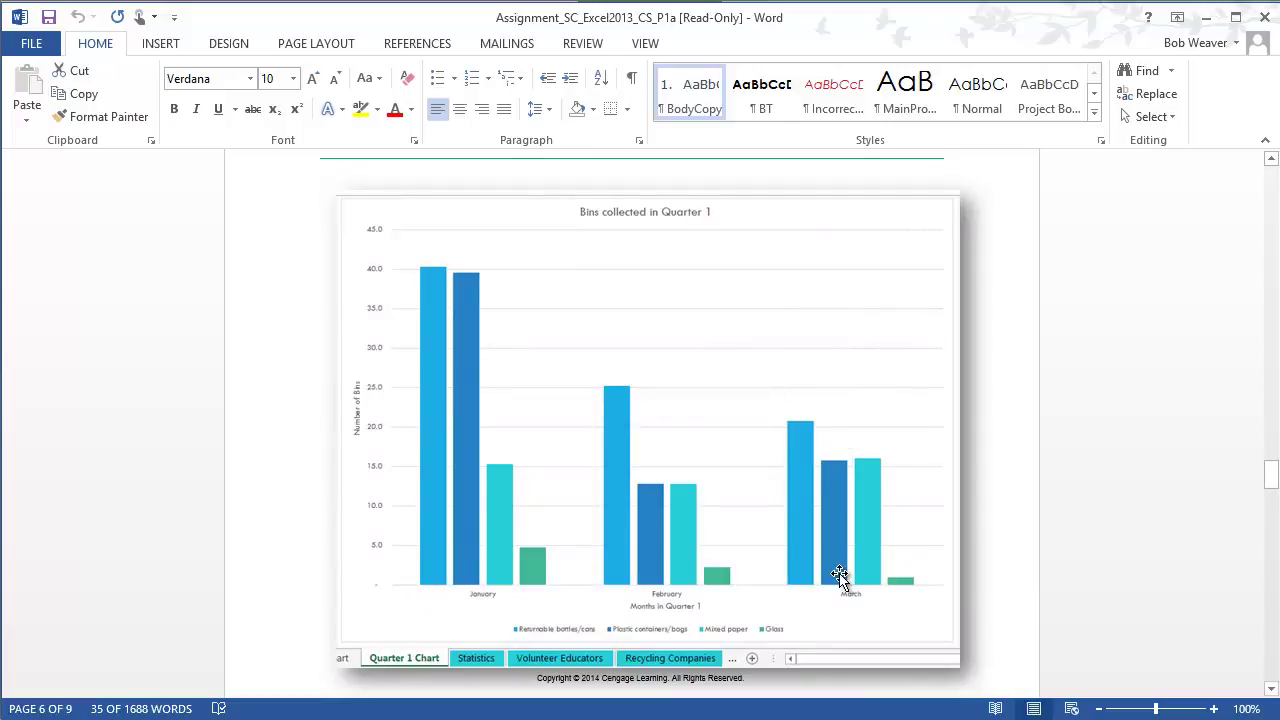
pyautogui.scroll(-1, 724, 463)
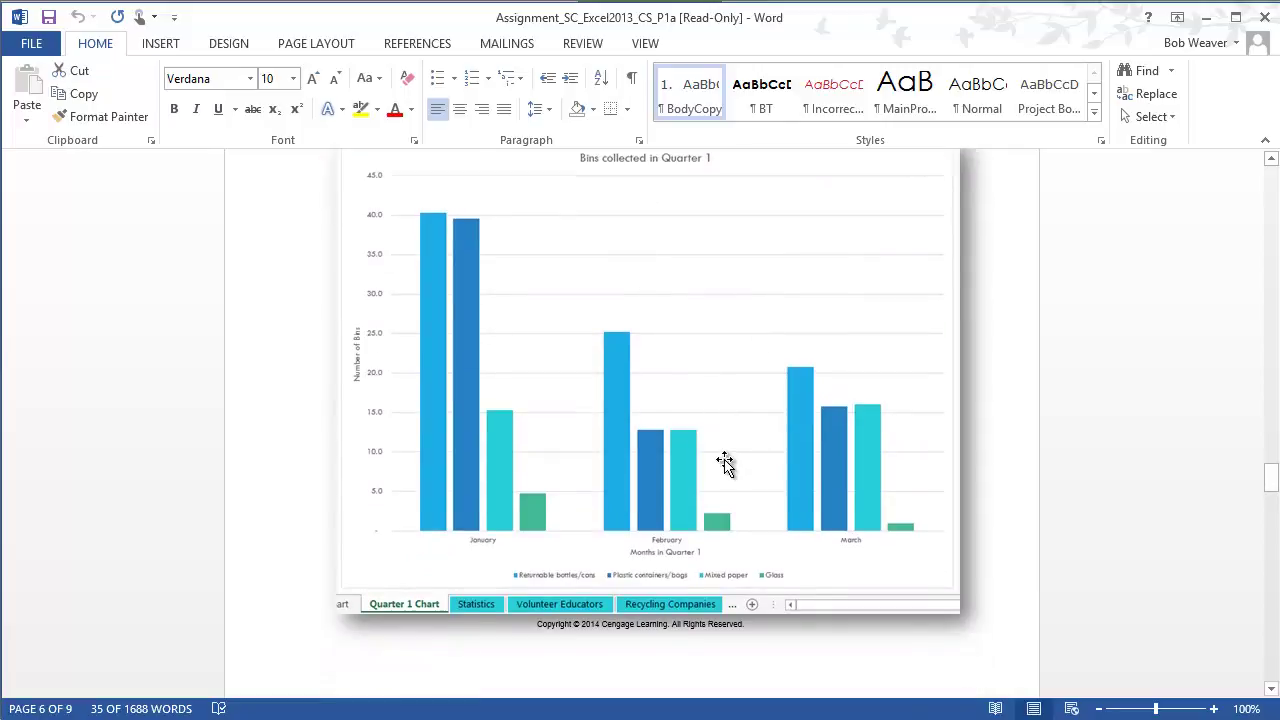
pyautogui.scroll(-10, 724, 463)
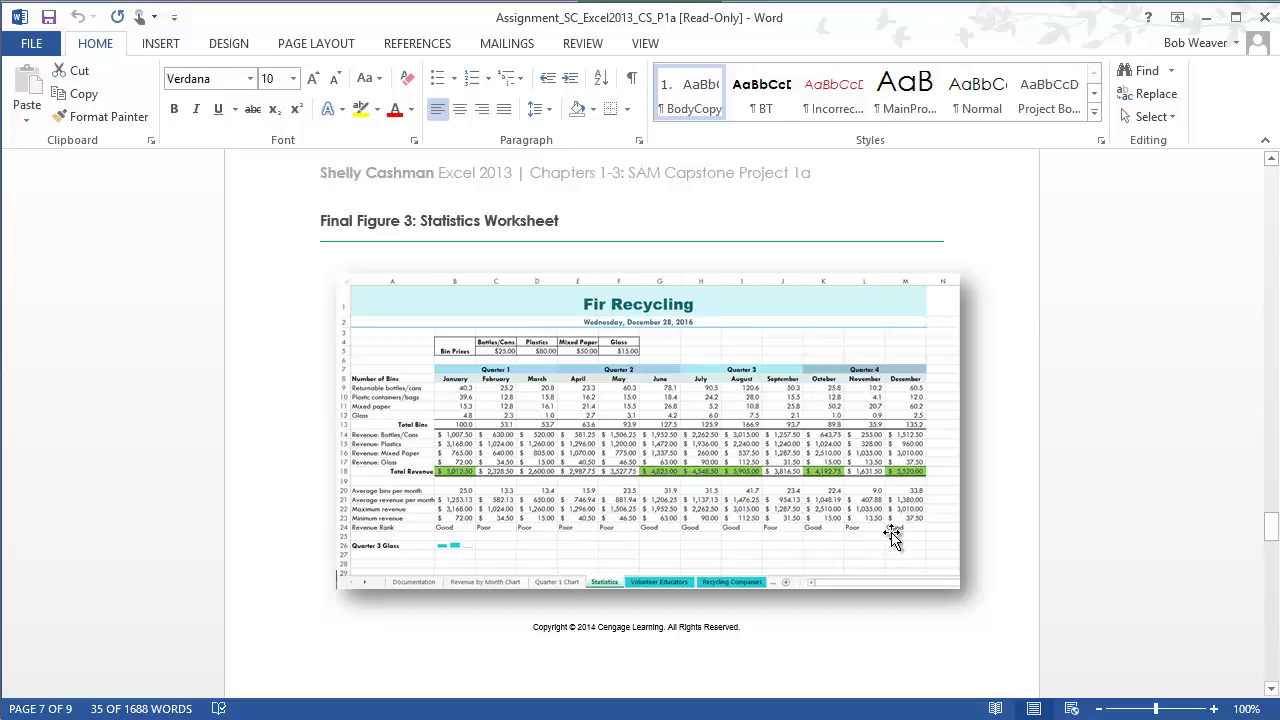
pyautogui.scroll(-10, 892, 537)
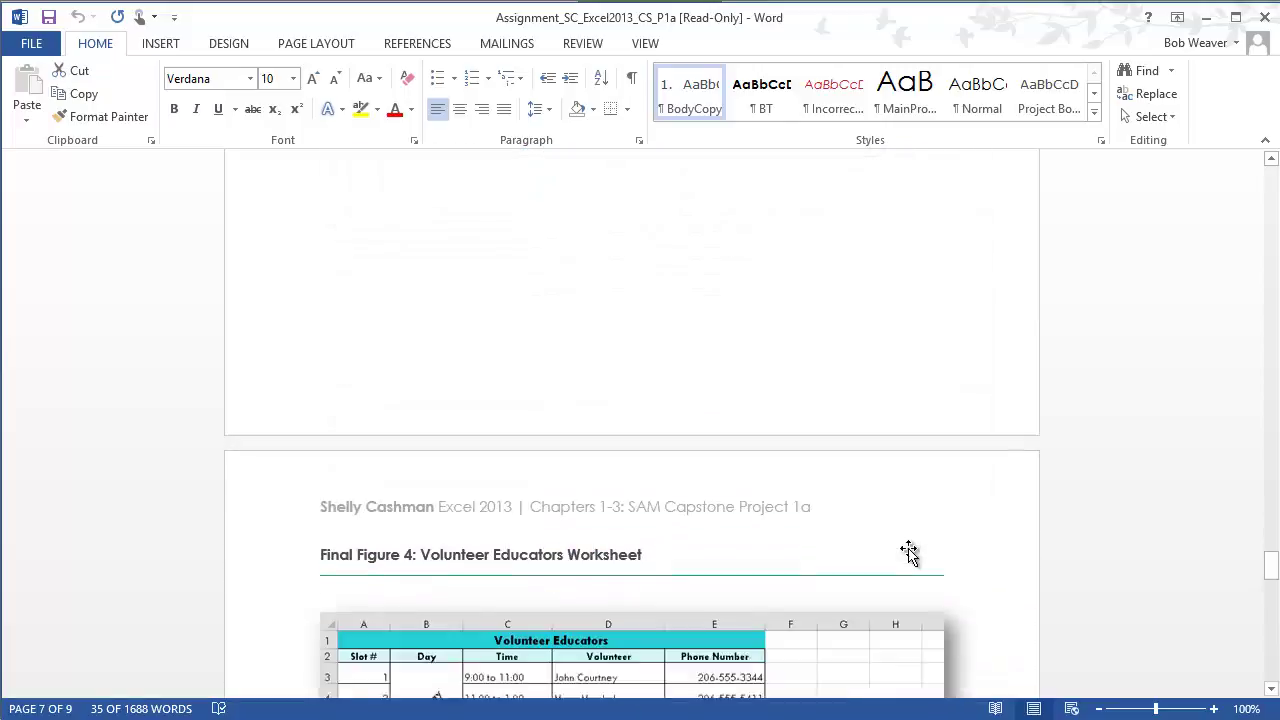
pyautogui.scroll(-8, 908, 552)
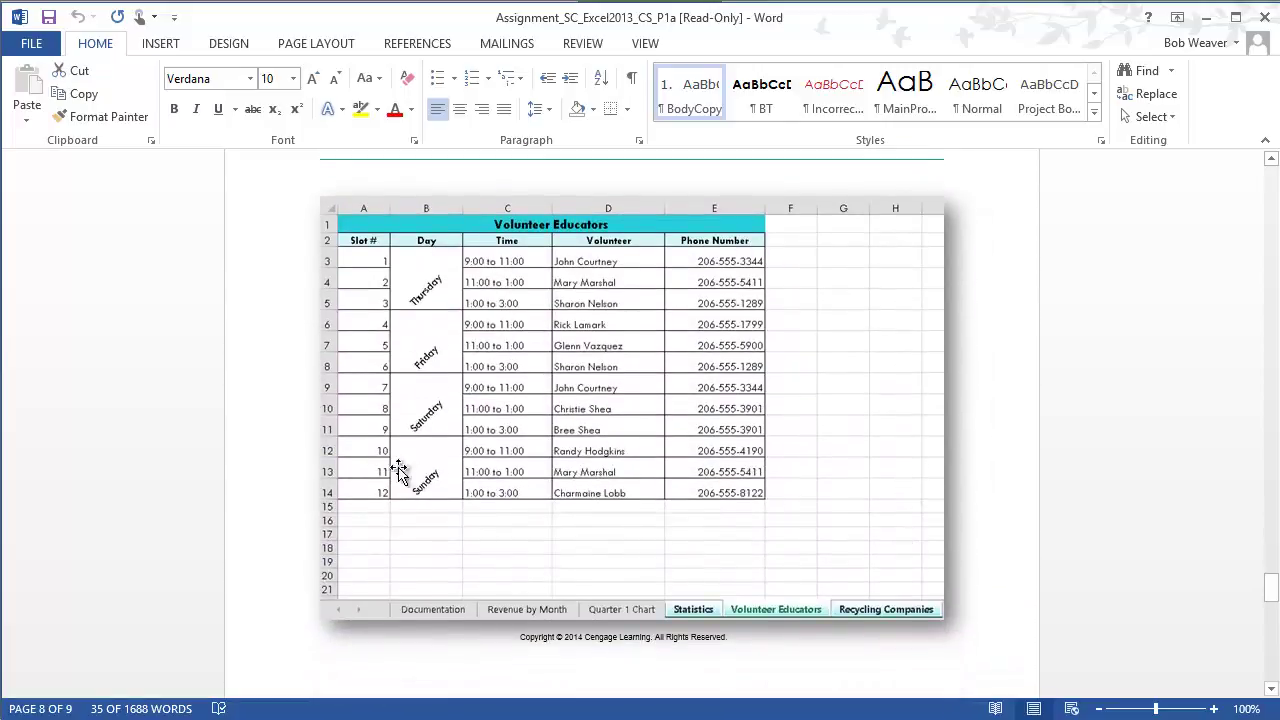
pyautogui.scroll(-15, 763, 505)
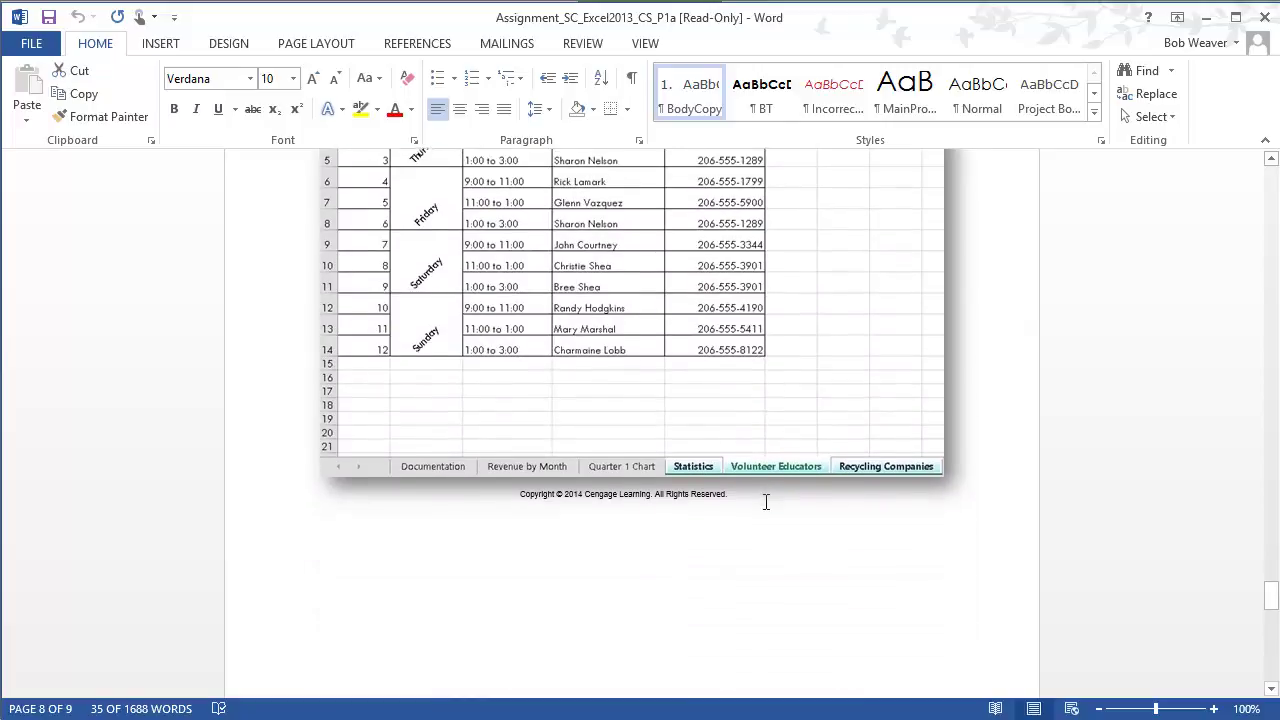
pyautogui.scroll(-1, 750, 535)
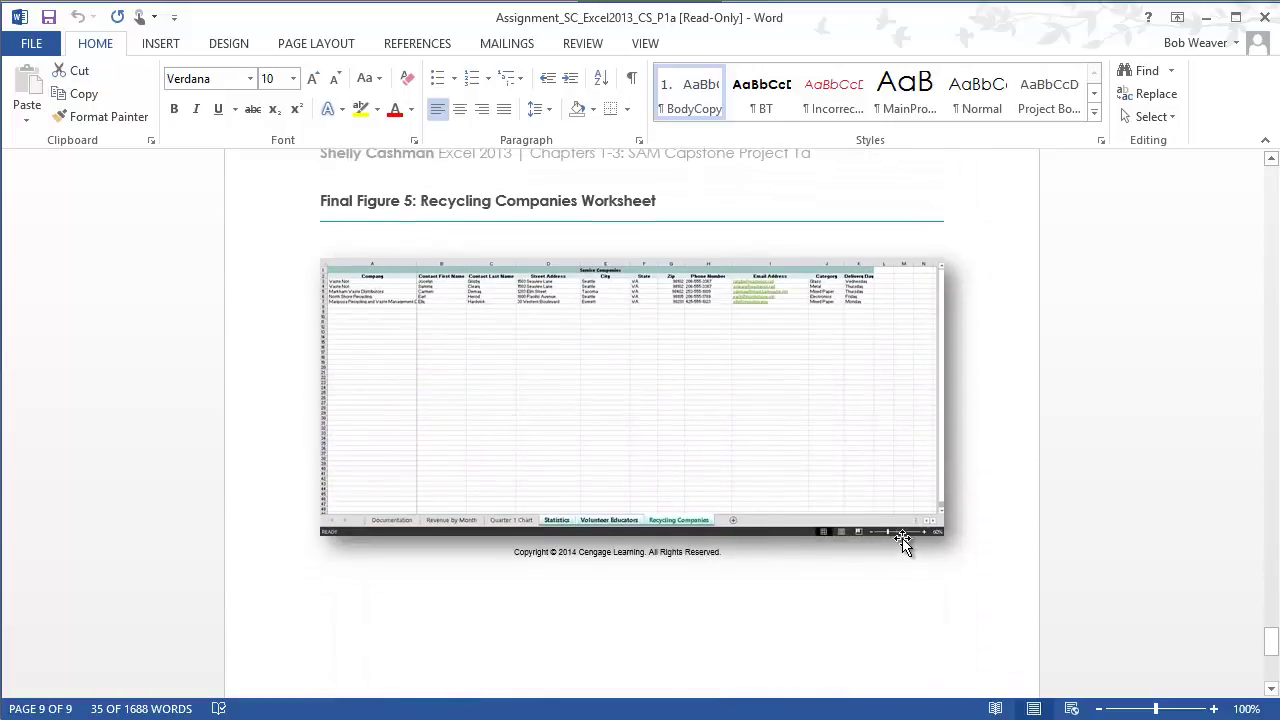
pyautogui.scroll(-1, 627, 437)
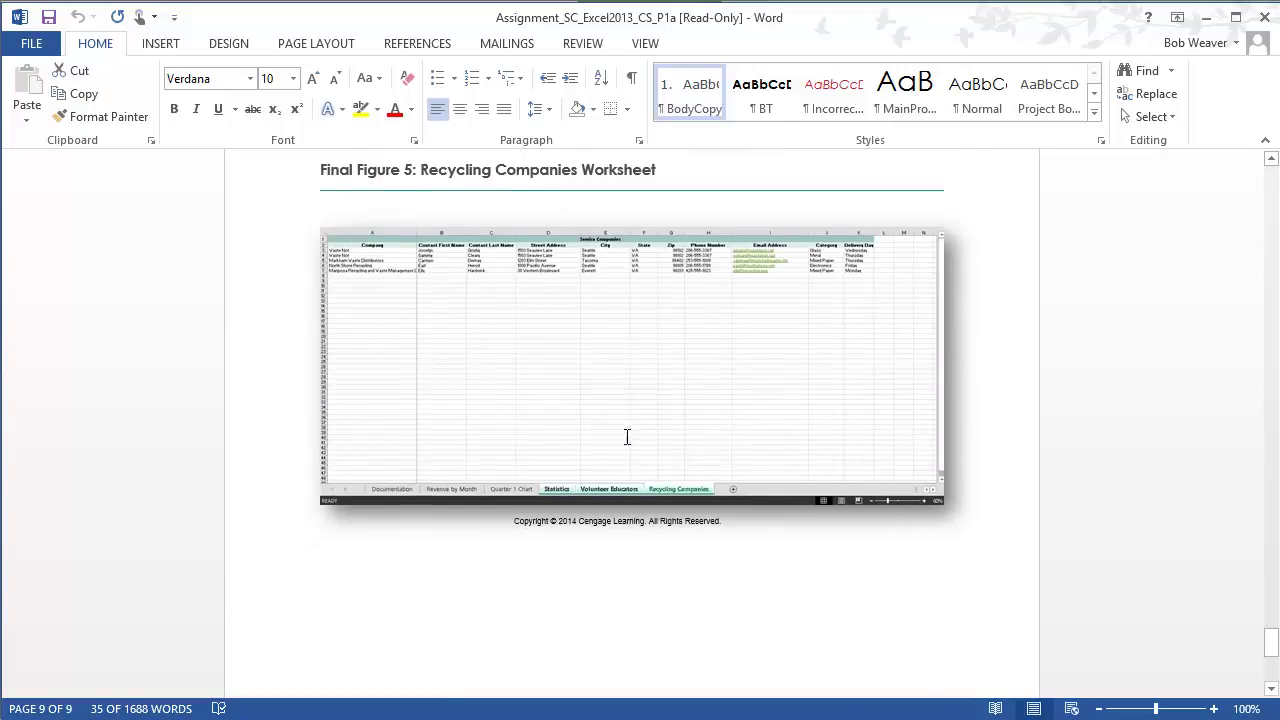
pyautogui.scroll(-10, 627, 437)
pyautogui.scroll(13, 646, 455)
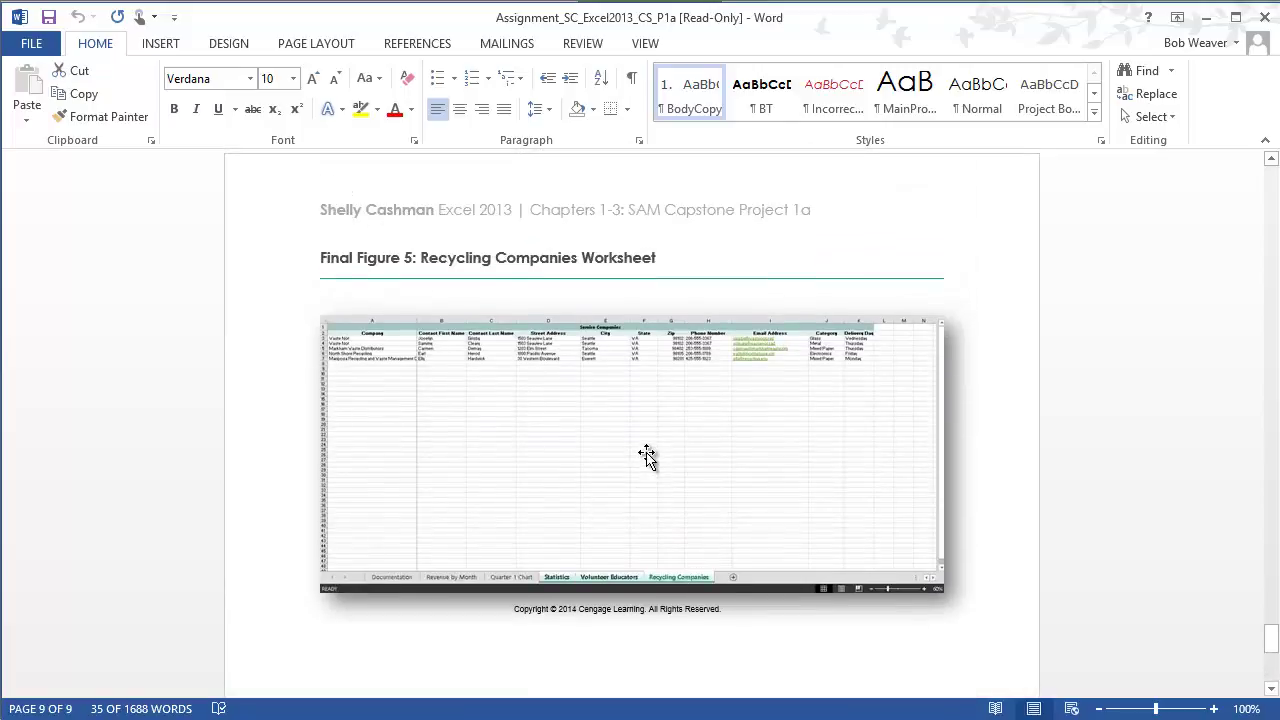
# Step: Save the Island Recycling workbook and close Excel
pyautogui.hotkey('alt', 'Tab')
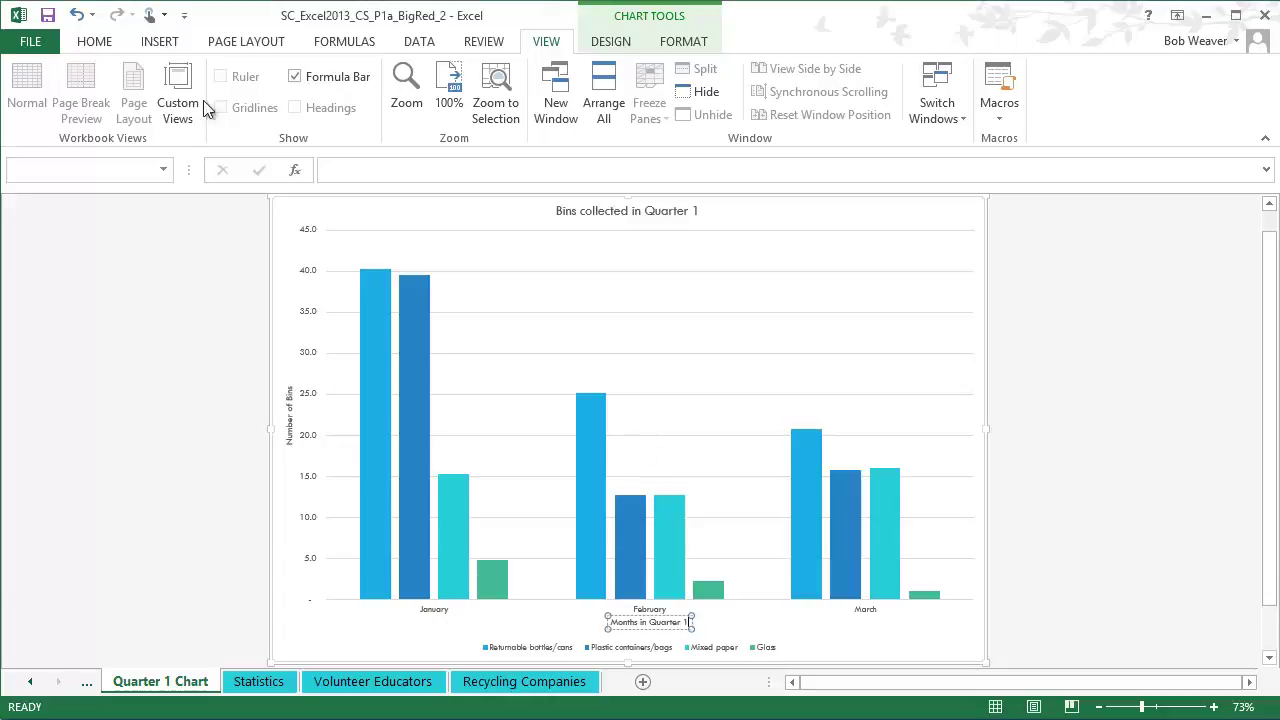
pyautogui.click(48, 16)
pyautogui.click(1264, 14)
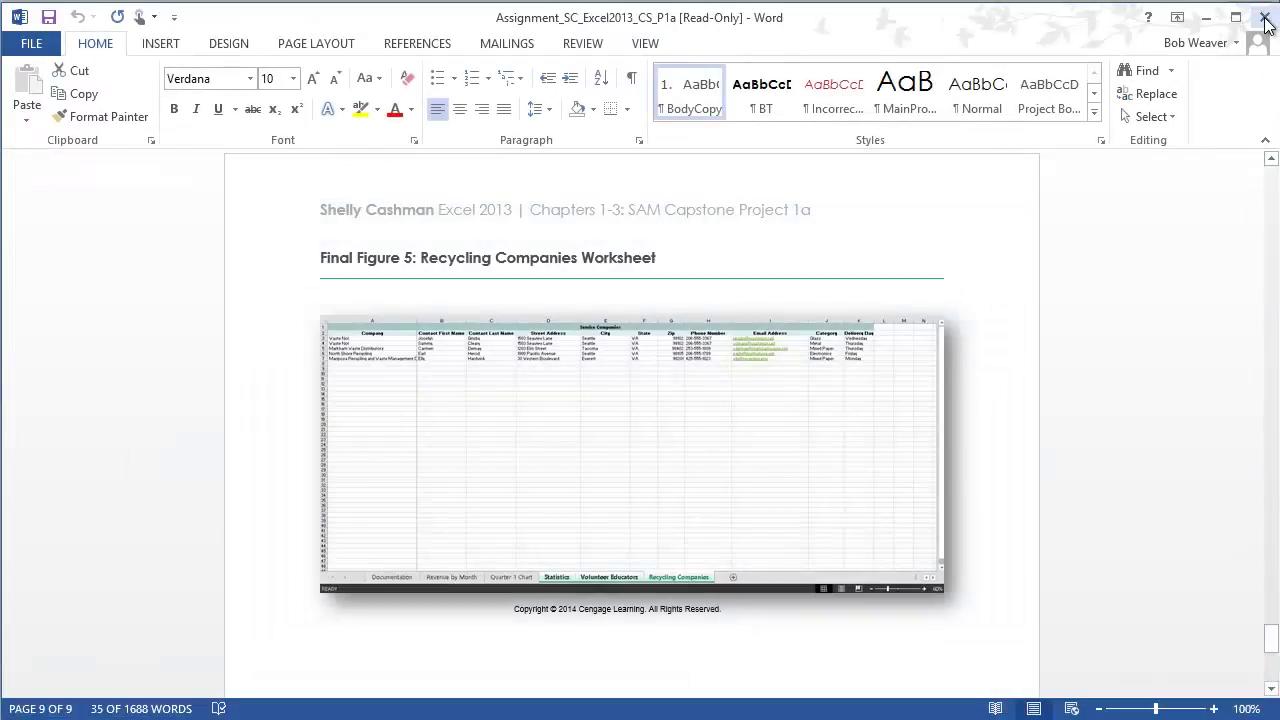
# Step: Close Word, then upload and submit SC_Excel2013_CS_P1a_BigRed_2 to SAM for Excel 4
pyautogui.click(1265, 17)
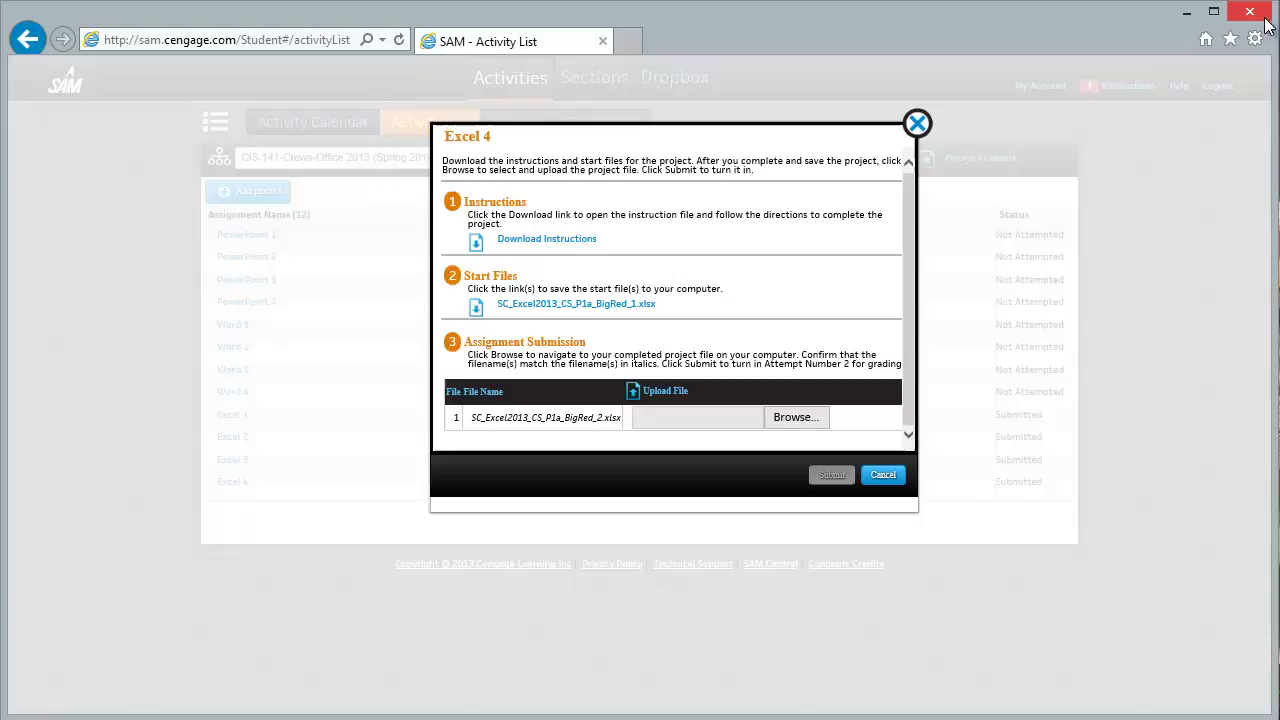
pyautogui.click(797, 418)
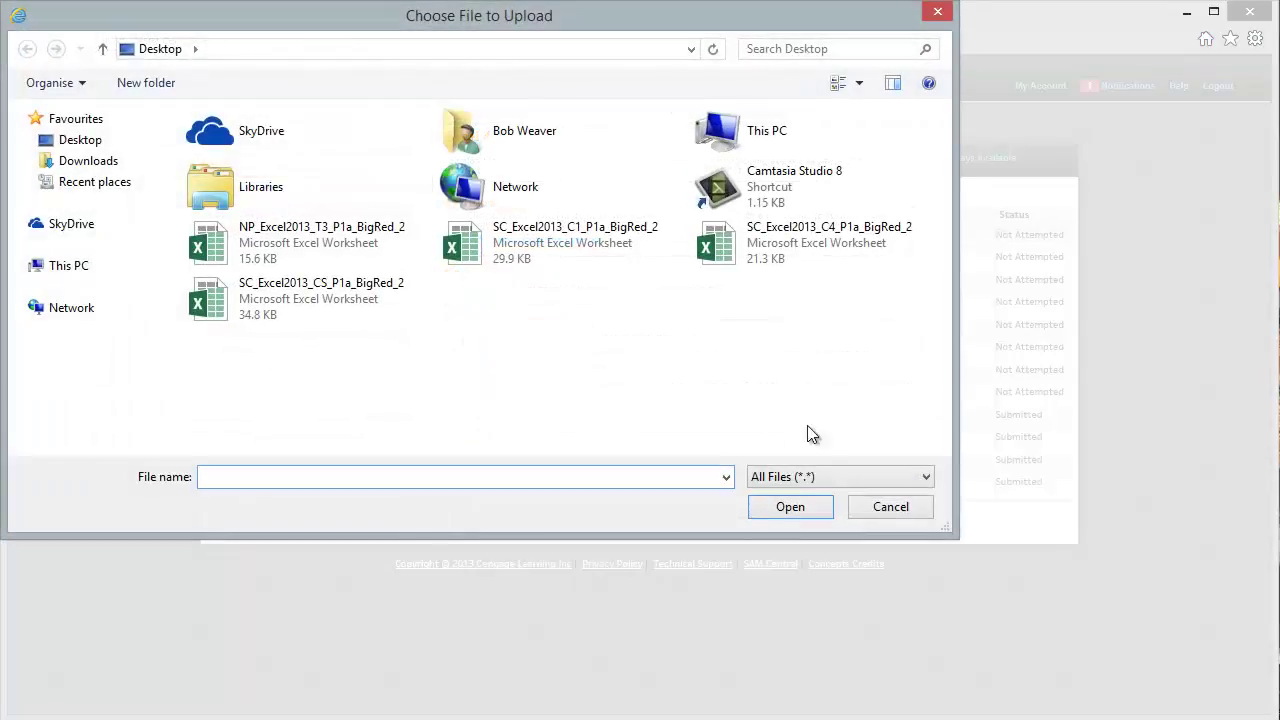
pyautogui.click(886, 508)
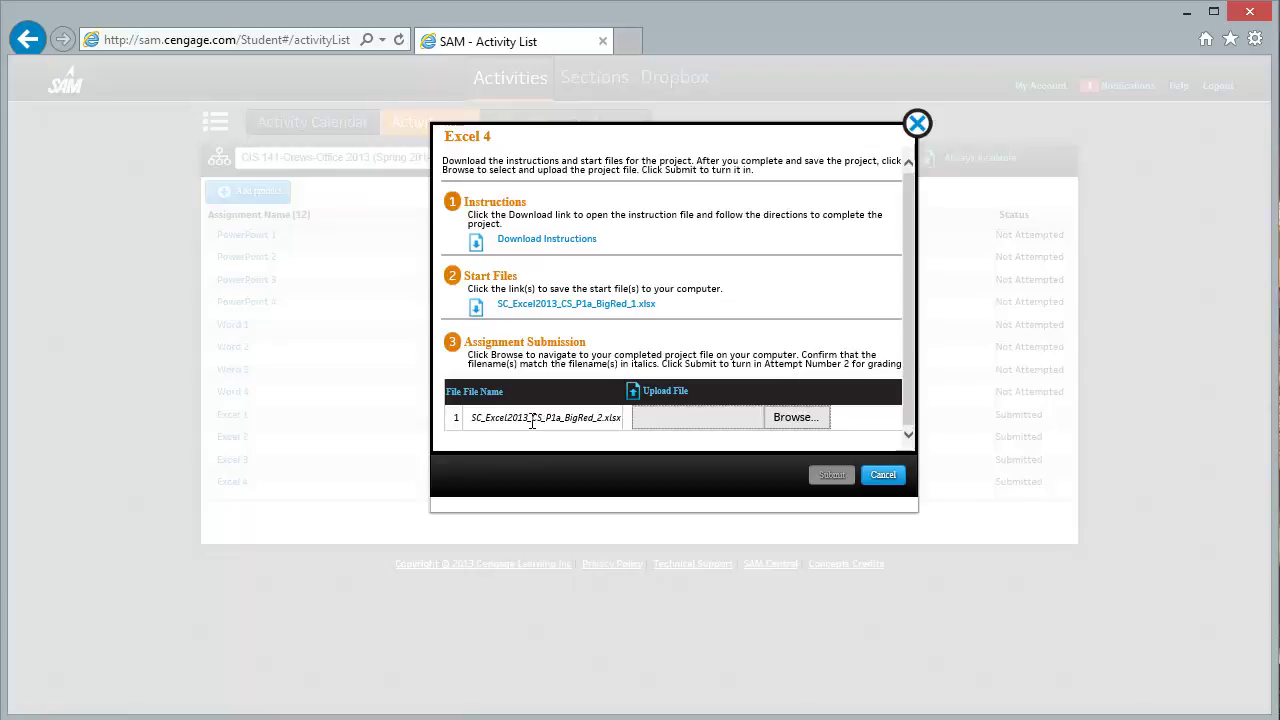
pyautogui.click(788, 417)
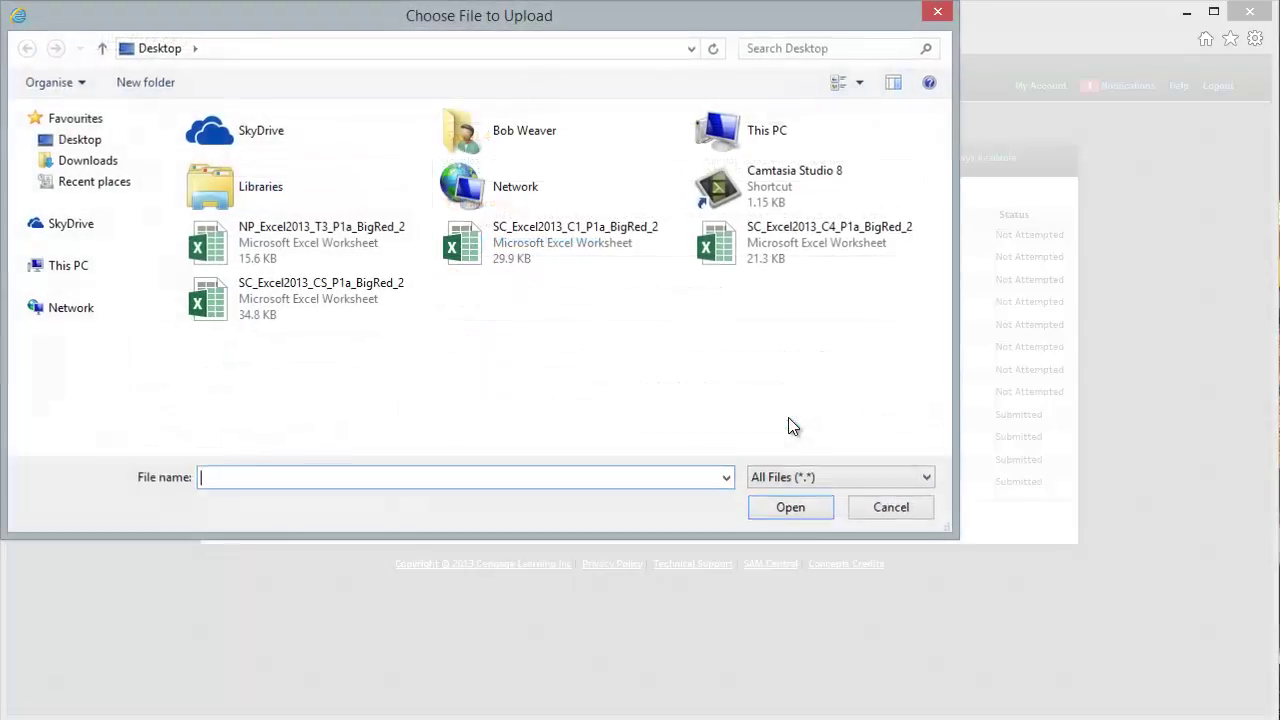
pyautogui.doubleClick(304, 302)
pyautogui.click(826, 476)
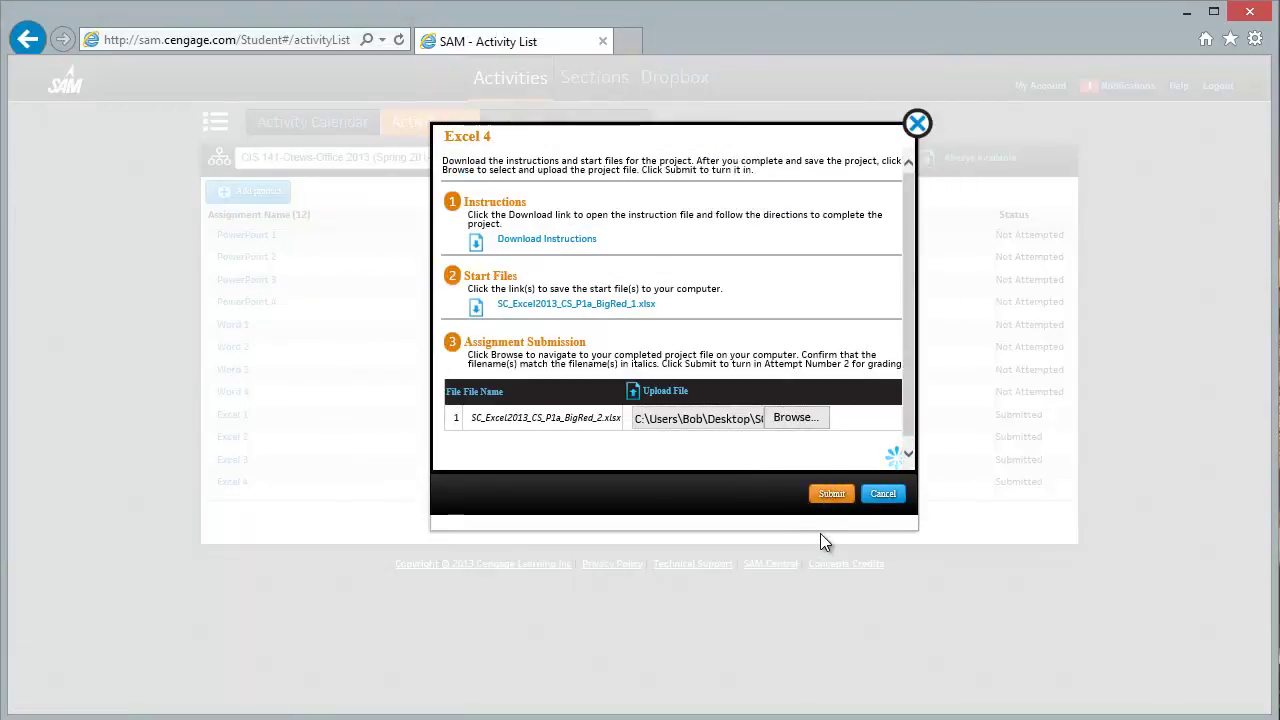
# Step: Dismiss the confirmation and download the latest Excel 4 report from the Reports page
pyautogui.click(917, 124)
pyautogui.click(513, 126)
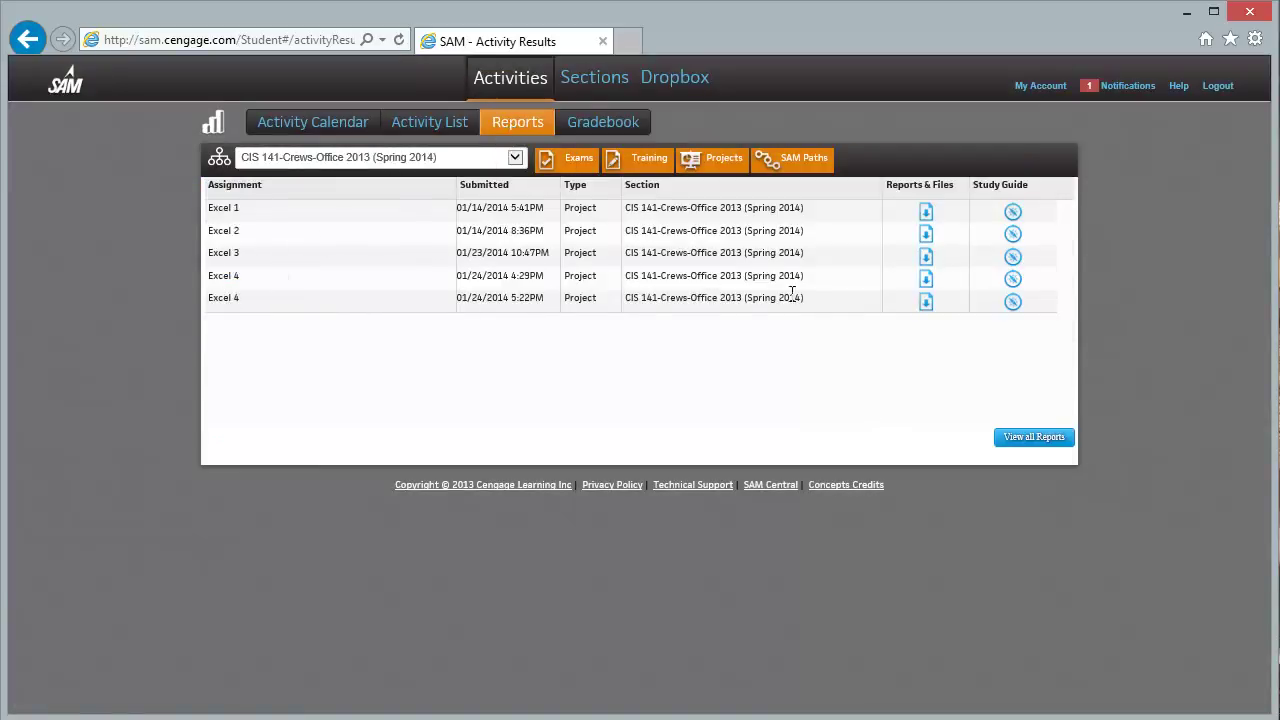
pyautogui.click(924, 302)
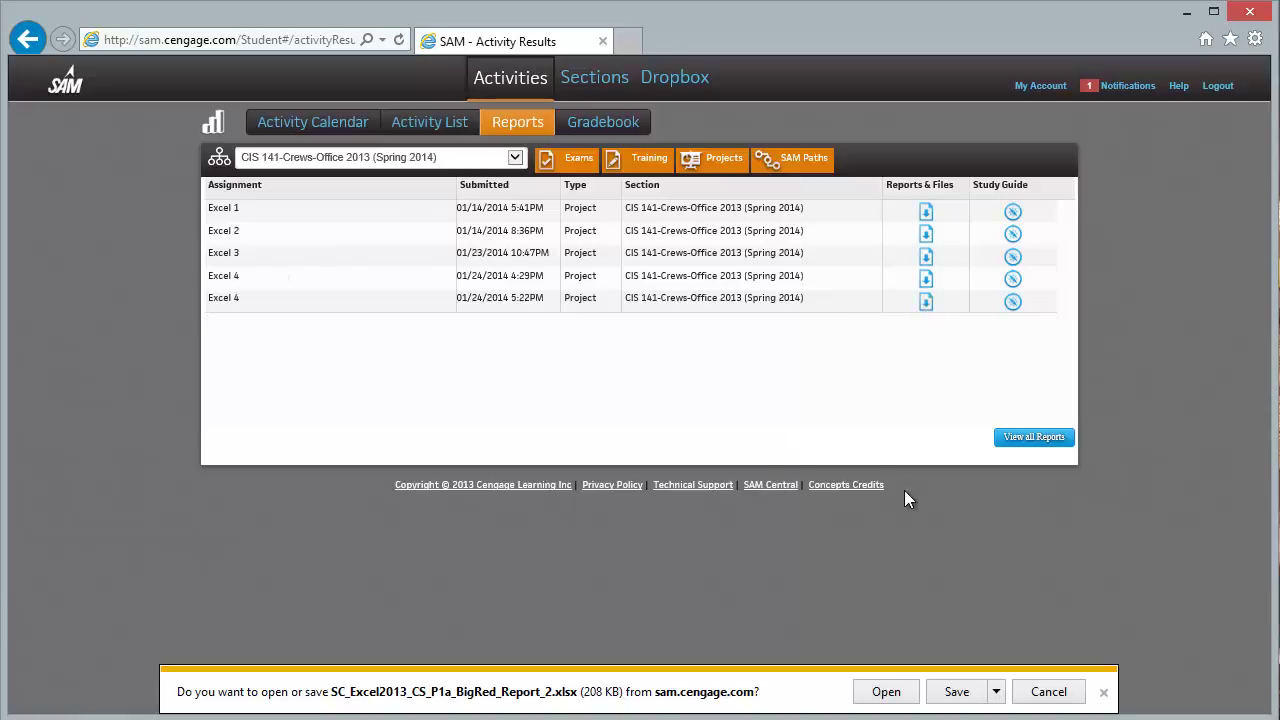
# Step: Open the downloaded report, read step 20's failed sparkline check, and close it
pyautogui.click(886, 691)
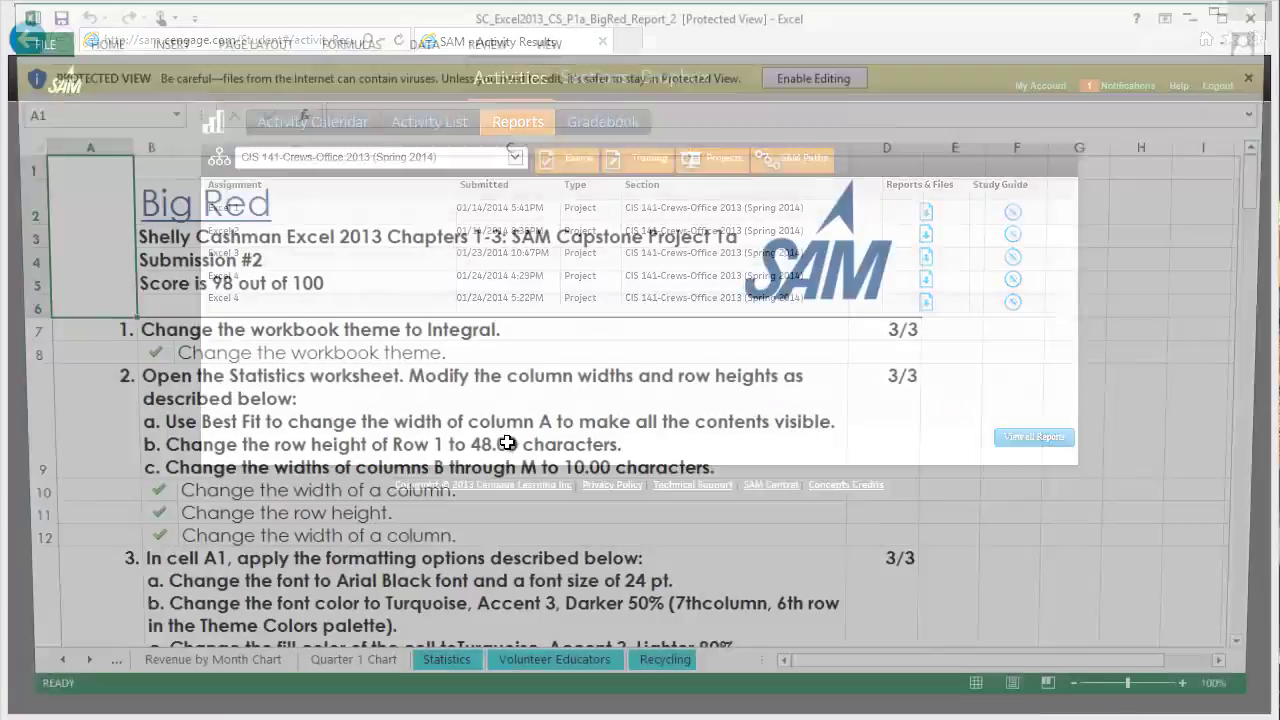
pyautogui.scroll(-6, 475, 405)
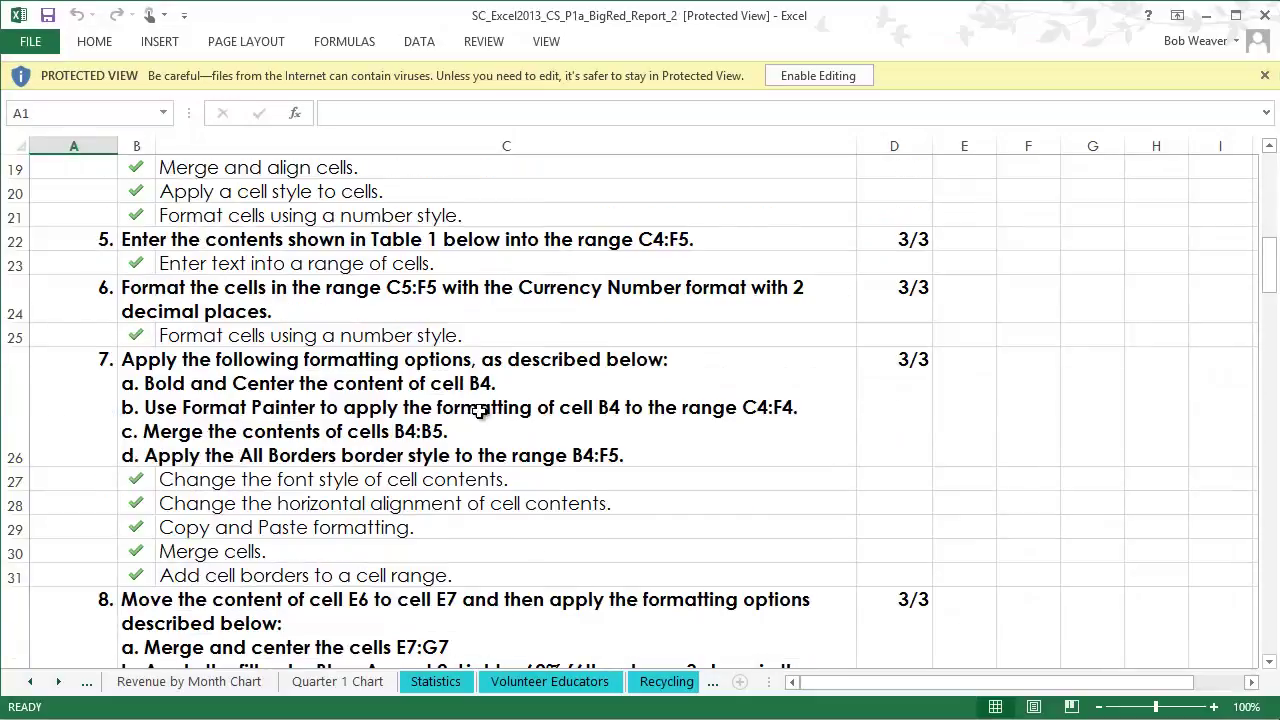
pyautogui.scroll(-13, 480, 410)
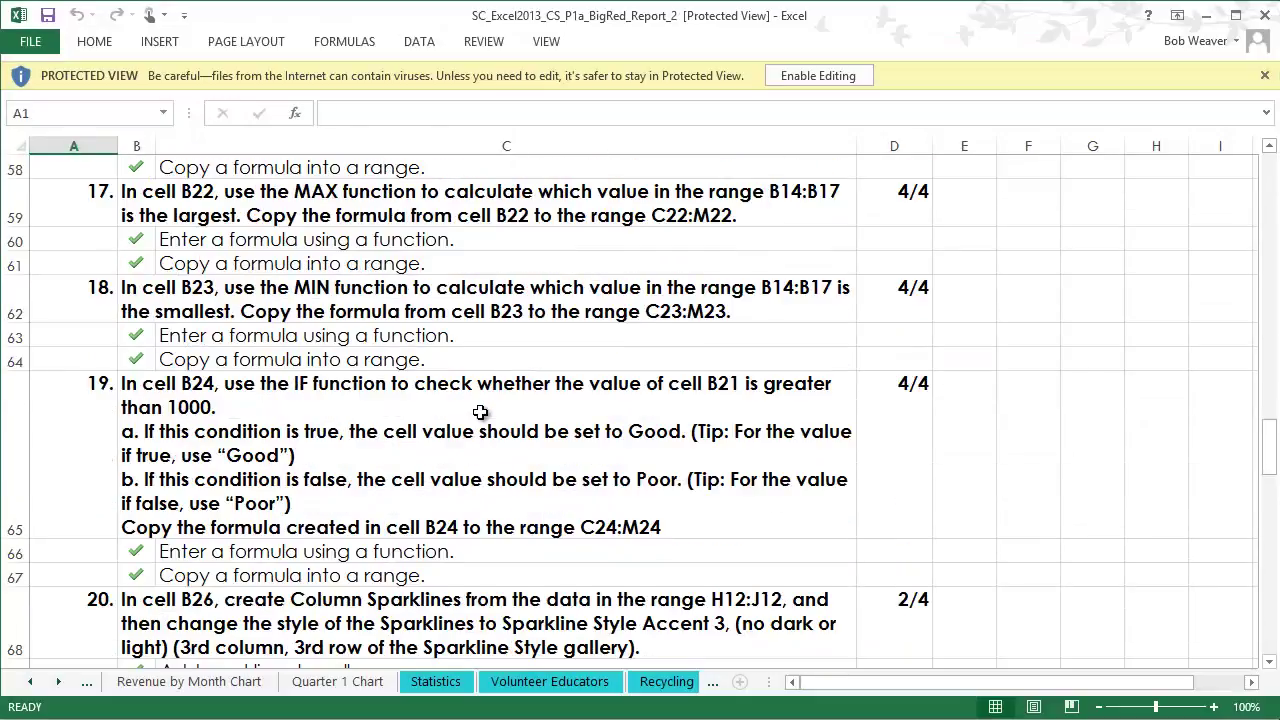
pyautogui.scroll(-3, 480, 412)
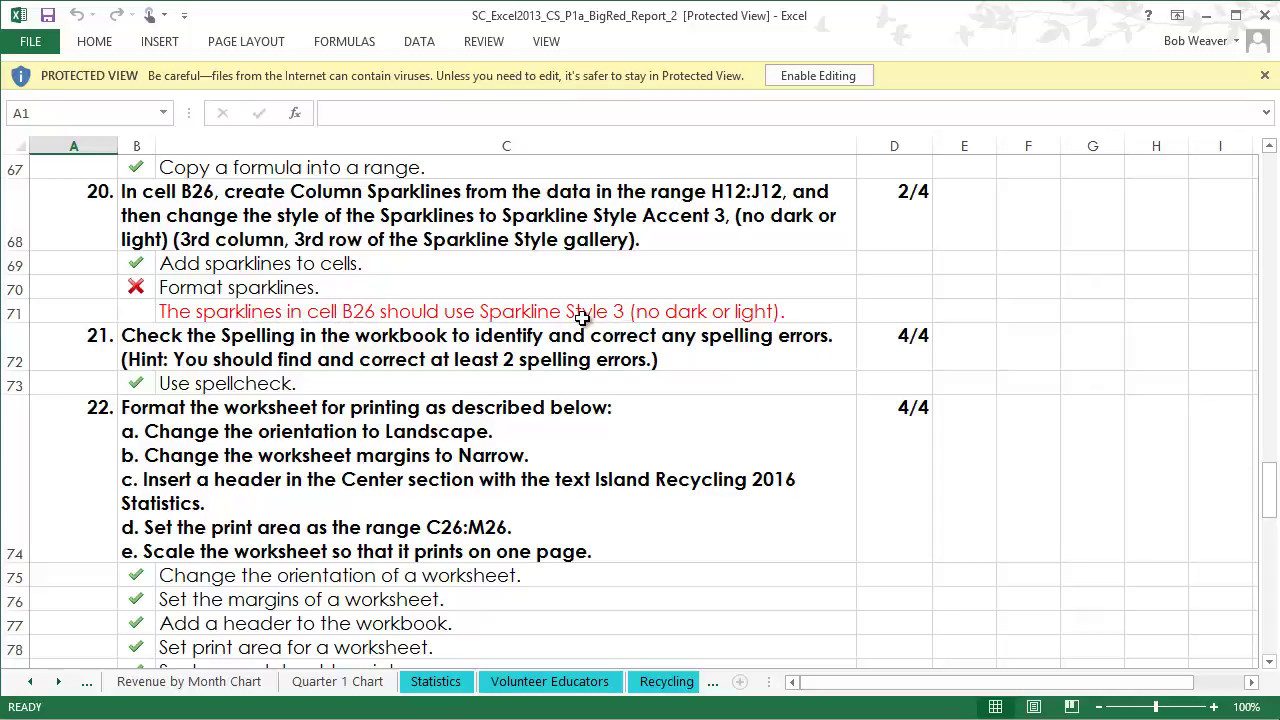
pyautogui.click(1266, 16)
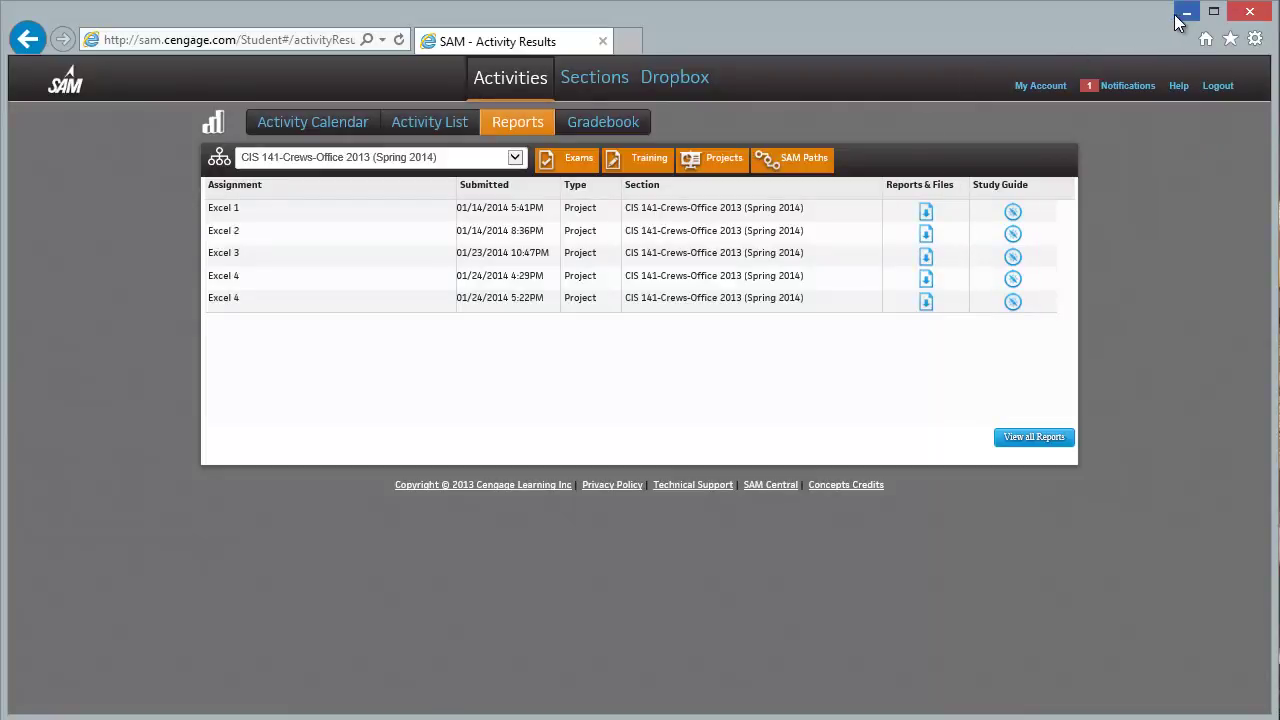
# Step: Open the Island Recycling workbook from the desktop and go to the Statistics sheet
pyautogui.click(1181, 22)
pyautogui.doubleClick(34, 40)
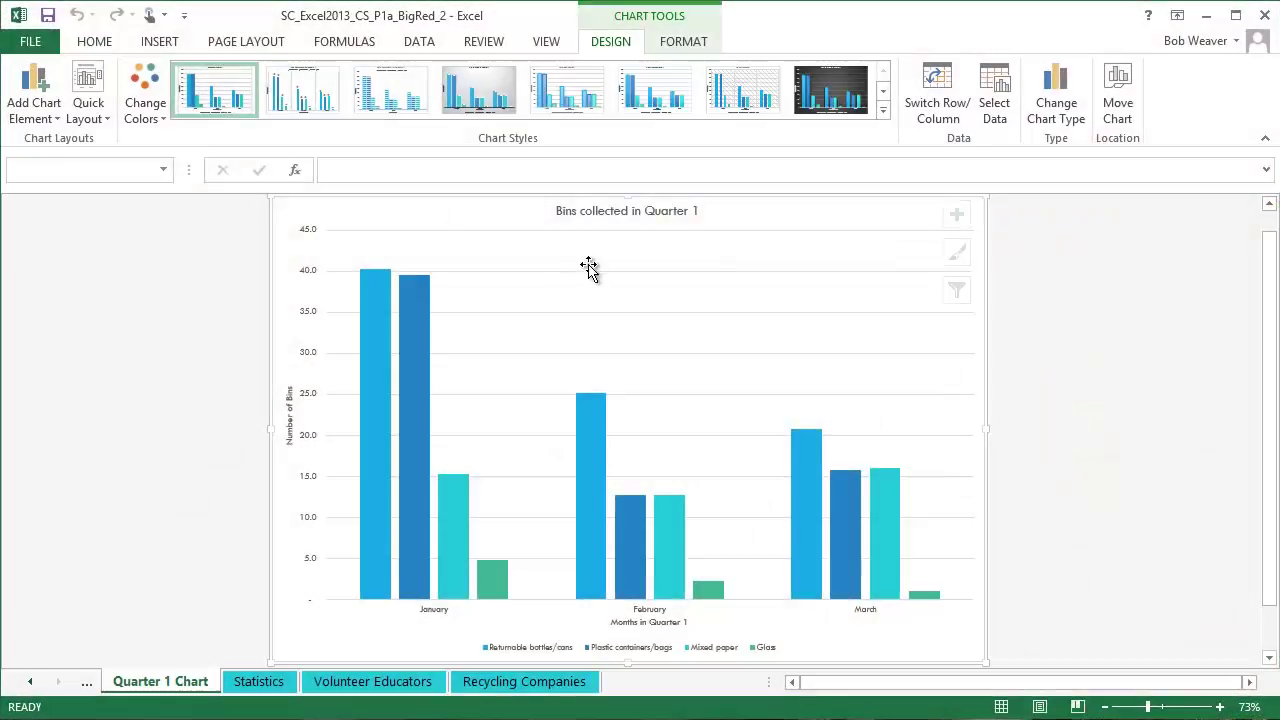
pyautogui.click(103, 686)
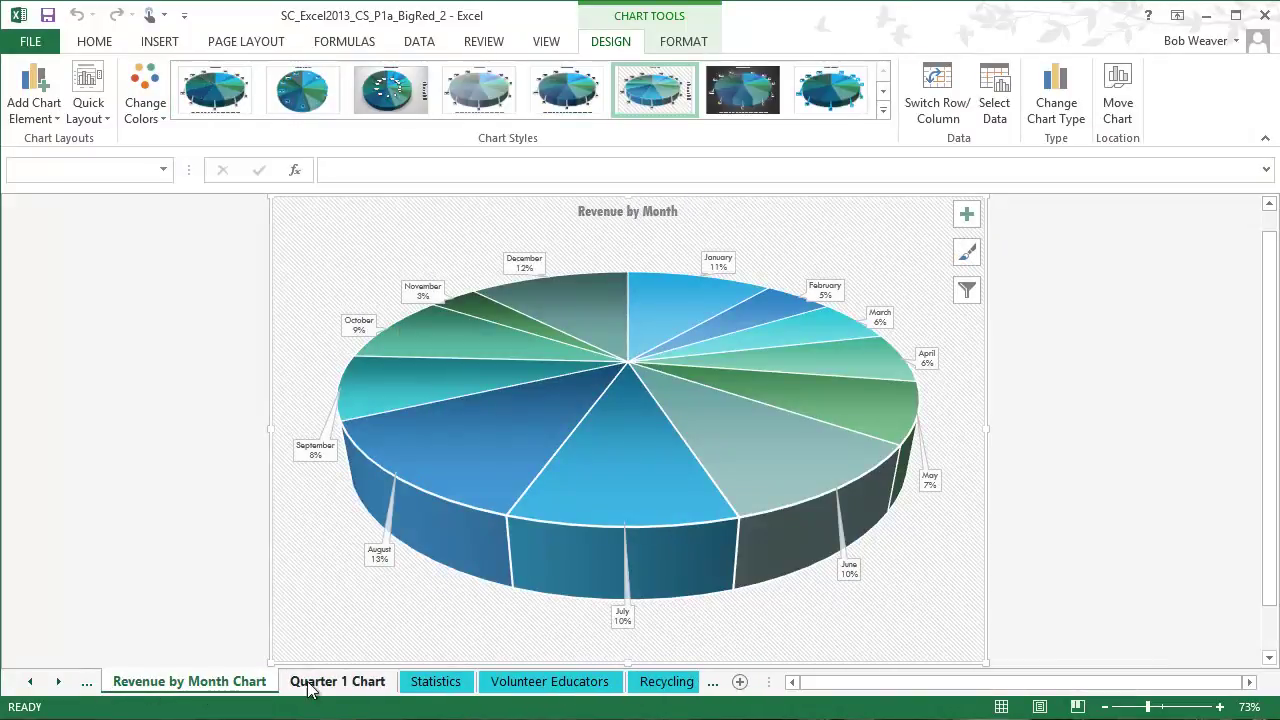
pyautogui.click(300, 681)
pyautogui.click(216, 681)
pyautogui.click(86, 683)
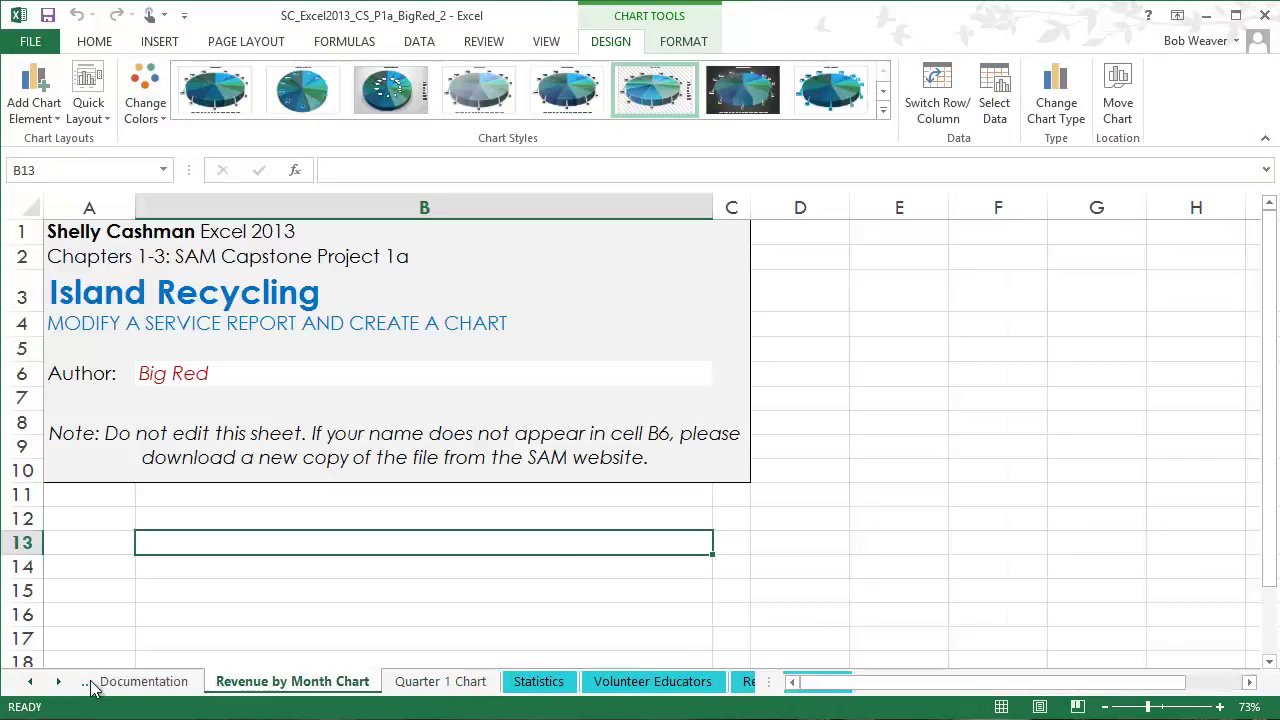
pyautogui.click(285, 686)
pyautogui.click(163, 690)
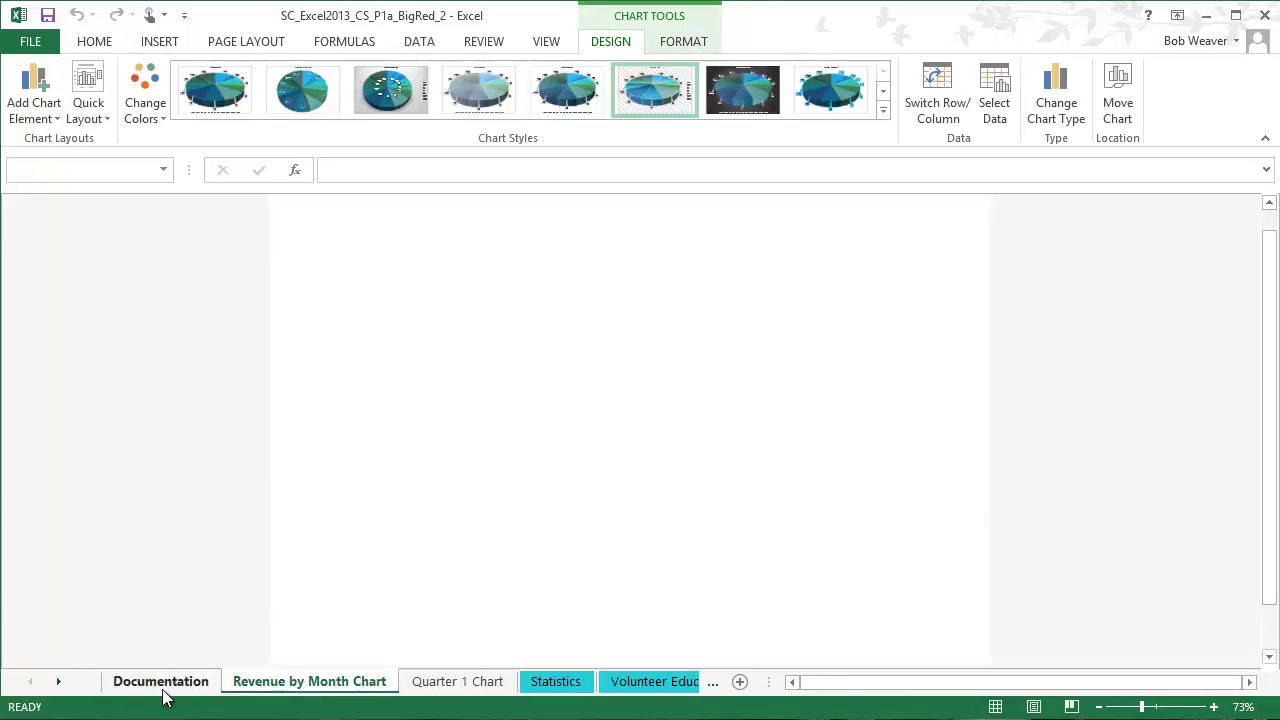
pyautogui.click(440, 684)
pyautogui.click(555, 684)
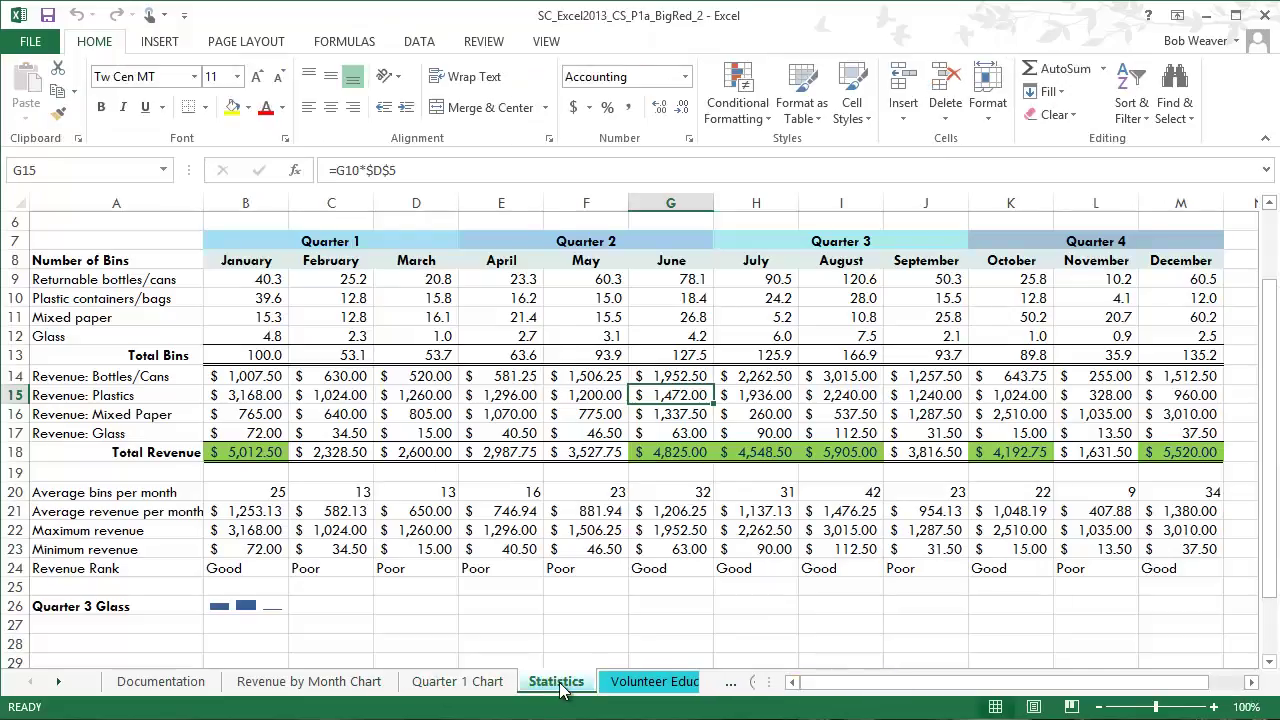
# Step: Apply Sparkline Style Accent 3 to the Quarter 3 Glass sparkline in B26 and save
pyautogui.click(254, 609)
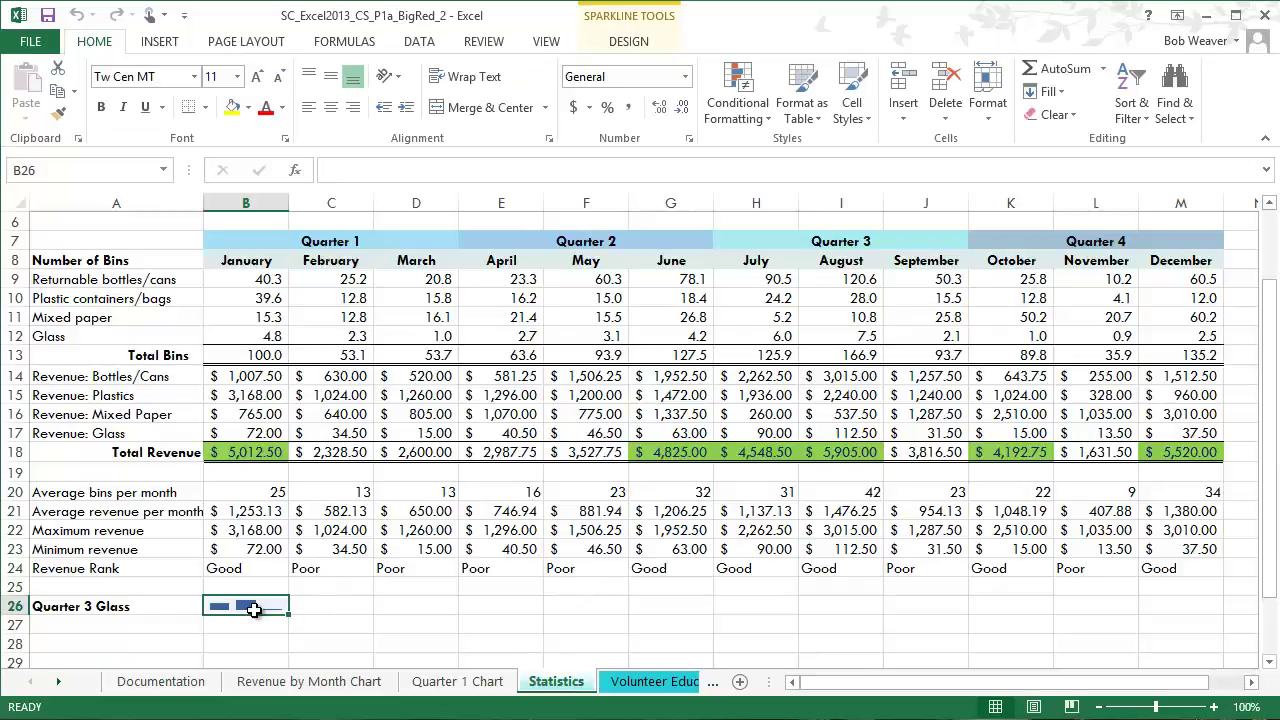
pyautogui.click(632, 43)
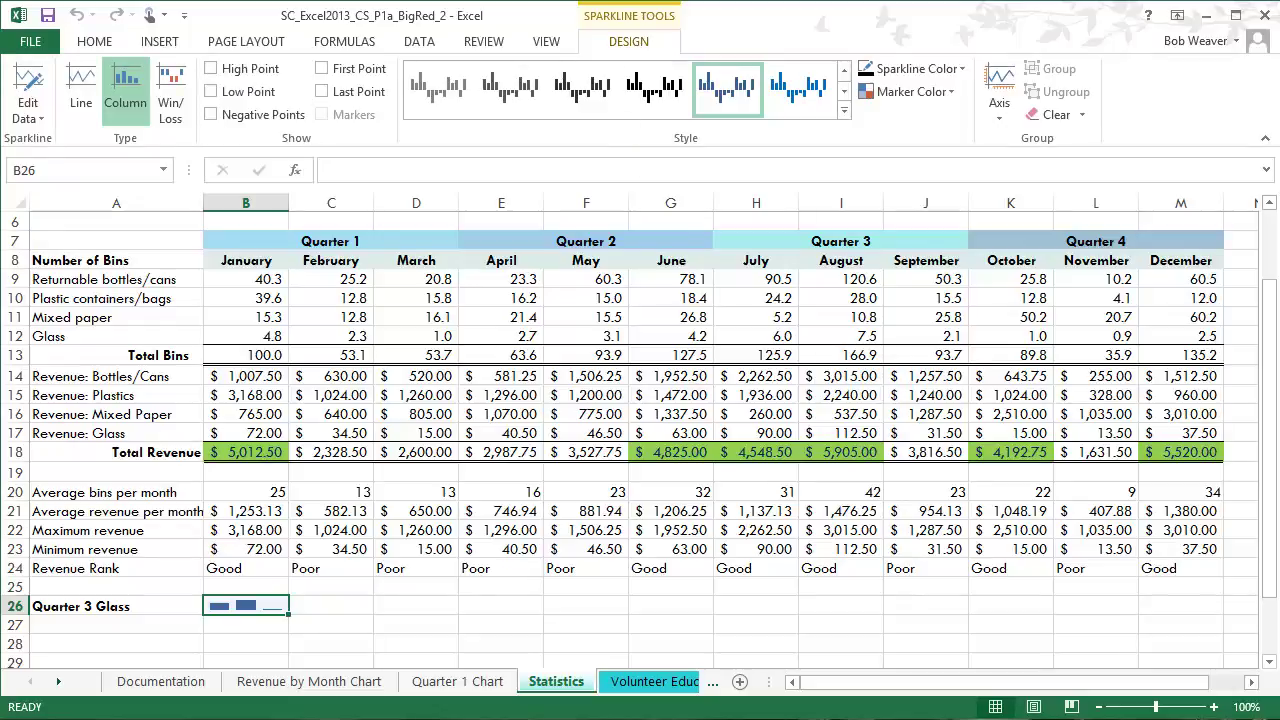
pyautogui.click(843, 110)
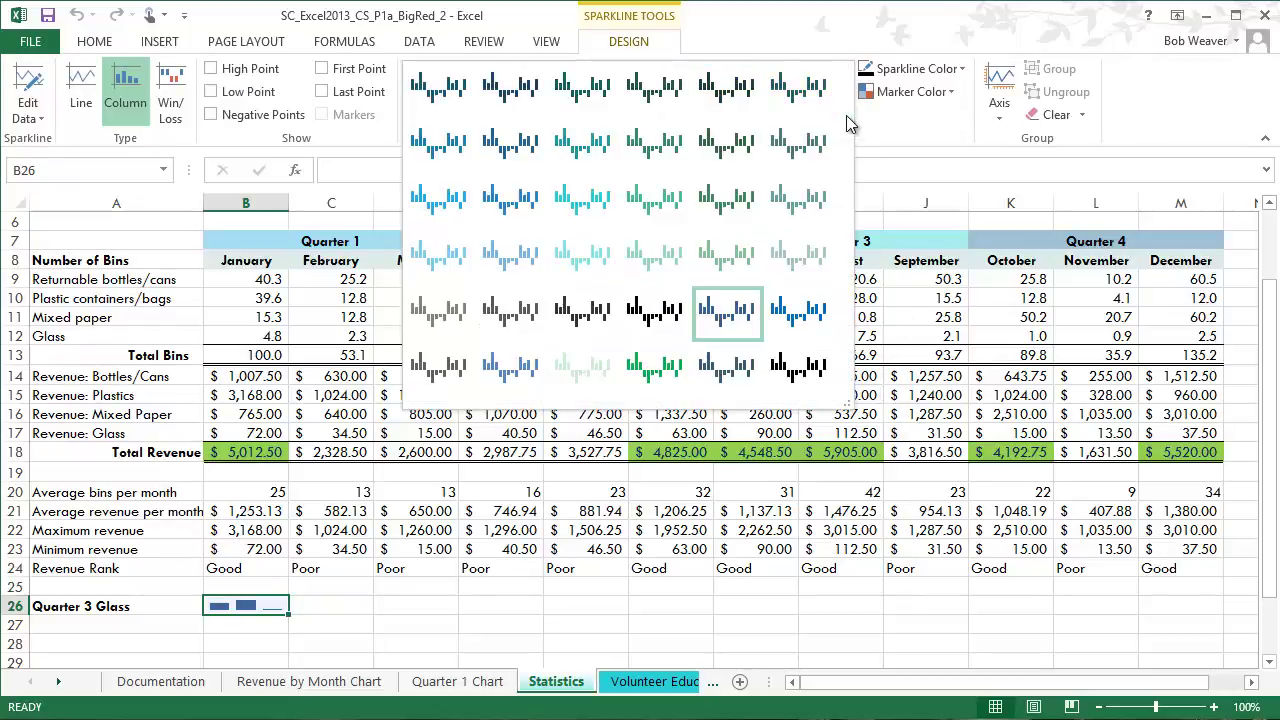
pyautogui.click(870, 56)
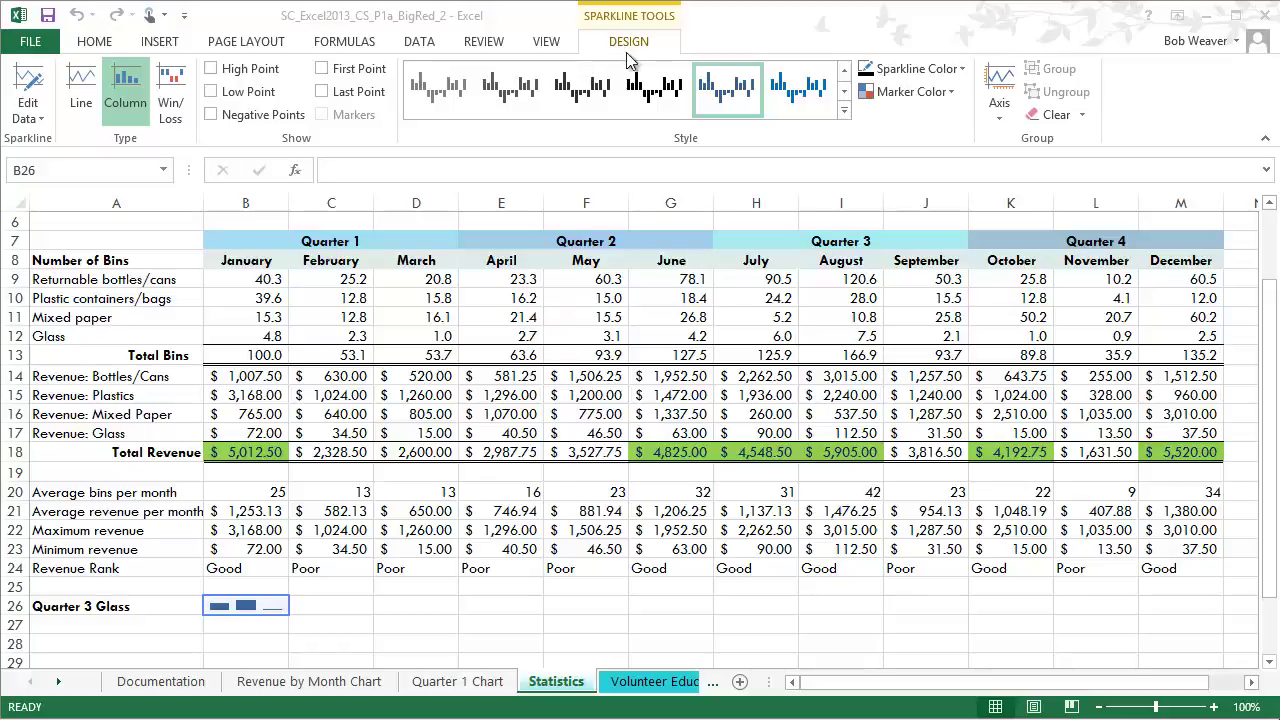
pyautogui.click(845, 112)
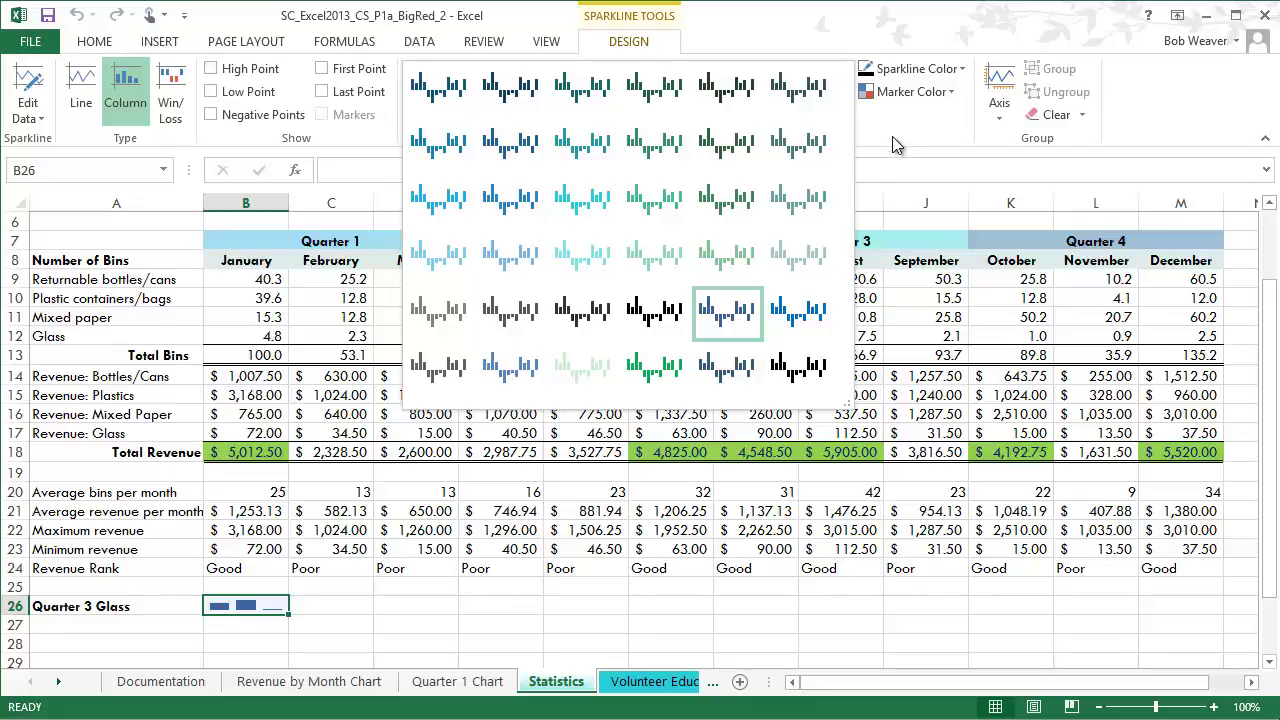
pyautogui.click(568, 205)
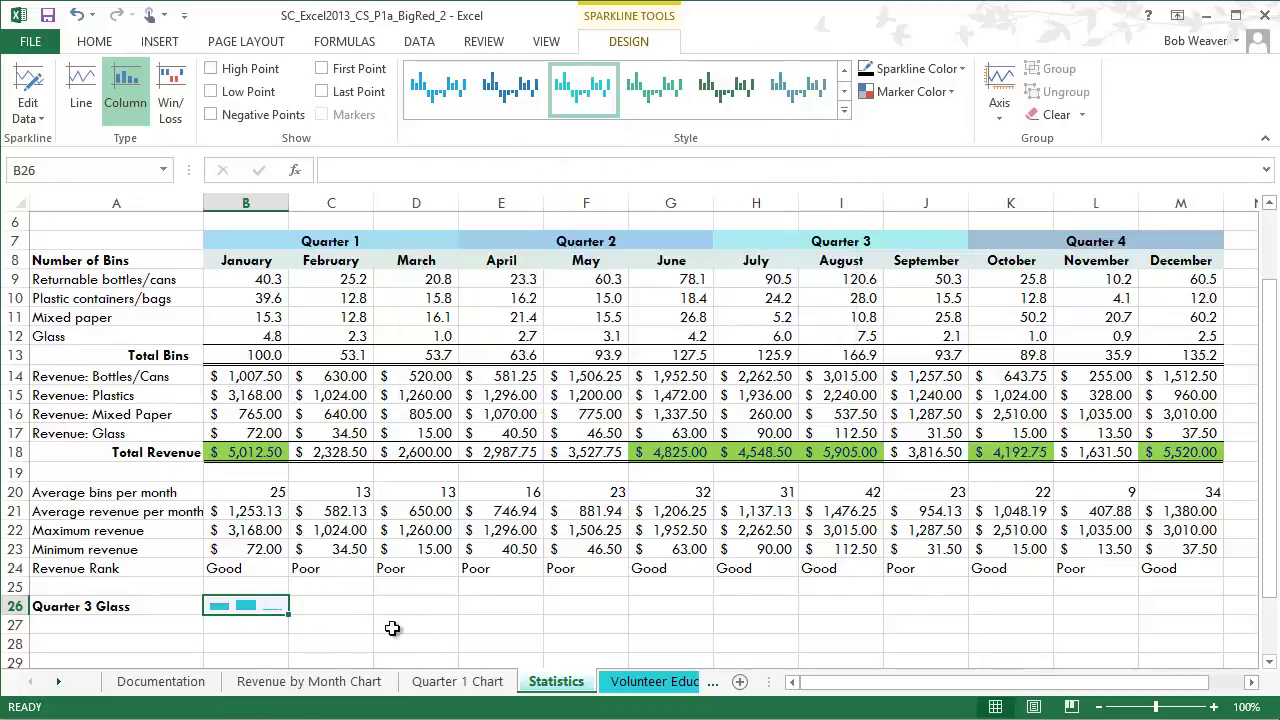
pyautogui.click(468, 637)
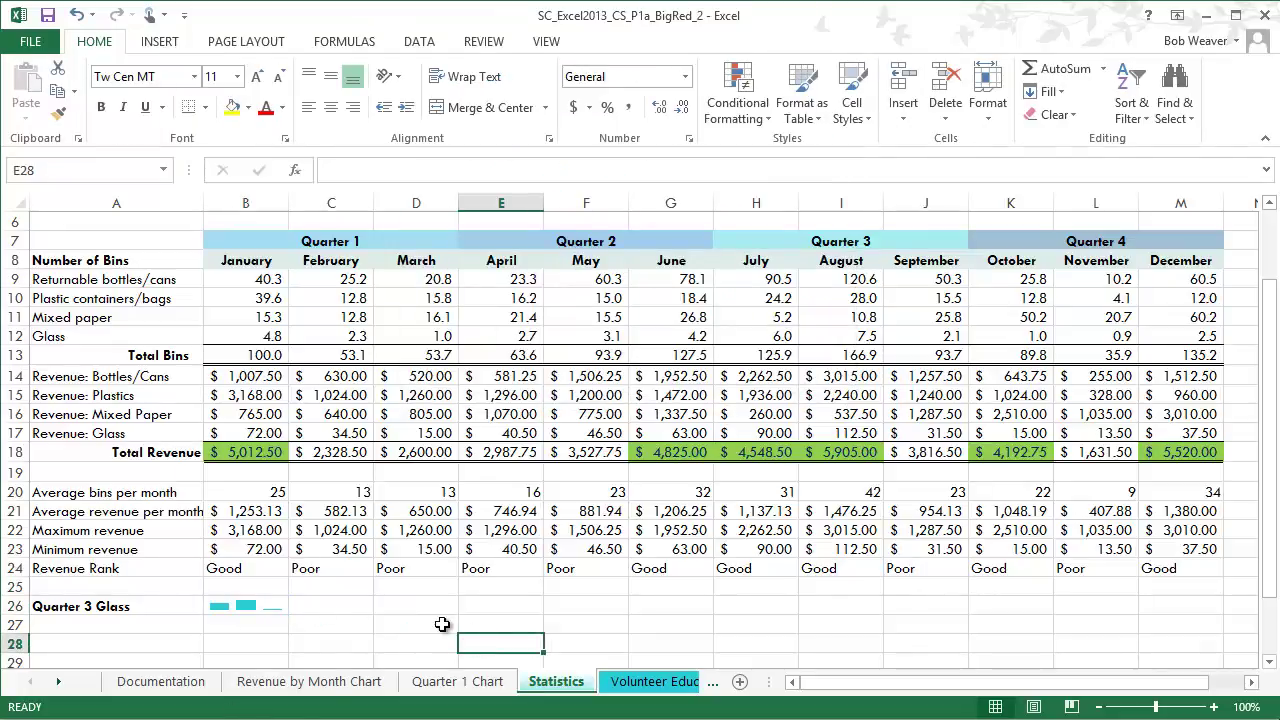
pyautogui.click(47, 18)
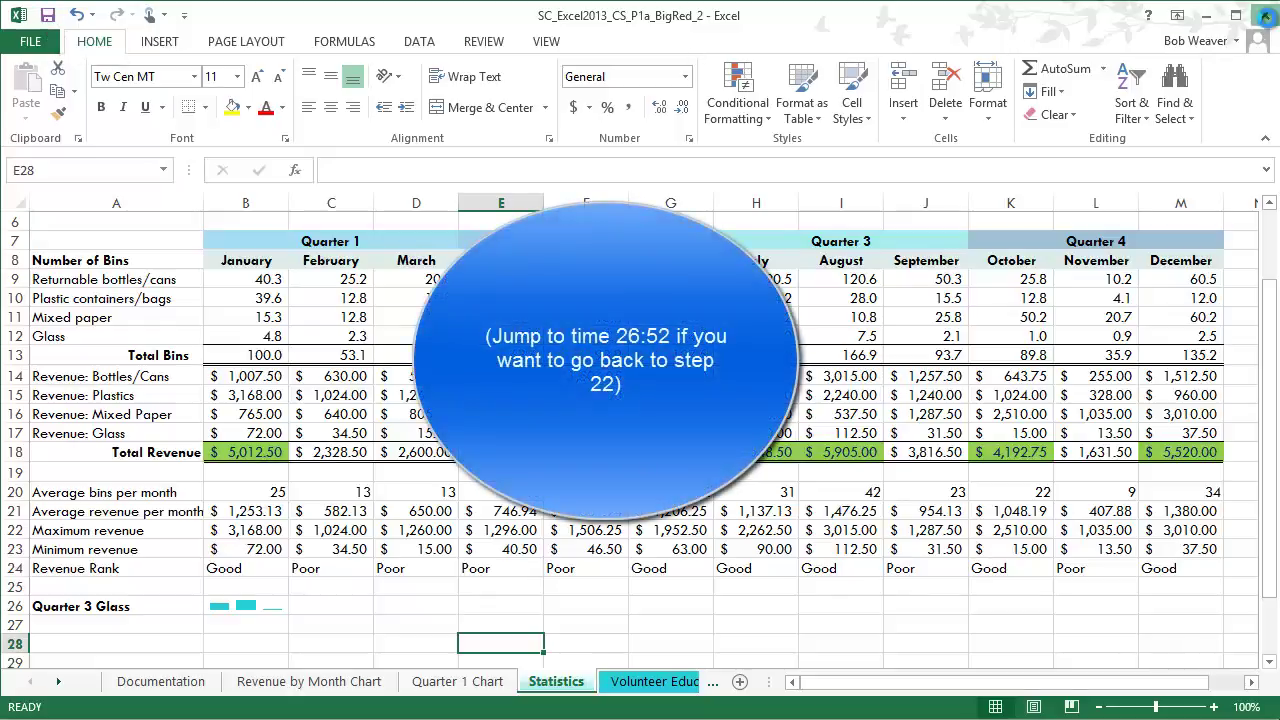
# Step: Close the workbook, then upload and submit the updated file to SAM's Excel 4 assignment
pyautogui.click(1207, 16)
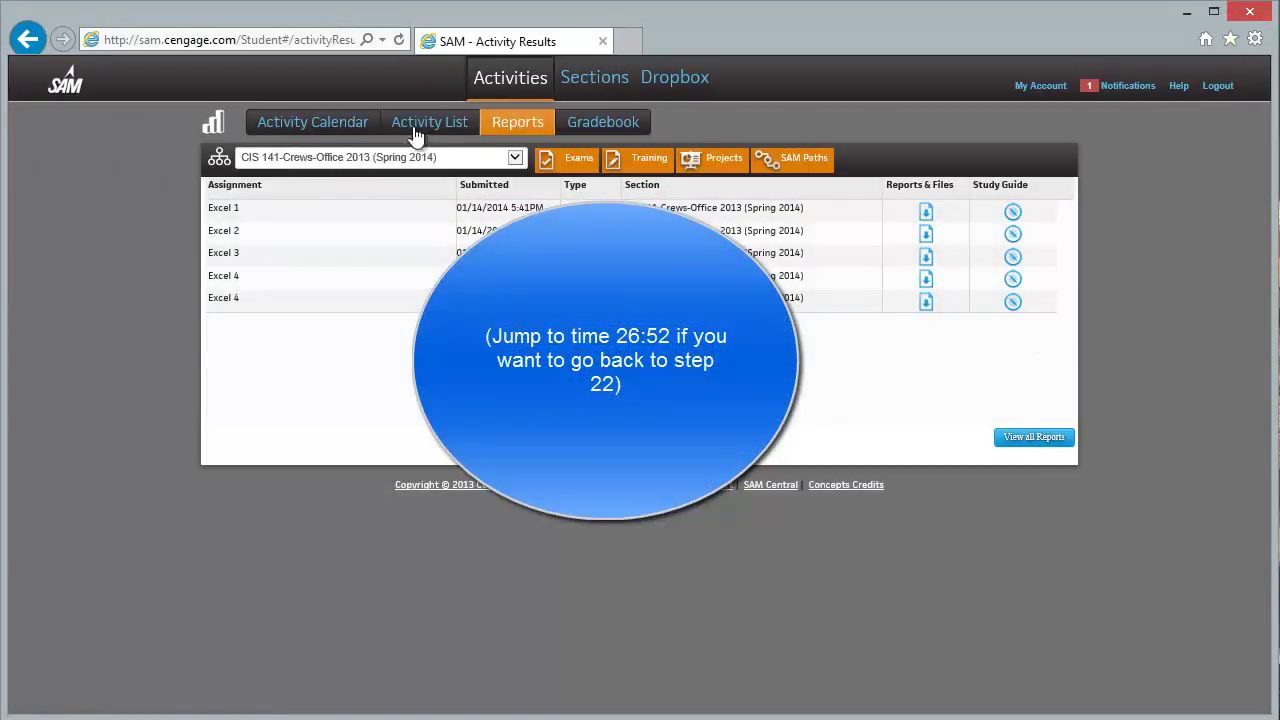
pyautogui.click(457, 124)
pyautogui.click(428, 128)
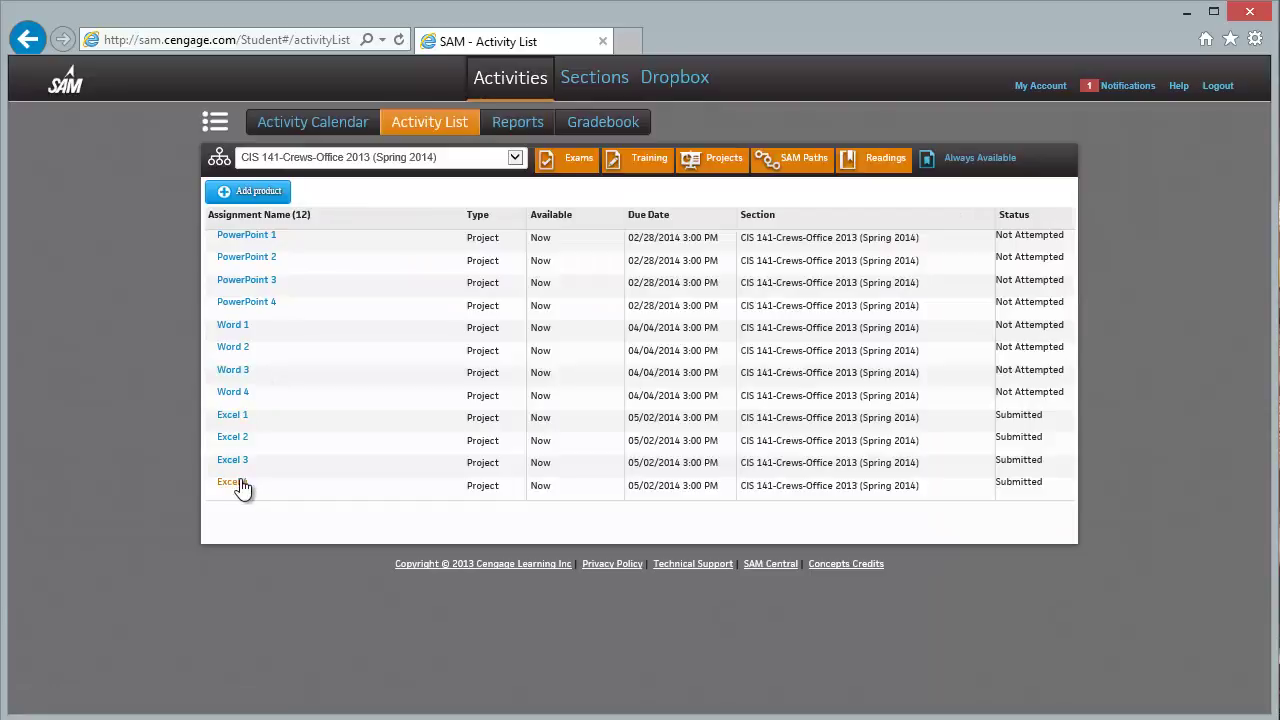
pyautogui.click(240, 484)
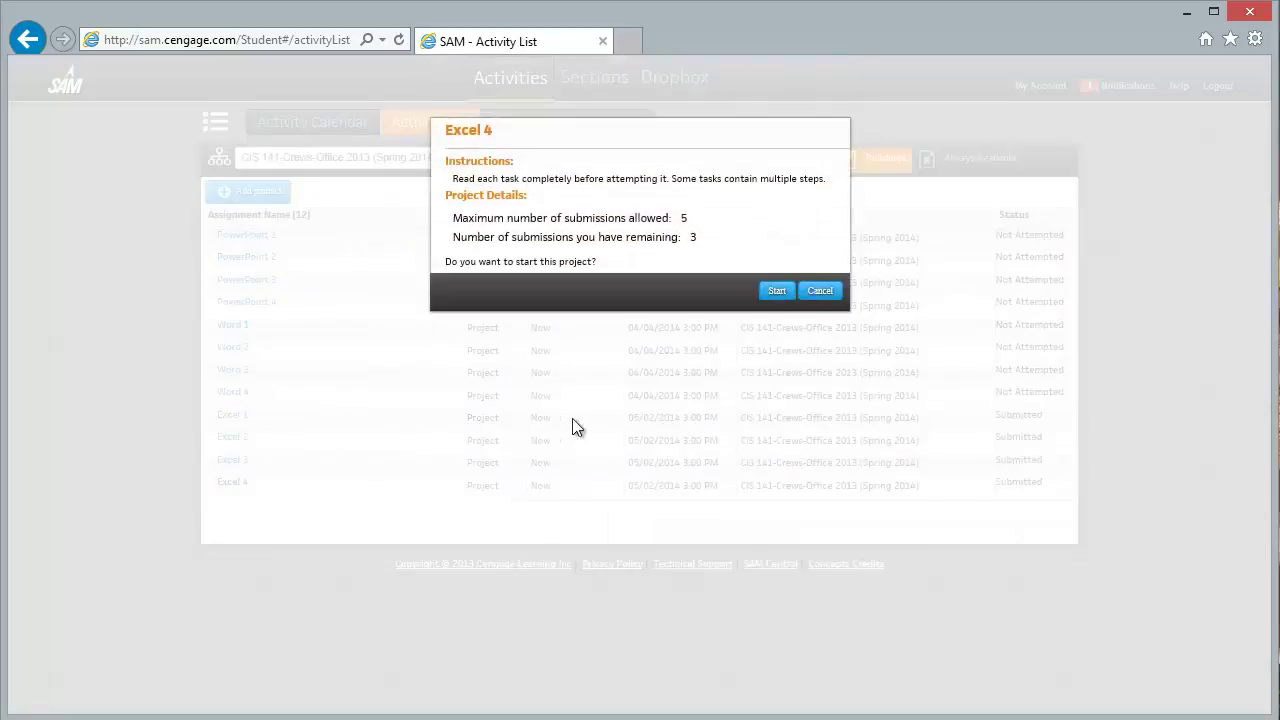
pyautogui.click(772, 292)
pyautogui.click(798, 416)
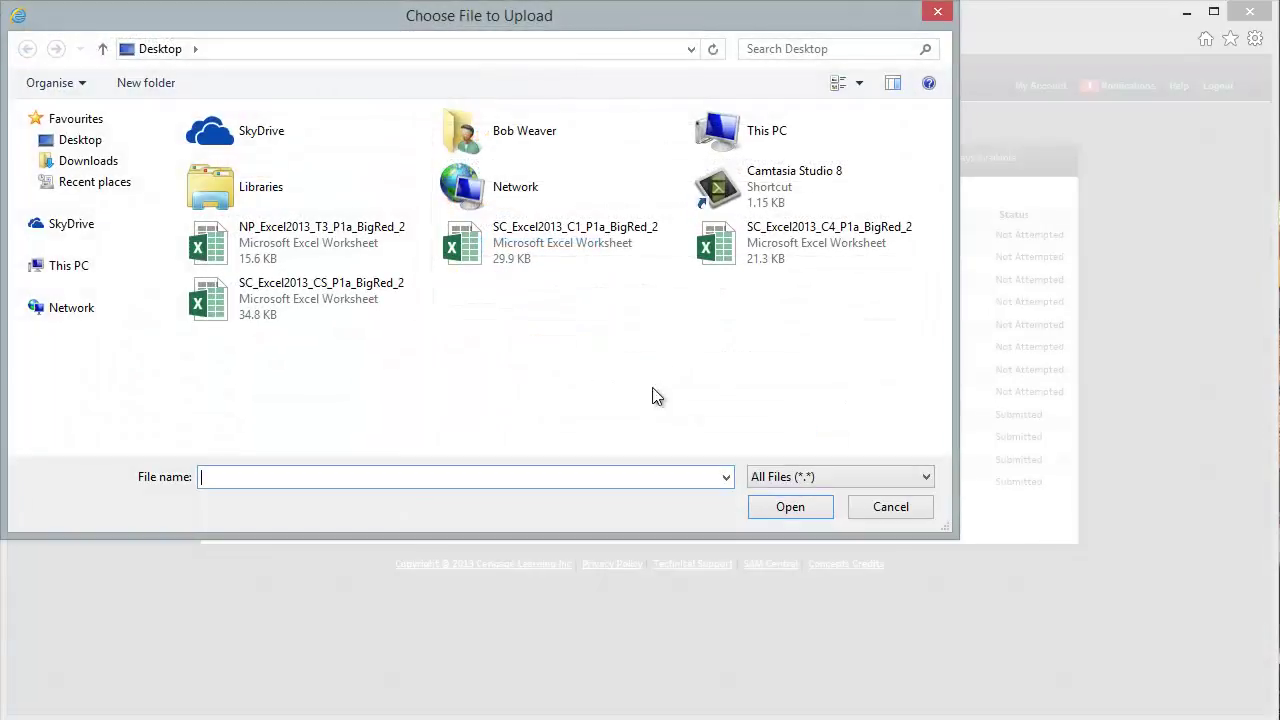
pyautogui.click(255, 305)
pyautogui.doubleClick(255, 305)
pyautogui.click(831, 493)
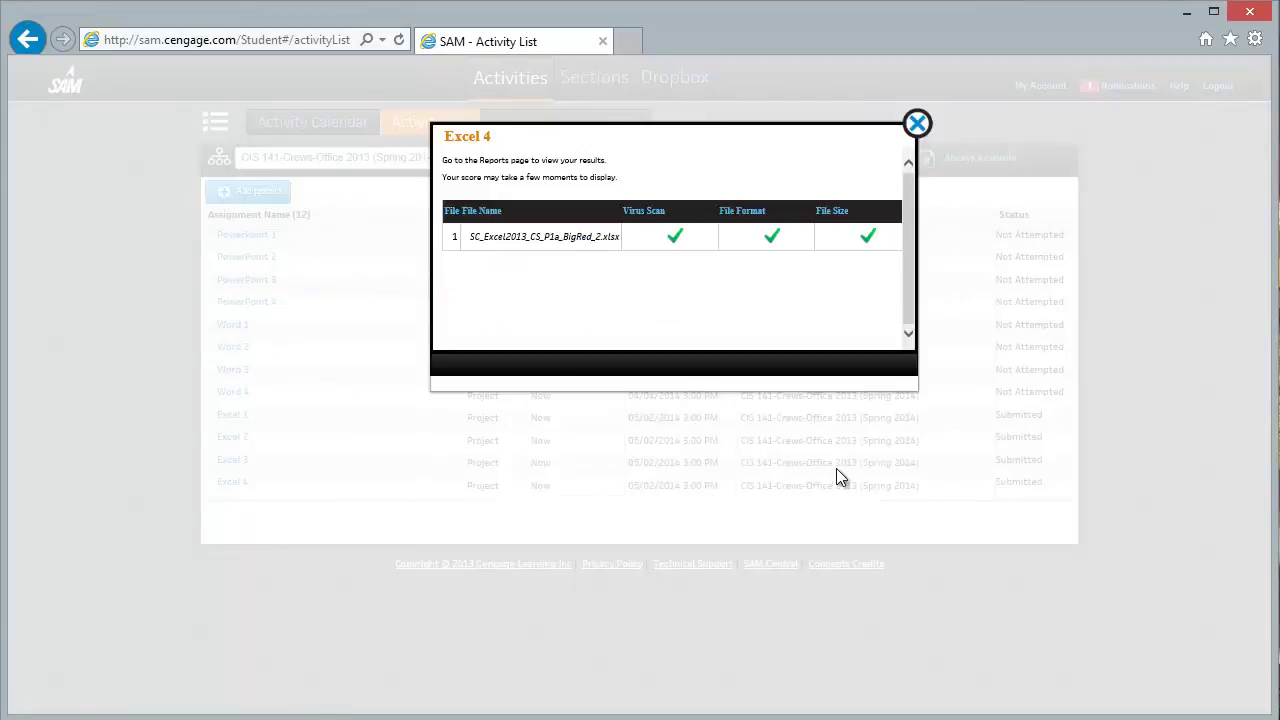
# Step: Close the upload results and download the newest Excel 4 report from Reports
pyautogui.click(917, 123)
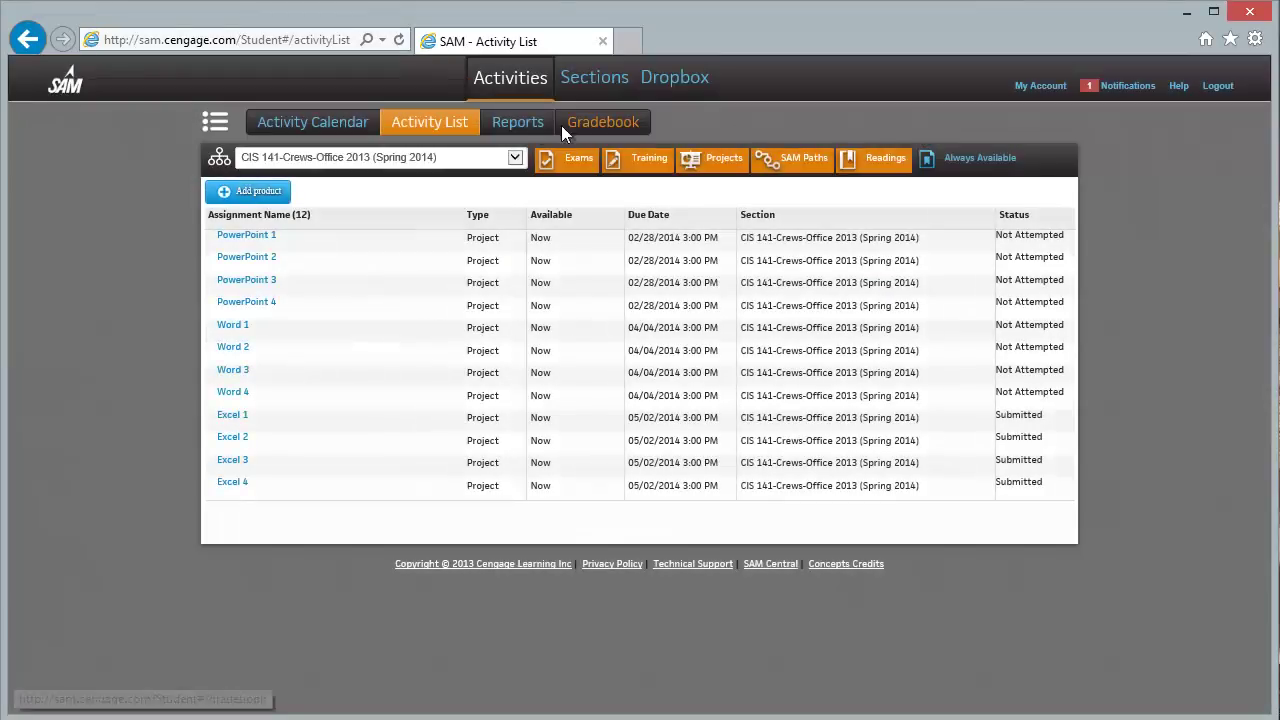
pyautogui.click(519, 124)
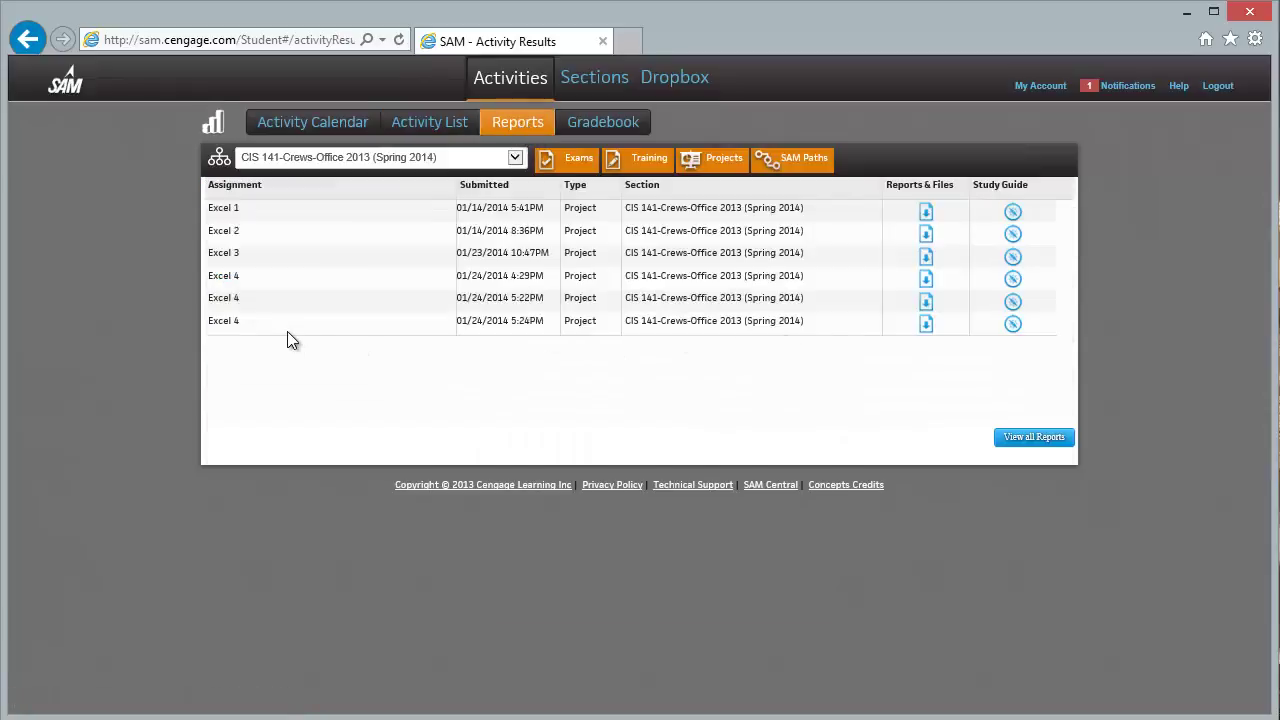
pyautogui.click(926, 323)
# Step: Open the downloaded Submission #3 graded report and confirm its 100 out of 100 score
pyautogui.click(897, 695)
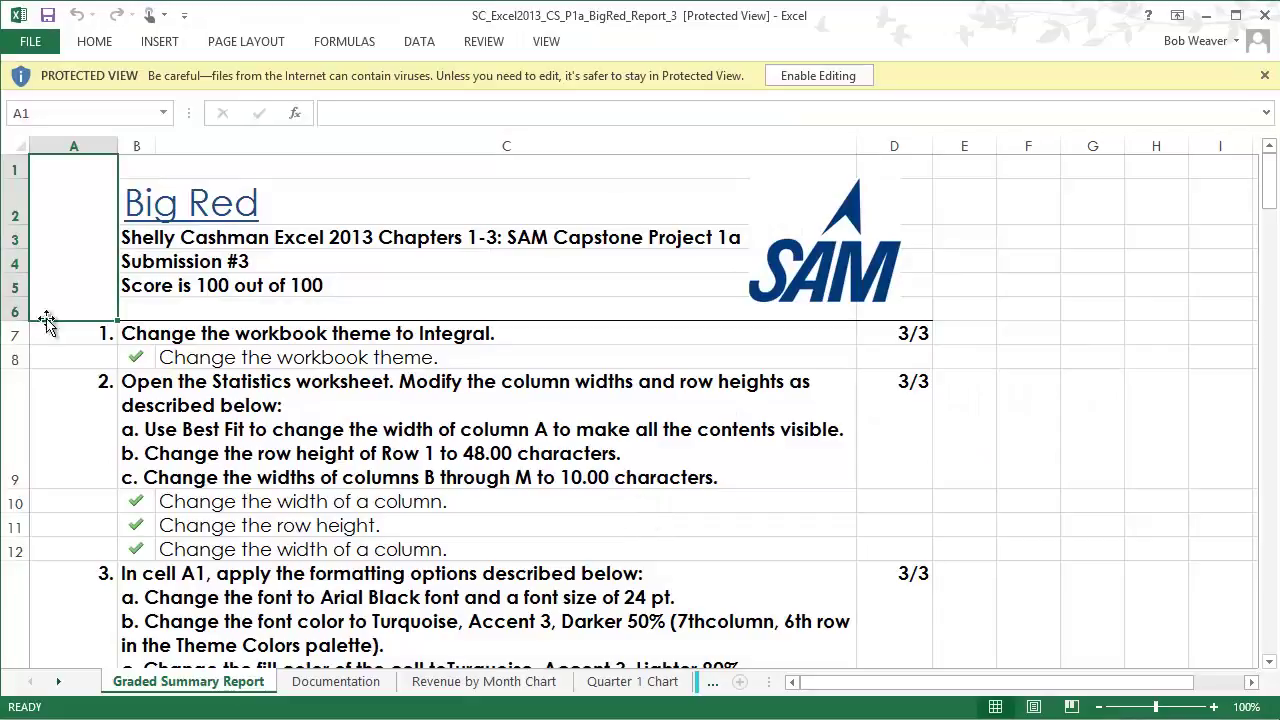
pyautogui.click(183, 286)
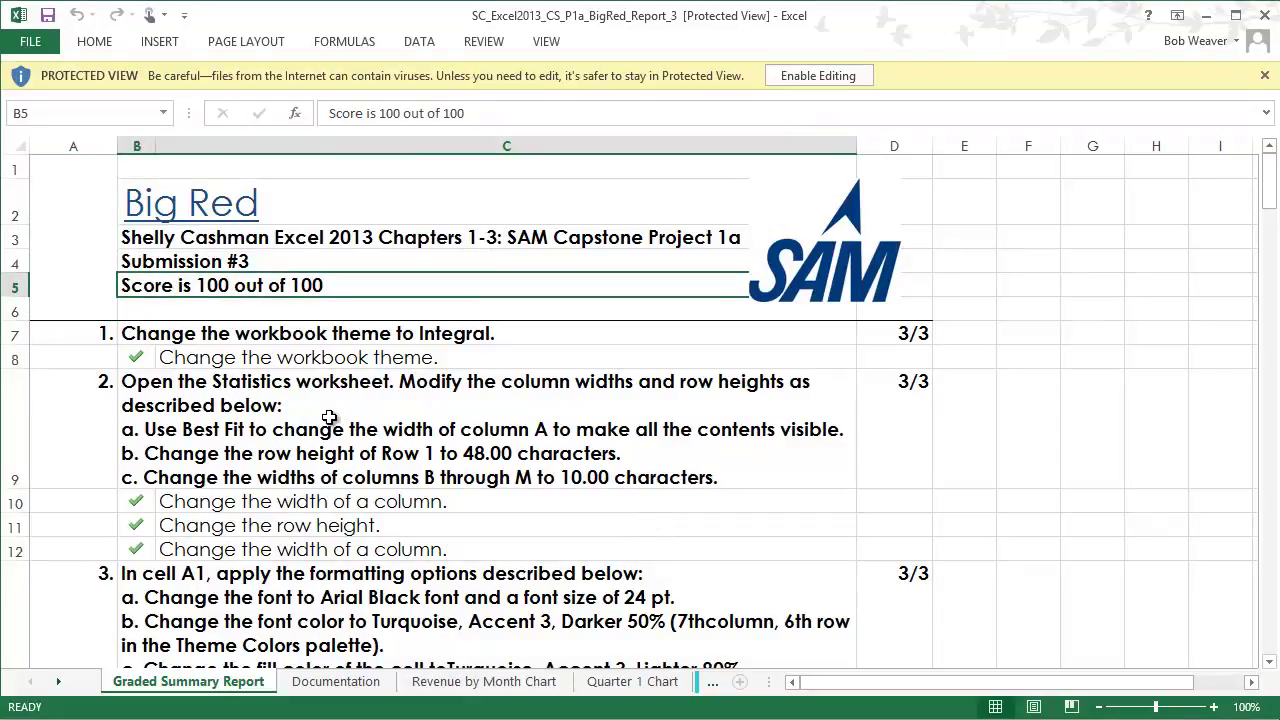